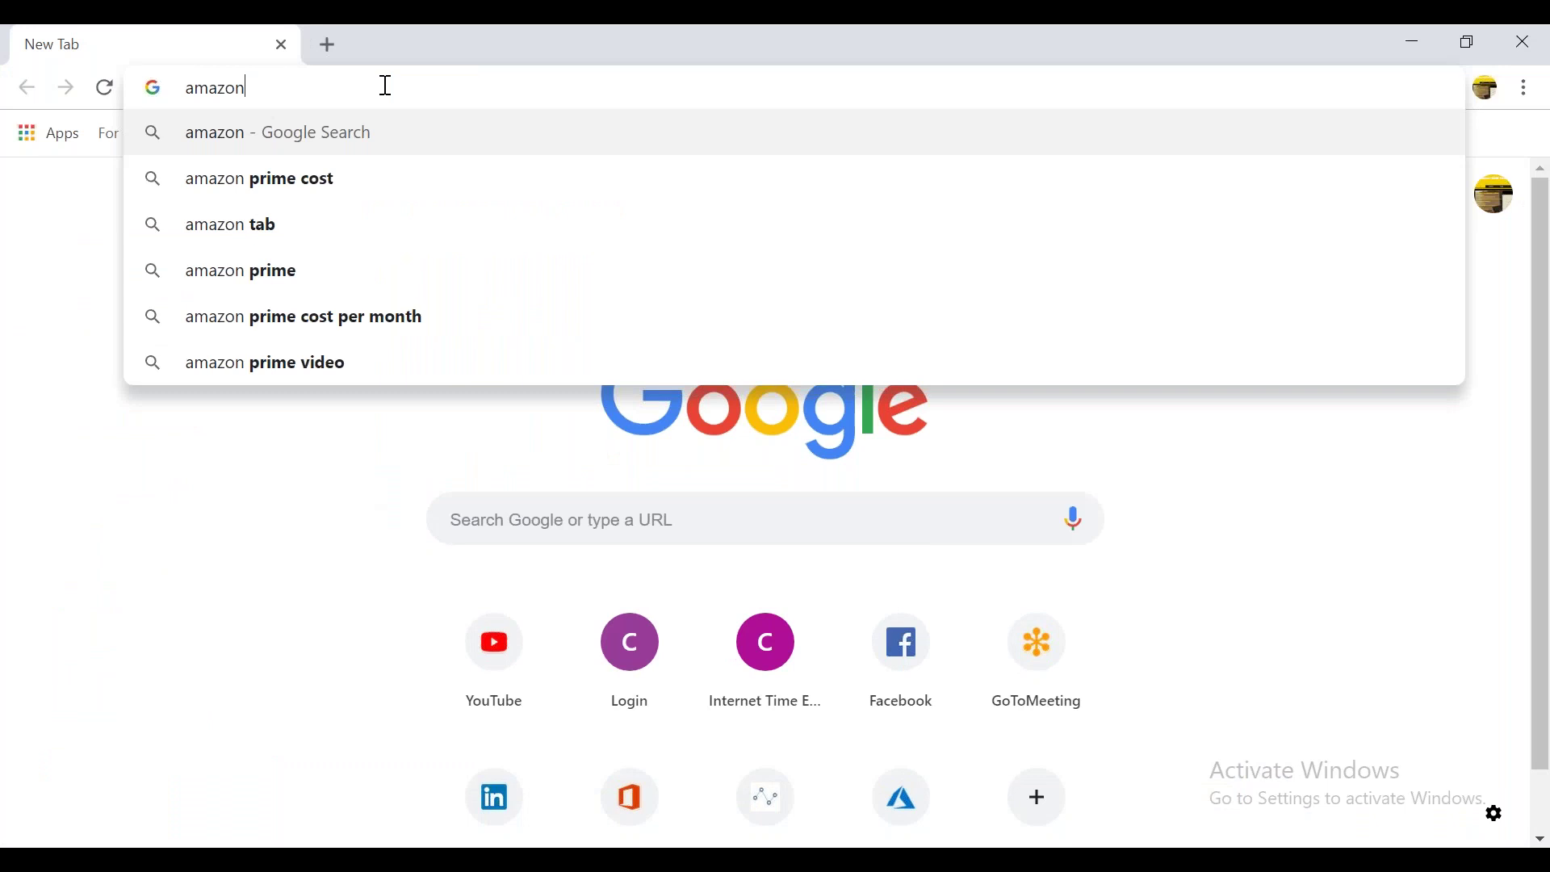
Step: Open the Amazon India website at amazon.in and keep only its home page open
type(".i")
type("n")
key("Return")
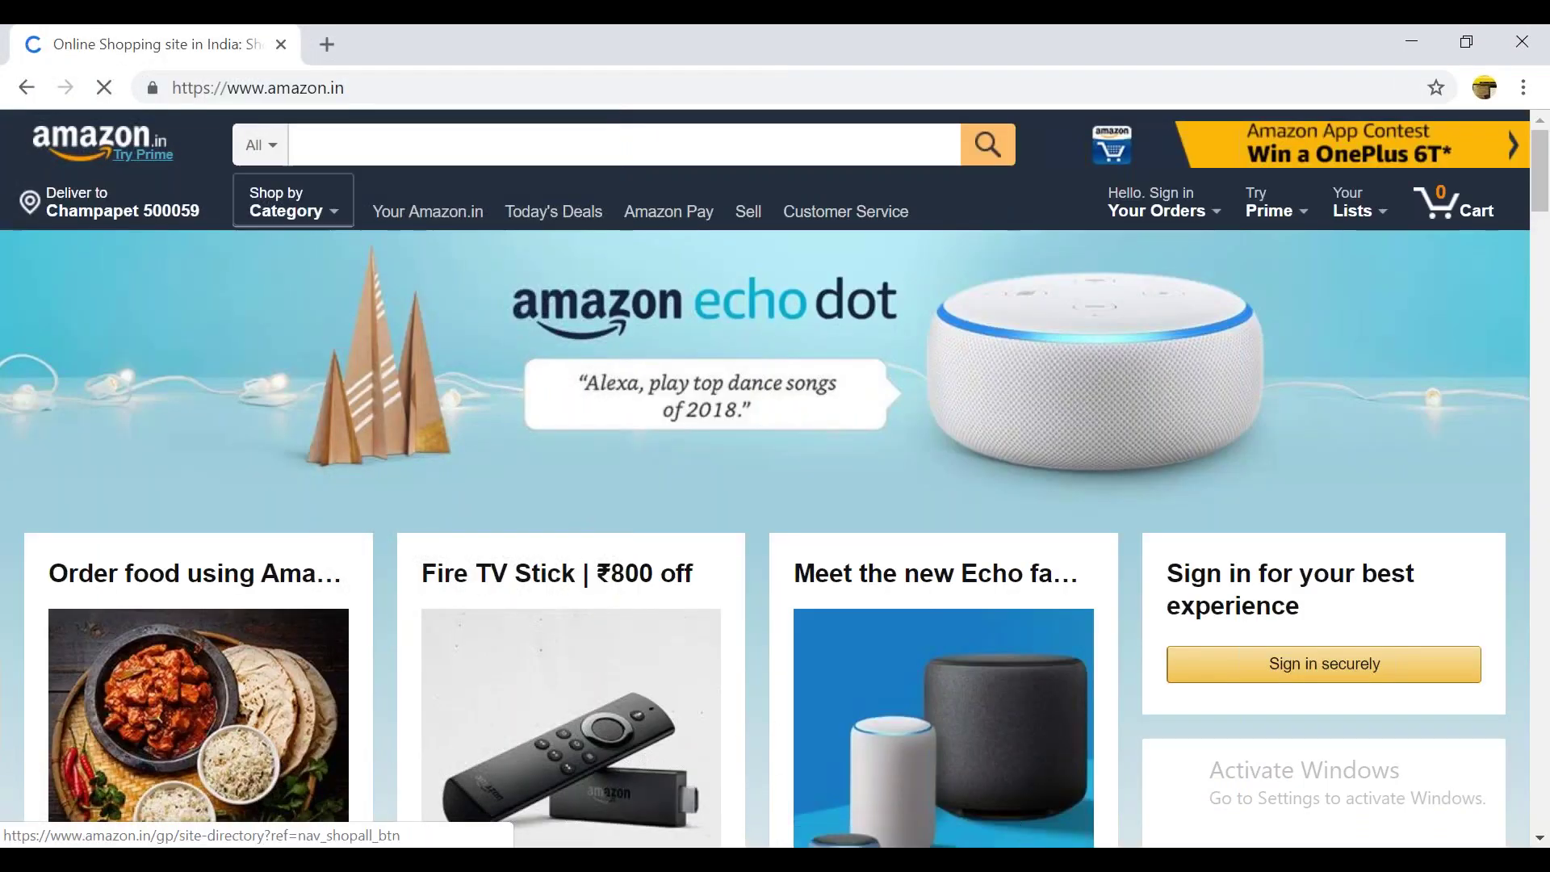
left_click(281, 154)
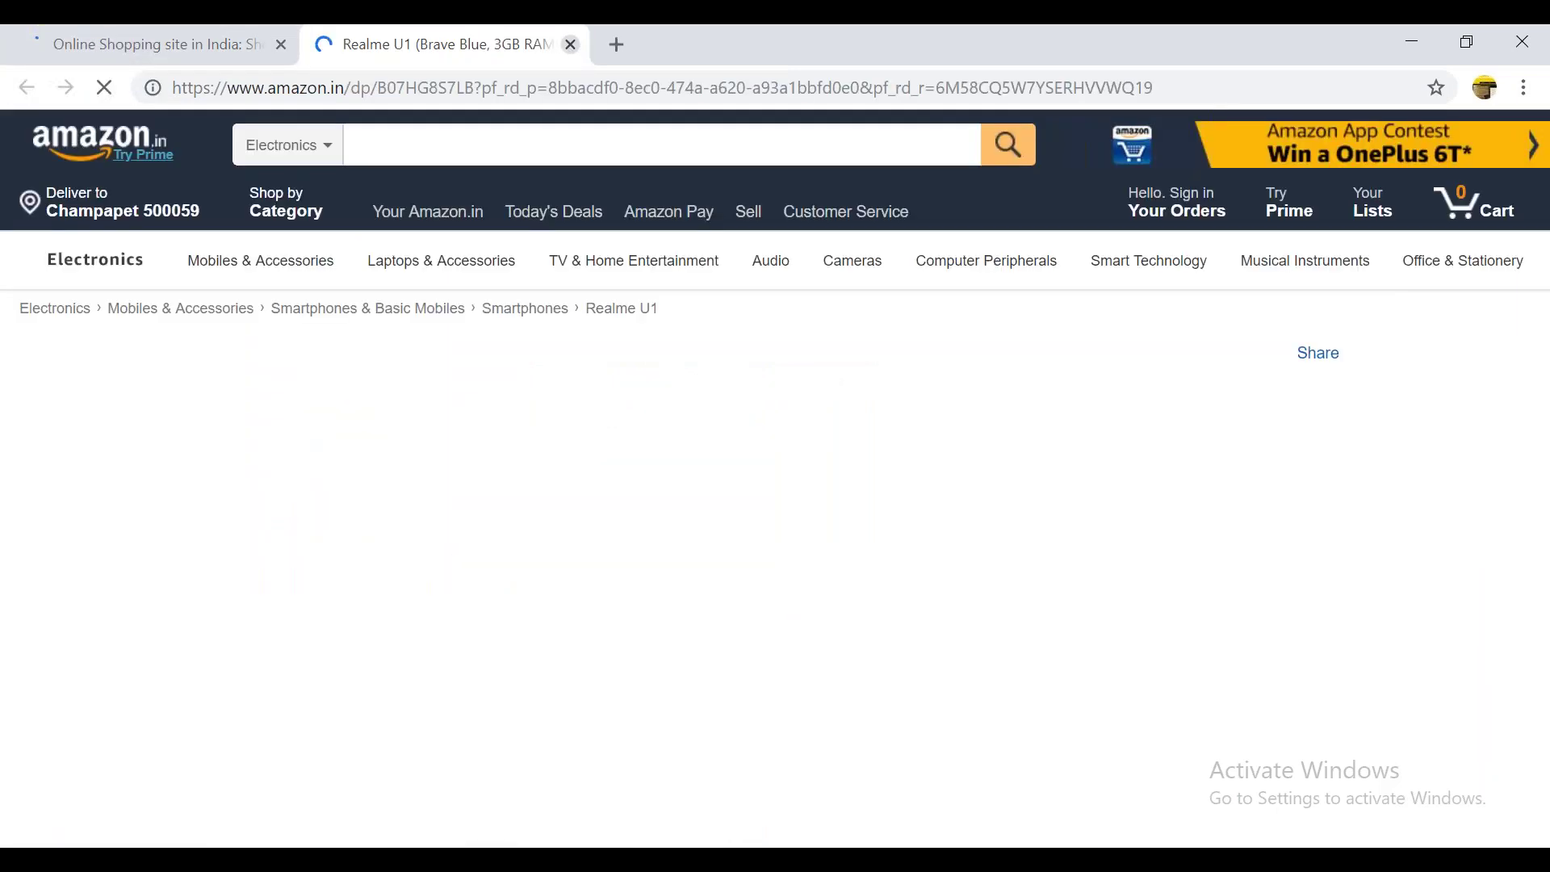
key("ctrl+w")
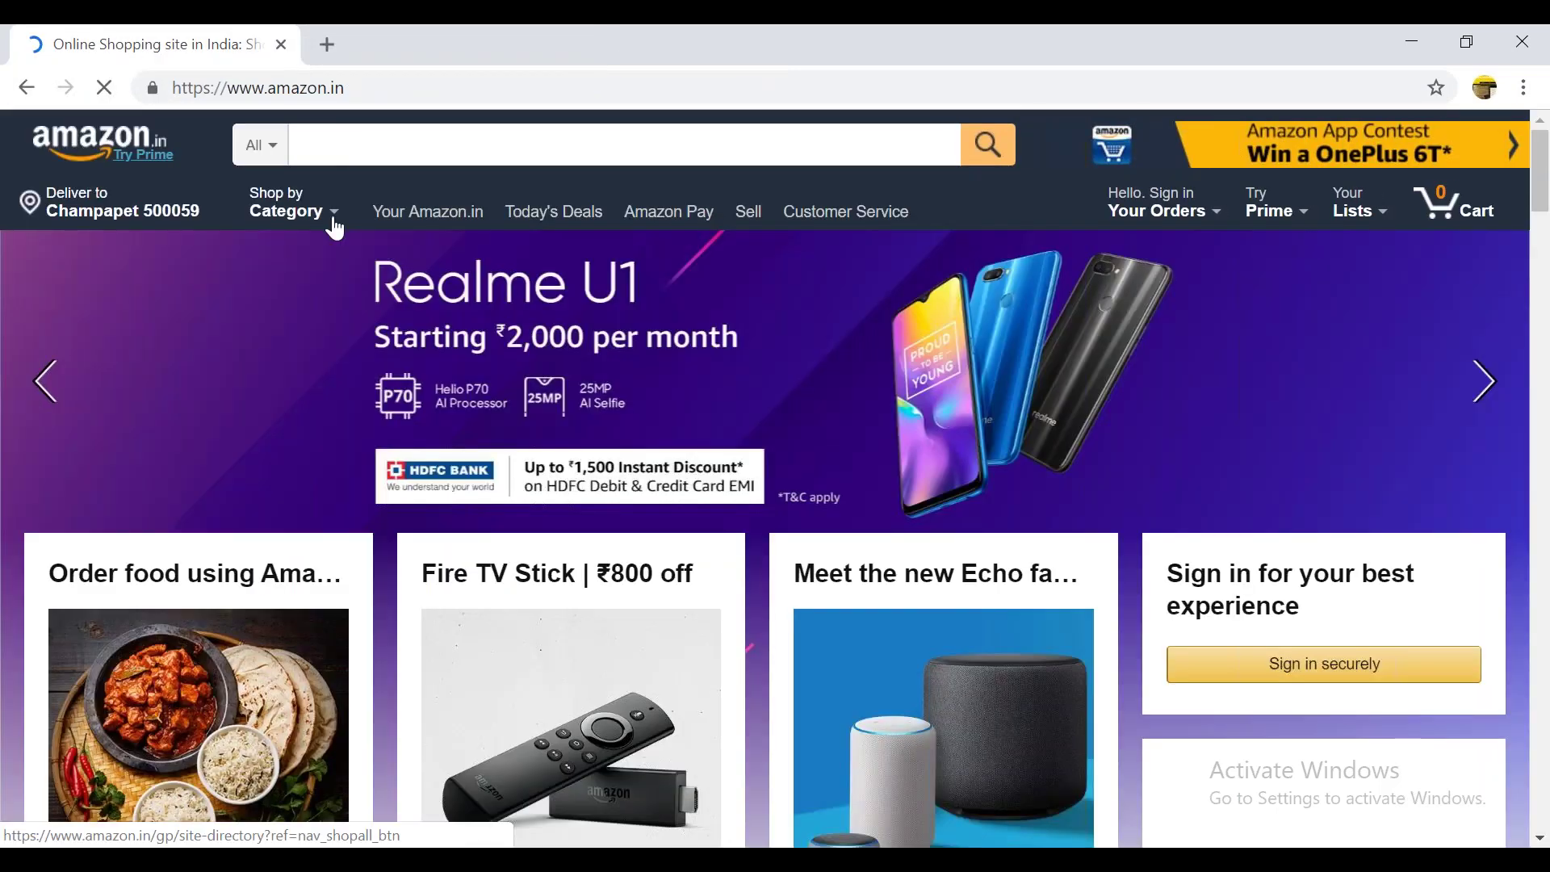
Step: Open the Televisions page from the TV, Appliances, Electronics category and look through its offers and filters
mouse_move(337, 230)
mouse_move(311, 260)
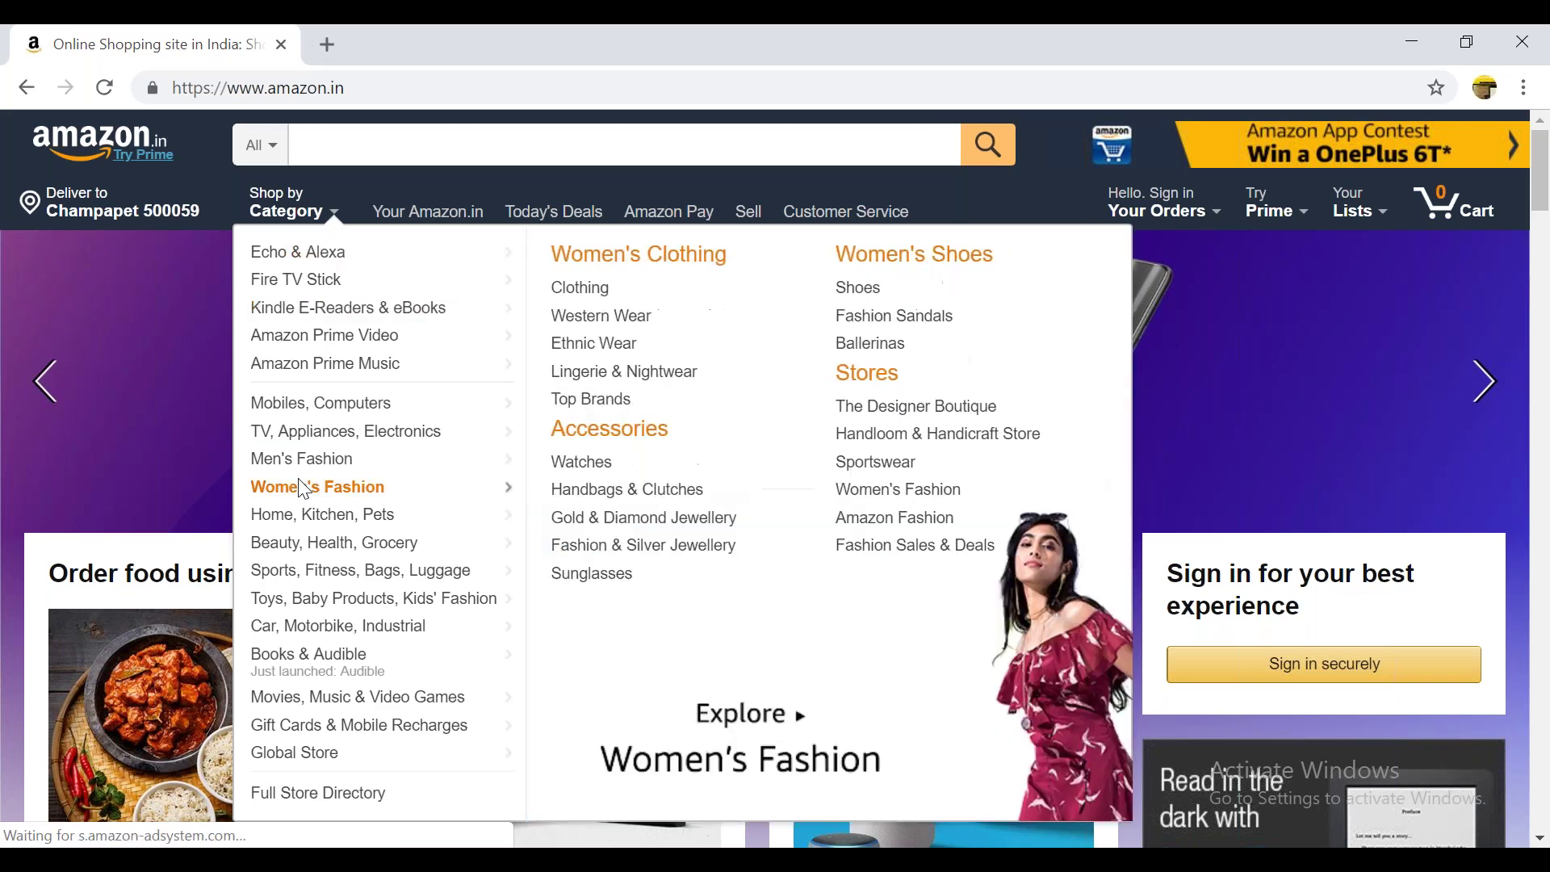
mouse_move(337, 454)
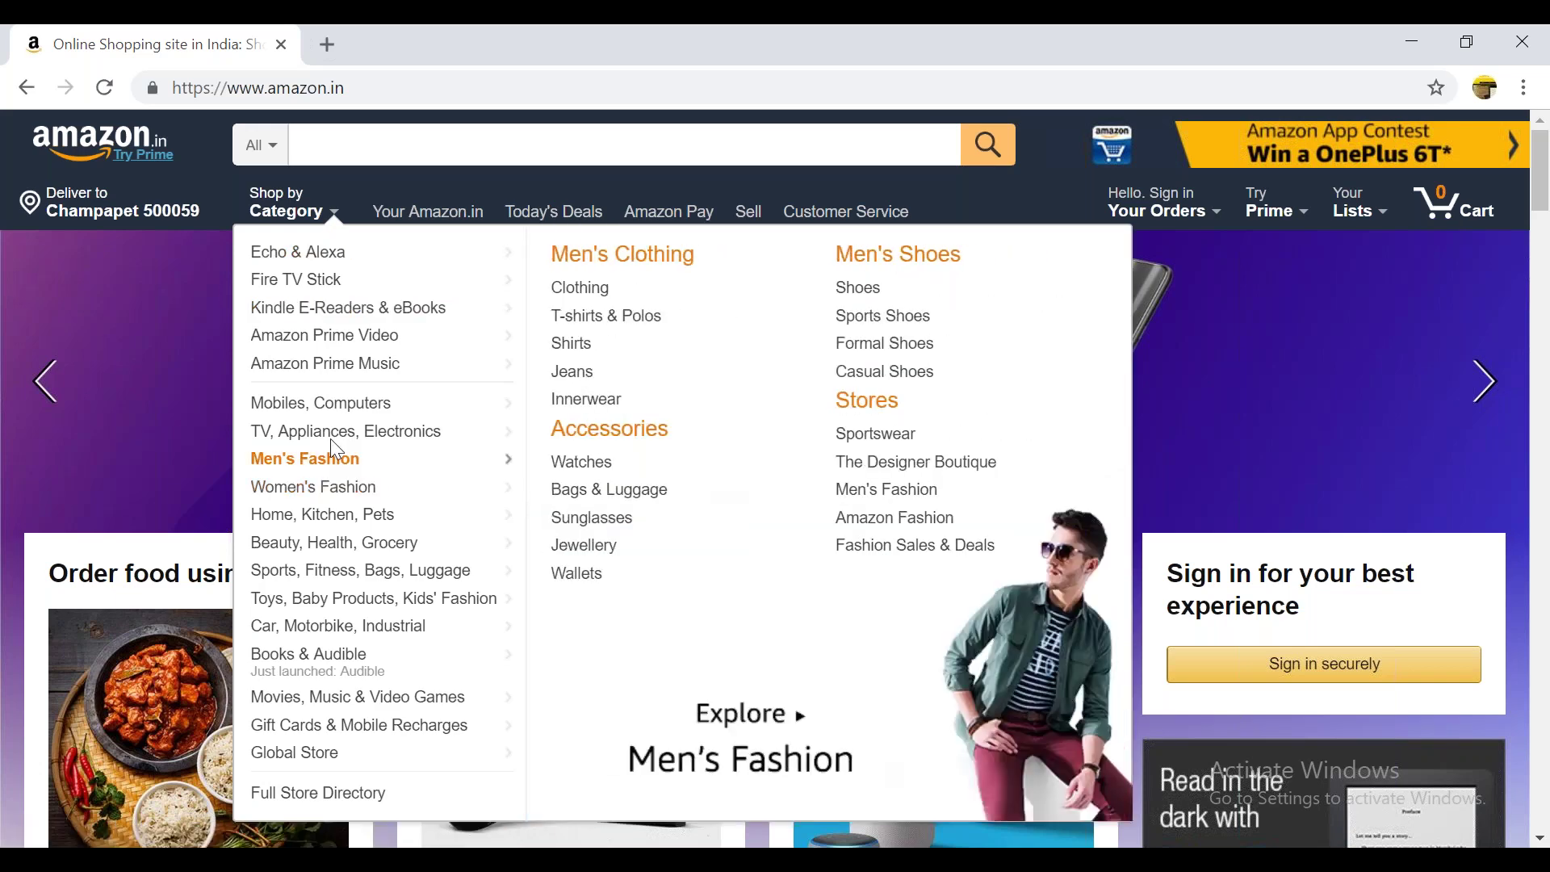
mouse_move(430, 432)
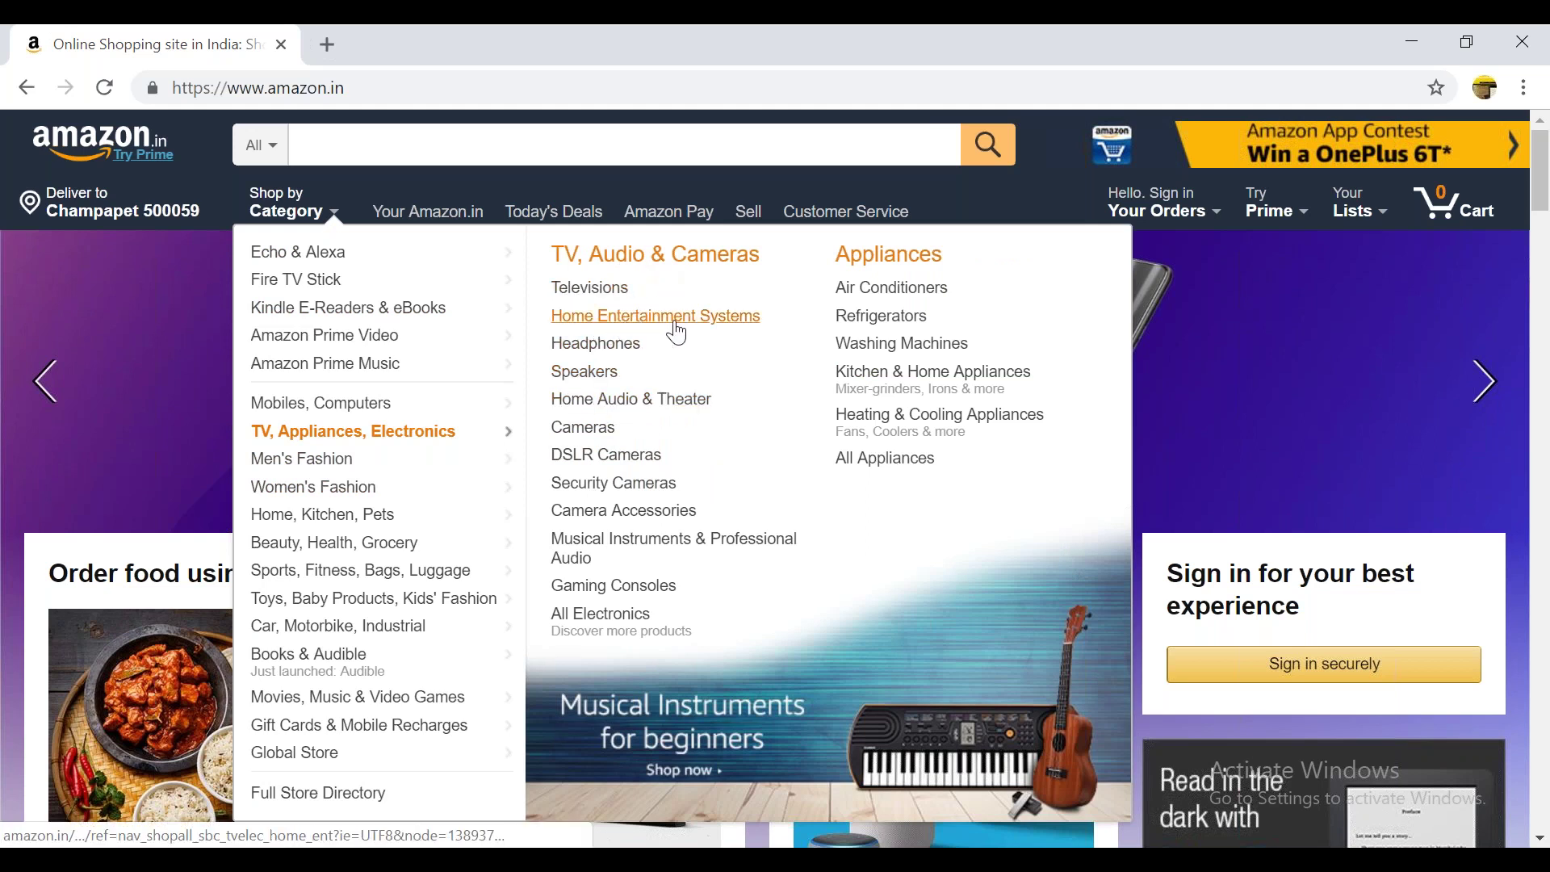
left_click(611, 297)
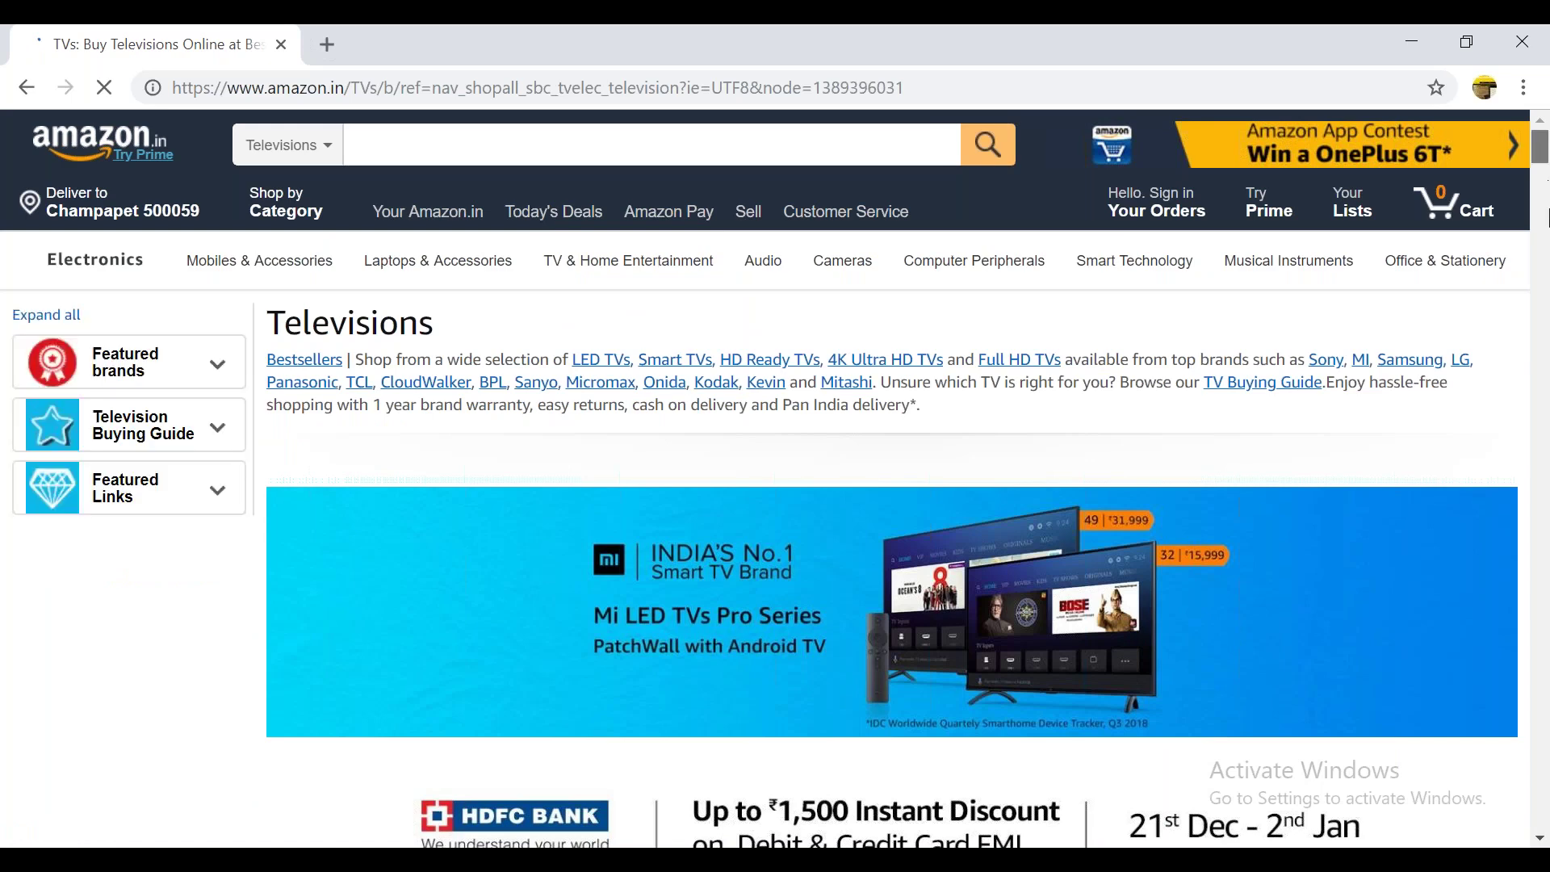
scroll(1548, 216, "down", 10)
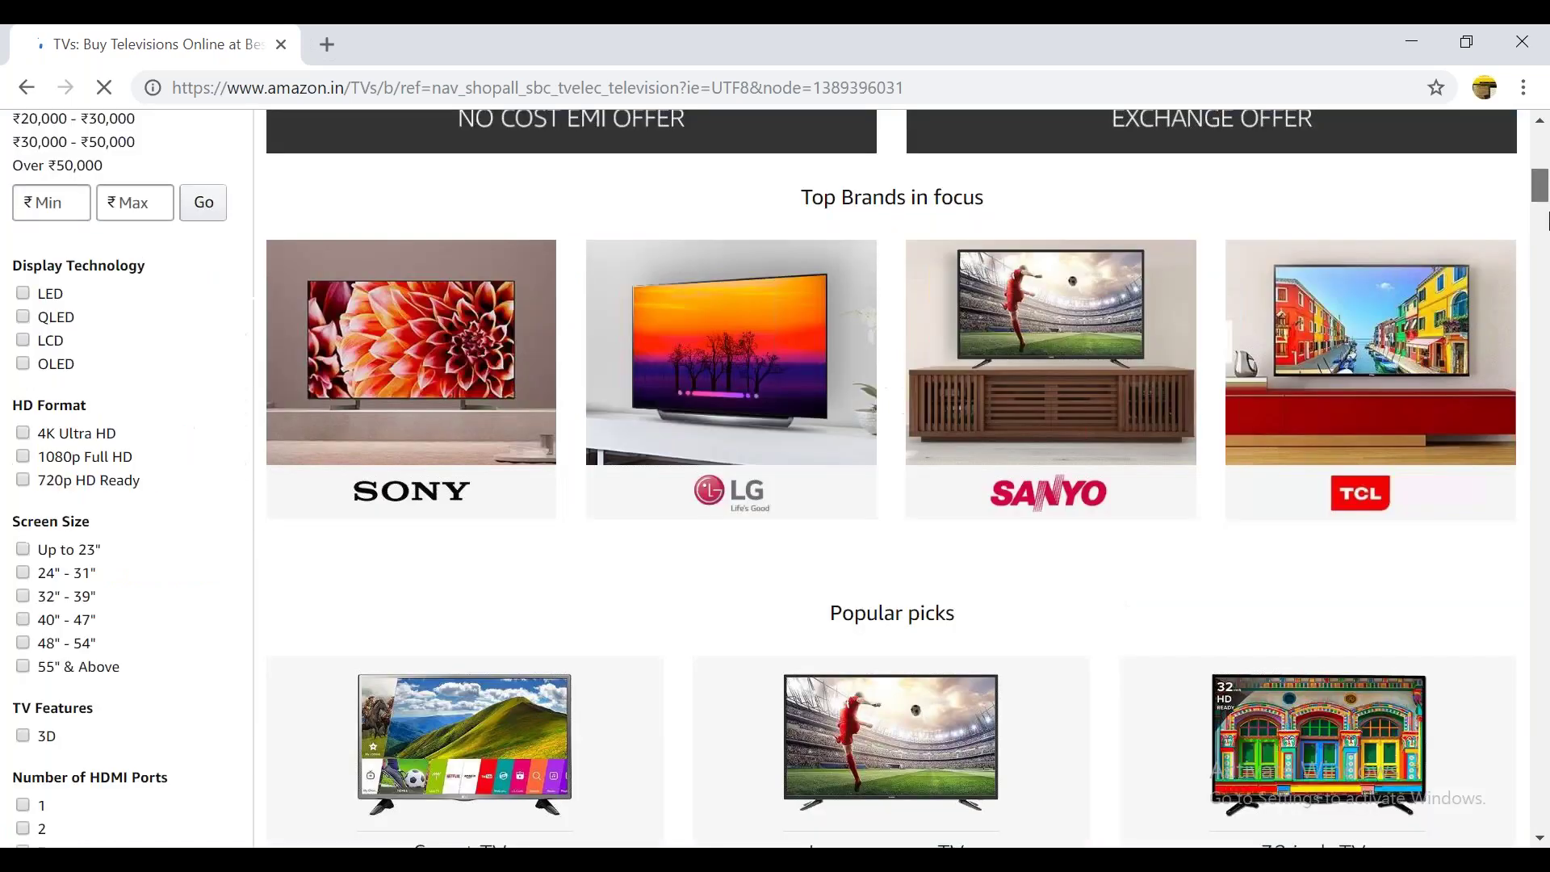
scroll(1548, 218, "down", 5)
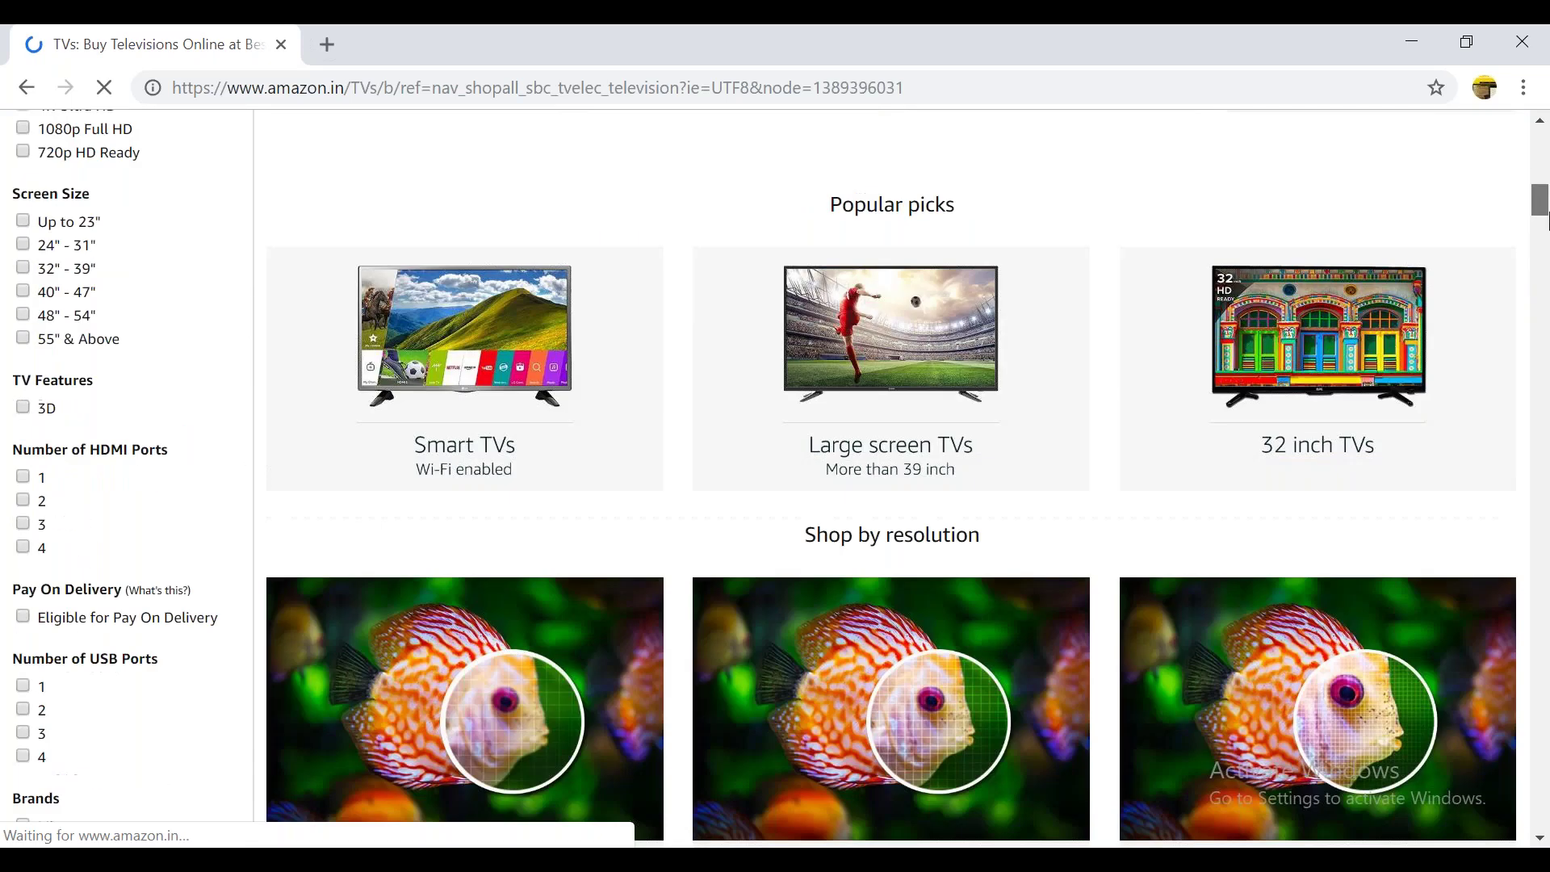
left_click_drag(1548, 216, 1546, 144)
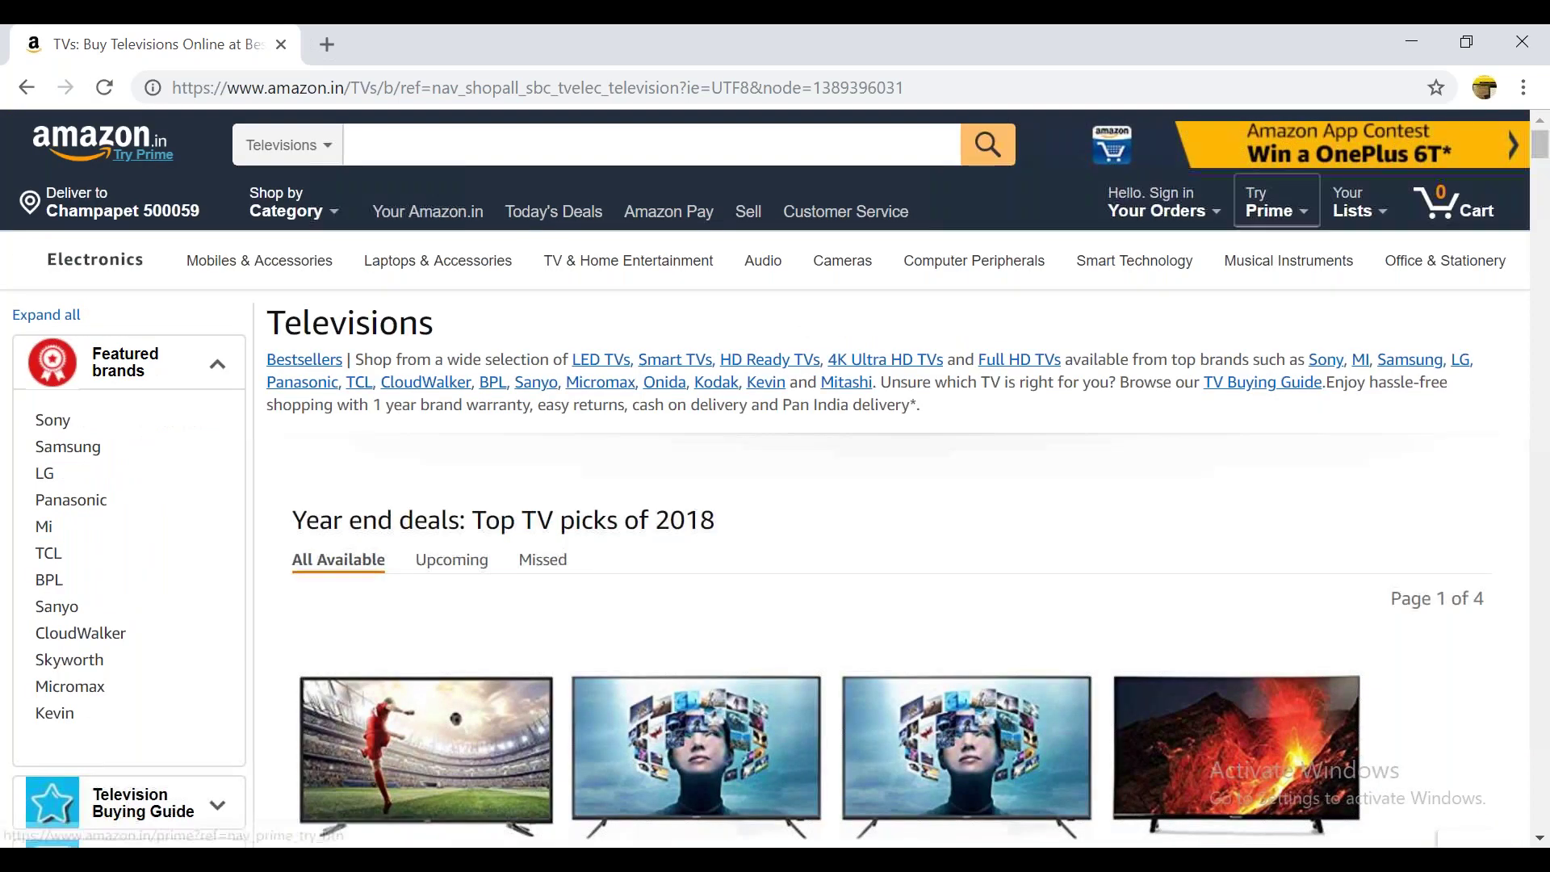
mouse_move(1178, 248)
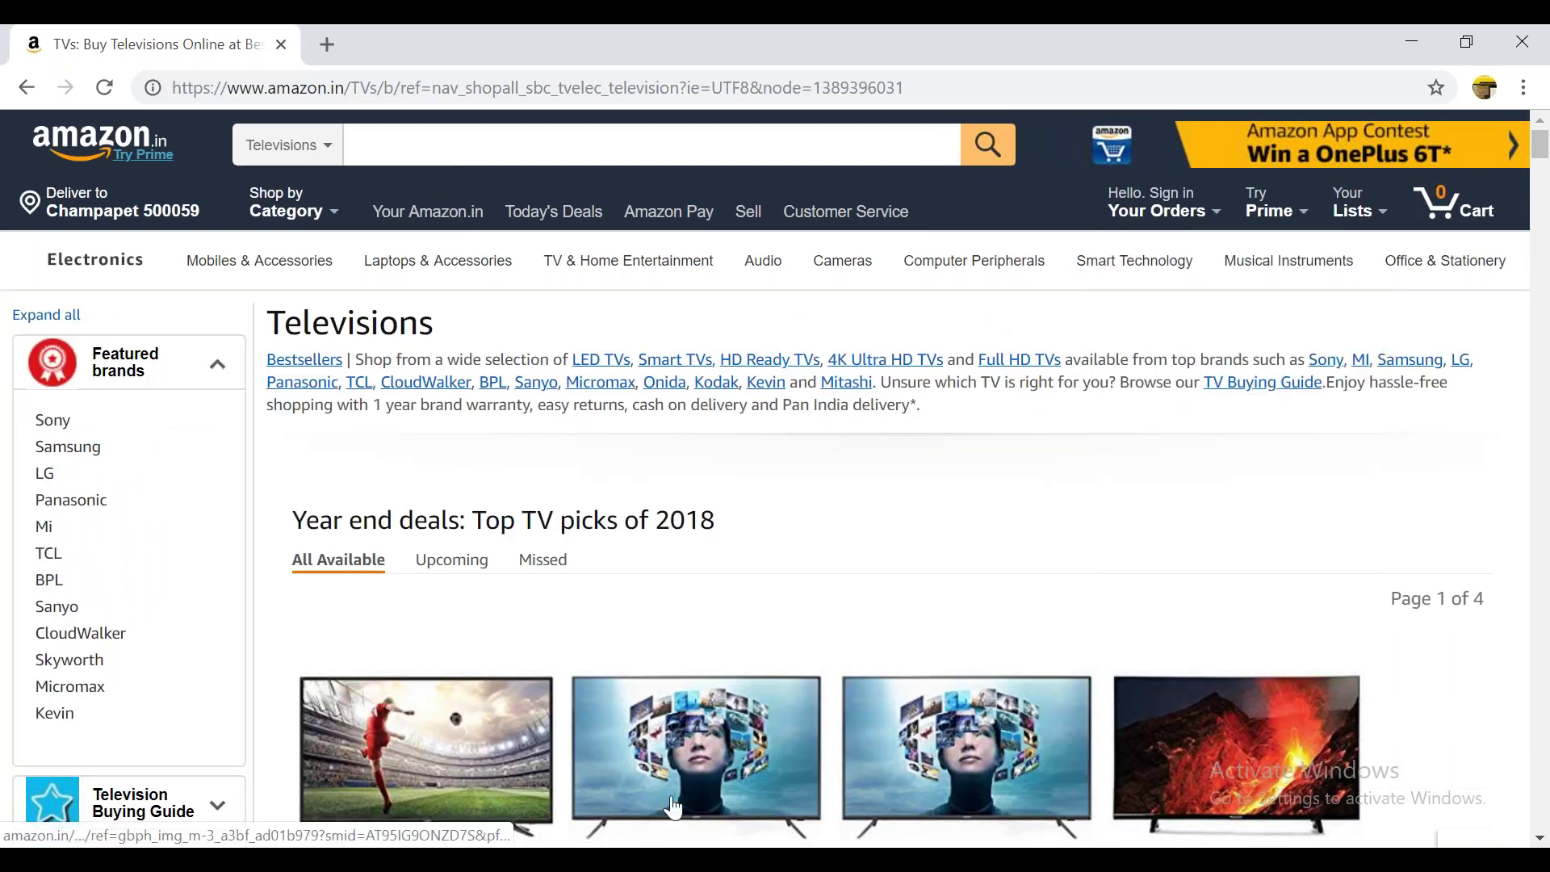
Step: Switch to SQL Server Management Studio, start a new query and list the tables of the AdventureWorksDW2017 database
mouse_move(450, 860)
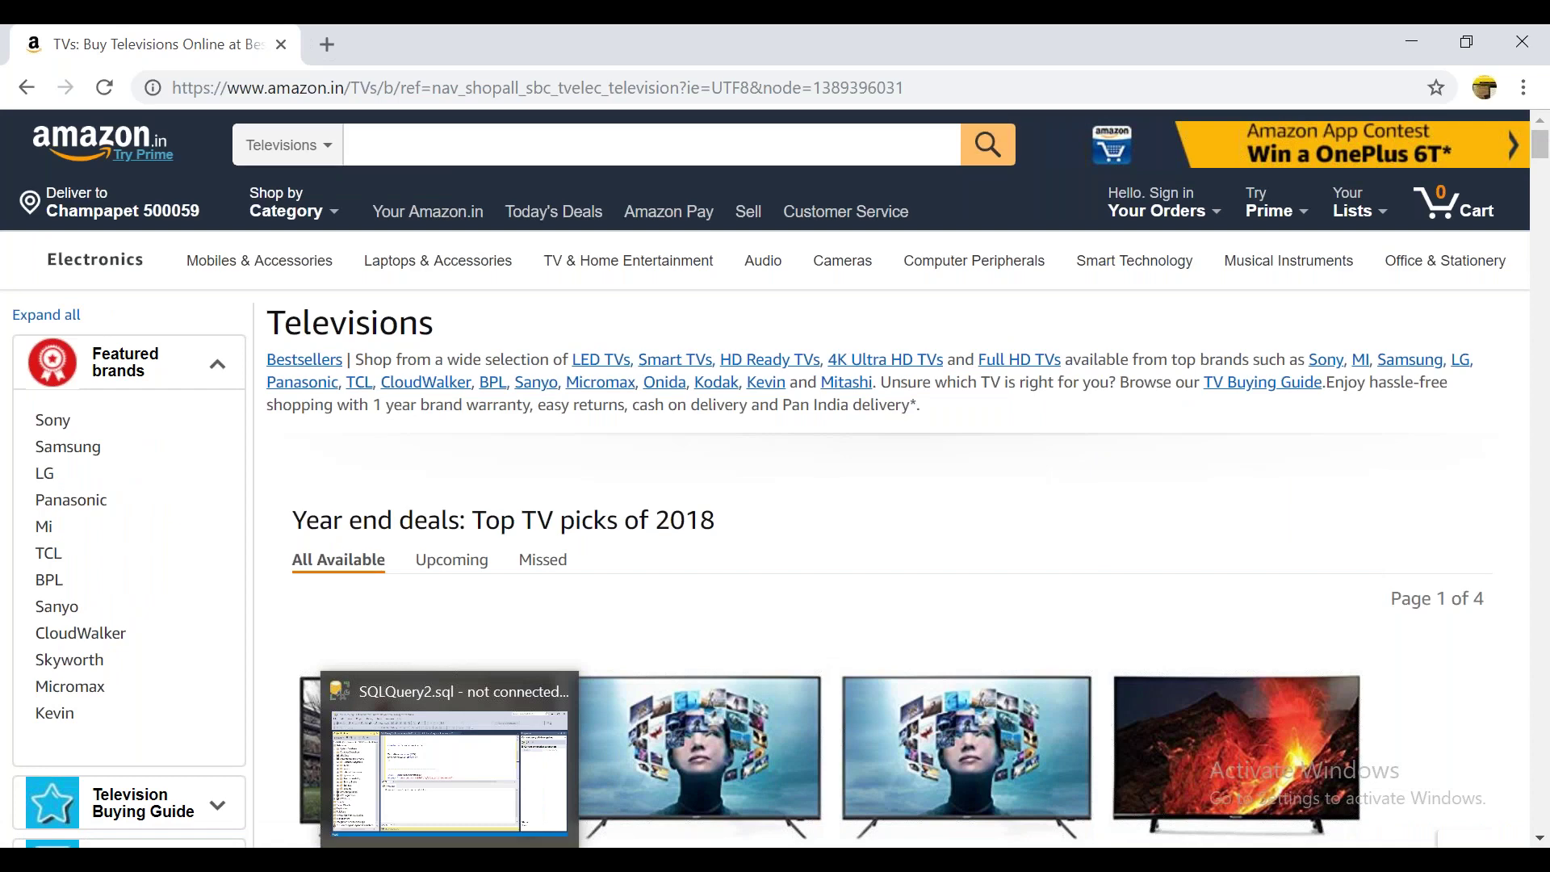
mouse_move(472, 766)
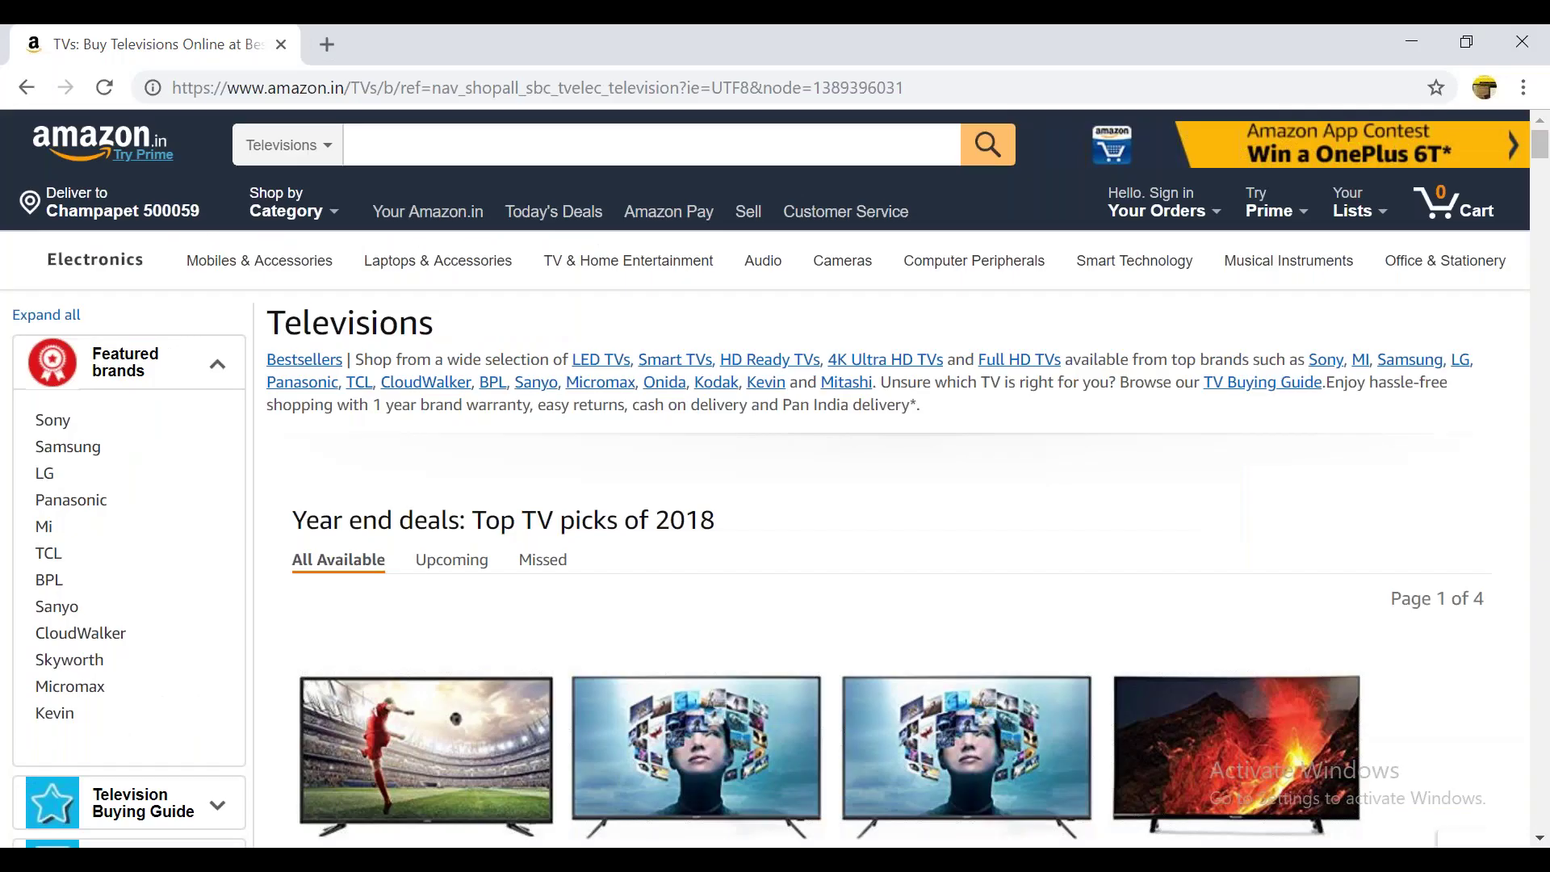
left_click(472, 860)
left_click(340, 113)
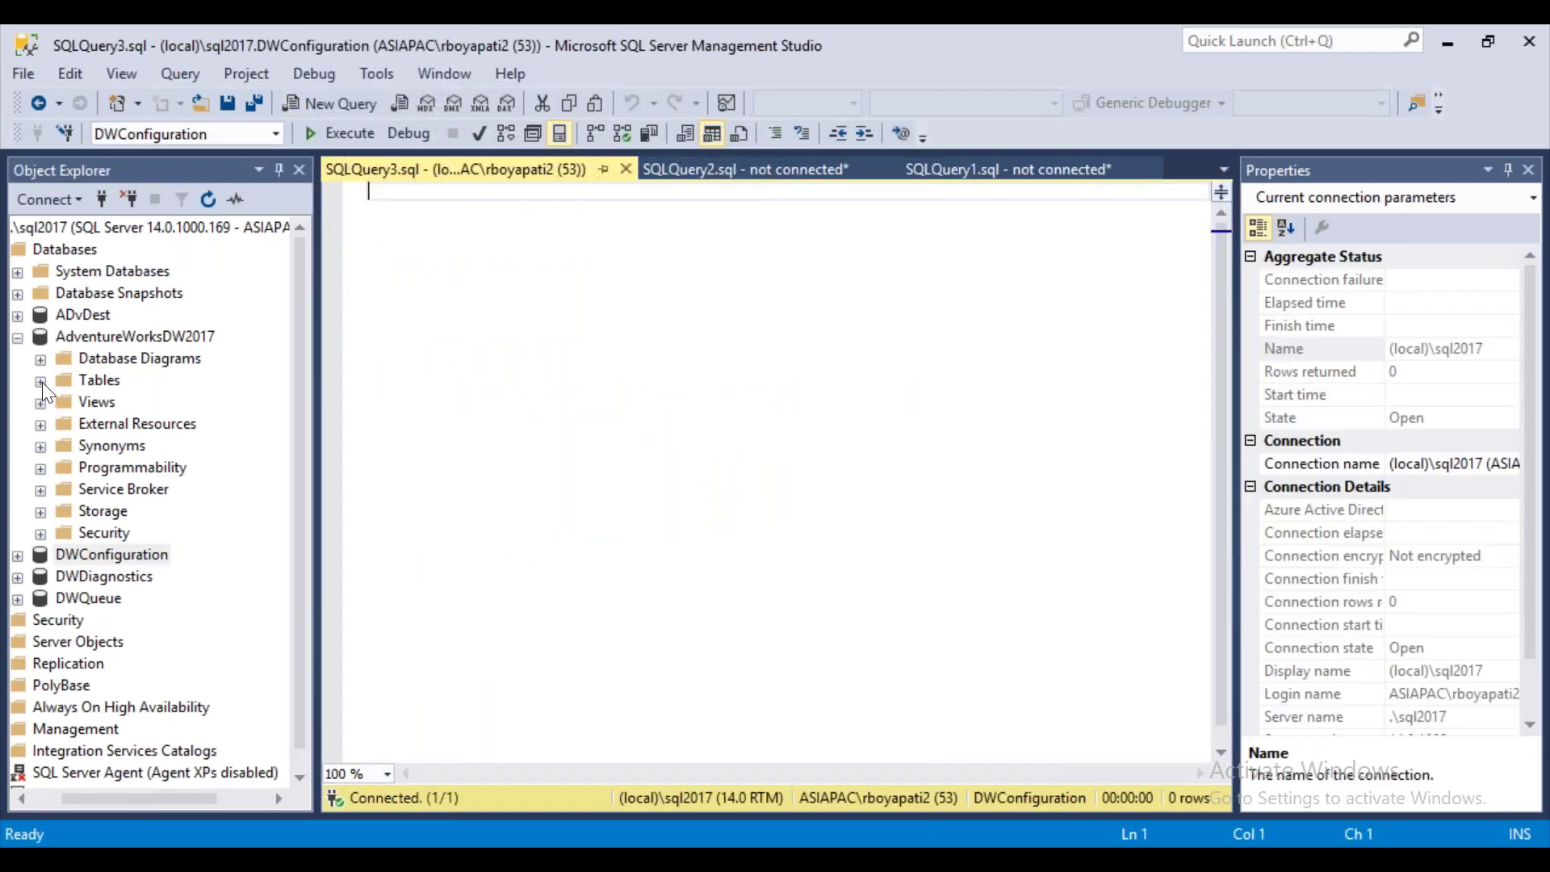
left_click(40, 381)
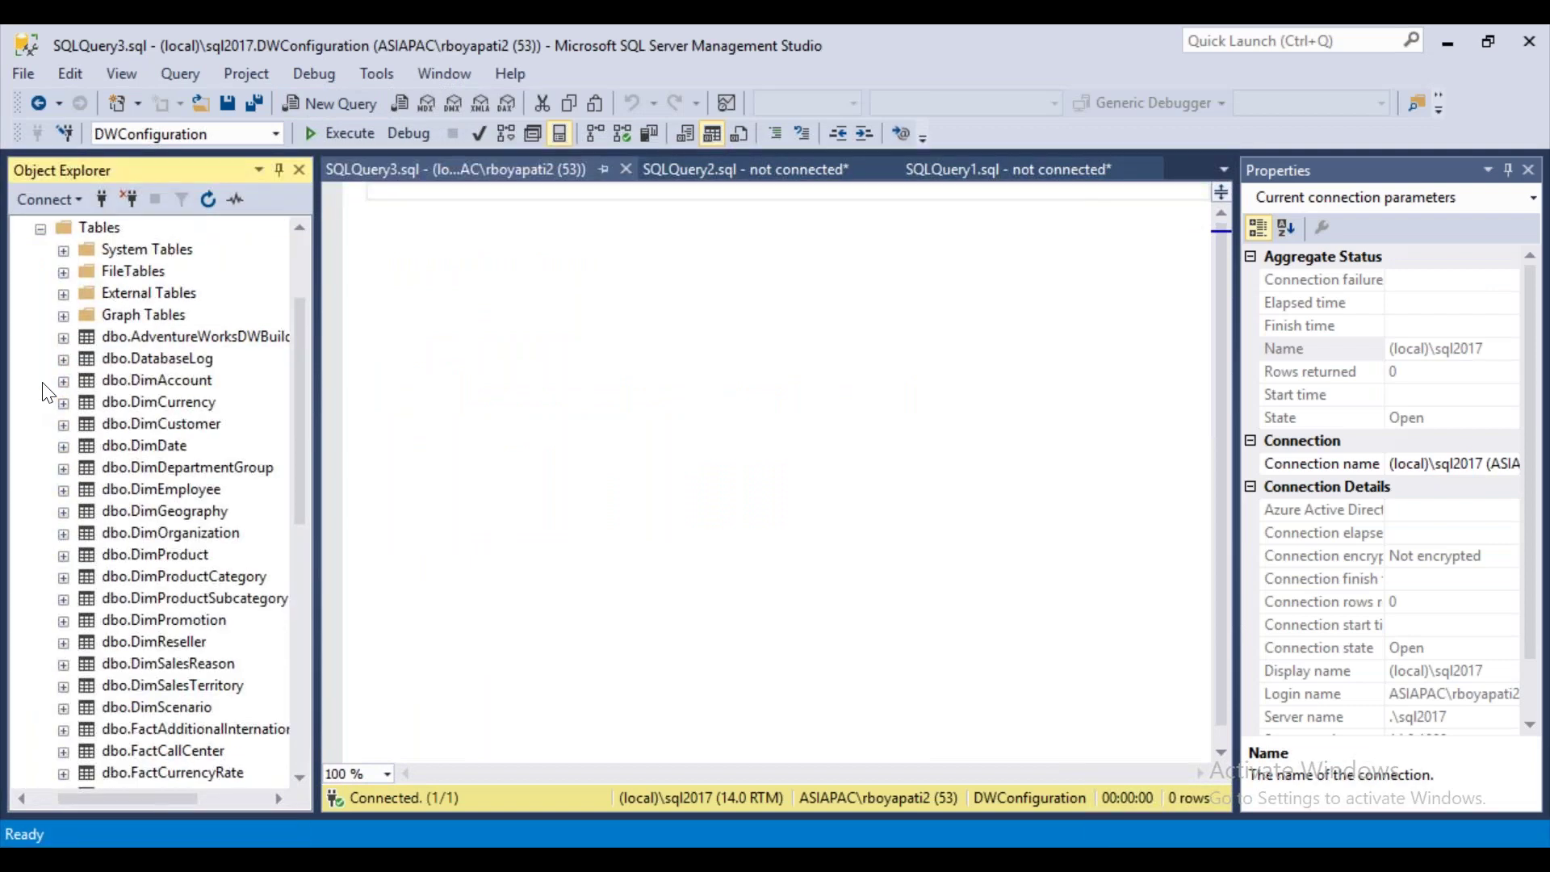
Step: Examine the DimCustomer, DimProduct, DimProductCategory, DimProductSubcategory, FactInternetSales and DimDate entries among the AdventureWorksDW2017 tables
left_click_drag(142, 801, 150, 801)
left_click(164, 426)
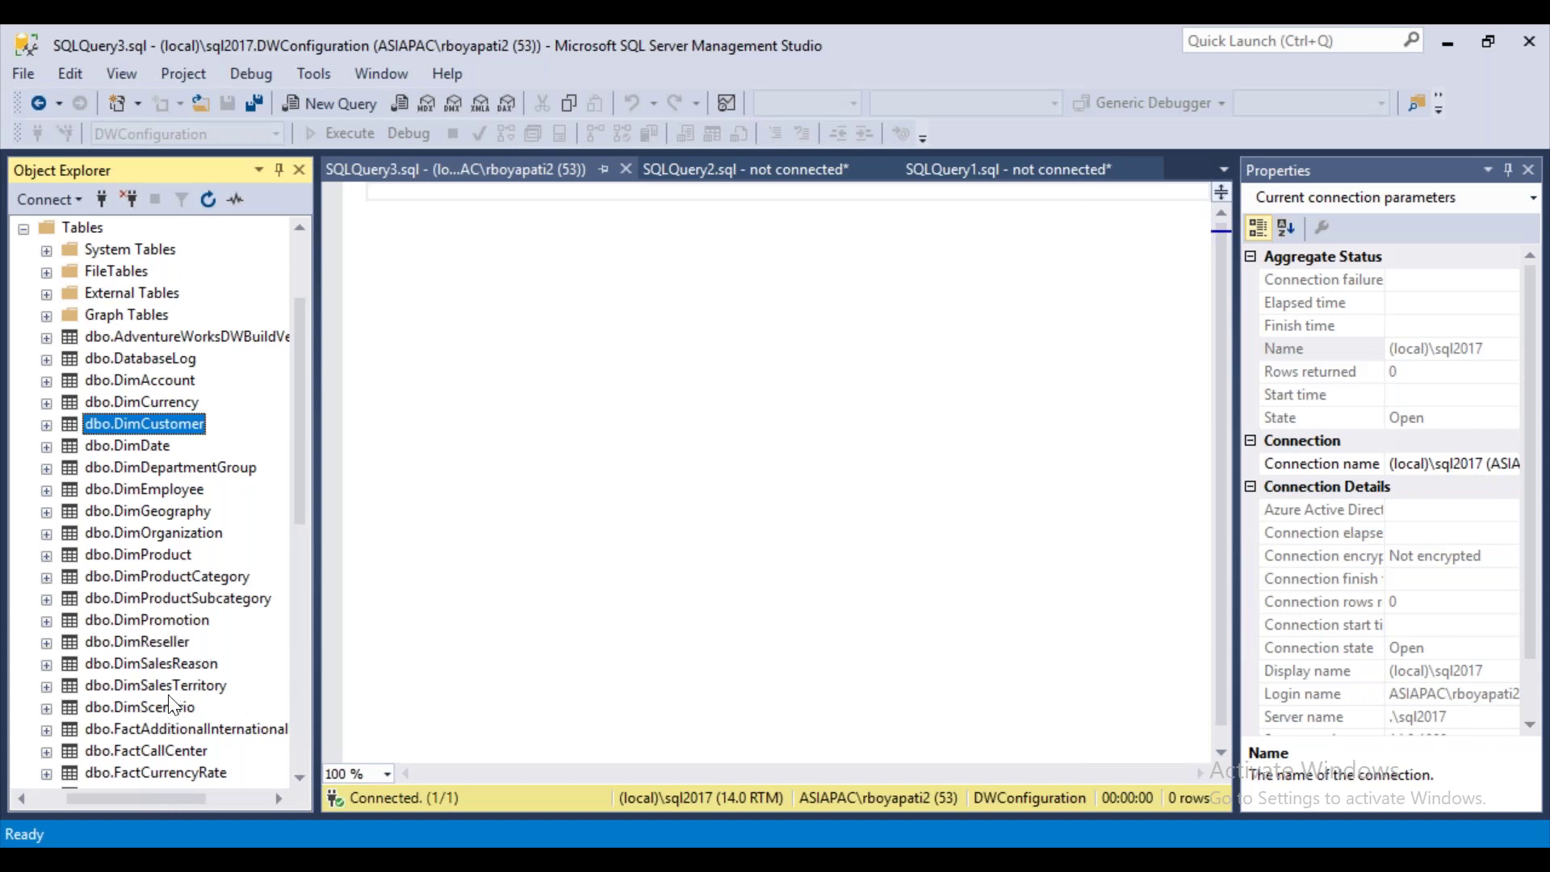
left_click(157, 557)
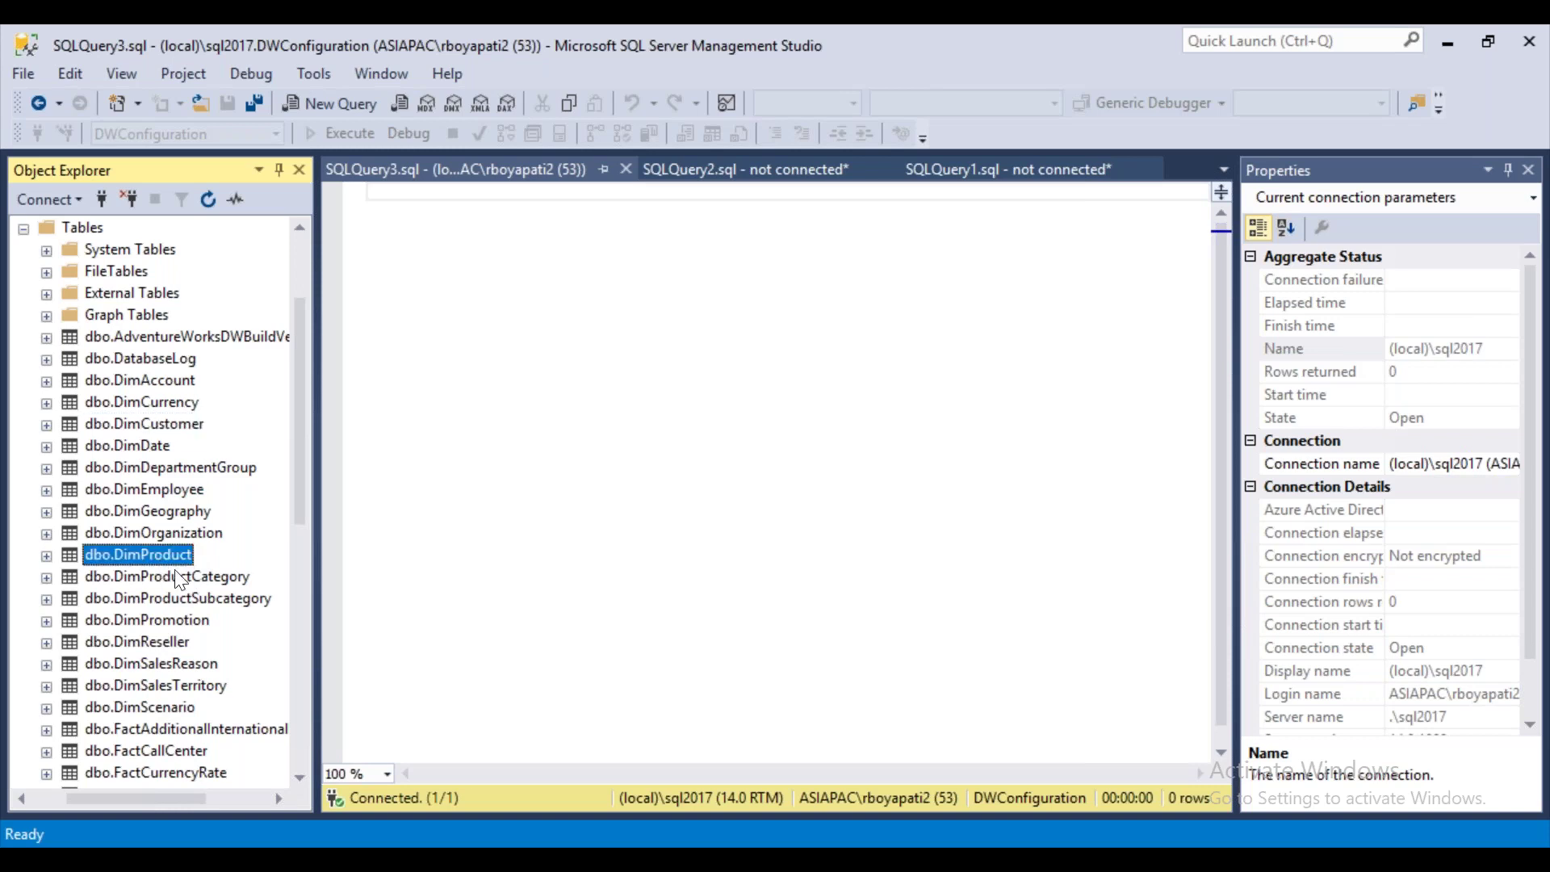
left_click(218, 599)
left_click(197, 575)
key("Down")
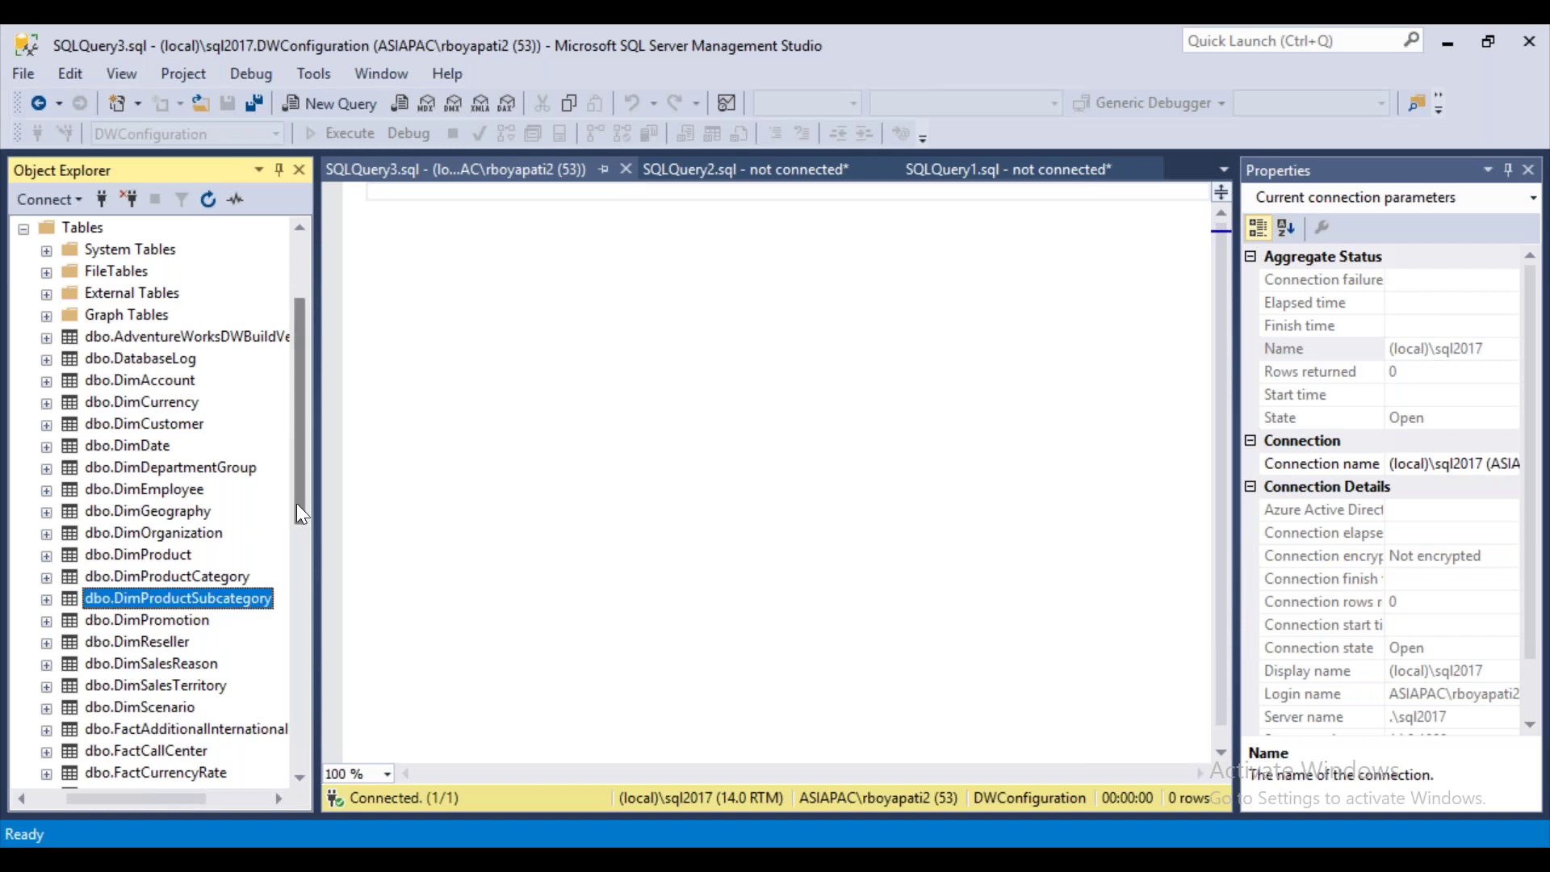
left_click_drag(297, 505, 298, 627)
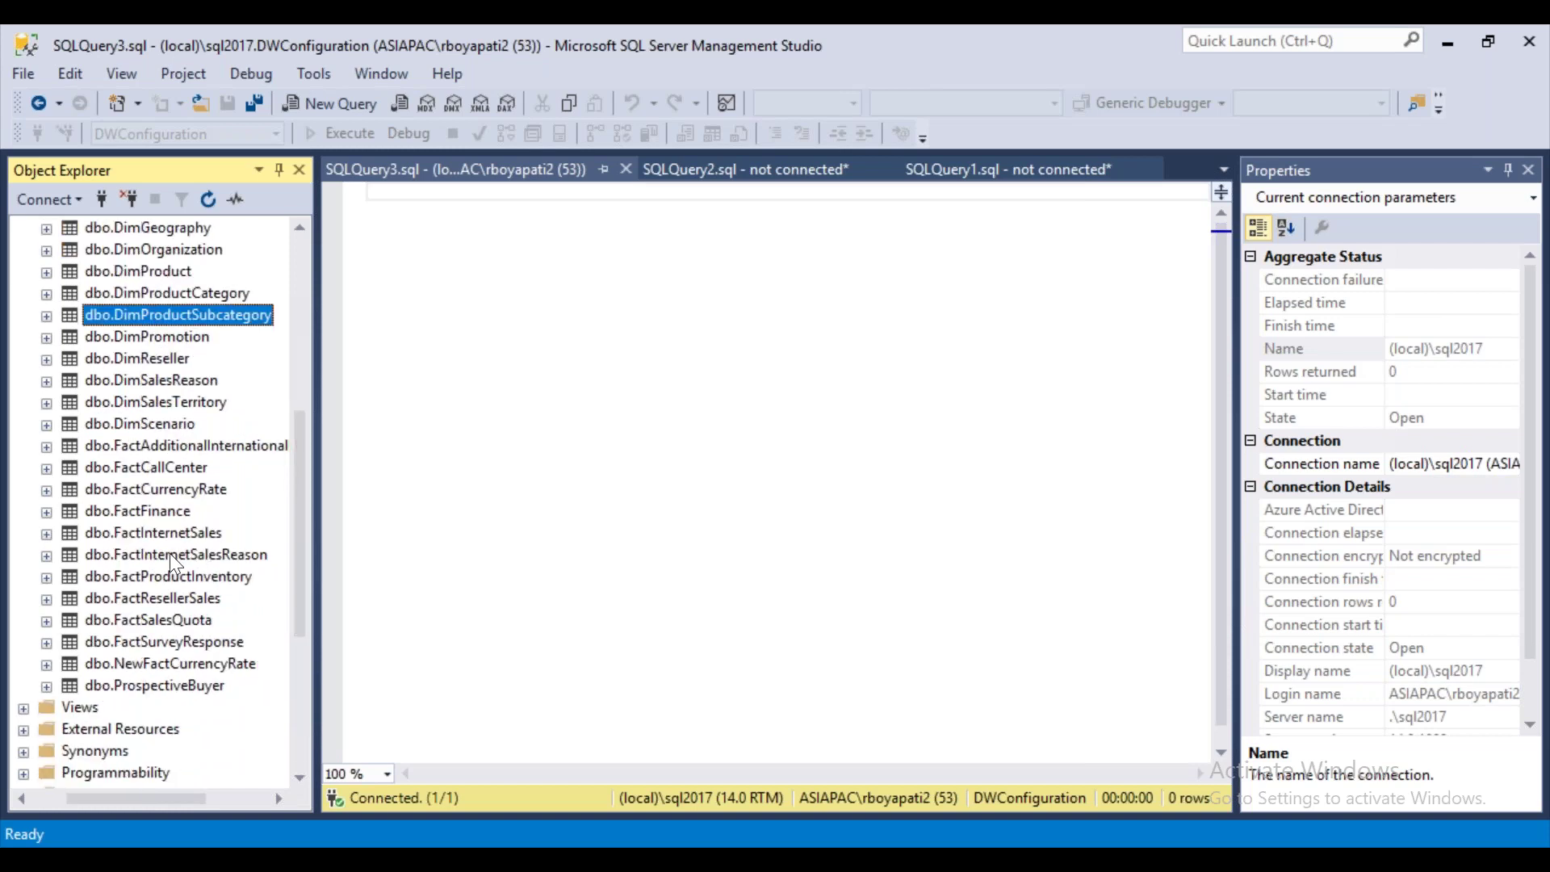
left_click(152, 533)
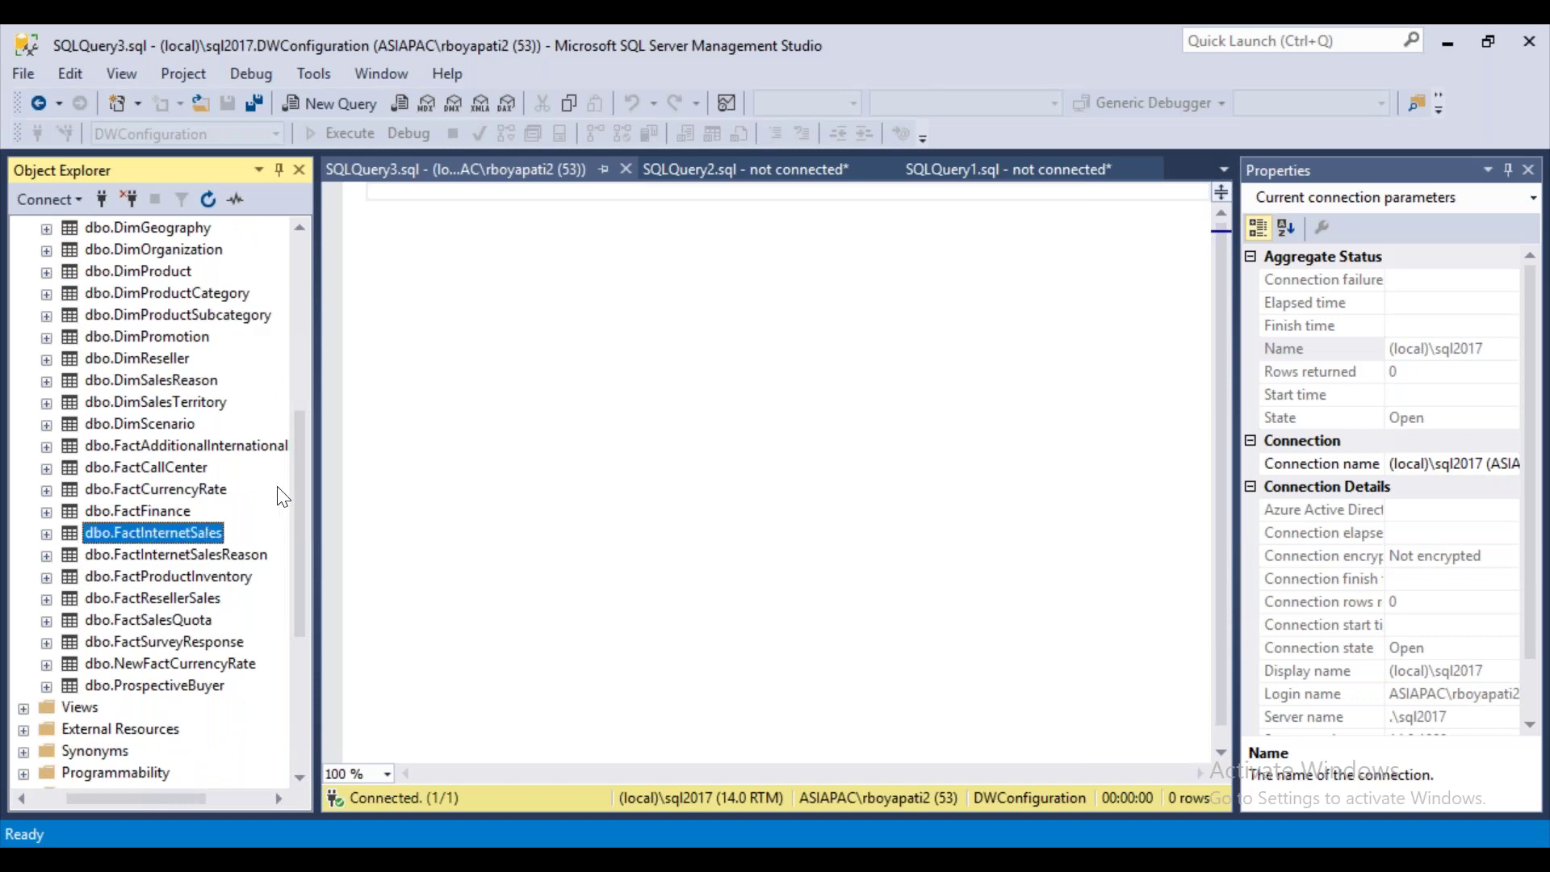
left_click_drag(298, 509, 299, 389)
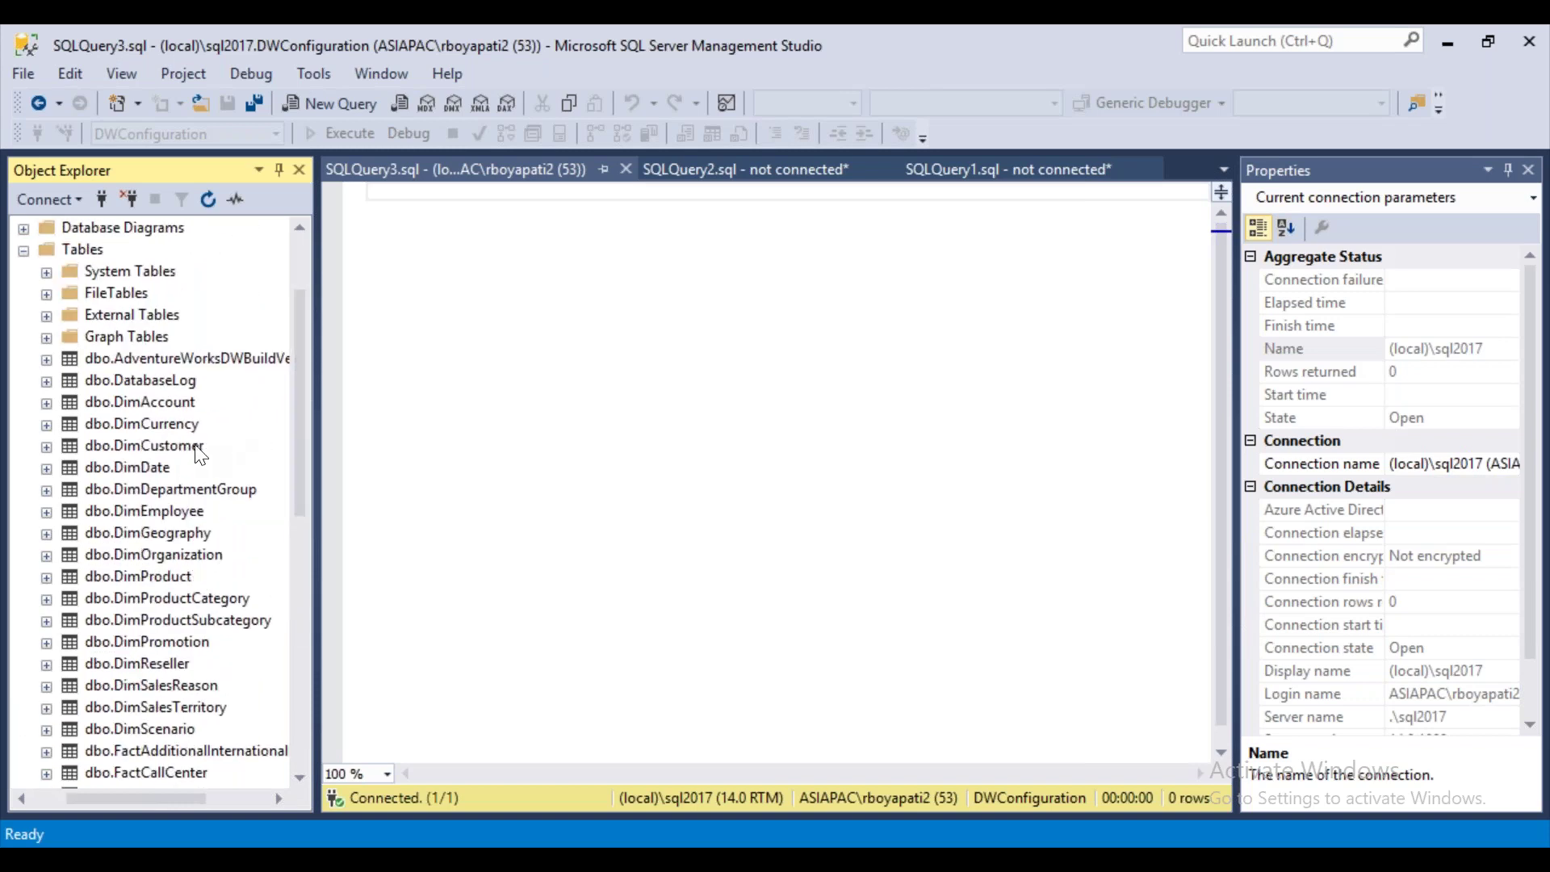
left_click(141, 467)
Step: Switch to Power BI Desktop, dismiss the start screen and begin getting data from a SQL Server database
left_click(440, 847)
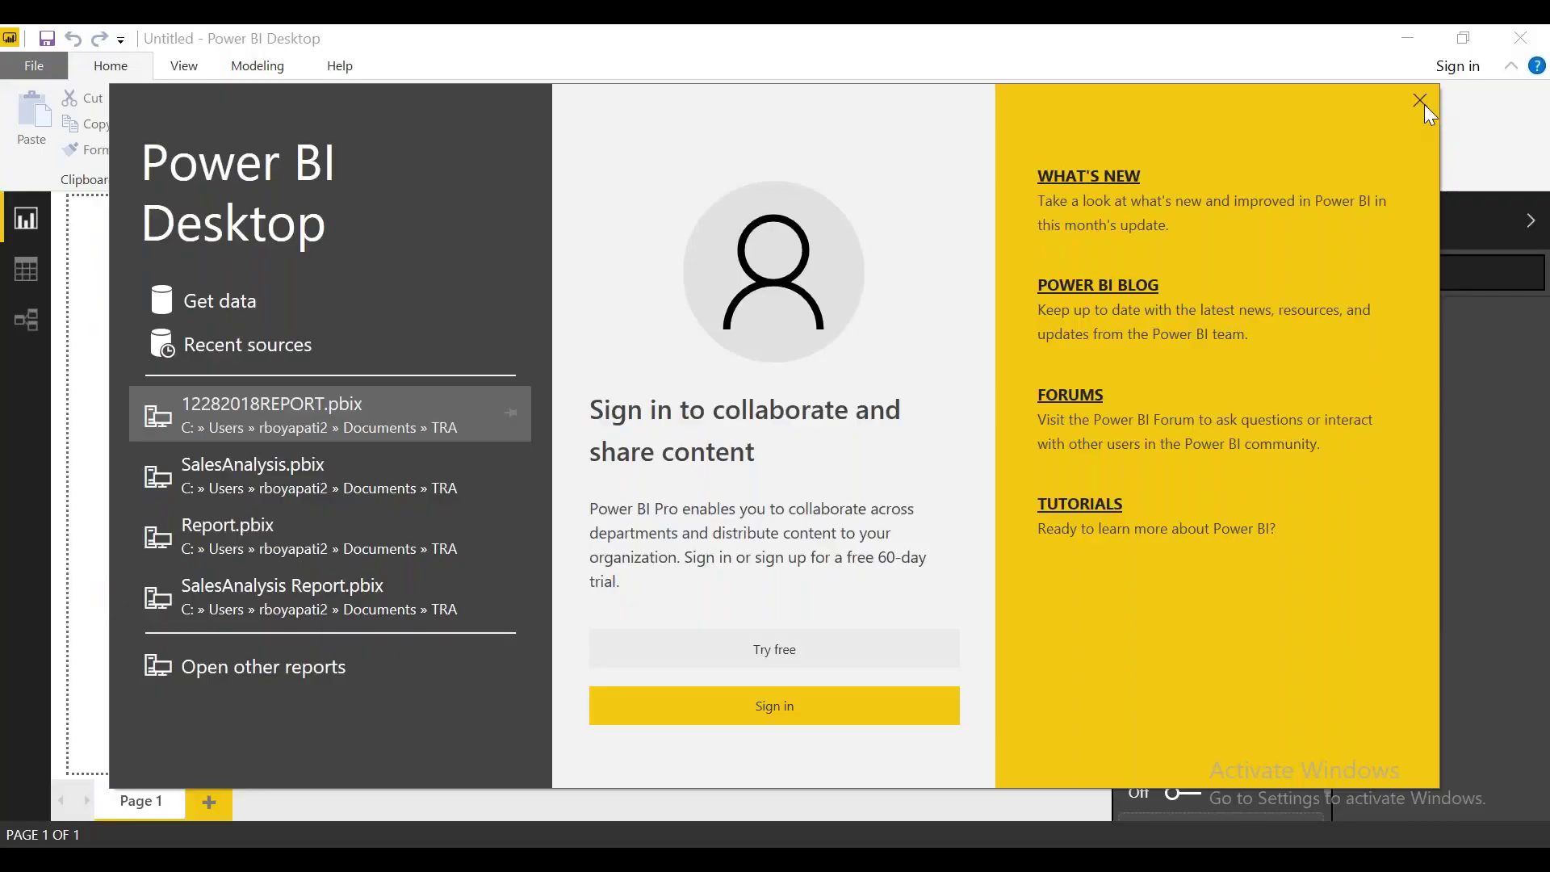
left_click(1421, 101)
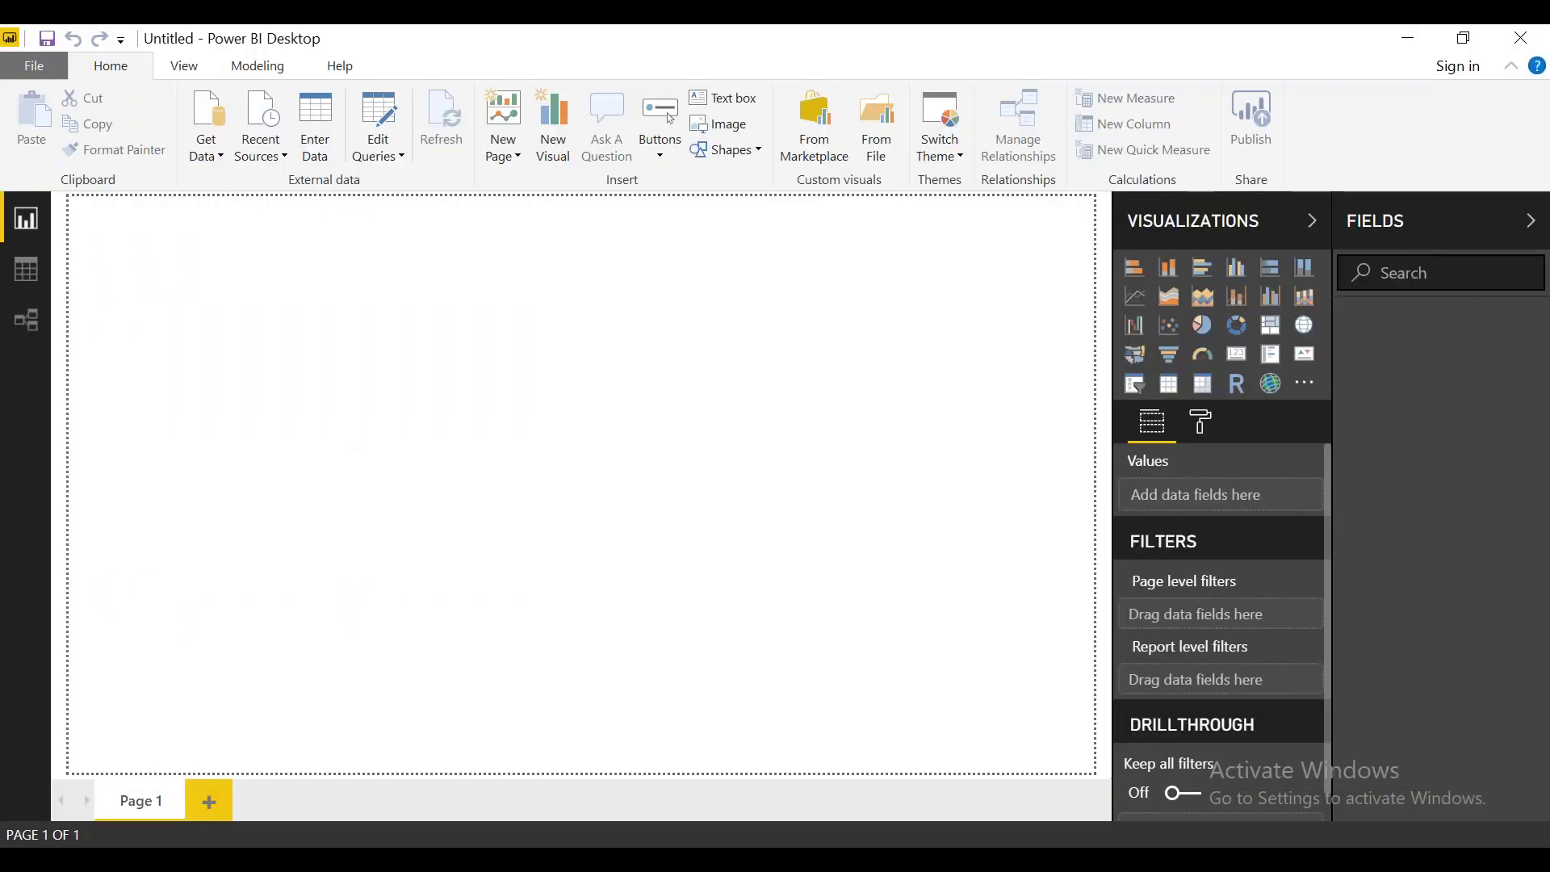
key("alt+Tab")
key("alt+Tab")
left_click(210, 153)
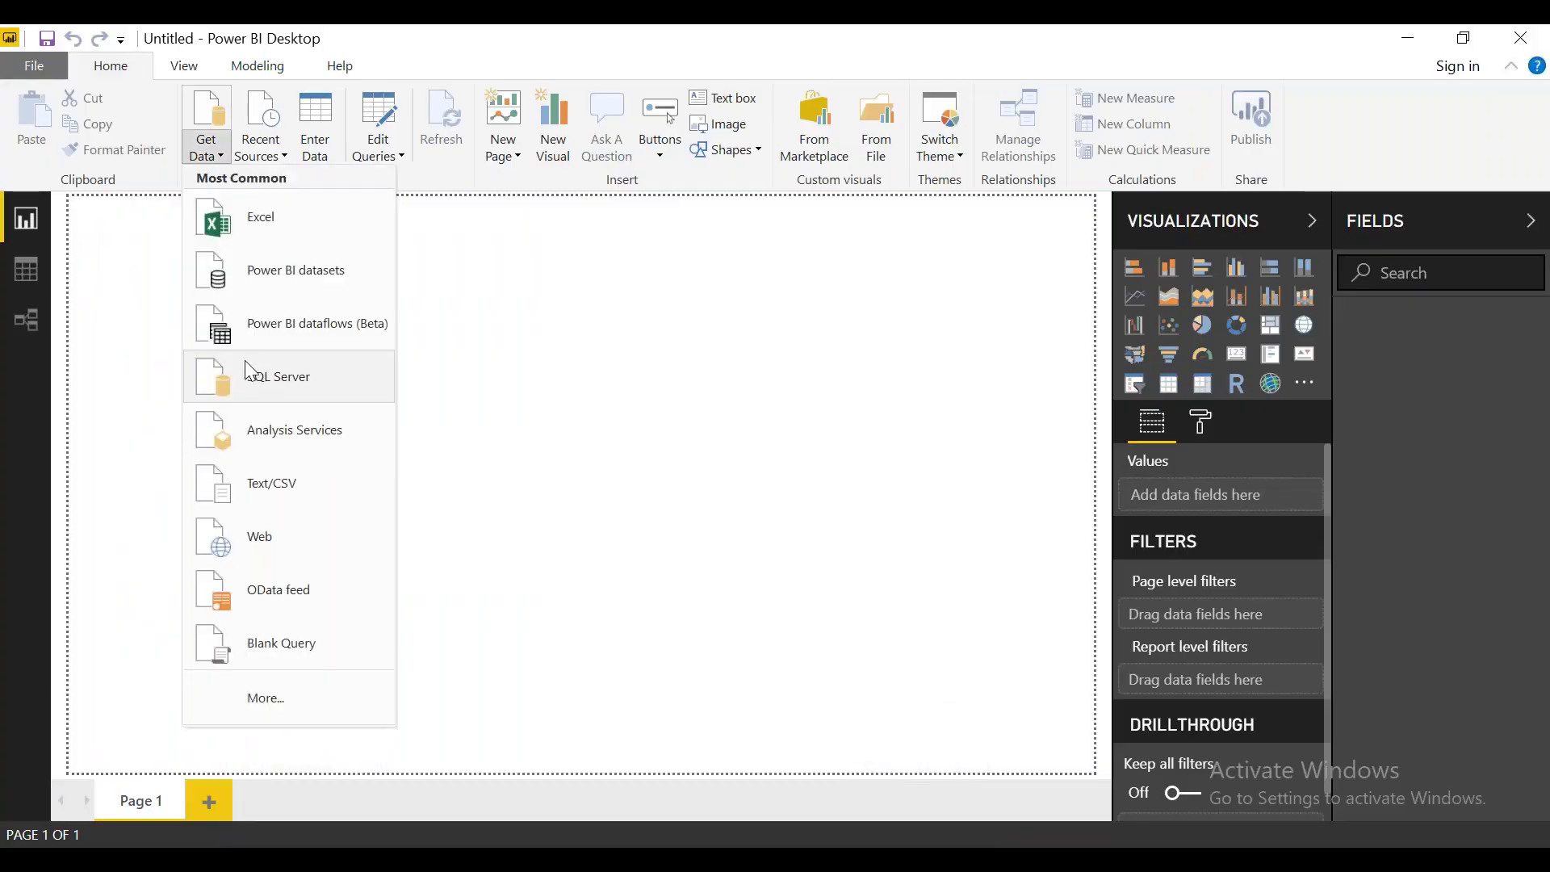
left_click(275, 382)
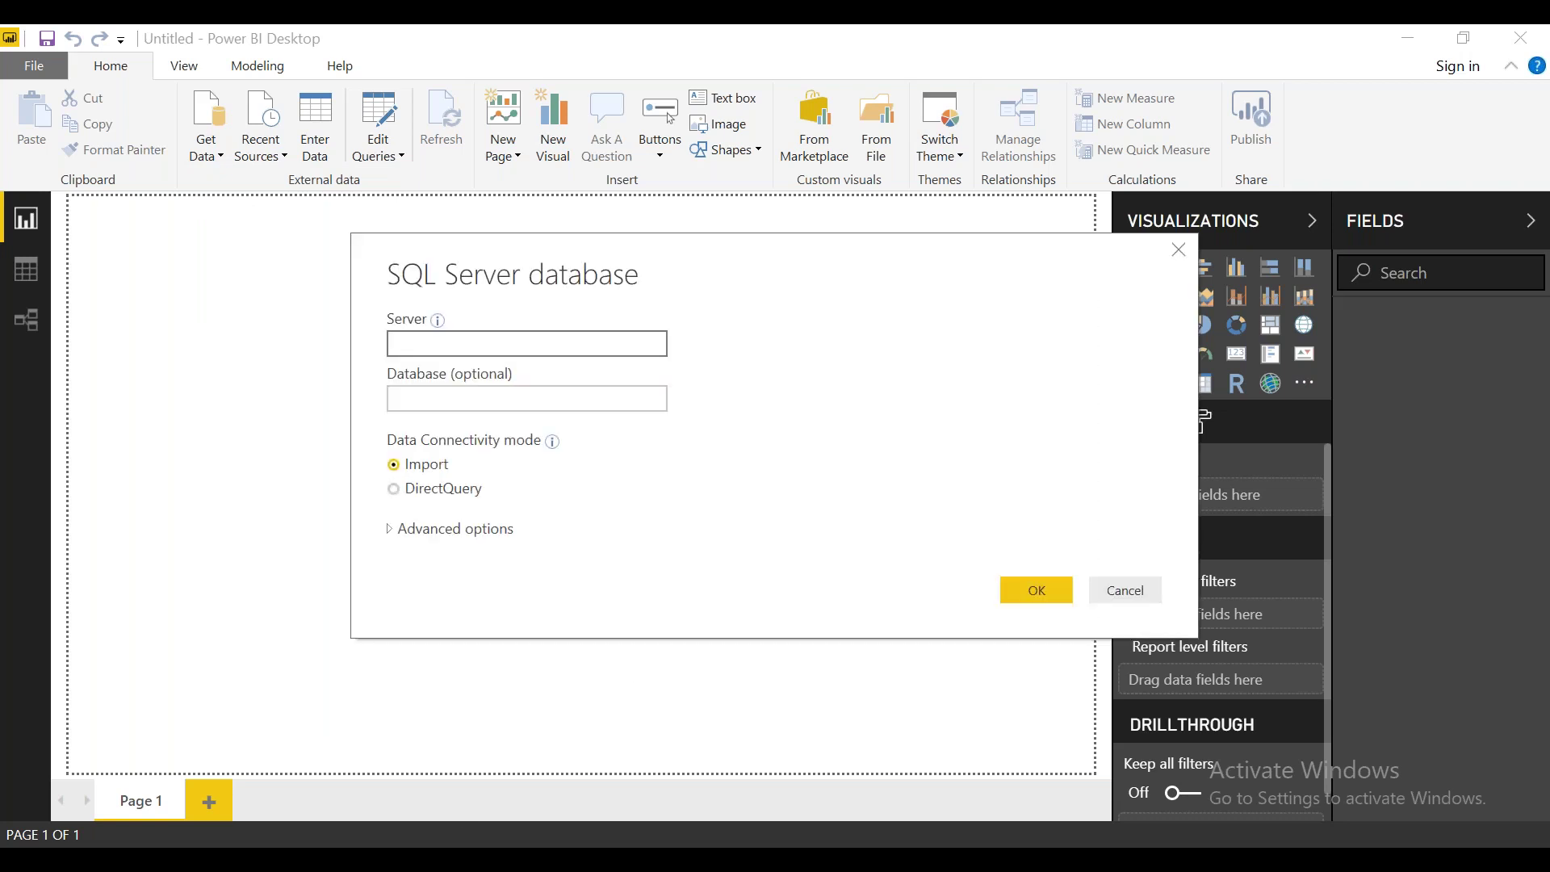
Step: Switch to SQL Server Management Studio and look up the server name in its server connection dialog
key("alt+Tab")
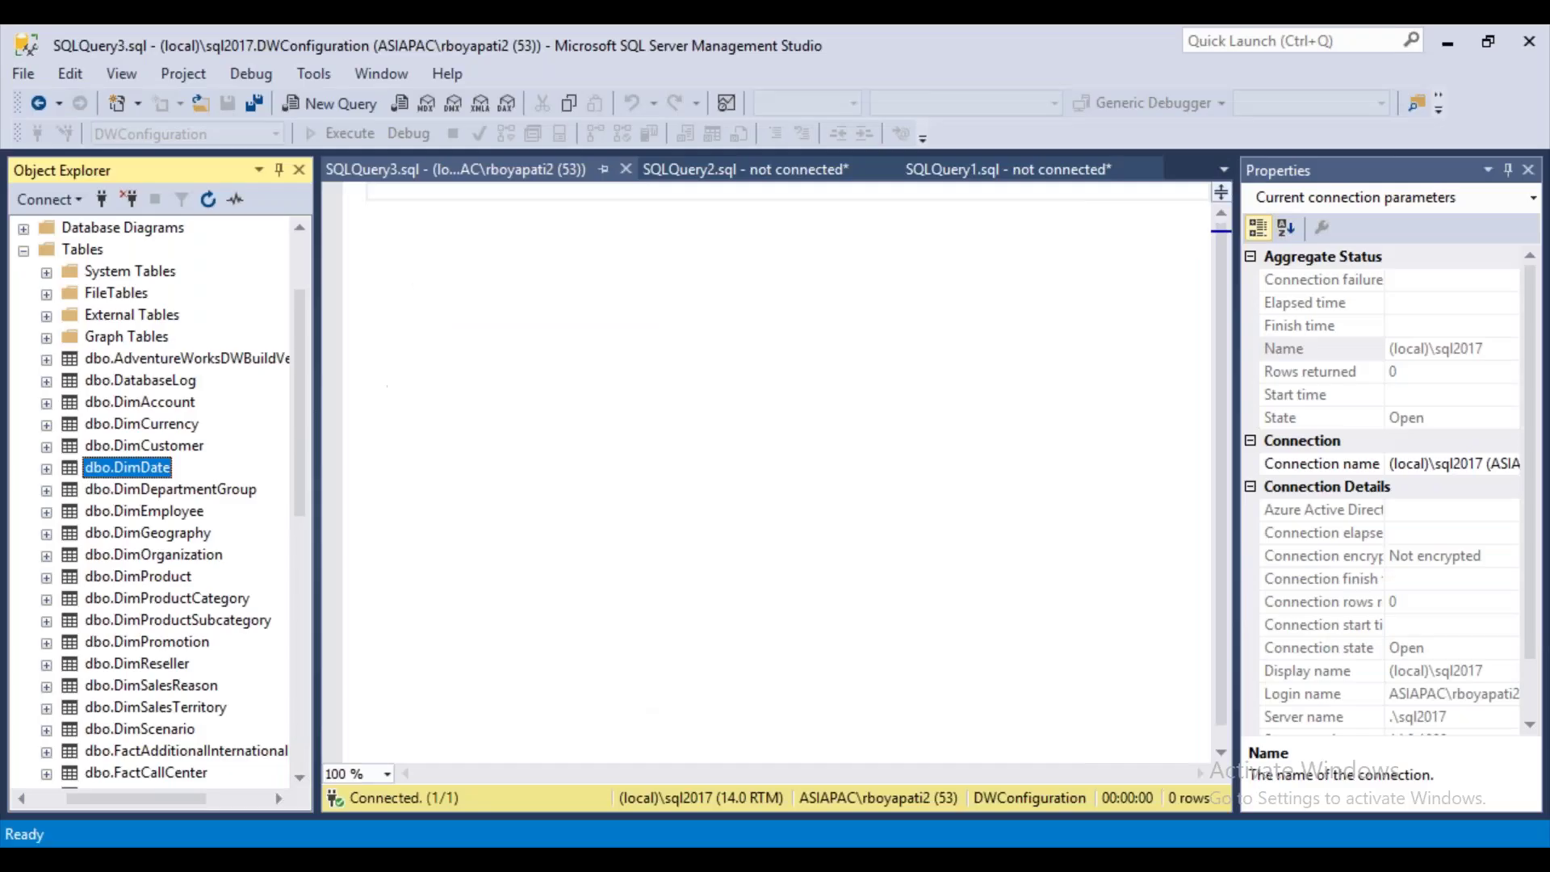
left_click(102, 199)
left_click_drag(782, 298, 654, 283)
left_click(820, 475)
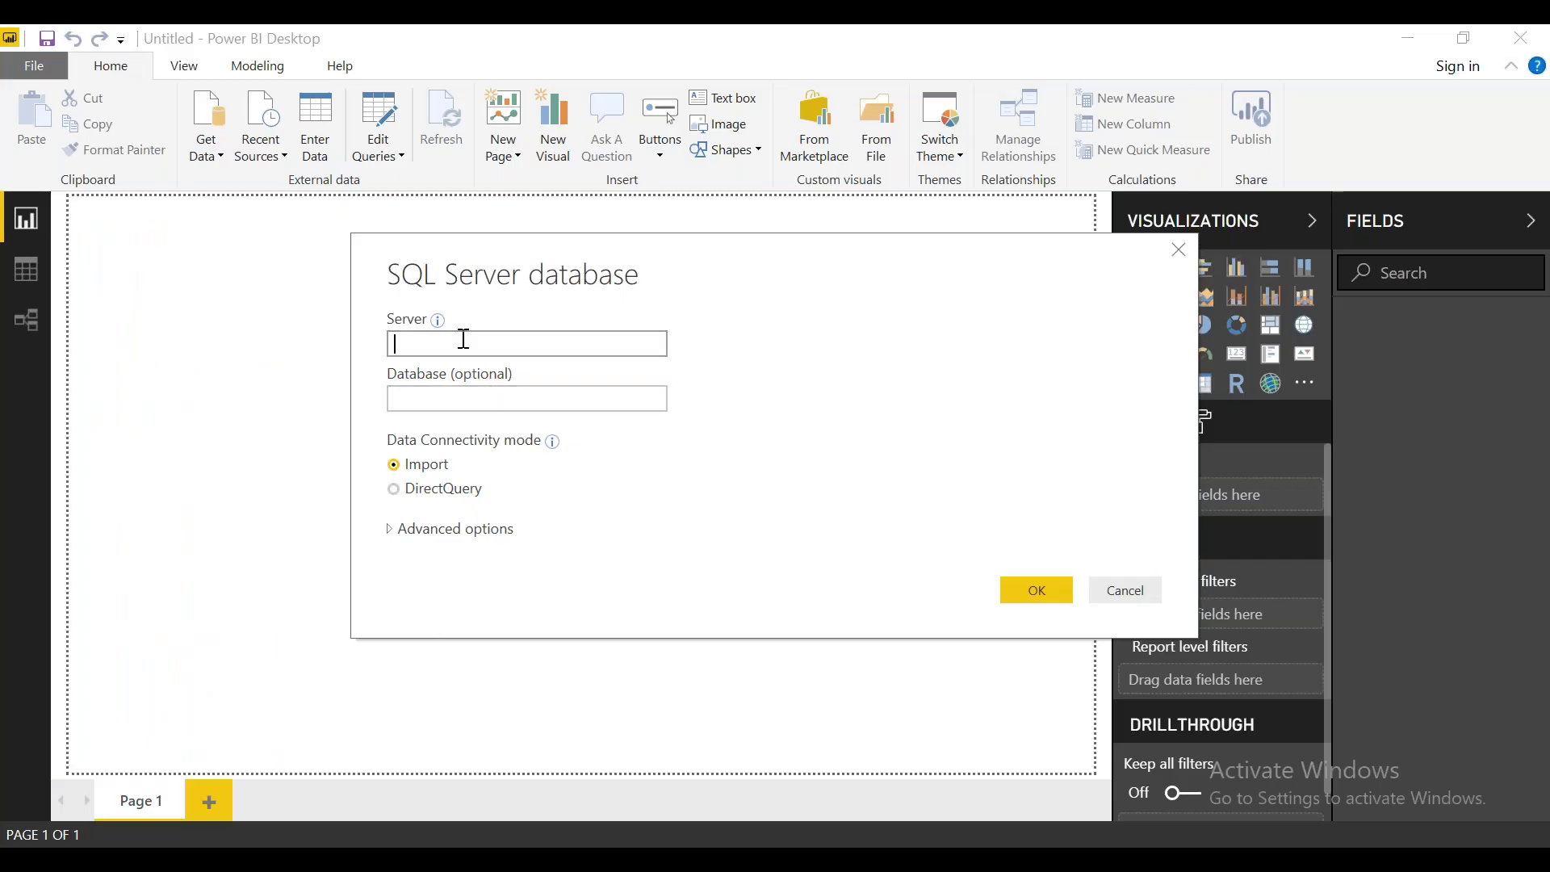
Step: Connect Power BI to the SQL Server .\sql2017 in Import mode without specifying a database
left_click(464, 339)
type(".\\sql2017")
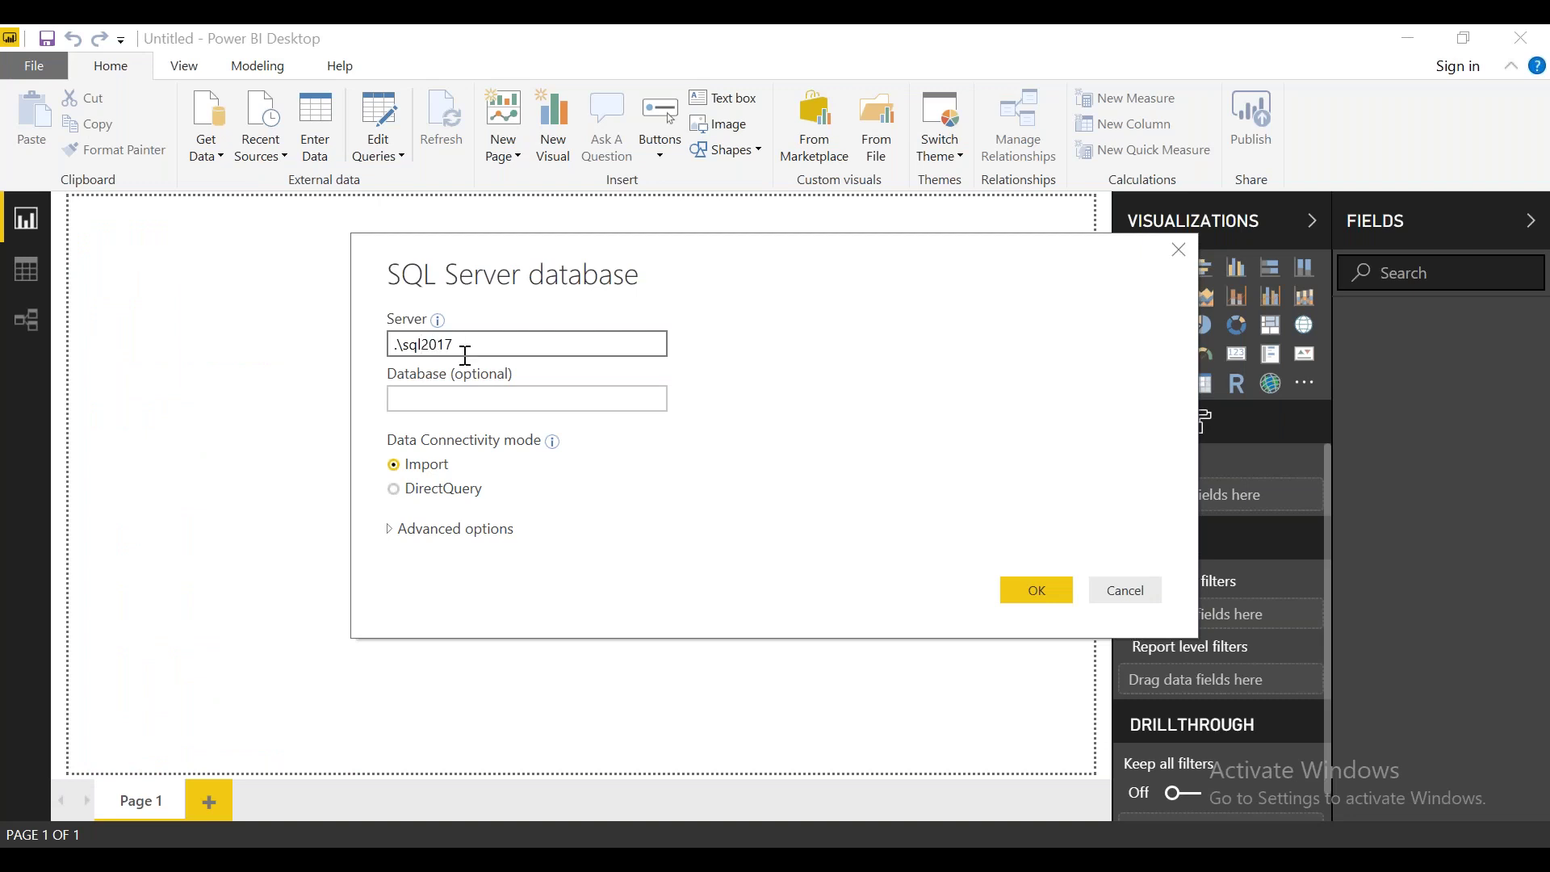
left_click(485, 402)
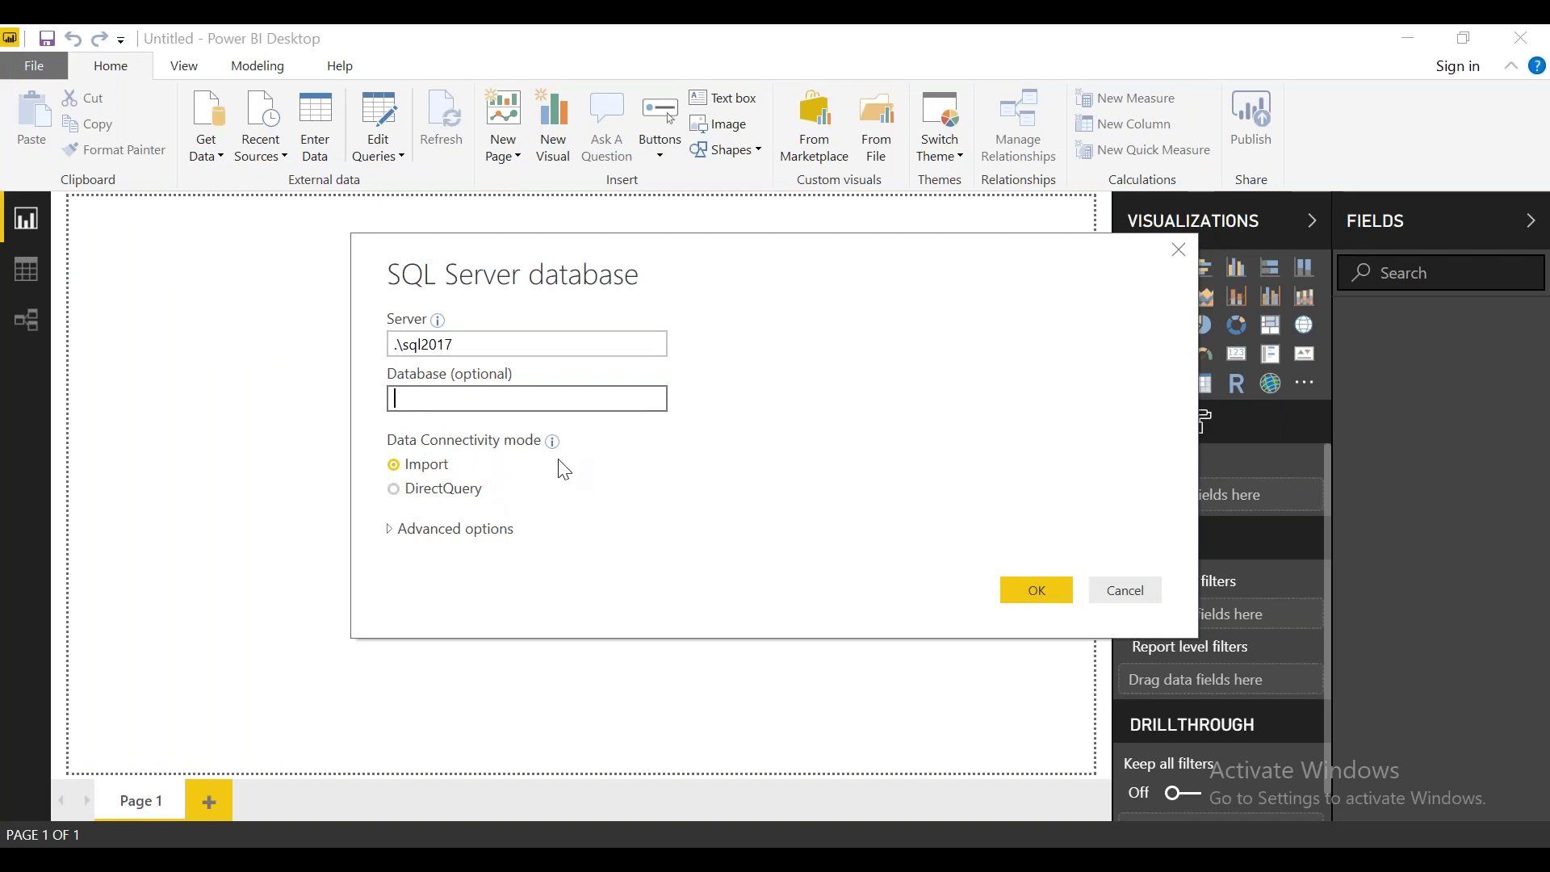
left_click(1044, 589)
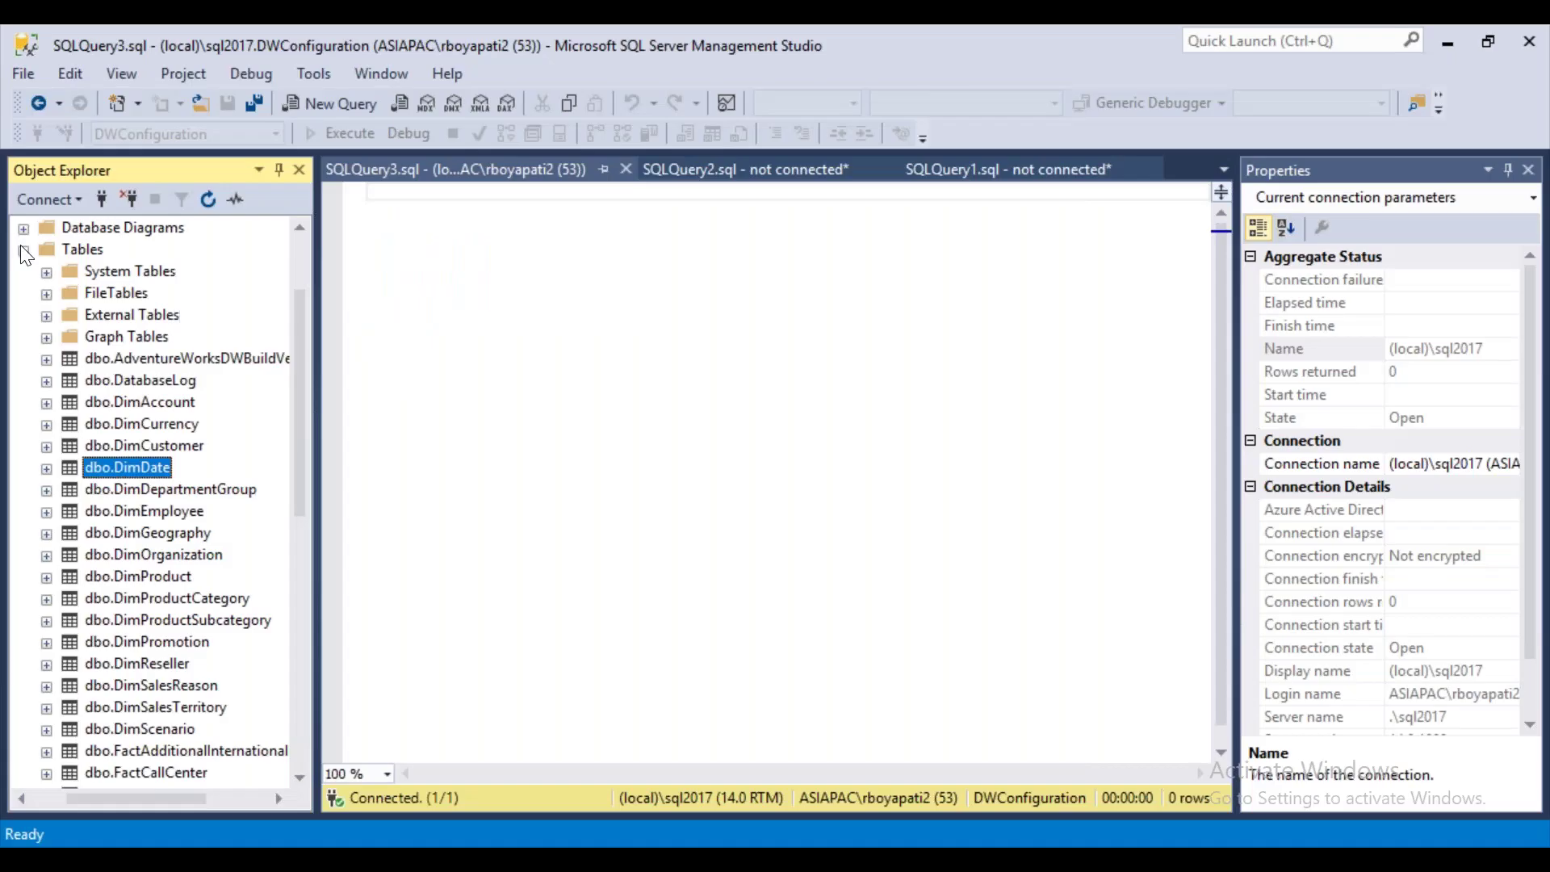
Step: In SQL Server Management Studio, collapse the Tables folder and the AdventureWorksDW2017 database to view the server's database list
left_click(28, 253)
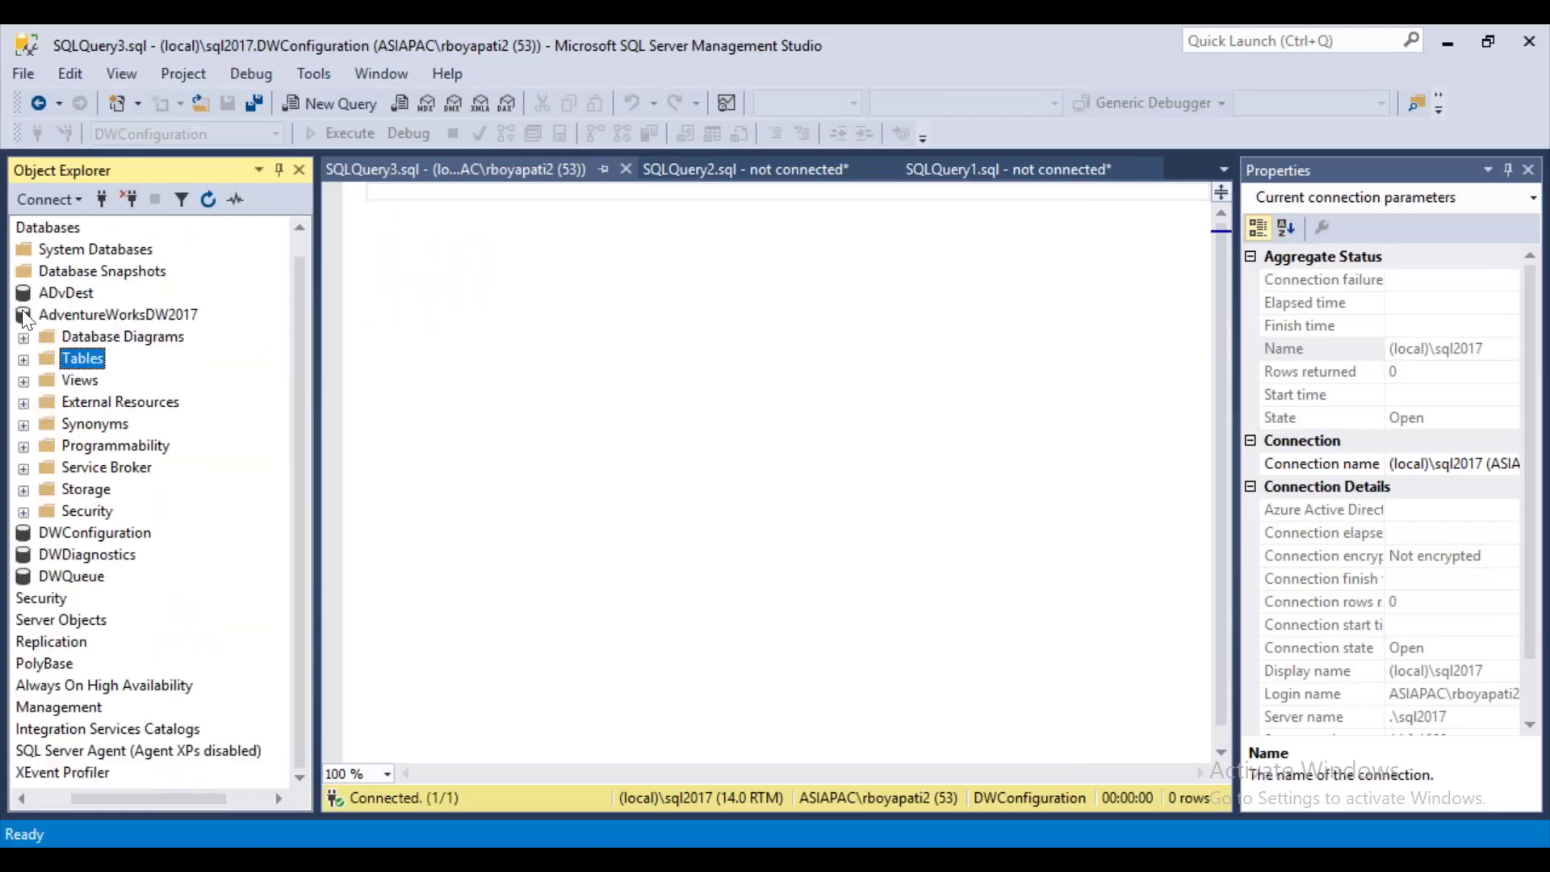
left_click(33, 802)
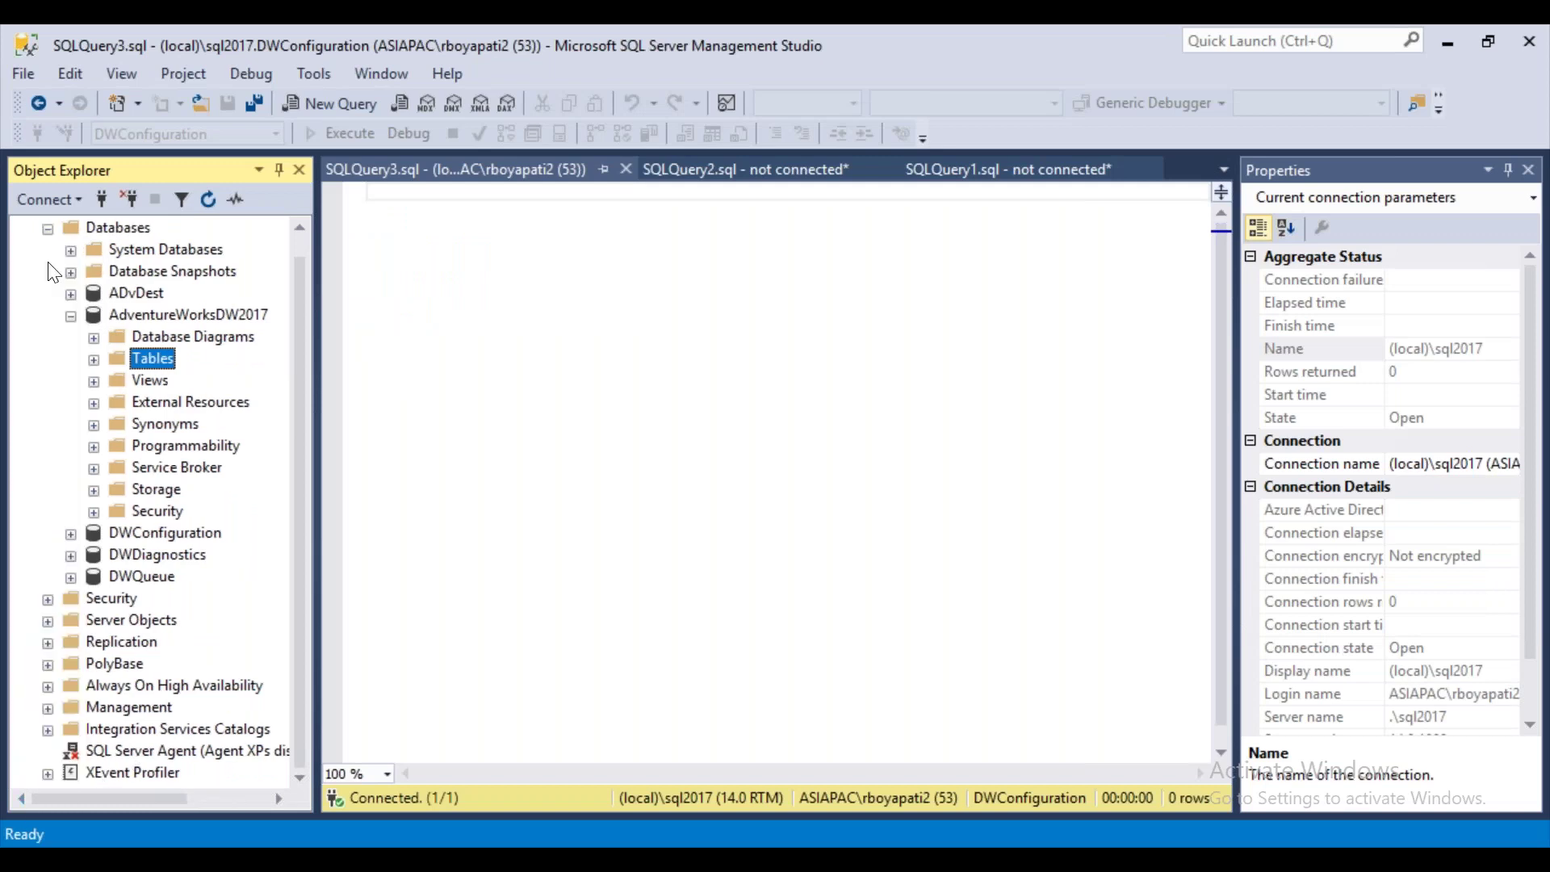
left_click(71, 315)
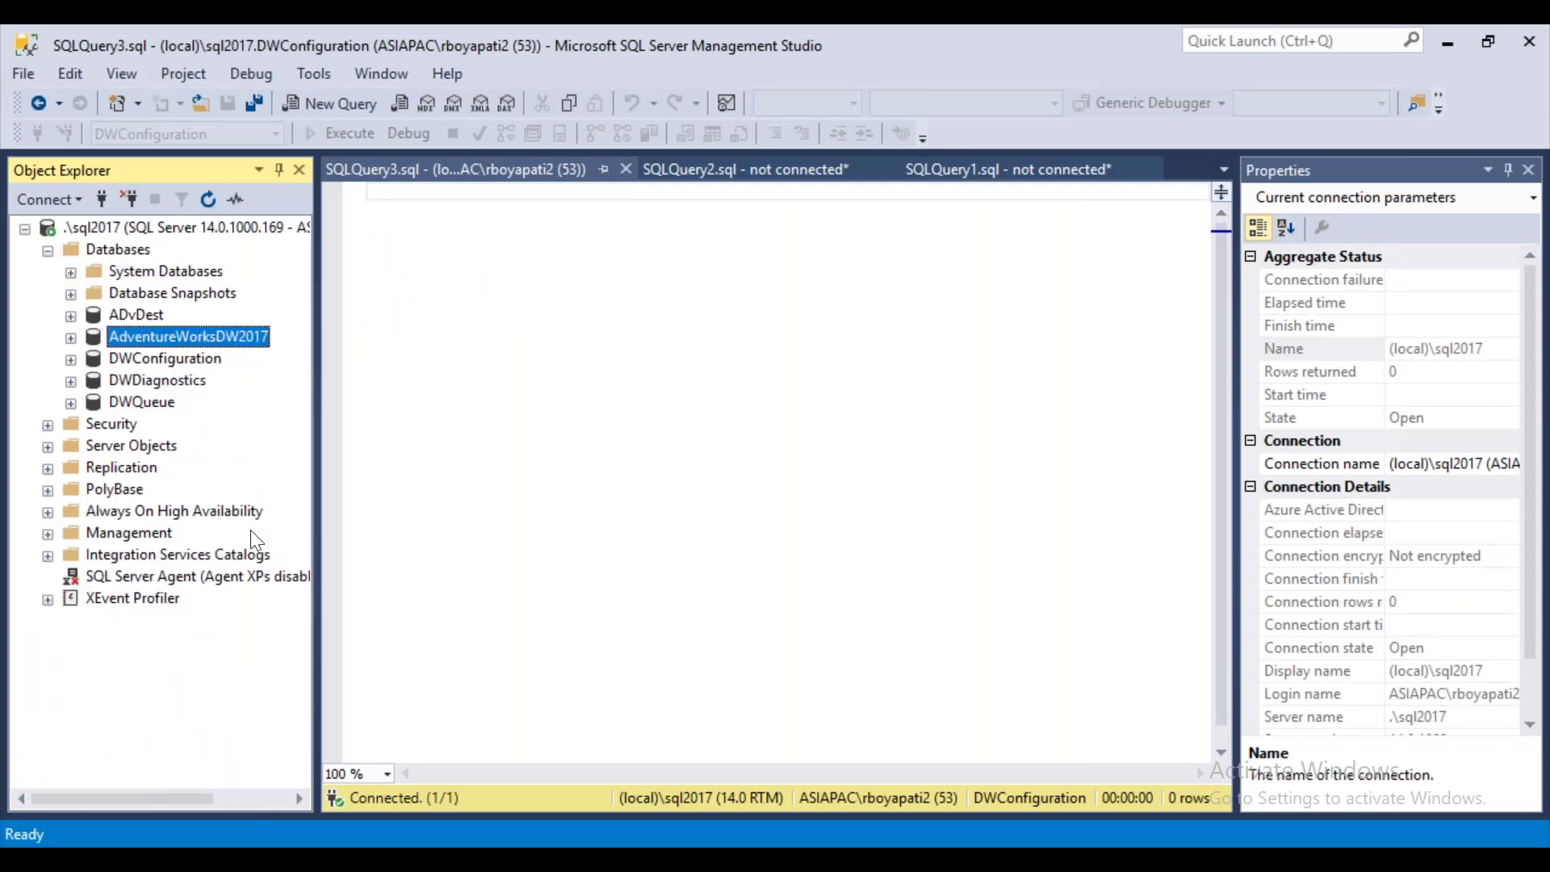
Step: Switch to Power BI Desktop and select the FactInternetSales table from the AdventureWorksDW2017 database for import
mouse_move(452, 846)
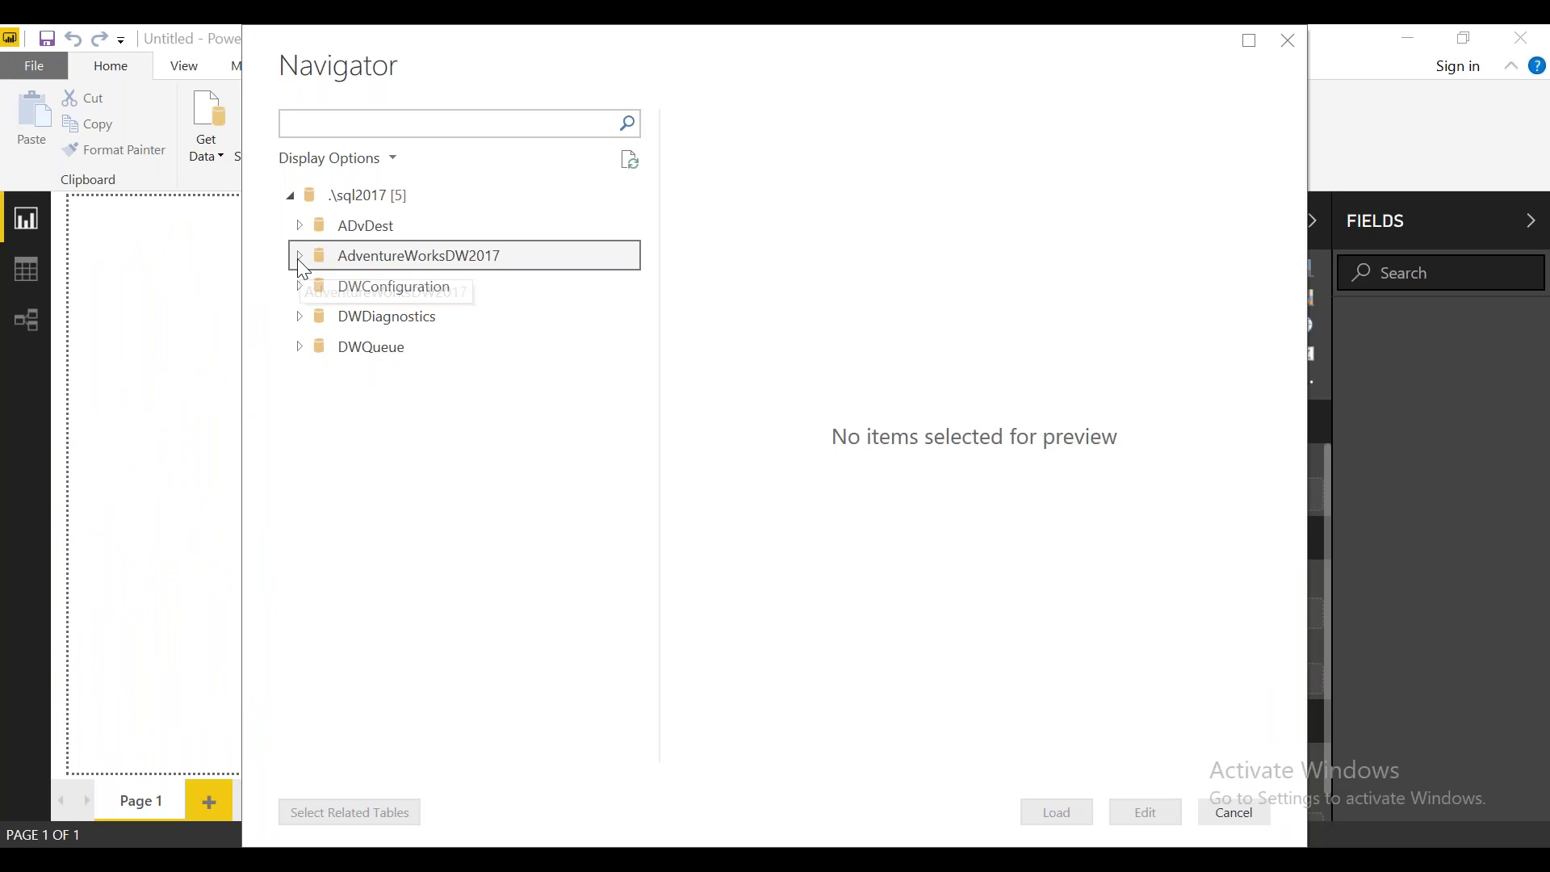
left_click(300, 257)
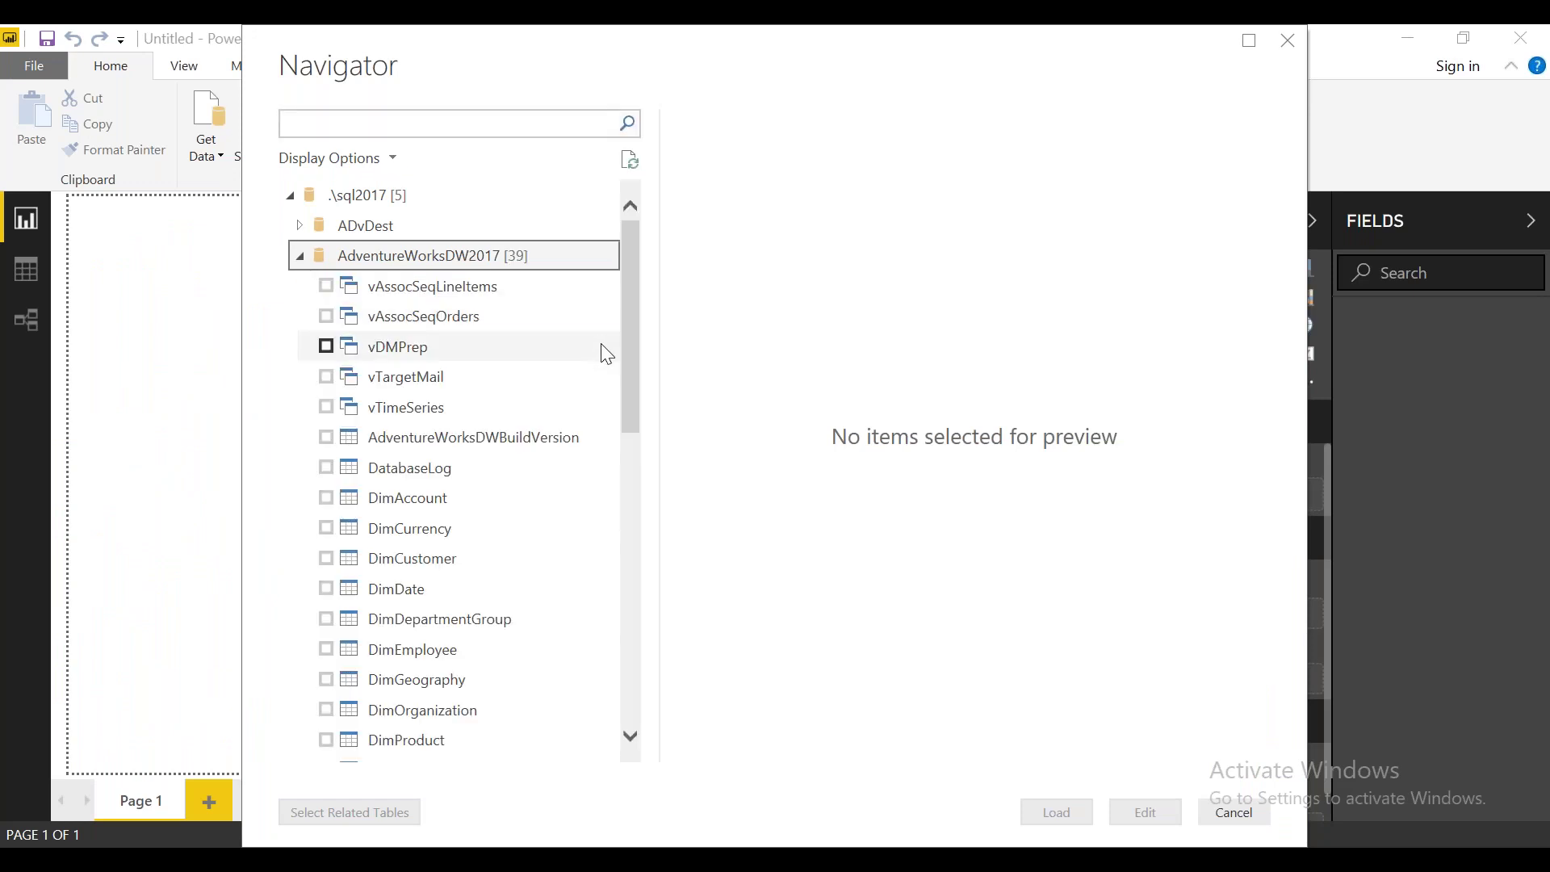
left_click_drag(636, 317, 631, 547)
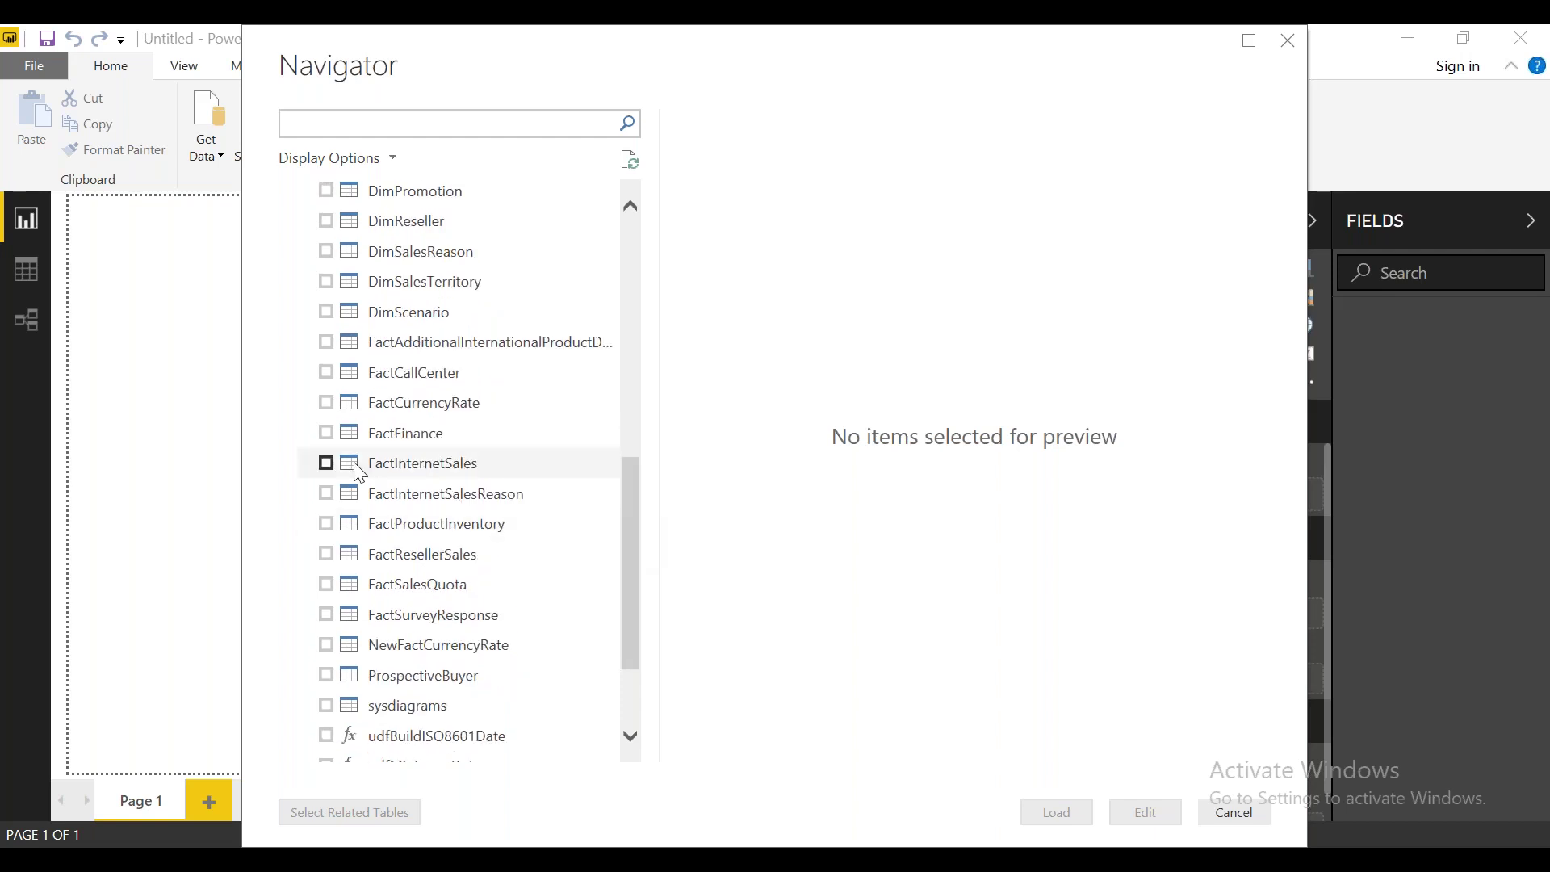
left_click(325, 463)
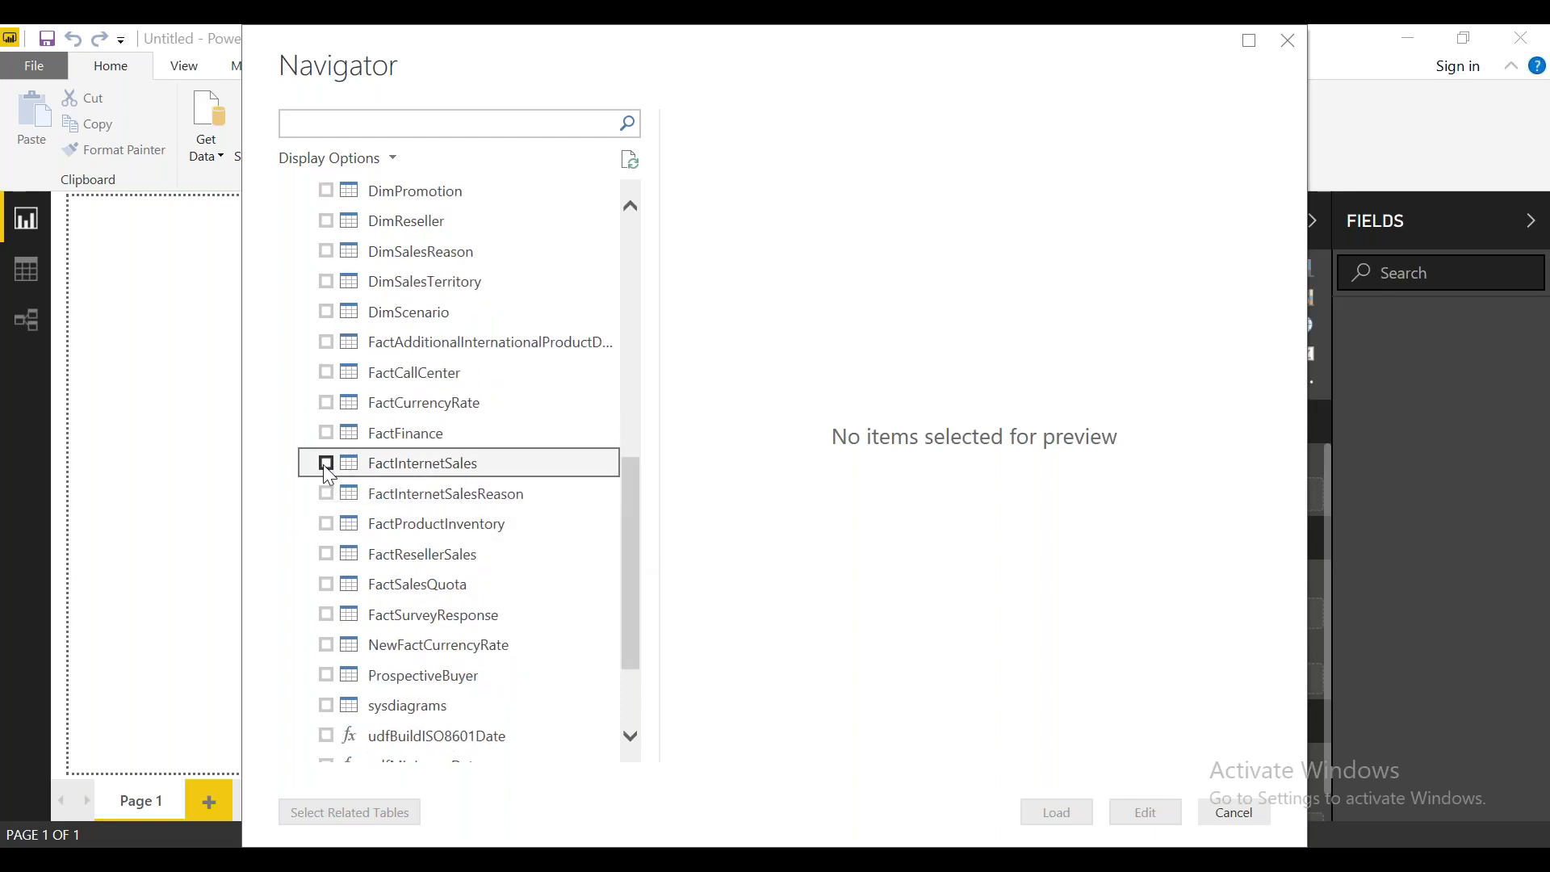
Step: Add the DimProduct, DimProductCategory and DimProductSubcategory tables to the import selection
left_click_drag(627, 551, 644, 443)
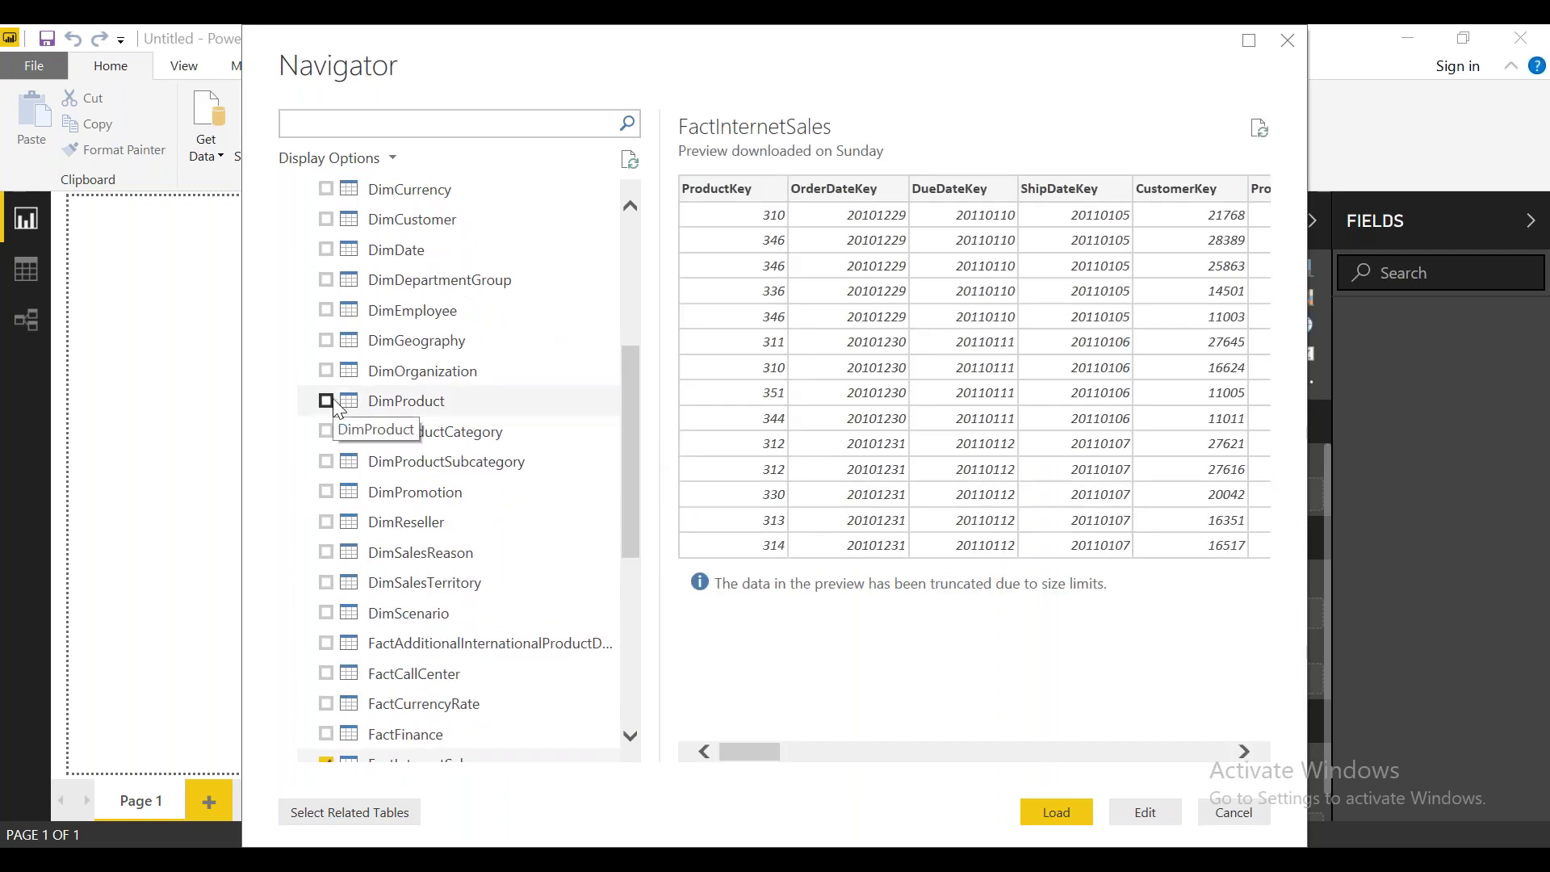
left_click(327, 401)
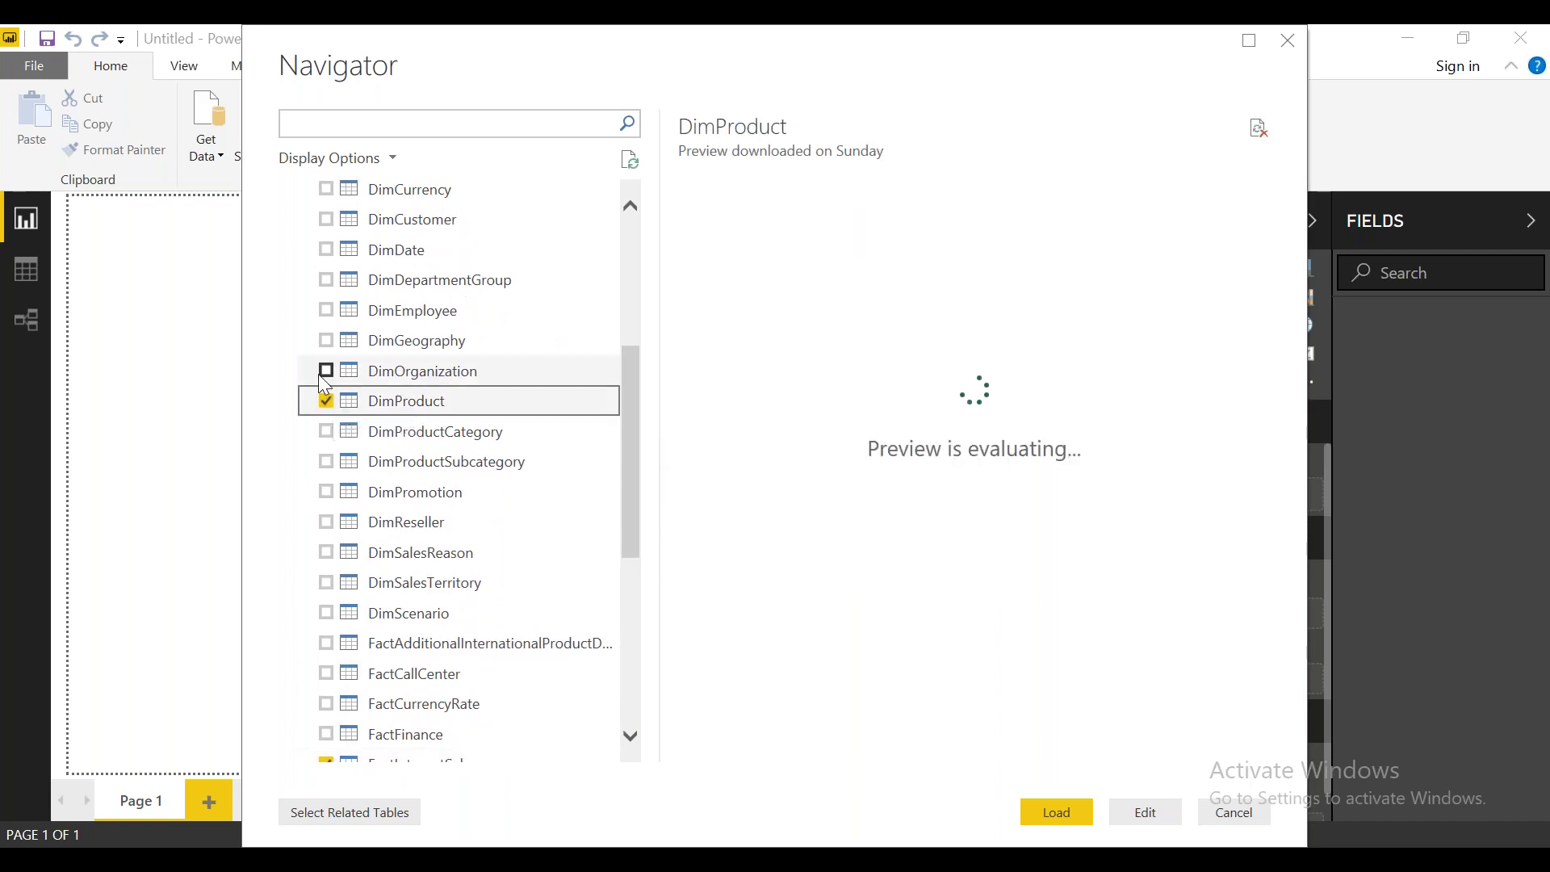
left_click(327, 435)
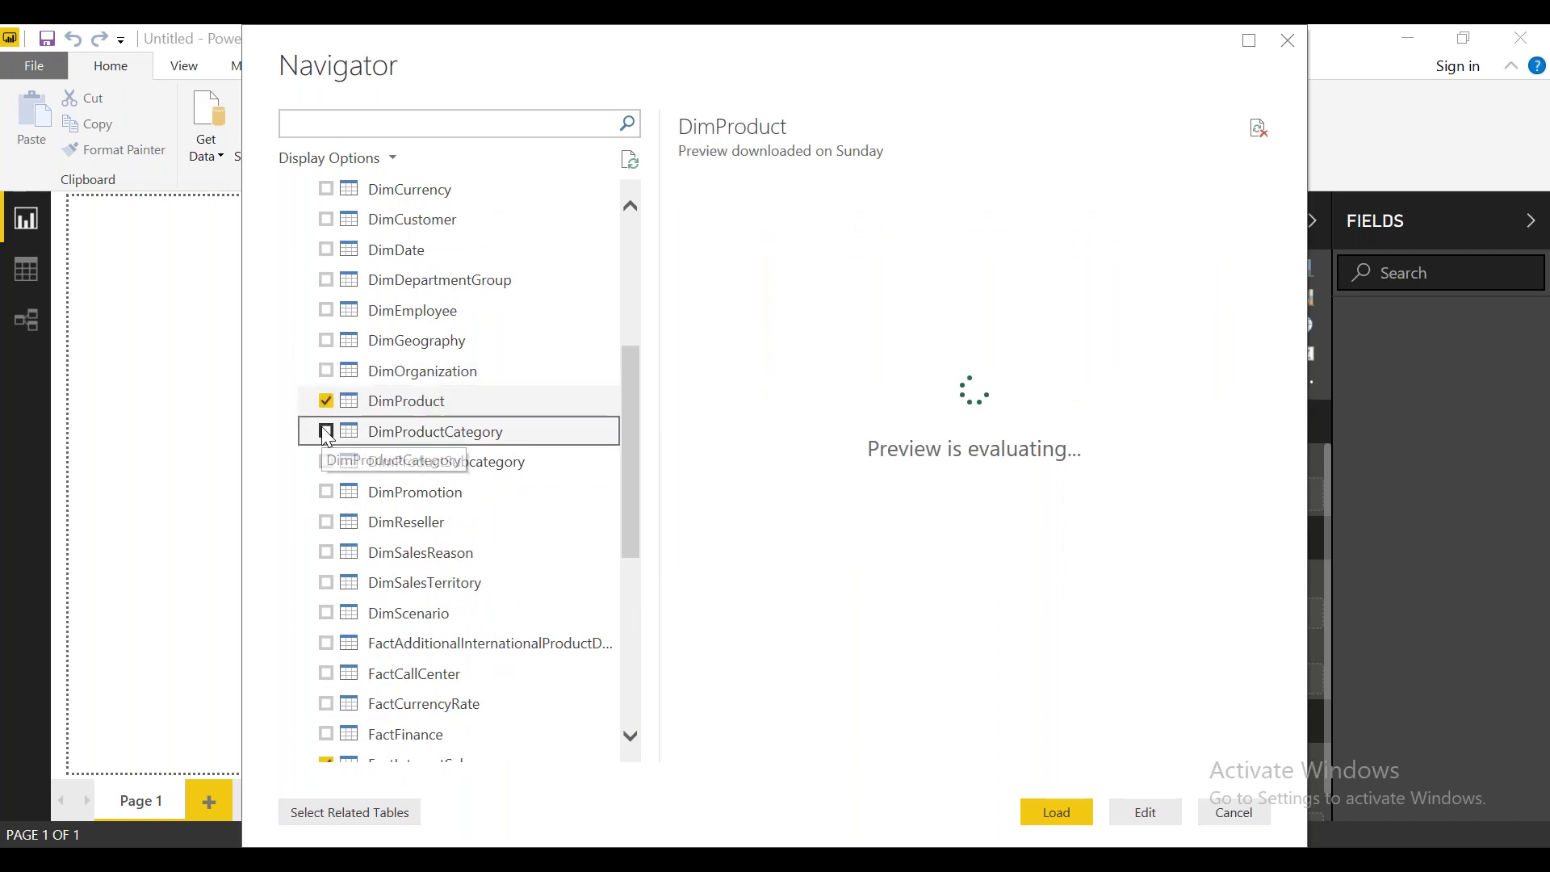
left_click(326, 462)
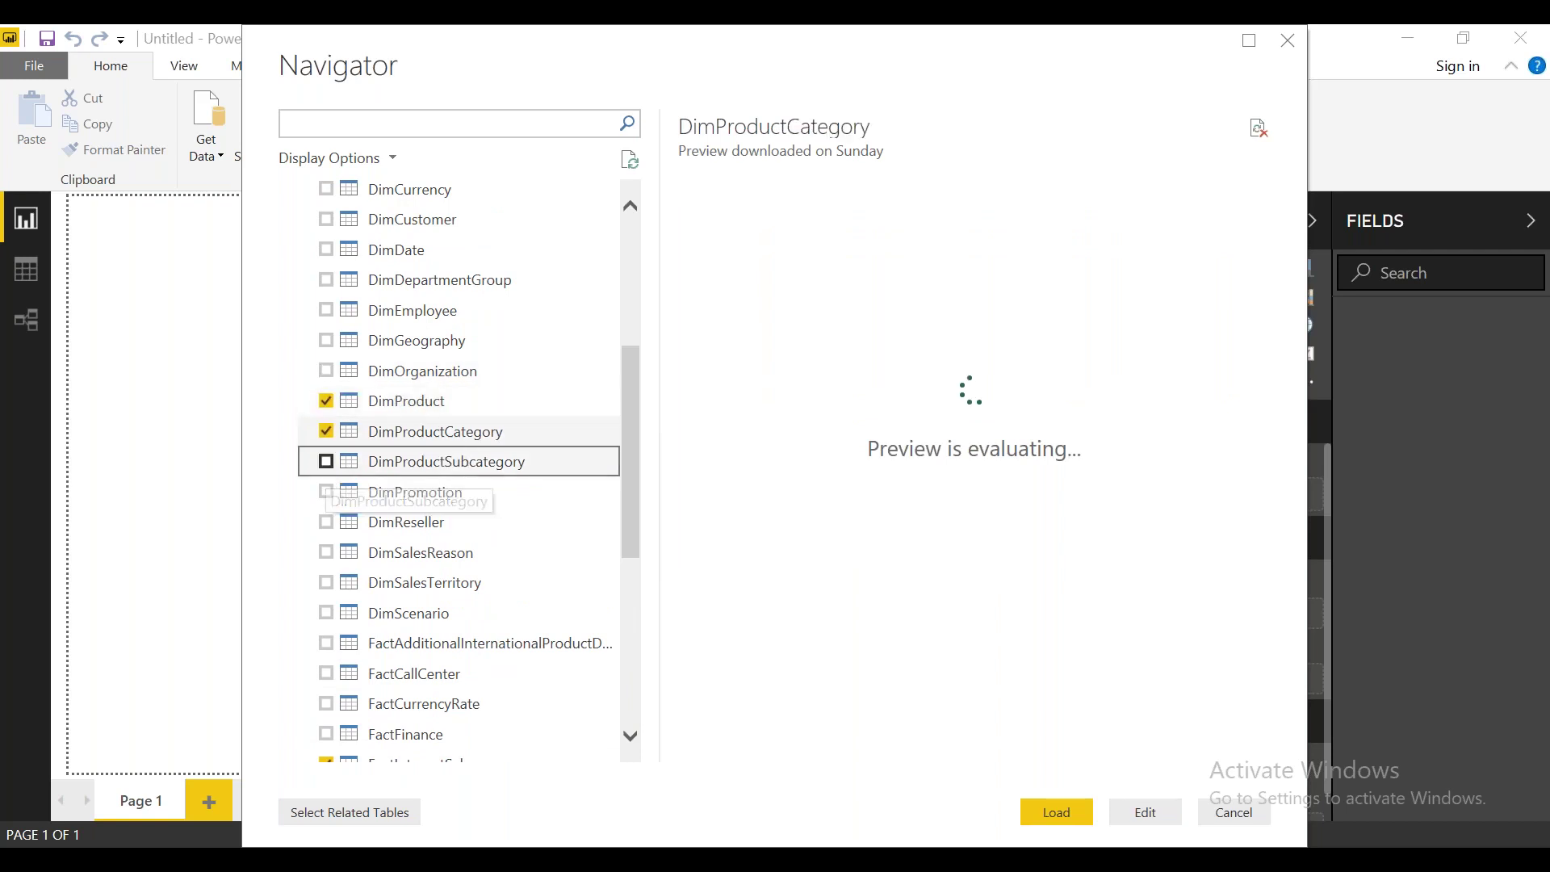
Step: Add the DimDate, DimCustomer and DimGeography tables to the selection and load all selected tables into the report
left_click(333, 251)
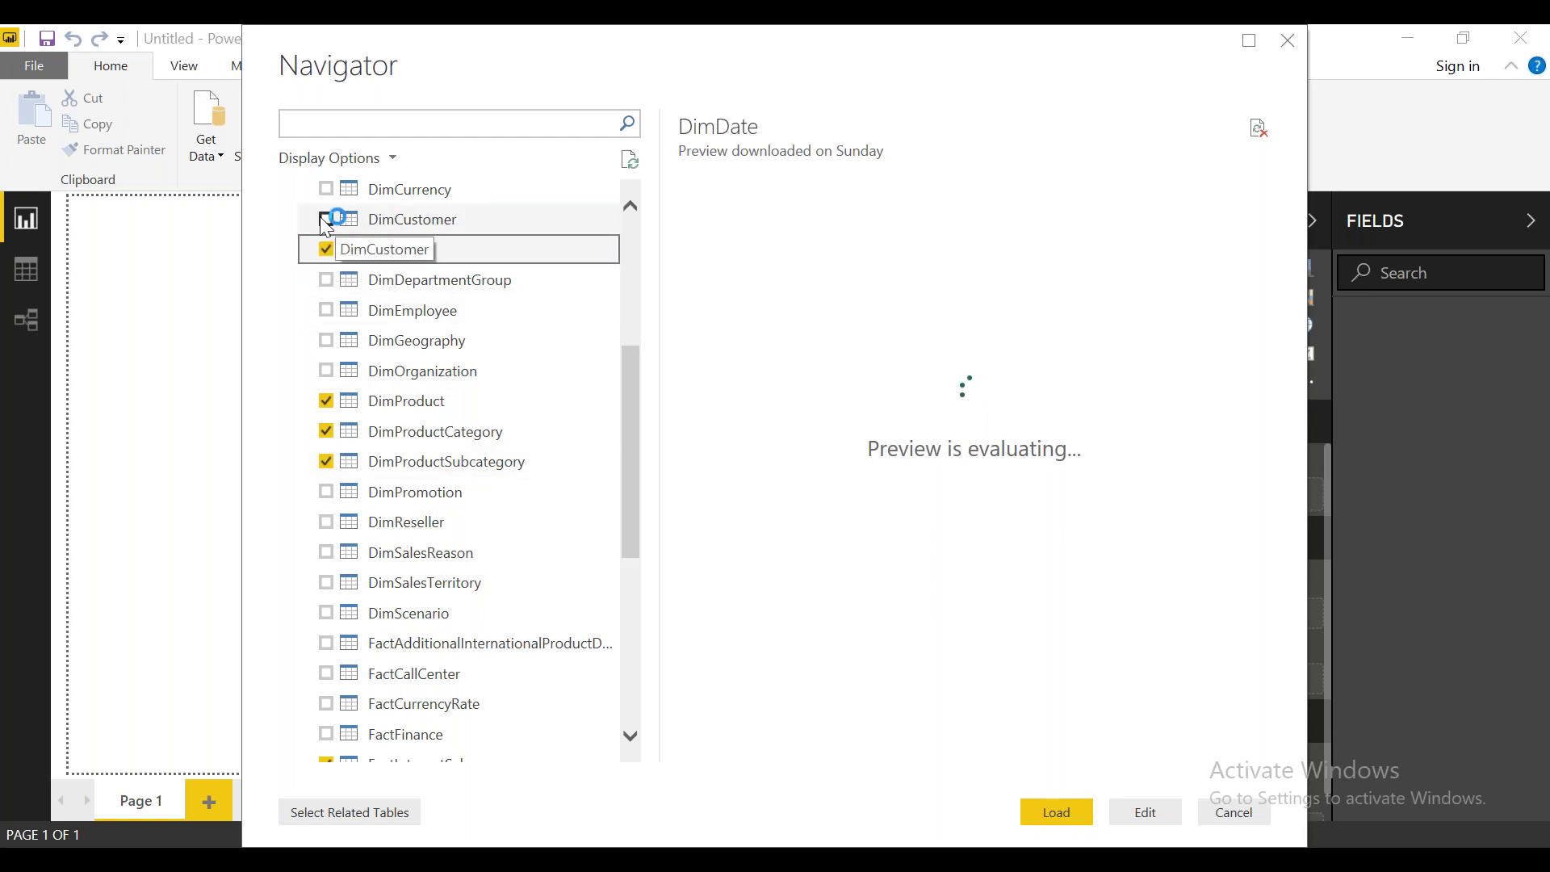
left_click(326, 219)
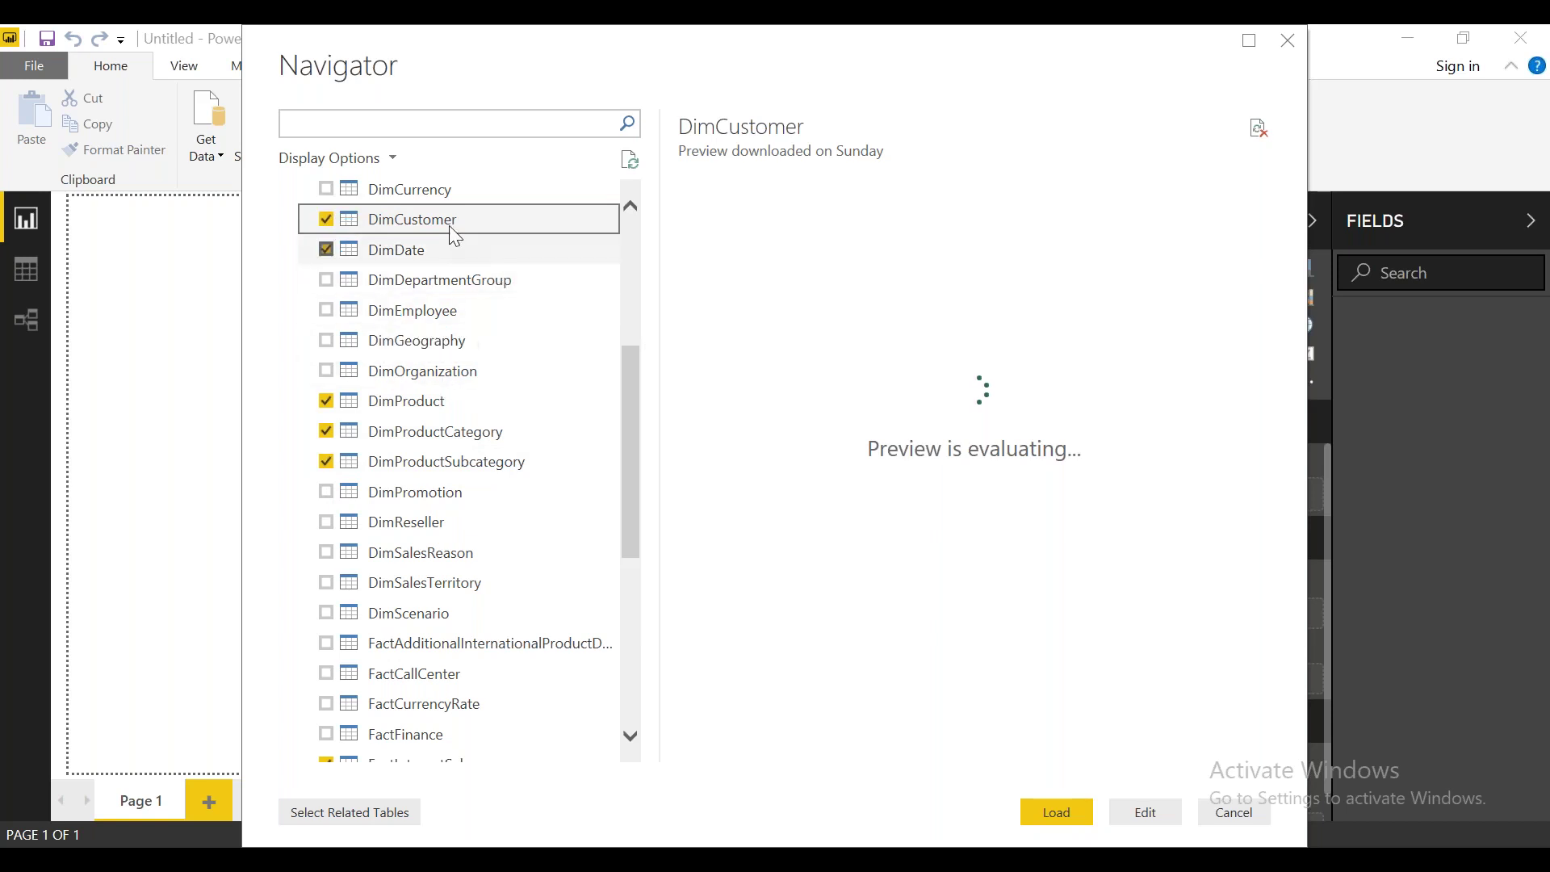
left_click(326, 341)
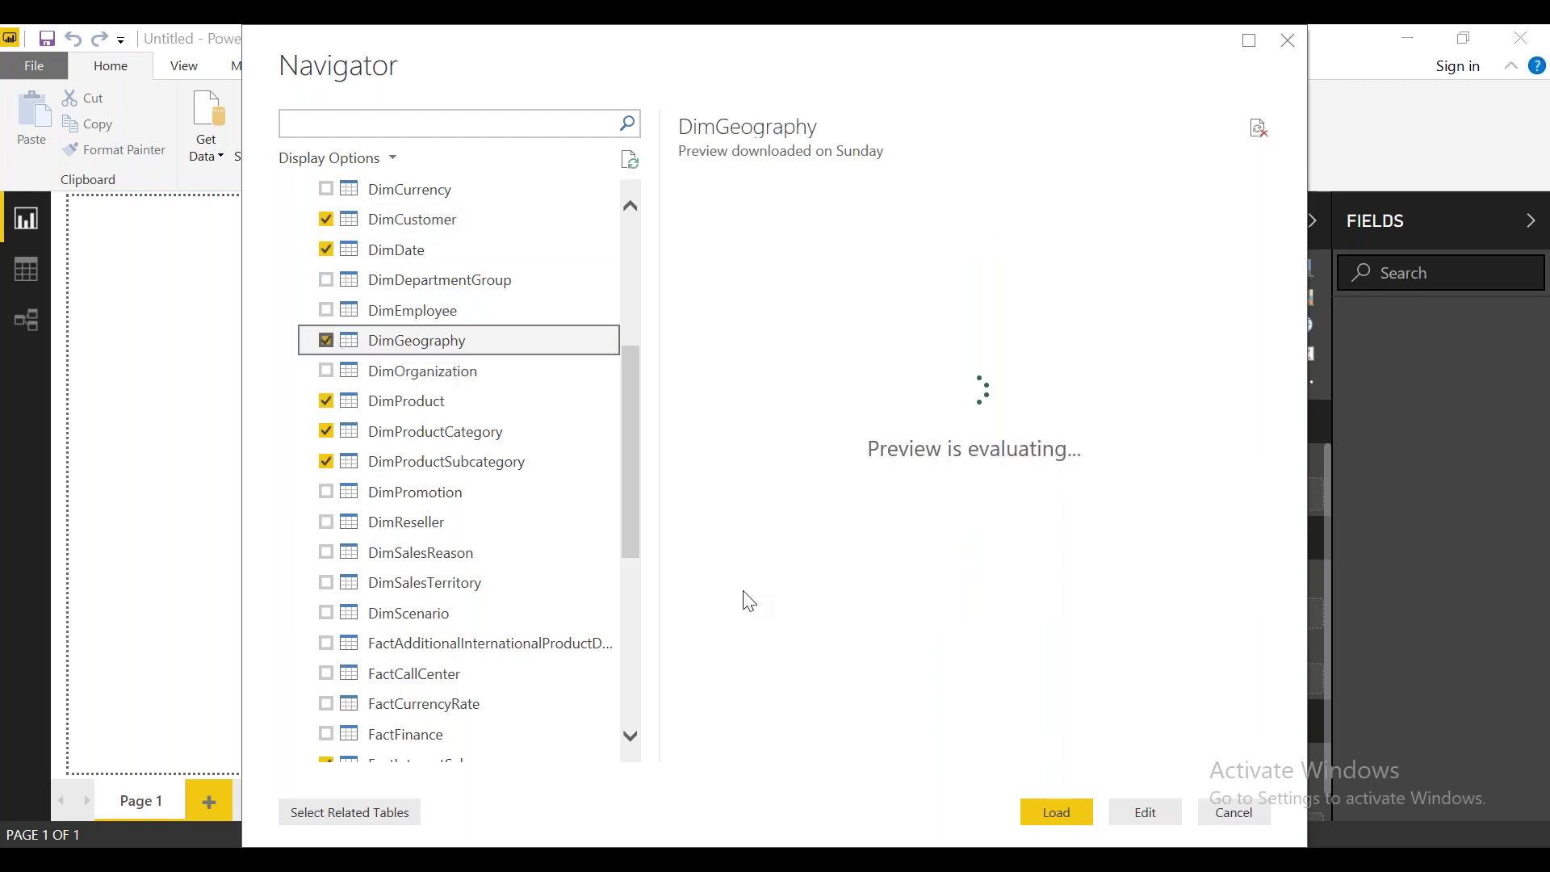
left_click(1058, 811)
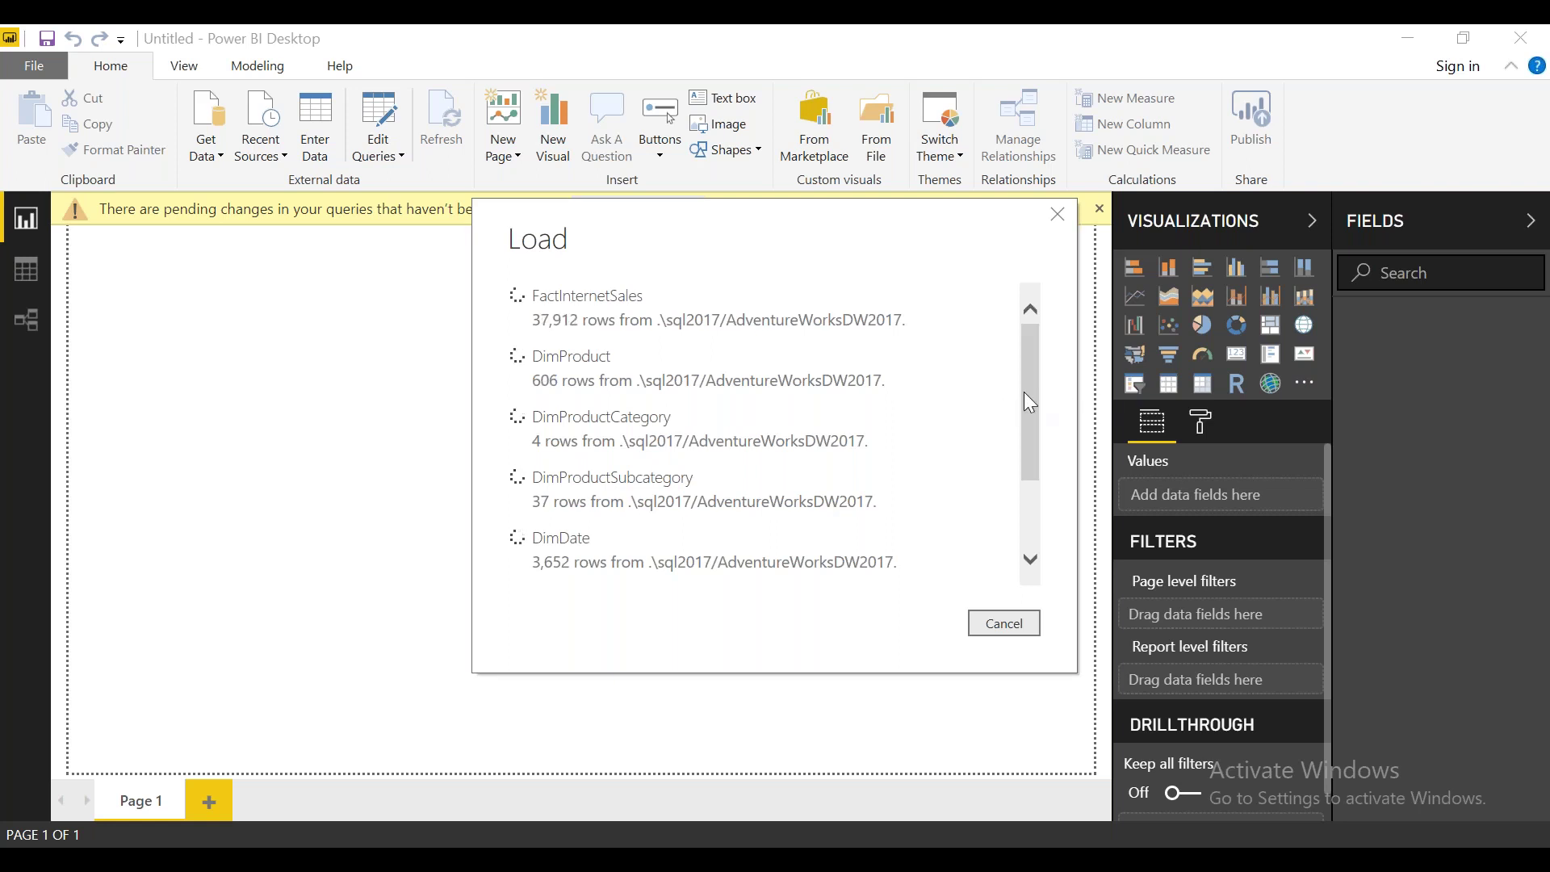
left_click_drag(1025, 392, 1032, 501)
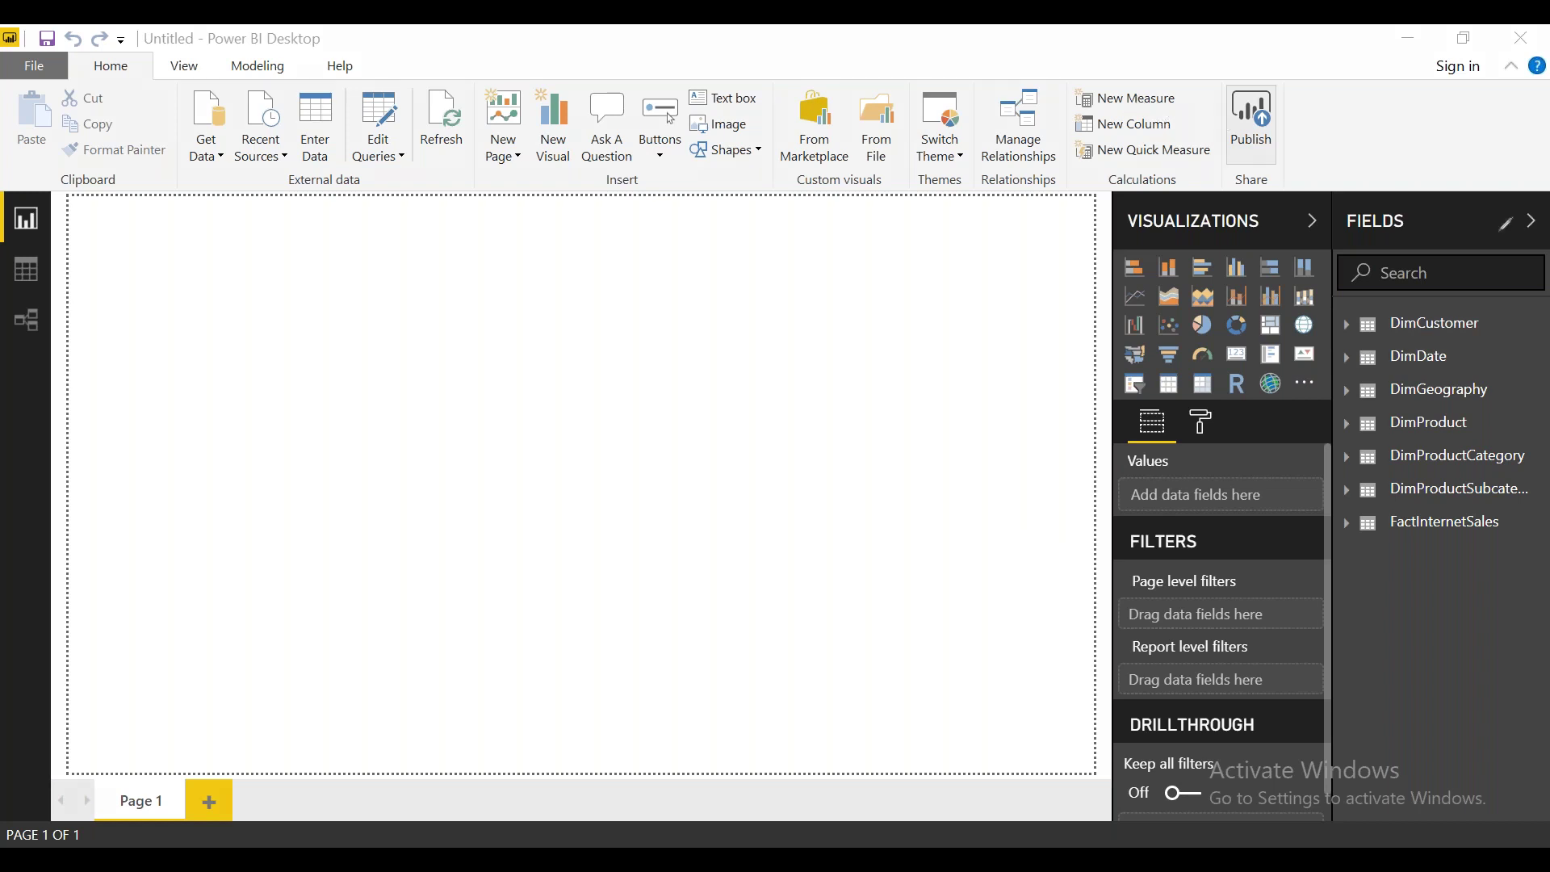
left_click_drag(1501, 233, 1453, 232)
left_click_drag(741, 687, 1288, 502)
left_click_drag(1184, 455, 1223, 560)
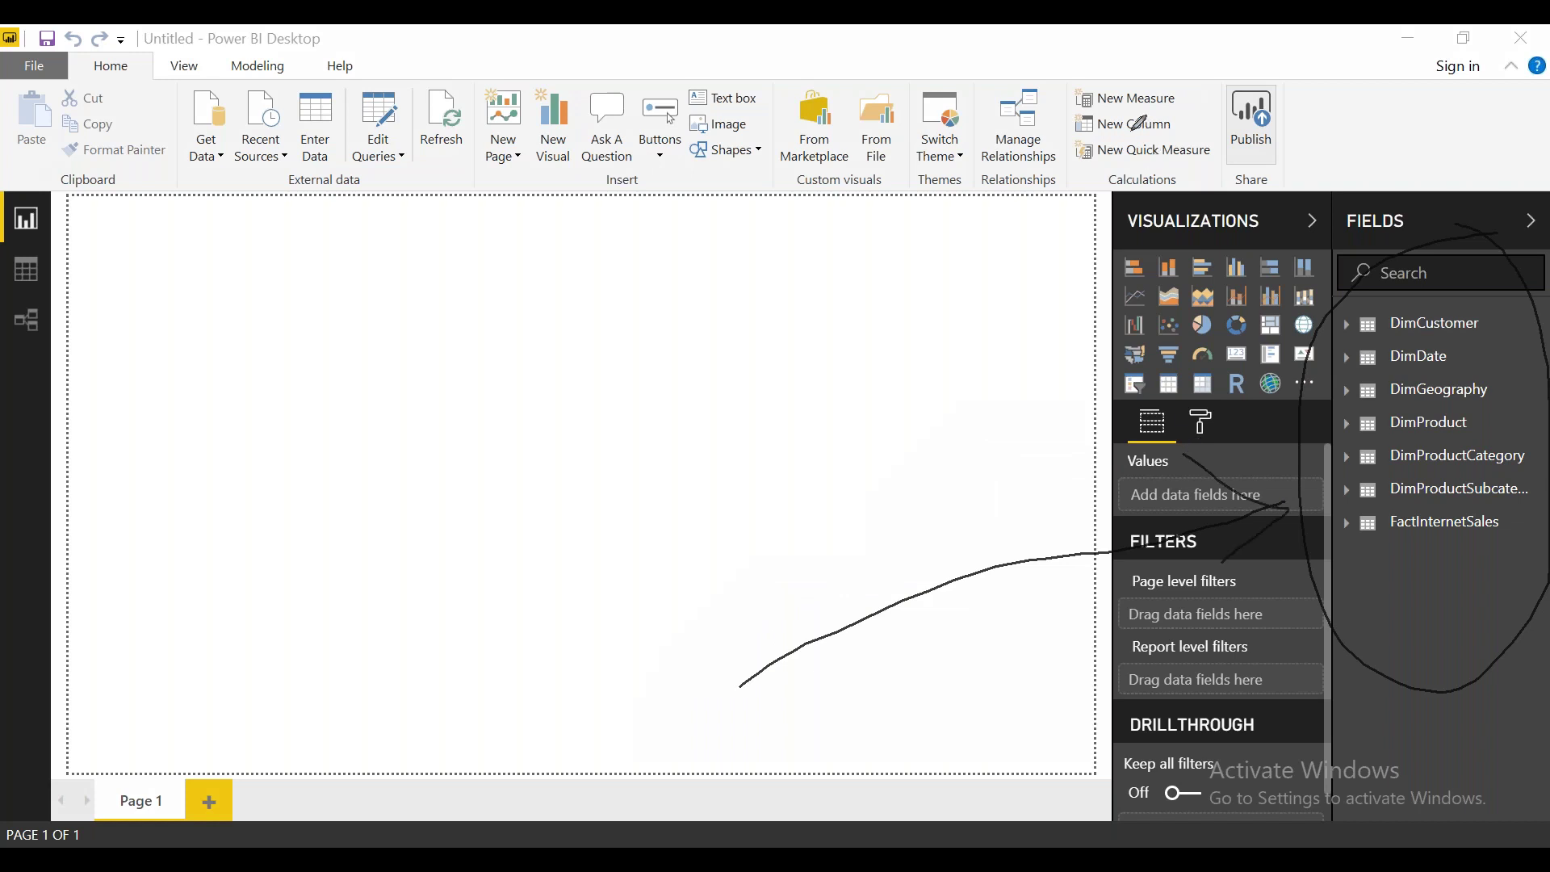
left_click(1284, 94)
left_click(513, 424)
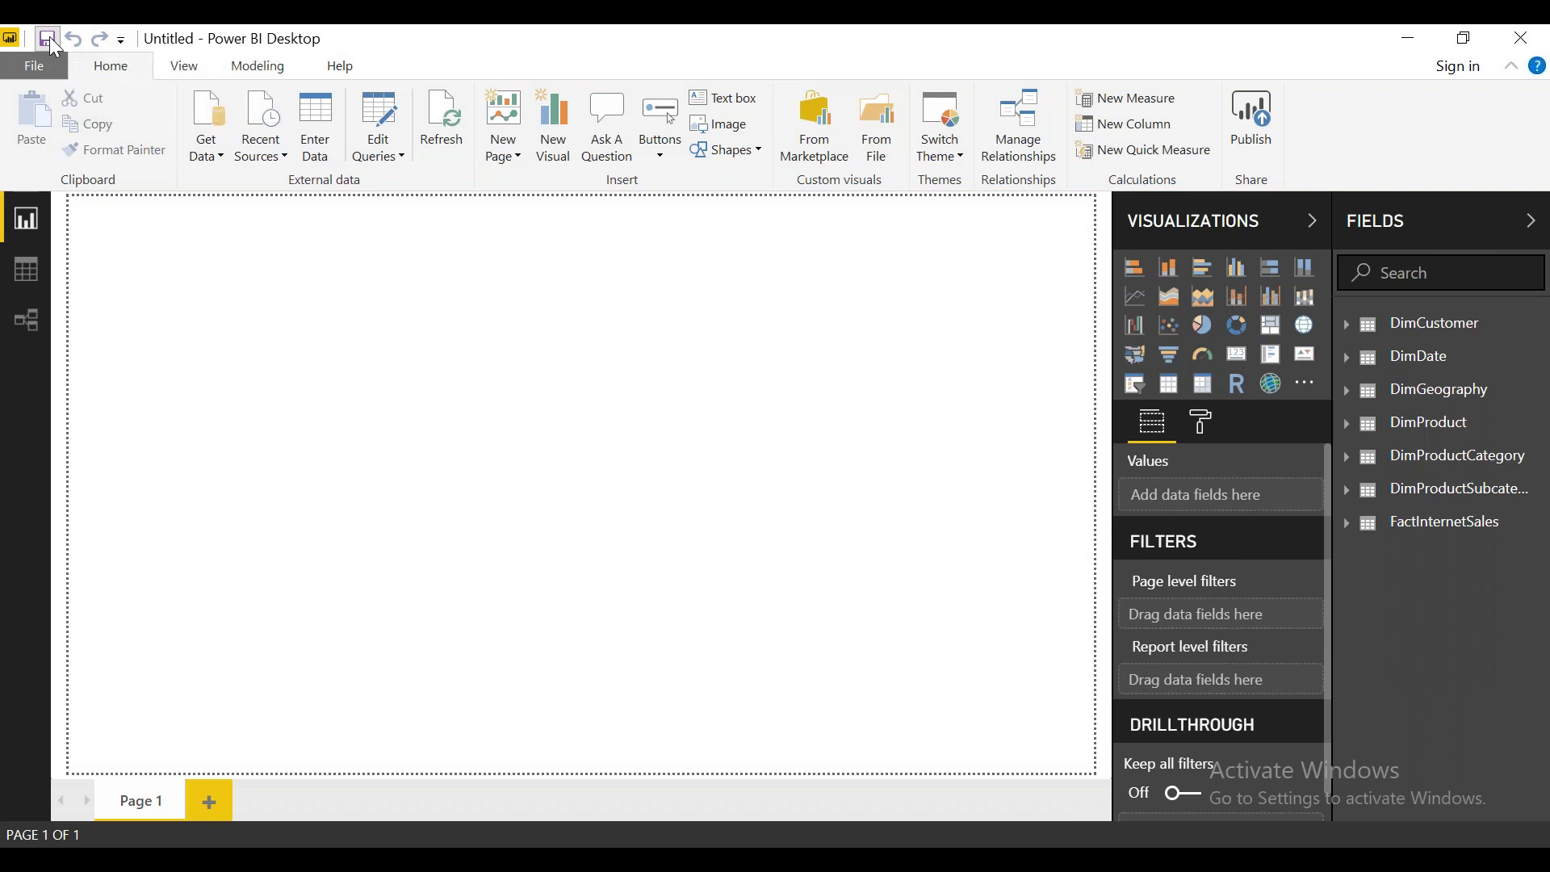
Step: Save the report as a Power BI file named 12292018 in the TRA folder under Documents
key("ctrl+s")
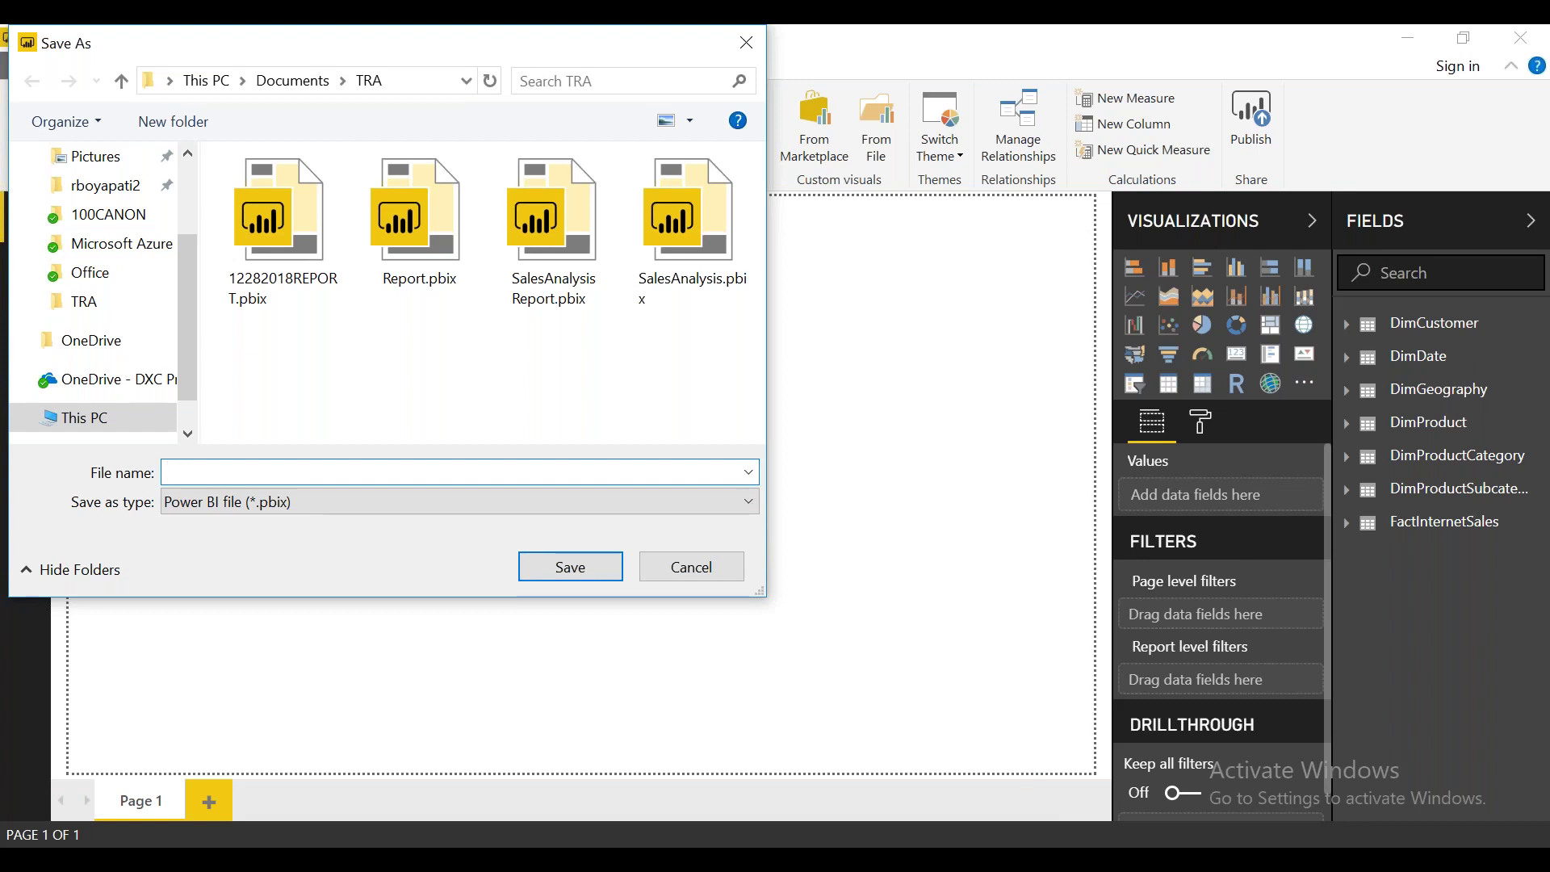
type("12")
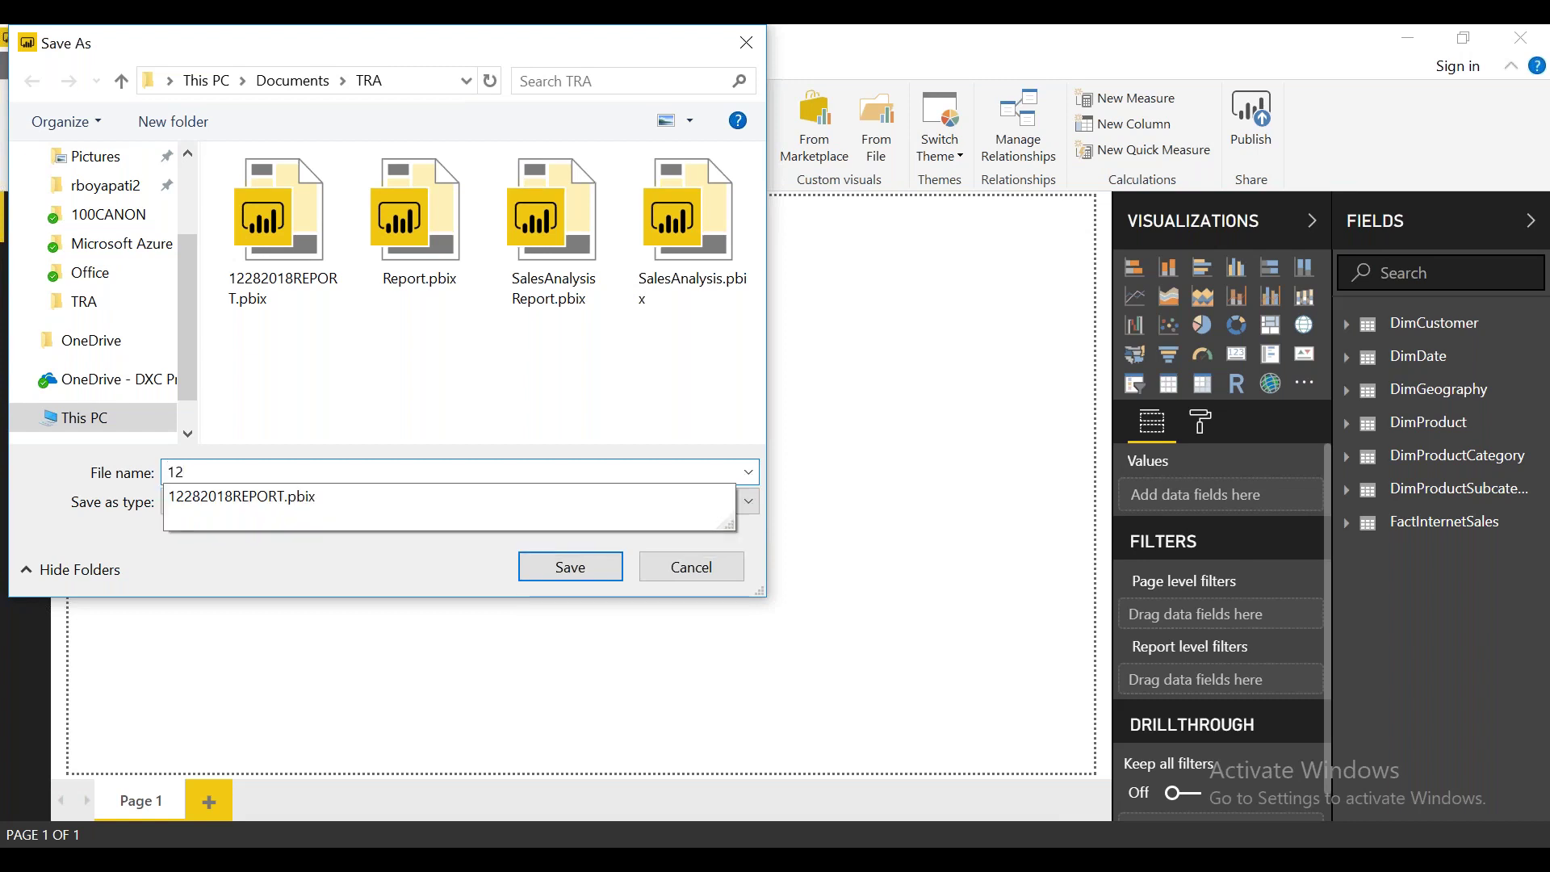
type("29")
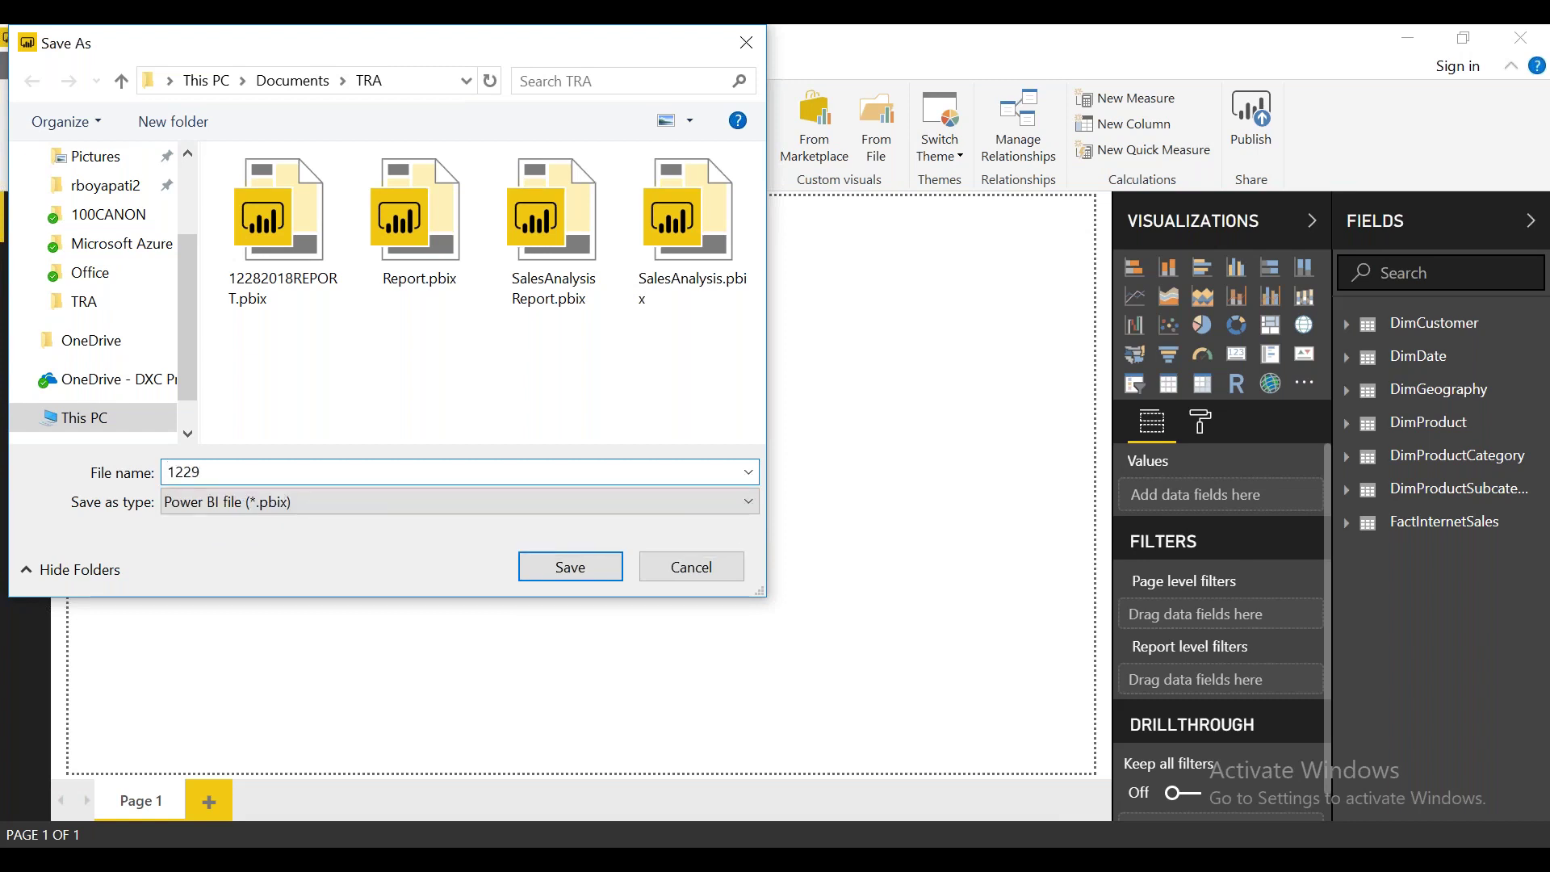
type("2018")
left_click(573, 564)
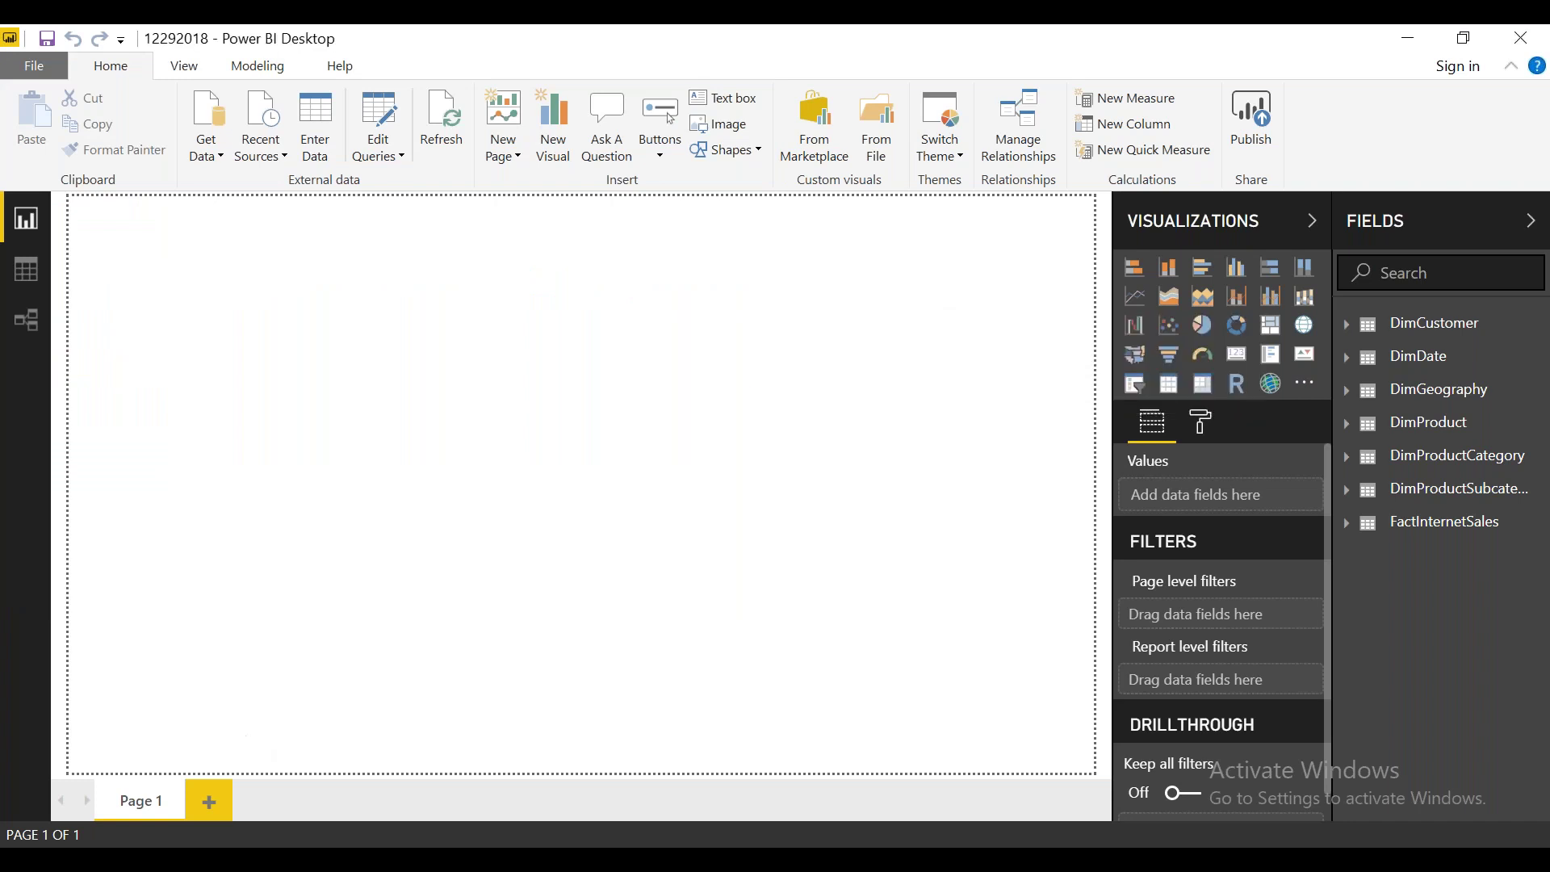
Step: Switch to File Explorer and open the TRA folder in Documents to check the saved 12292018.pbix file
left_click(259, 862)
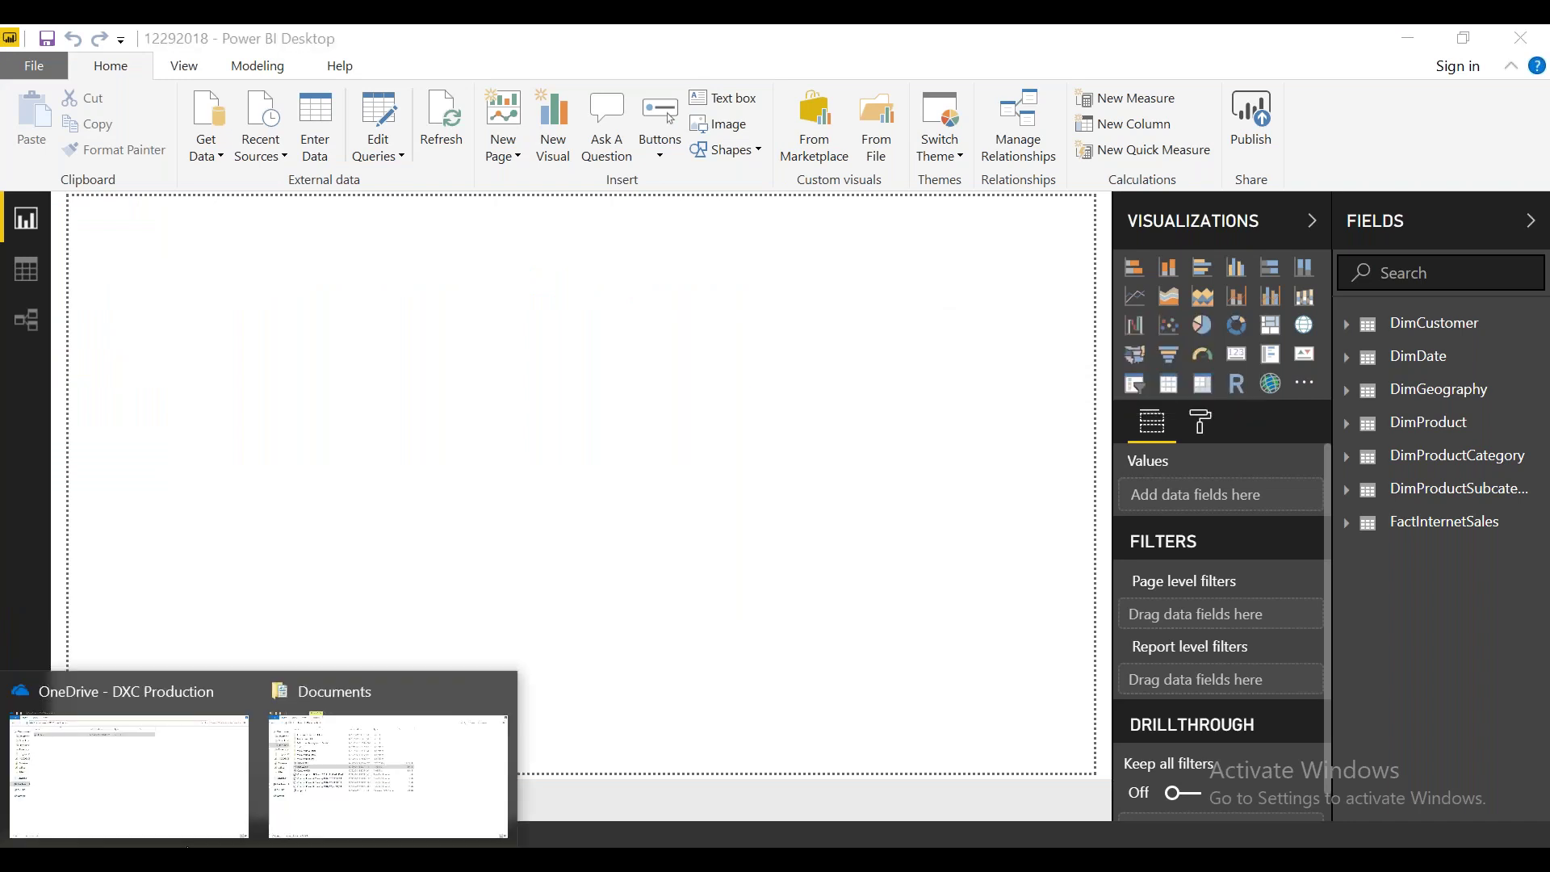
left_click(367, 756)
left_click(231, 263)
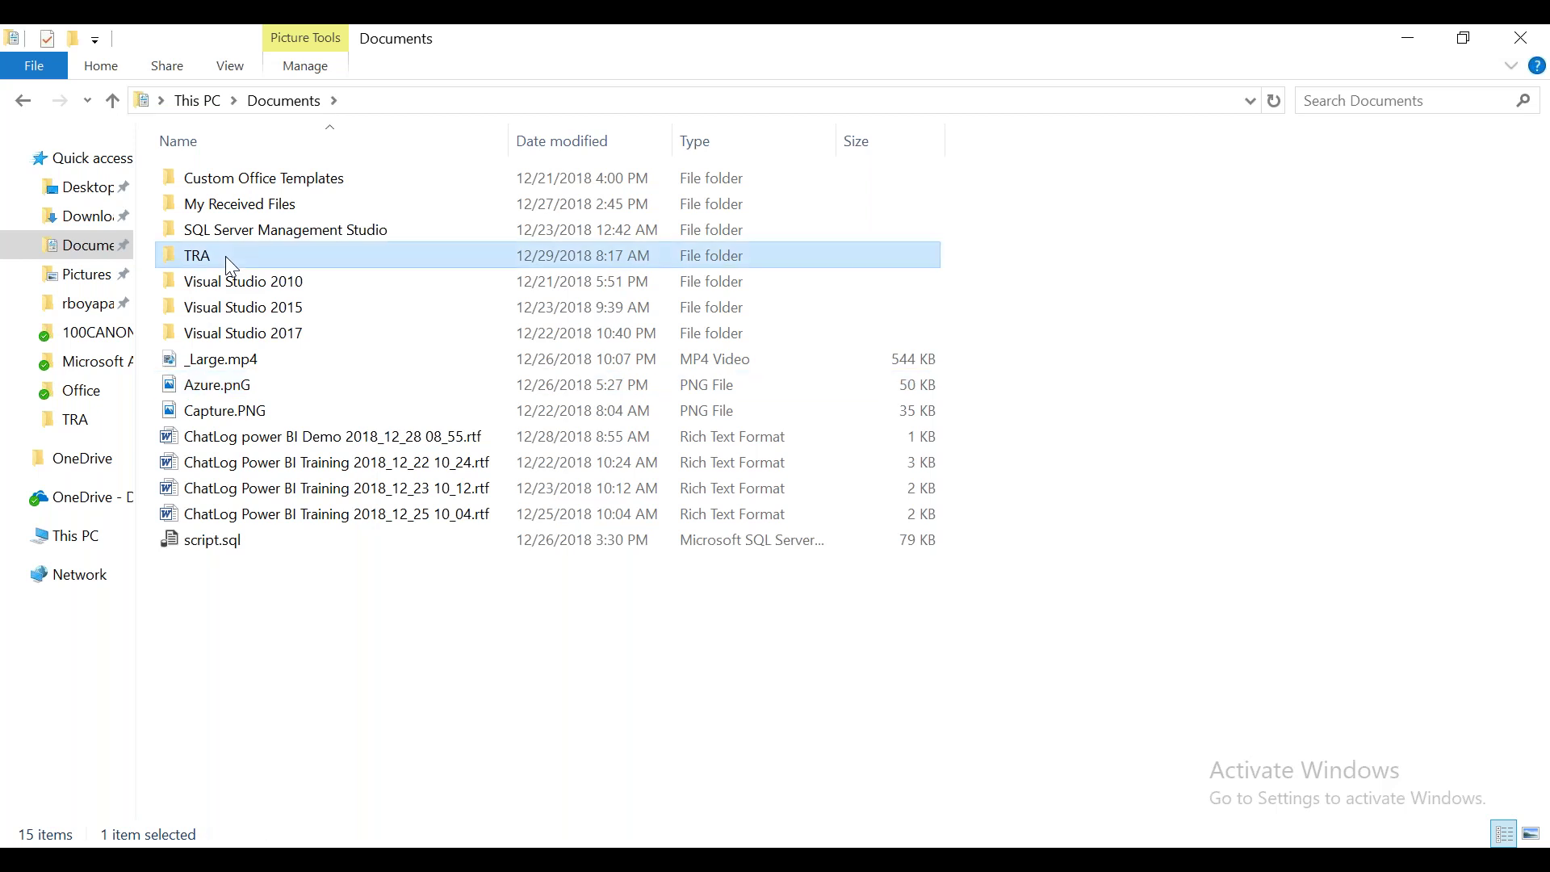
double_click(232, 264)
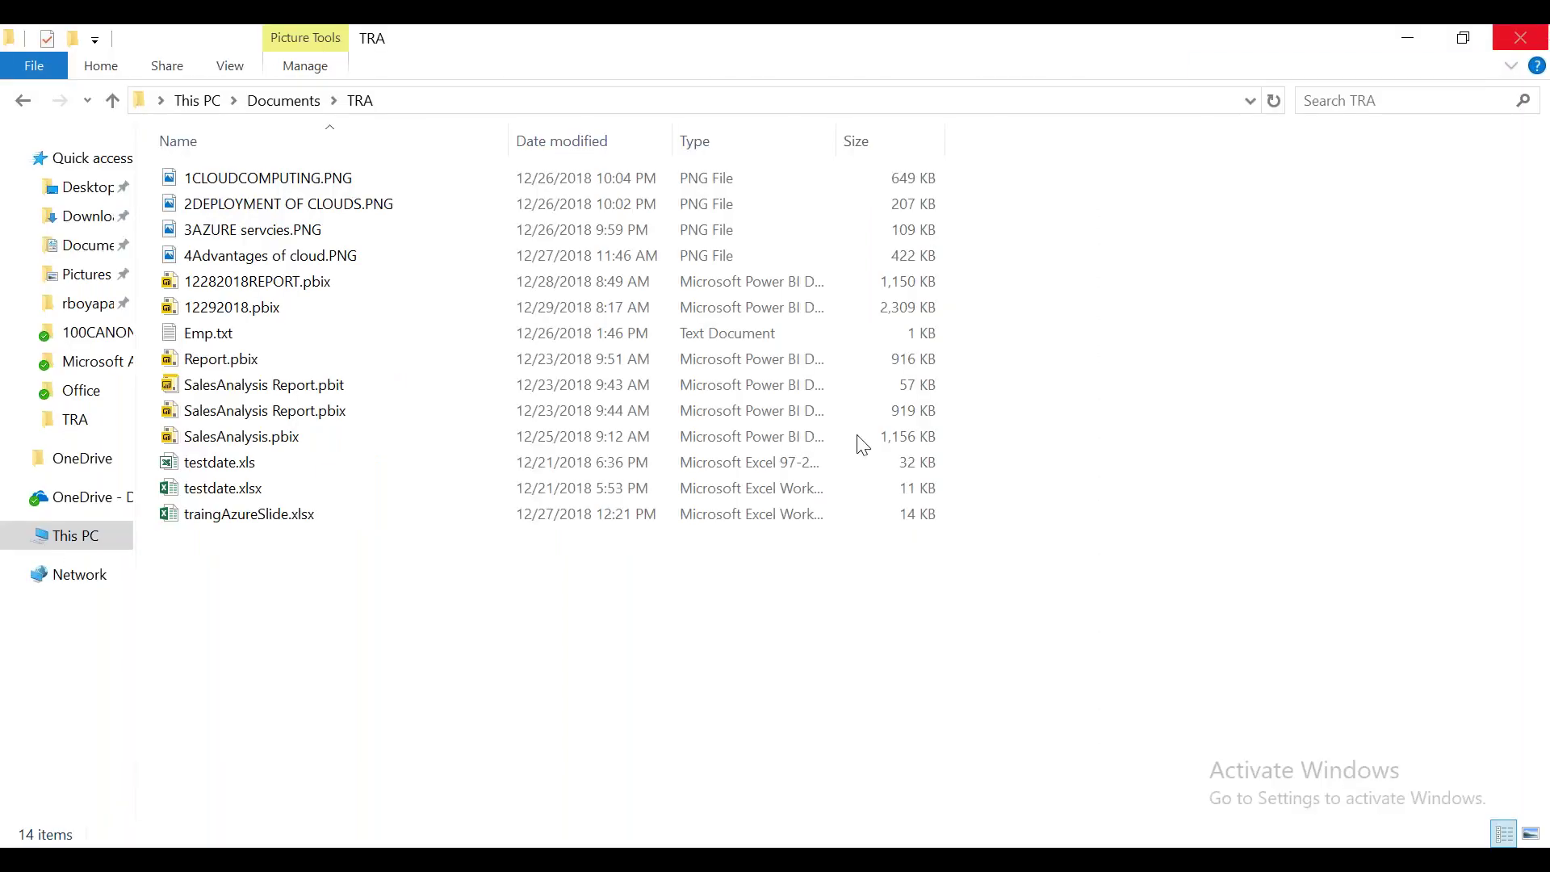
left_click(230, 311)
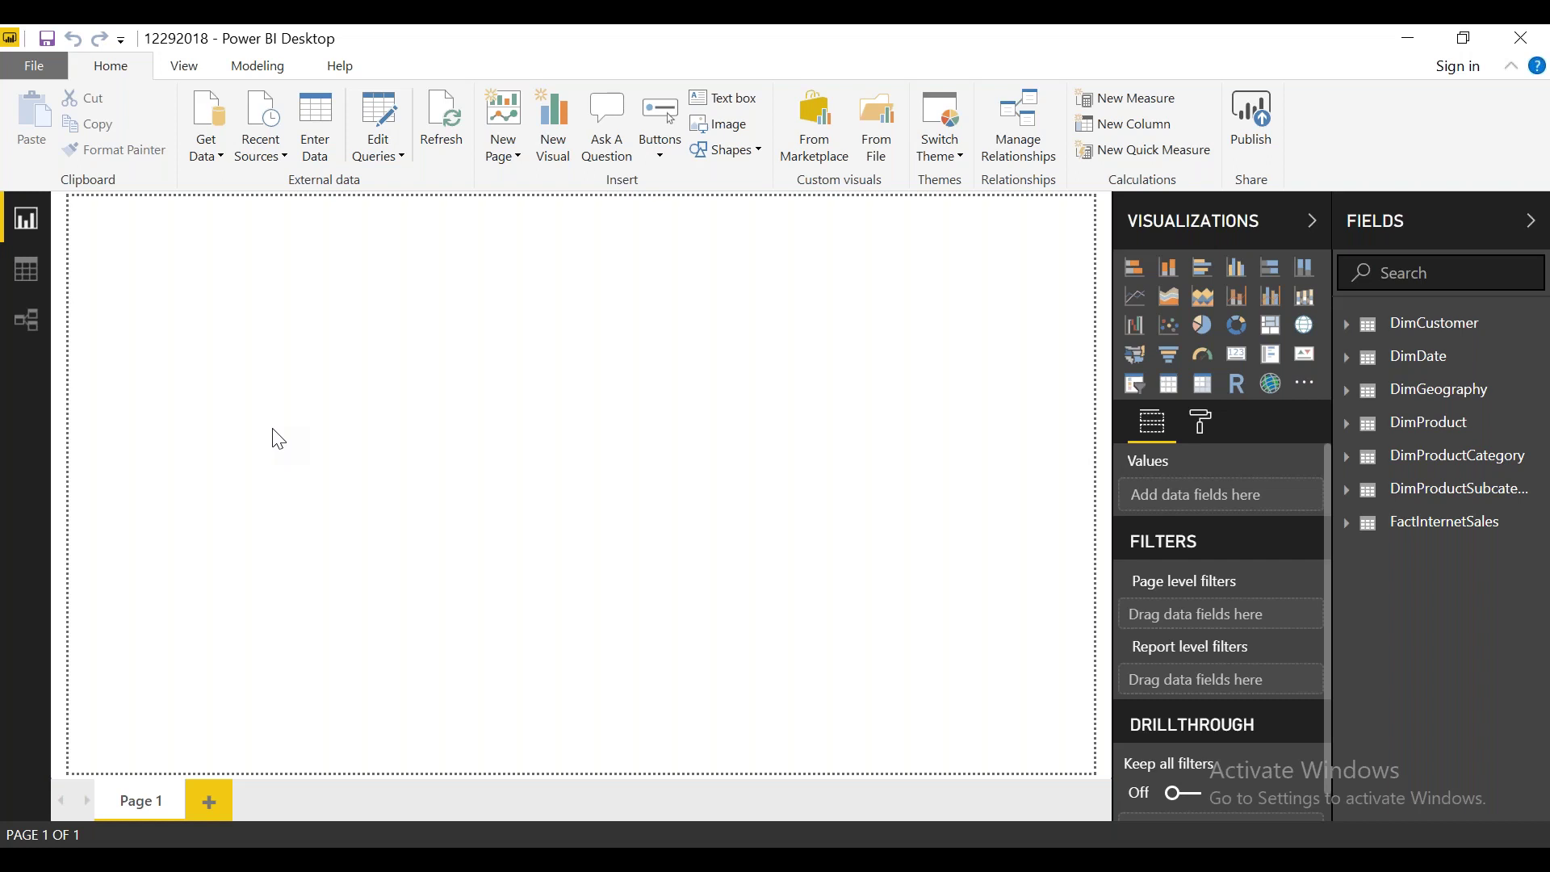
Step: Rename the report page Page 1 as "SalesAnalysis by Year"
double_click(144, 805)
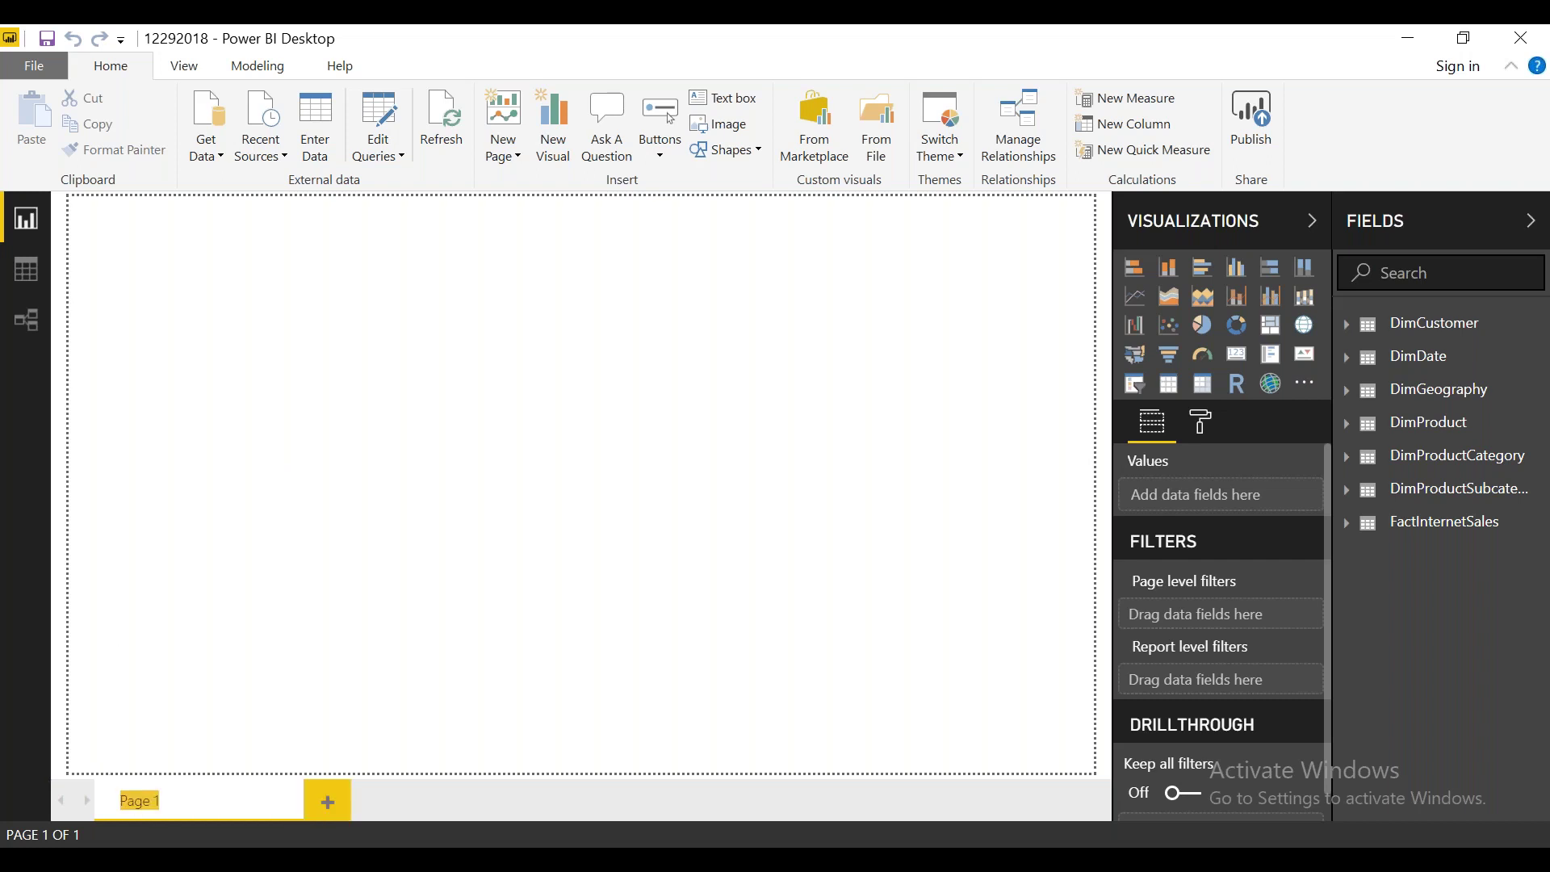
left_click(338, 582)
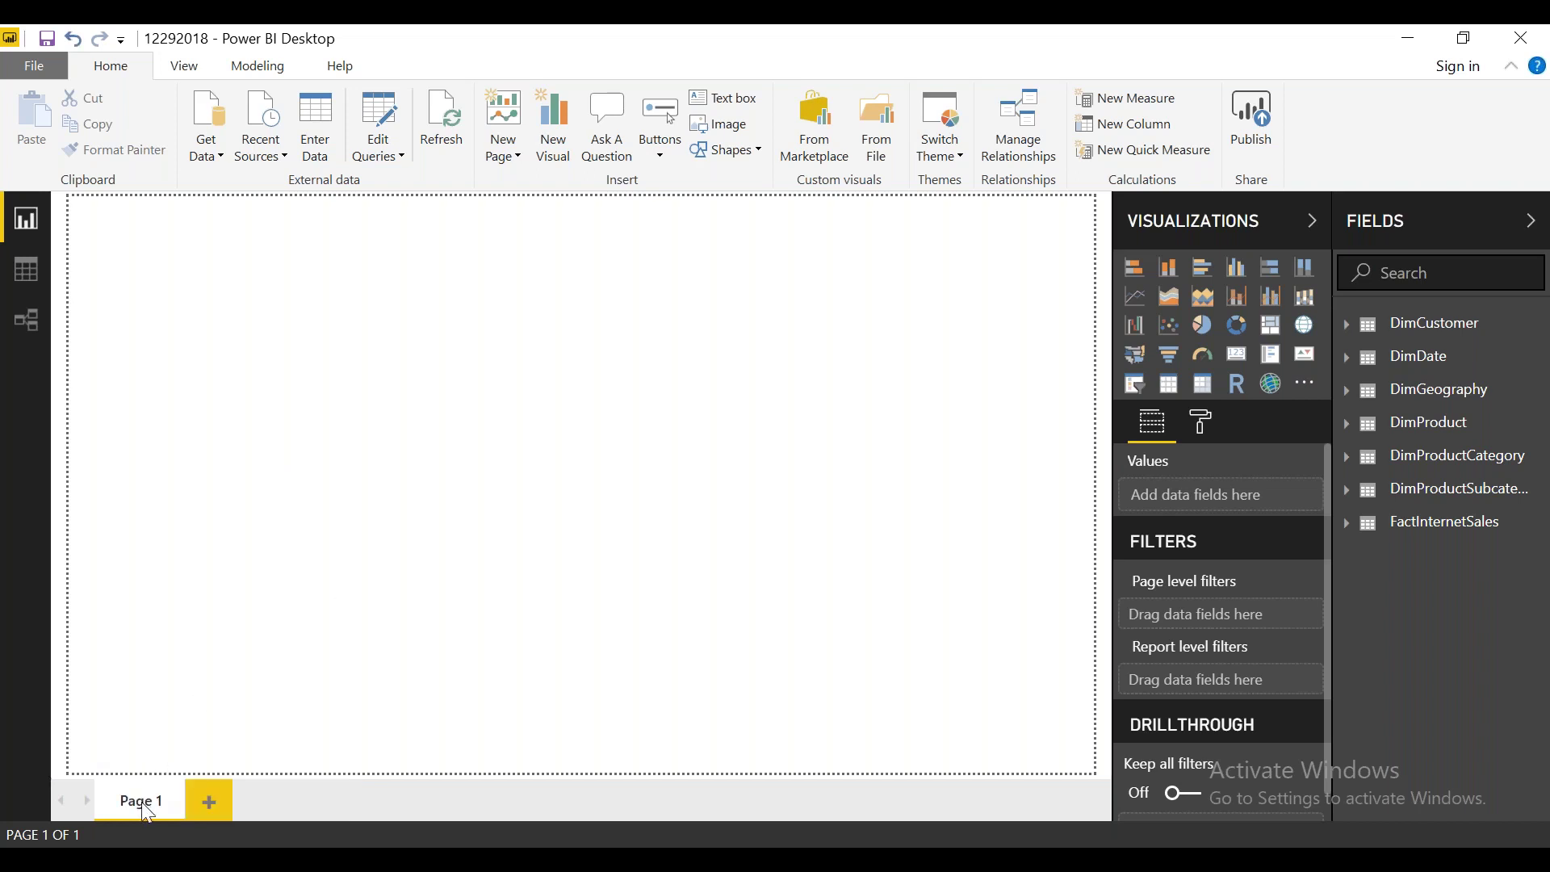
double_click(146, 808)
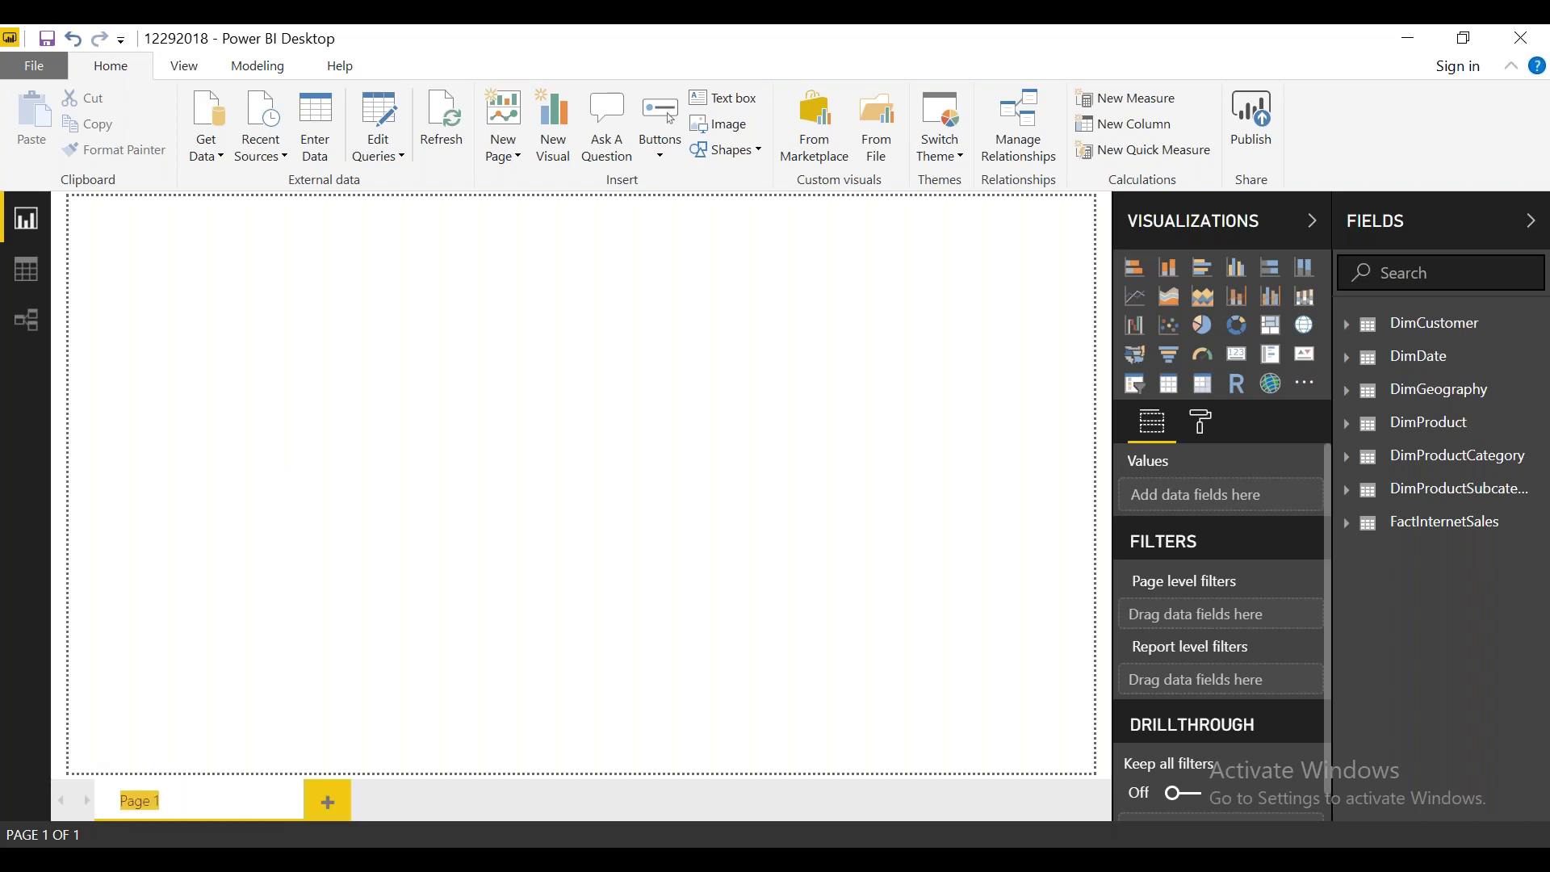
type("SalesAnalysis by Year")
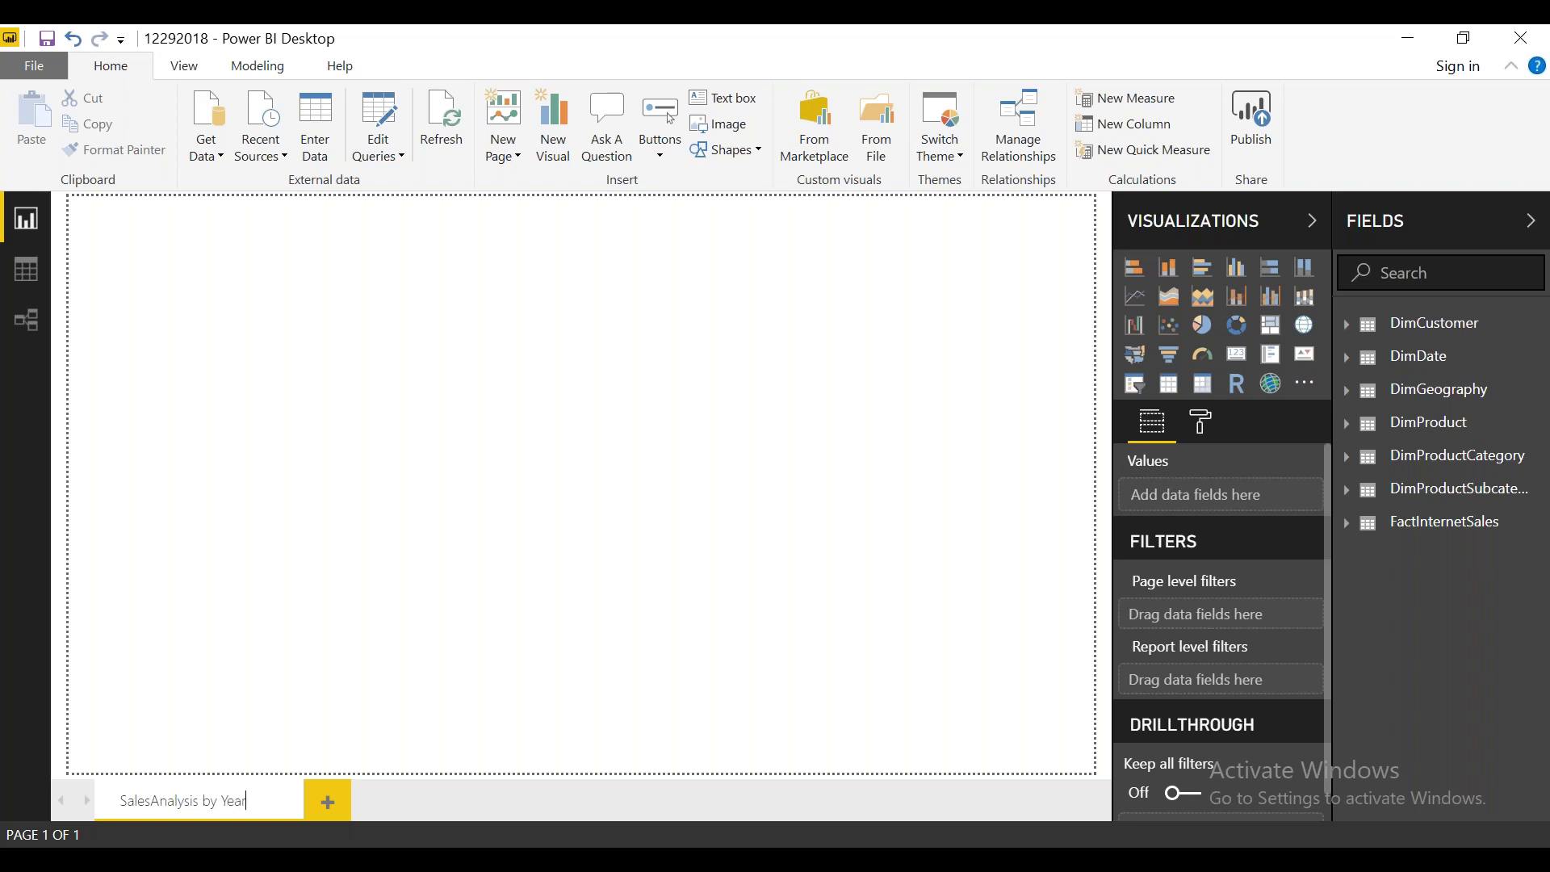
key("Return")
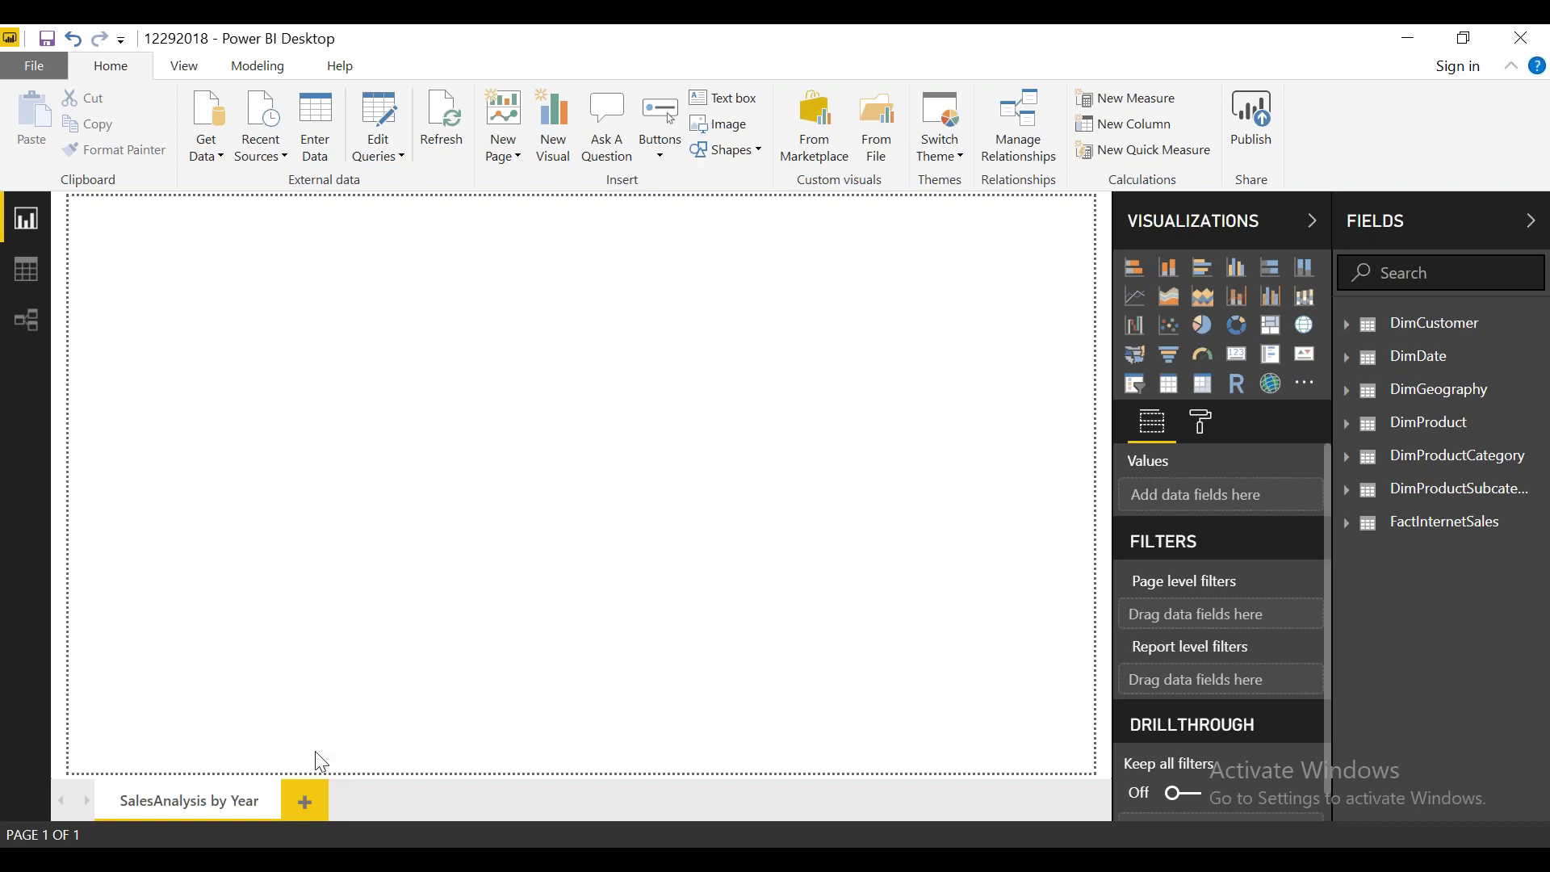
Step: Add a second report page and name it "SalesAnalysis by Category"
left_click(308, 801)
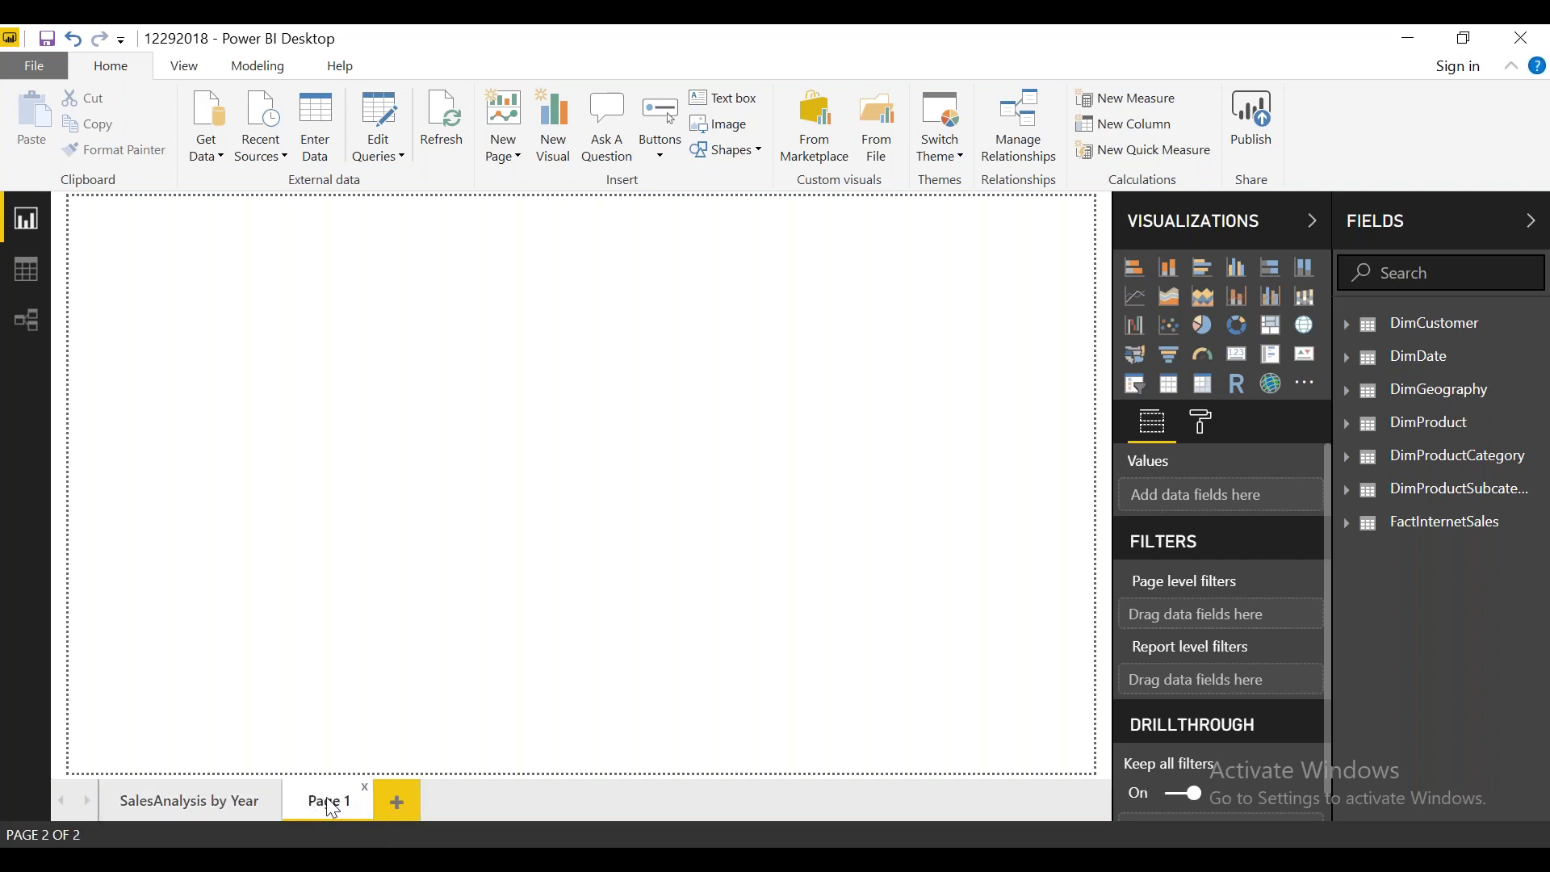
double_click(333, 803)
type("Sales")
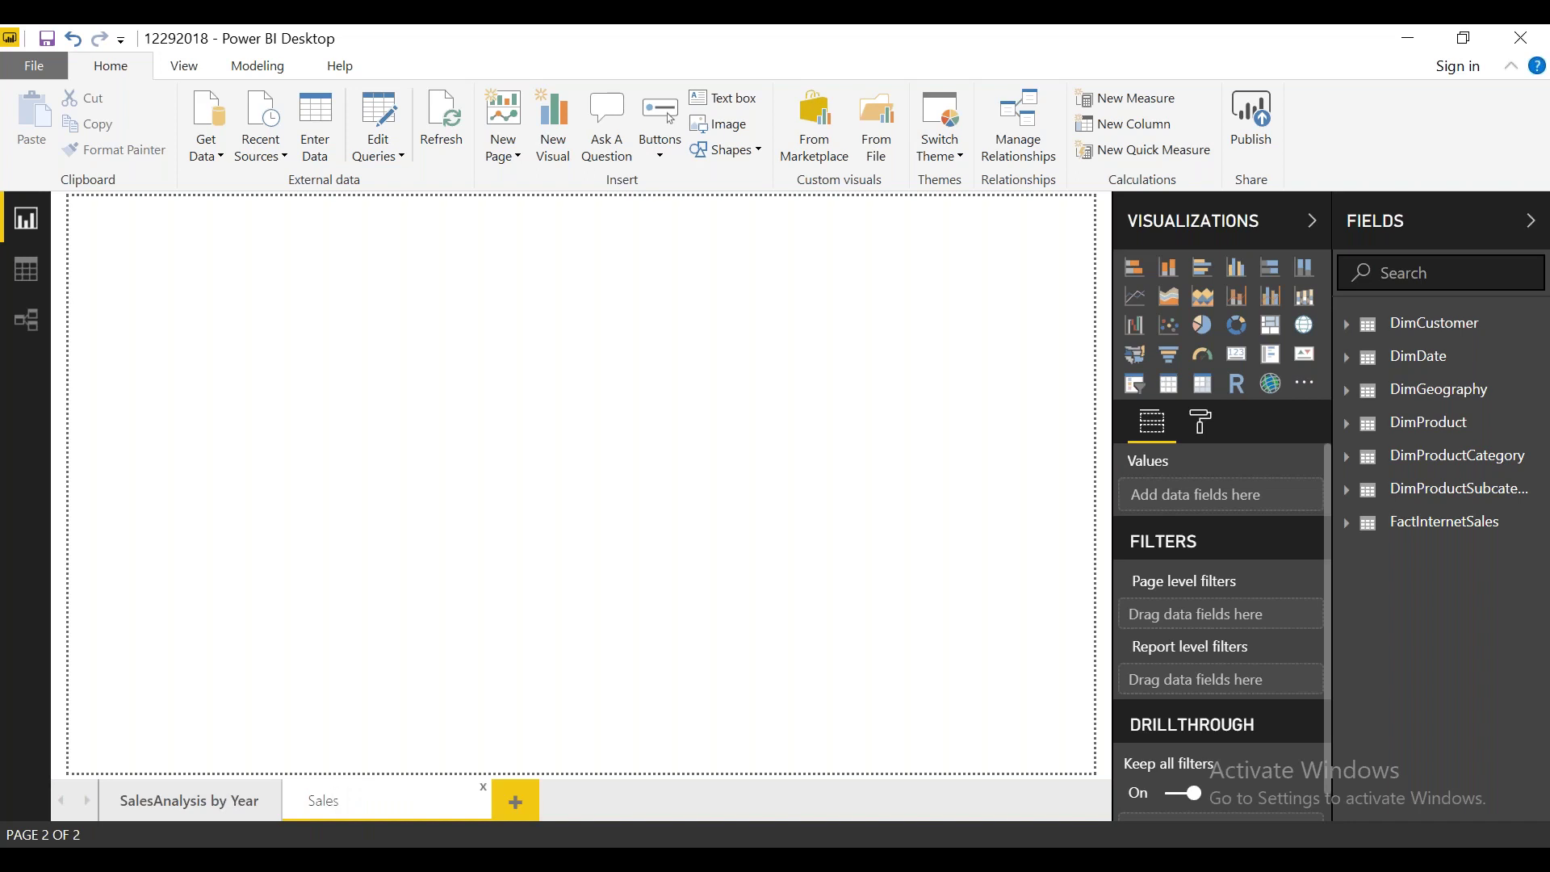
type("Analysis by Category")
left_click(681, 651)
Step: Add a third report page named "SalesAnalysis By Location" and return to the SalesAnalysis by Year page
left_click(523, 817)
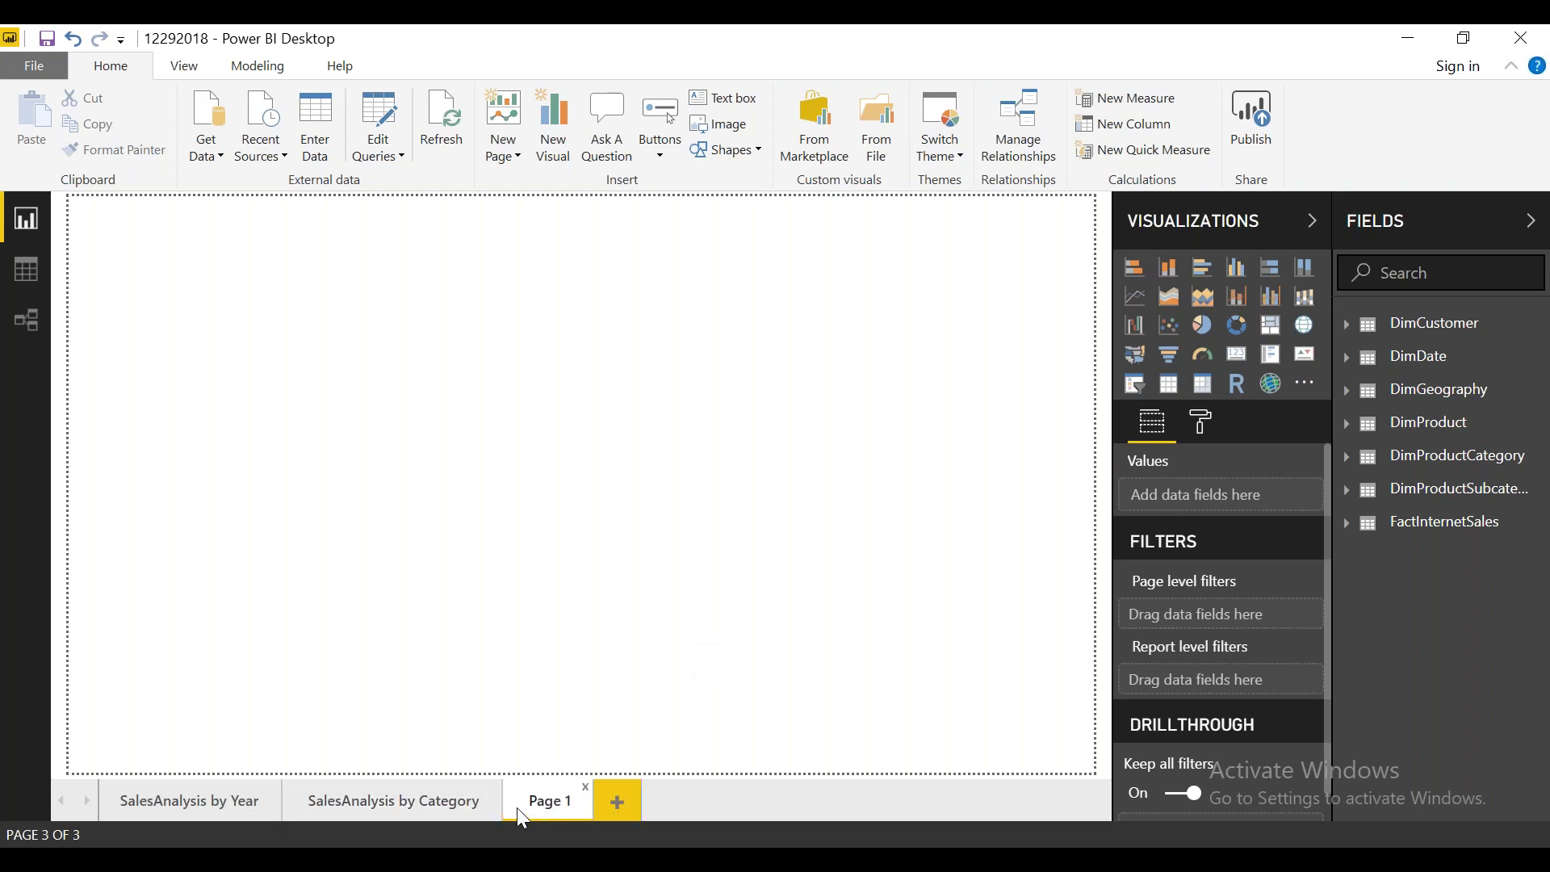
double_click(565, 807)
type("Sale")
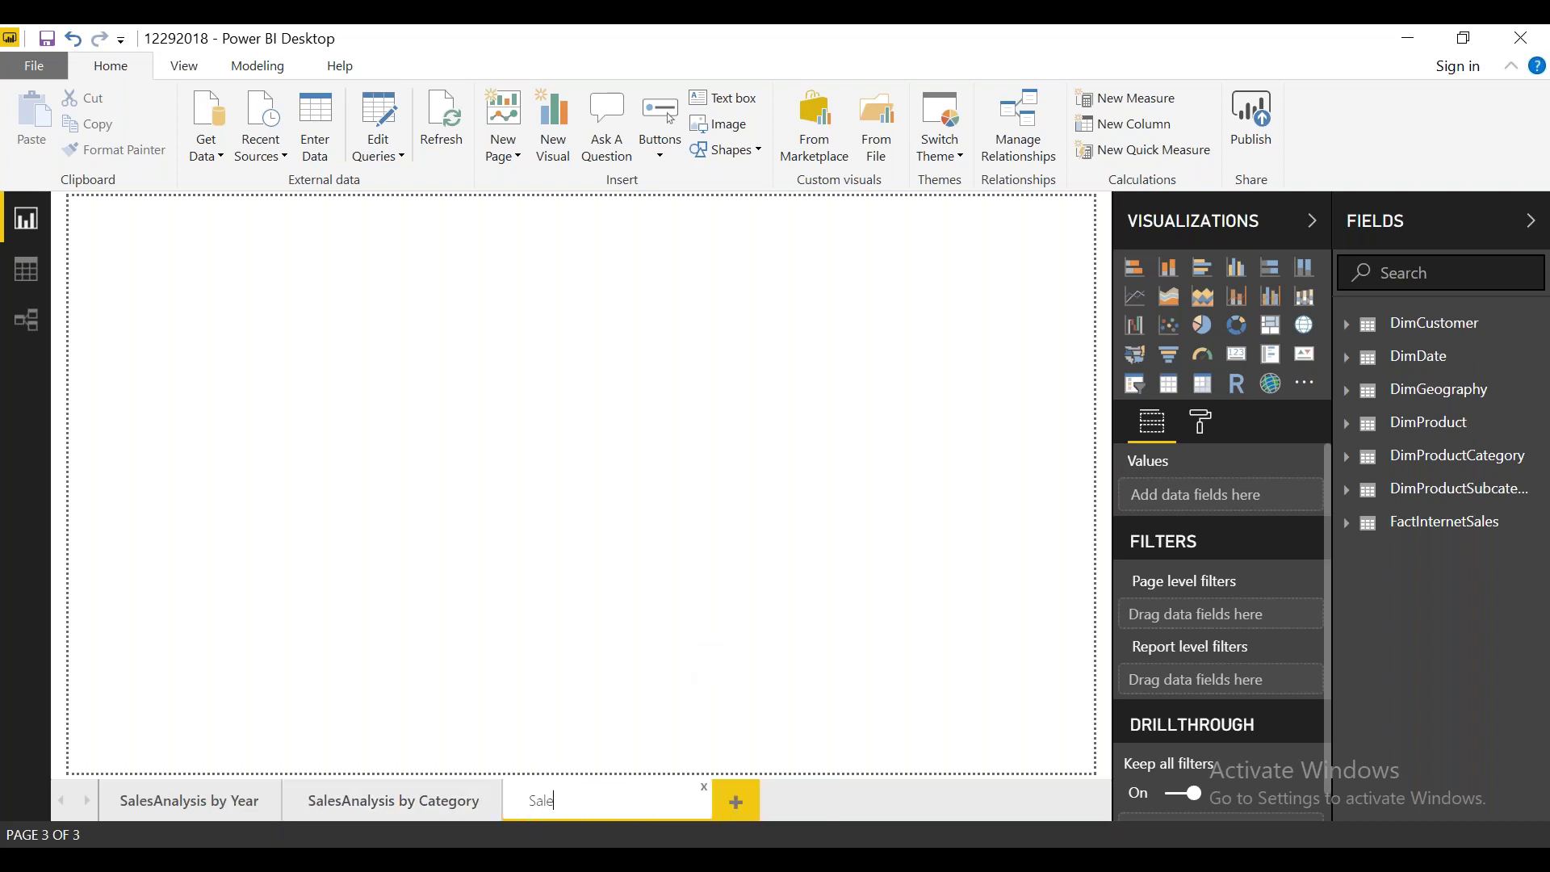
type("s")
type("Analysis By")
type(" Sub")
key("BackSpace")
key("BackSpace")
key("BackSpace")
type("Location")
left_click(559, 361)
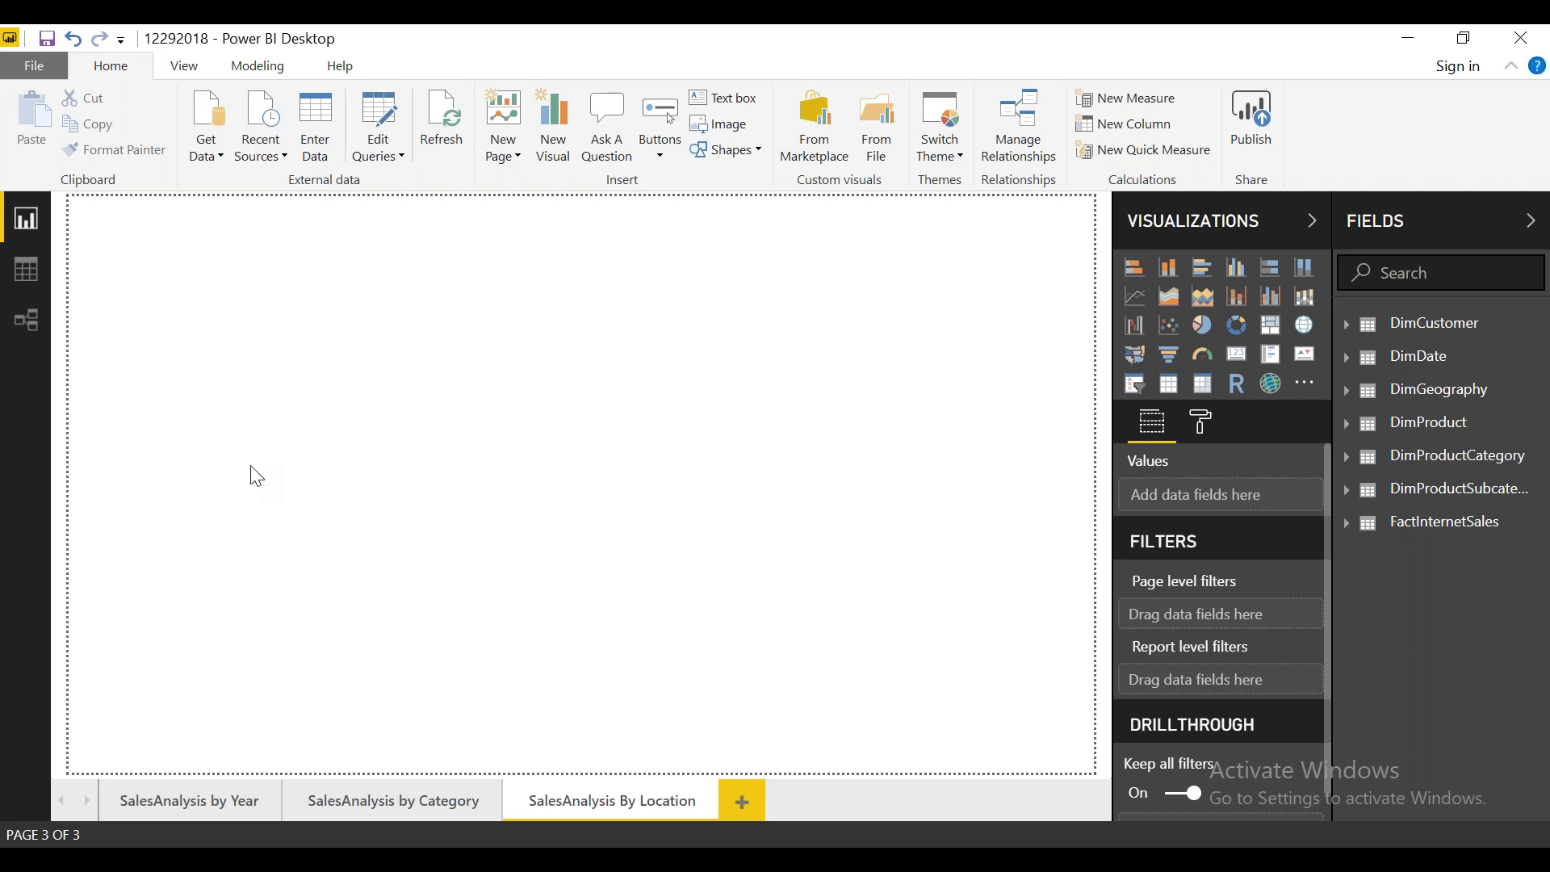
left_click(211, 796)
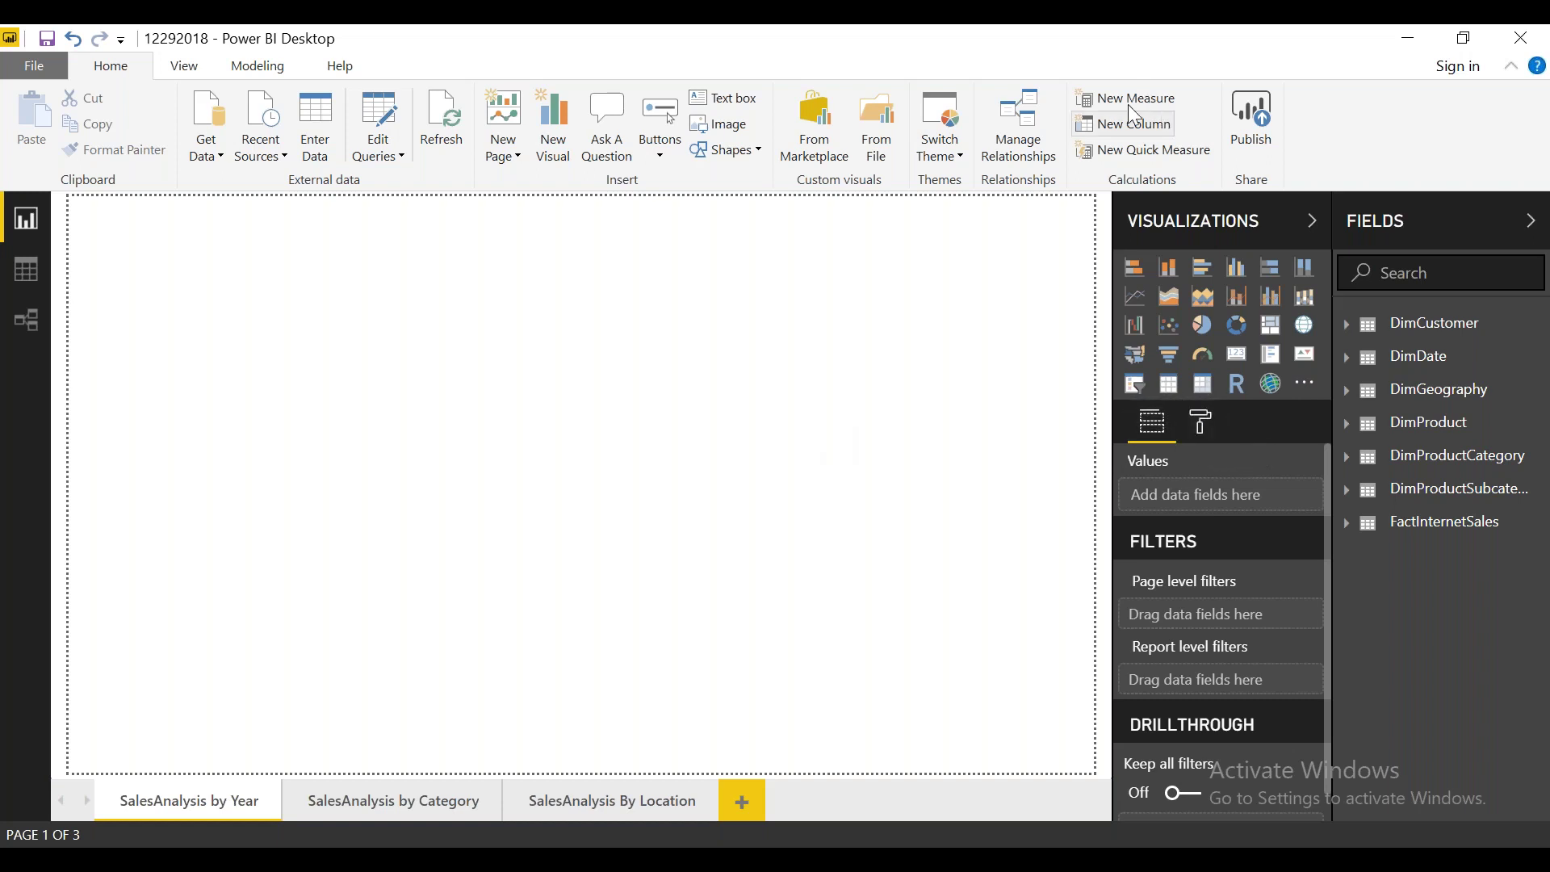
left_click_drag(1072, 179, 1072, 806)
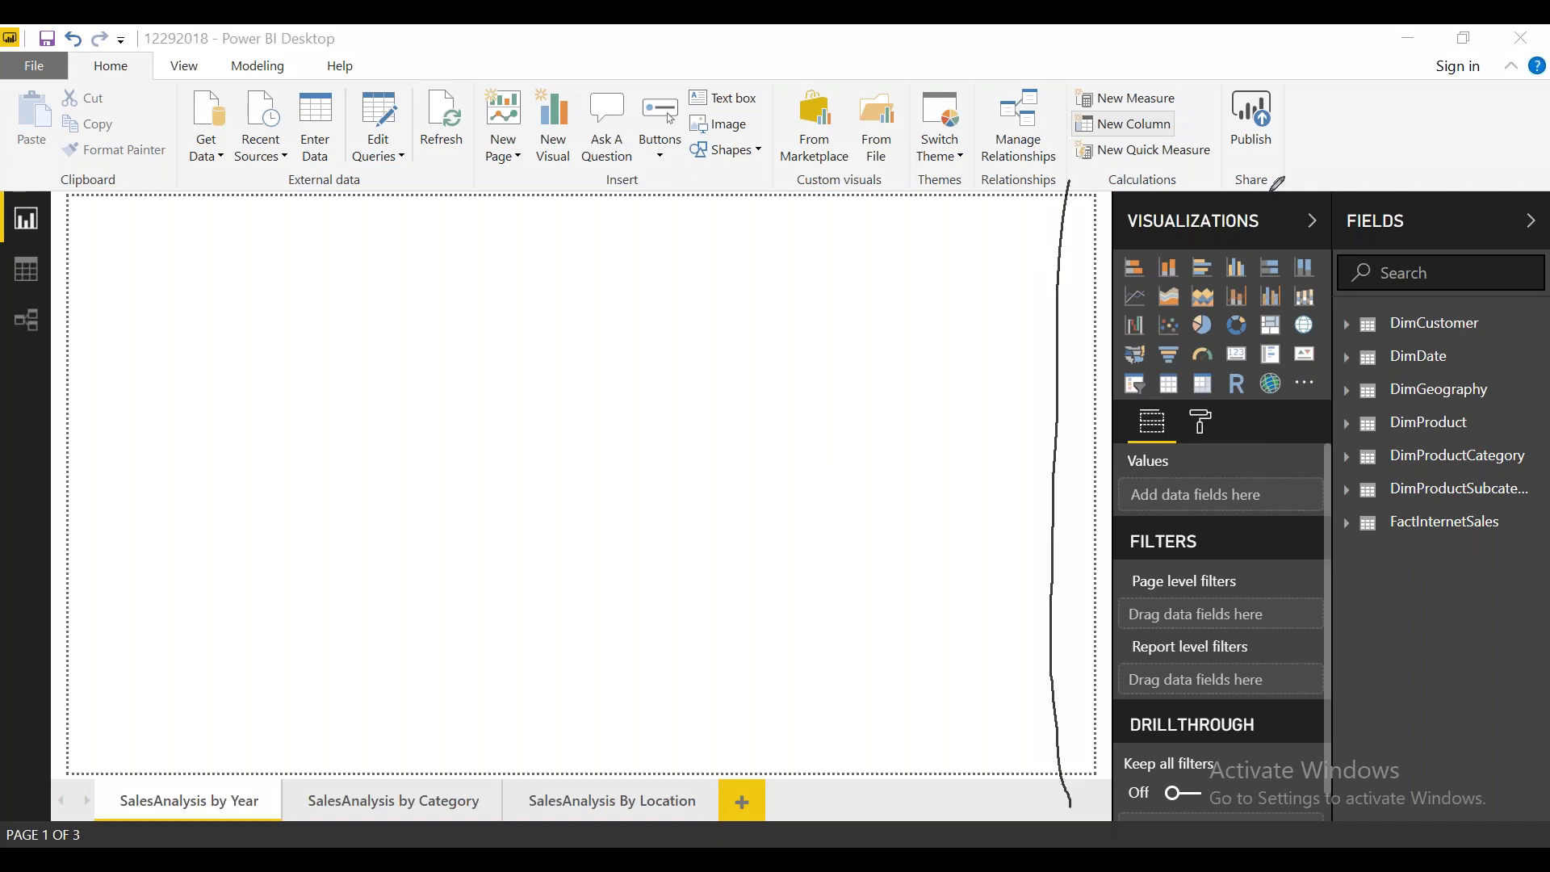
mouse_move(1278, 191)
left_mouse_down()
mouse_move(1086, 198)
mouse_move(1278, 192)
left_mouse_up()
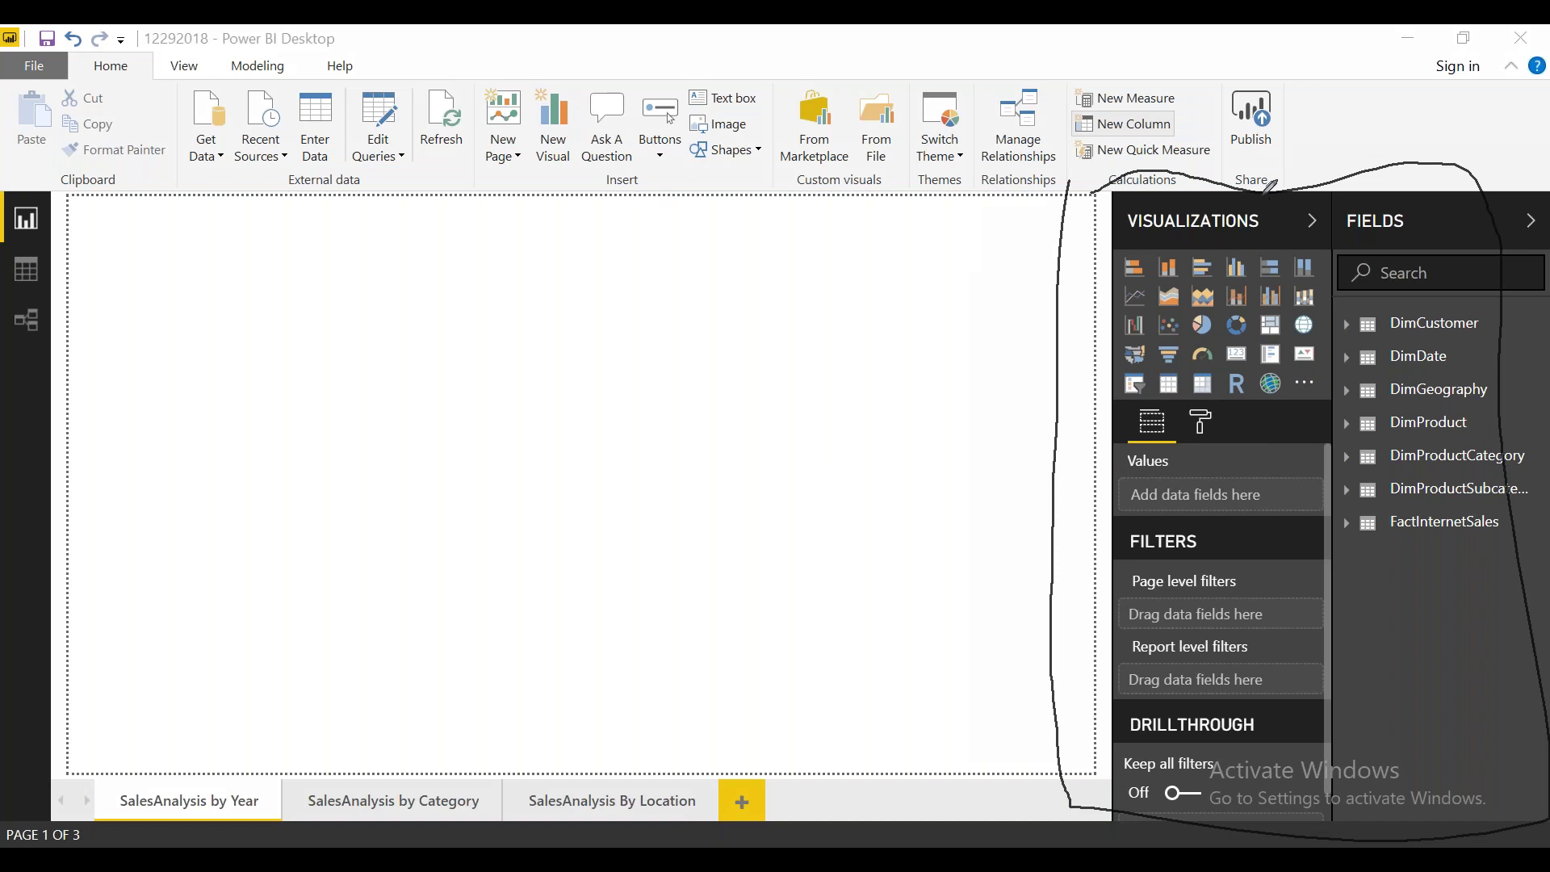
left_click_drag(1251, 178, 1229, 173)
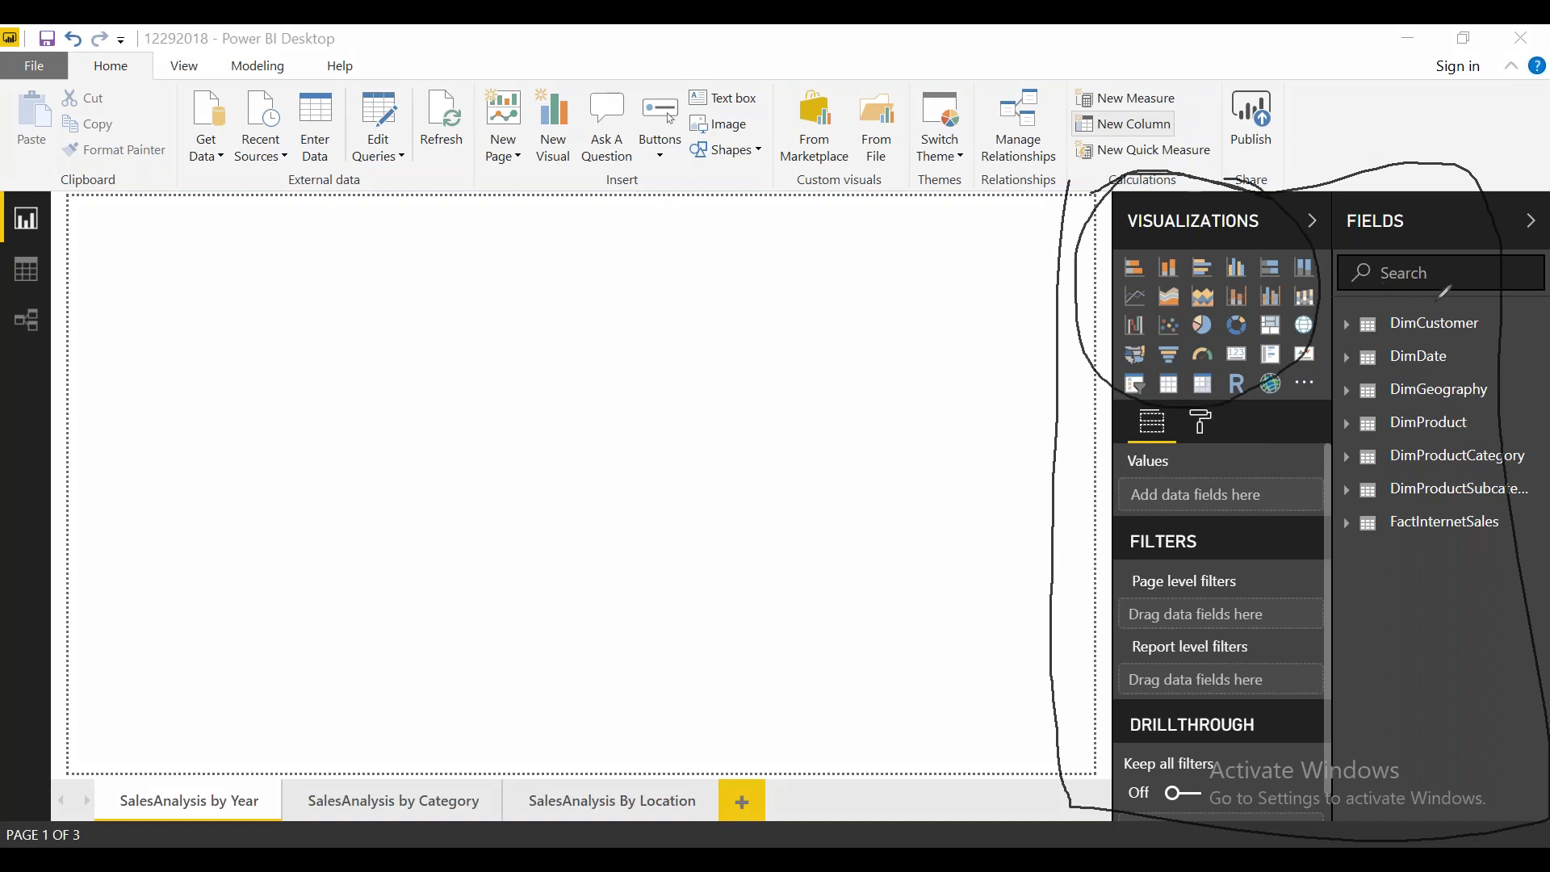
mouse_move(1445, 287)
left_mouse_down()
mouse_move(1365, 581)
mouse_move(1474, 275)
left_mouse_up()
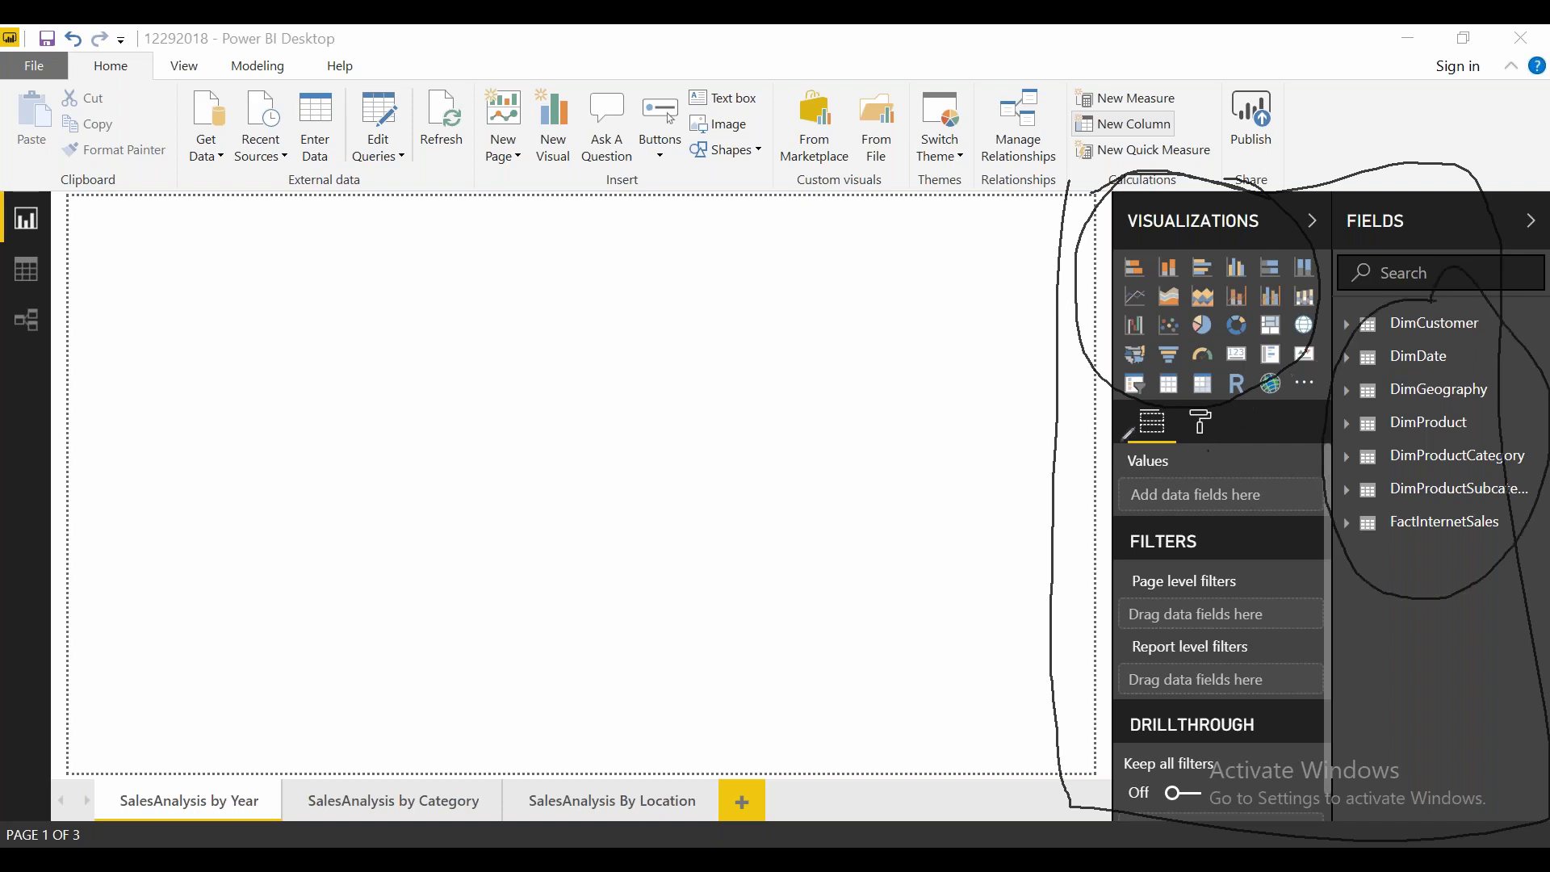
mouse_move(1127, 436)
left_mouse_down()
mouse_move(1171, 539)
mouse_move(1195, 443)
left_mouse_up()
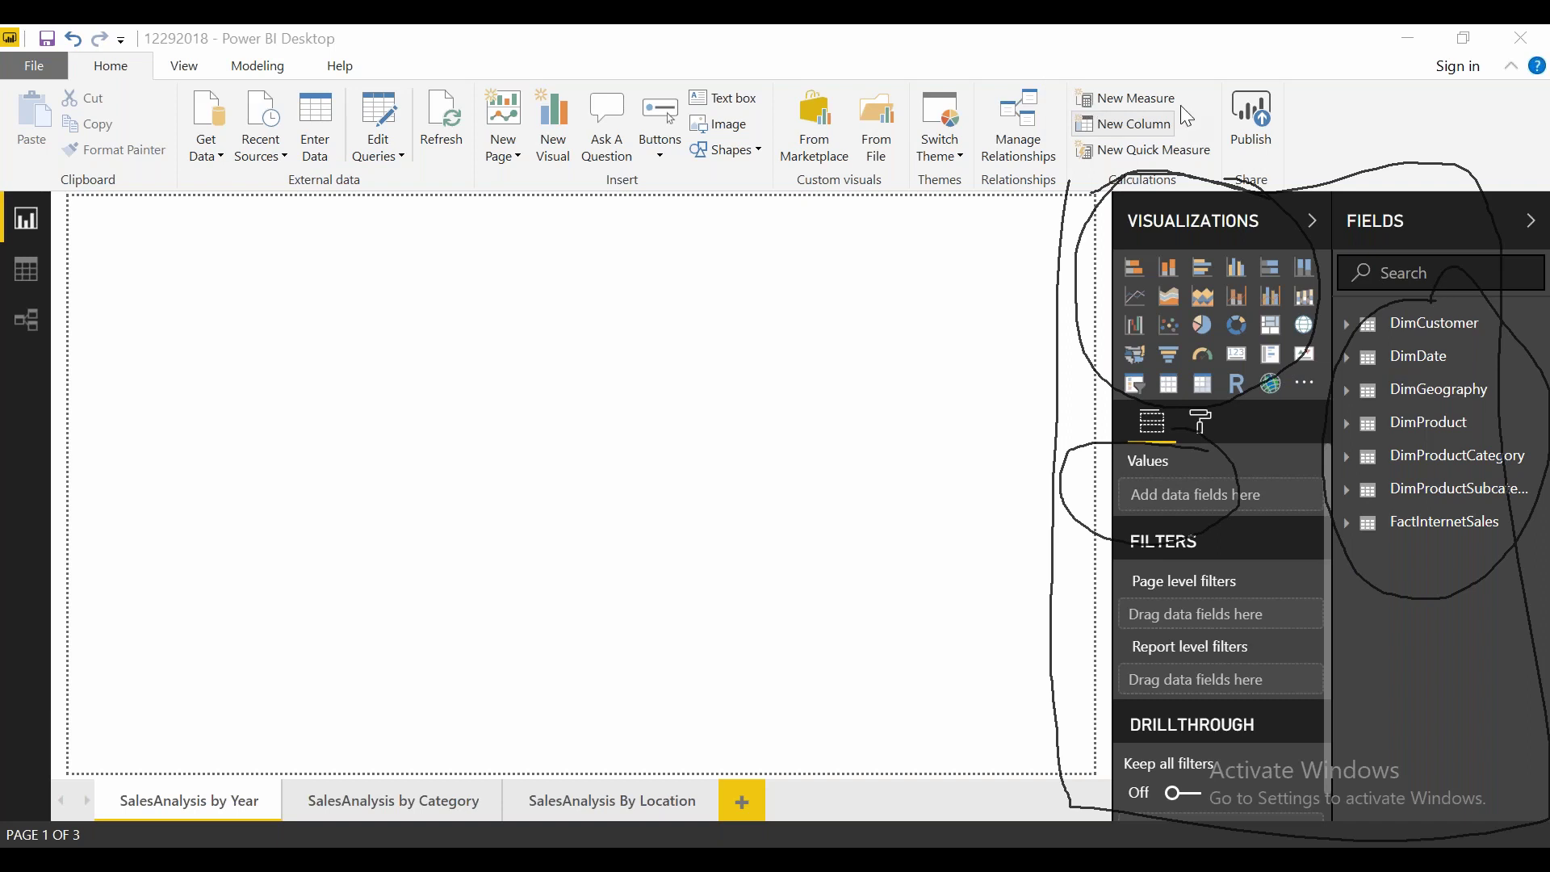
key("Escape")
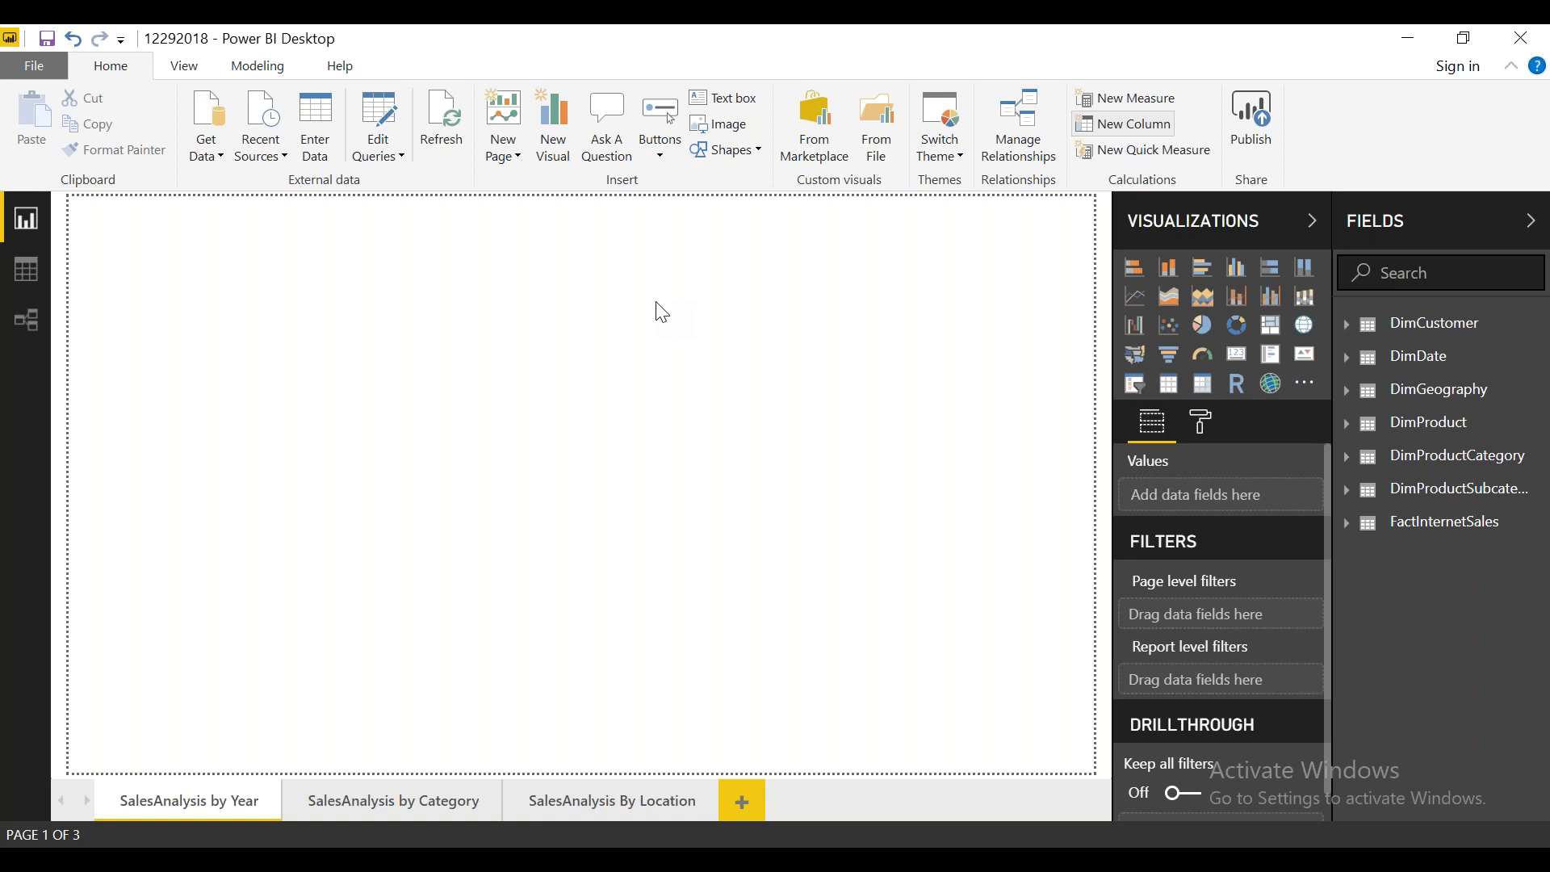
Step: Open the page formatting options and review the Page Information settings of the SalesAnalysis by Year page
left_click(1205, 435)
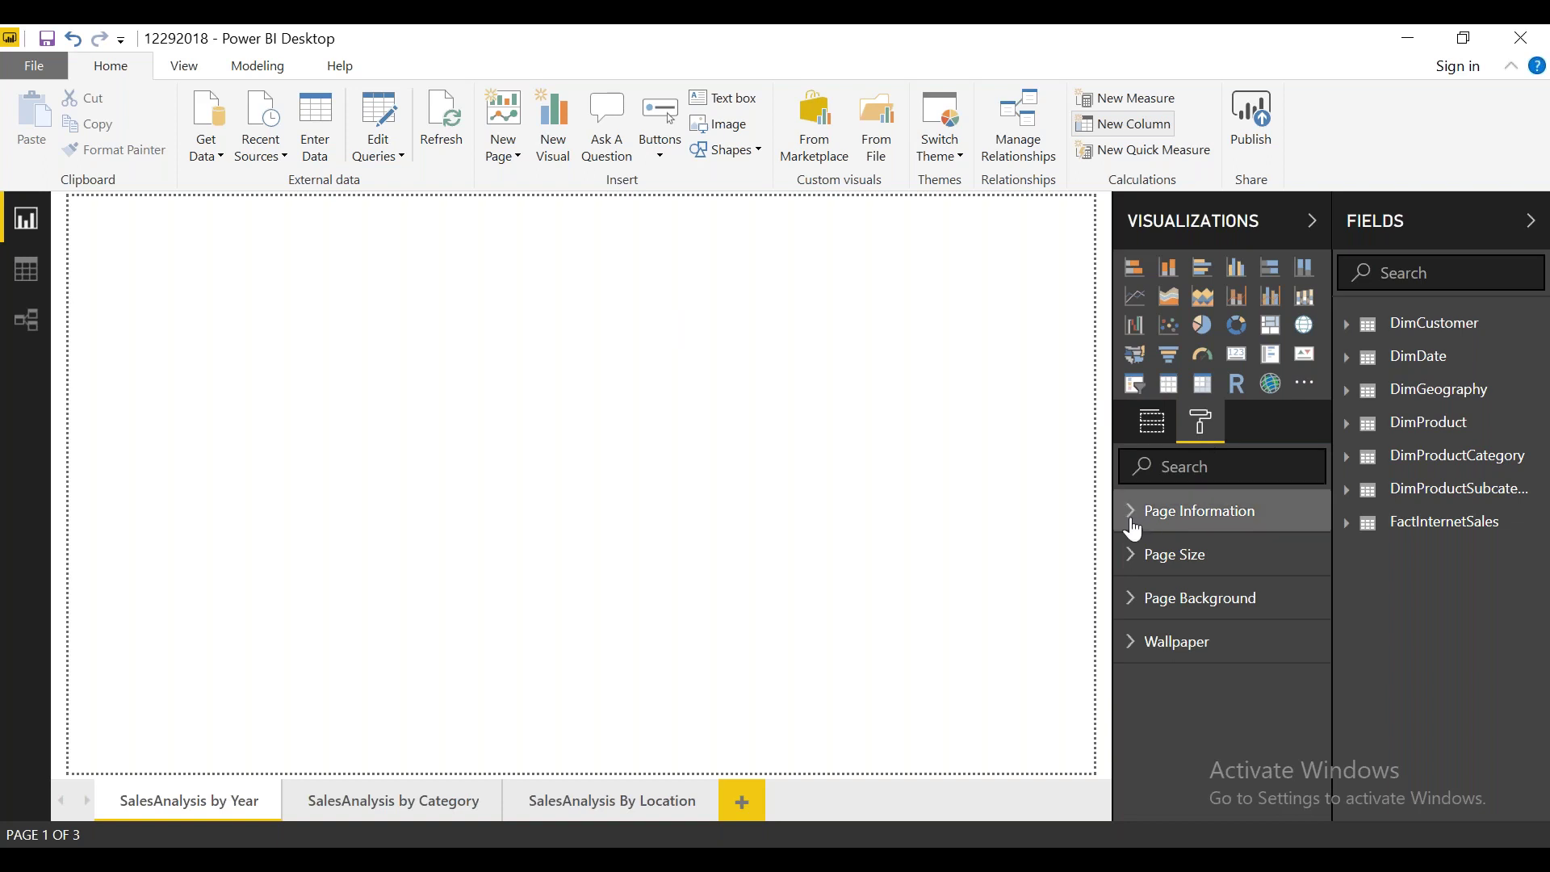
left_click(1135, 530)
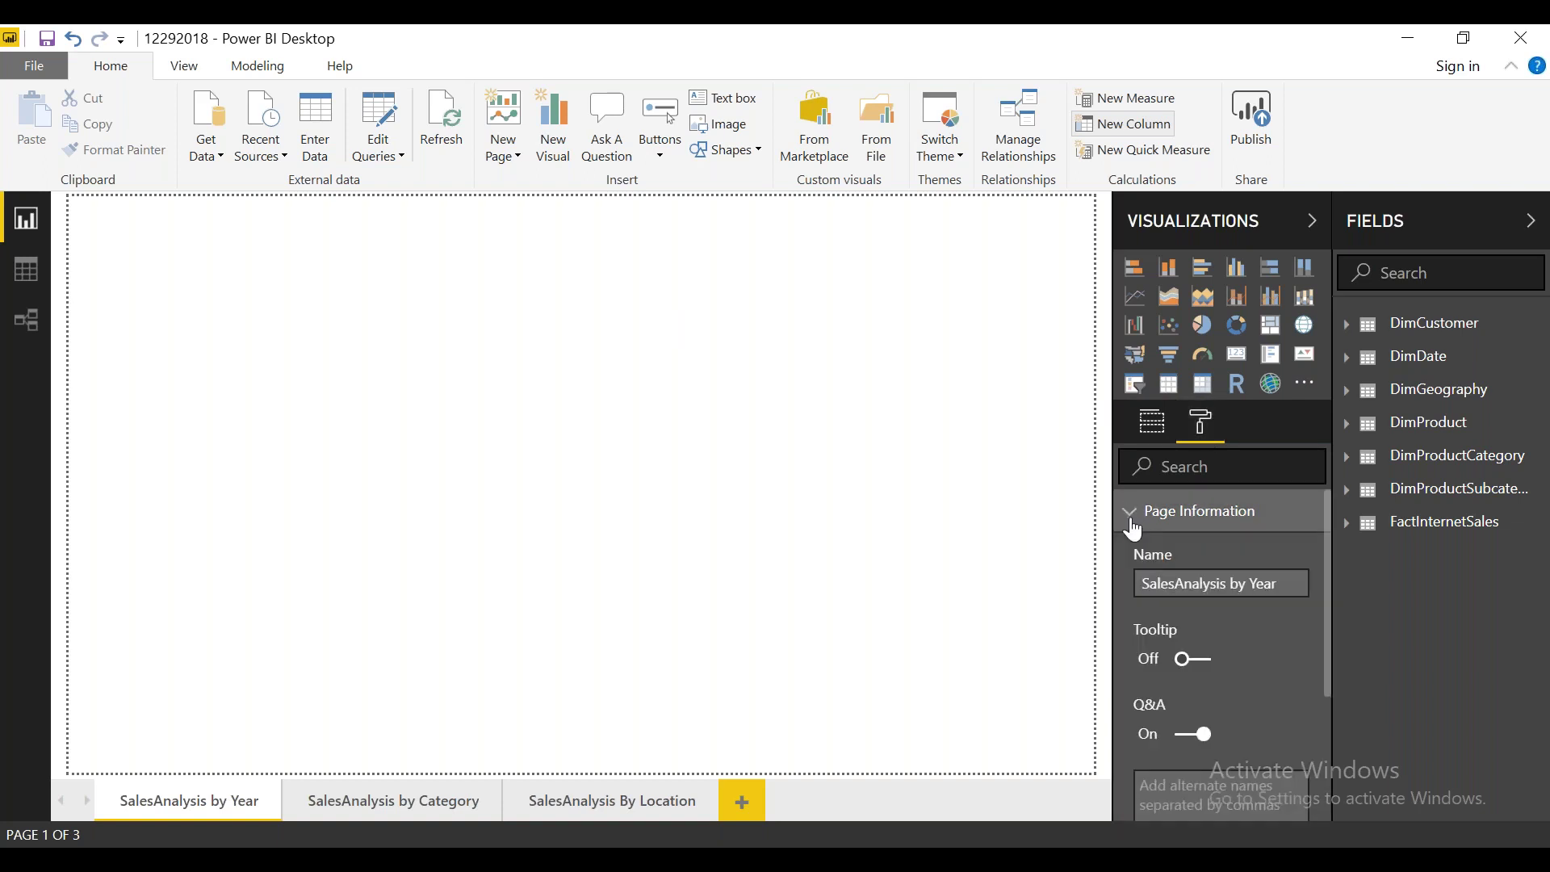
left_click_drag(1283, 583, 1110, 537)
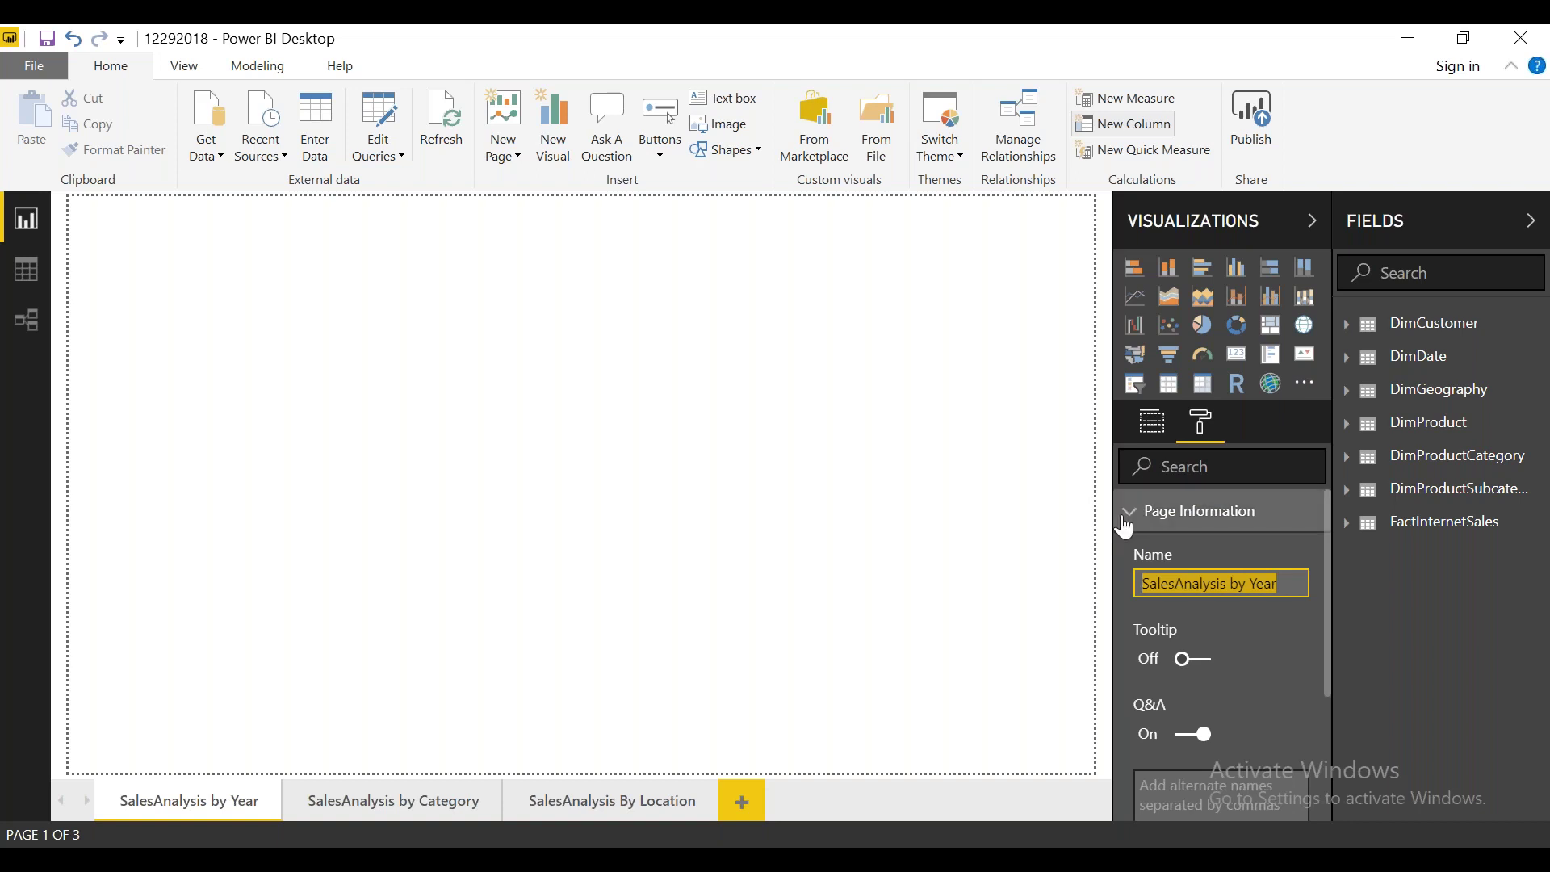
left_click(1125, 520)
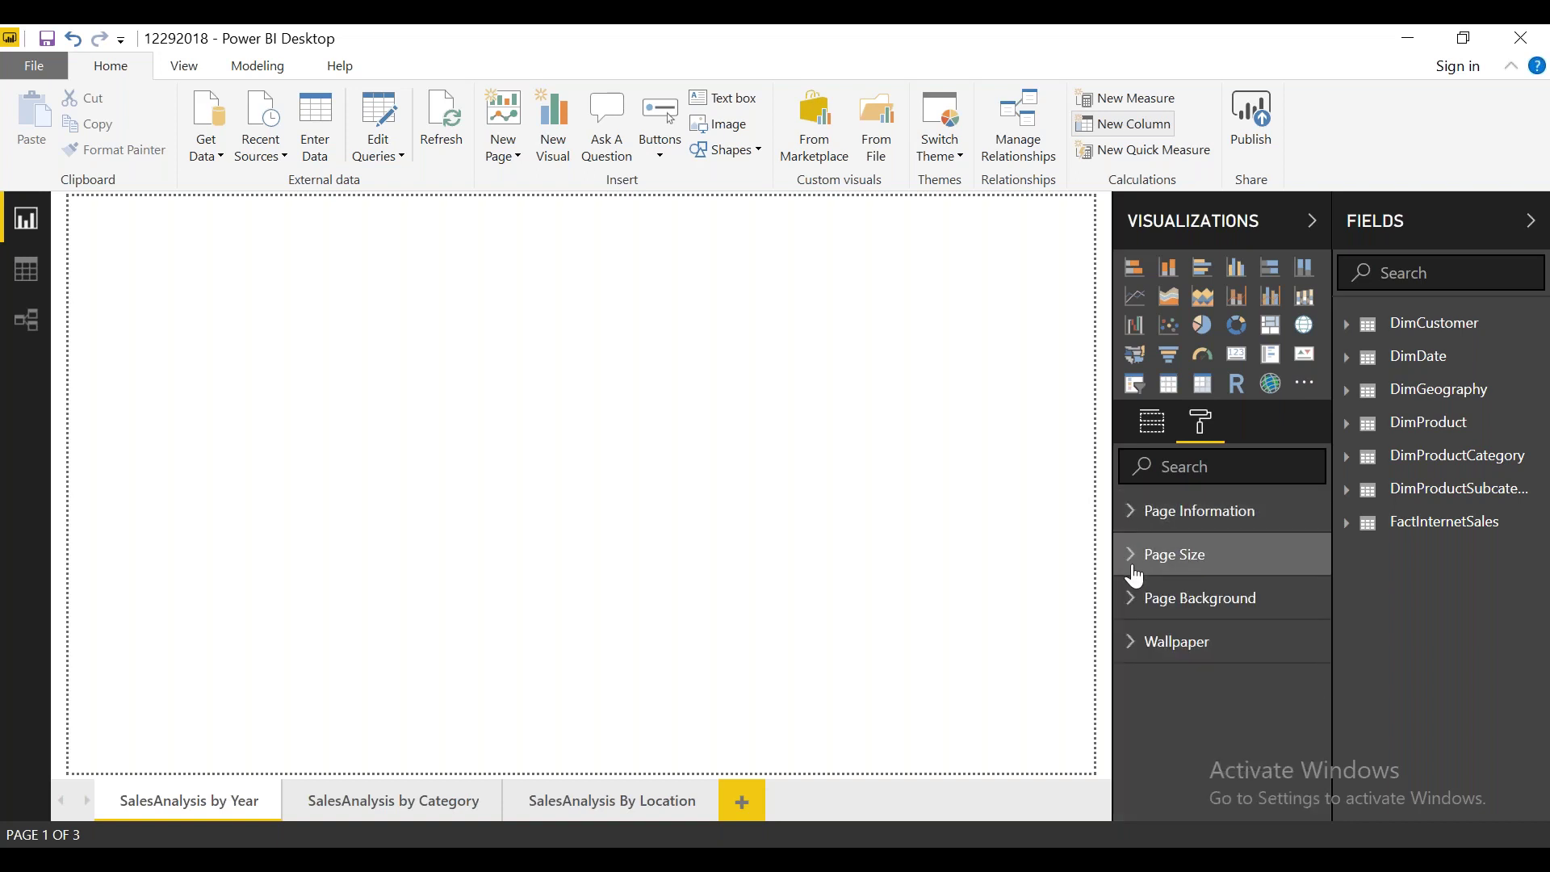
Step: Try the 4:3, Letter and Custom page size types on the report page and return it to 16:9
left_click(1134, 565)
left_click(1284, 646)
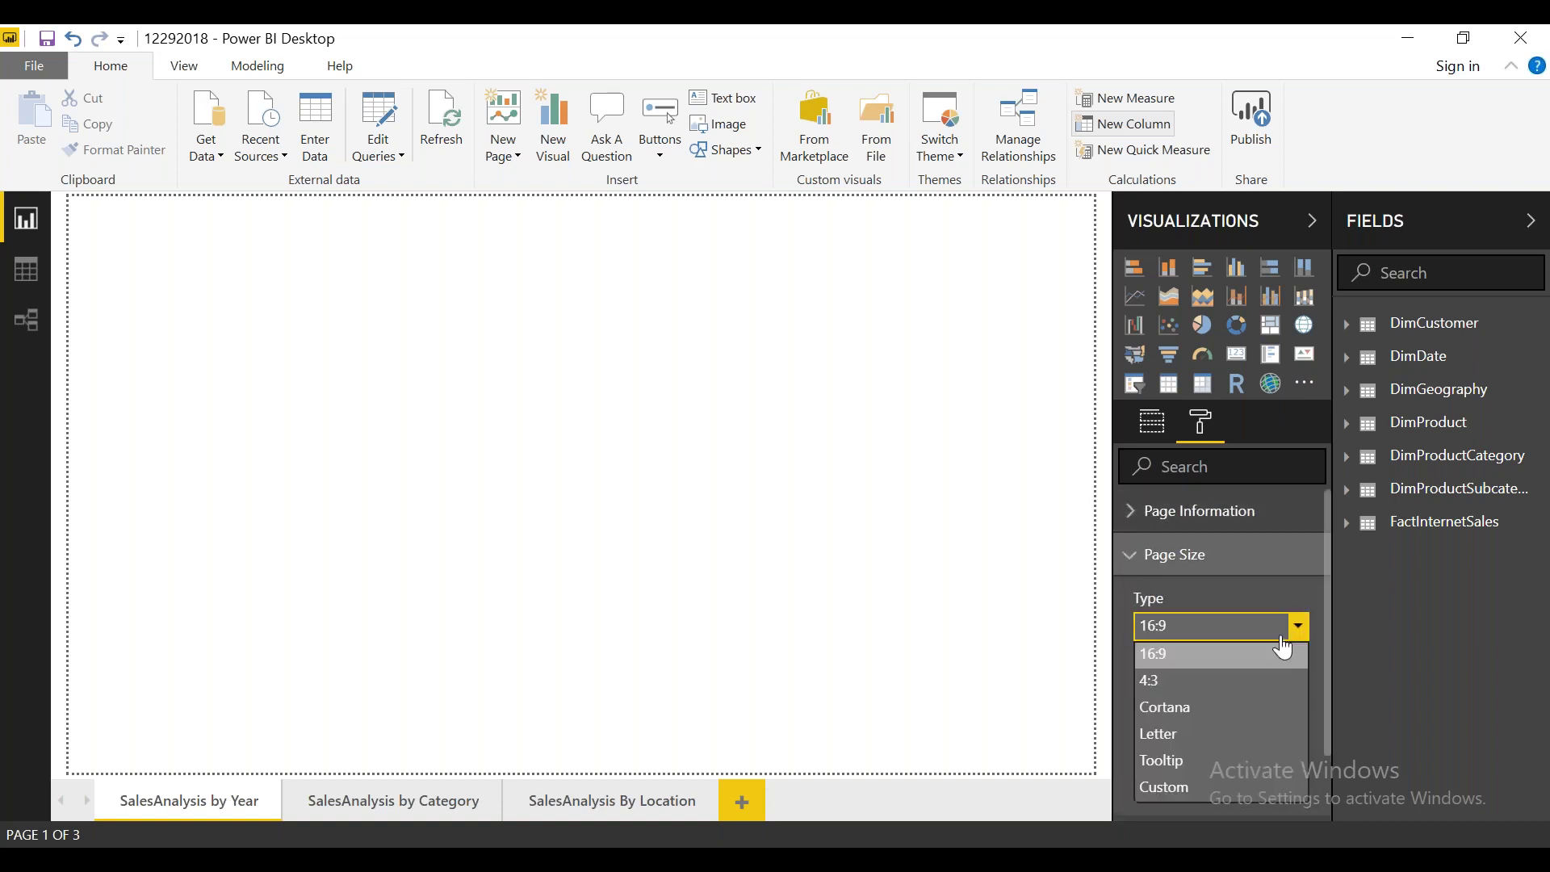
left_click(1151, 685)
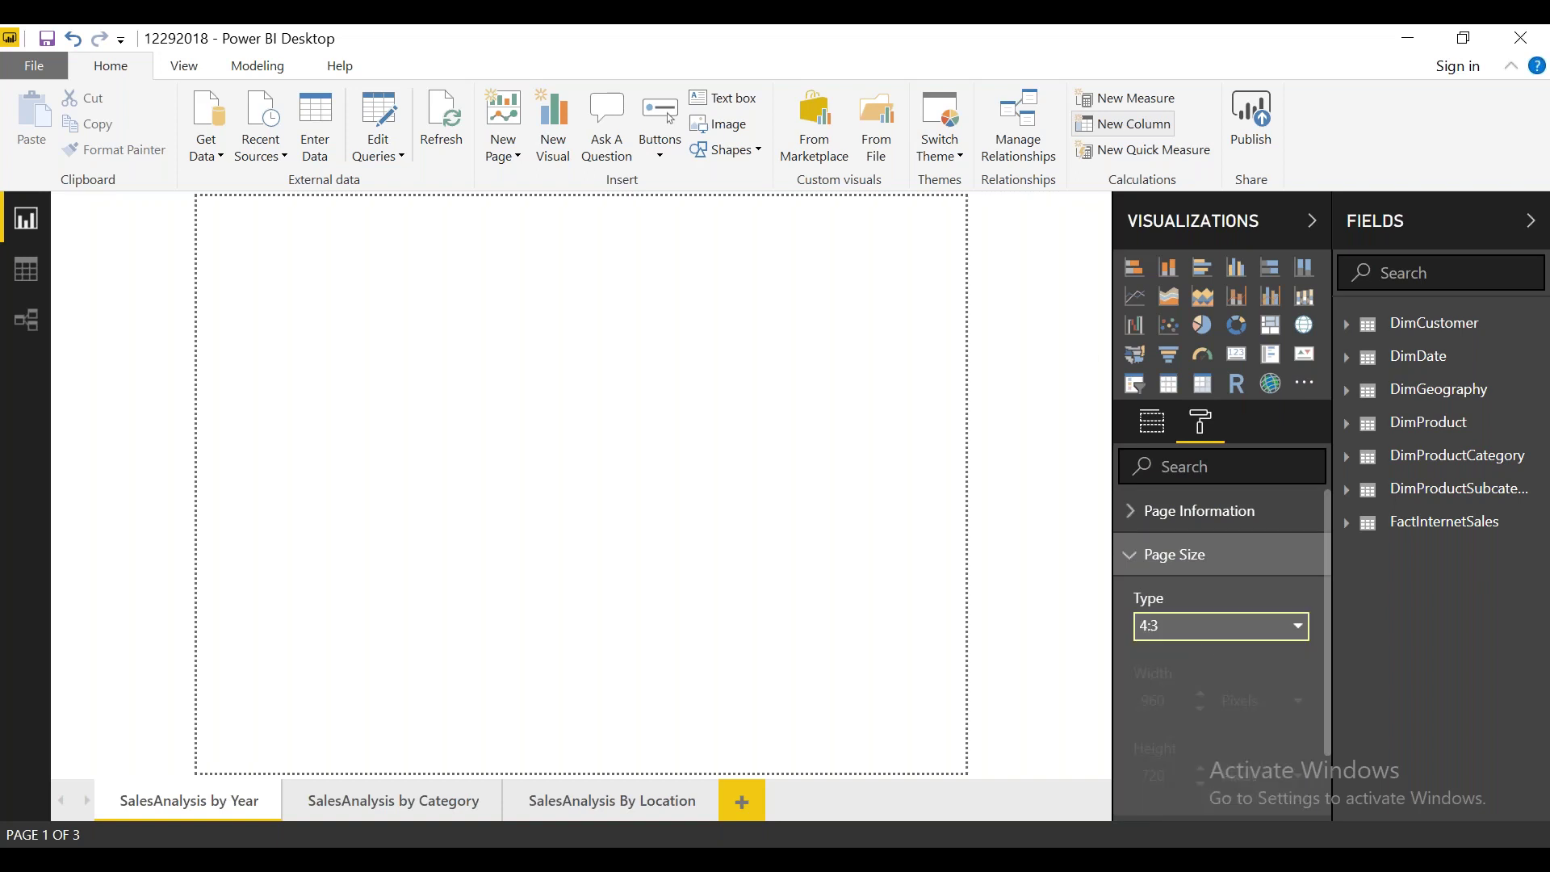
left_click(1254, 634)
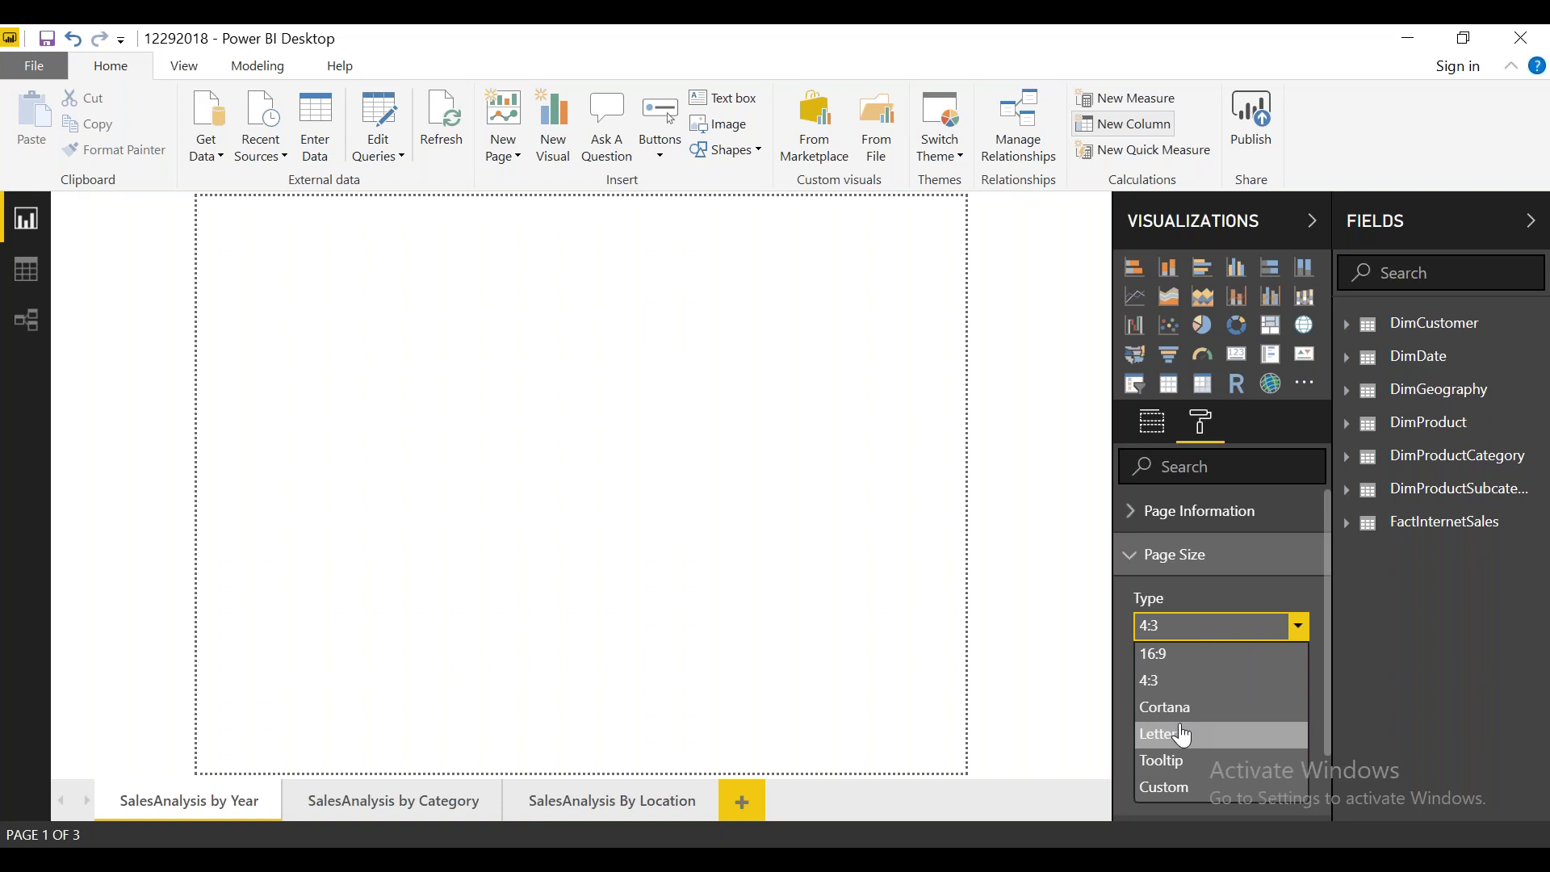
left_click(1183, 735)
left_click(1242, 634)
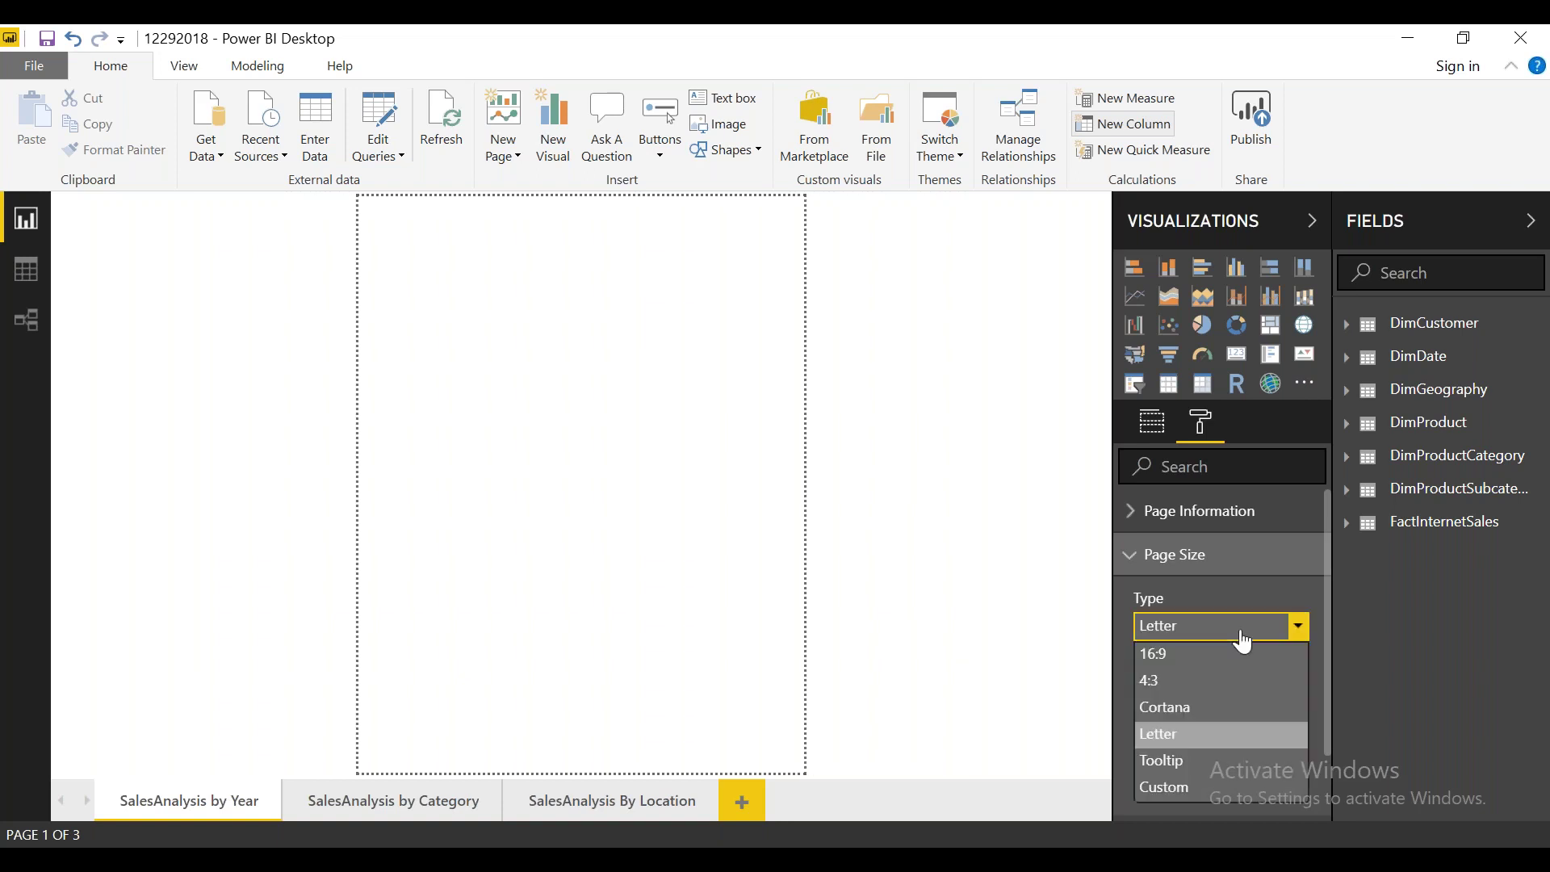
left_click(1187, 787)
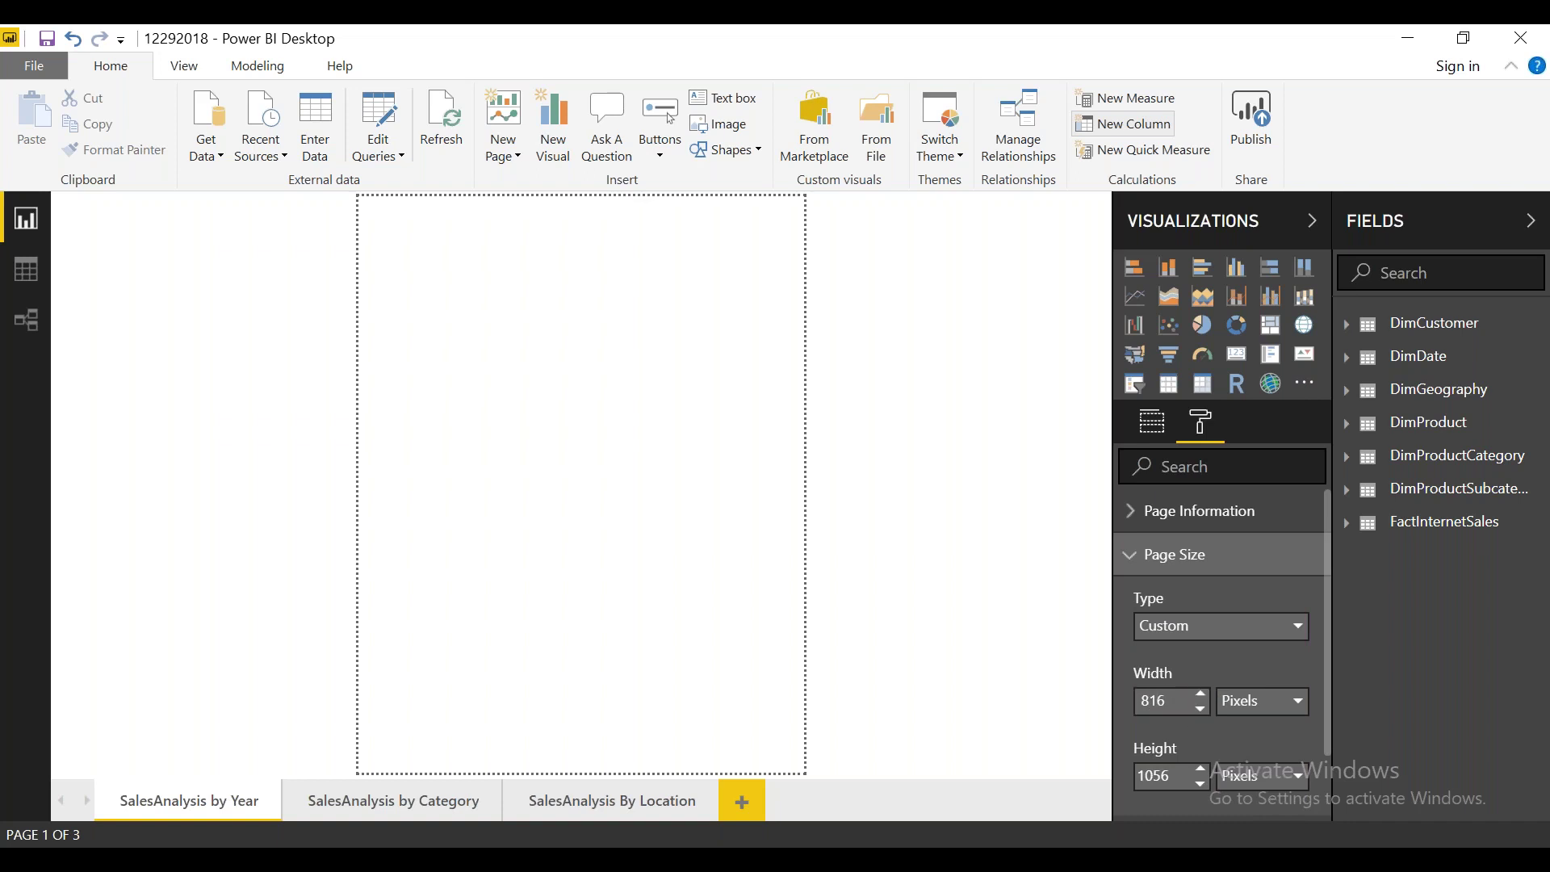
left_click(1209, 628)
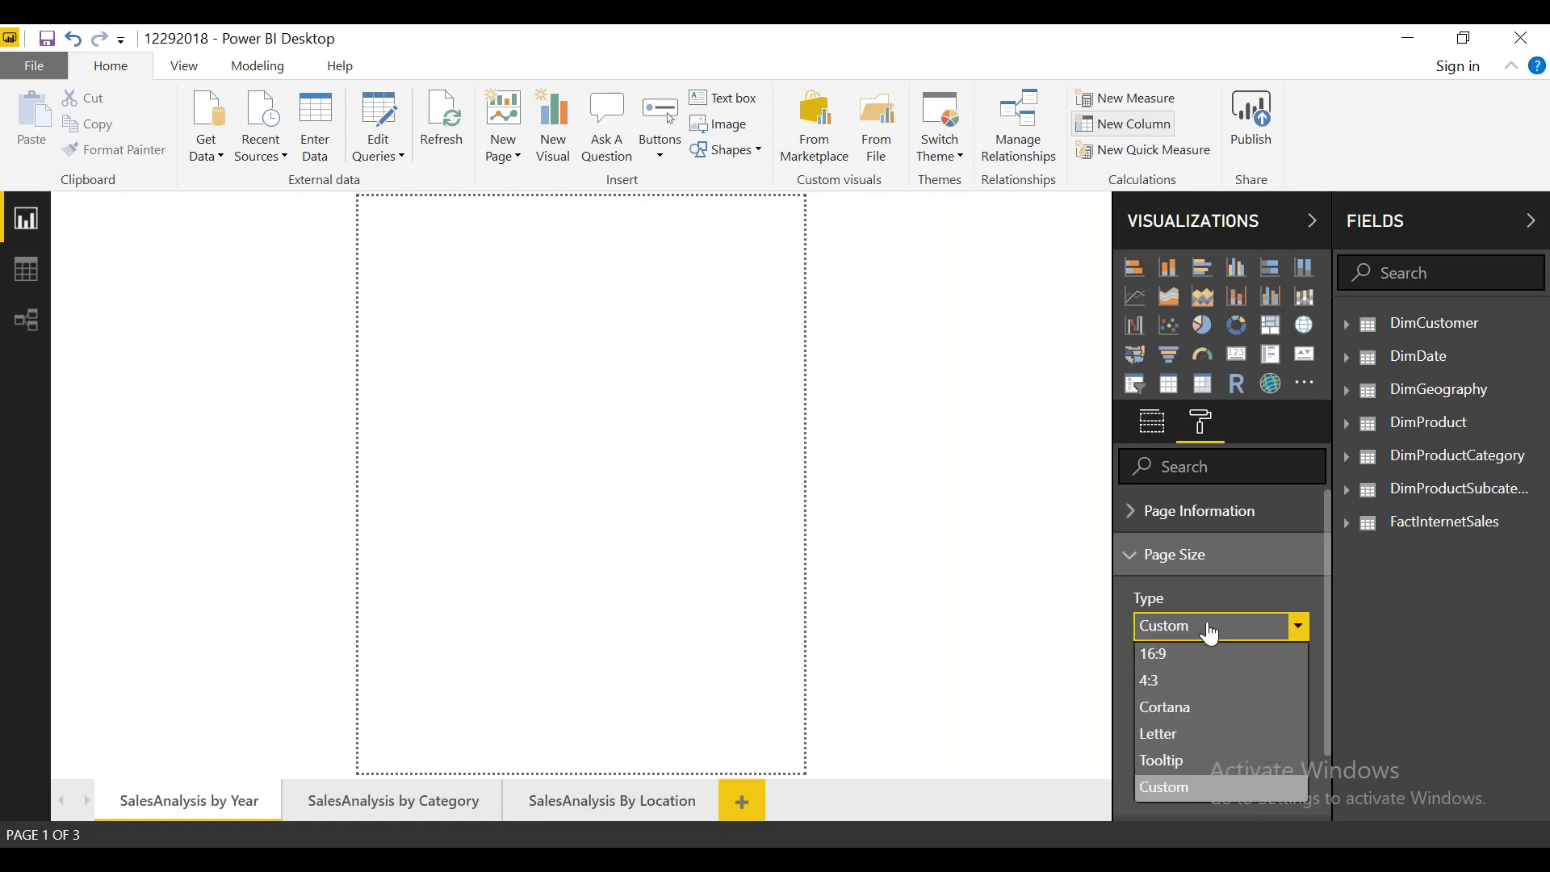
left_click(1172, 662)
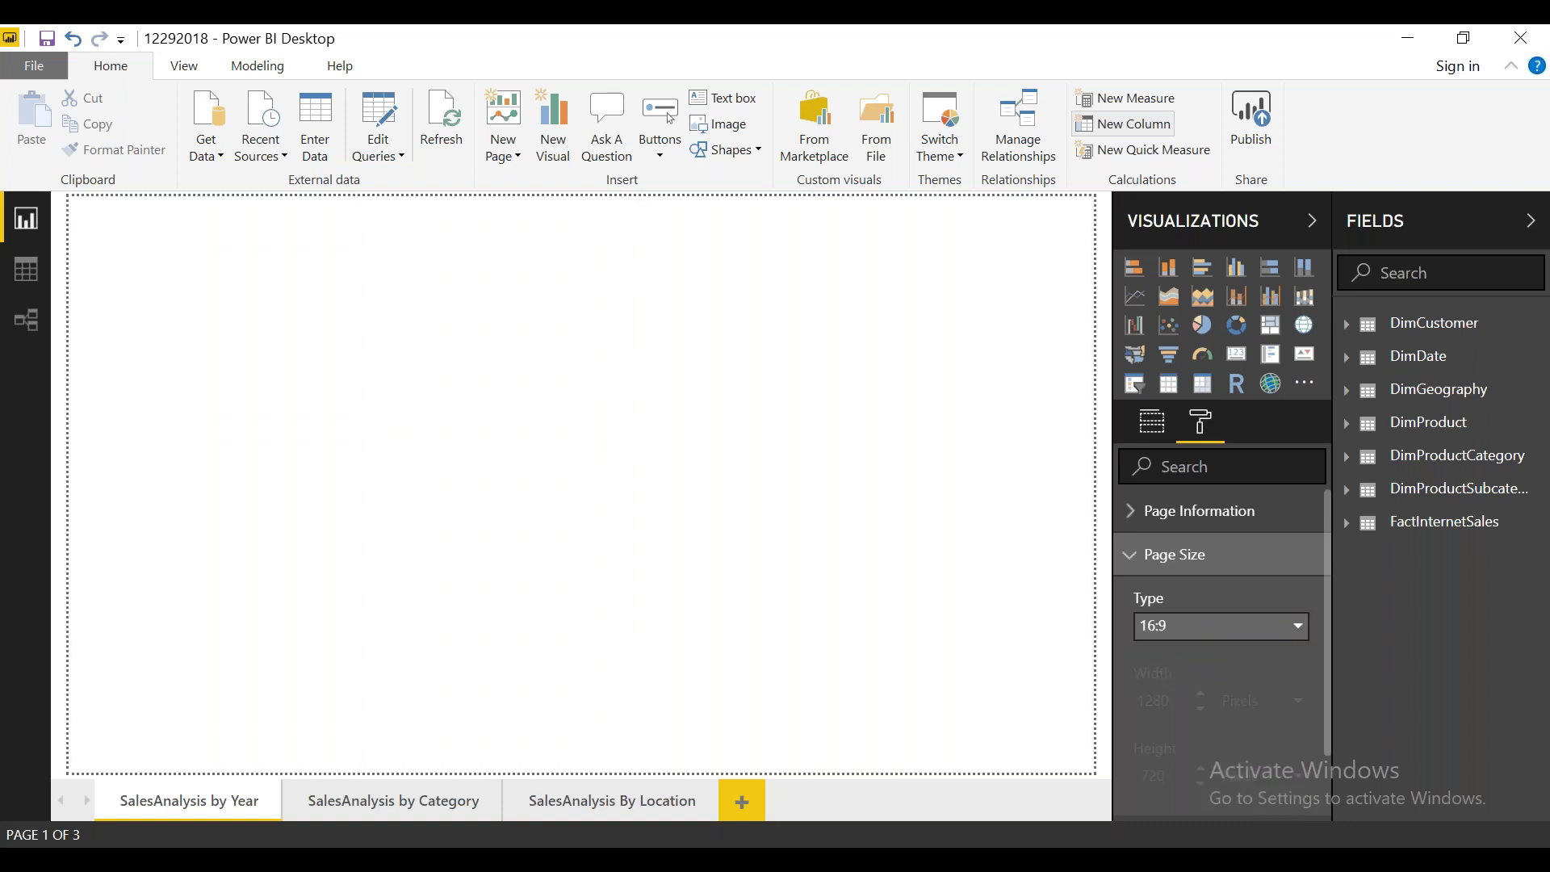
left_click(1135, 557)
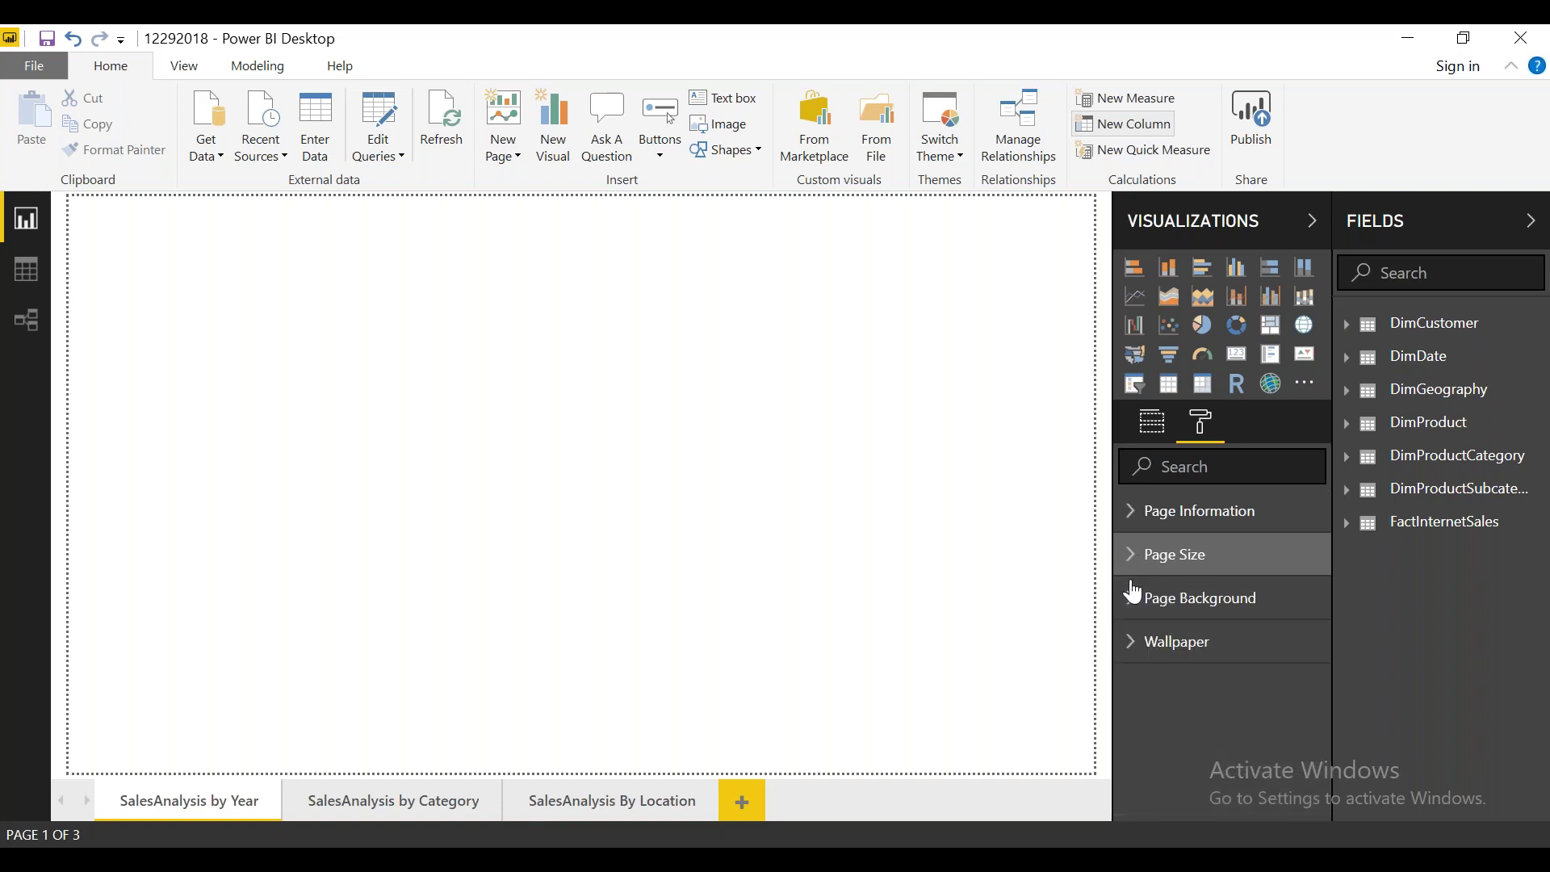
Step: Set the page background transparency to 0% and try black before changing the background color to light teal
left_click(1134, 601)
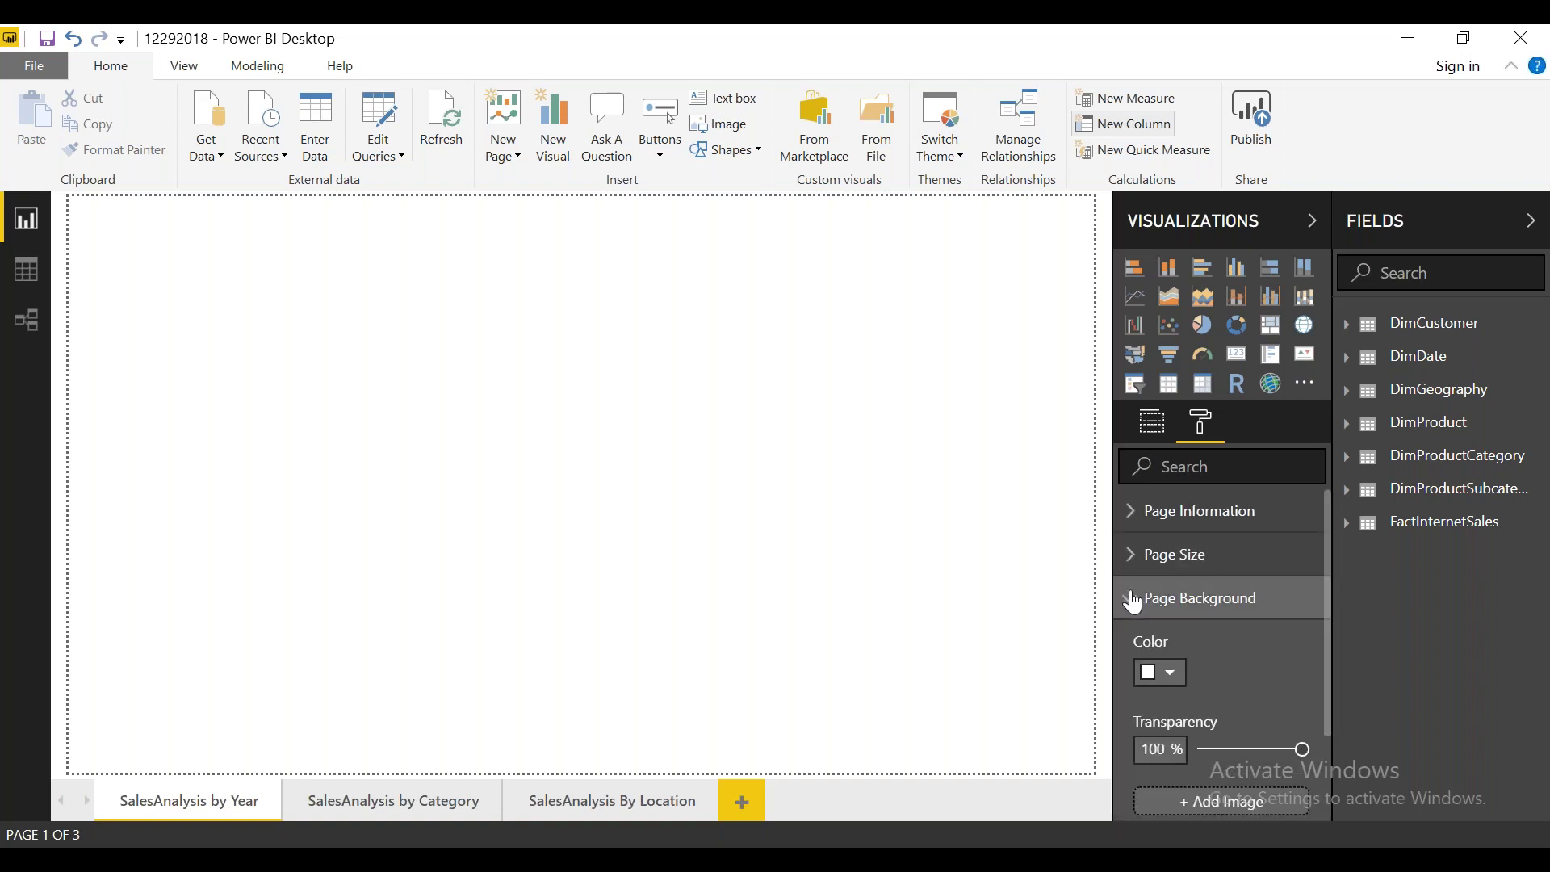
left_click(1173, 679)
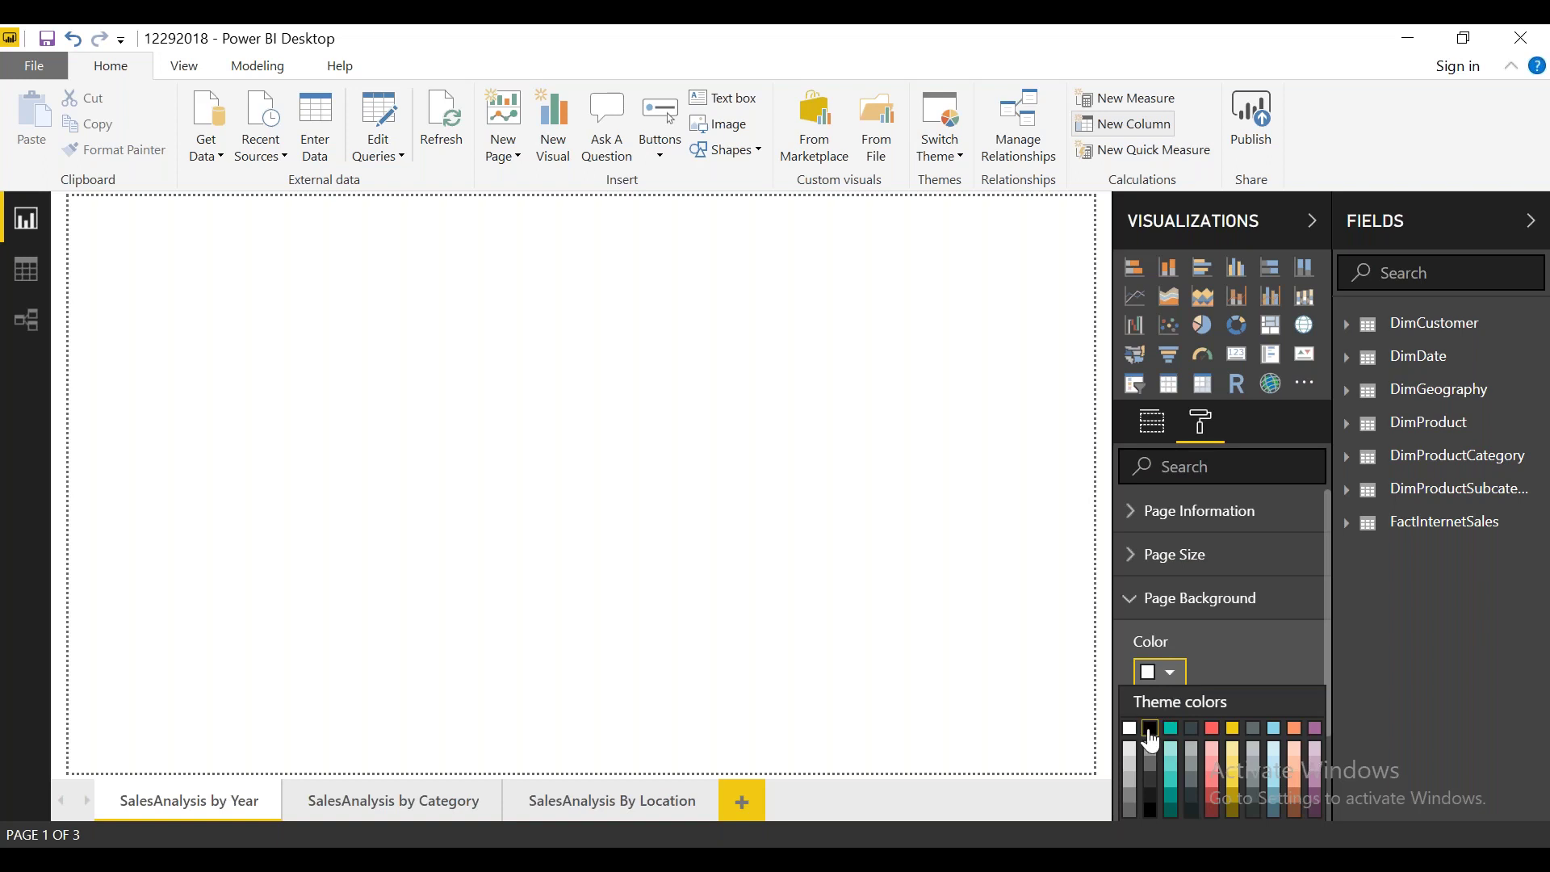
left_click(1149, 729)
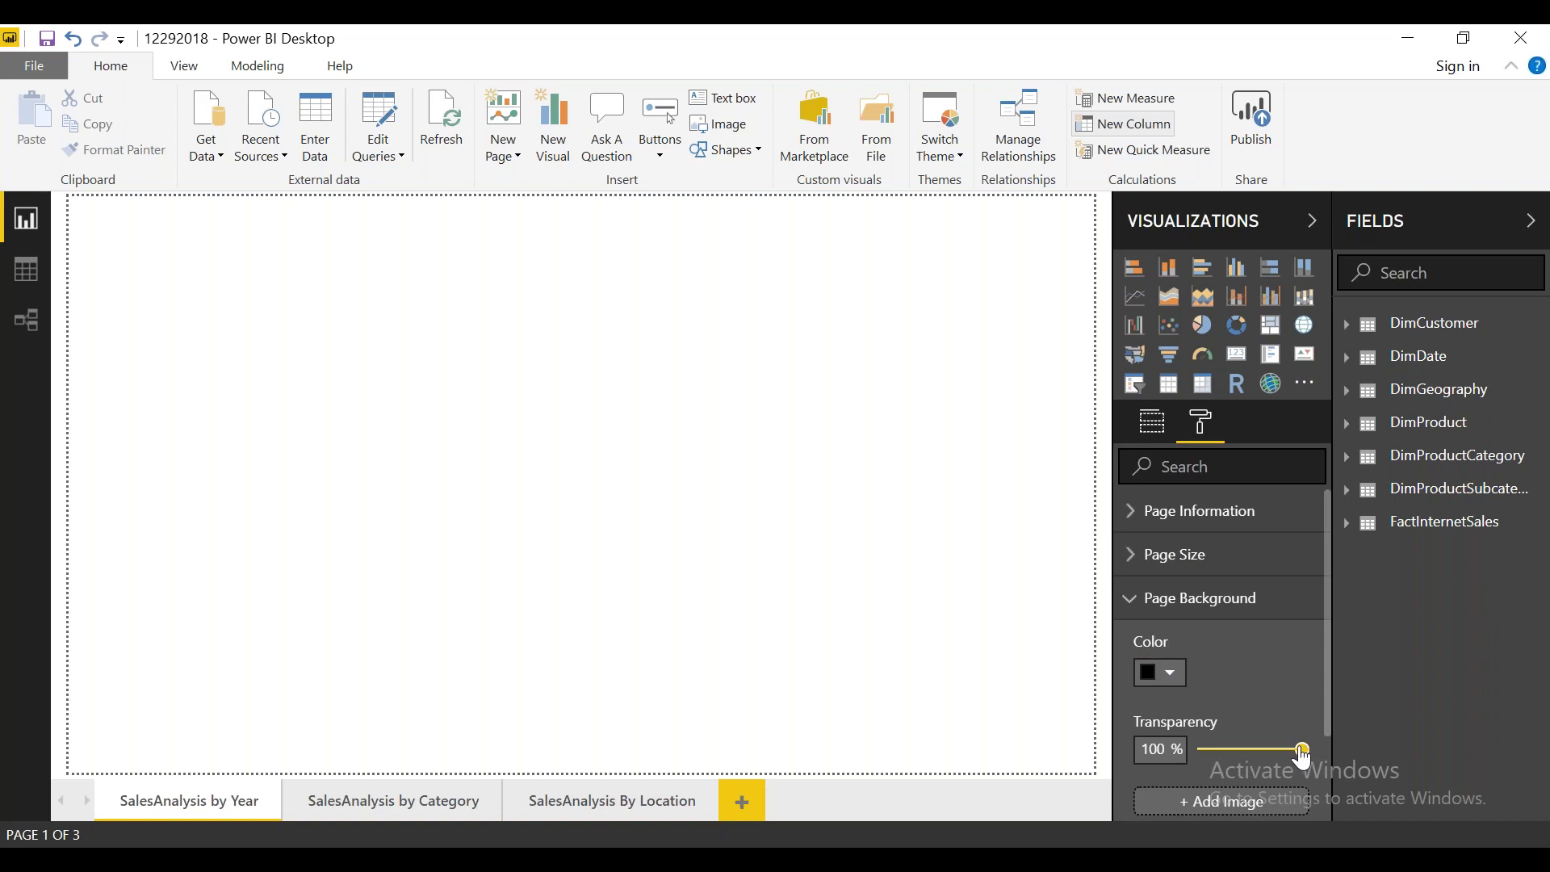
left_click_drag(1304, 758, 1194, 751)
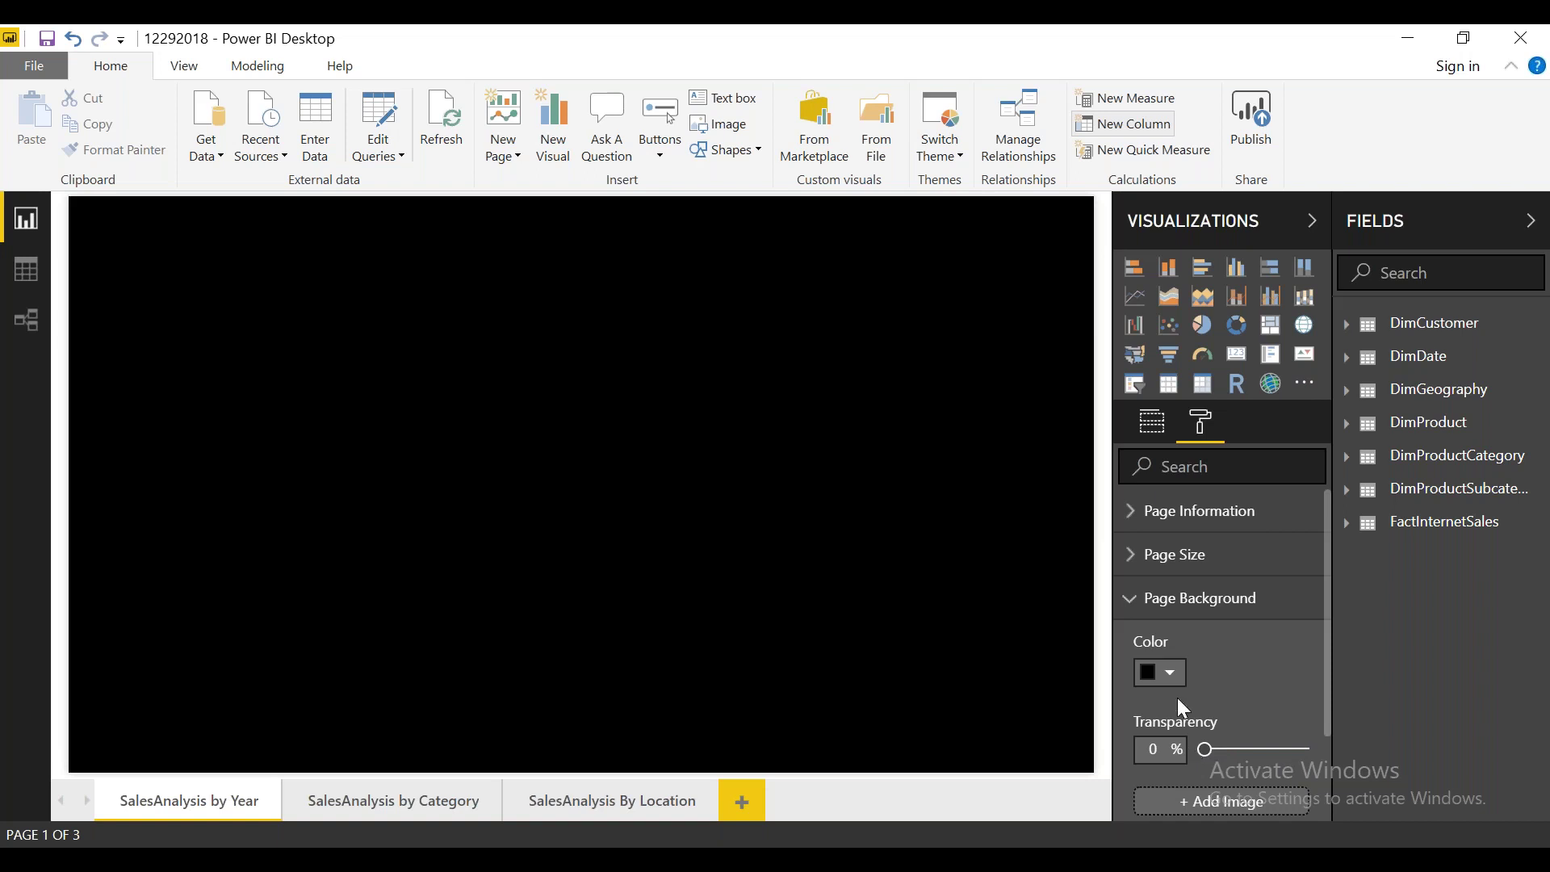
left_click(1162, 674)
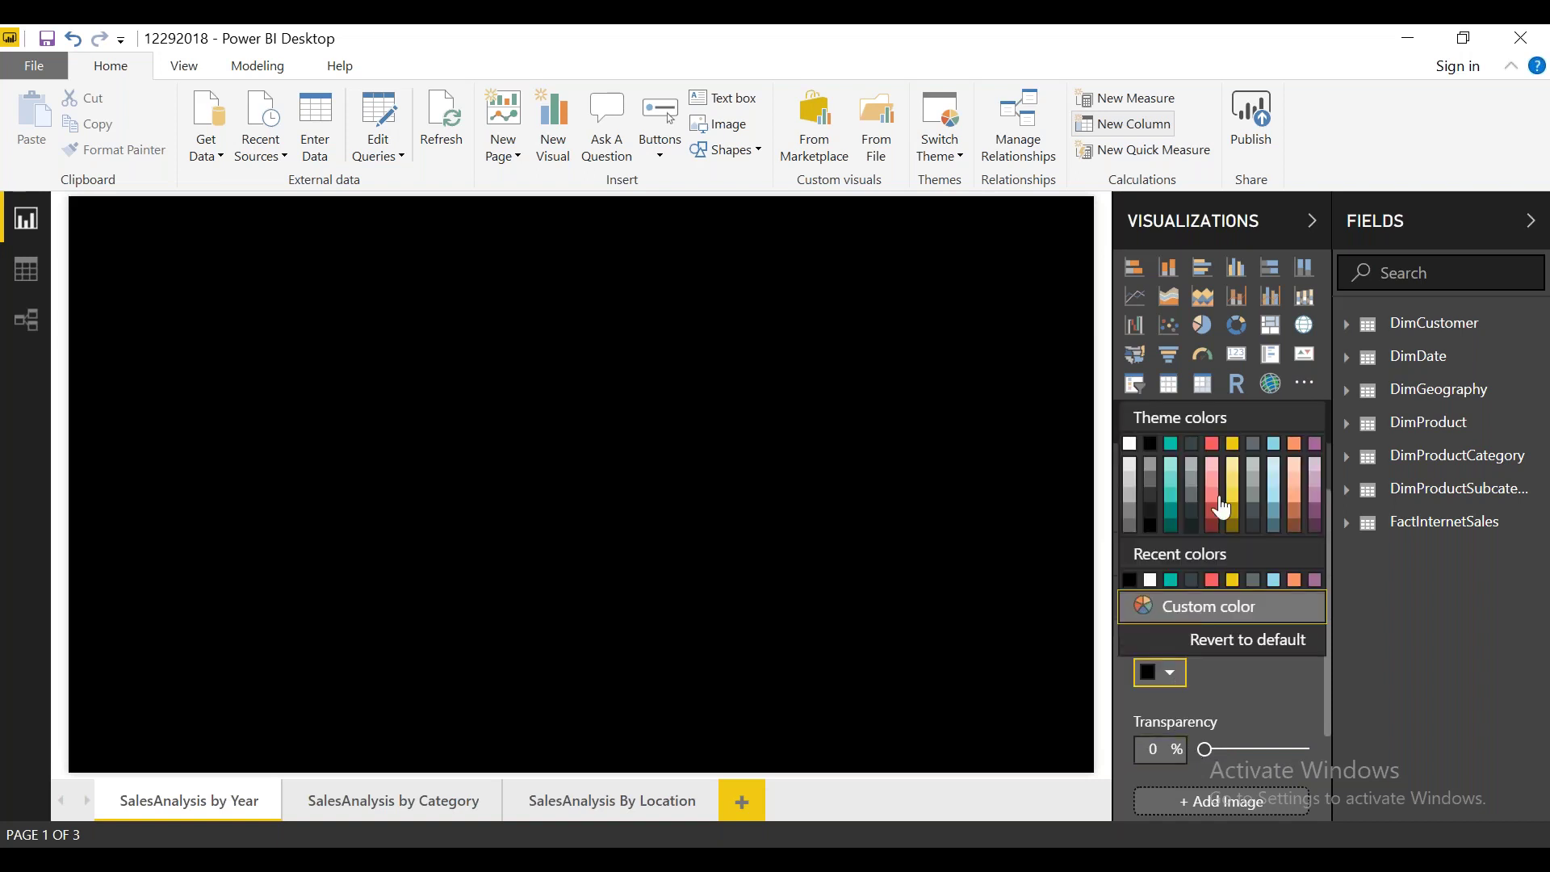
left_click(1171, 466)
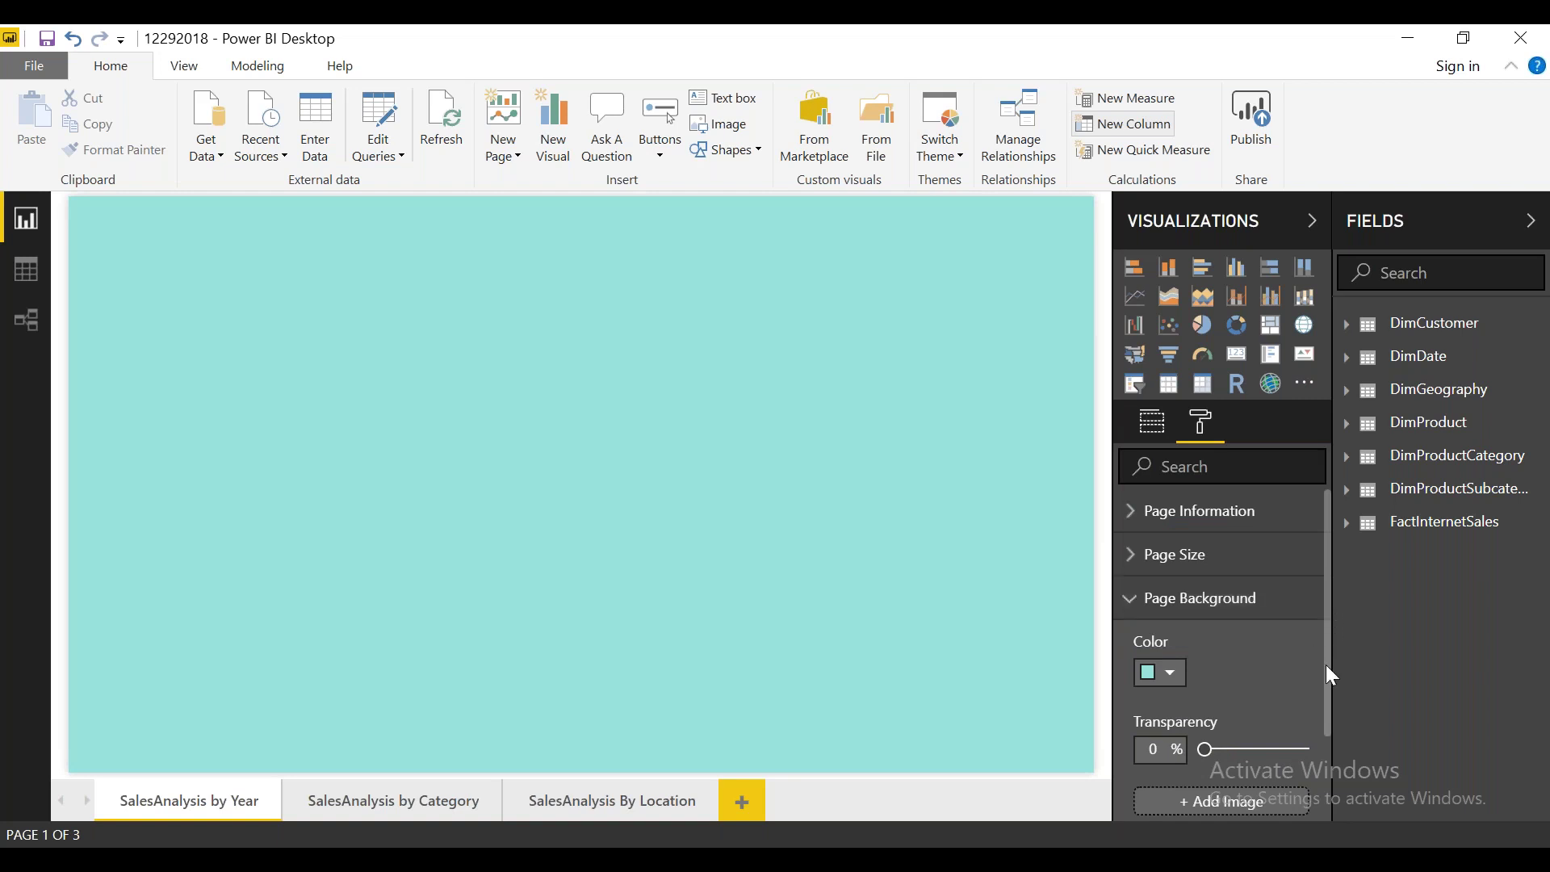
Step: Add 1CLOUDCOMPUTING.PNG from the TRA folder as the page background image and return to the SalesAnalysis by Year page
scroll(1327, 666, "down", 2)
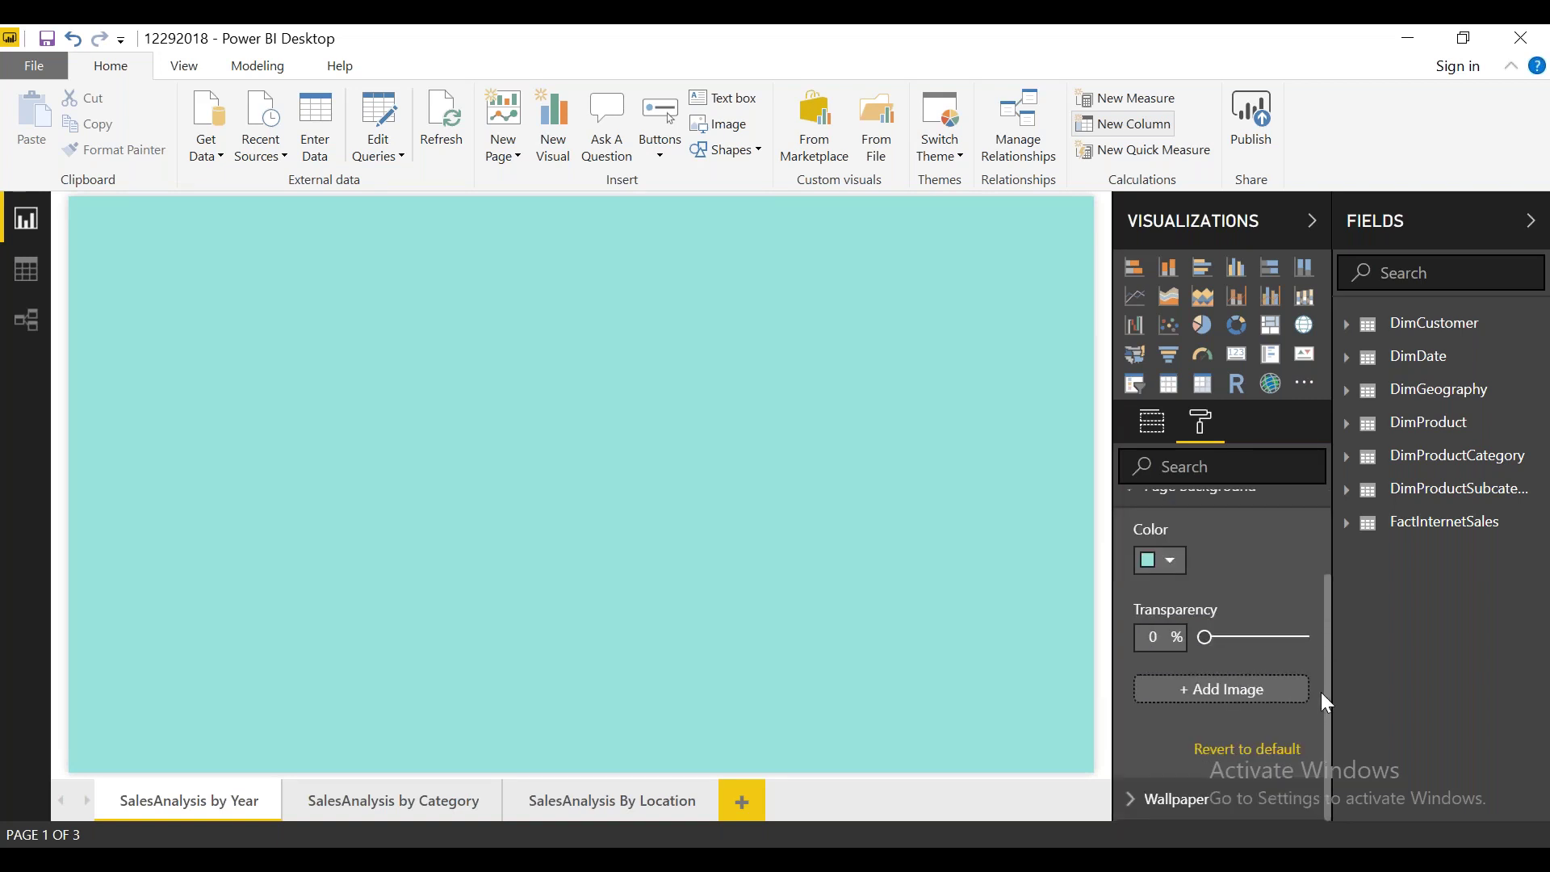
left_click(1235, 691)
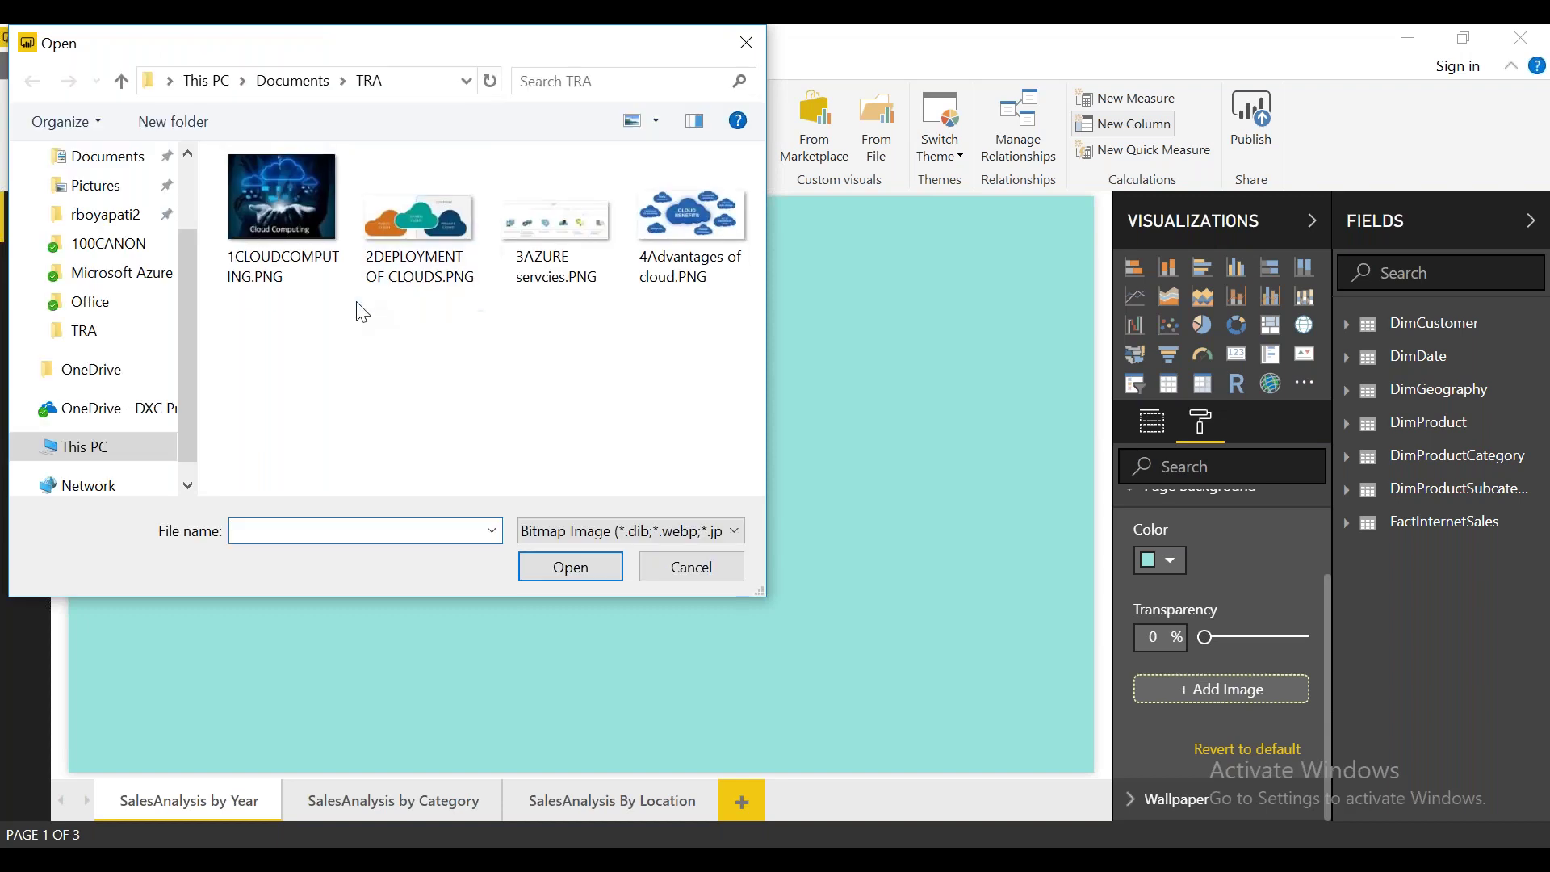
left_click(298, 207)
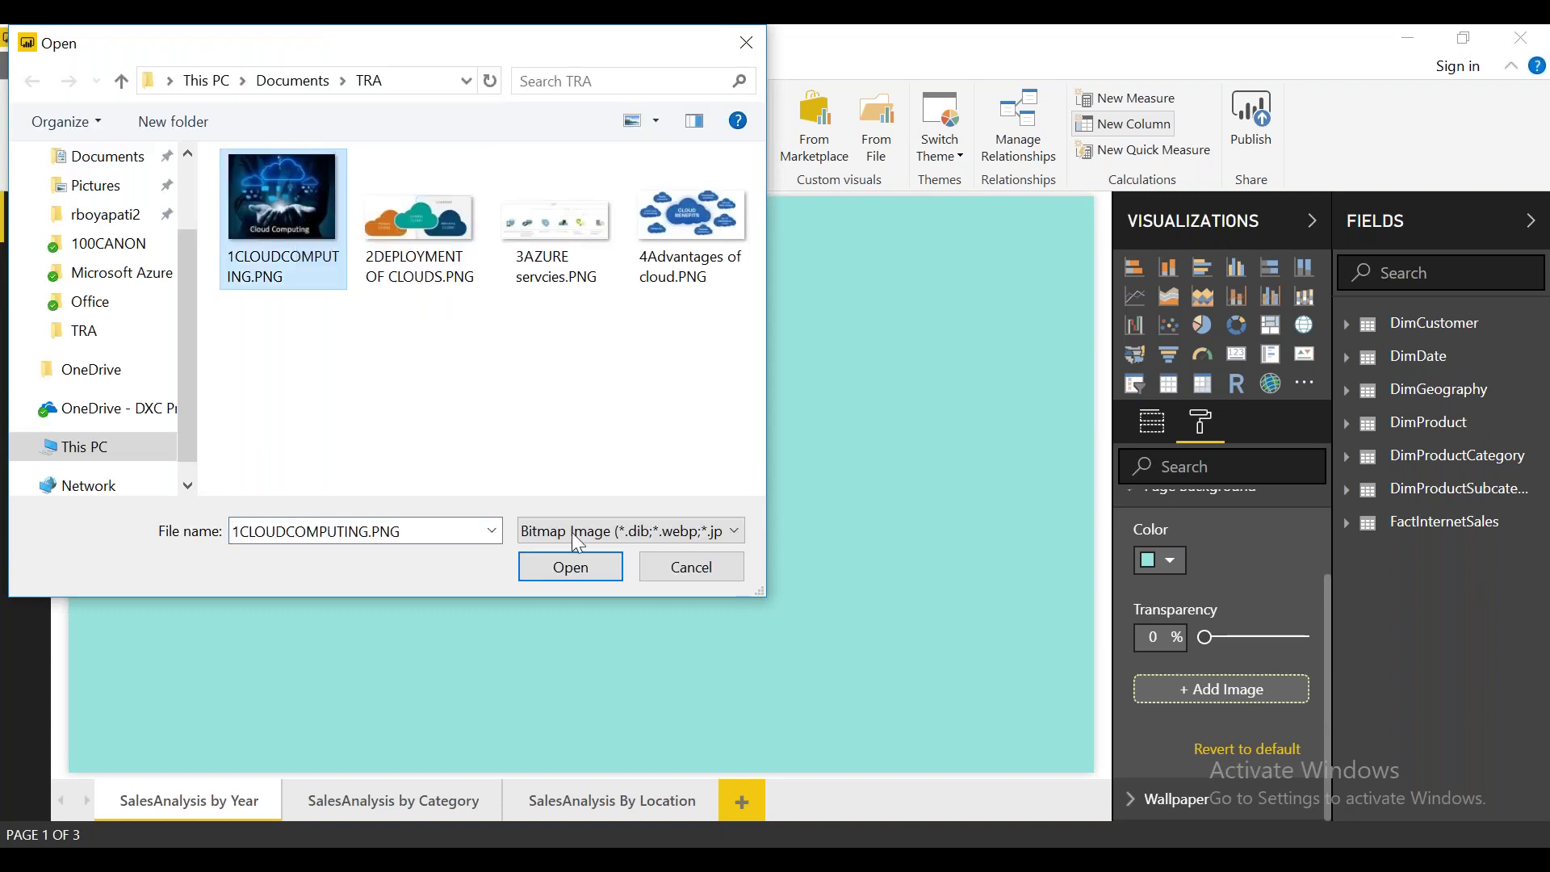
left_click(592, 579)
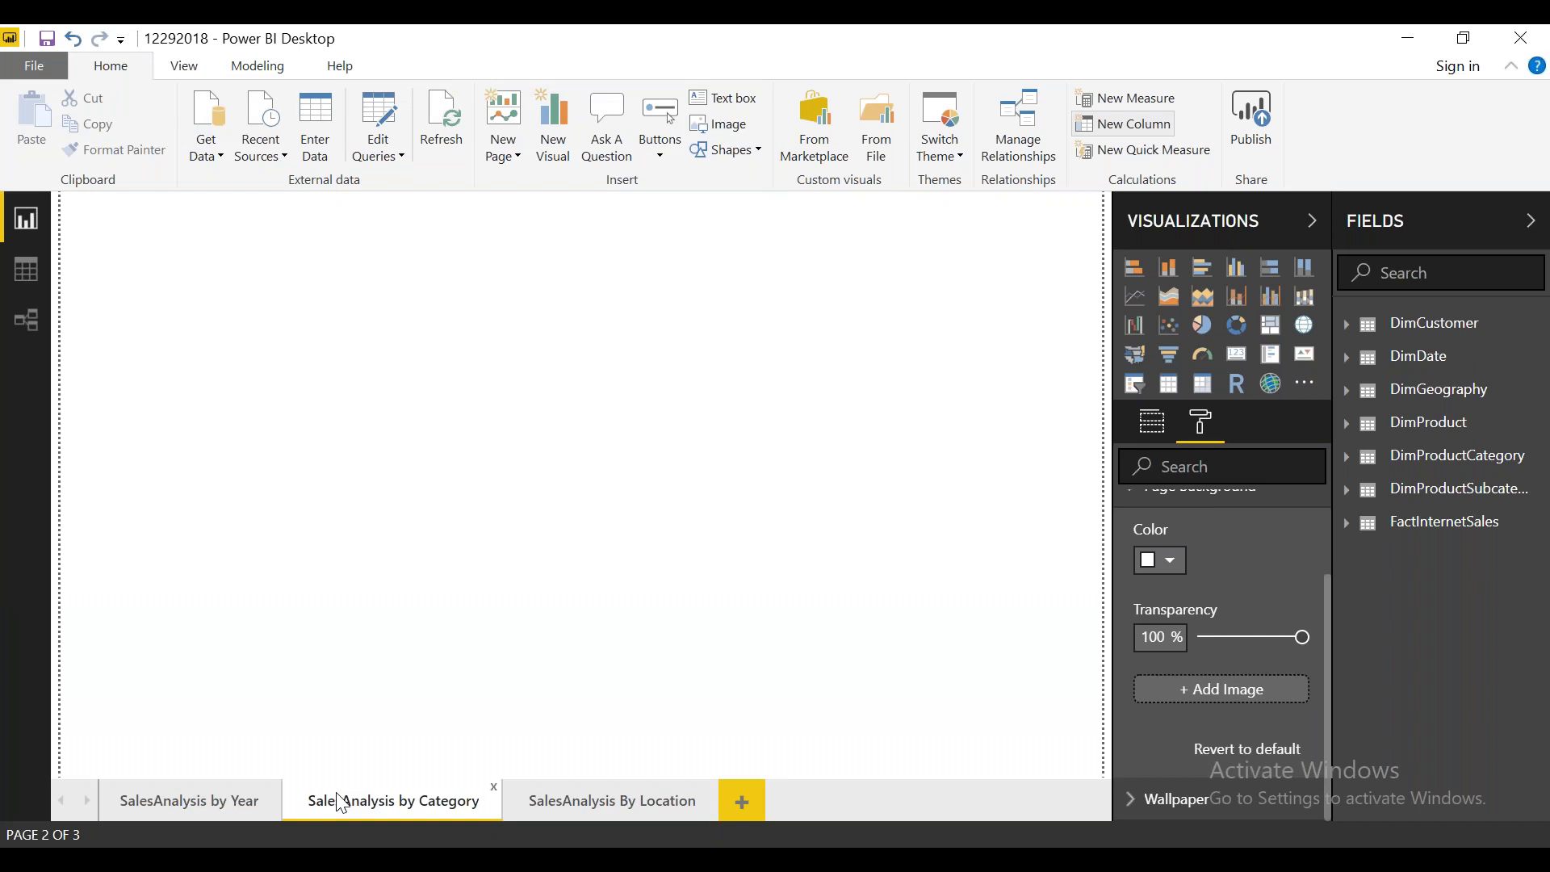
left_click(179, 801)
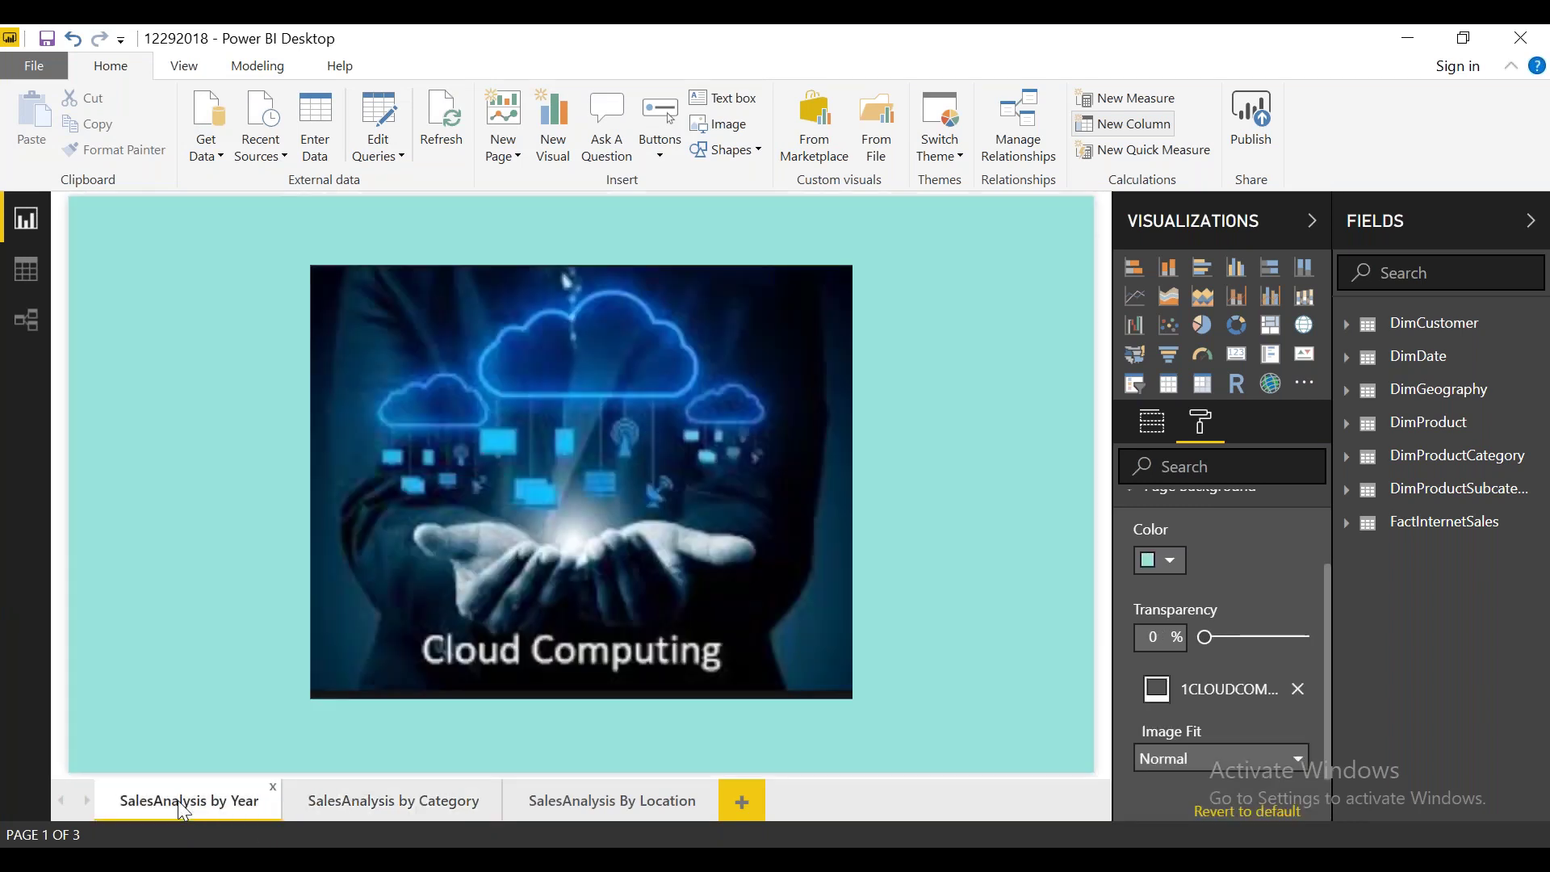
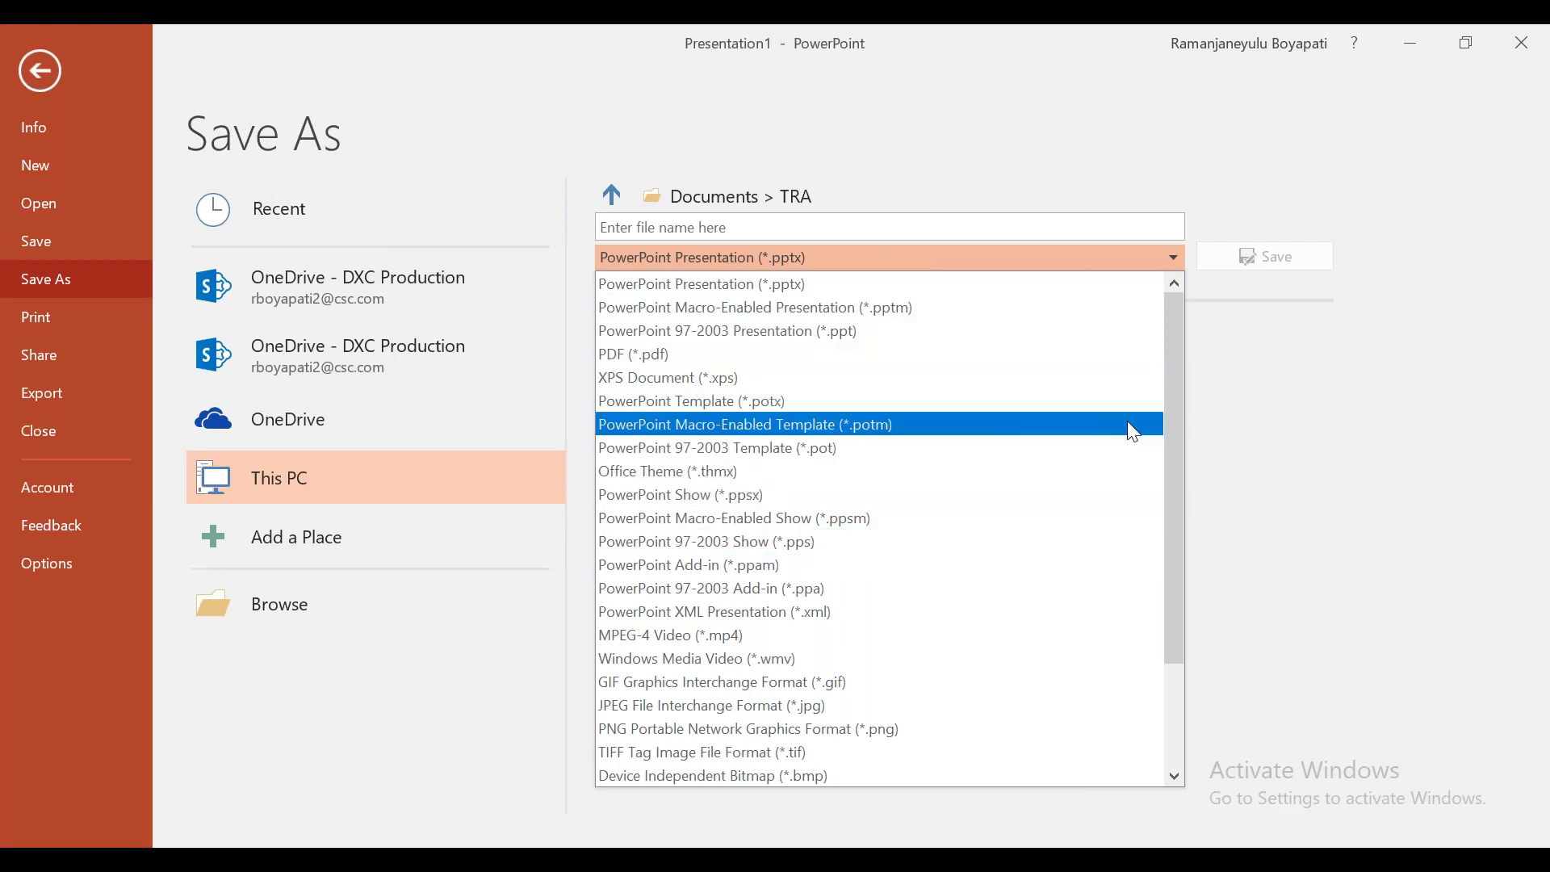
Step: Export only the current slide as a JPEG image named Trainingpowerbi in the Documents > TRA folder
left_click_drag(1179, 496, 1174, 561)
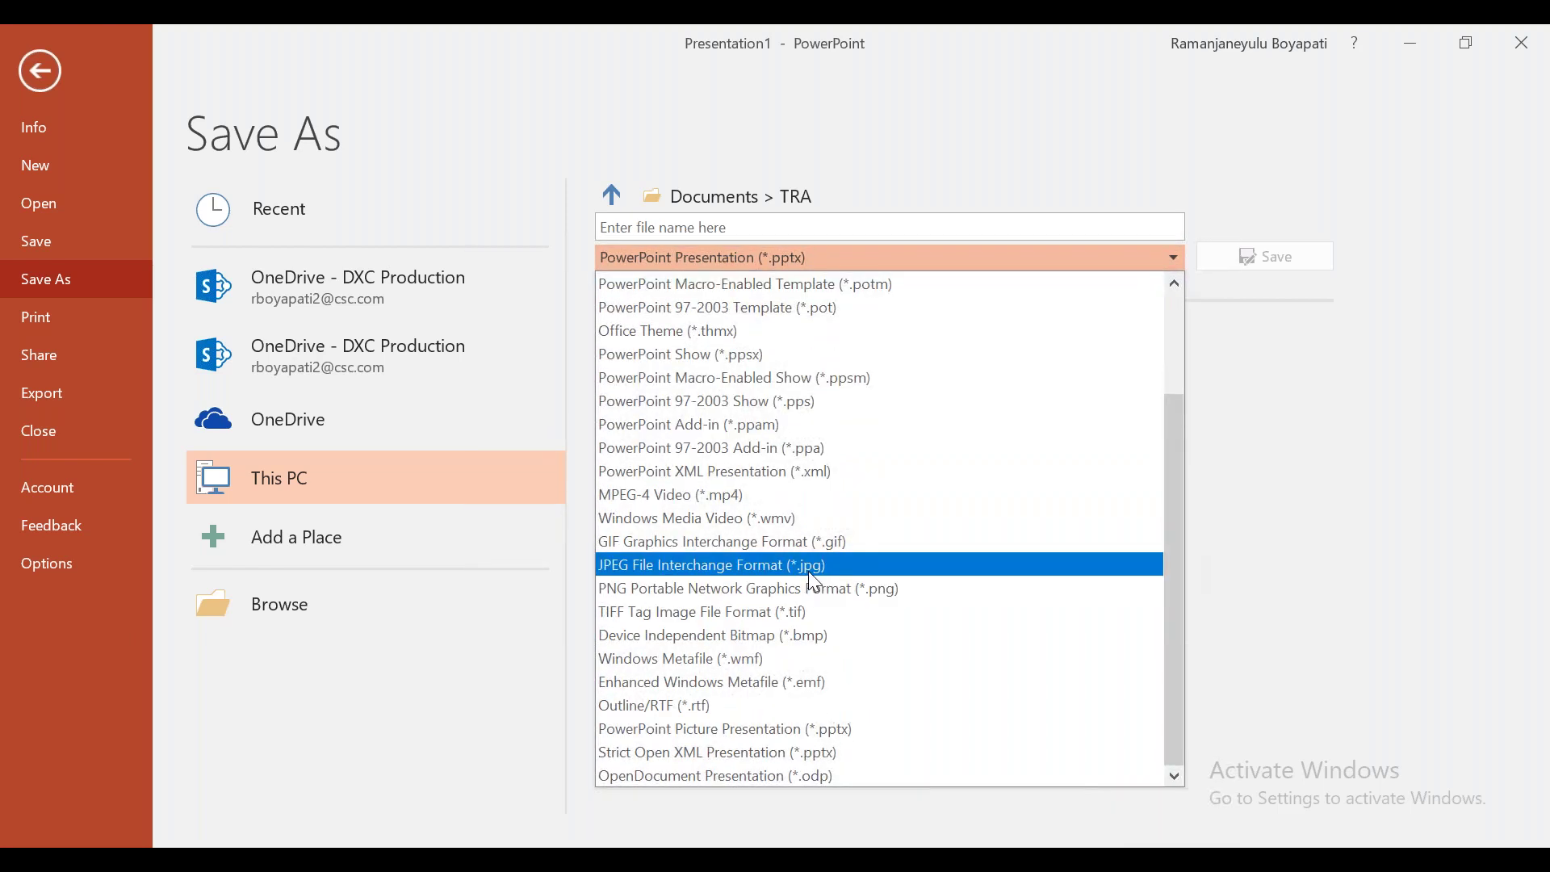
left_click(784, 565)
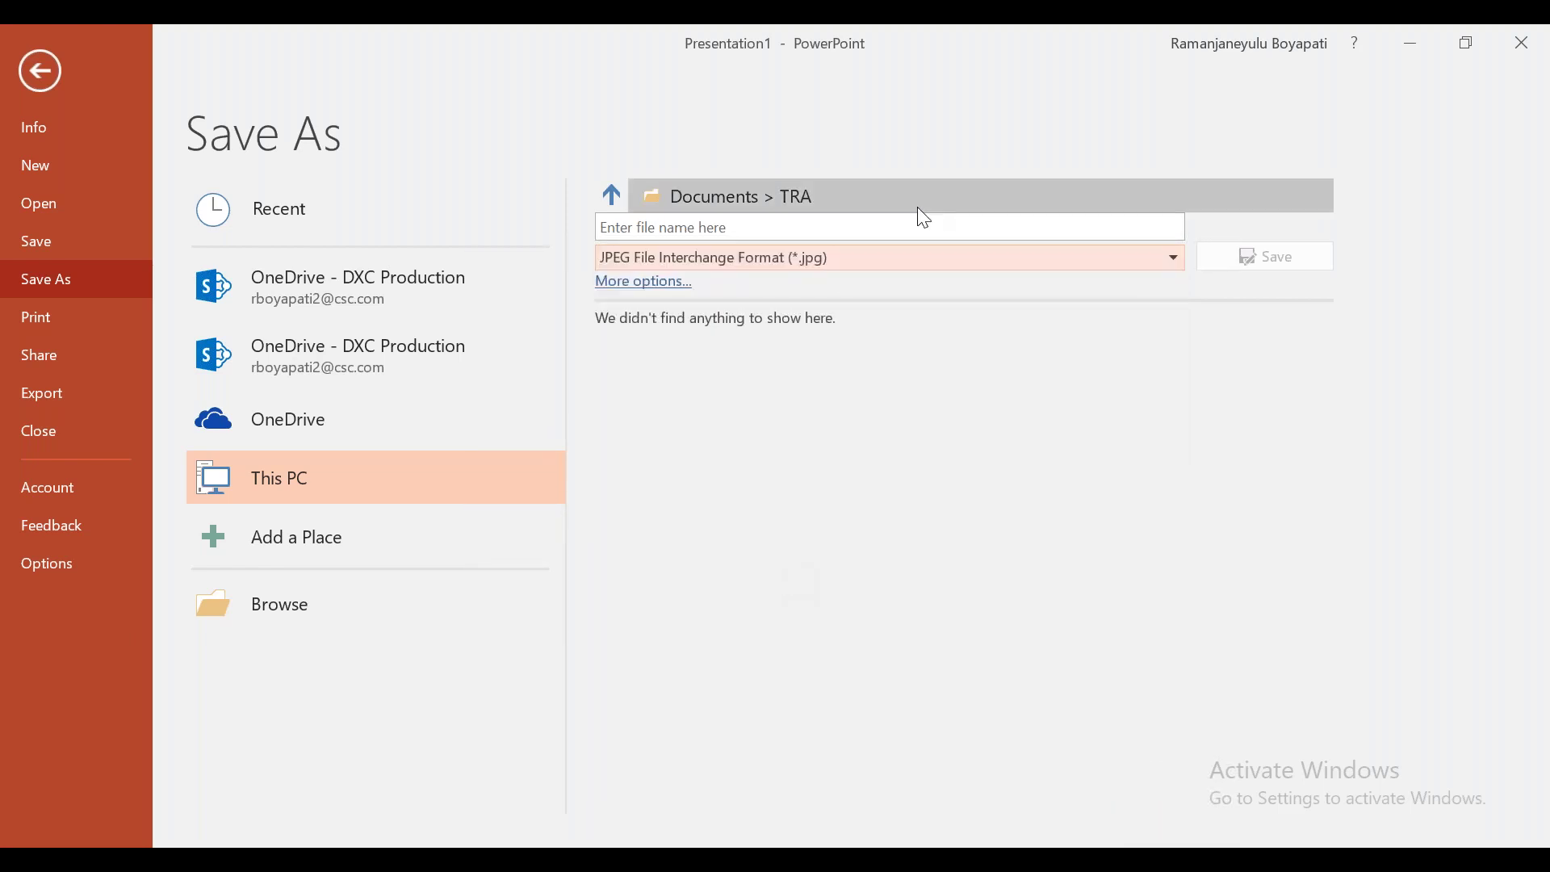
left_click(739, 226)
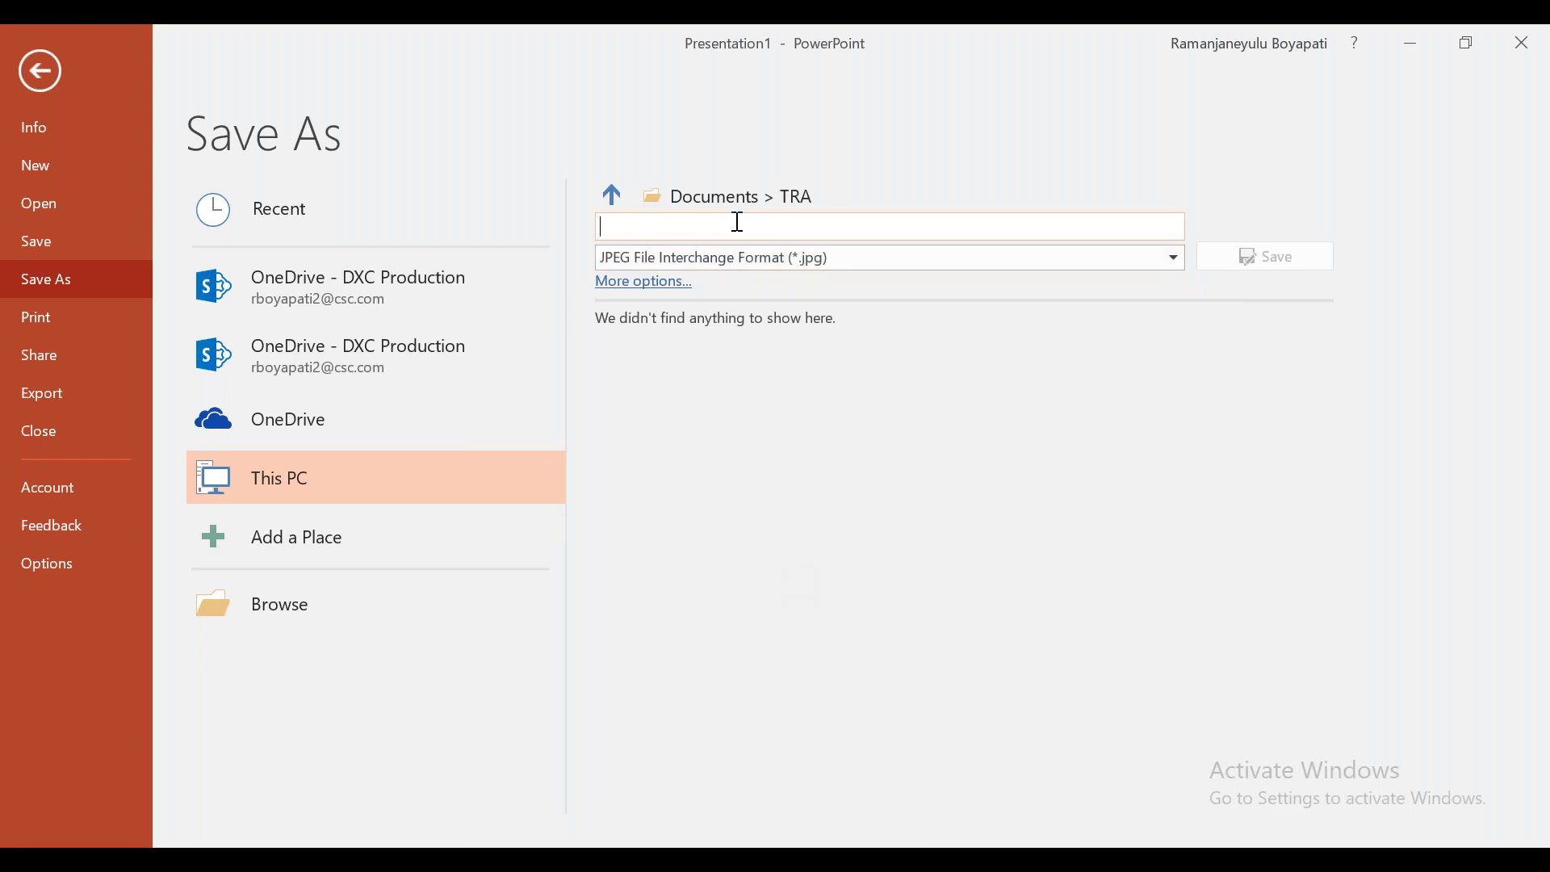
type("Training")
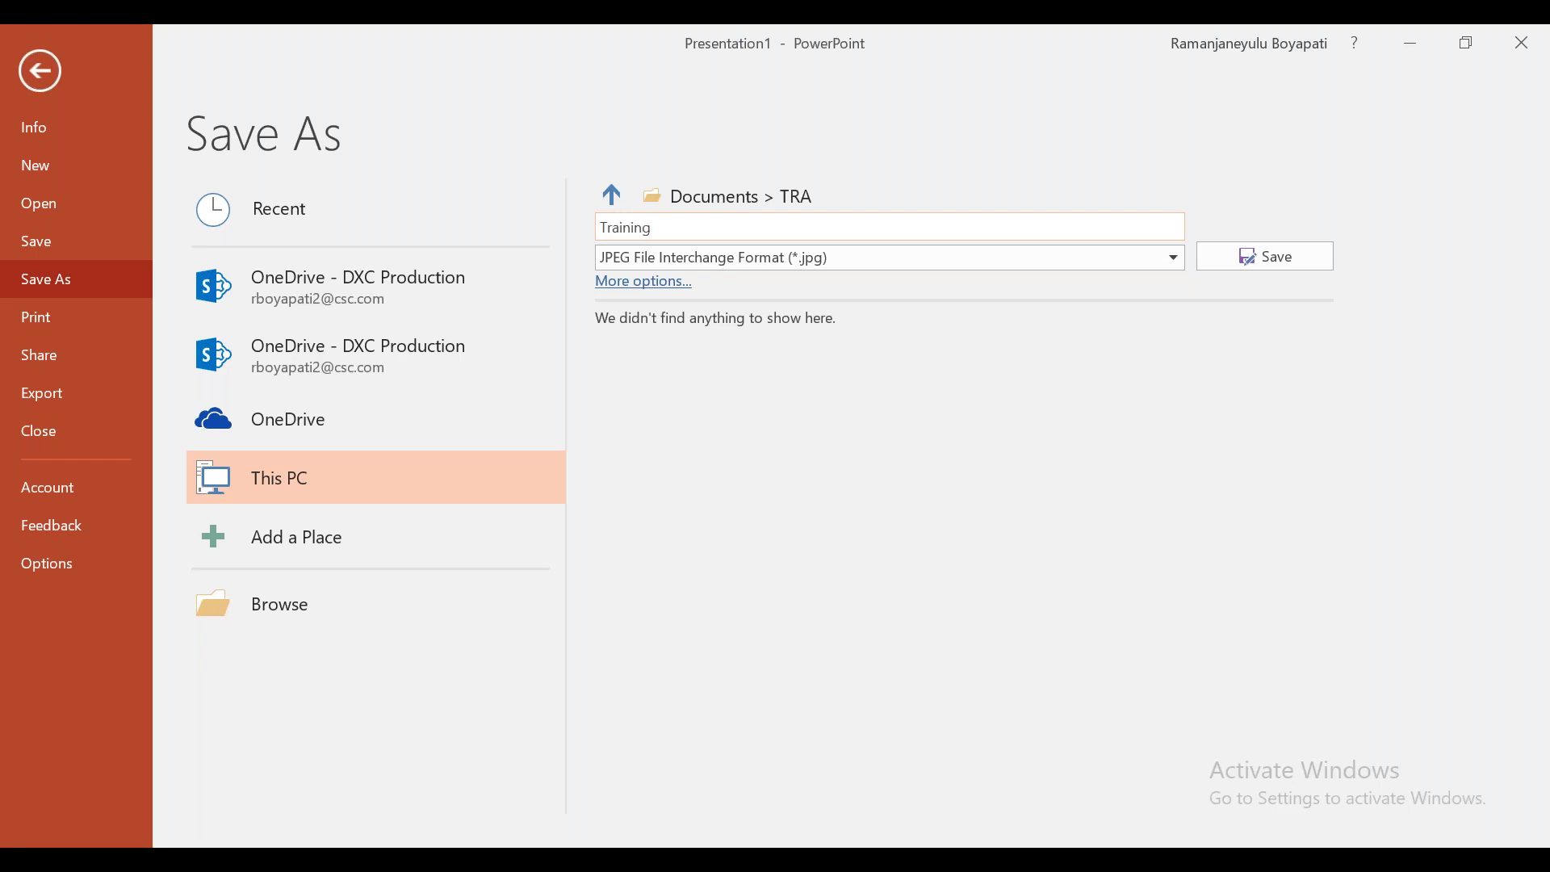
type("powerbi")
left_click(1289, 250)
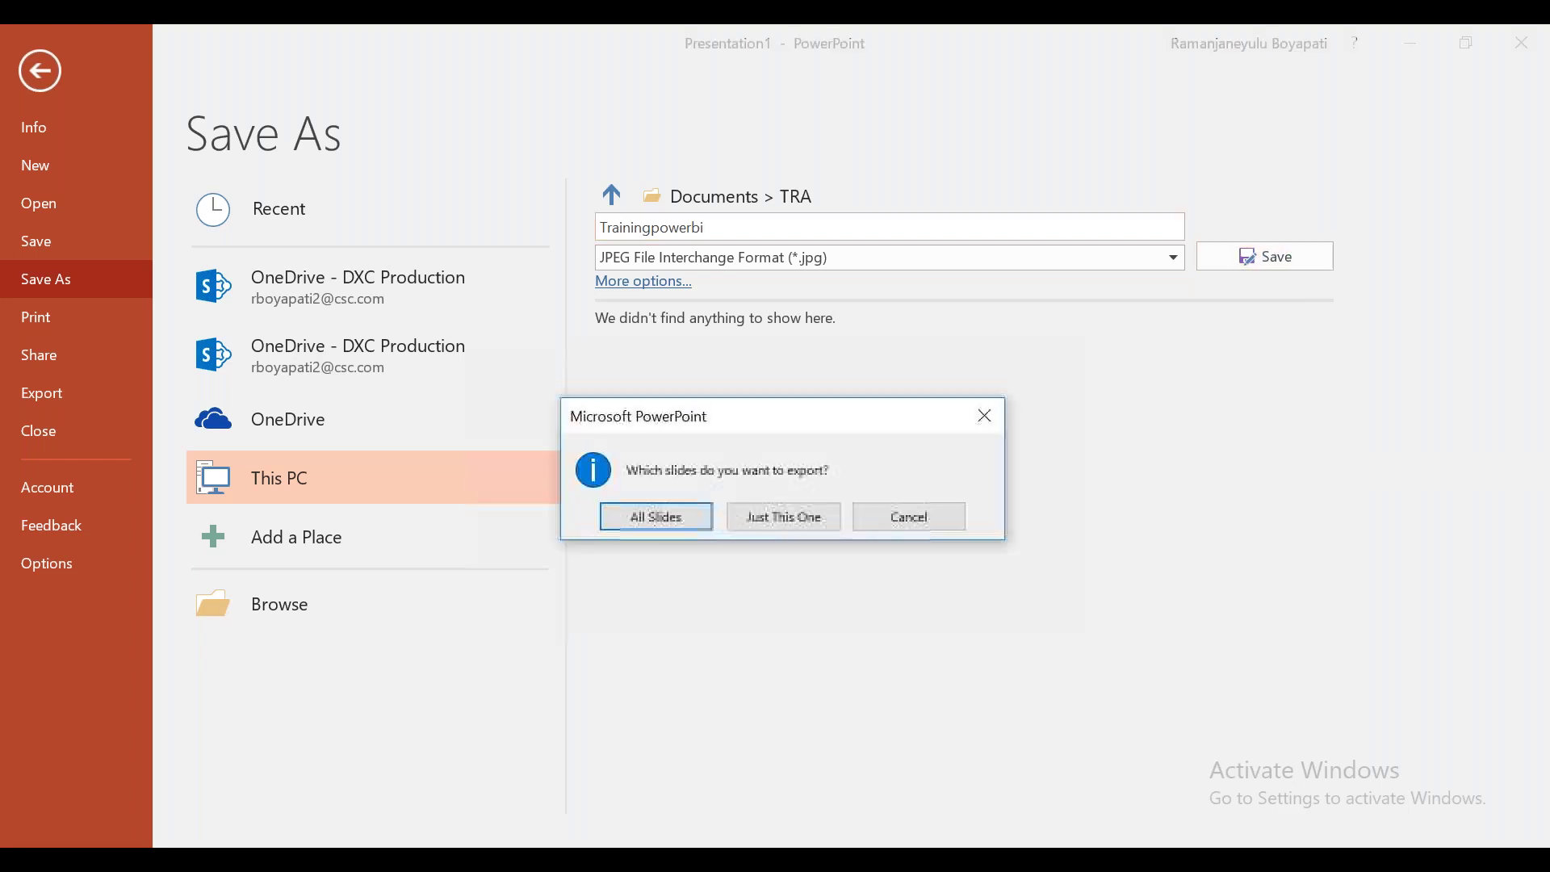
left_click(735, 526)
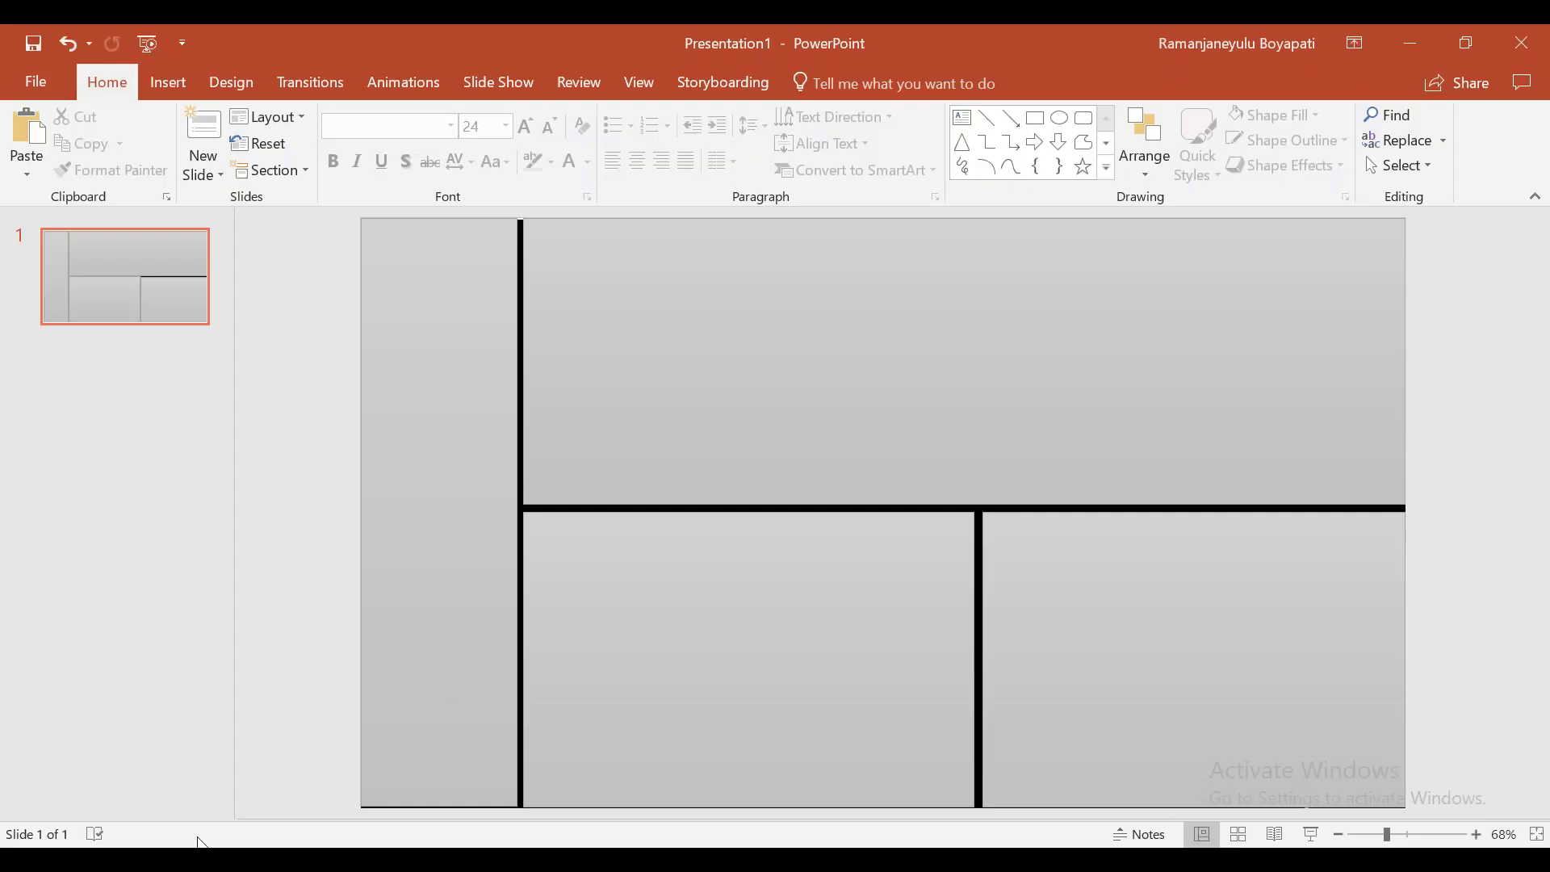
Step: Switch to the TRA folder in File Explorer and preview the exported Trainingpowerbi.jpg, closing the preview when done
mouse_move(259, 860)
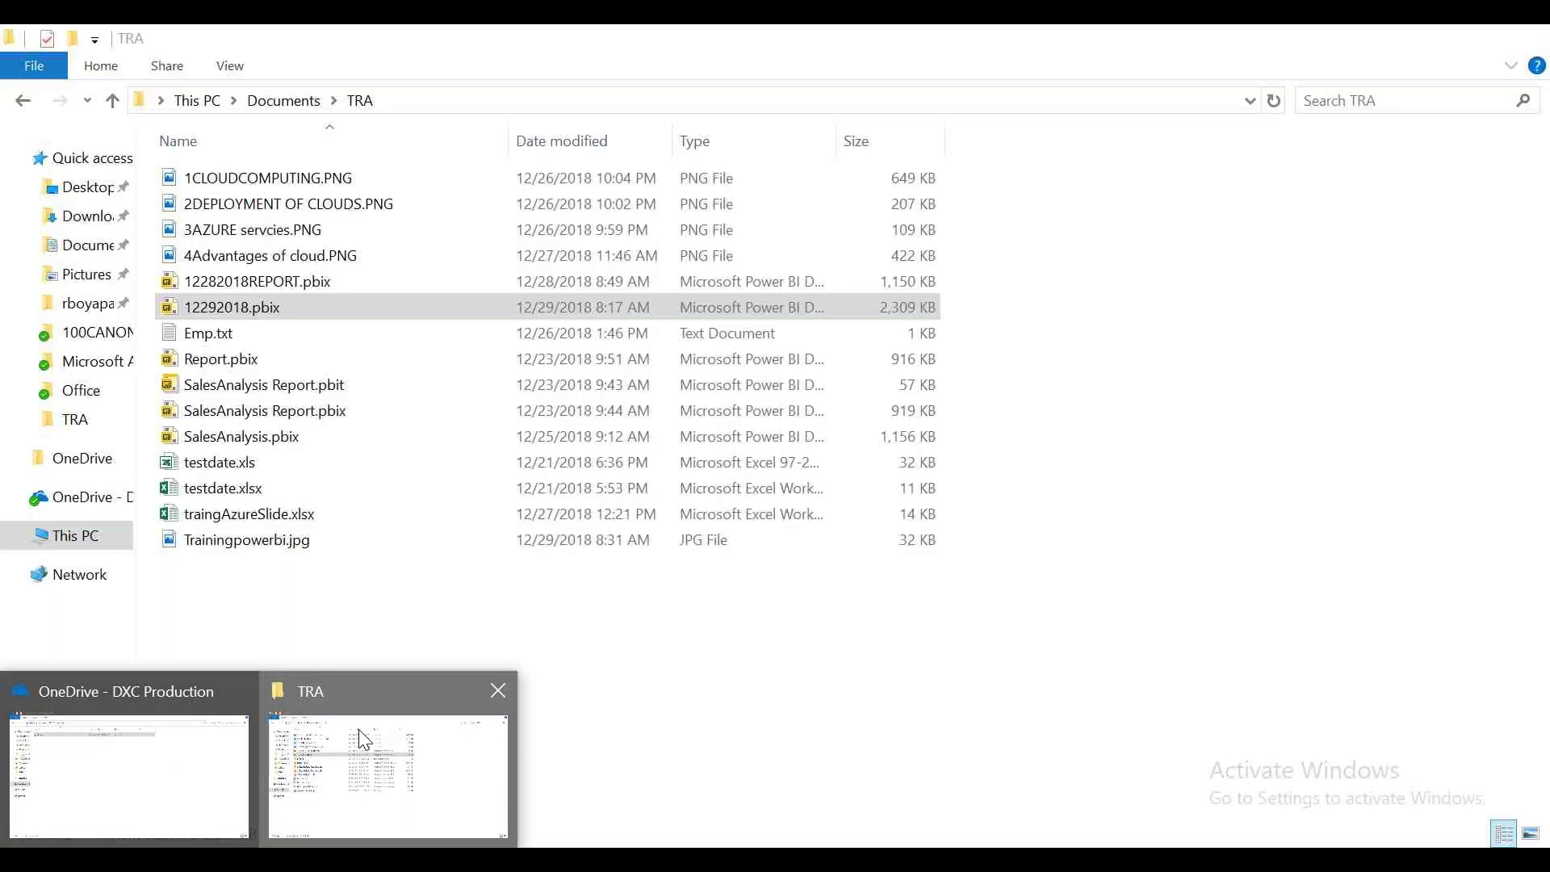
left_click(365, 740)
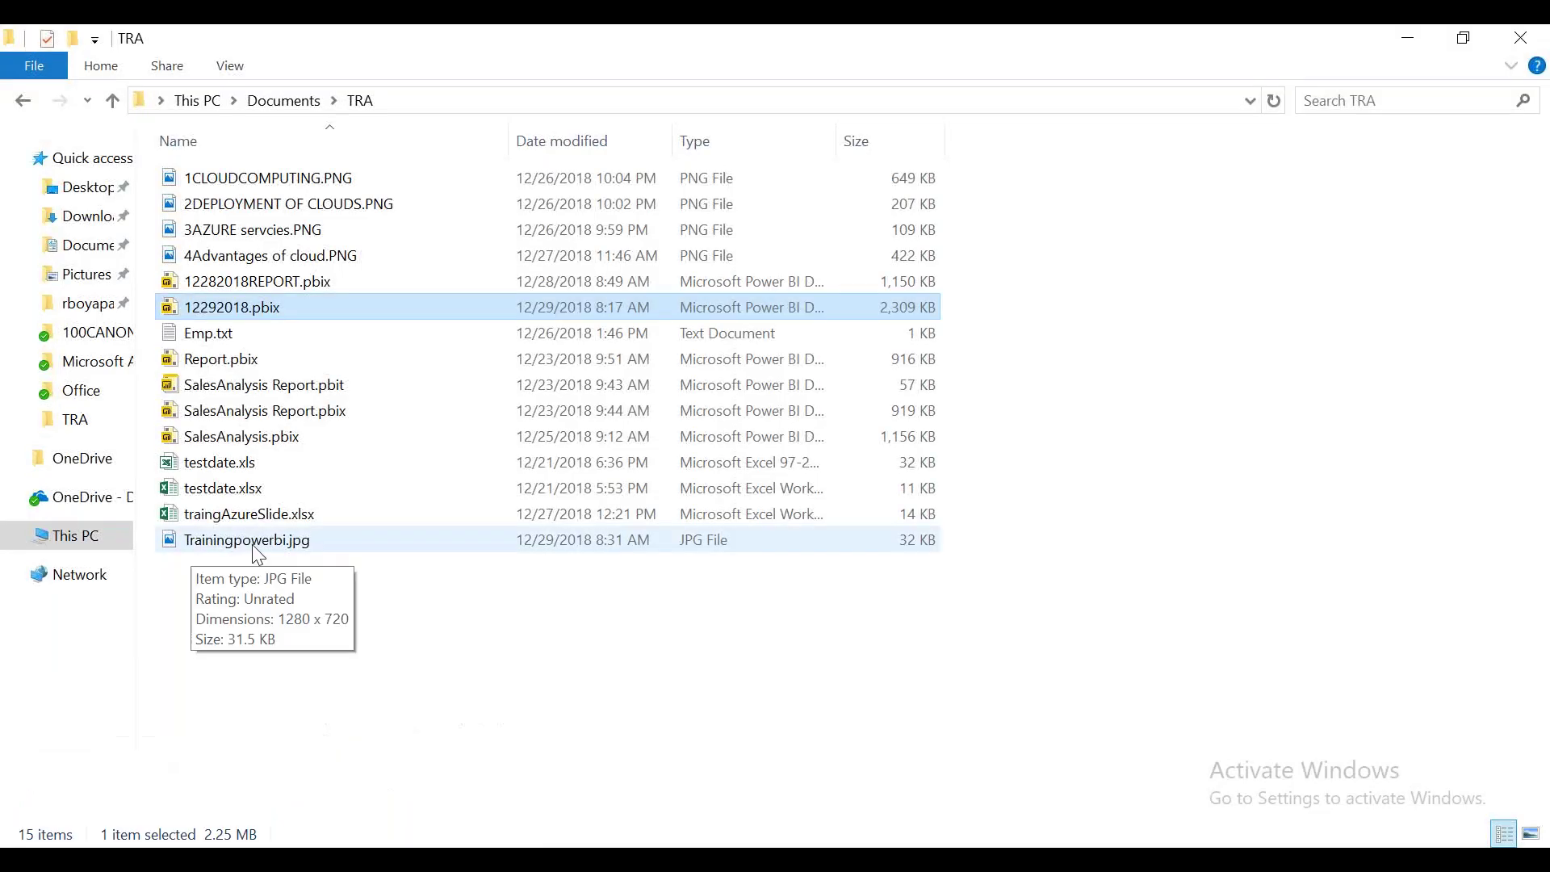
left_click(257, 549)
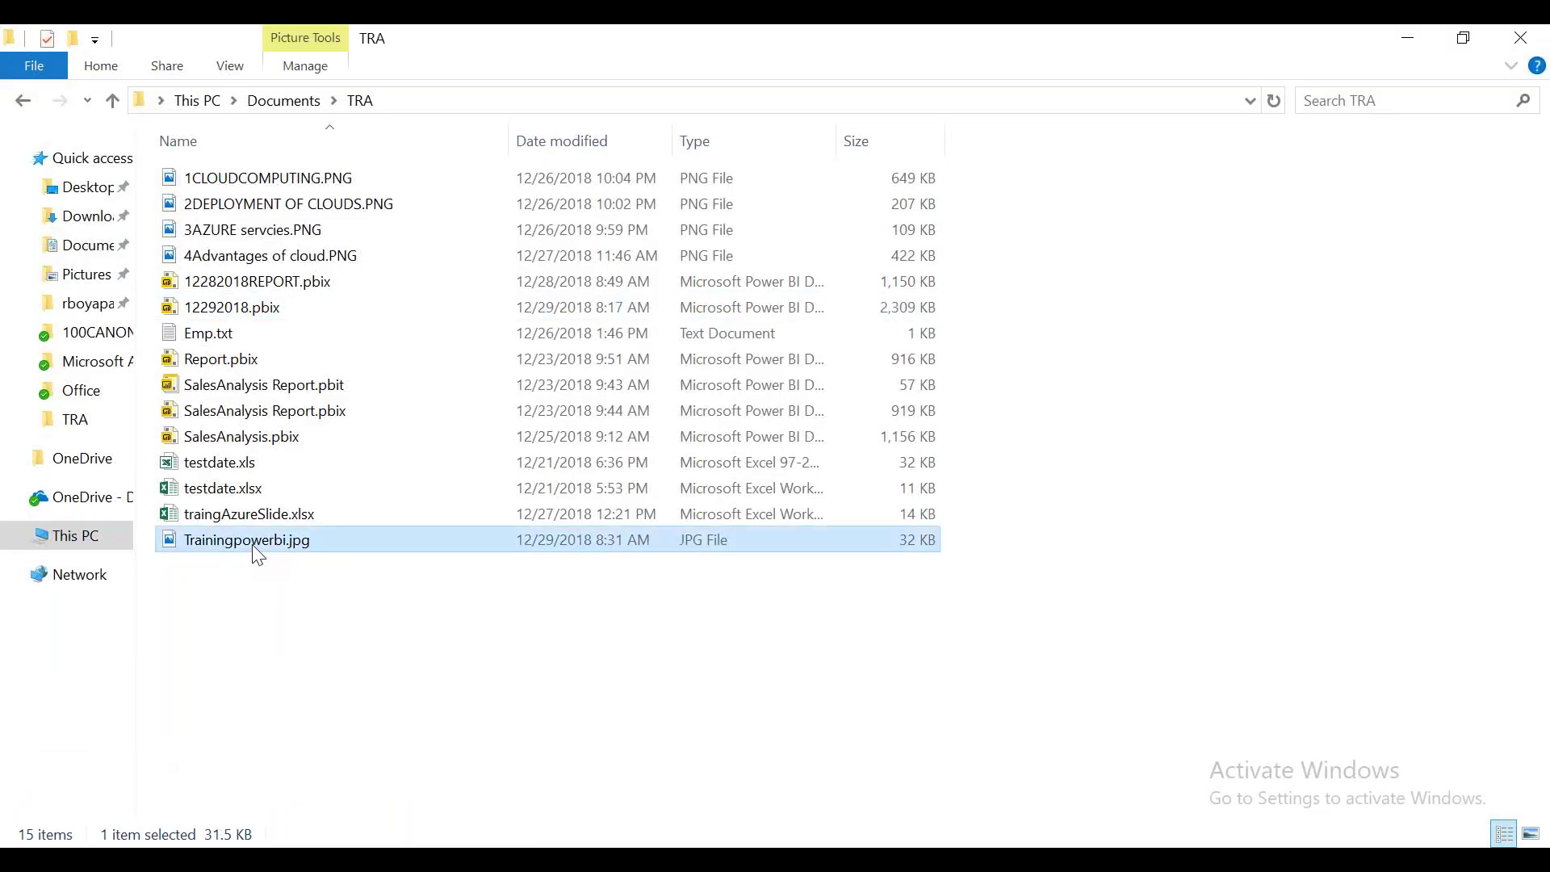
double_click(253, 548)
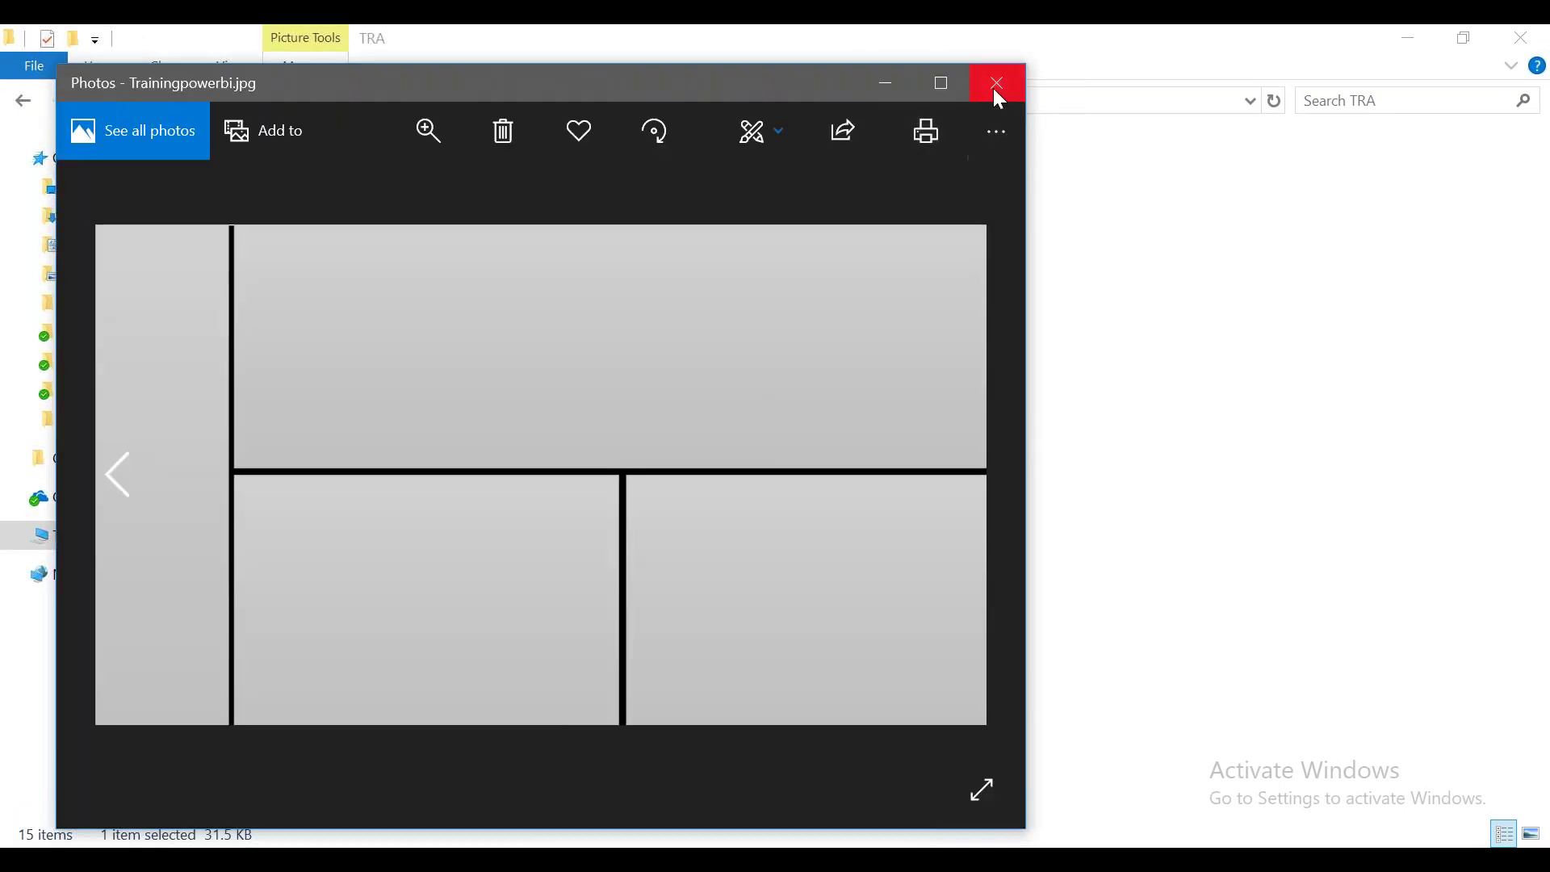
left_click(998, 88)
Step: Switch to Power BI Desktop and add Trainingpowerbi.jpg as the SalesAnalysis by Year page background with 0% transparency
left_click(586, 858)
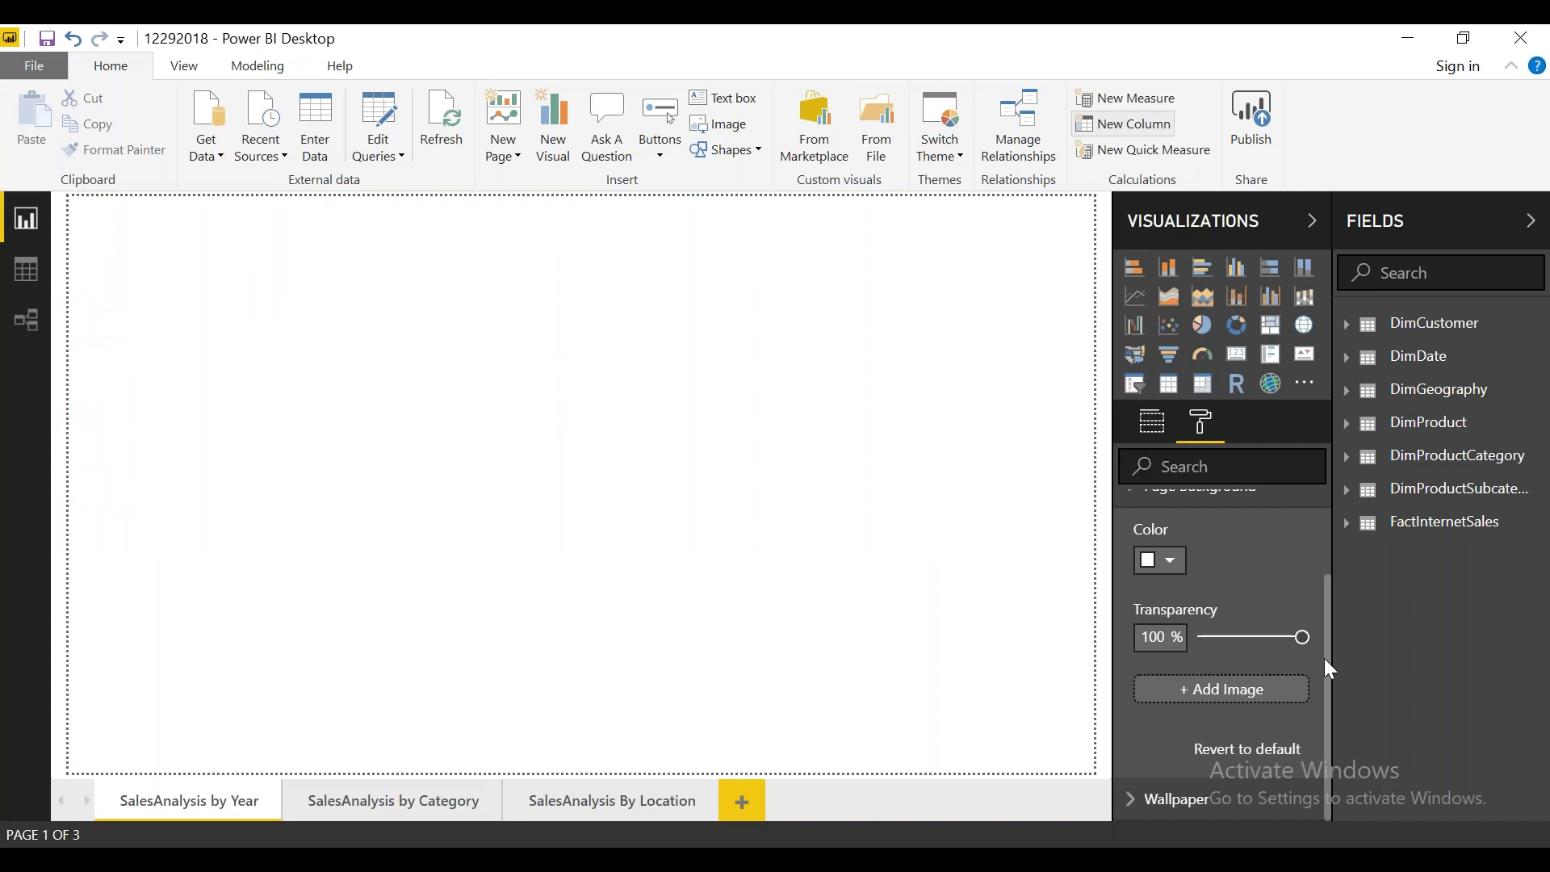
scroll(1320, 630, "up", 2)
scroll(1327, 726, "down", 2)
left_click(1233, 703)
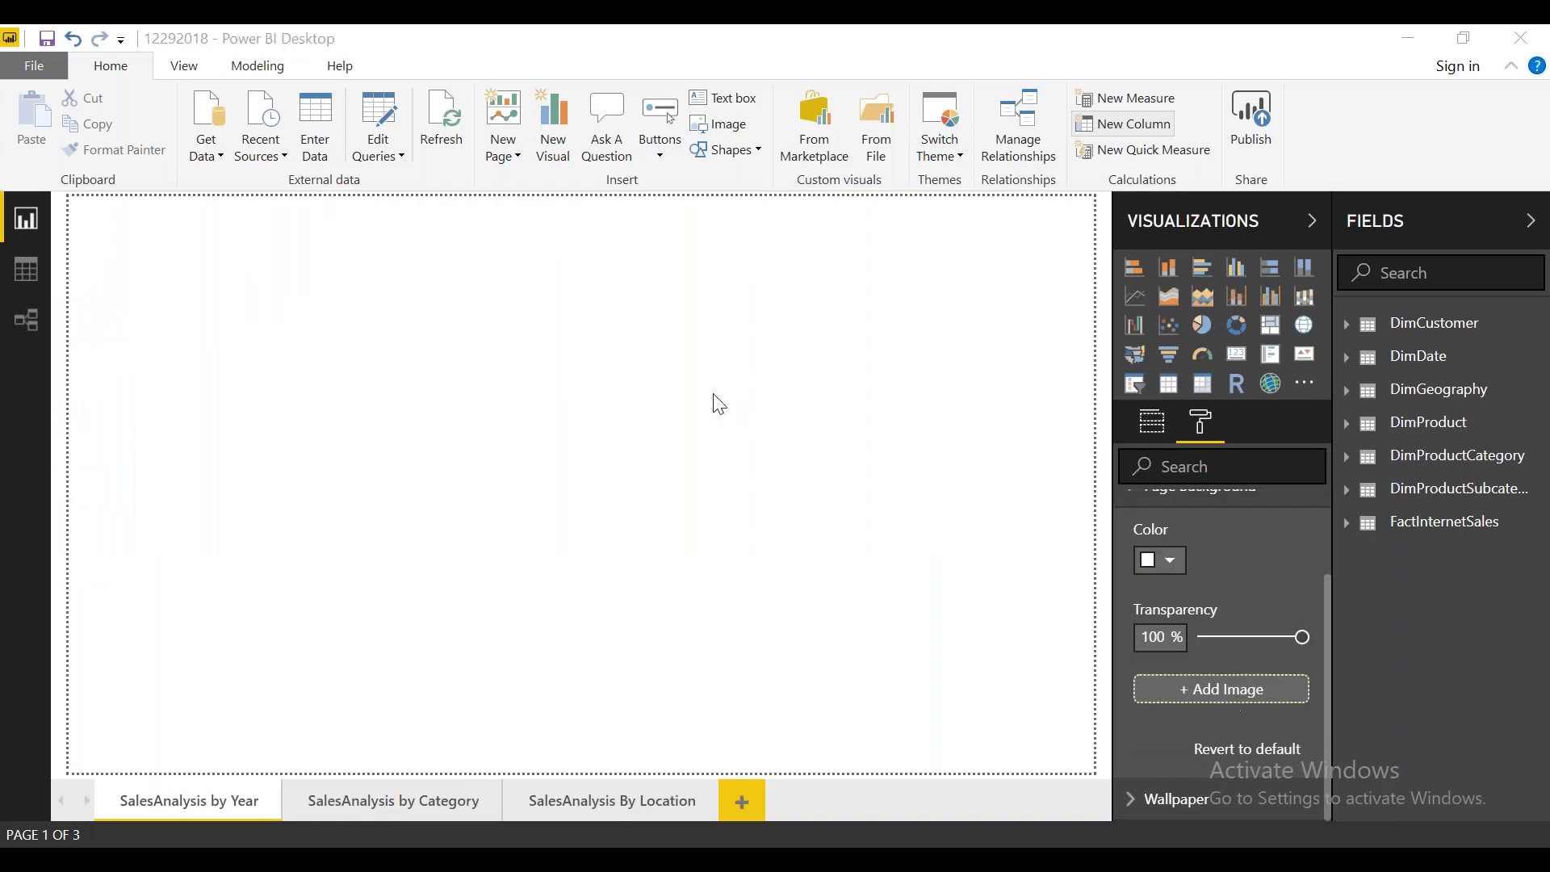
left_click(305, 331)
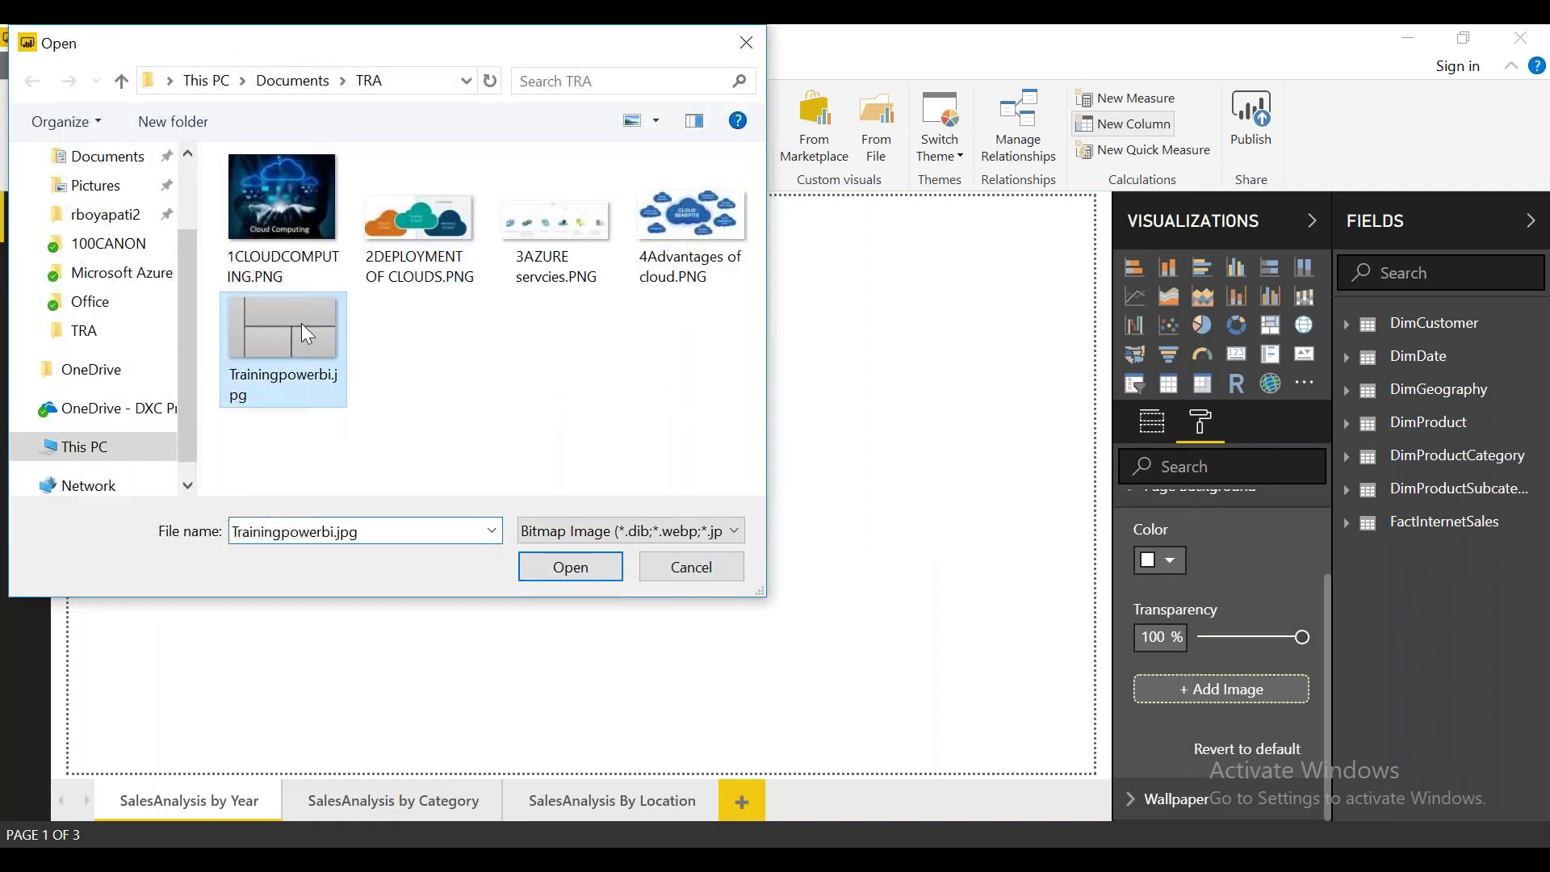
left_click(572, 570)
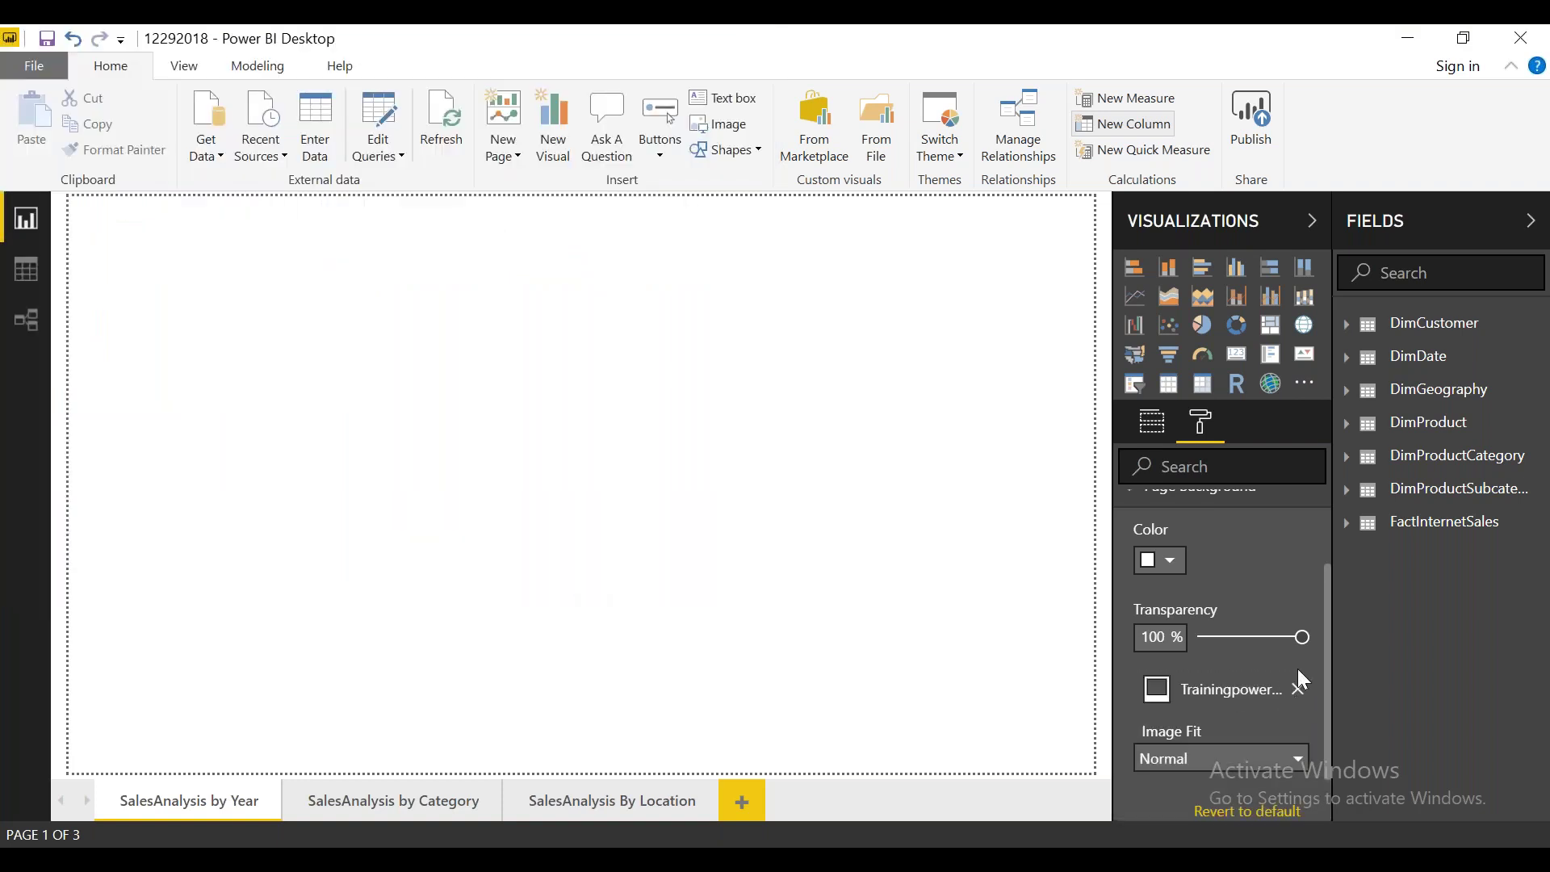
left_click_drag(1302, 646, 1187, 646)
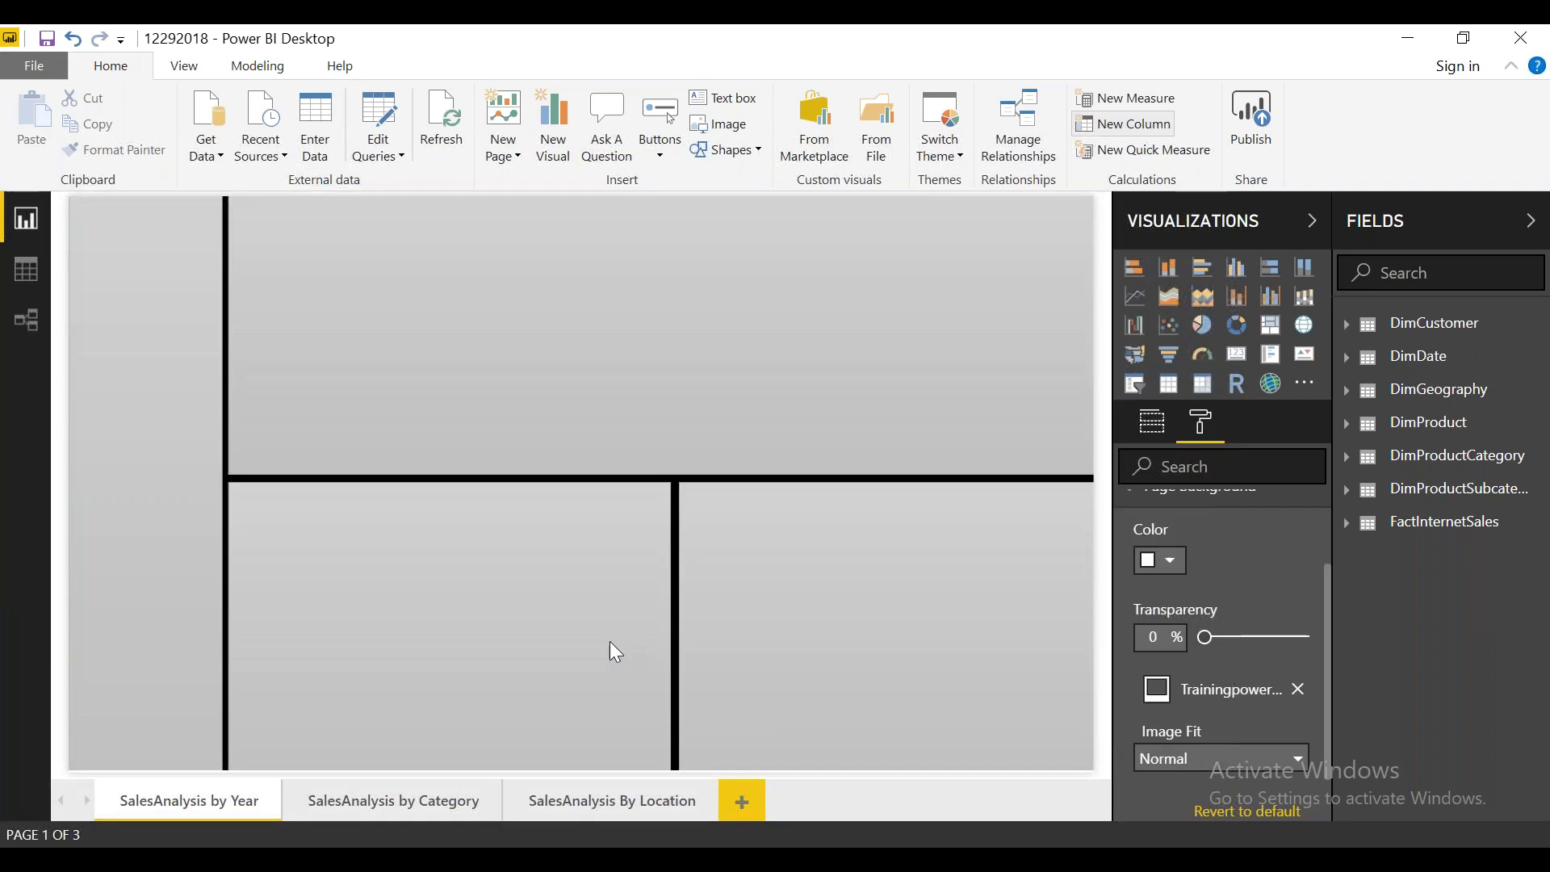
Step: Collapse the Fields and Visualizations panes to view the page layout, and expand both again
left_click(1534, 232)
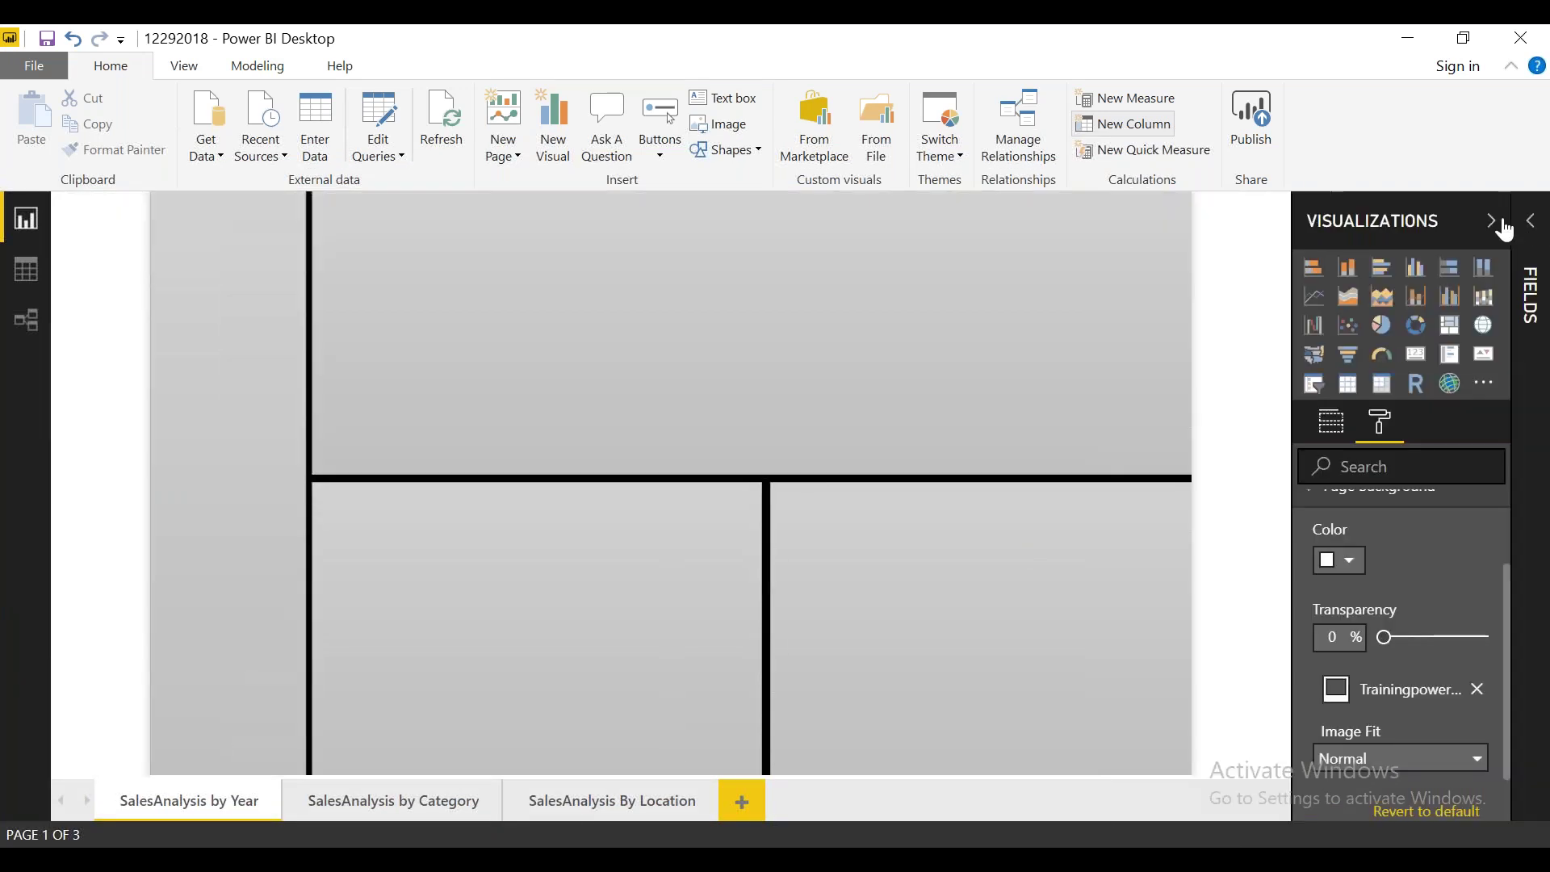
left_click(1504, 230)
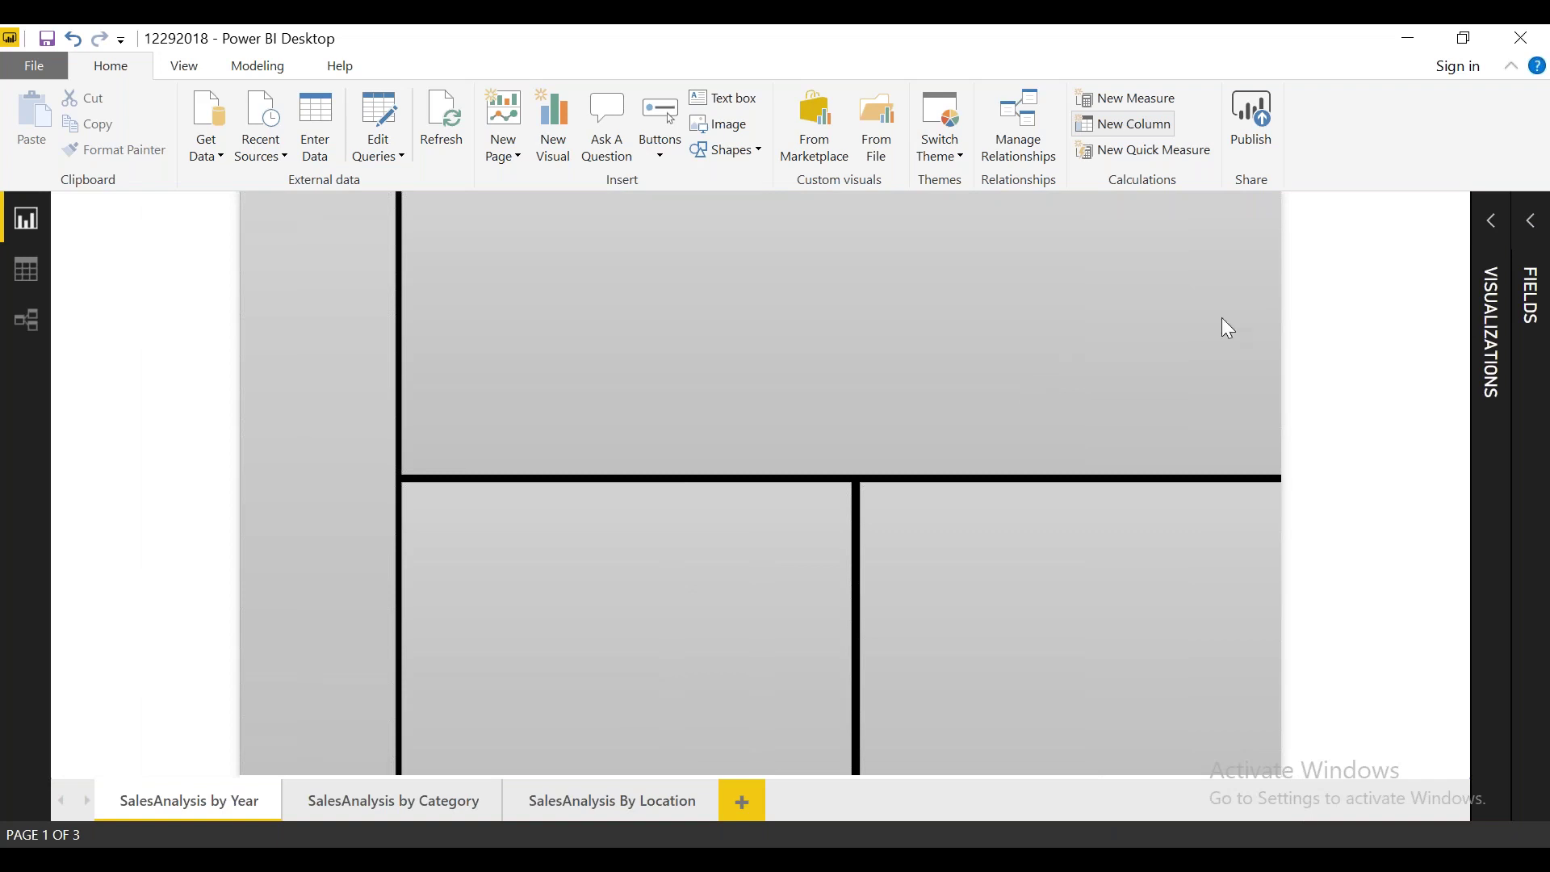
left_click(1491, 232)
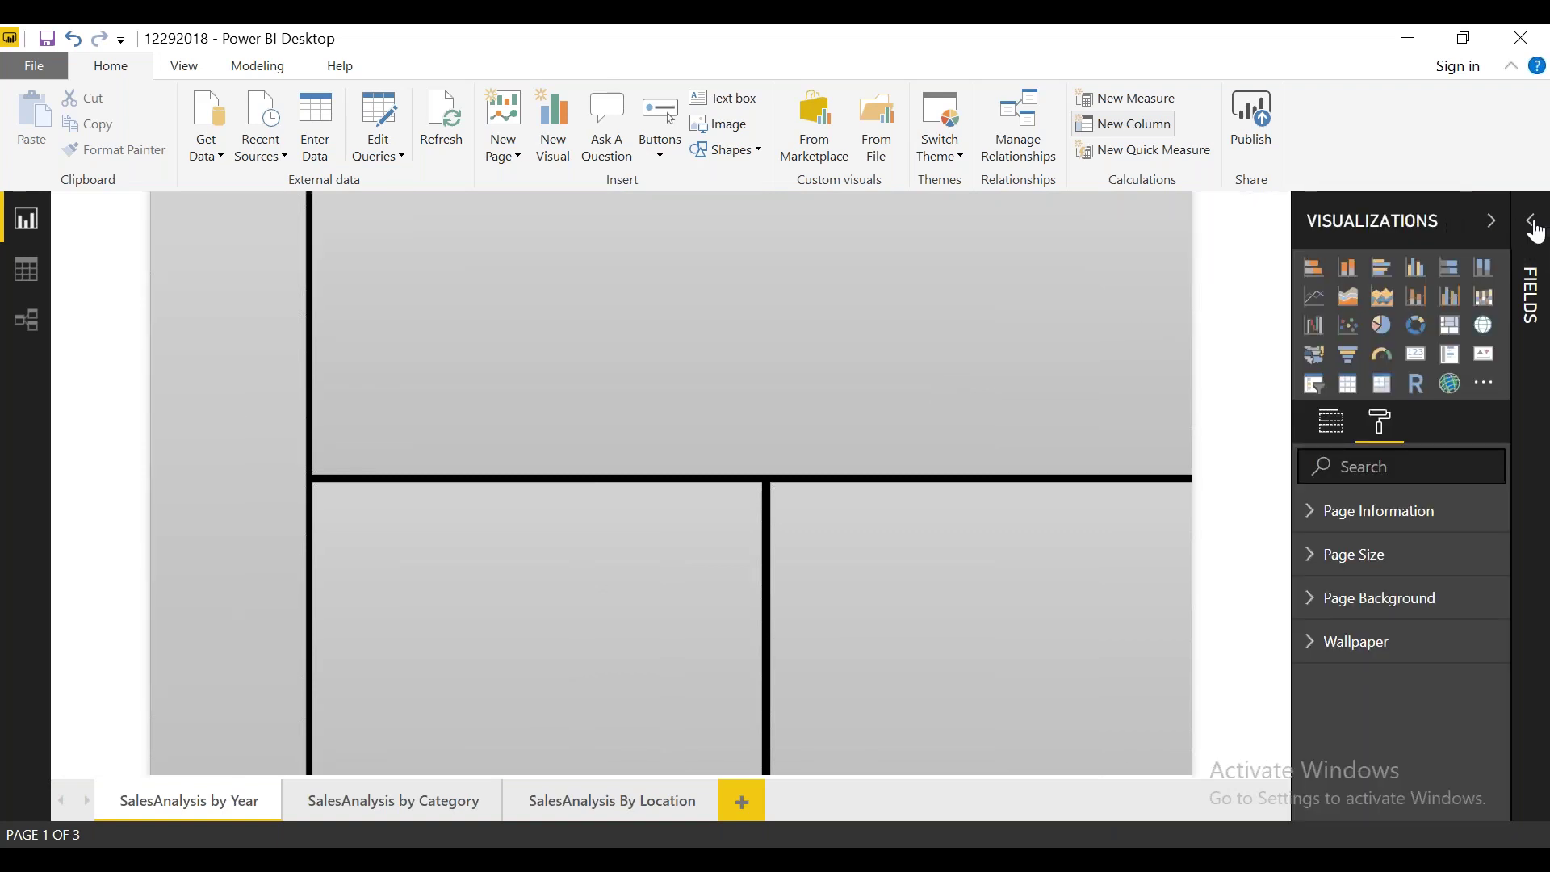
left_click(1532, 231)
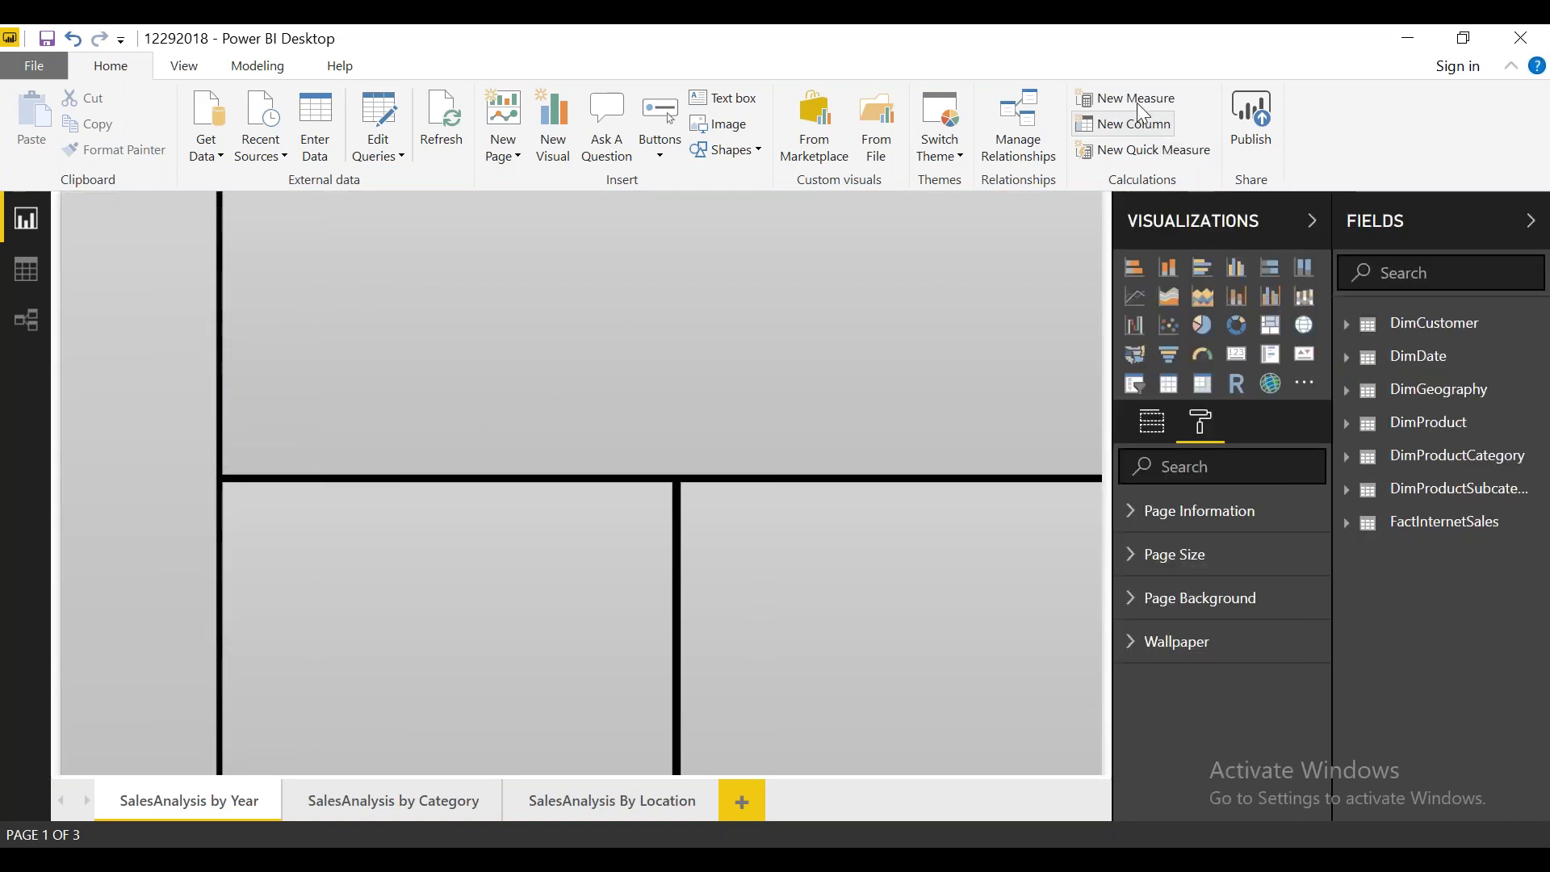
left_click_drag(257, 216, 994, 409)
left_click_drag(260, 513, 314, 534)
left_click_drag(792, 547, 827, 539)
left_click_drag(80, 200, 74, 225)
left_click_drag(57, 323, 51, 396)
mouse_move(50, 450)
left_mouse_down()
mouse_move(65, 524)
mouse_move(114, 524)
mouse_move(50, 525)
mouse_move(60, 545)
left_mouse_up()
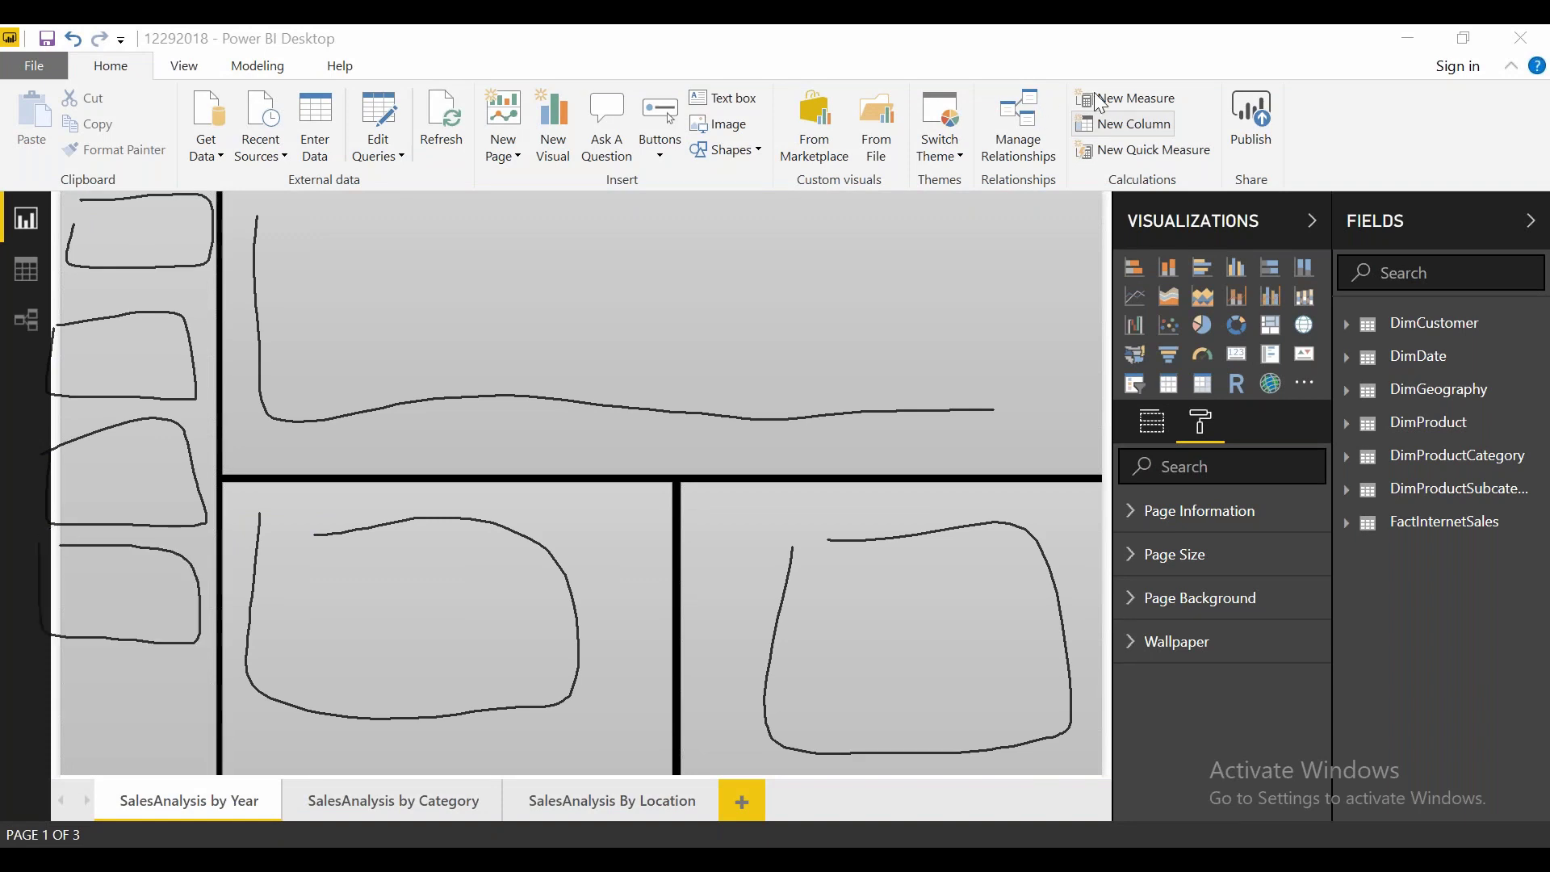
key("Escape")
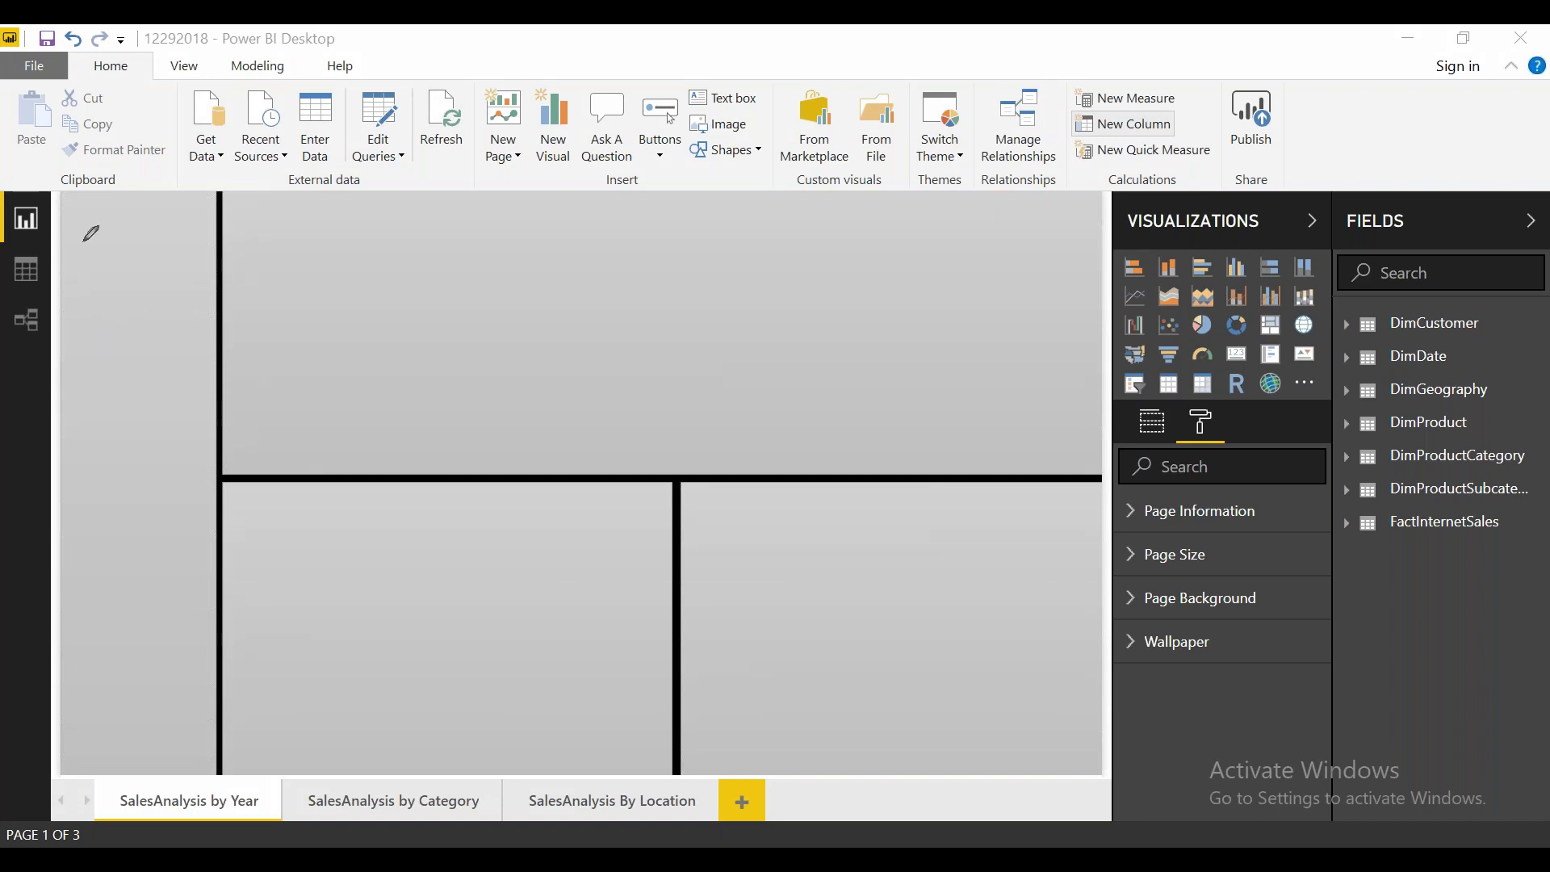
mouse_move(63, 297)
left_mouse_down()
mouse_move(90, 792)
mouse_move(201, 259)
mouse_move(96, 180)
mouse_move(88, 197)
left_mouse_up()
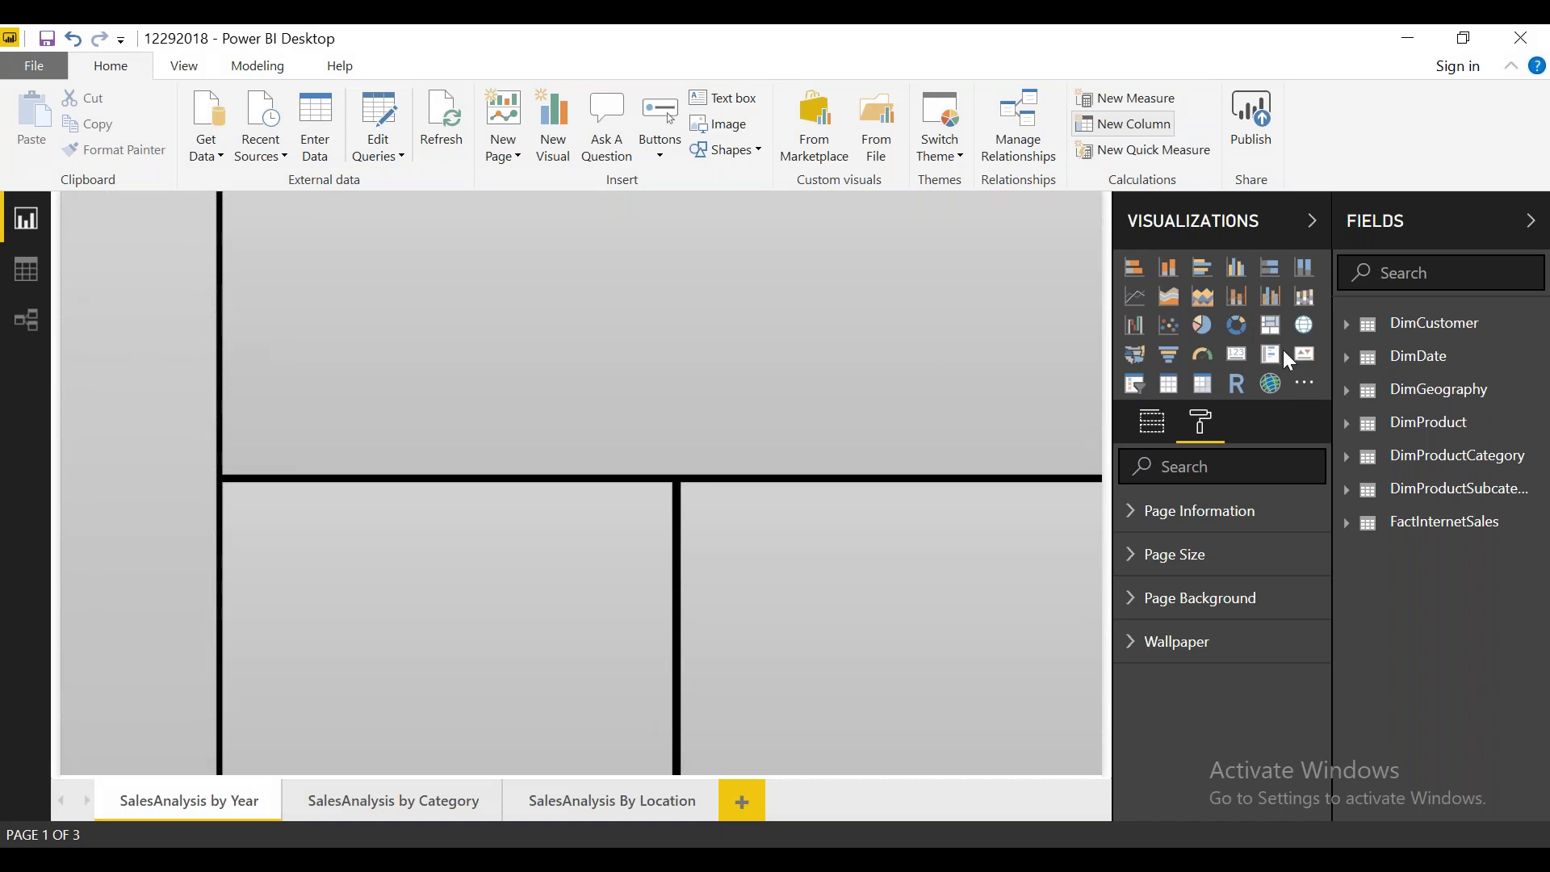
Step: Add a card visual showing SalesAmount, sized to fit the top of the background's narrow side column
left_click(1242, 365)
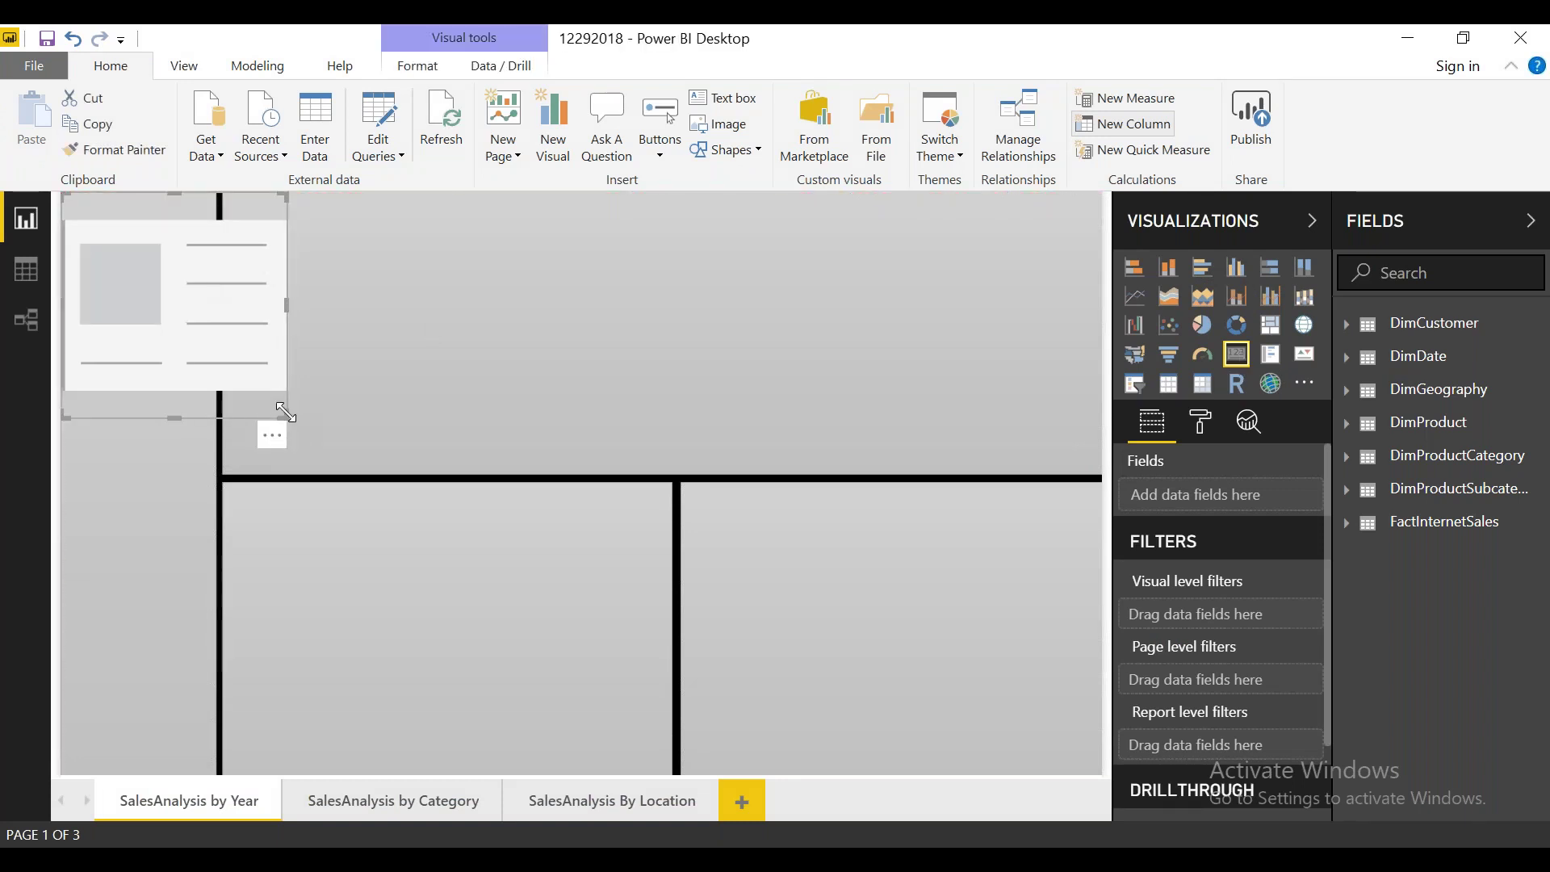
left_click_drag(285, 414, 213, 323)
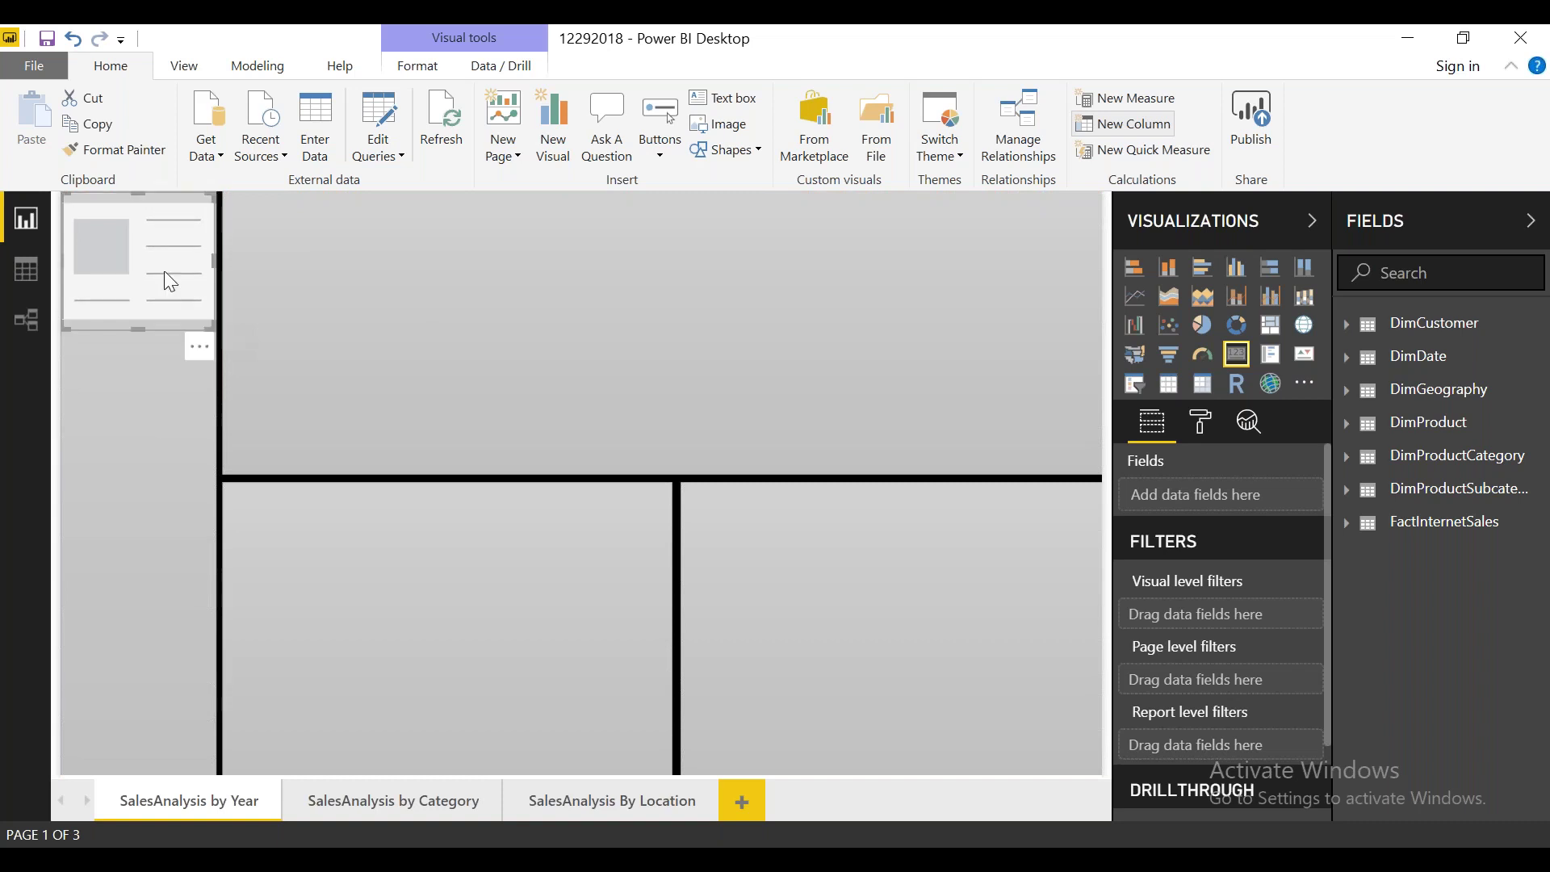
left_click(1415, 273)
type("sale")
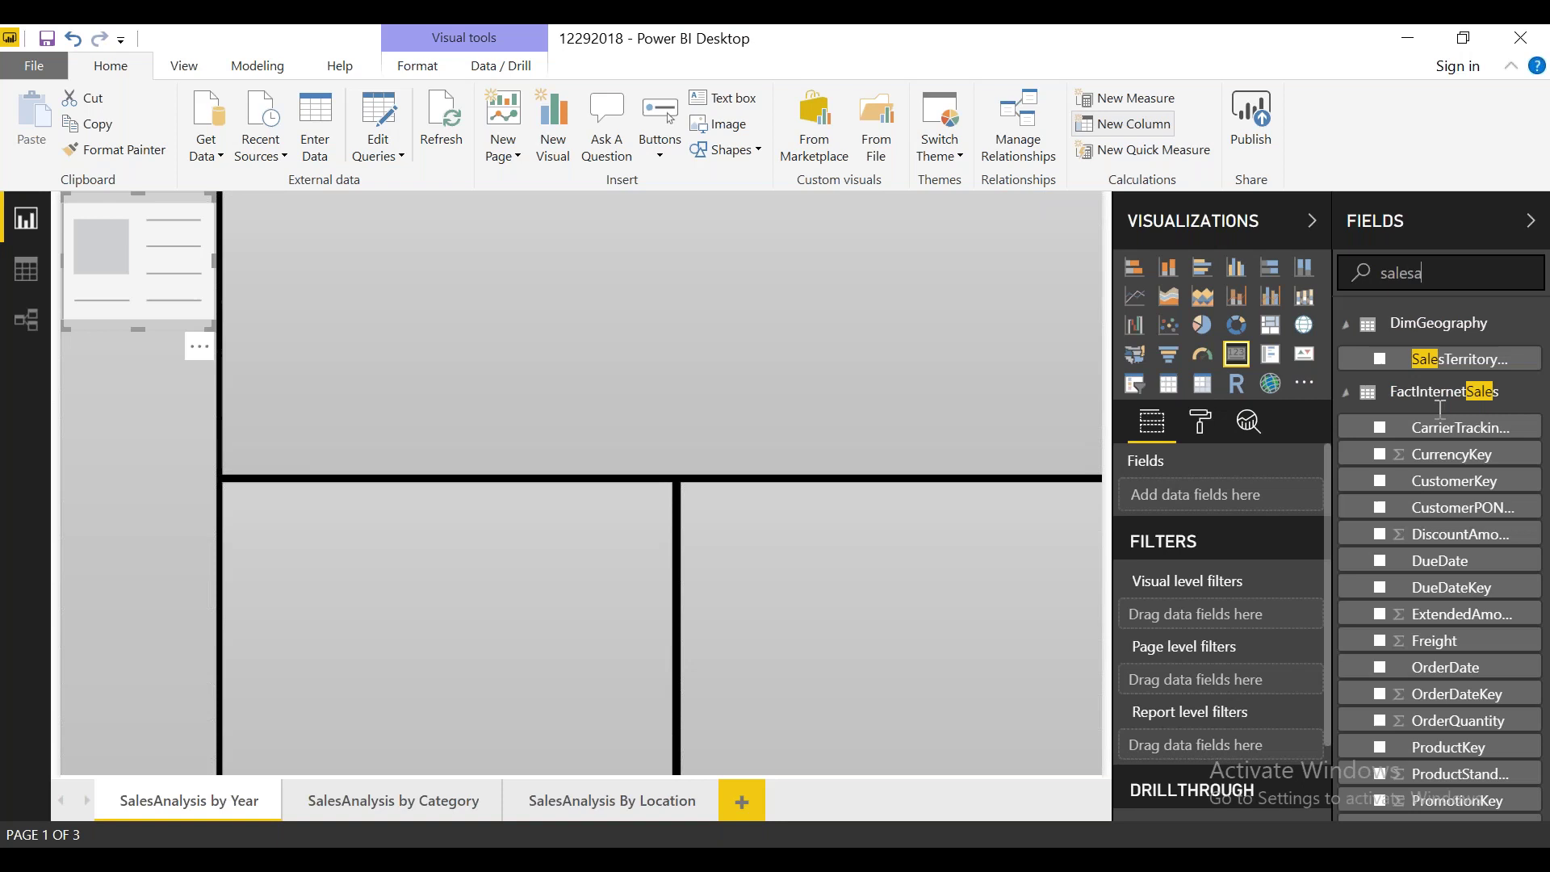
type("sa")
left_click_drag(1479, 374, 1284, 495)
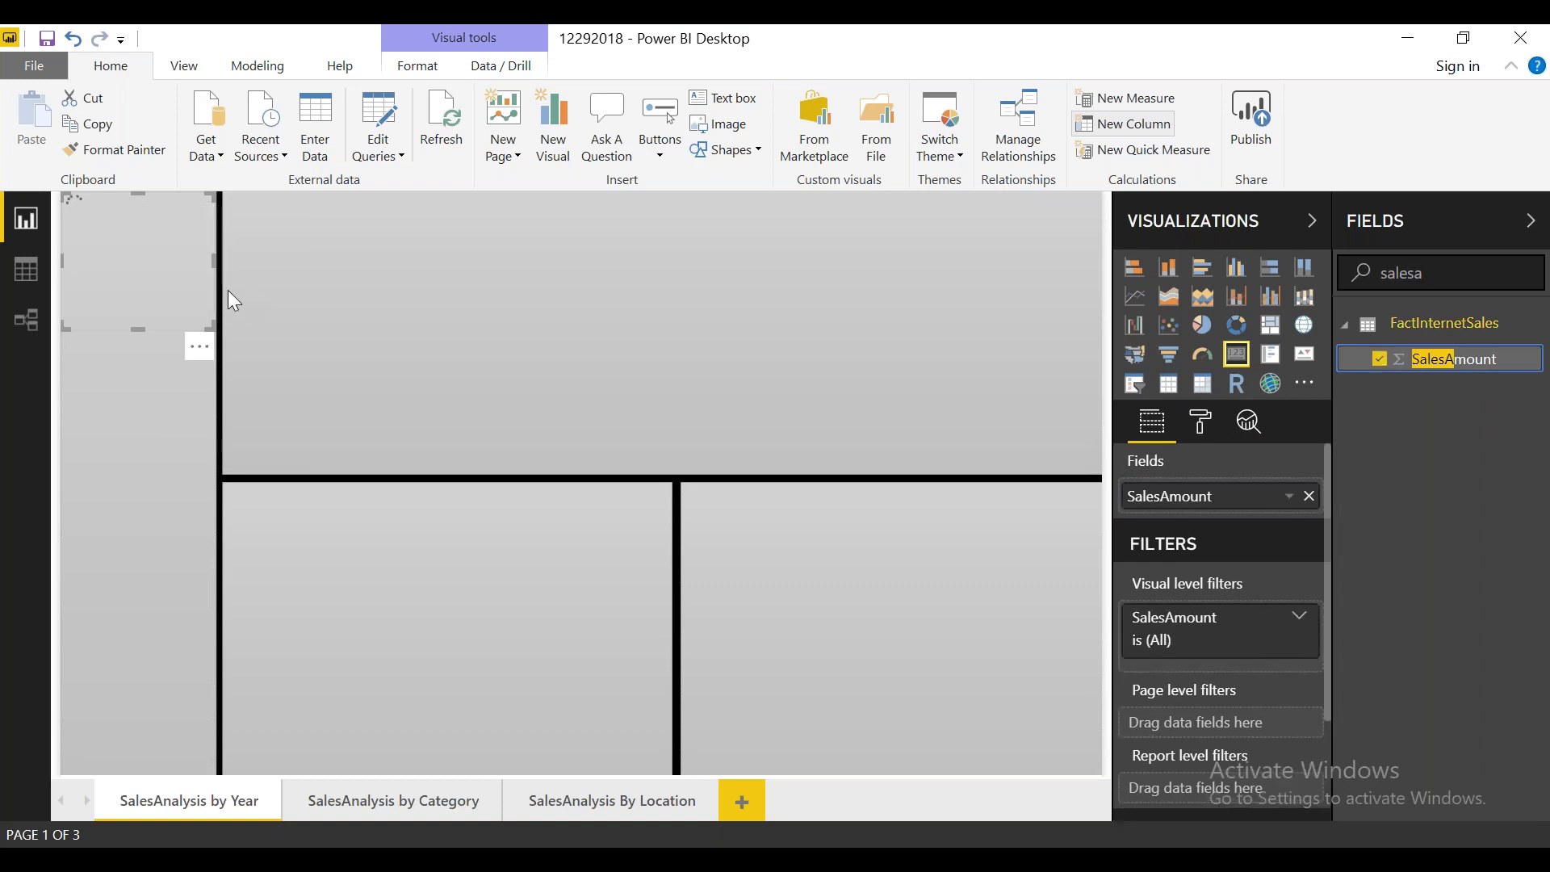
mouse_move(125, 257)
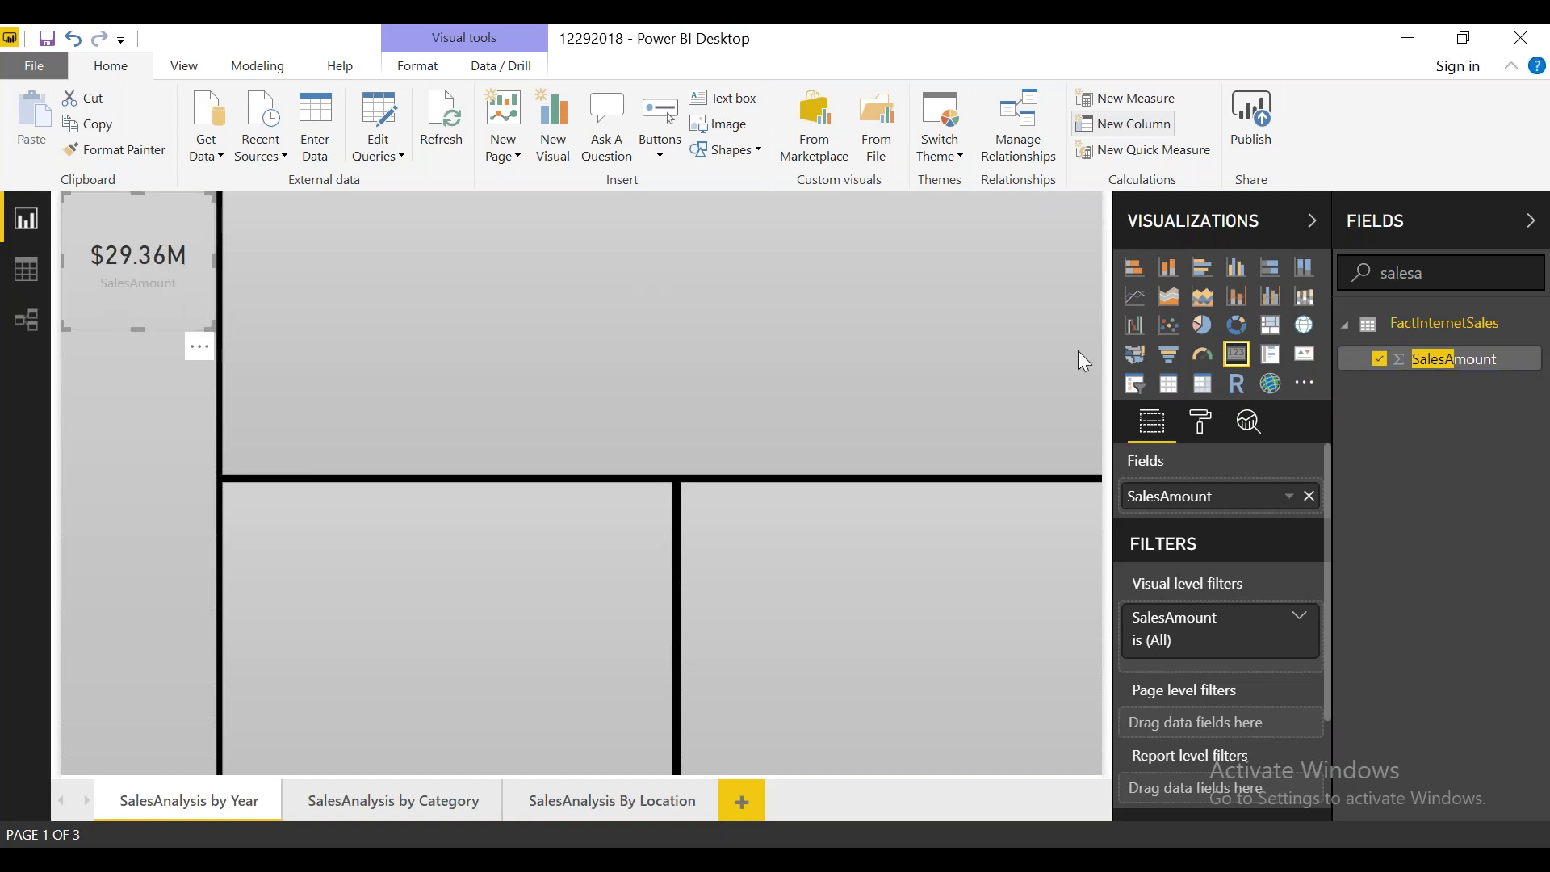
Step: Turn off the card's category label and turn on its title with the text Total Sales
left_click(1199, 420)
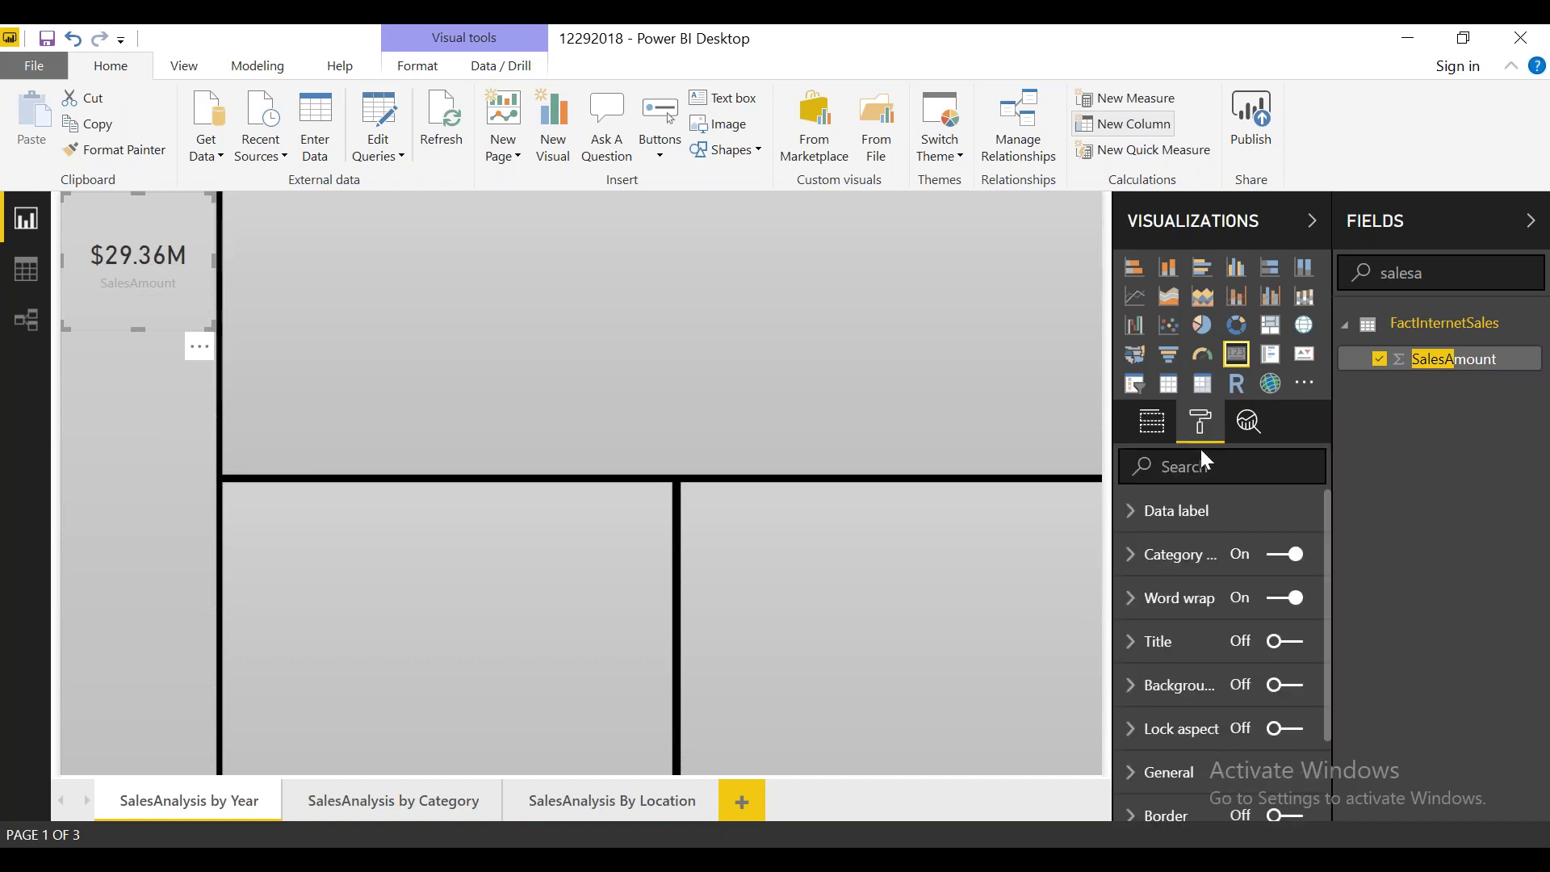
left_click(1275, 562)
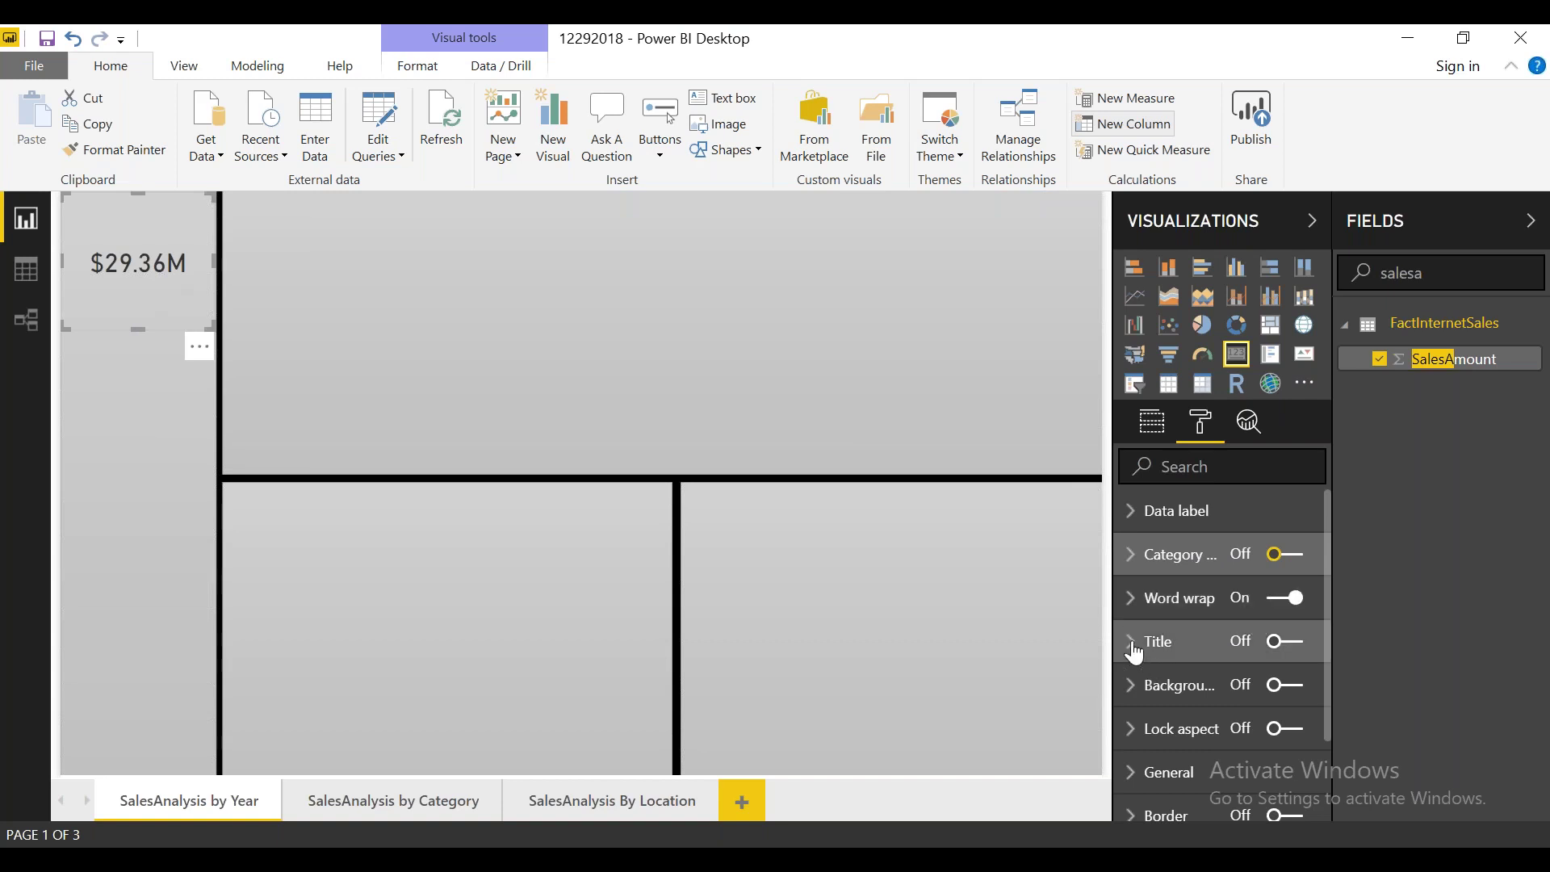
left_click(1232, 659)
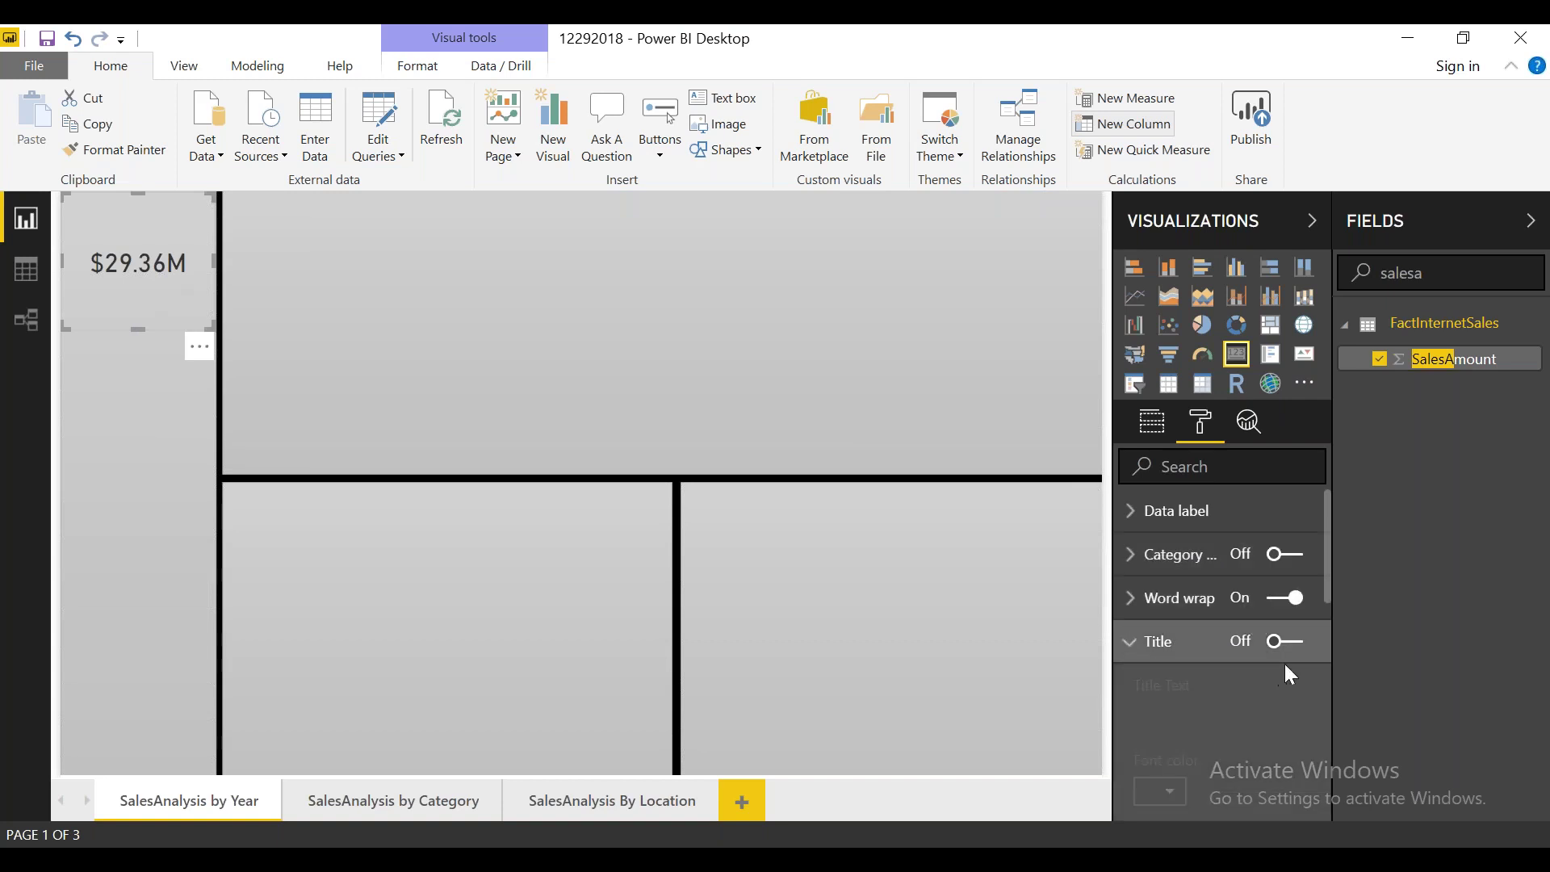
left_click(1300, 644)
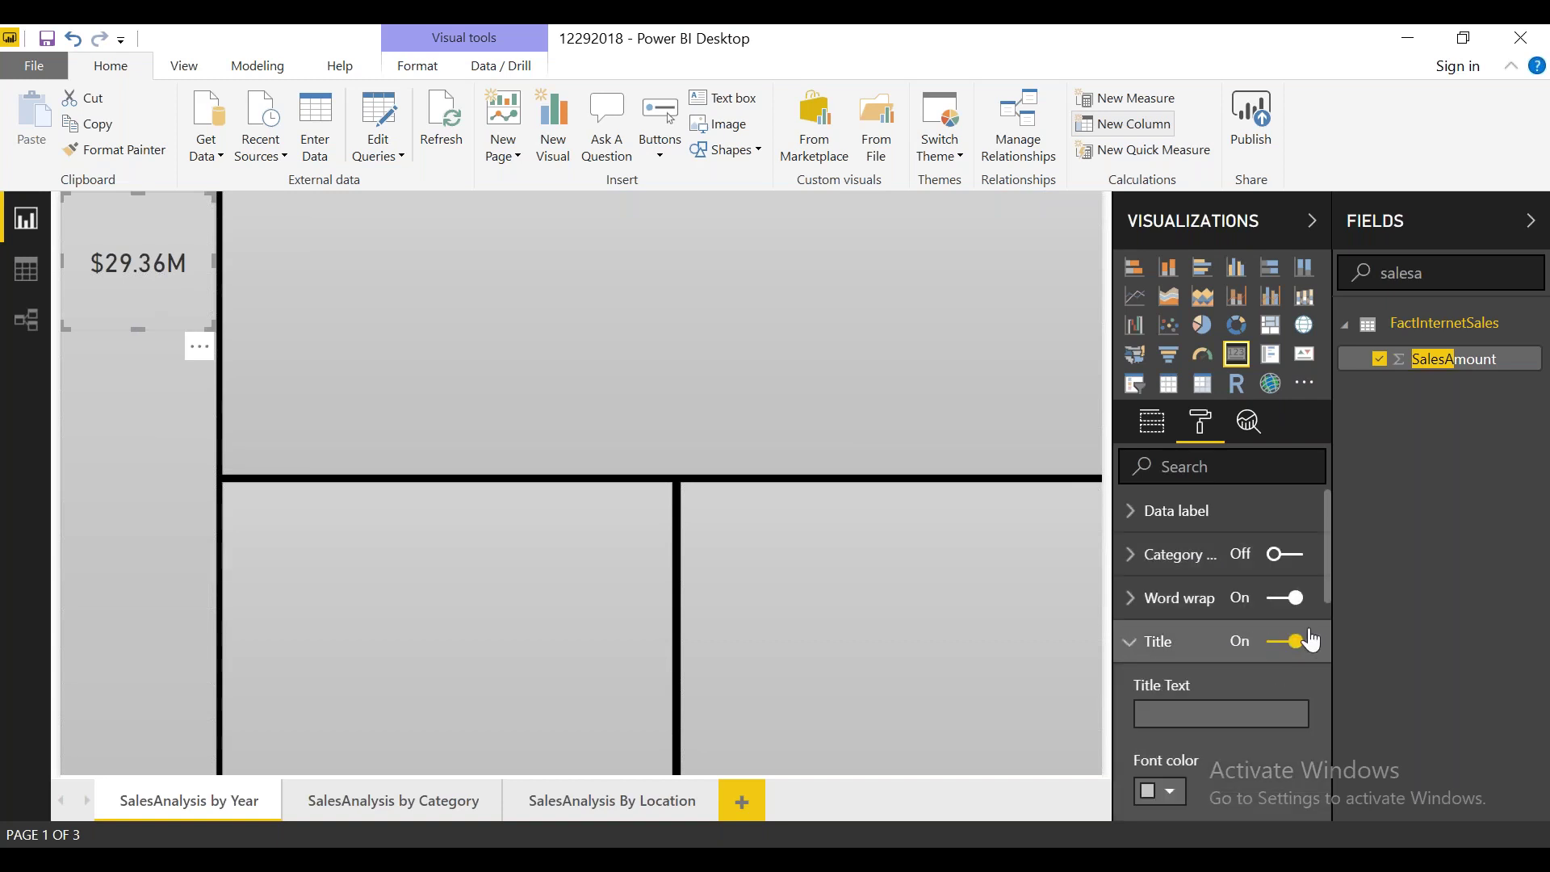
left_click_drag(1330, 589, 1324, 644)
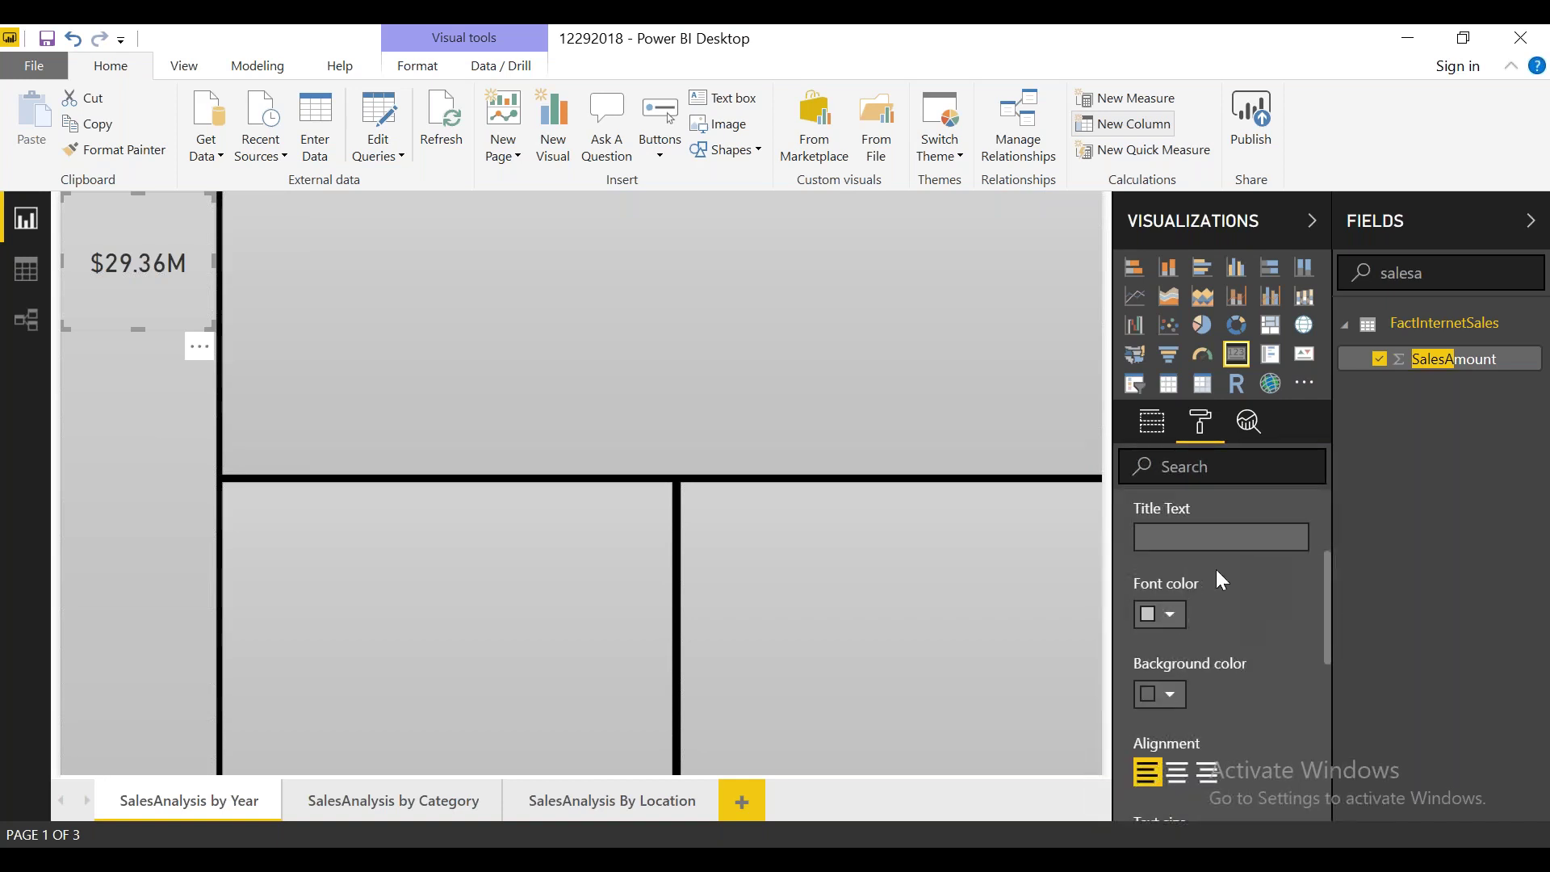
left_click(1177, 539)
type("Tota")
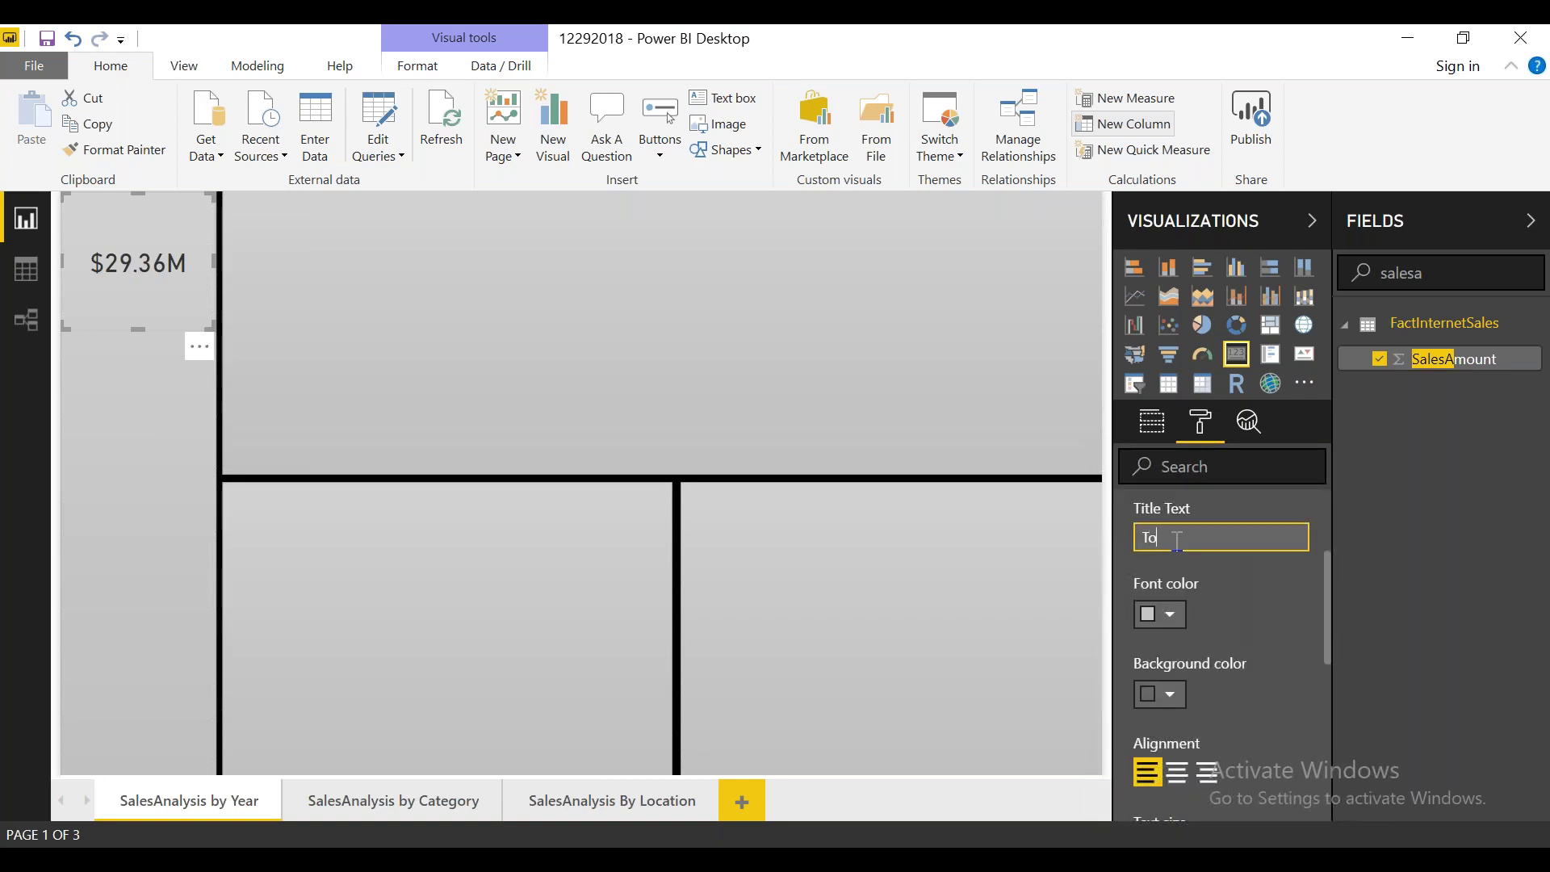
type("l")
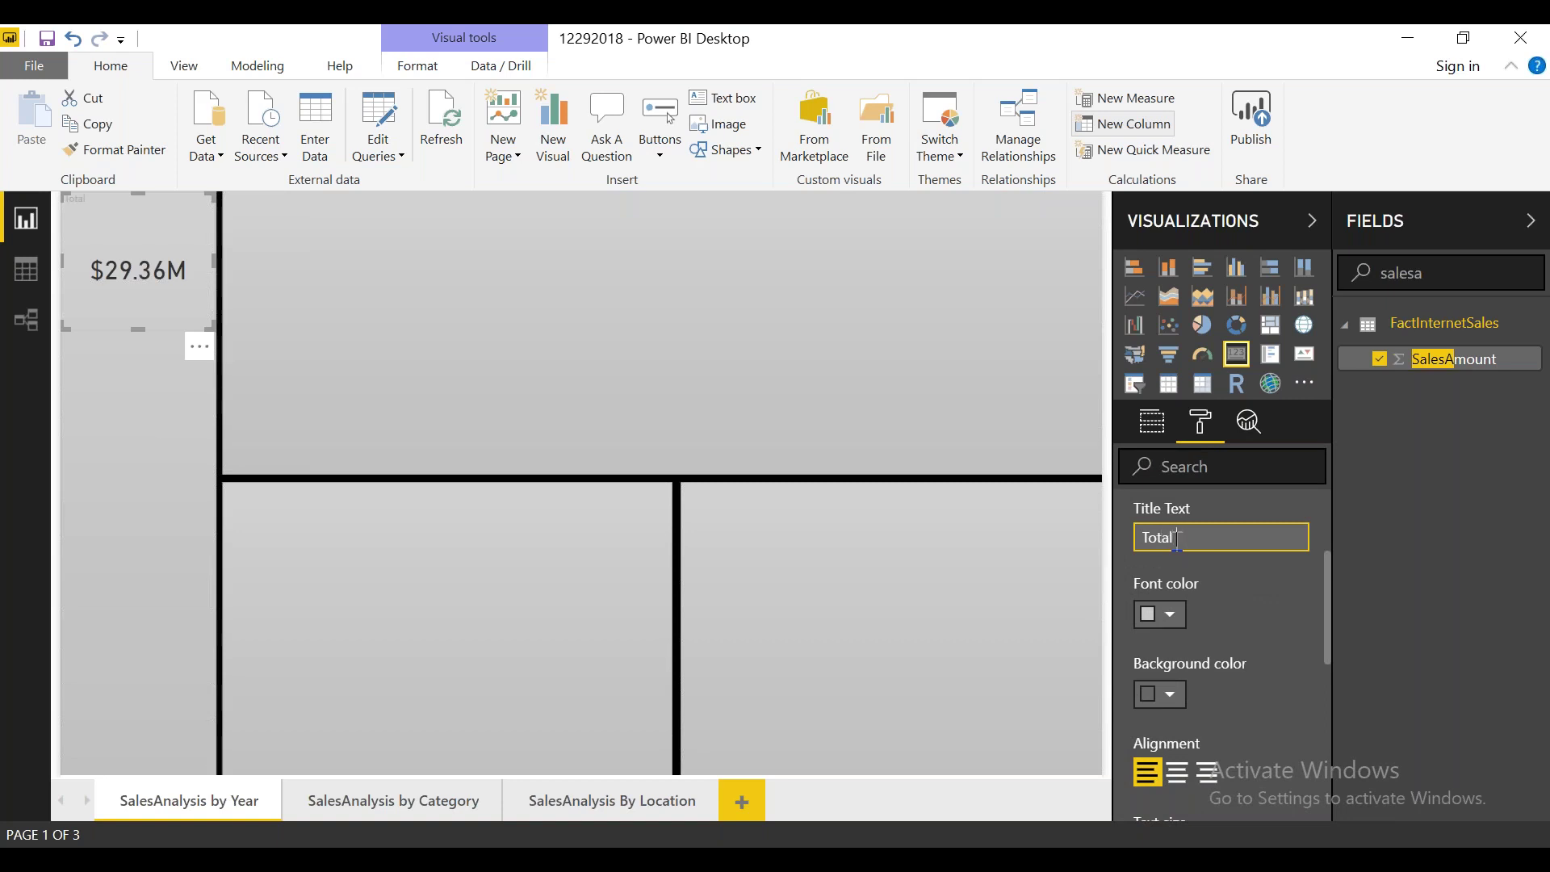
type(" Sales")
Step: Try a black font for the card title before making the font white and the title background black
left_click(1167, 626)
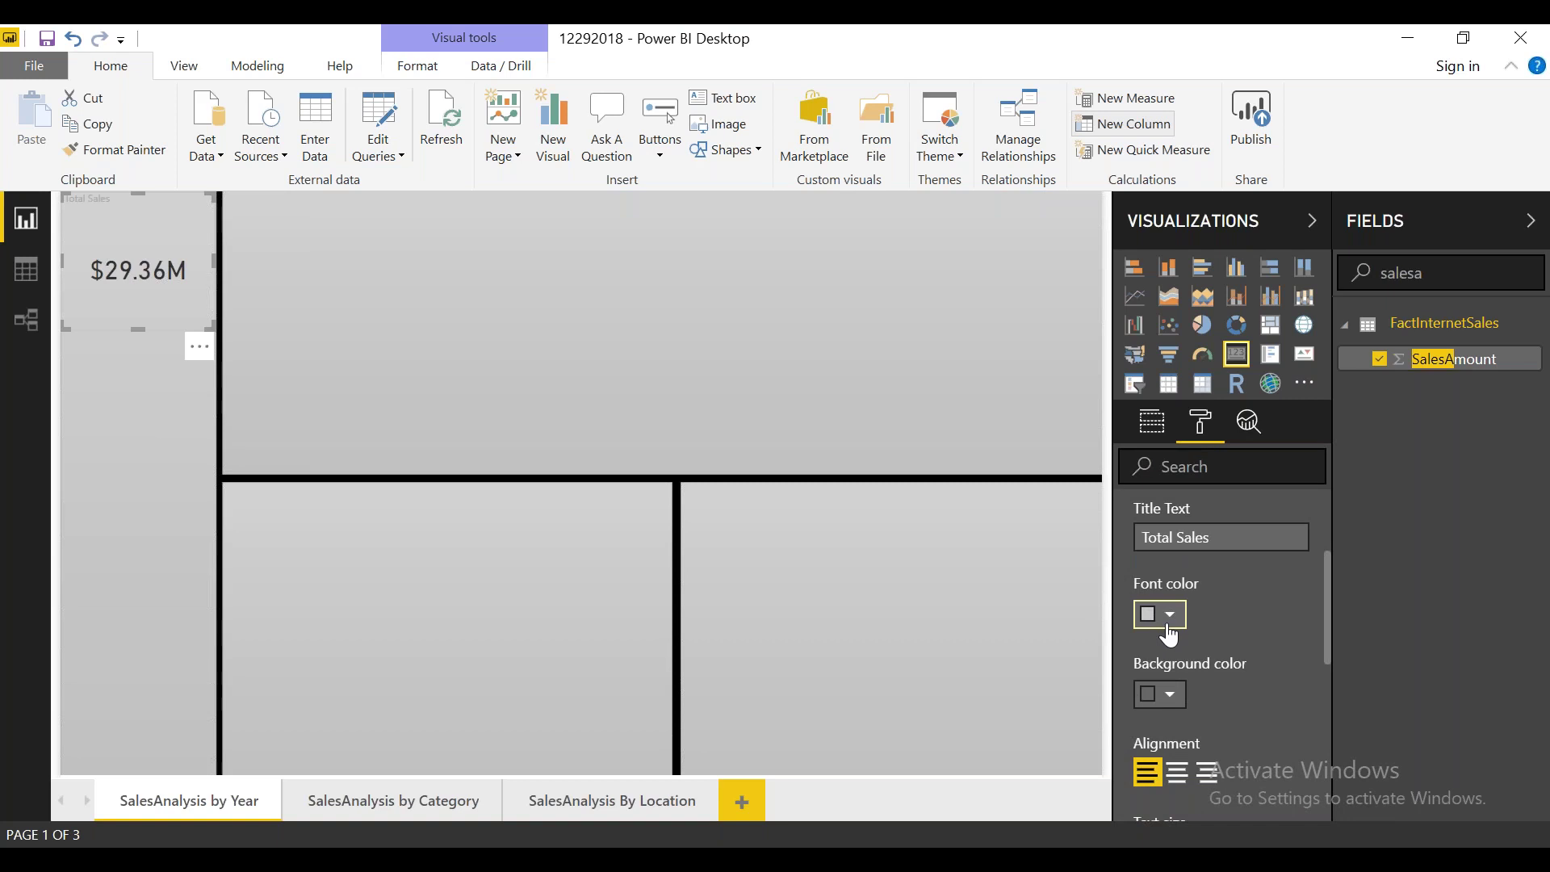
left_click(1169, 633)
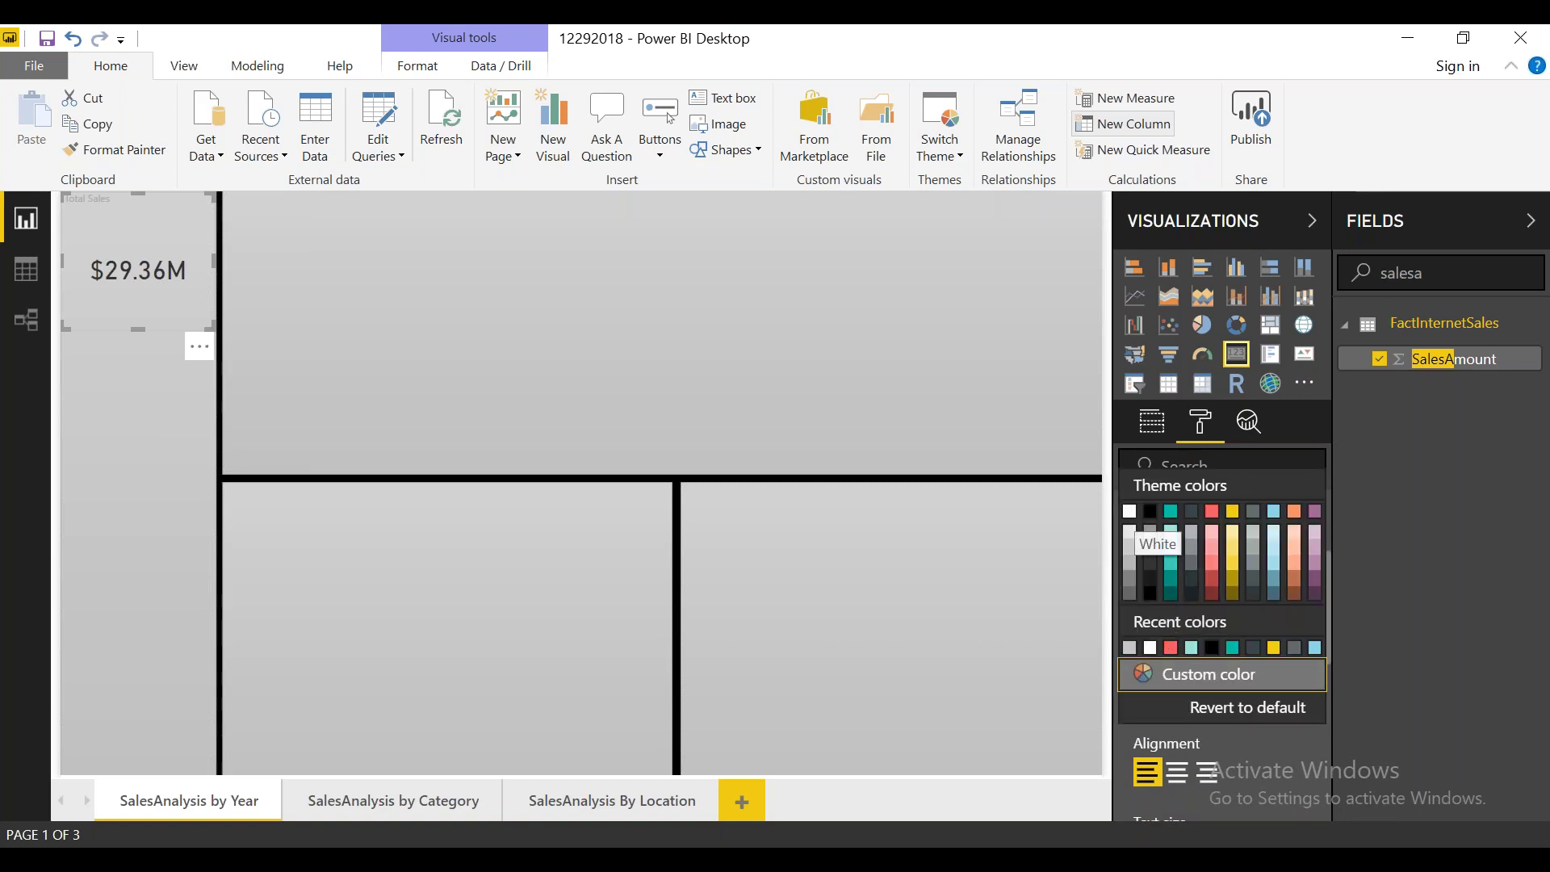
left_click(1150, 511)
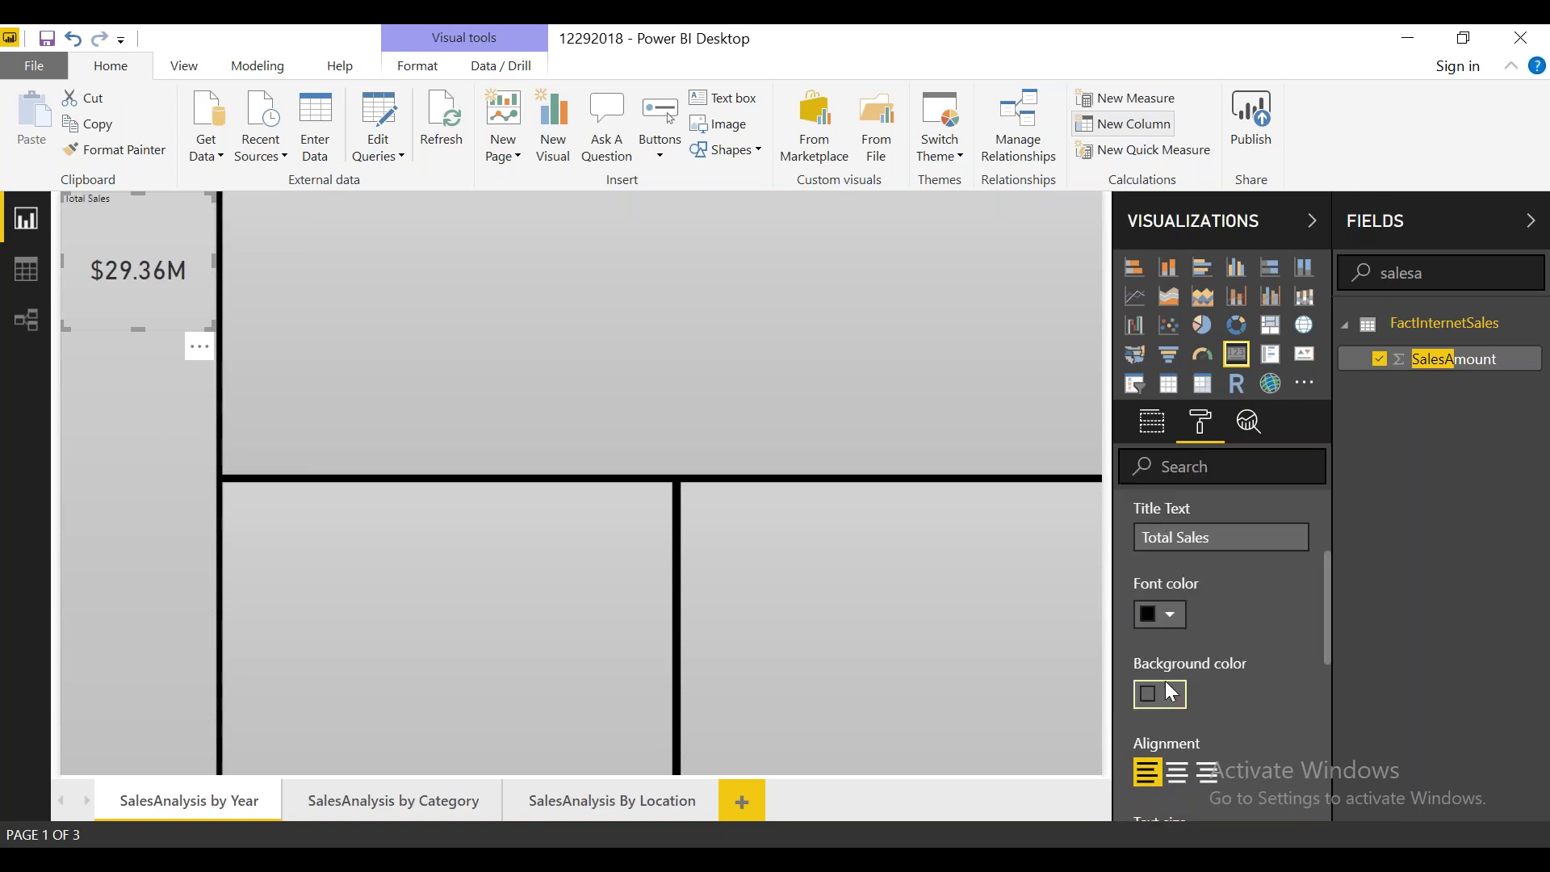
left_click(1171, 619)
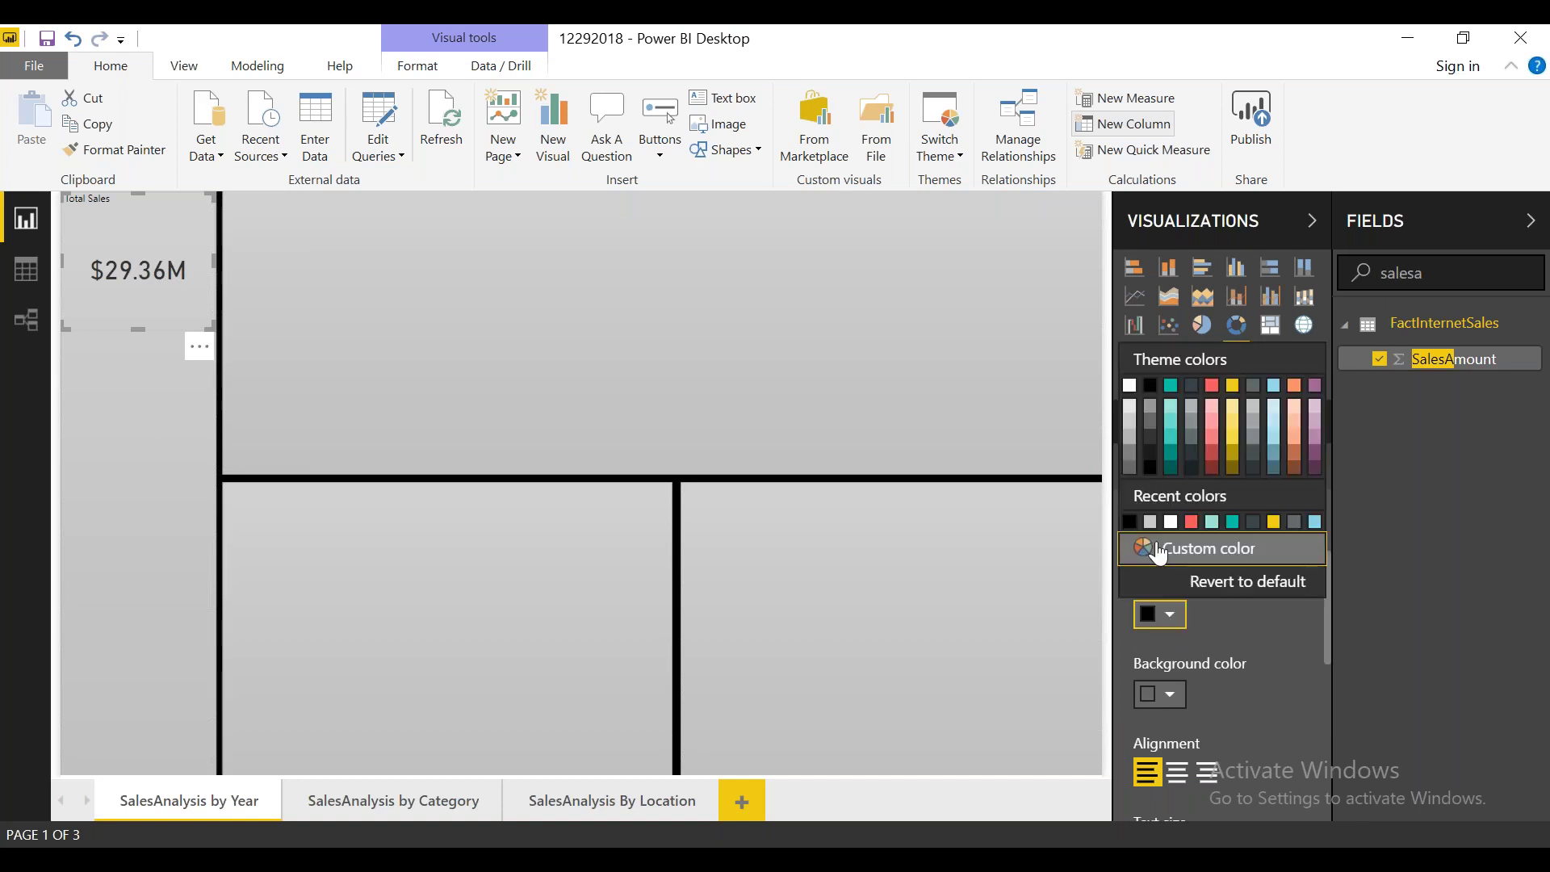
left_click(1130, 386)
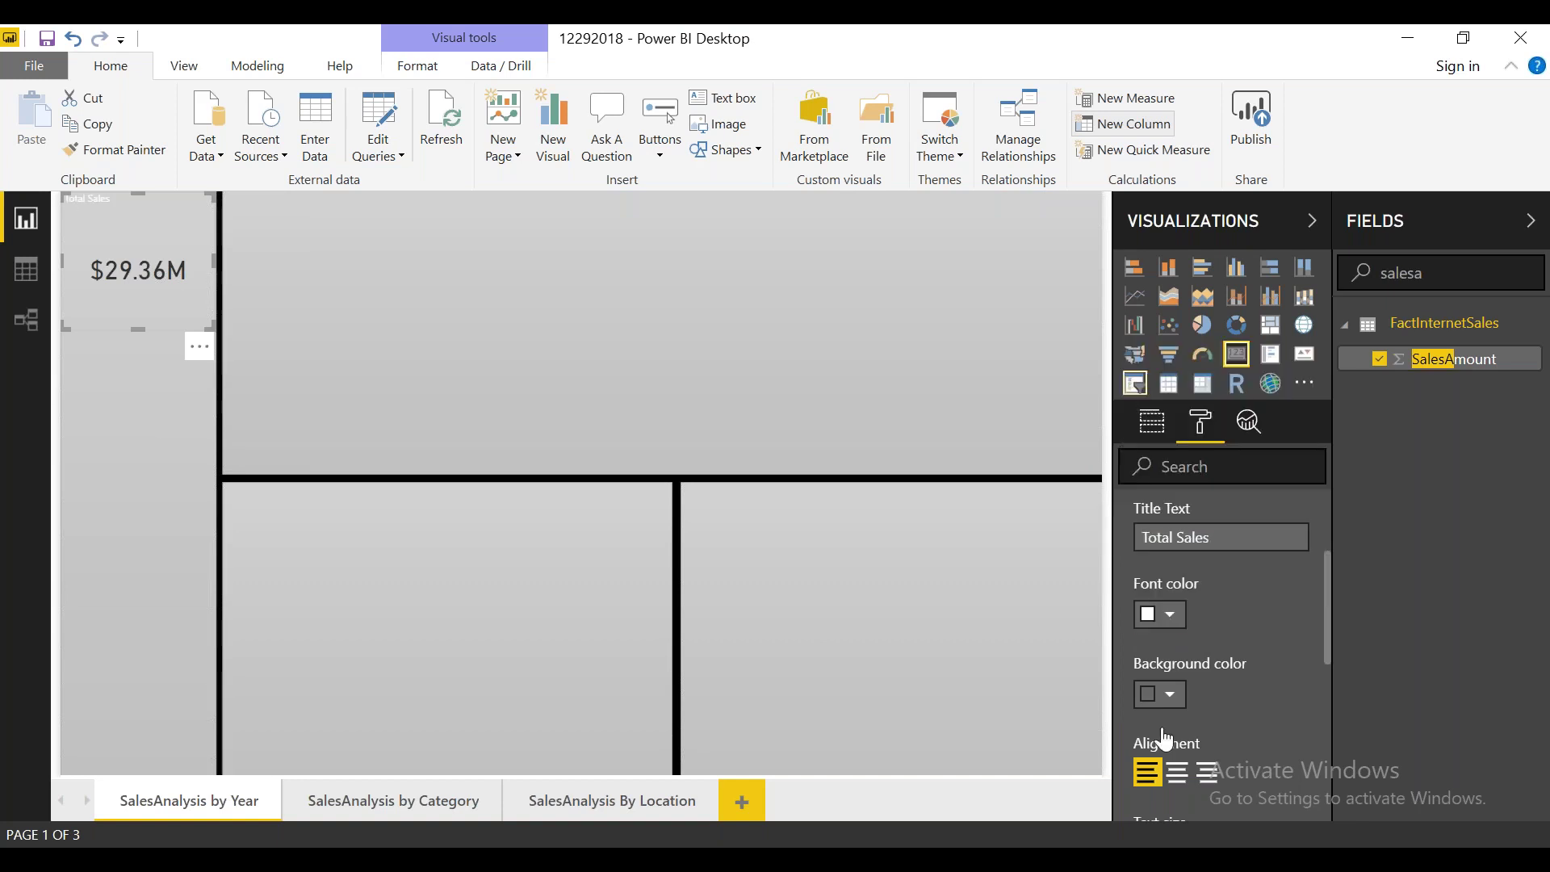
left_click(1170, 697)
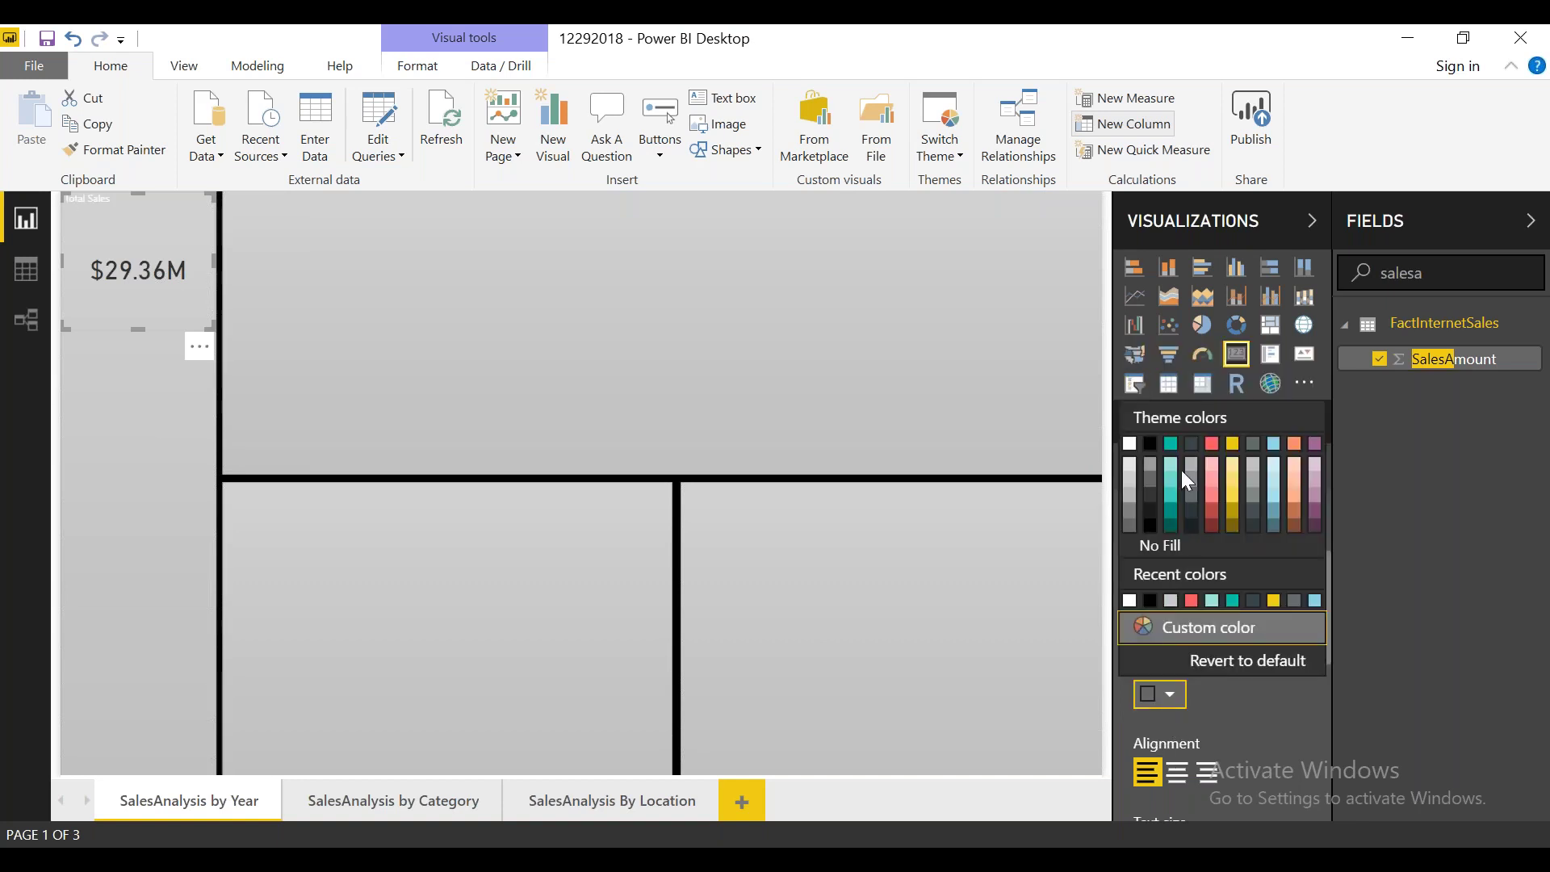
left_click(1150, 443)
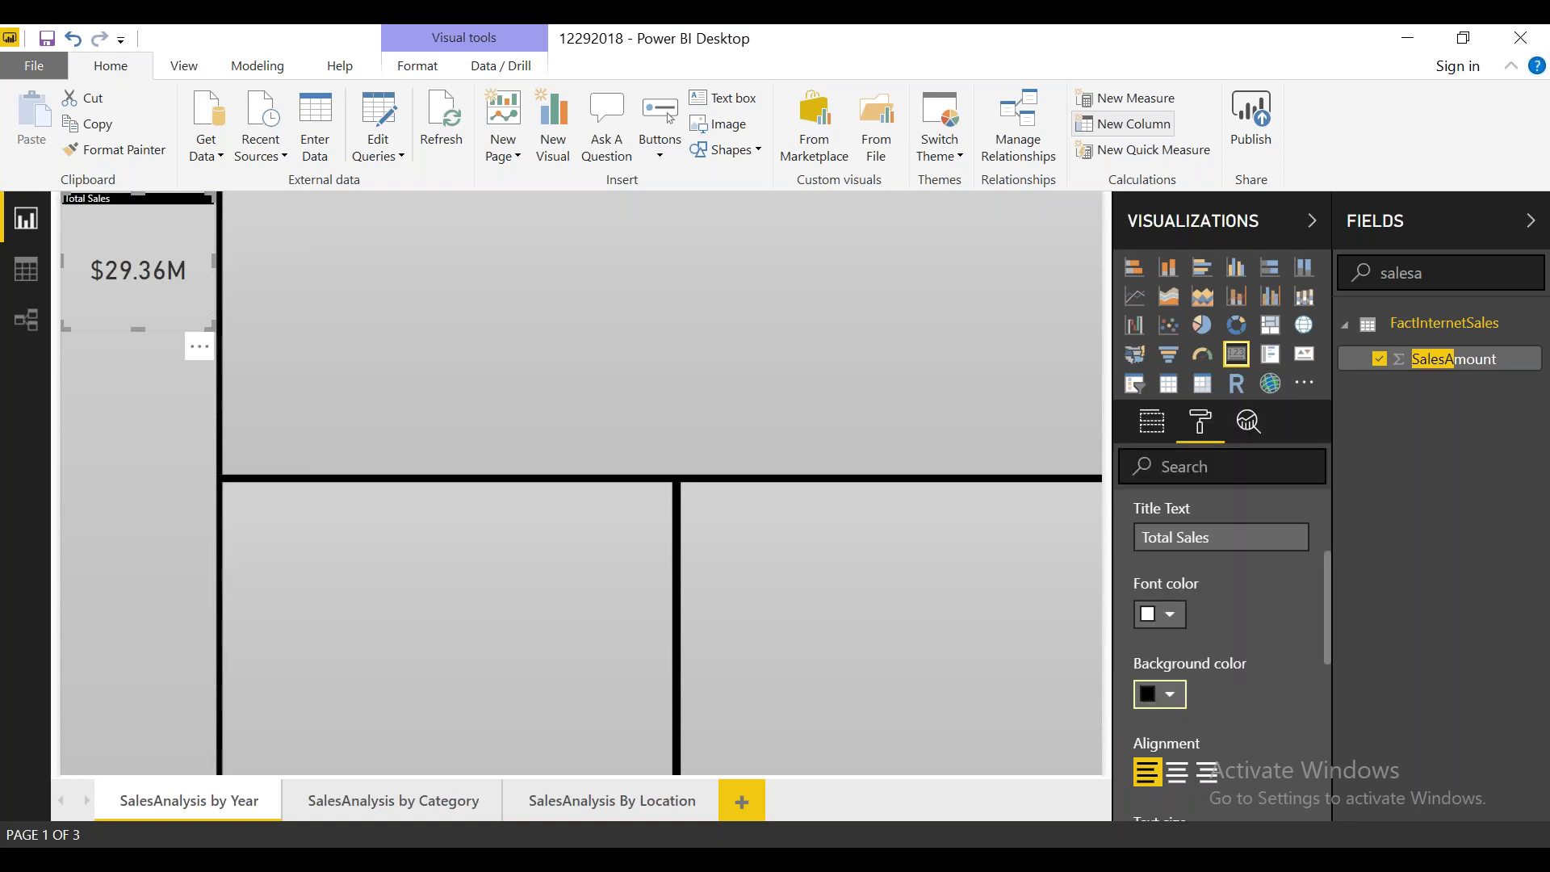
Step: Center the Total Sales card's title and set its text size to 15
left_click(1176, 772)
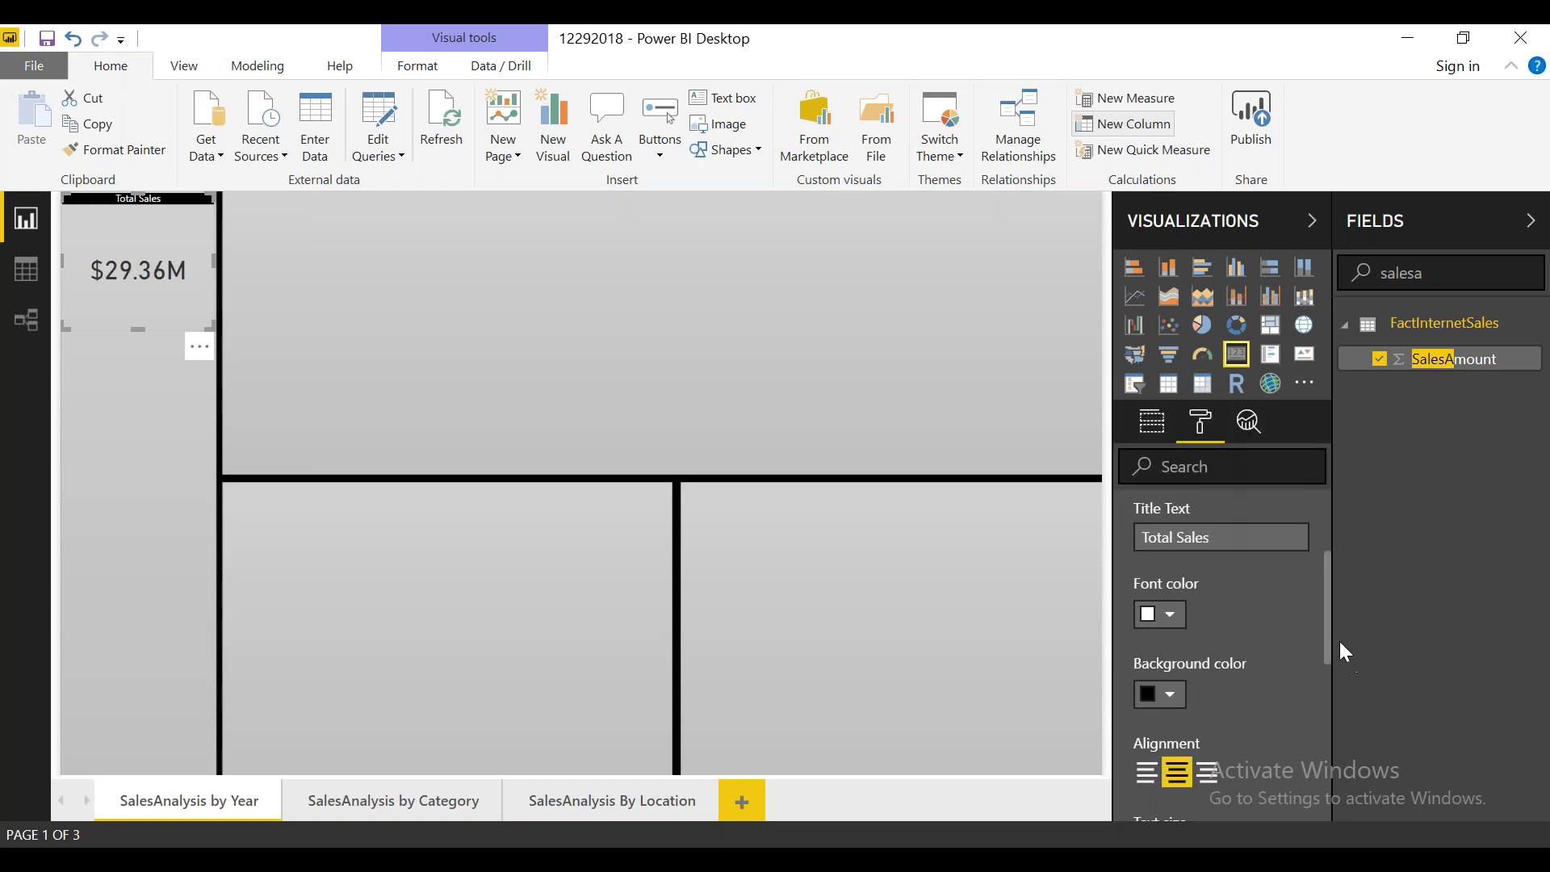
left_click_drag(1328, 633, 1328, 720)
left_click(1201, 610)
left_click(1201, 609)
left_click(1201, 610)
left_click(1200, 610)
left_click(1201, 610)
left_click(1201, 610)
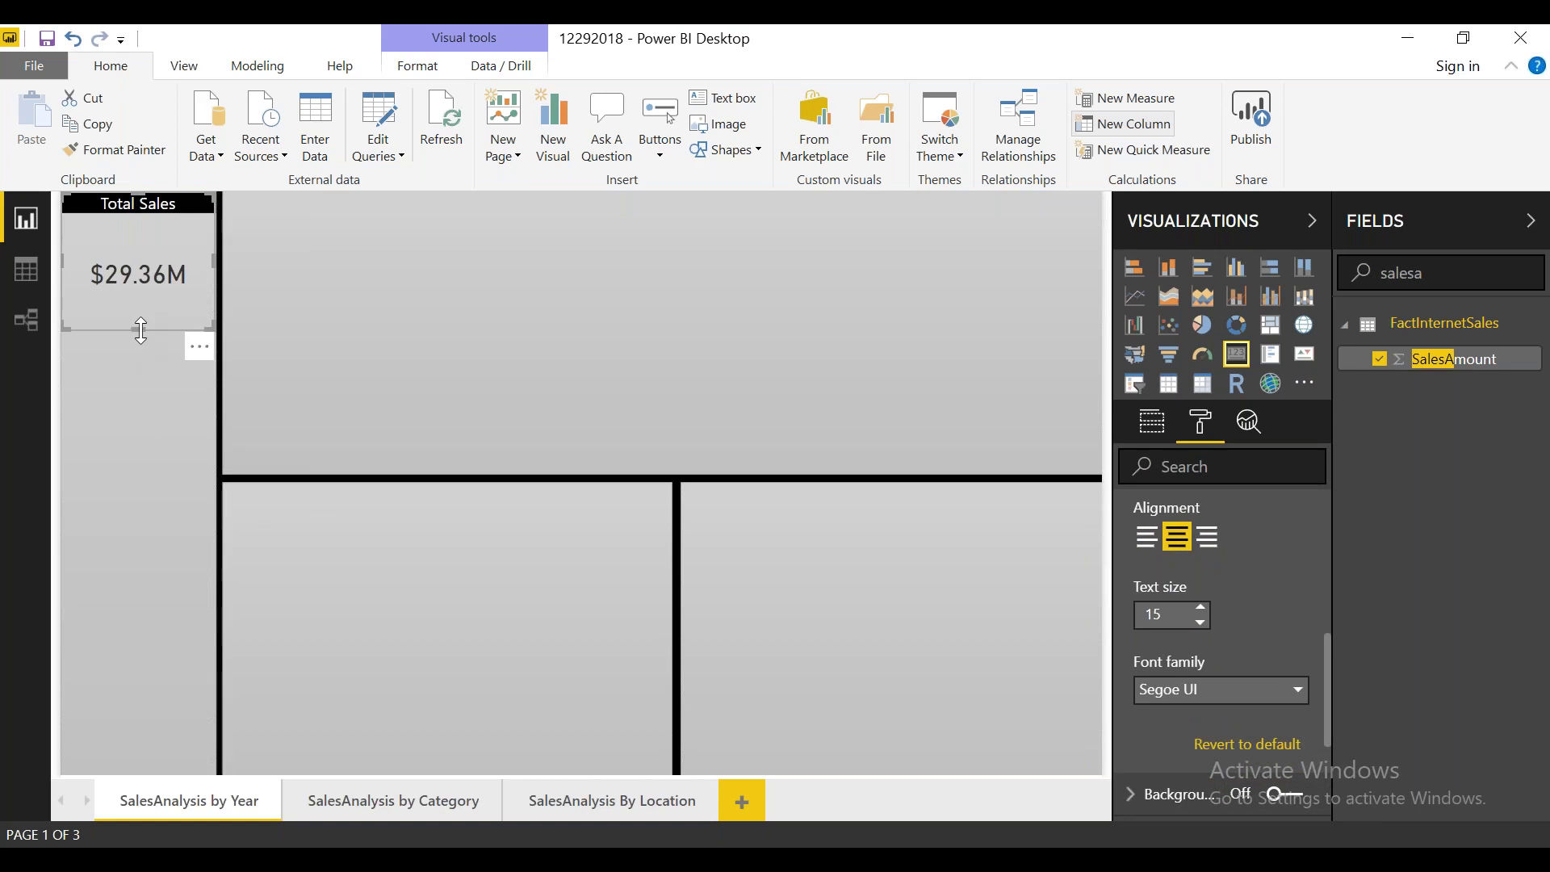
left_click(152, 405)
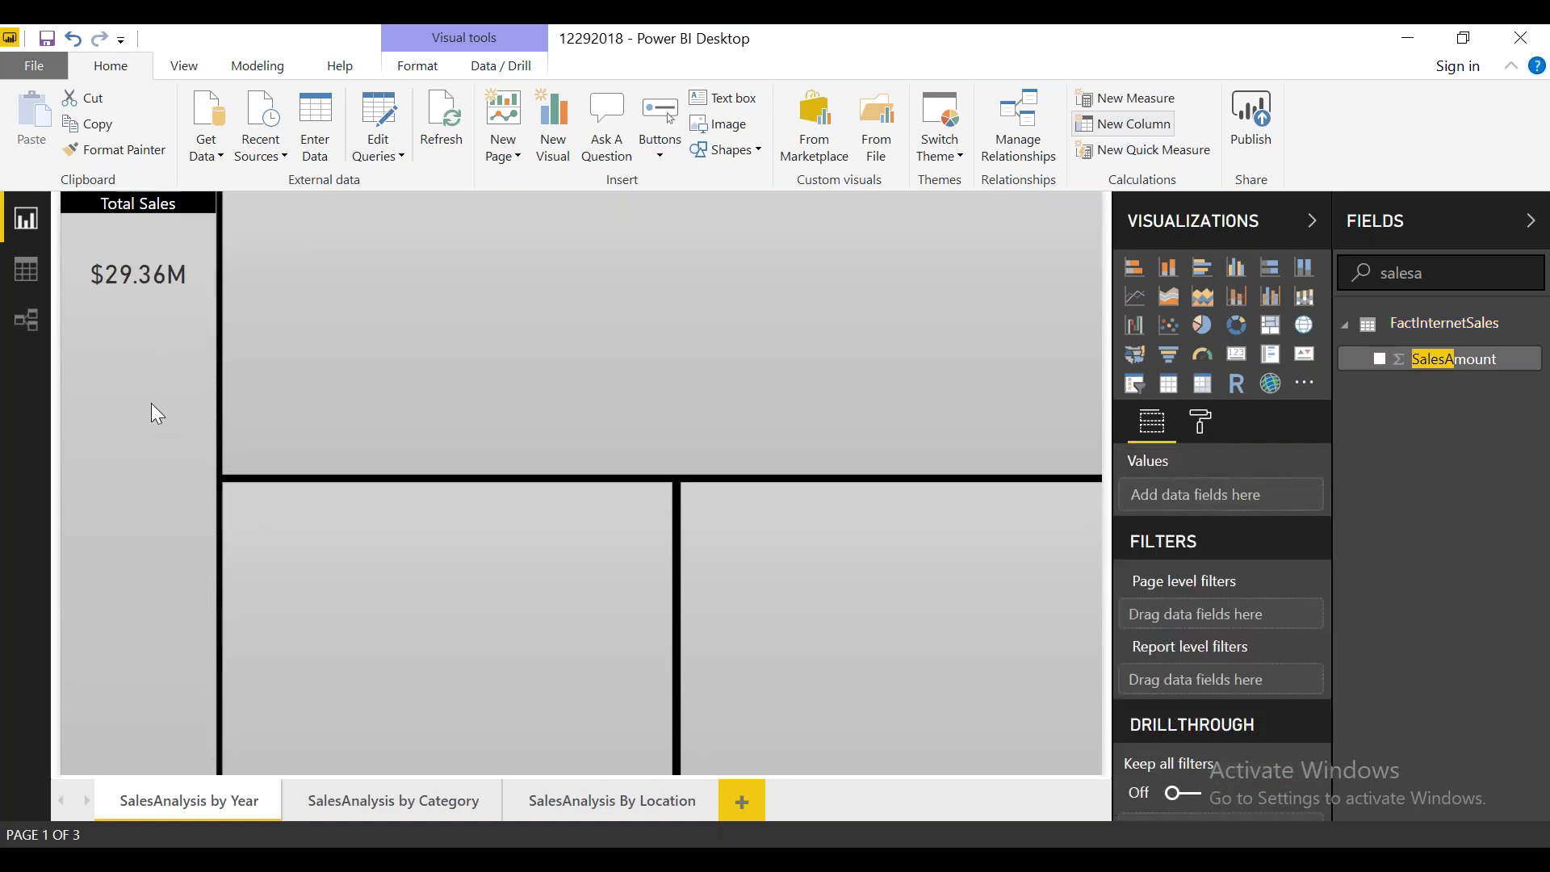
Step: Turn on the background of the Total Sales card
left_click(139, 253)
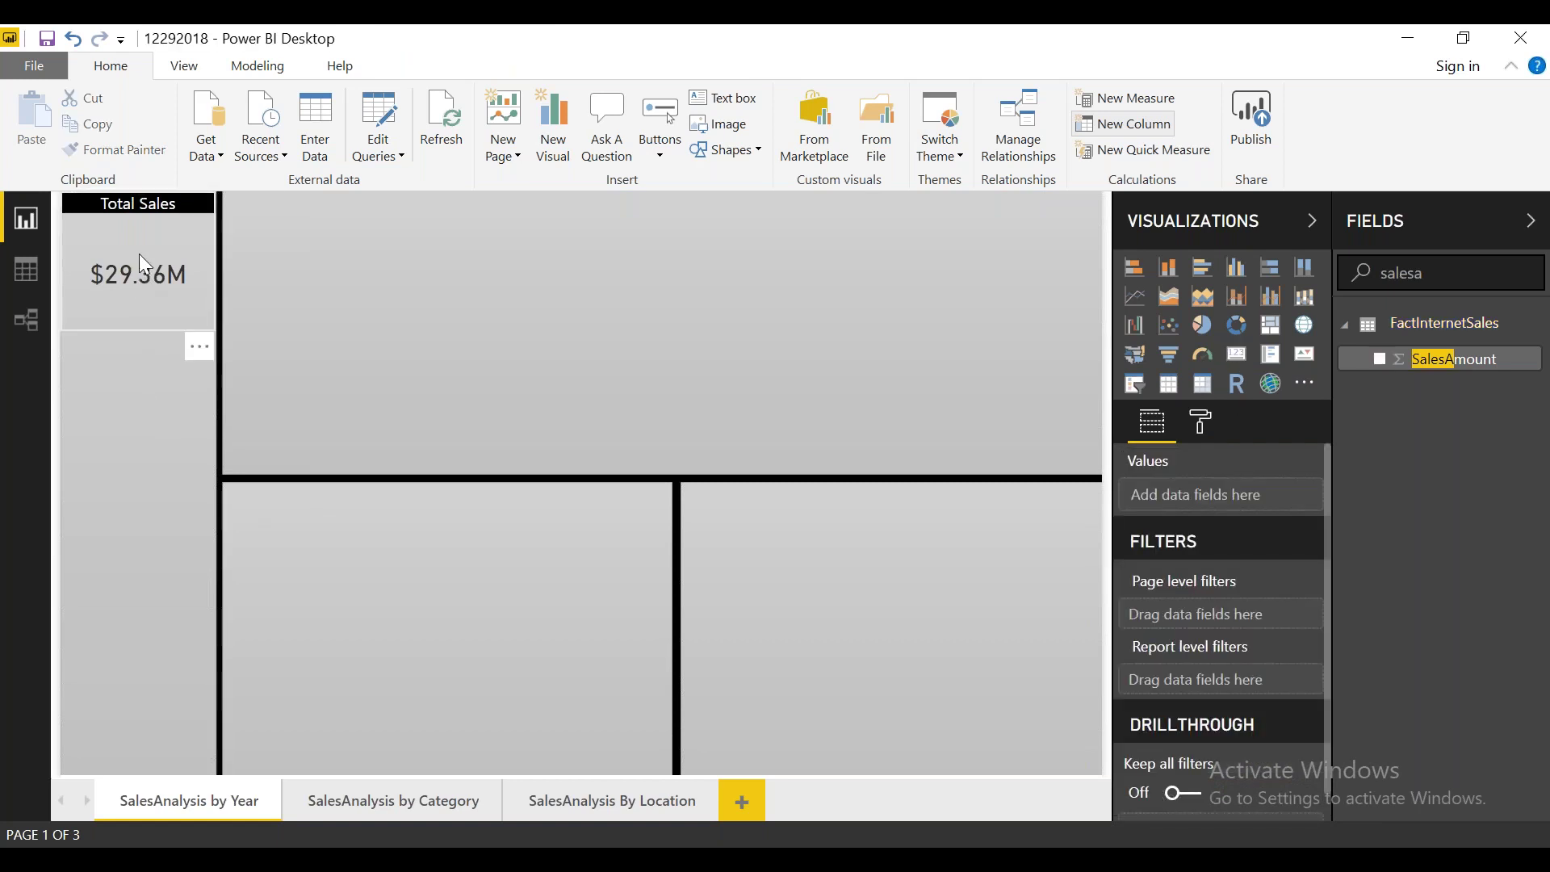
left_click(1201, 423)
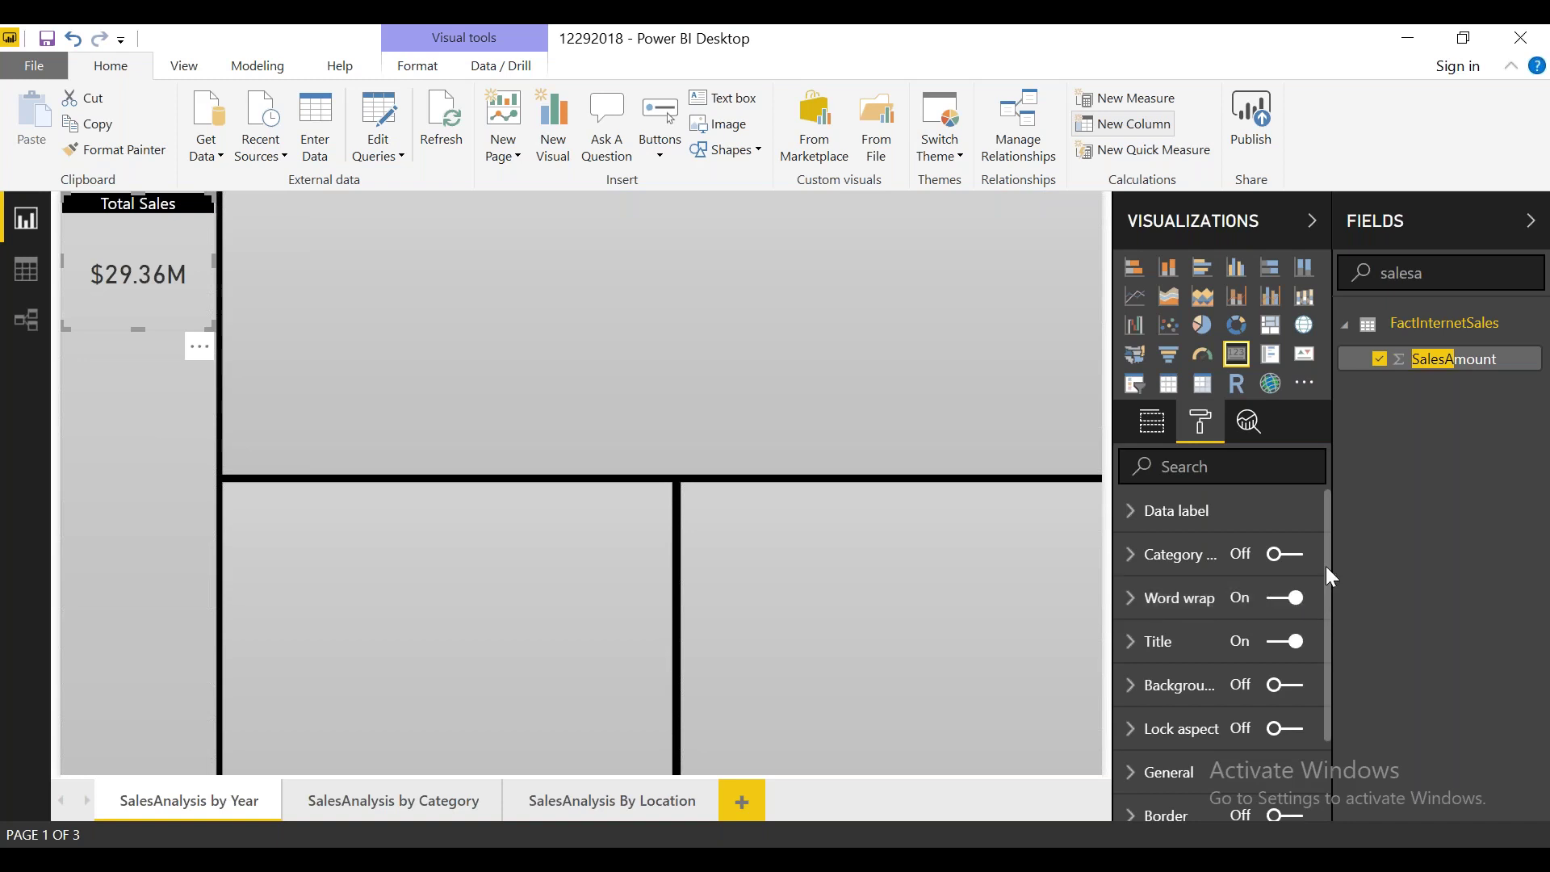
mouse_move(1330, 579)
left_mouse_down()
mouse_move(1330, 675)
mouse_move(1326, 553)
left_mouse_up()
left_click(1211, 686)
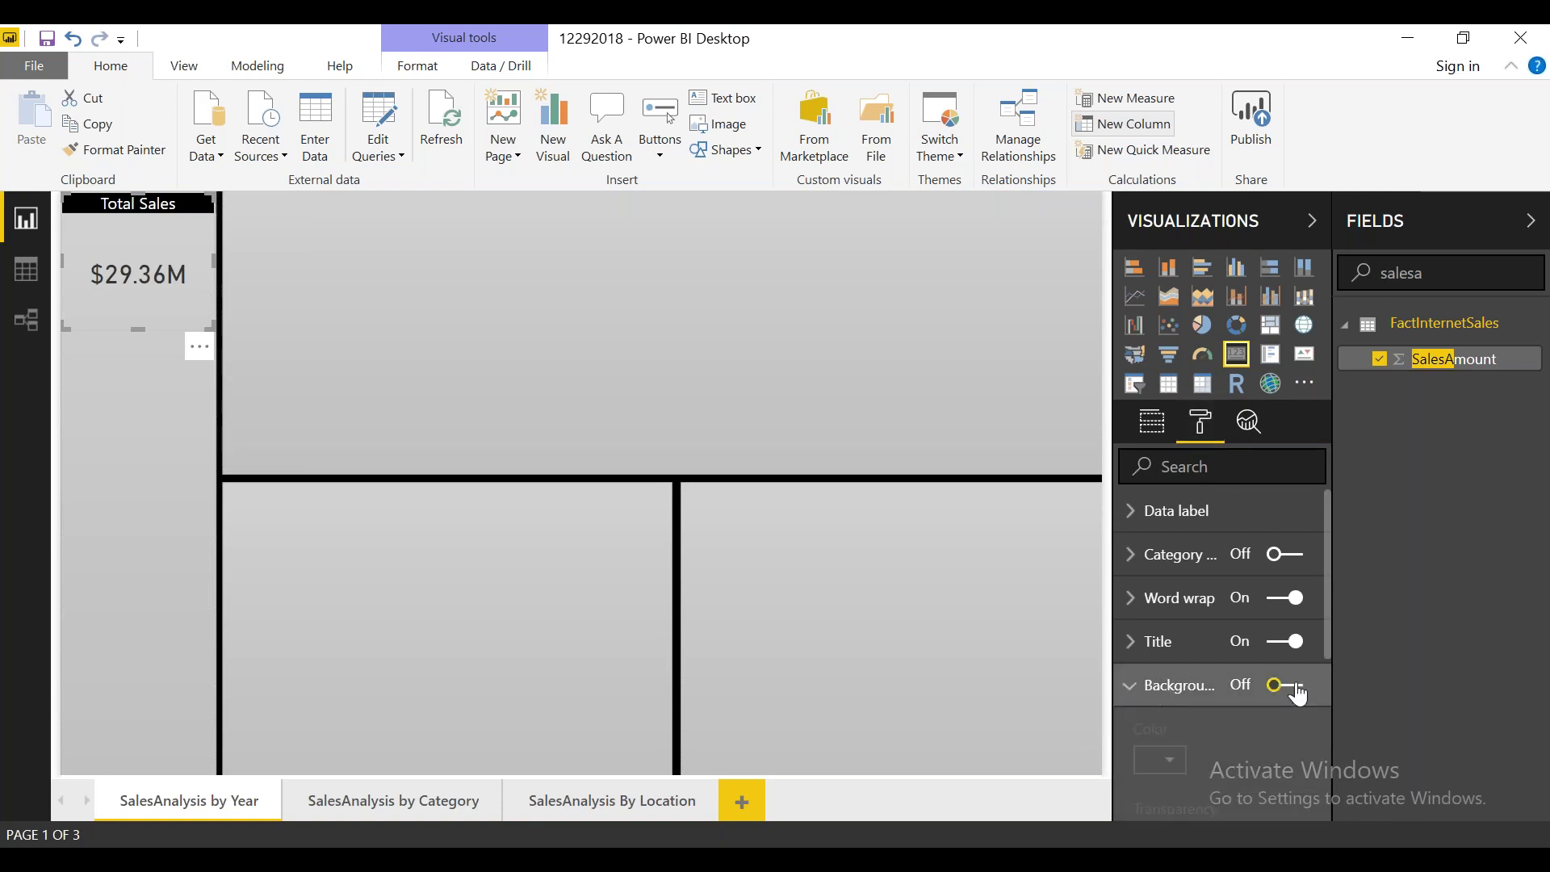
left_click(1295, 687)
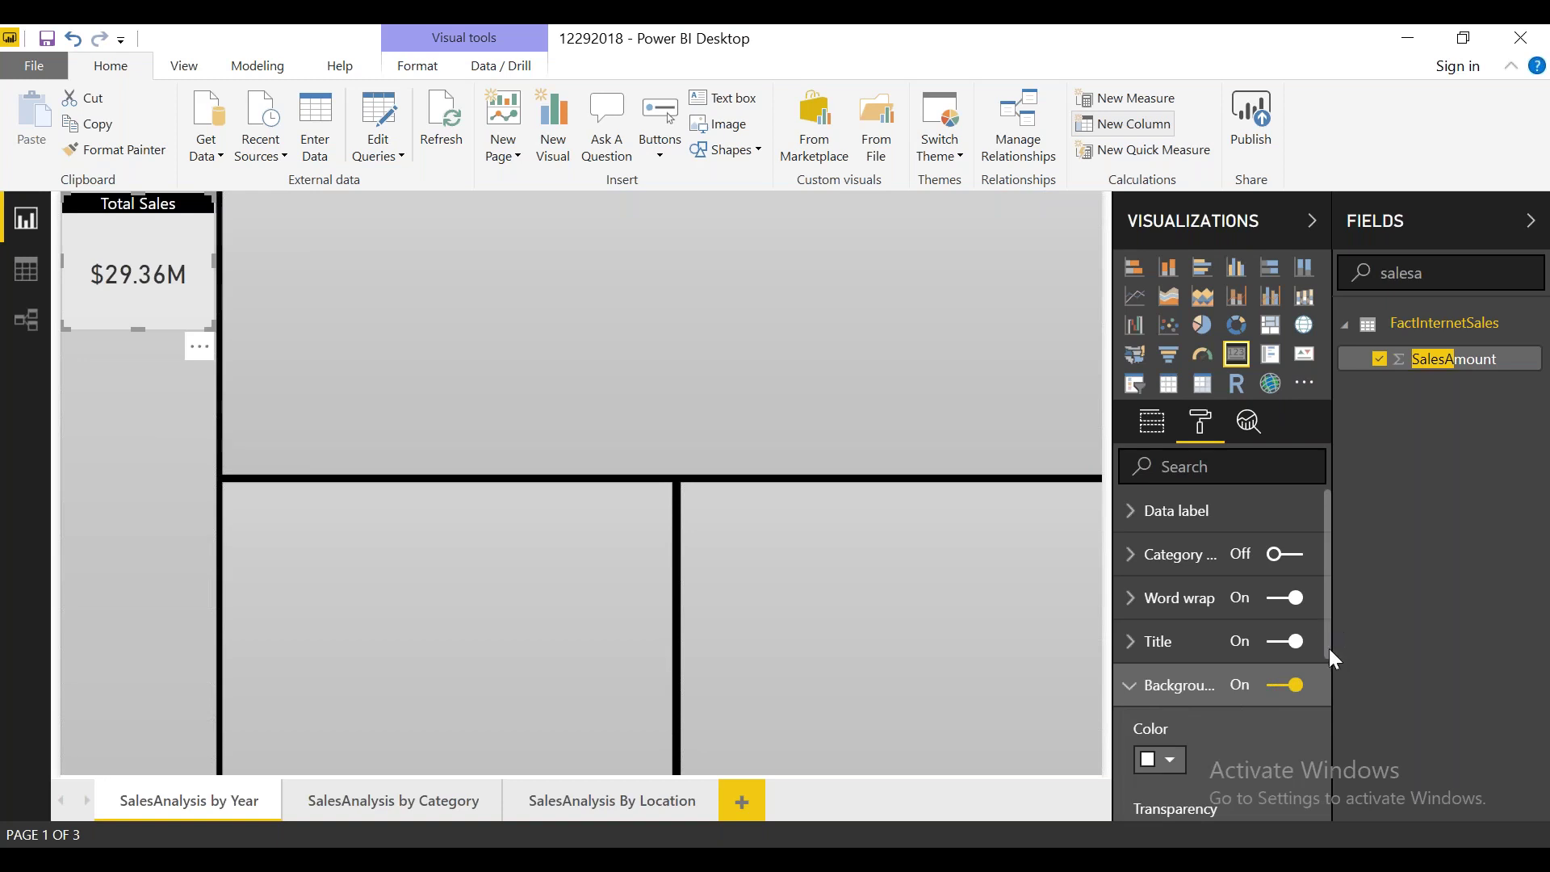
Step: Try black and teal as the background color of the Total Sales card
scroll(1292, 678, "down", 3)
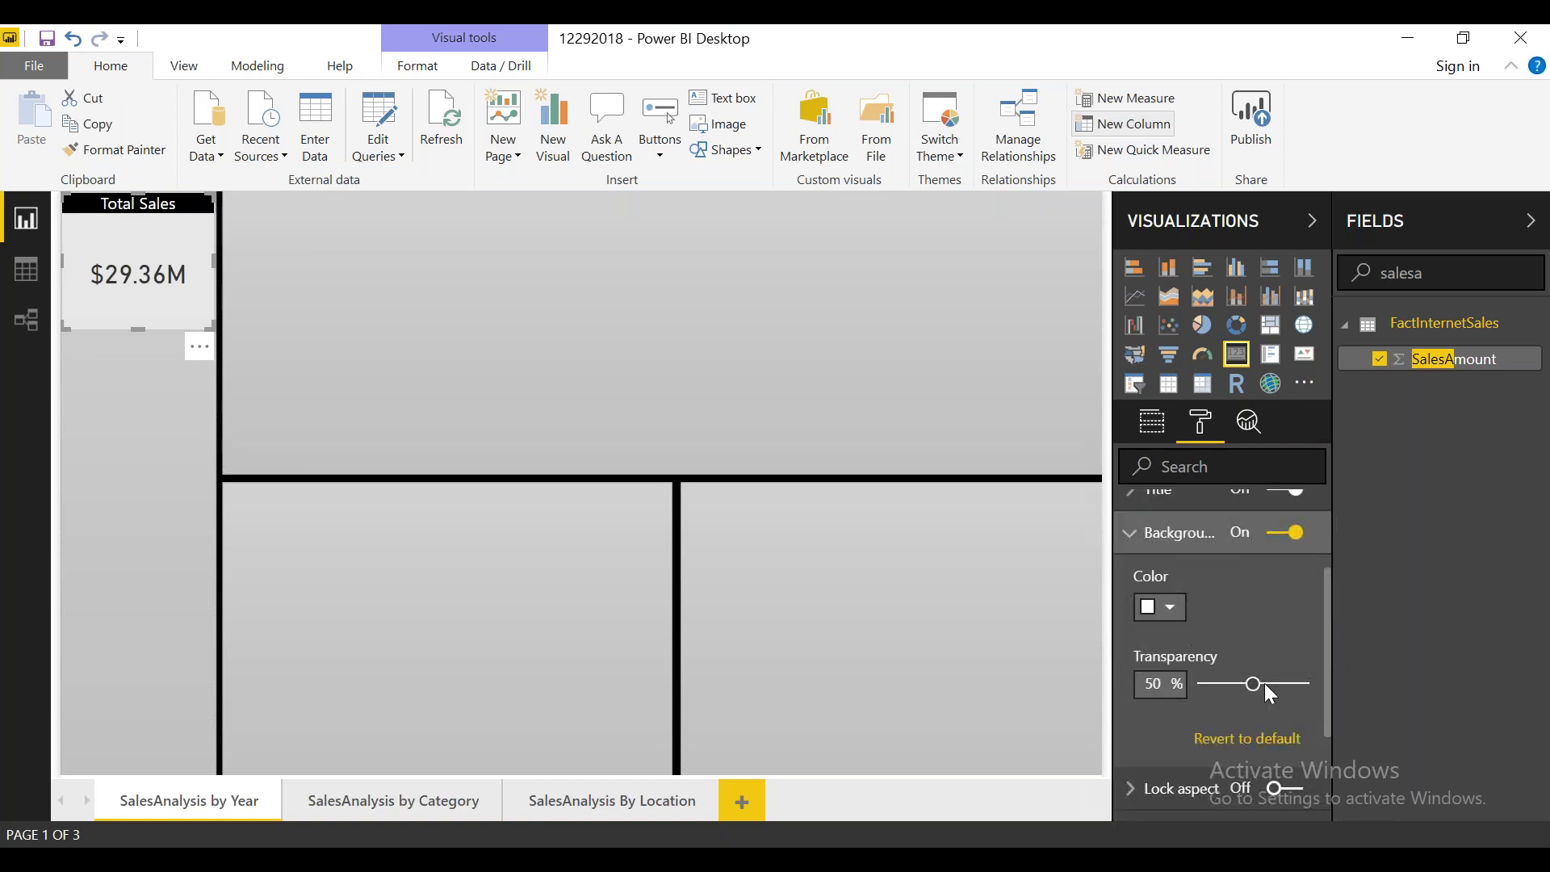
left_click(1181, 620)
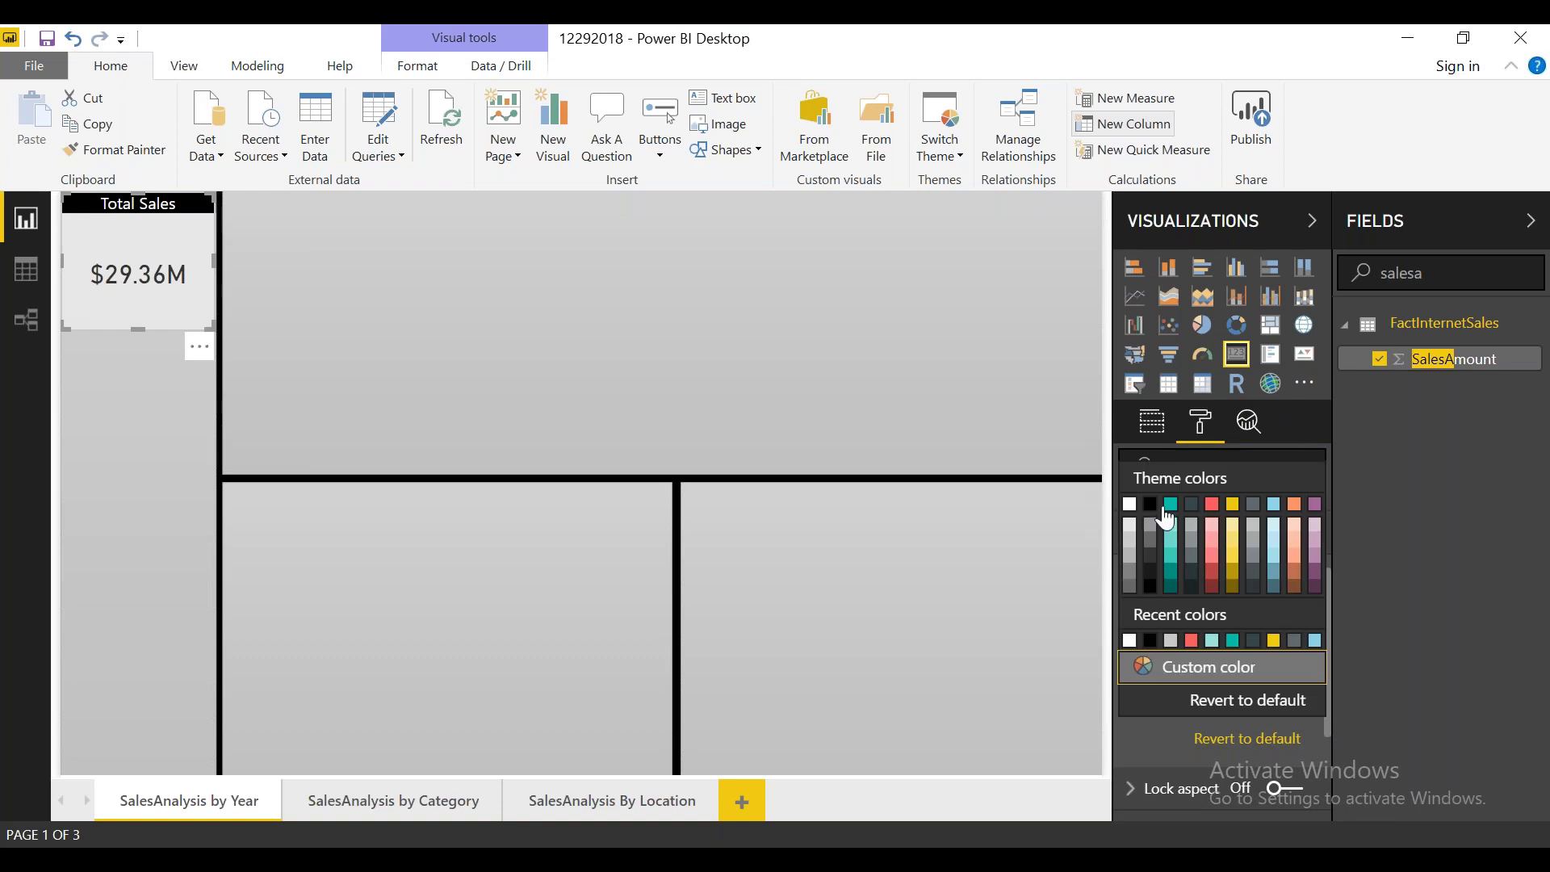
left_click(1151, 508)
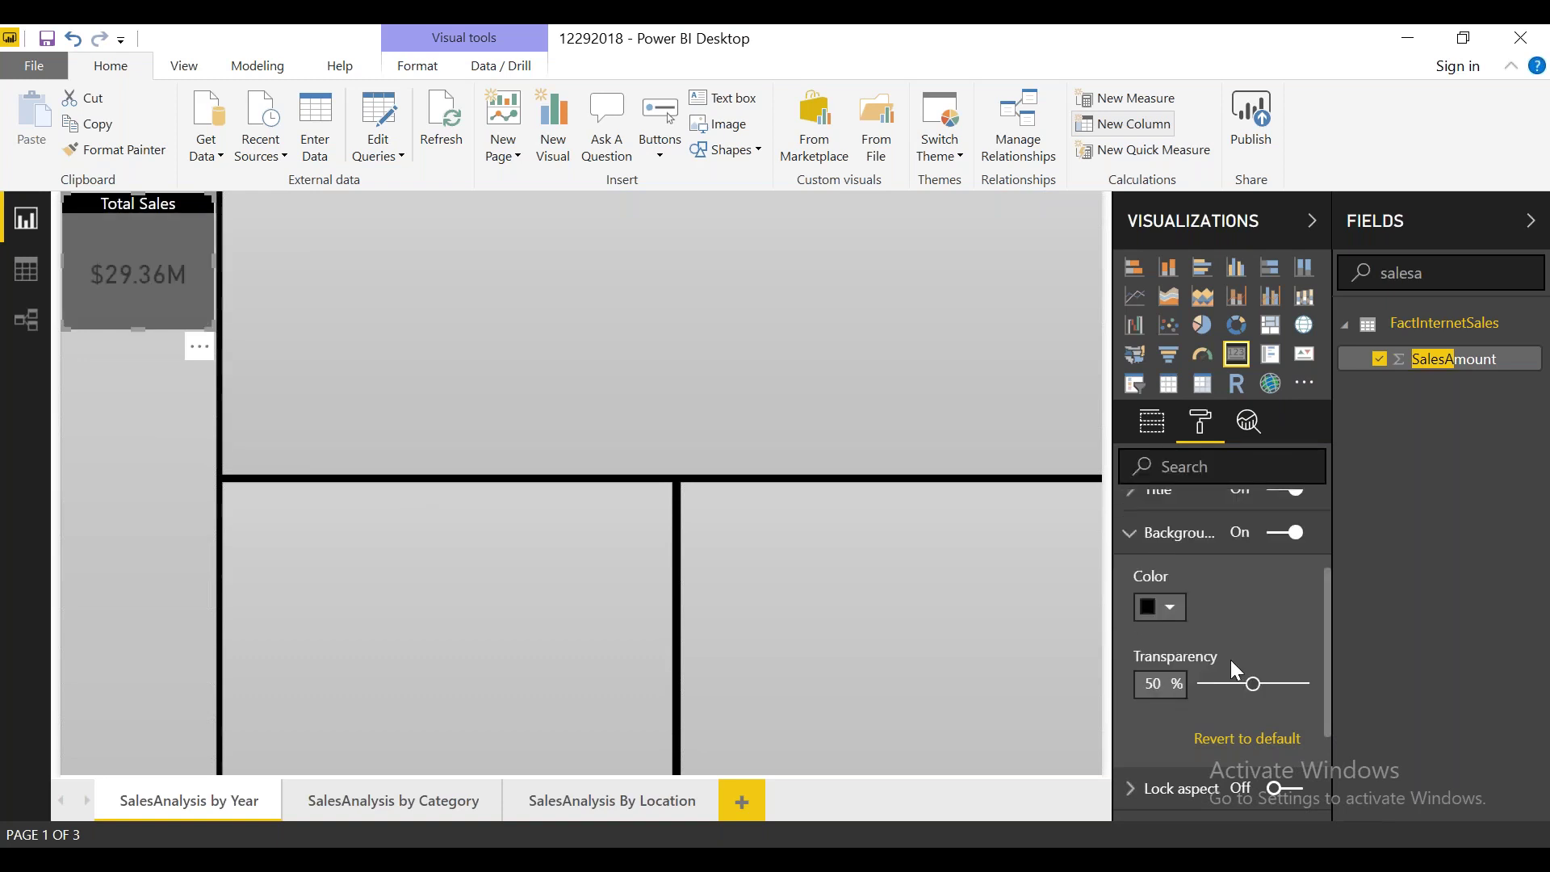
left_click(1171, 609)
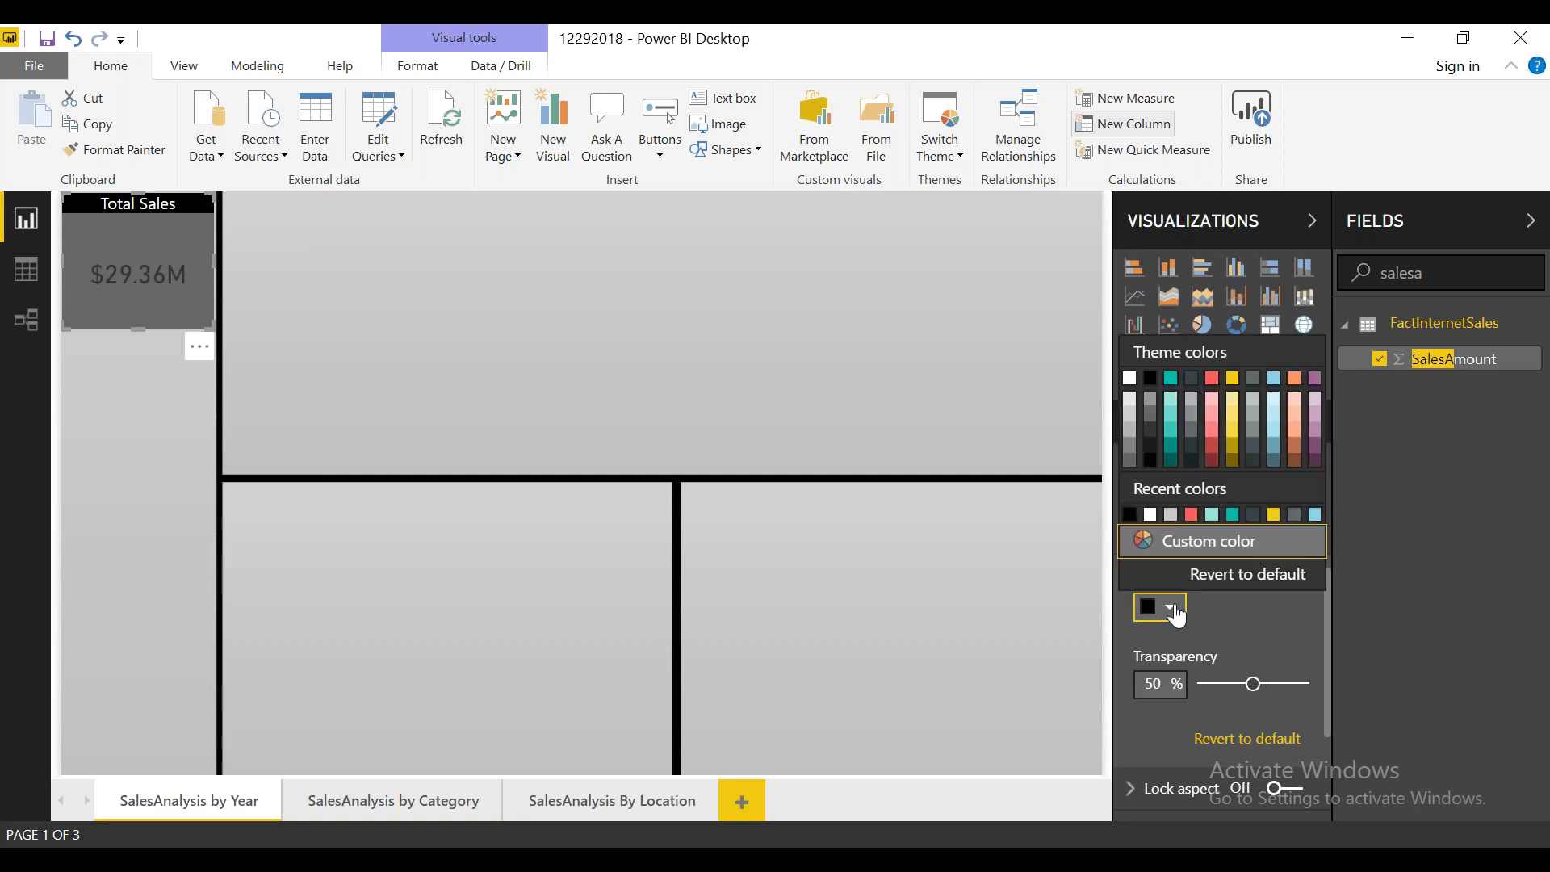
left_click(1175, 394)
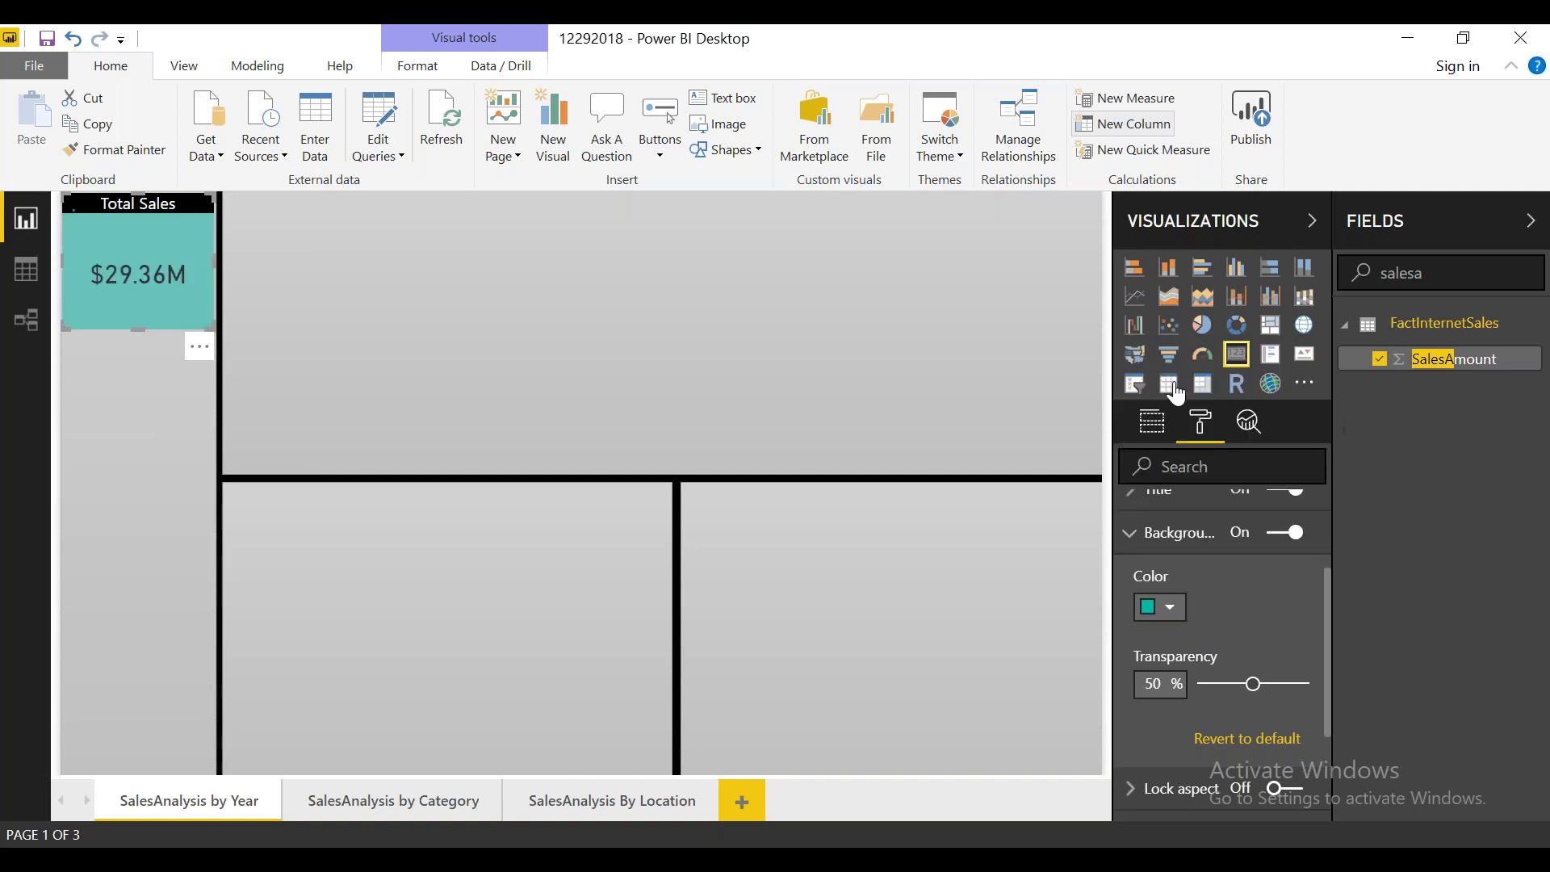
Step: Set the Total Sales card's background to a medium slate-gray theme shade
left_click(1171, 611)
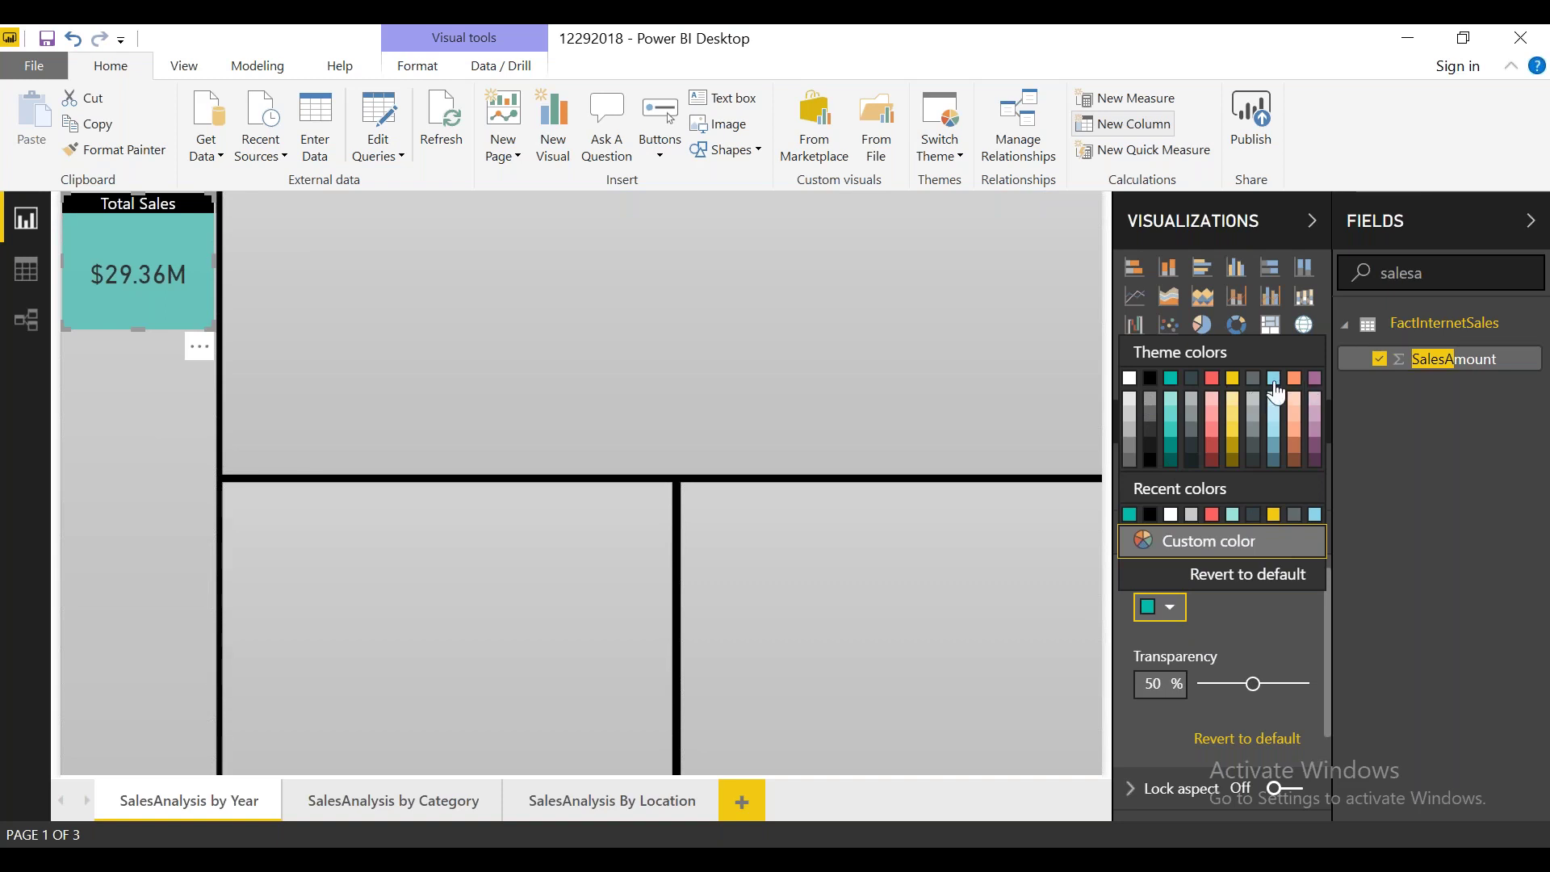
left_click(1196, 426)
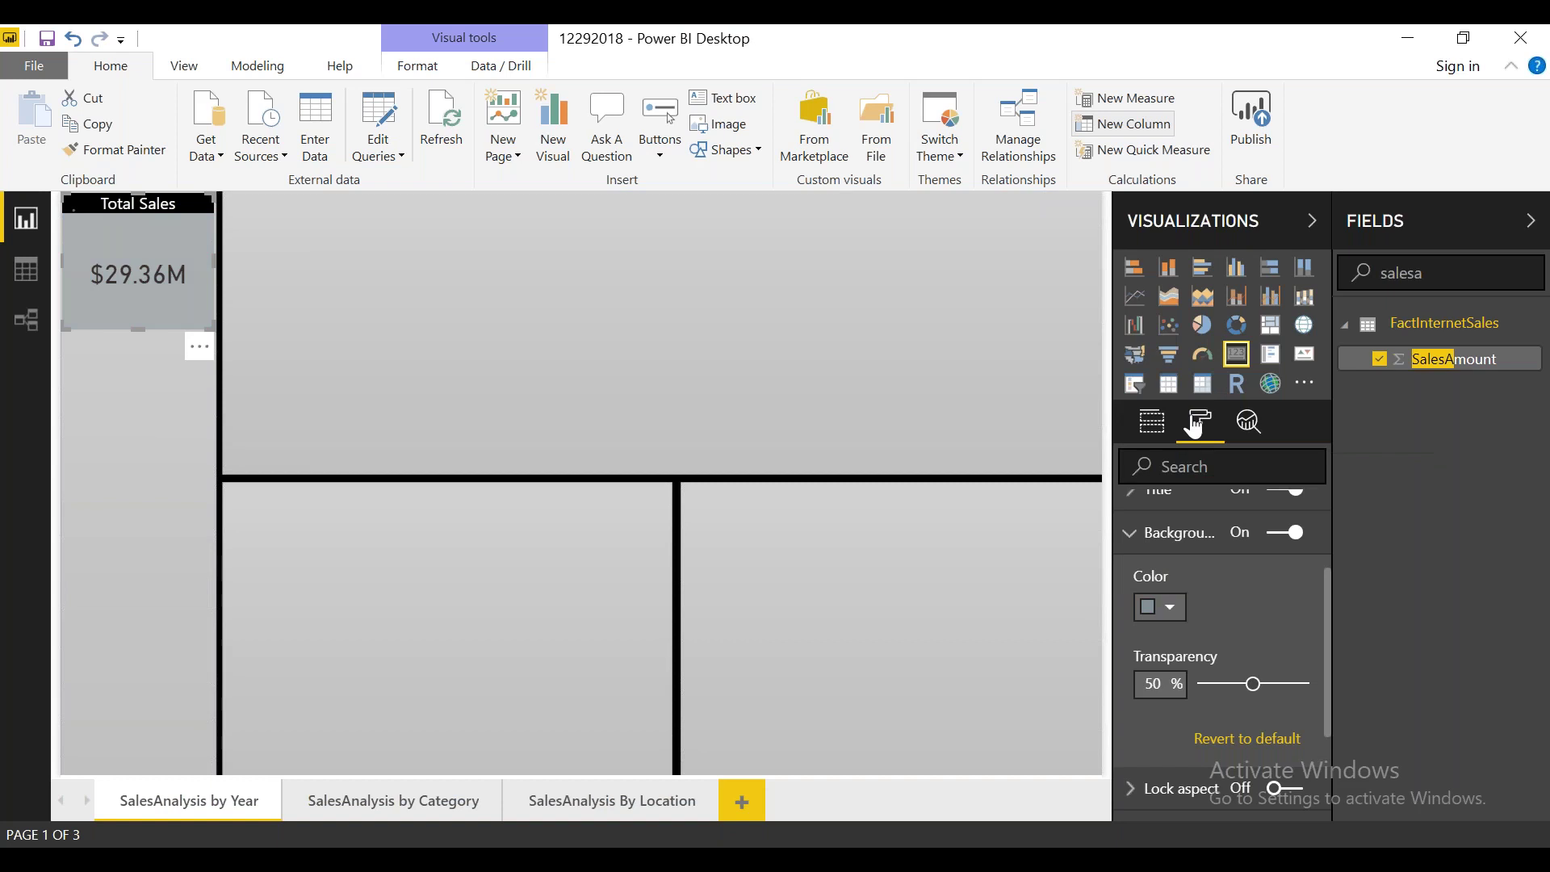
left_click(543, 390)
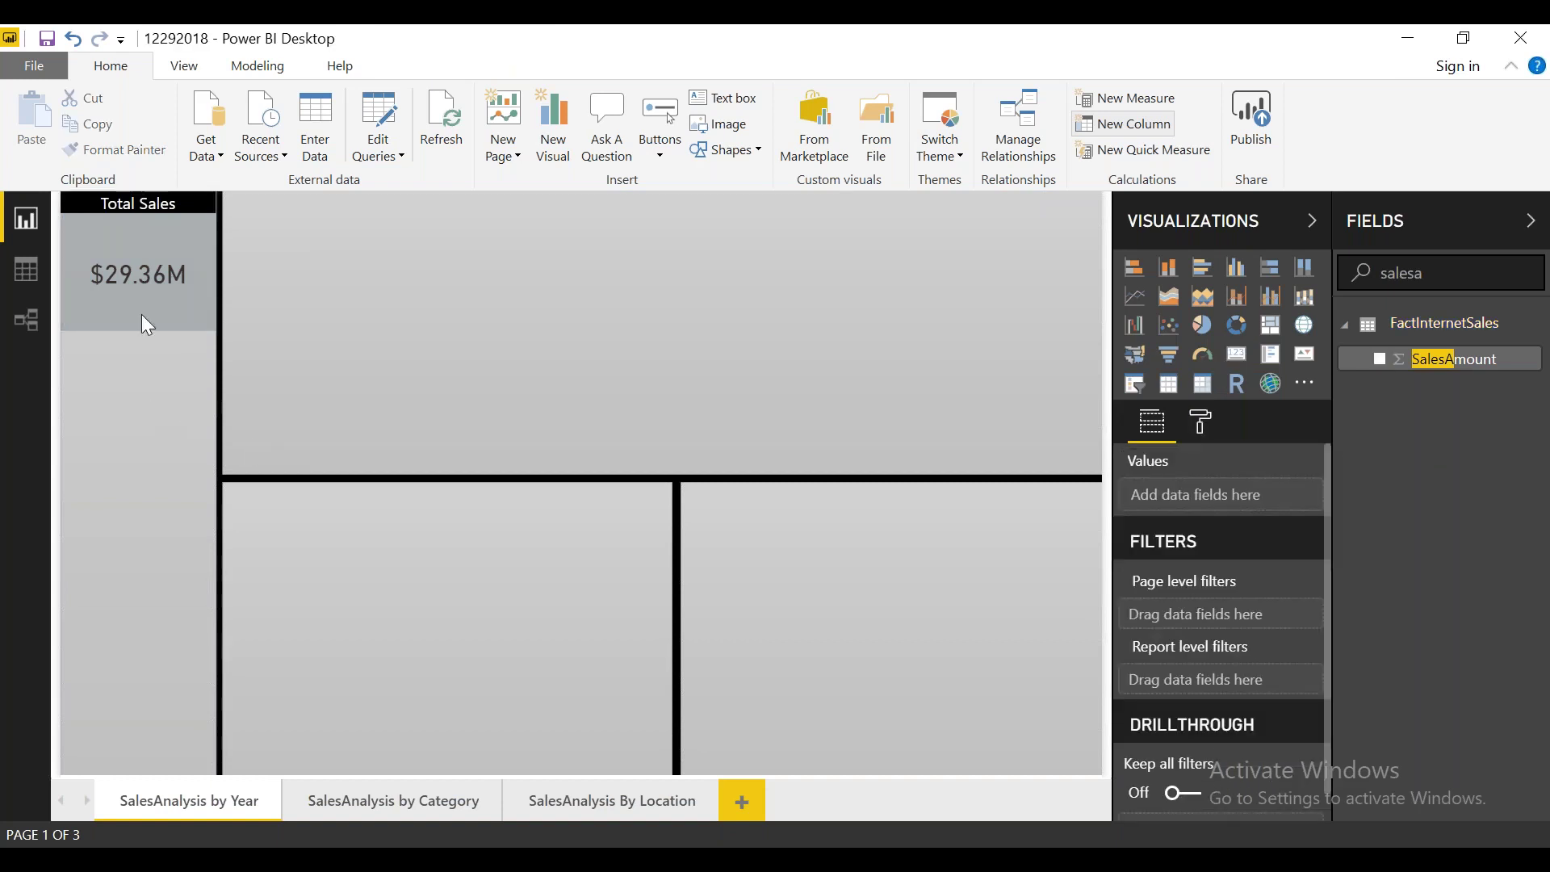
Step: Copy the Total Sales card and stack two duplicates directly beneath it in the side column
left_click(148, 294)
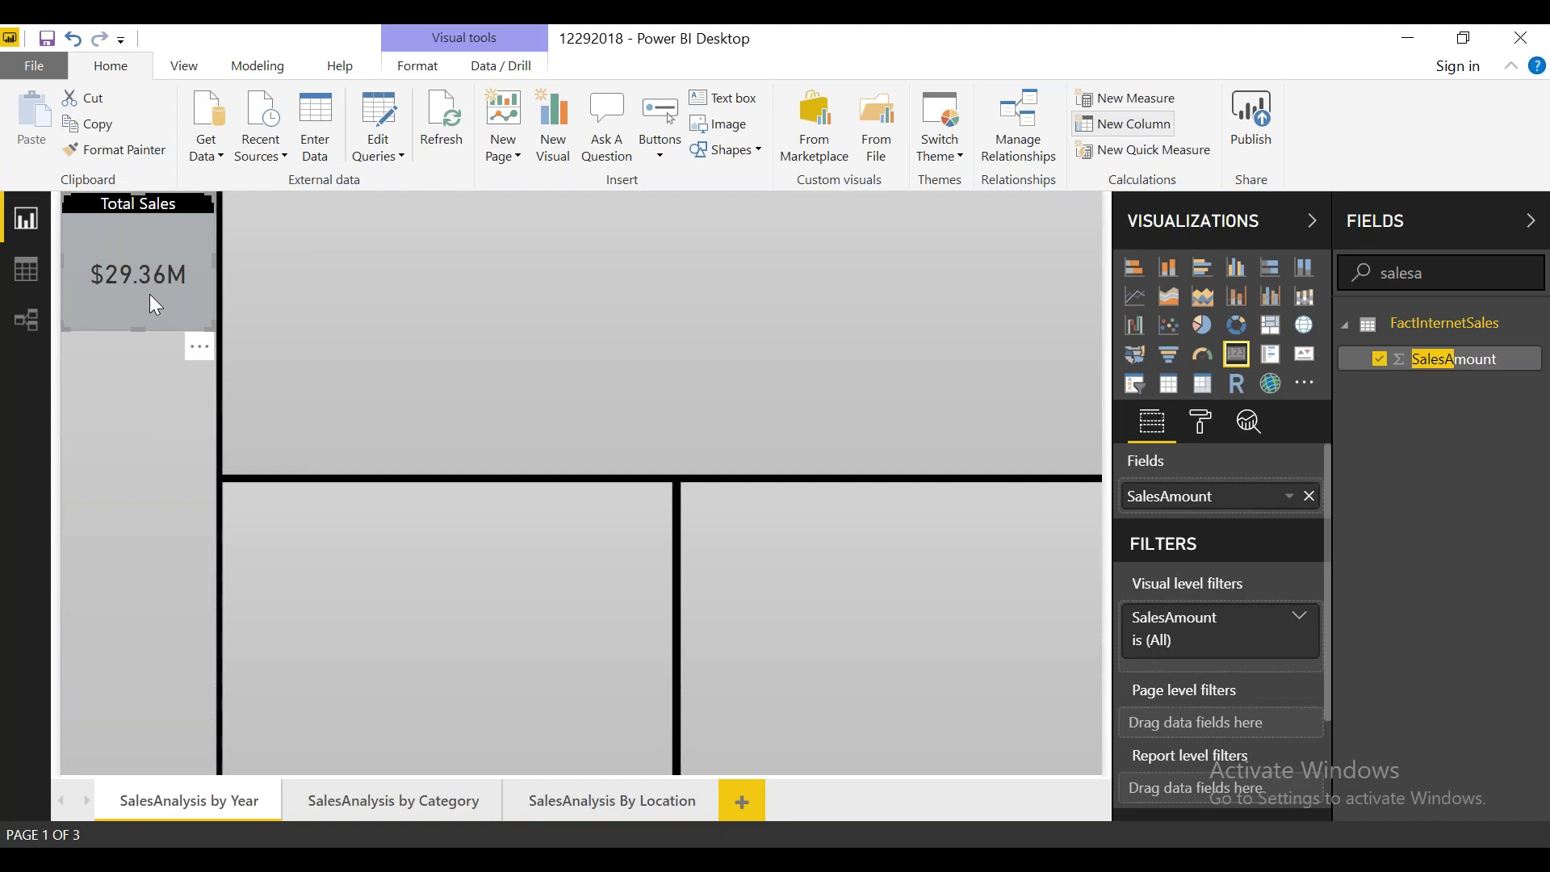
key("ctrl+c")
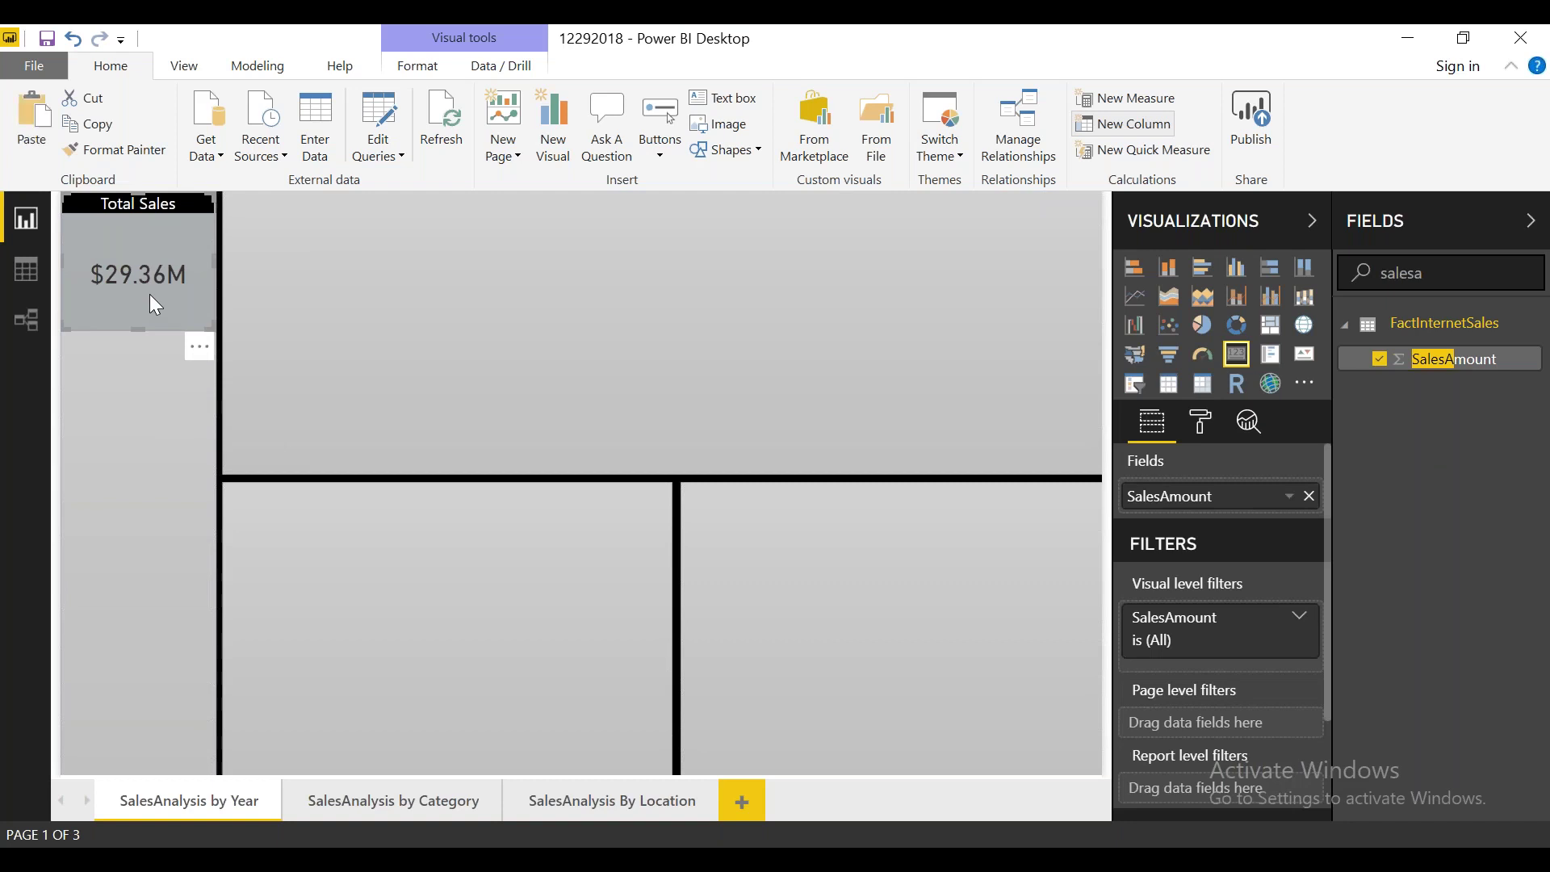
left_click(143, 442)
key("ctrl+v")
left_click_drag(171, 244, 148, 370)
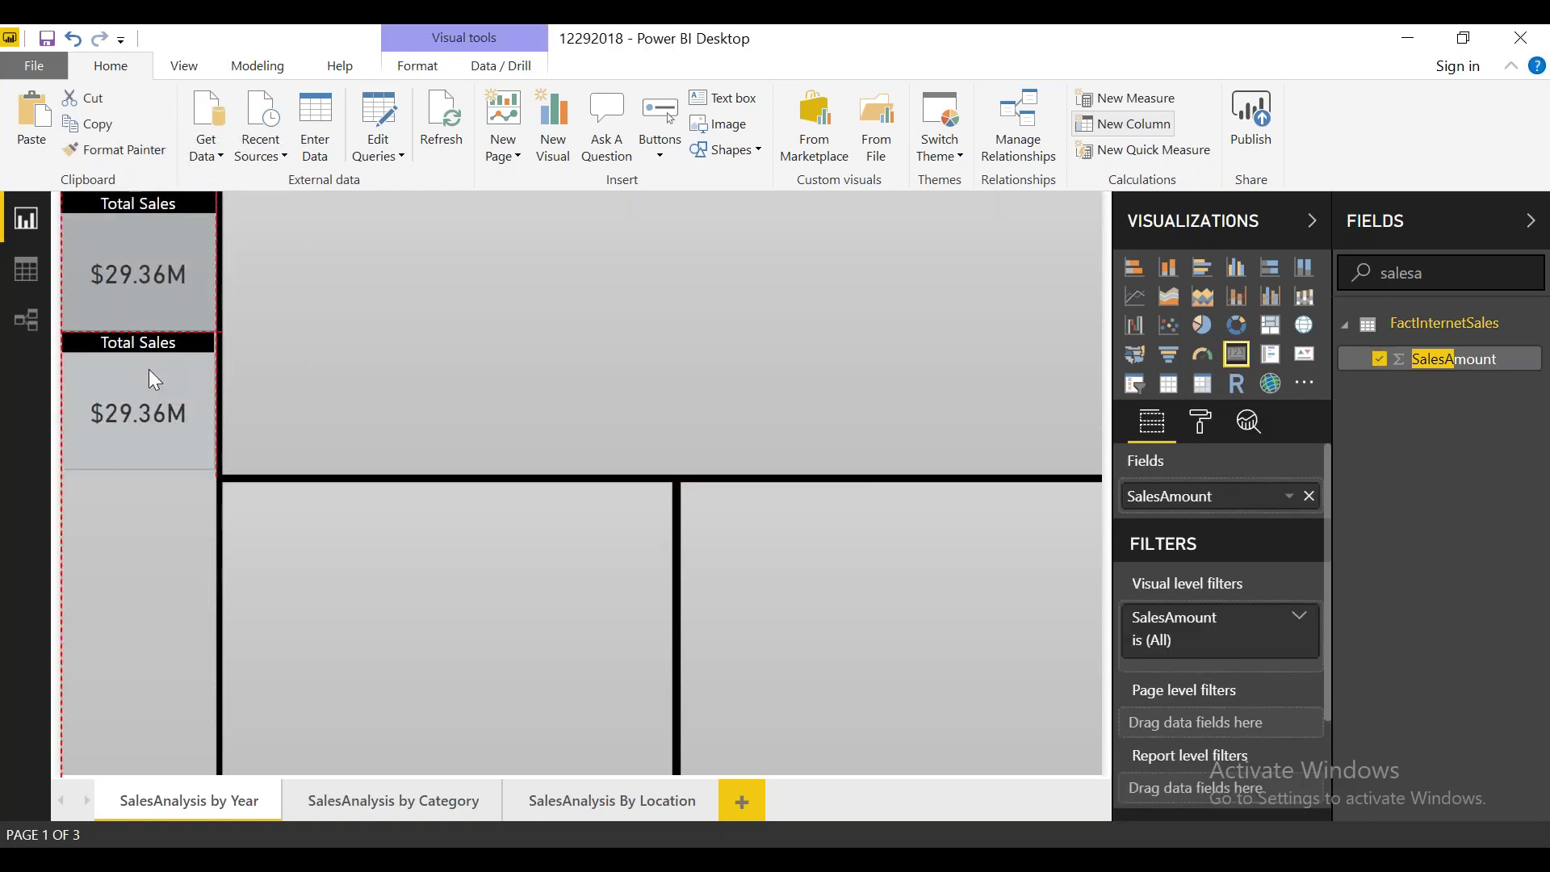
left_click(132, 559)
key("ctrl+v")
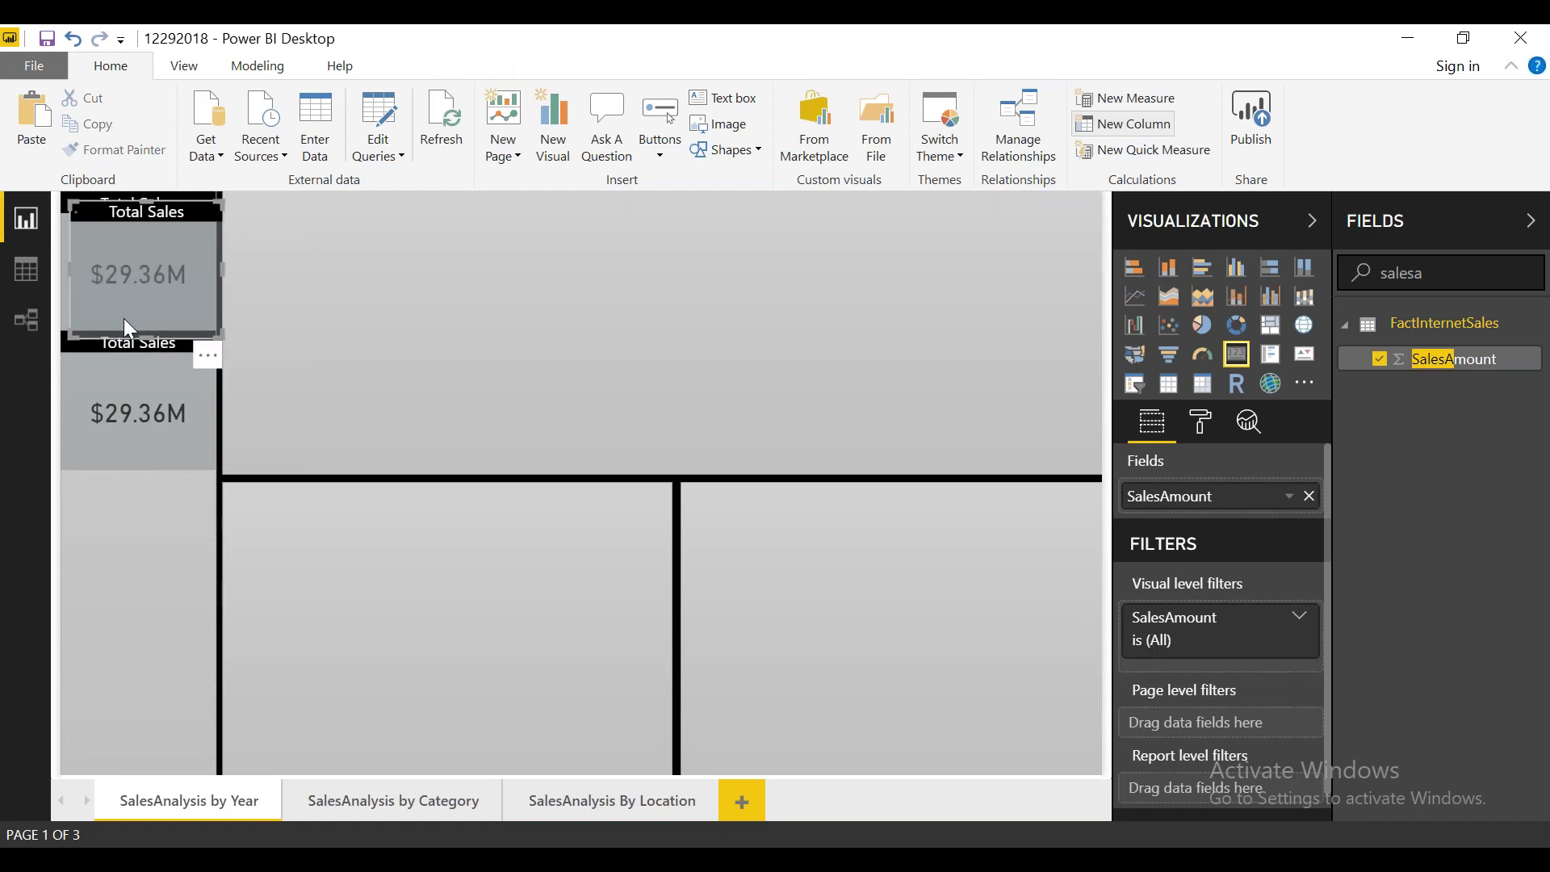
left_click_drag(128, 260, 112, 531)
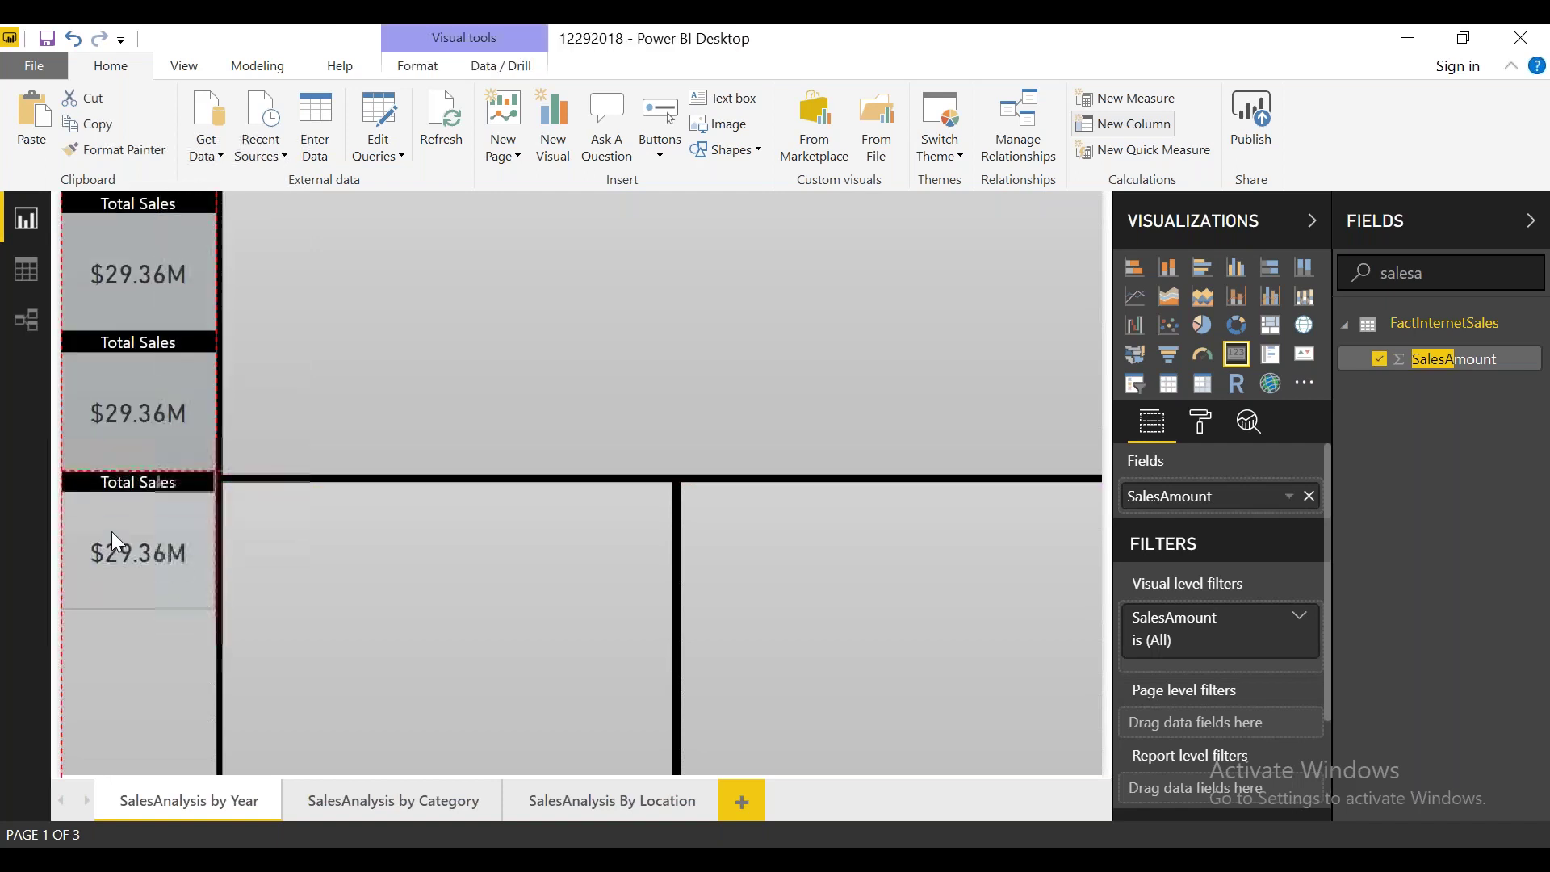
Step: Paste another copy of the card below the others and stretch it to the lower end of the side column
left_click(118, 709)
key("ctrl+v")
left_click_drag(176, 238, 168, 656)
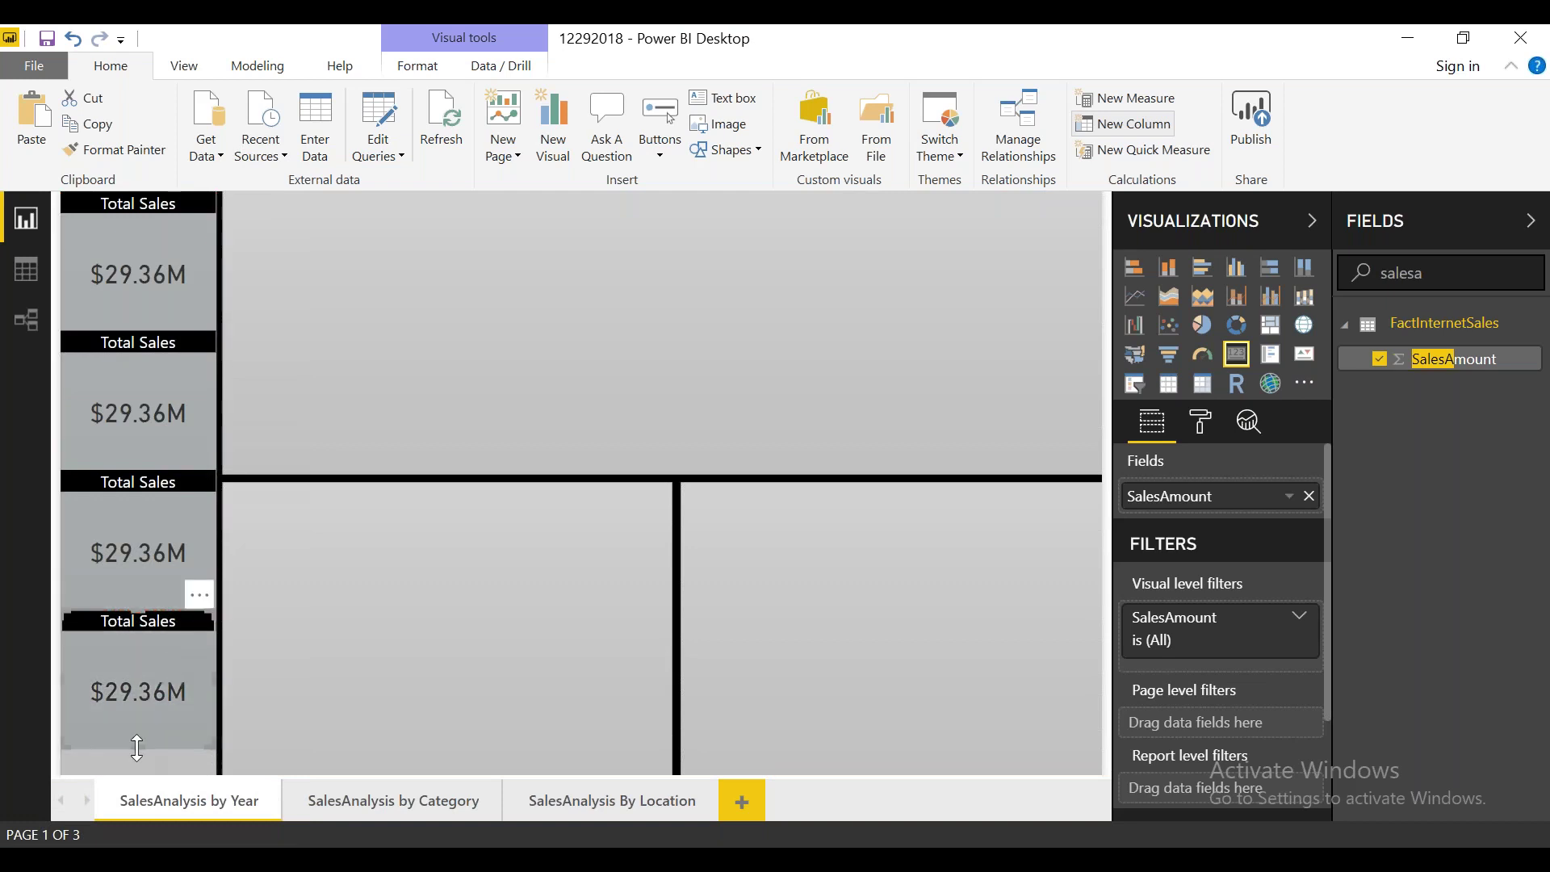
left_click_drag(136, 747, 129, 807)
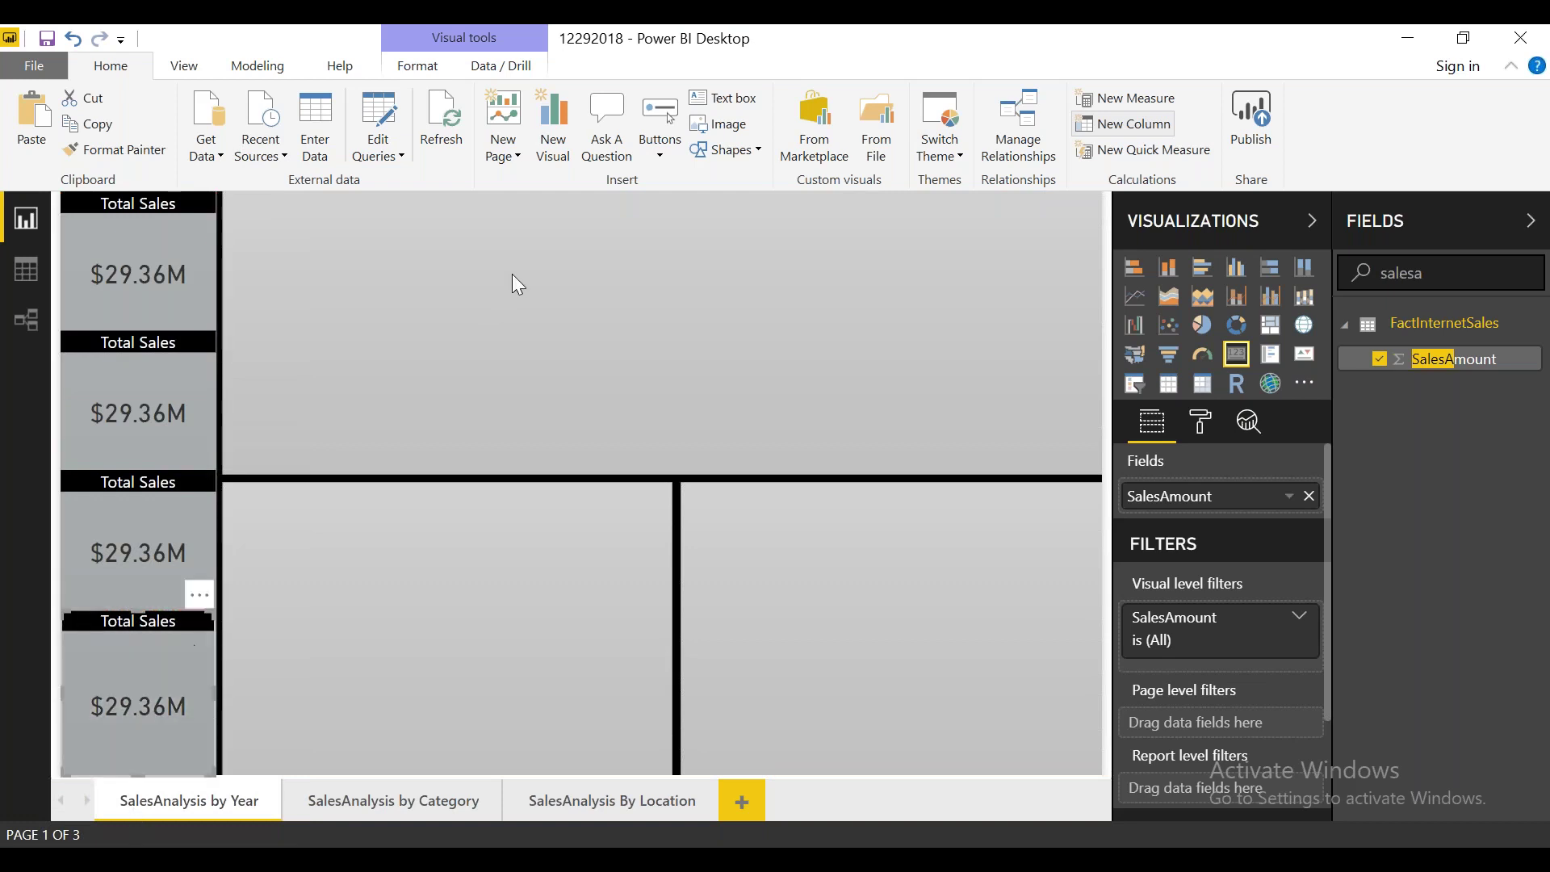
left_click(517, 284)
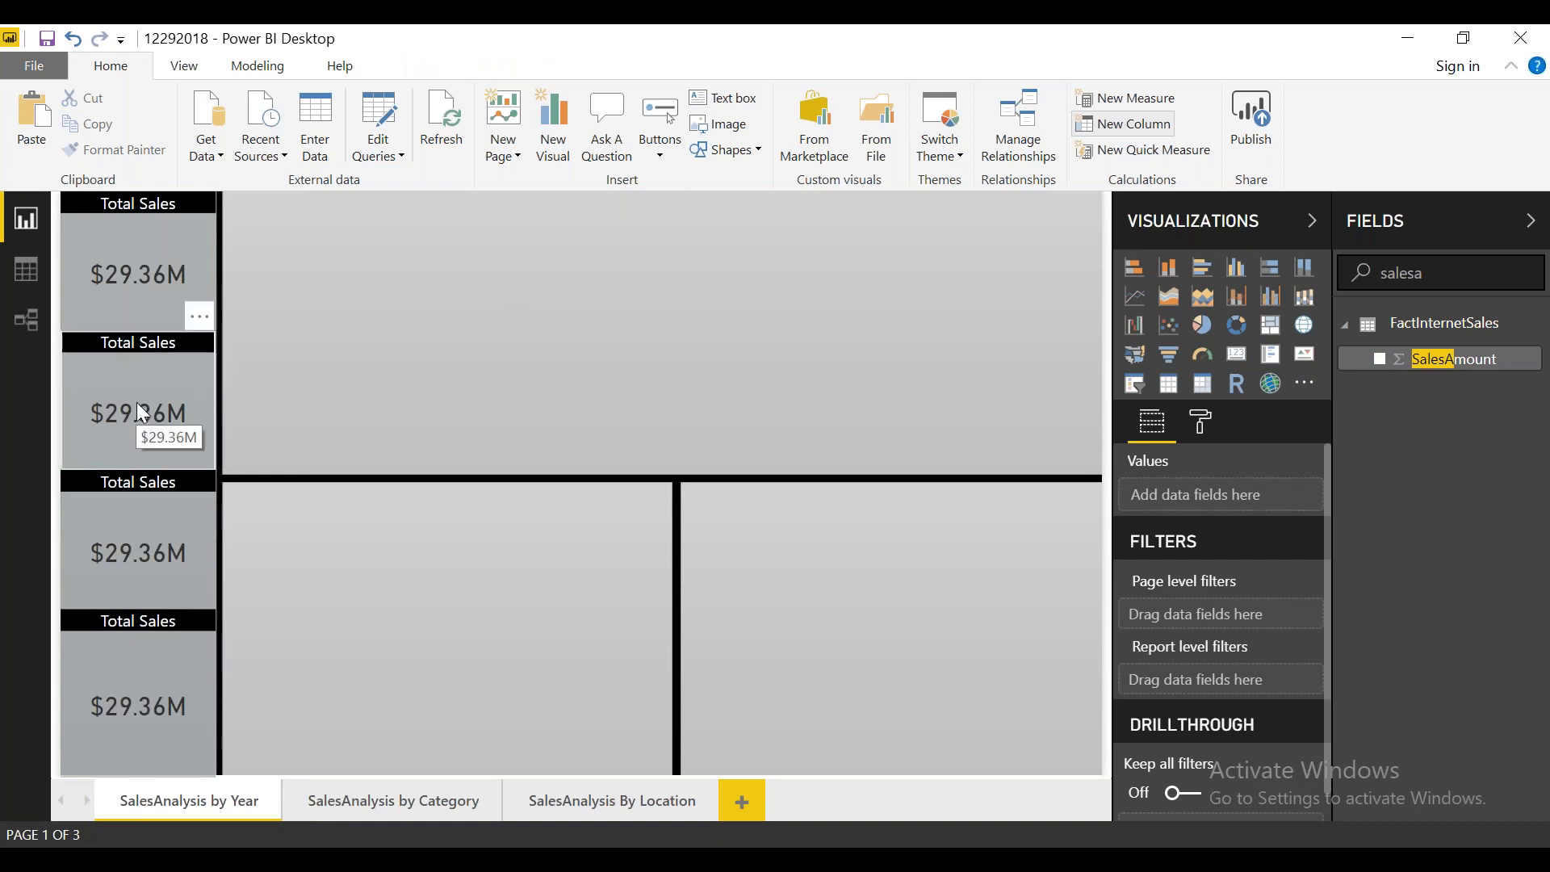
Step: Replace the second card's field with TotalProductCost from FactInternetSales
left_click(139, 229)
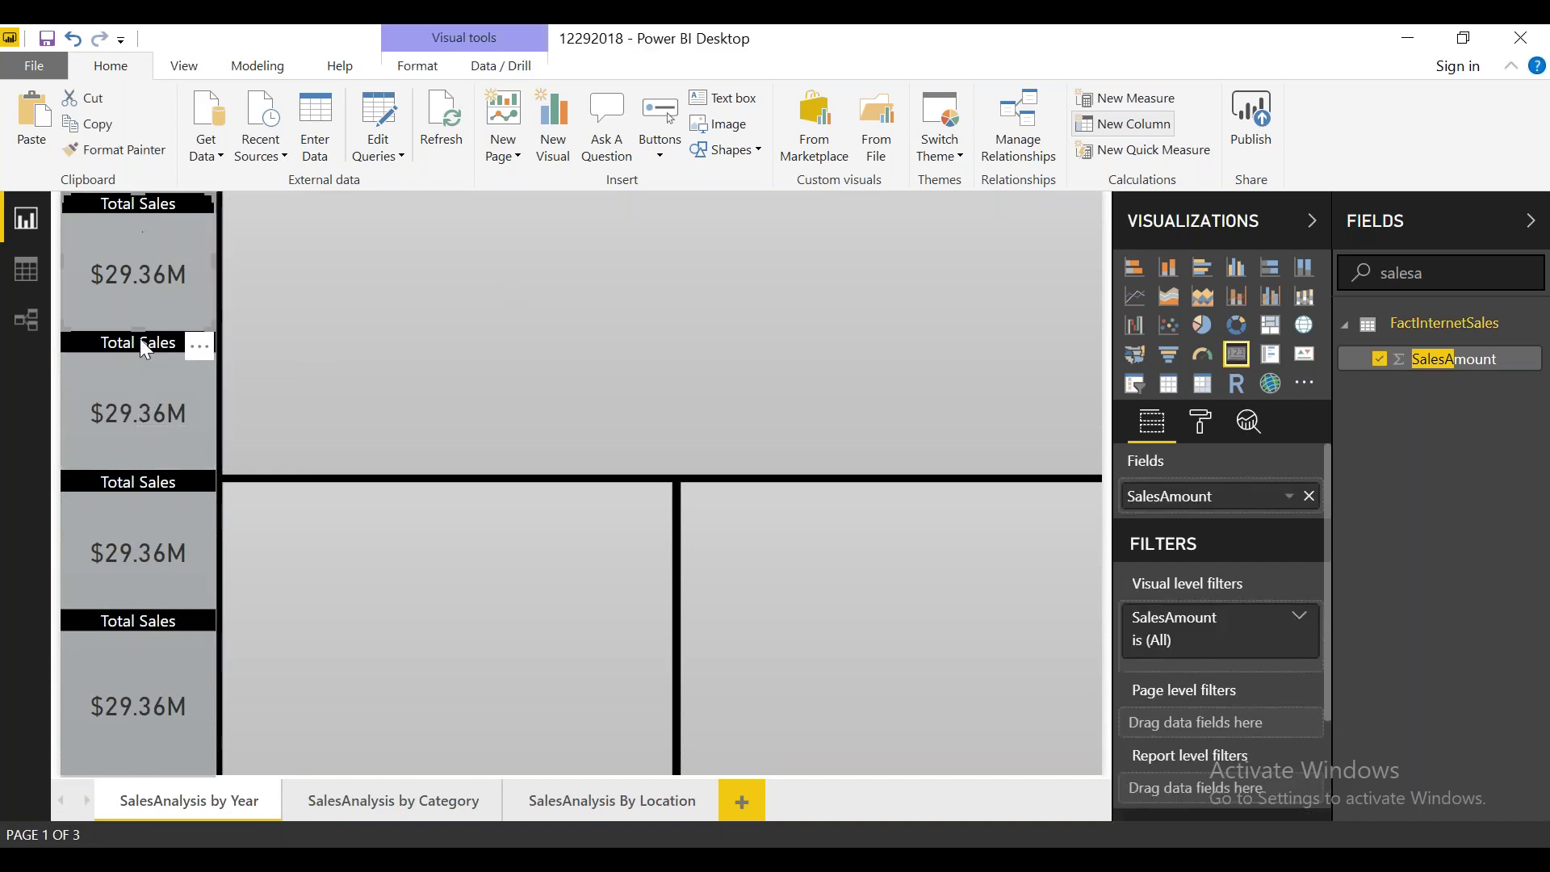
left_click(157, 384)
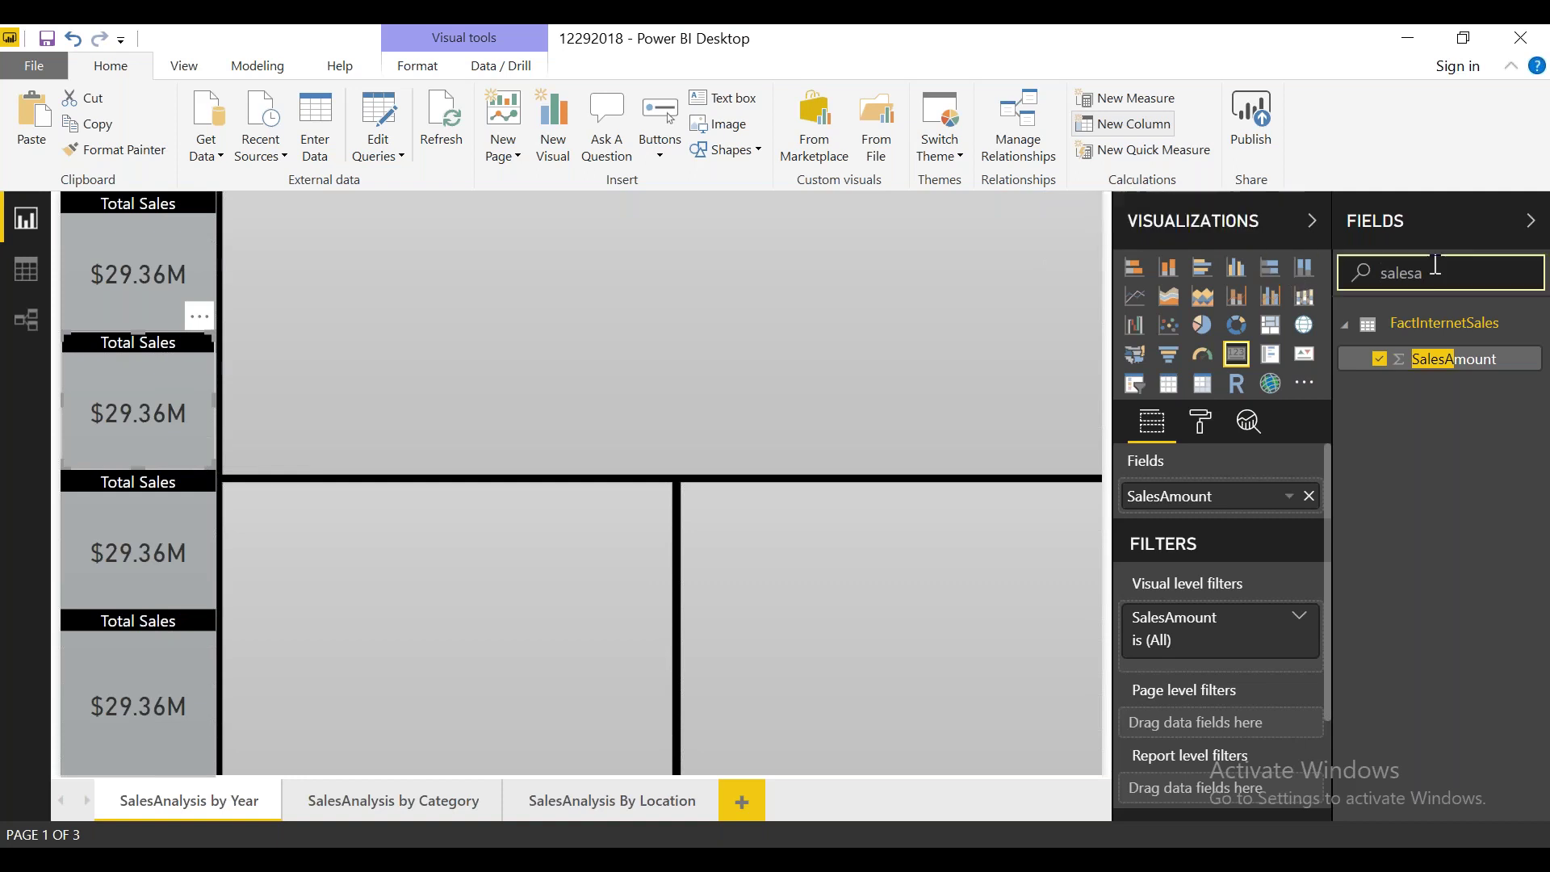
left_click_drag(1436, 273, 1357, 273)
type("cost")
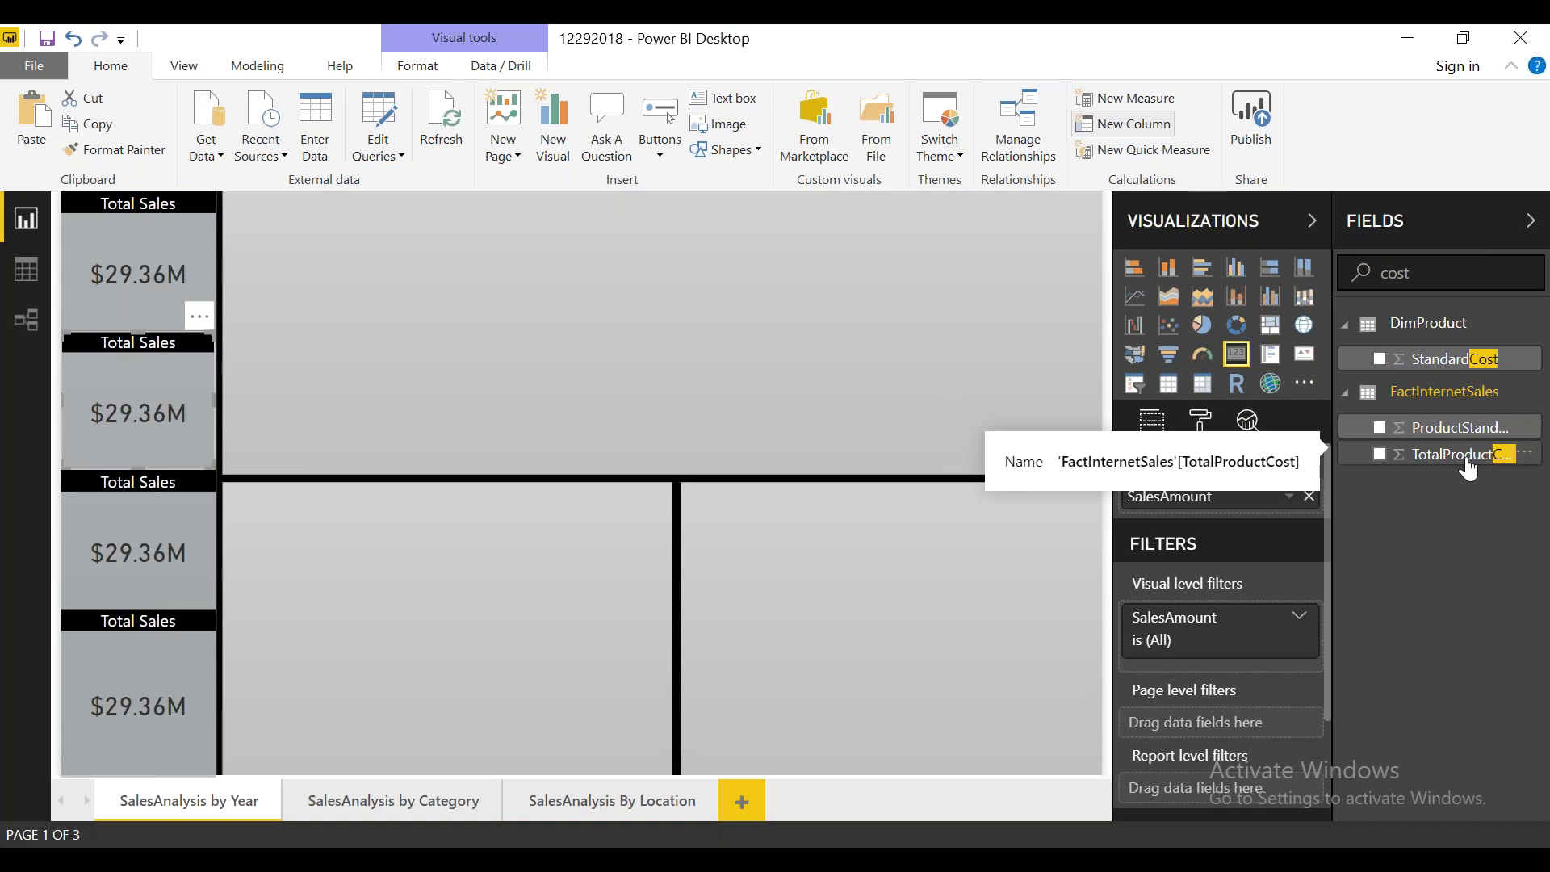
left_click_drag(1473, 466, 1245, 509)
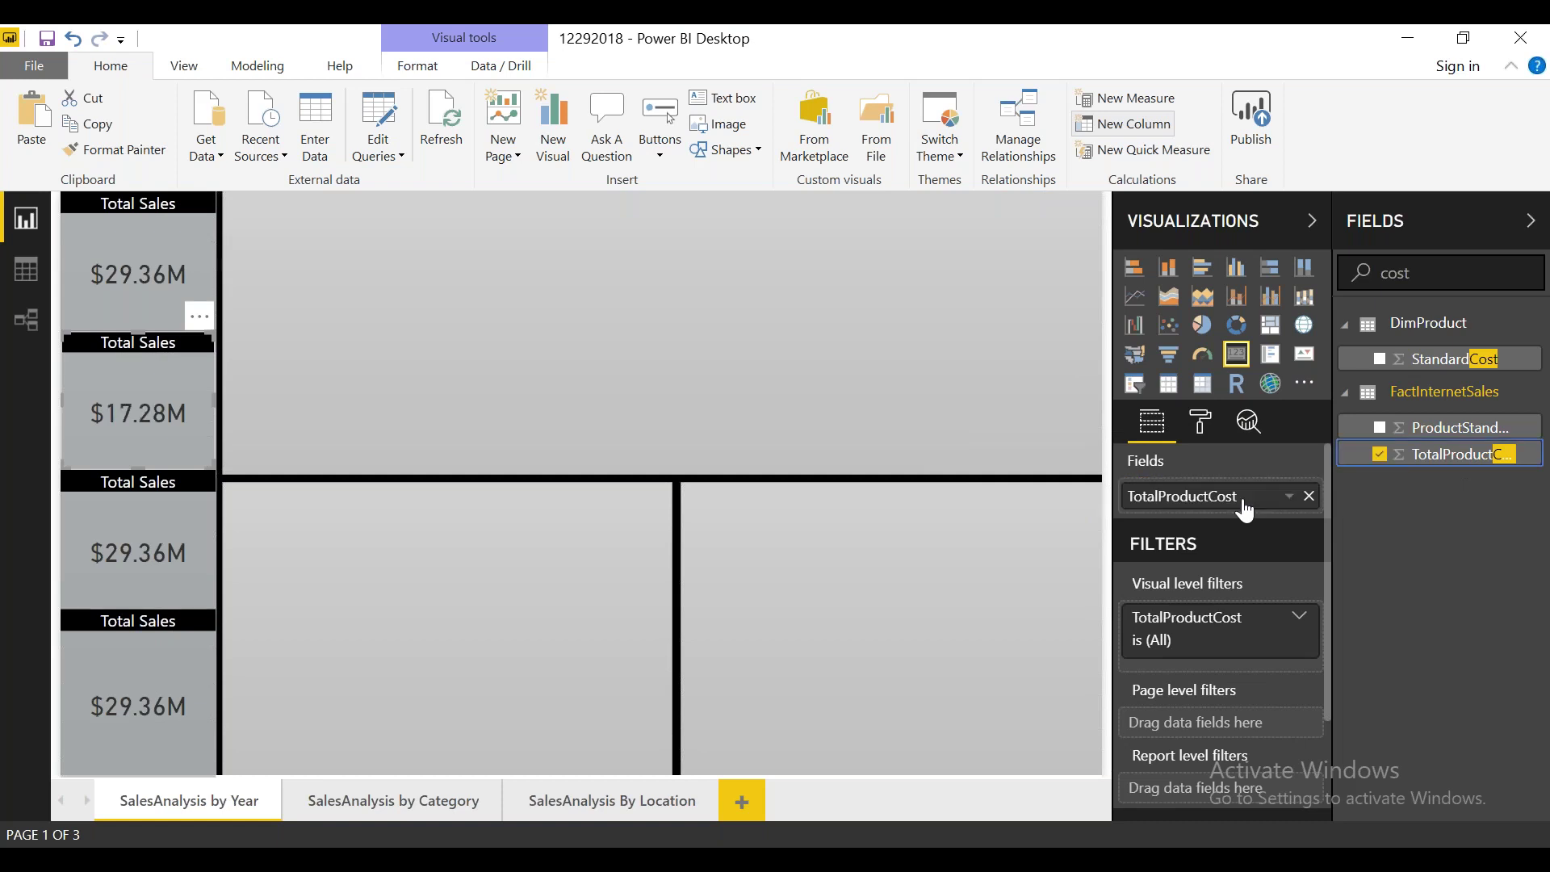
Step: Change the second card's title text to Total Cost
left_click(1200, 421)
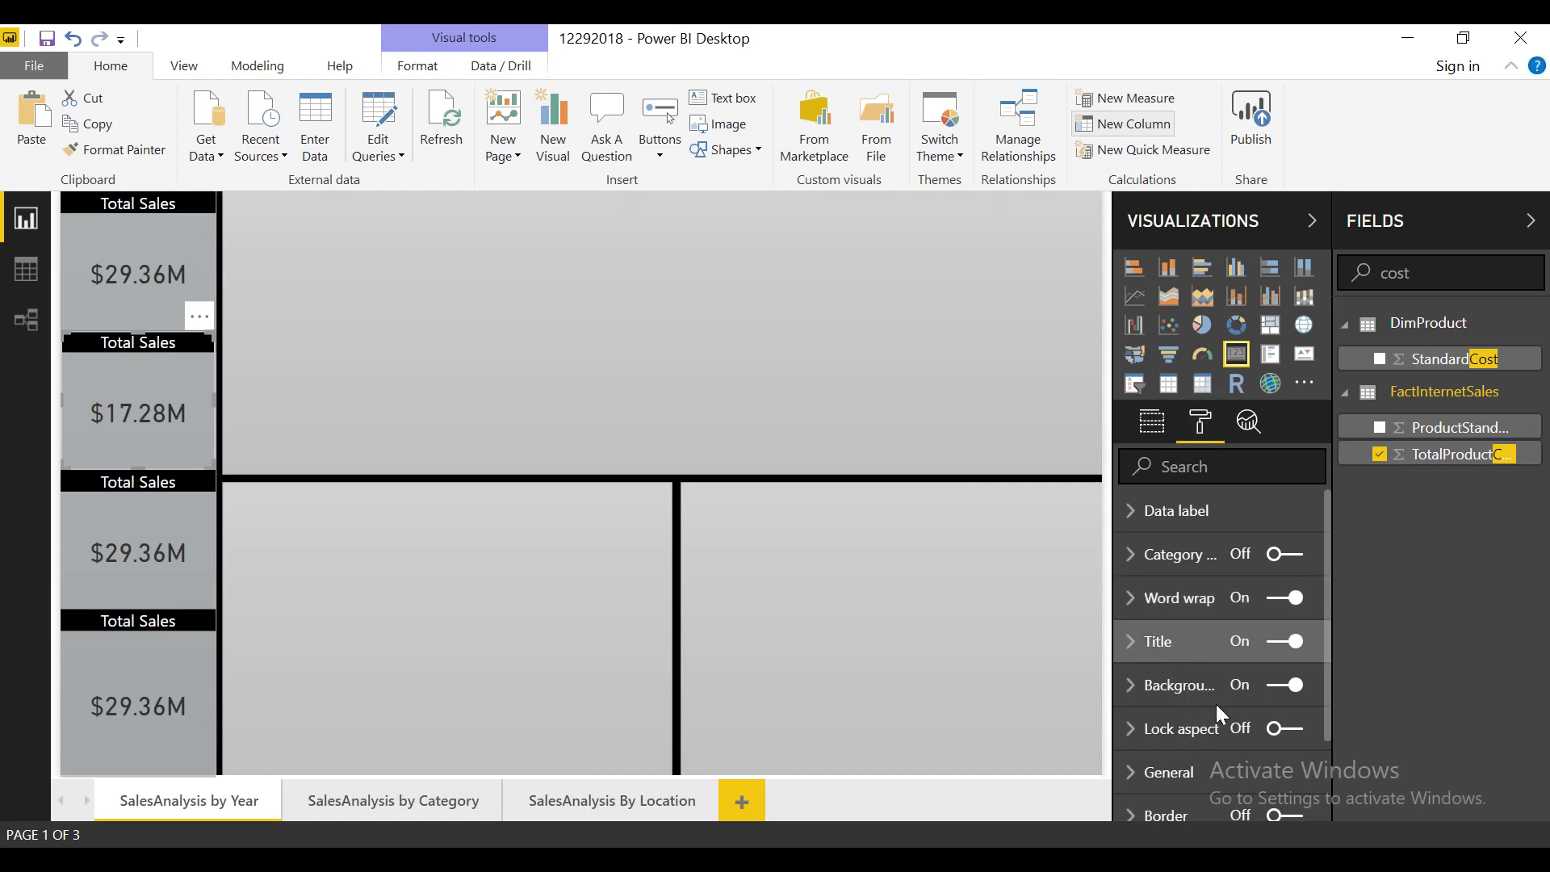
left_click(1179, 645)
key("BackSpace")
key("BackSpace")
type("Cost")
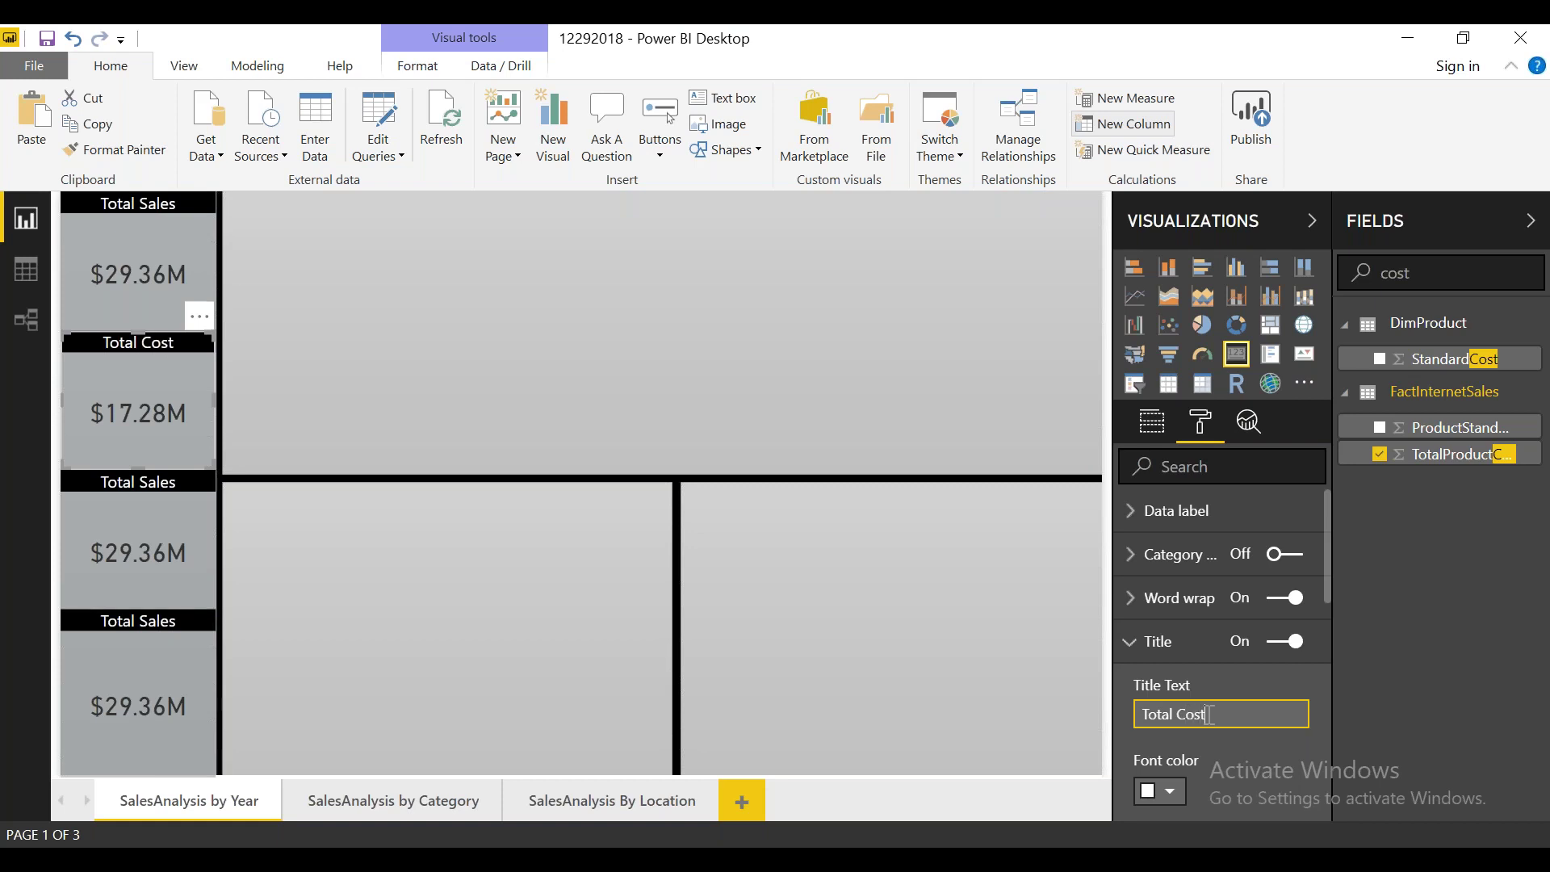
Step: Replace the third card's field with DiscountAmount from FactInternetSales
left_click(171, 556)
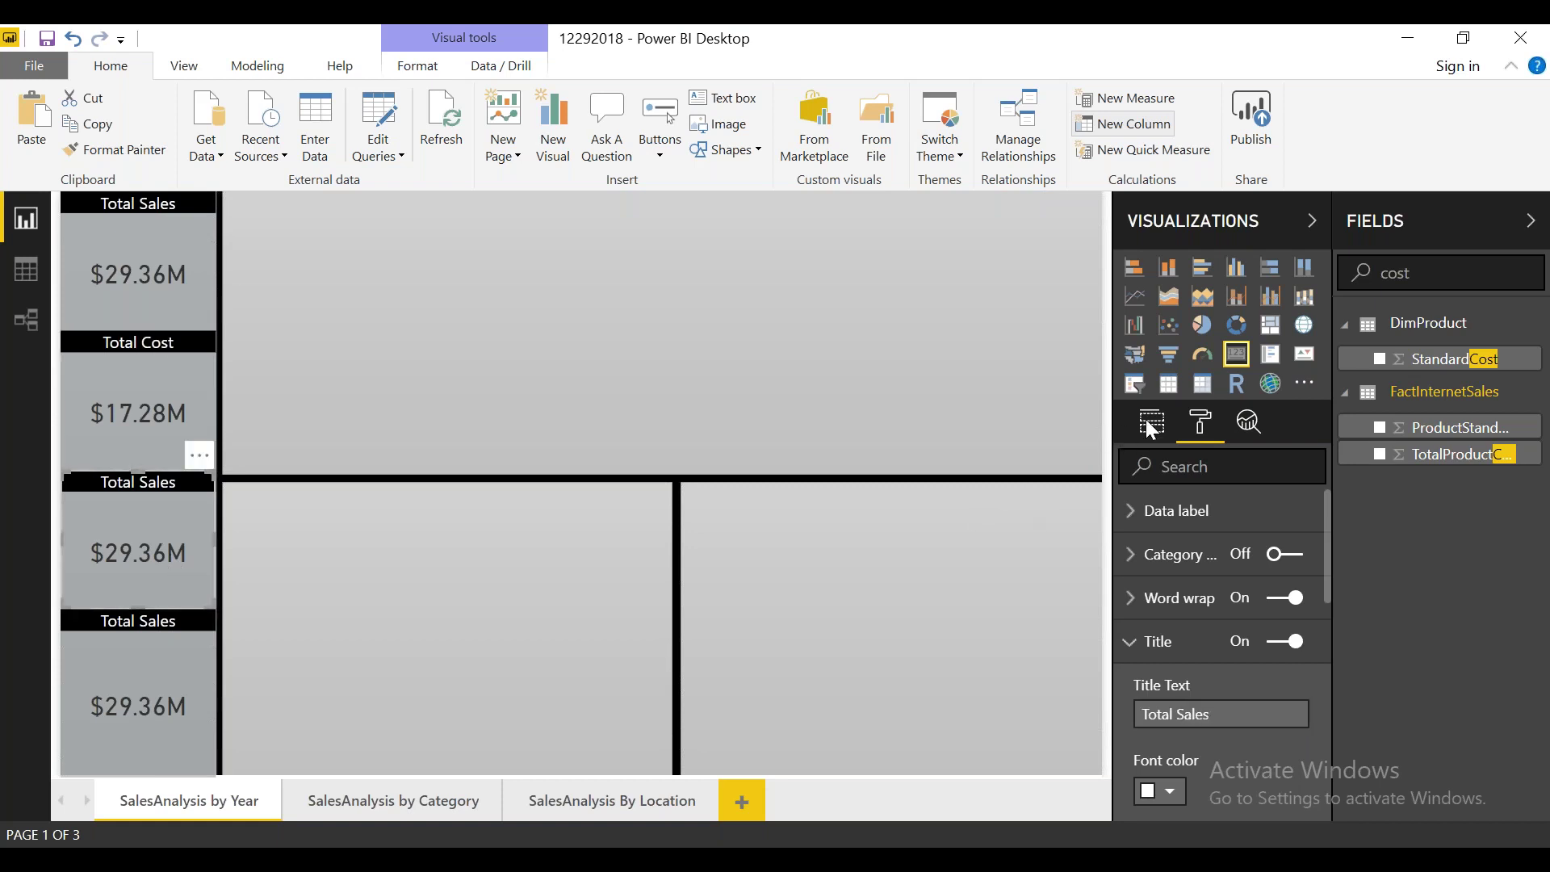
left_click_drag(1438, 271, 1238, 282)
type("dis")
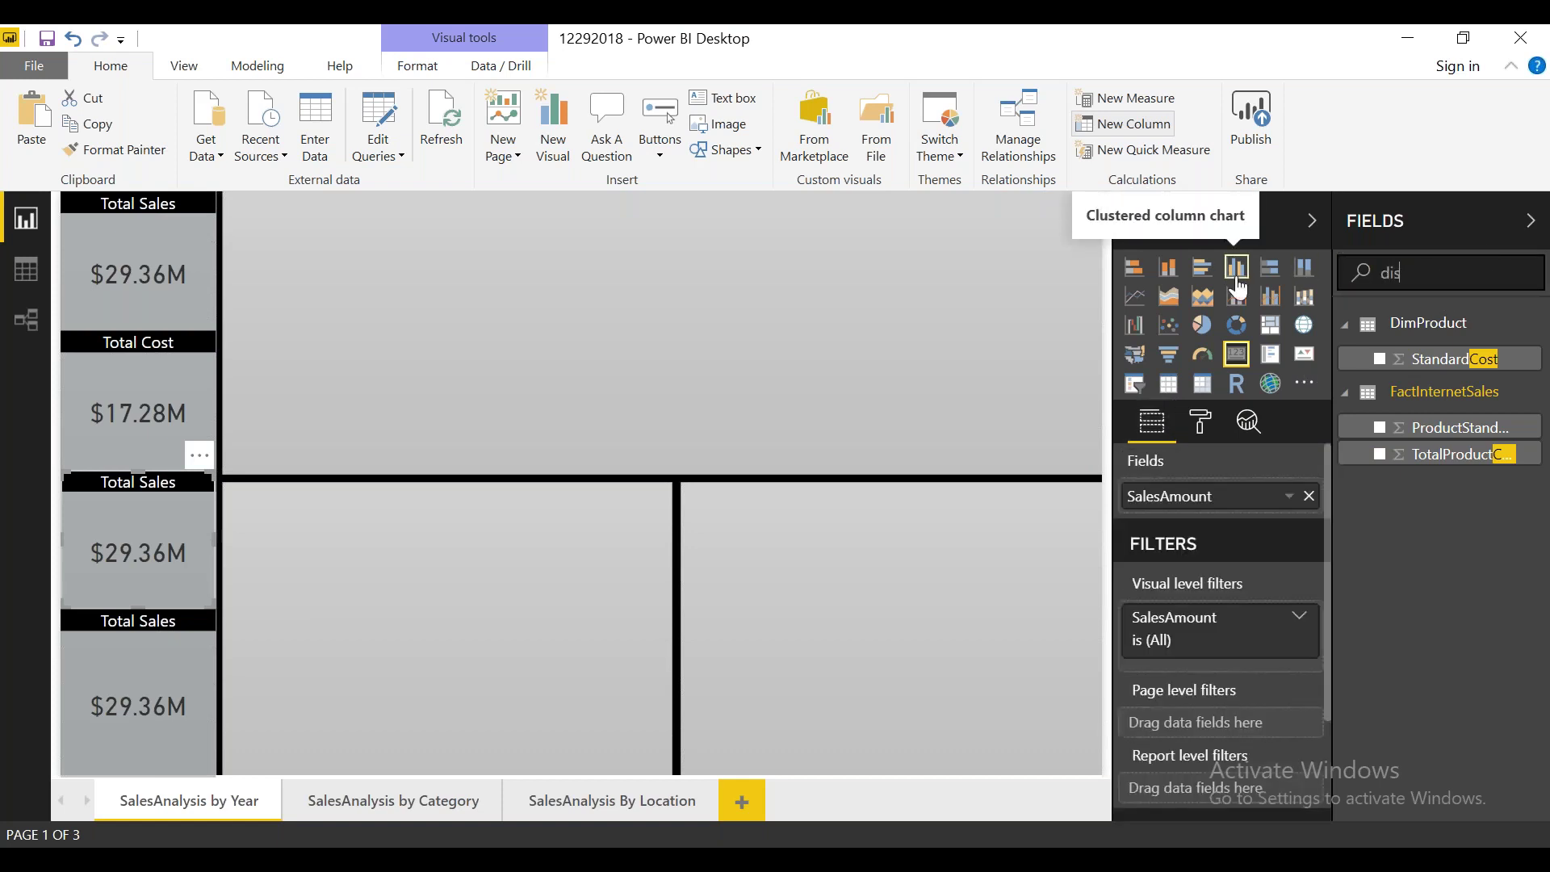
type("count")
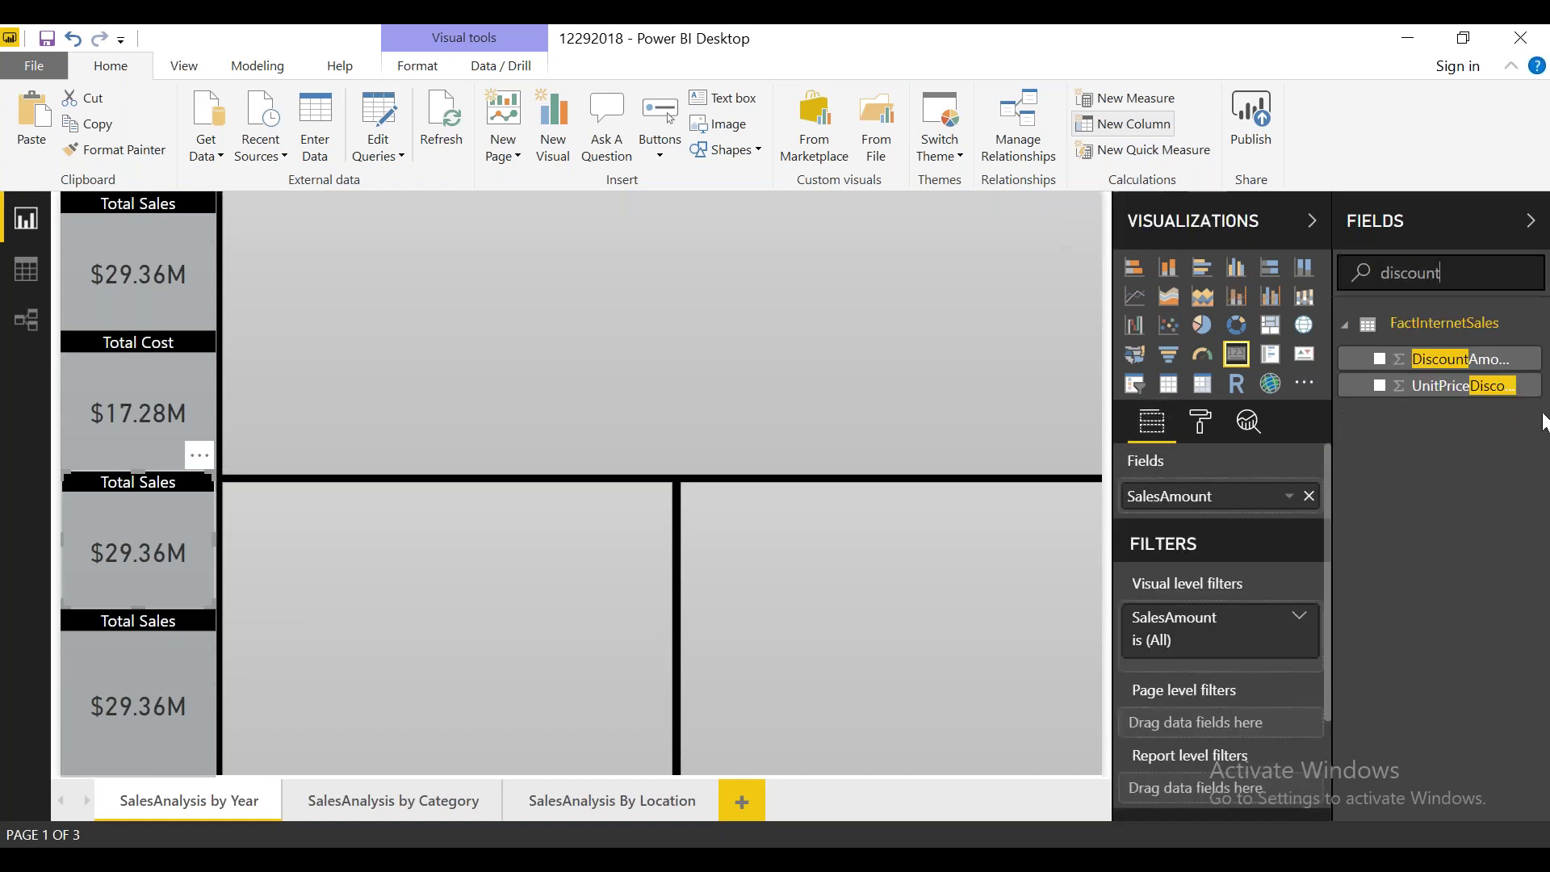
left_click_drag(1479, 373, 1243, 511)
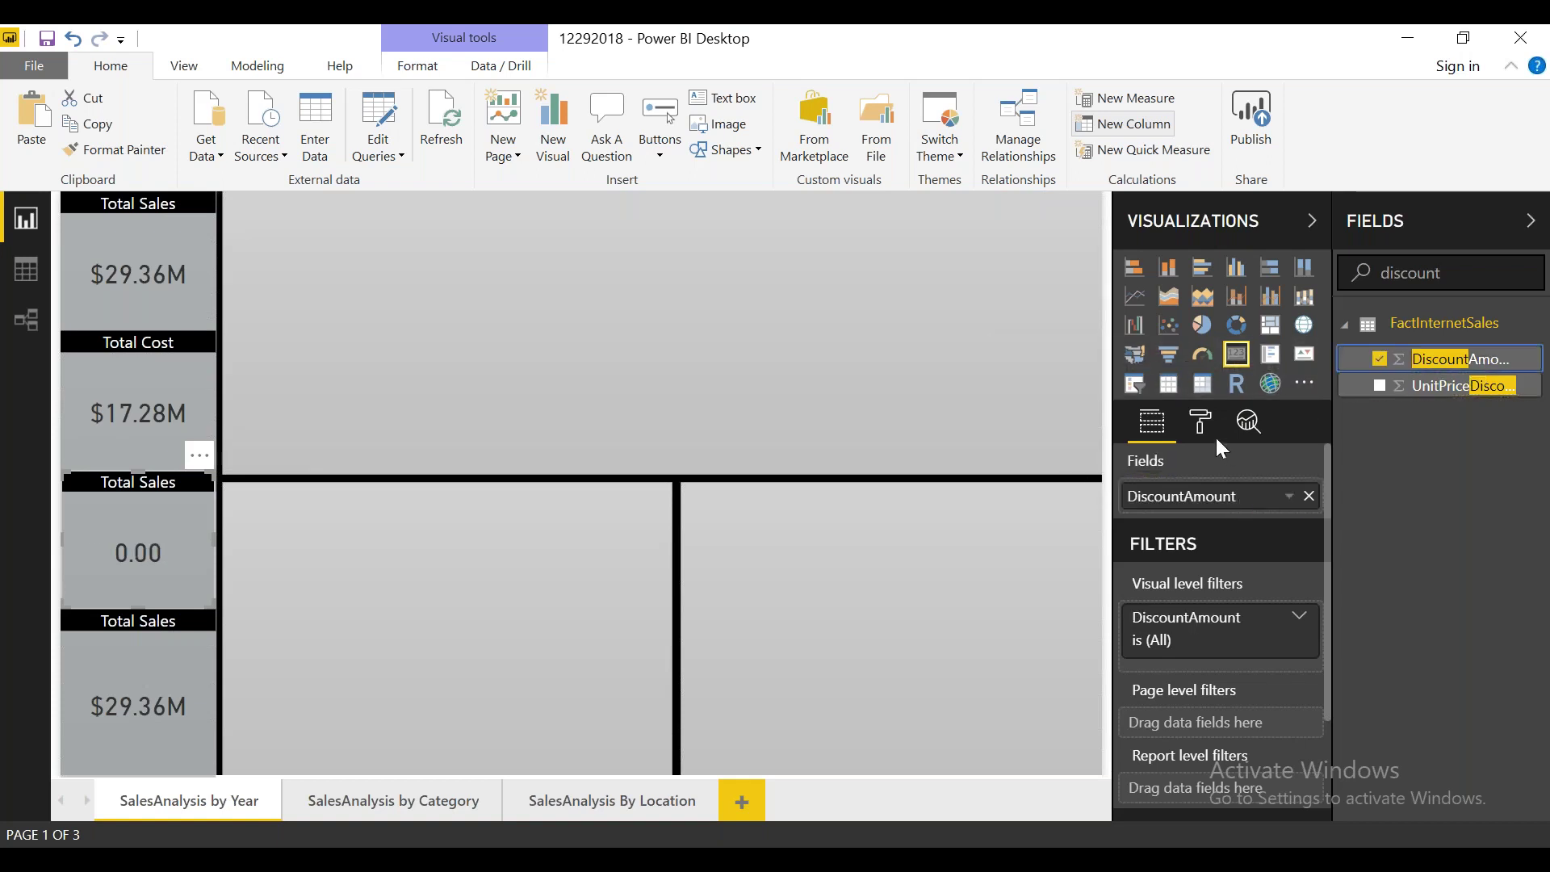
Step: Change the third card's title text to Total Discount
left_click(1210, 429)
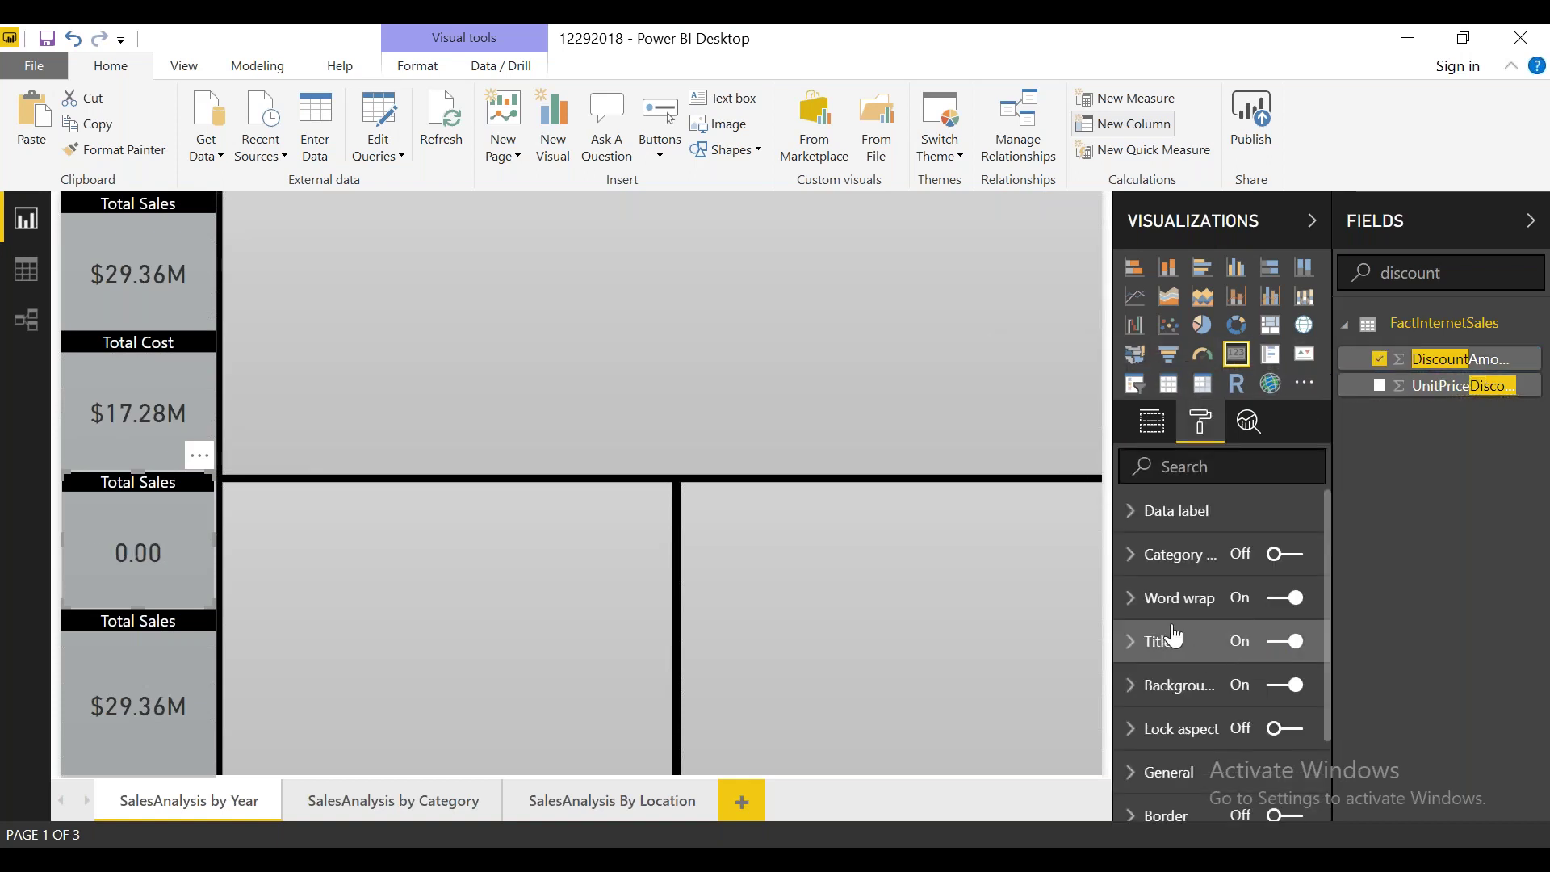
left_click(1142, 641)
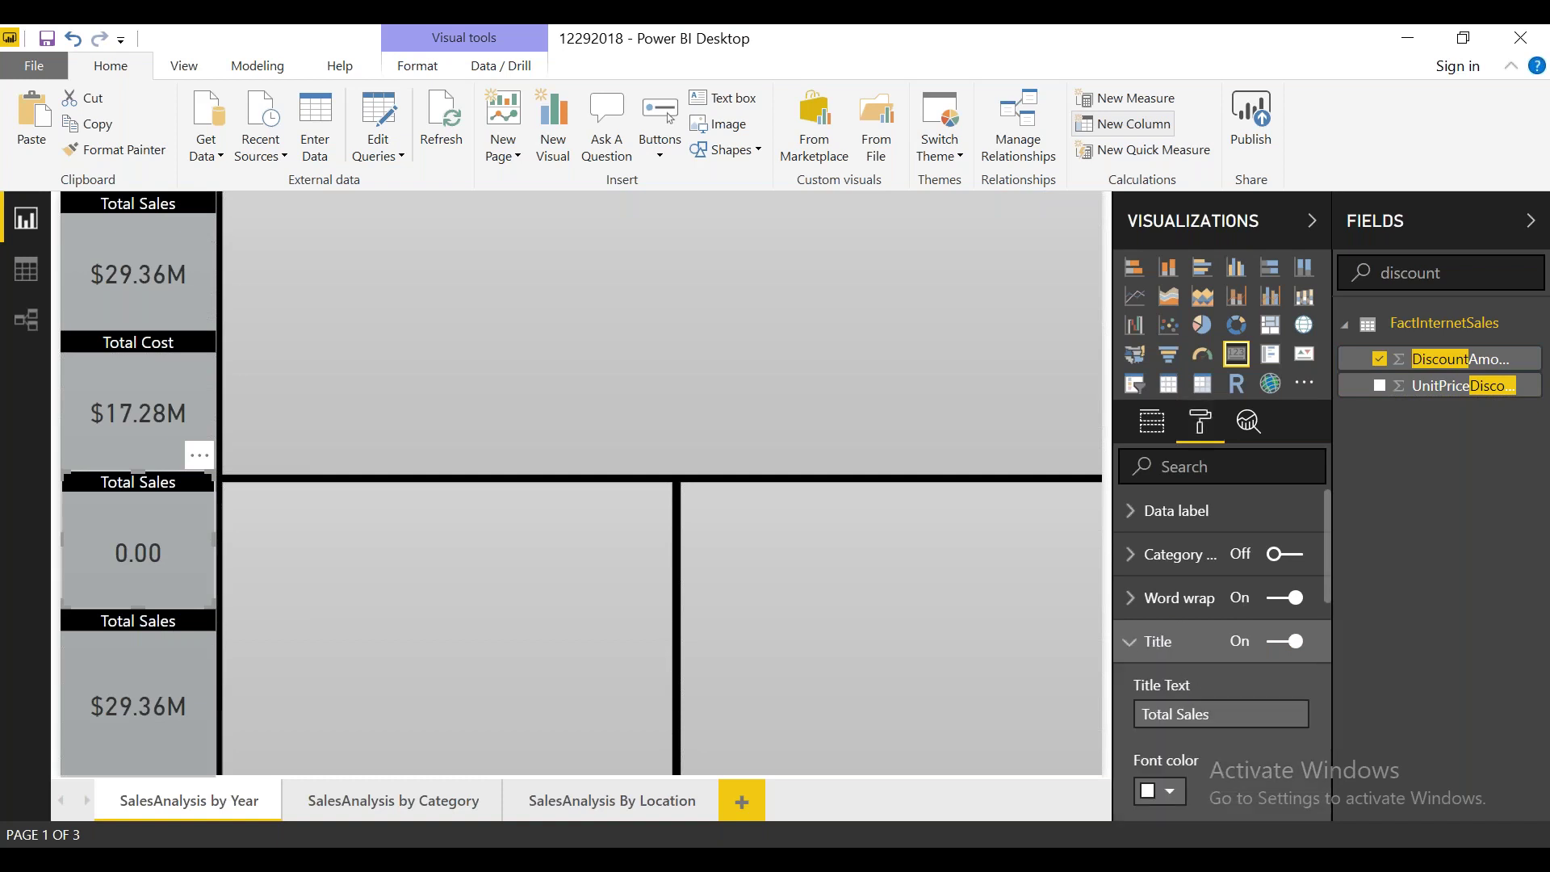
left_click(1231, 714)
key("BackSpace")
key("BackSpace")
key("BackSpace")
key("BackSpace")
key("BackSpace")
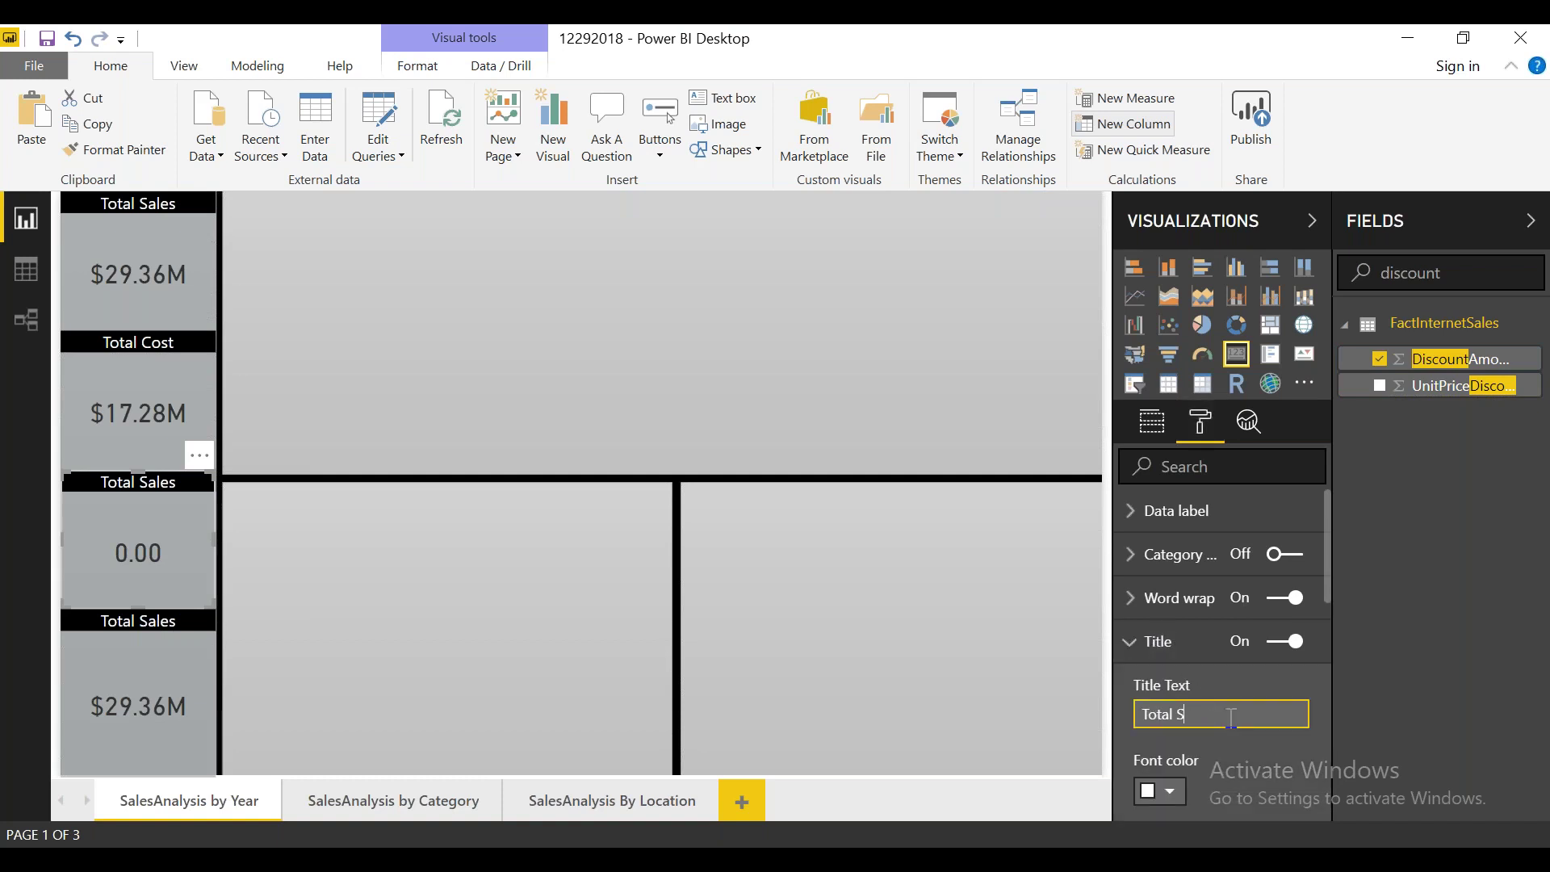
type("Discount")
Step: Replace the fourth card's field with Freight from FactInternetSales
left_click(129, 747)
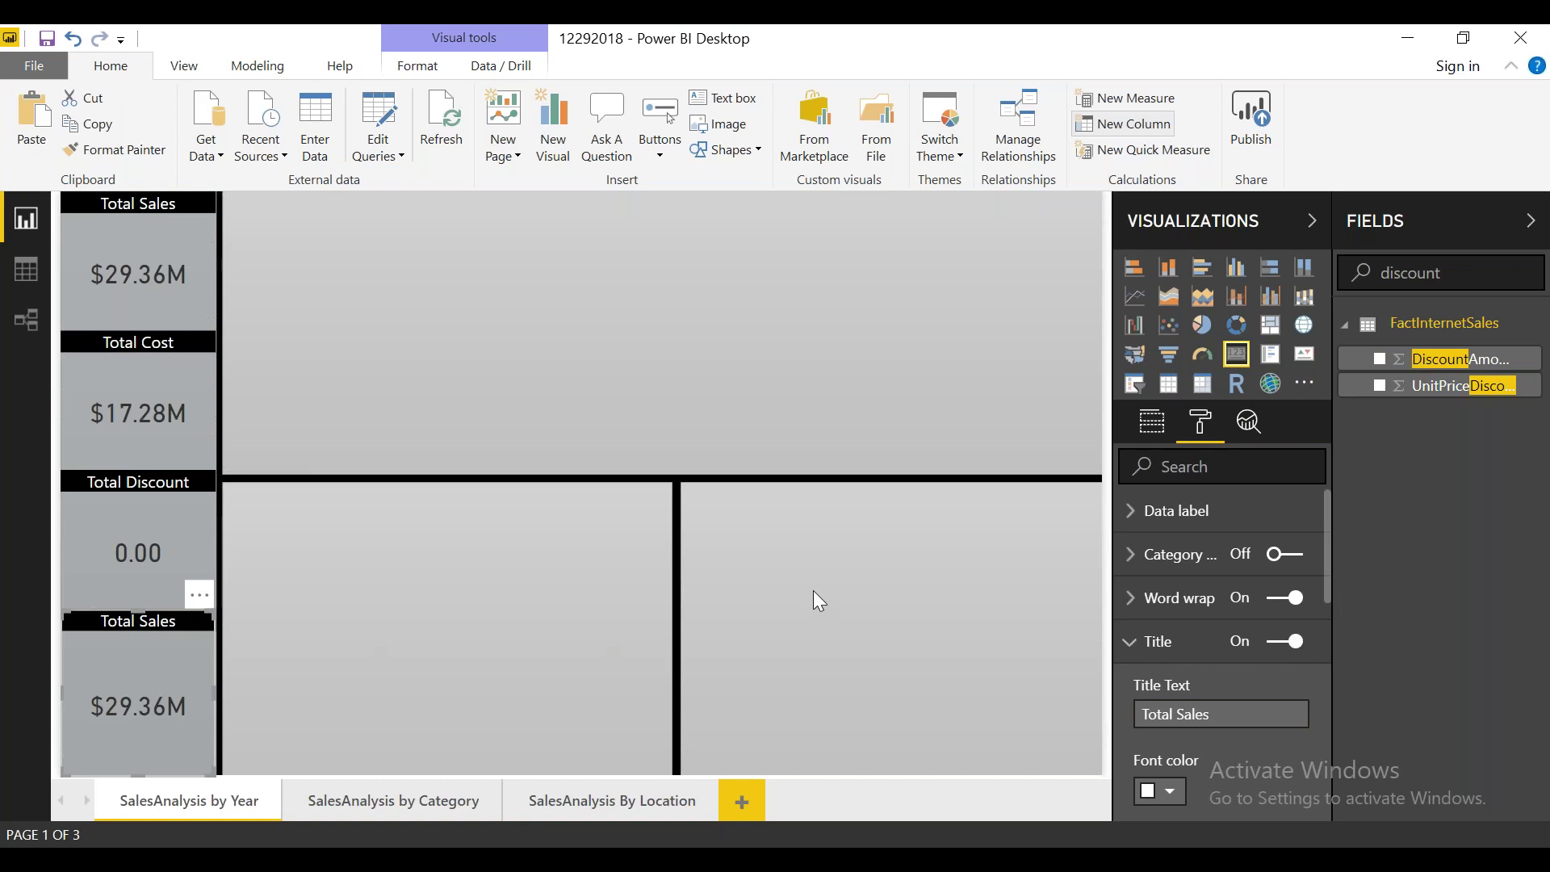
double_click(1445, 273)
key("BackSpace")
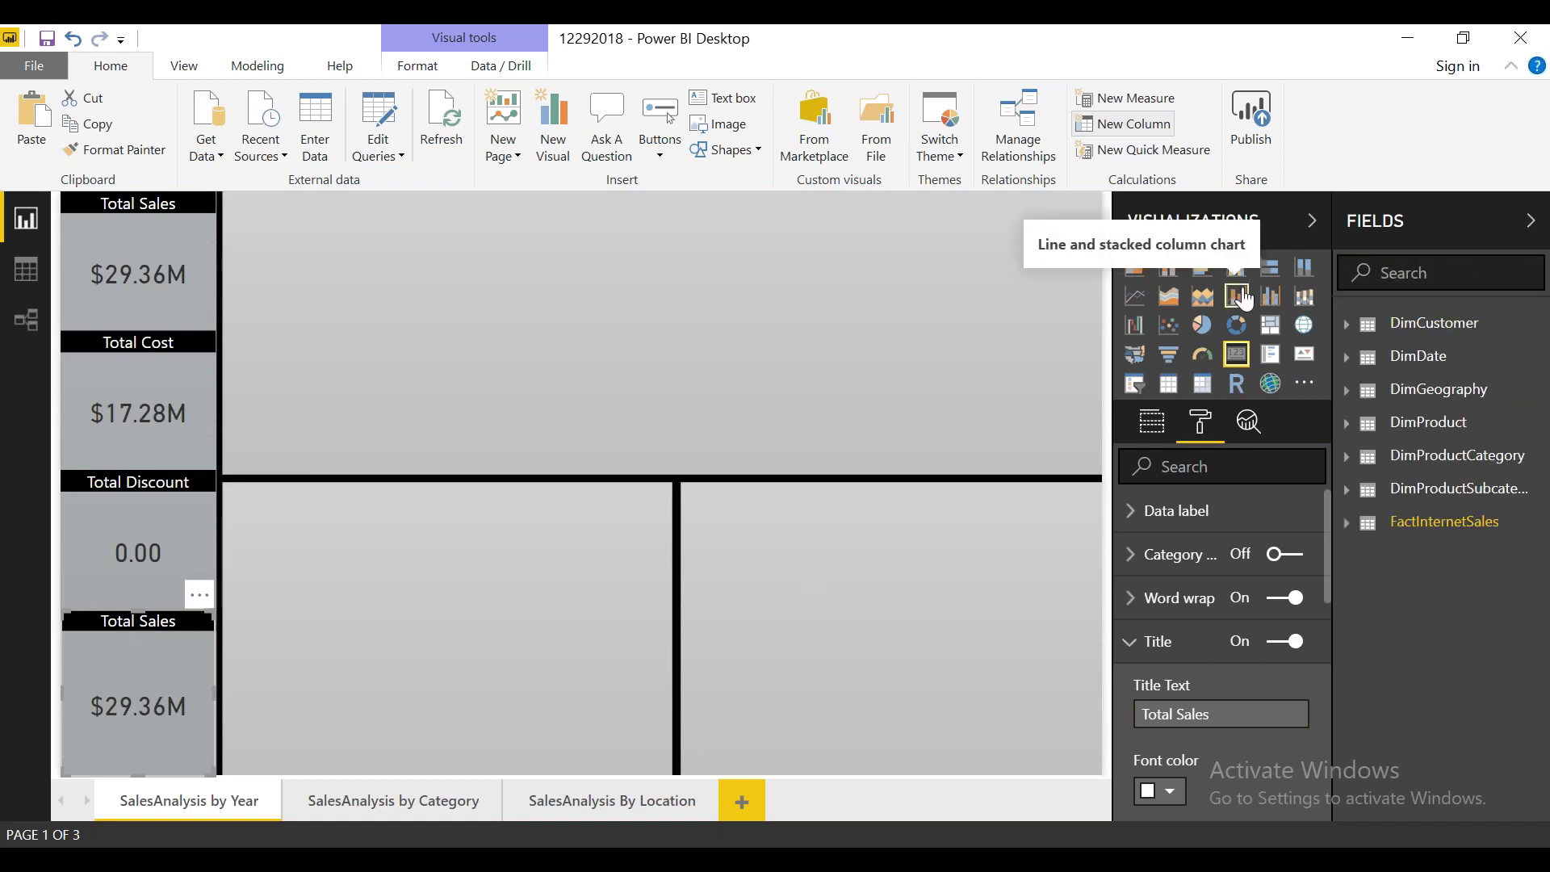
left_click(1346, 523)
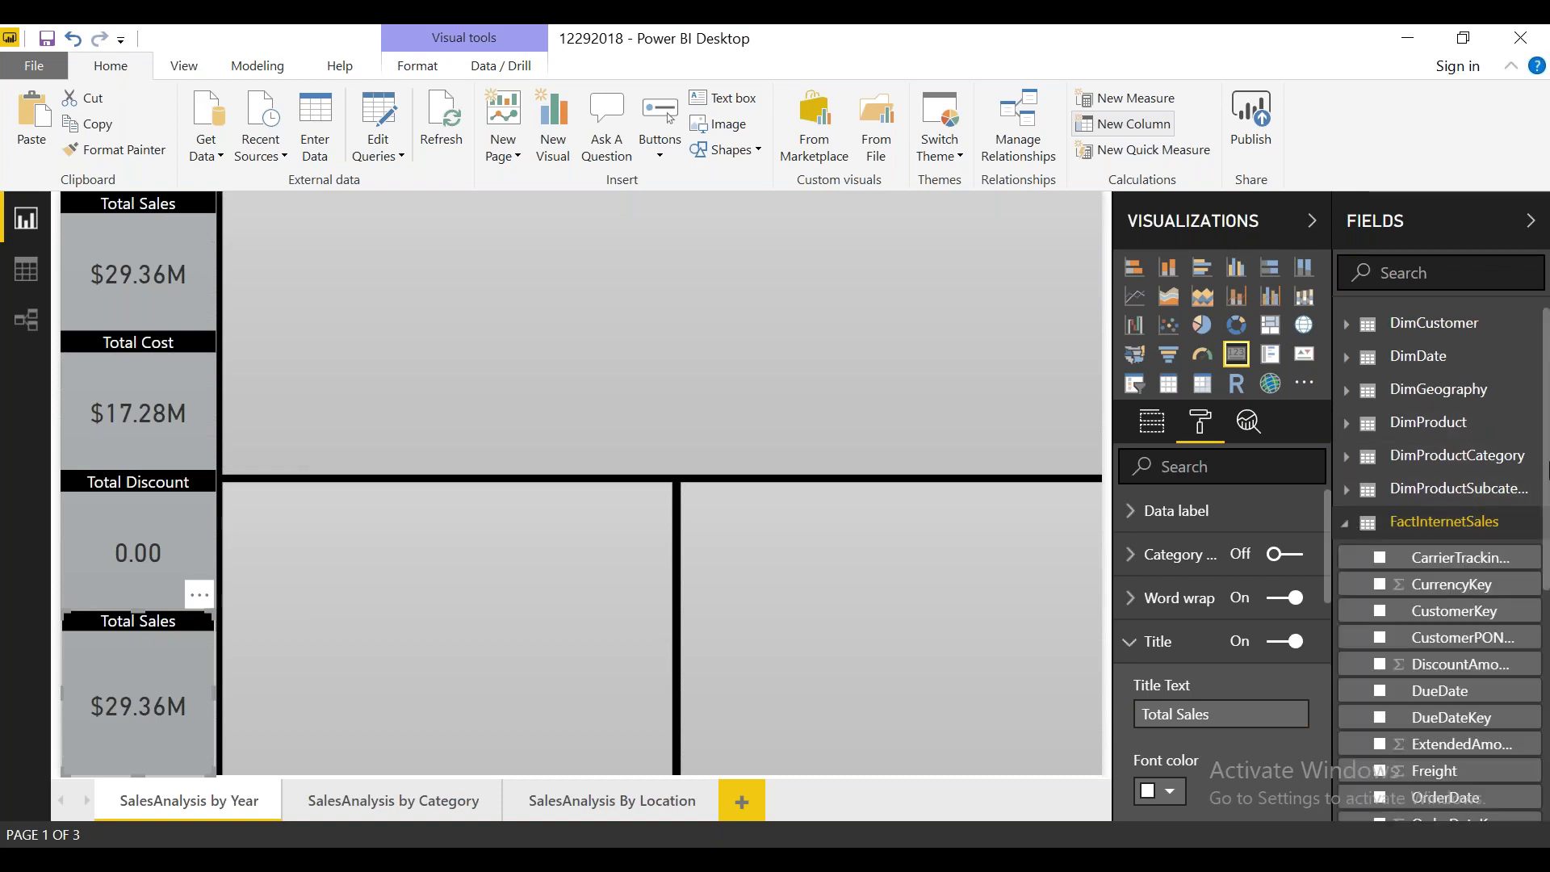
scroll(1438, 524, "down", 5)
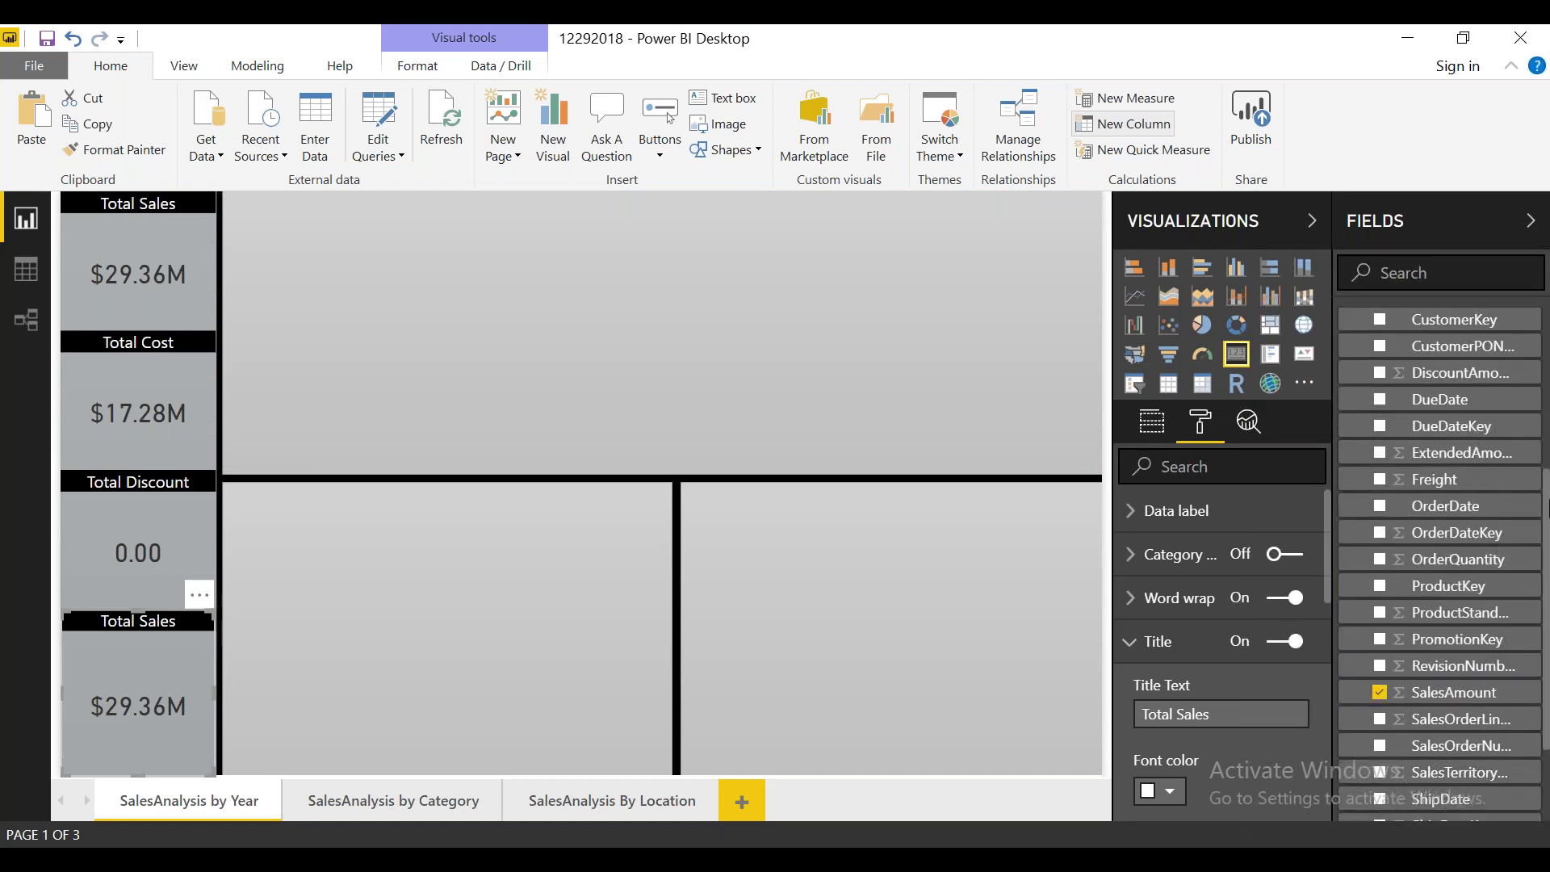
scroll(1440, 566, "down", 1)
scroll(1439, 565, "down", 3)
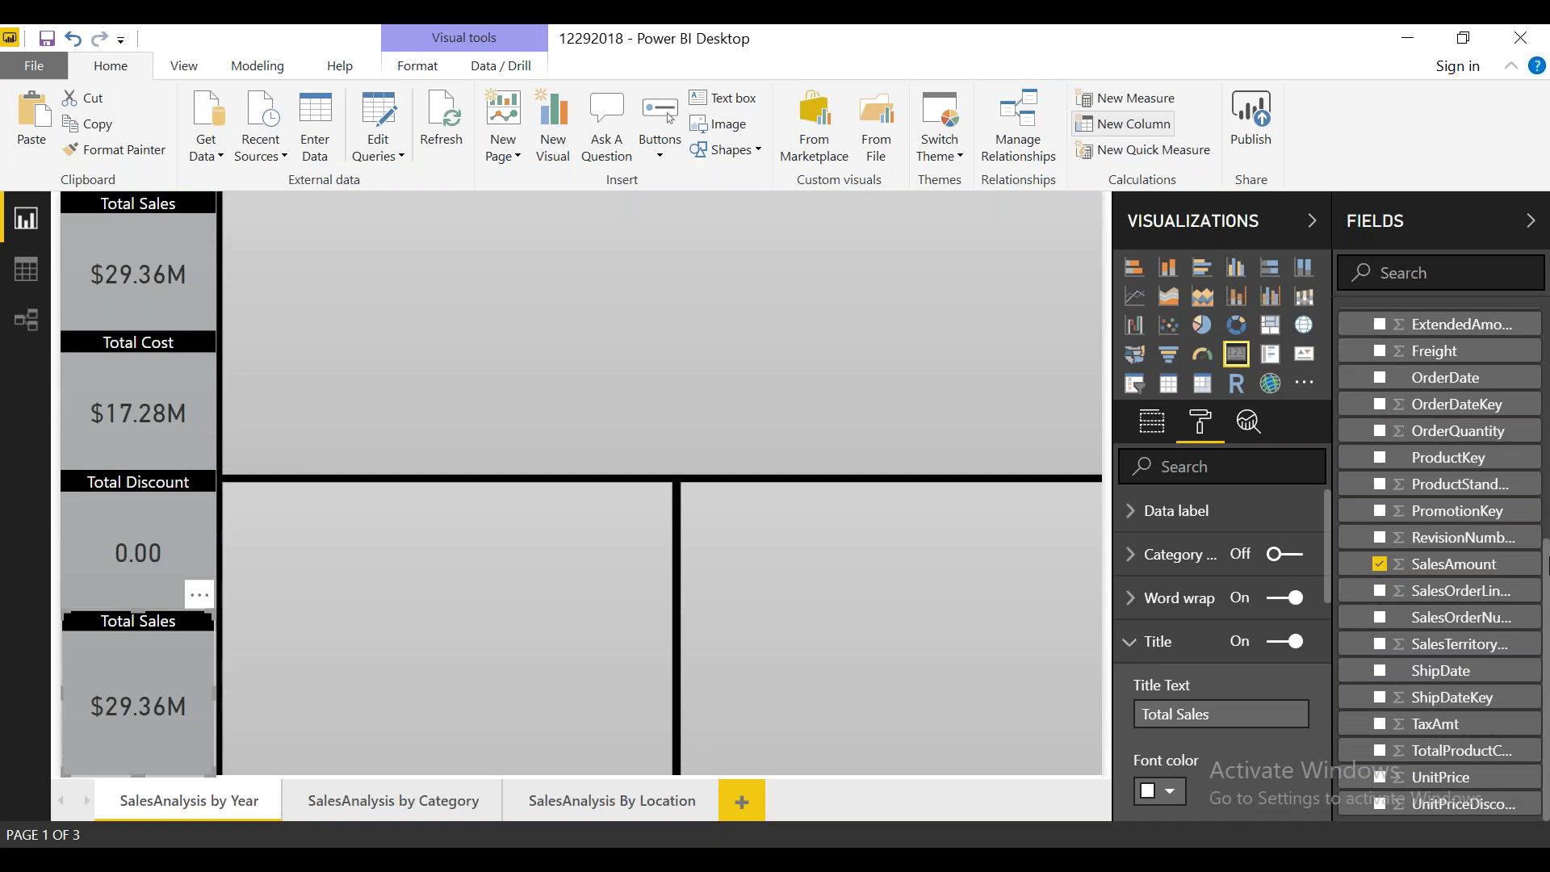
scroll(1544, 563, "up", 2)
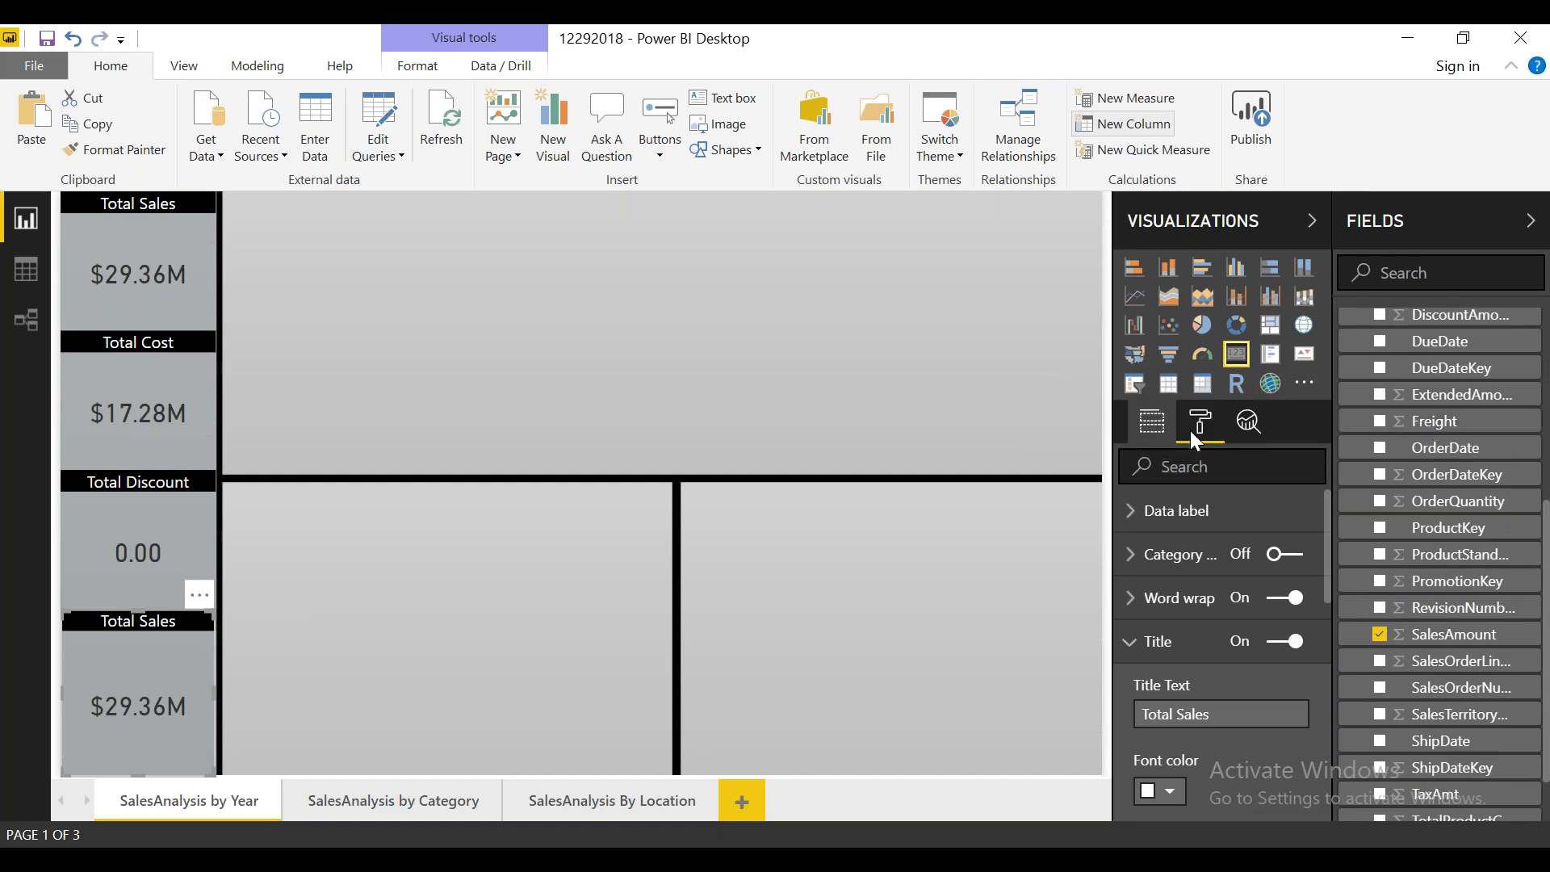
left_click_drag(1410, 433, 1261, 501)
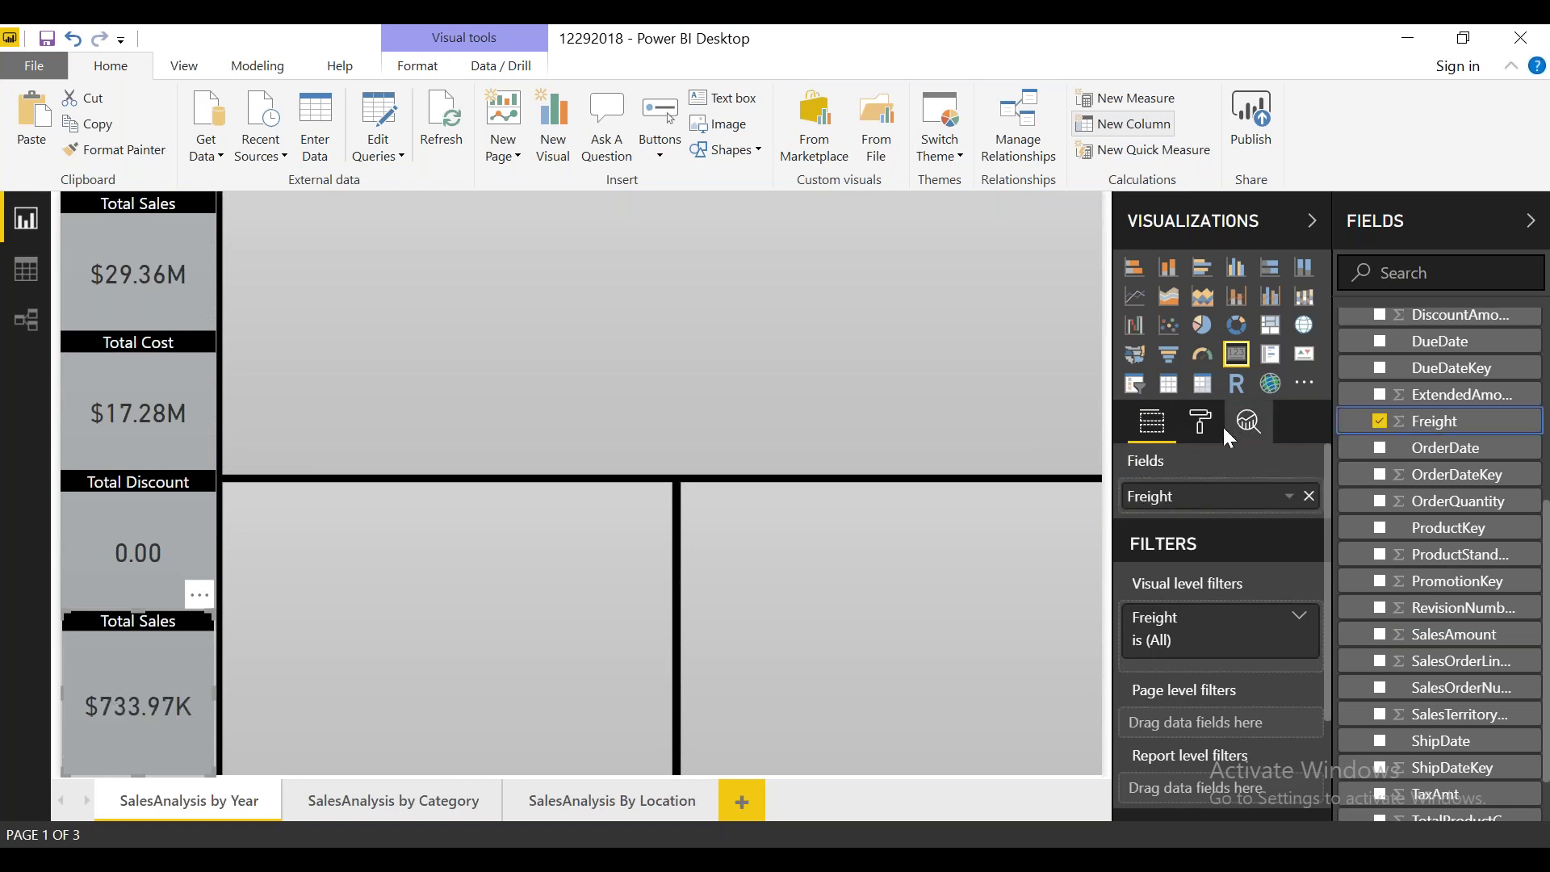
Step: Change the fourth card's title text to Total Frieght
left_click(1201, 424)
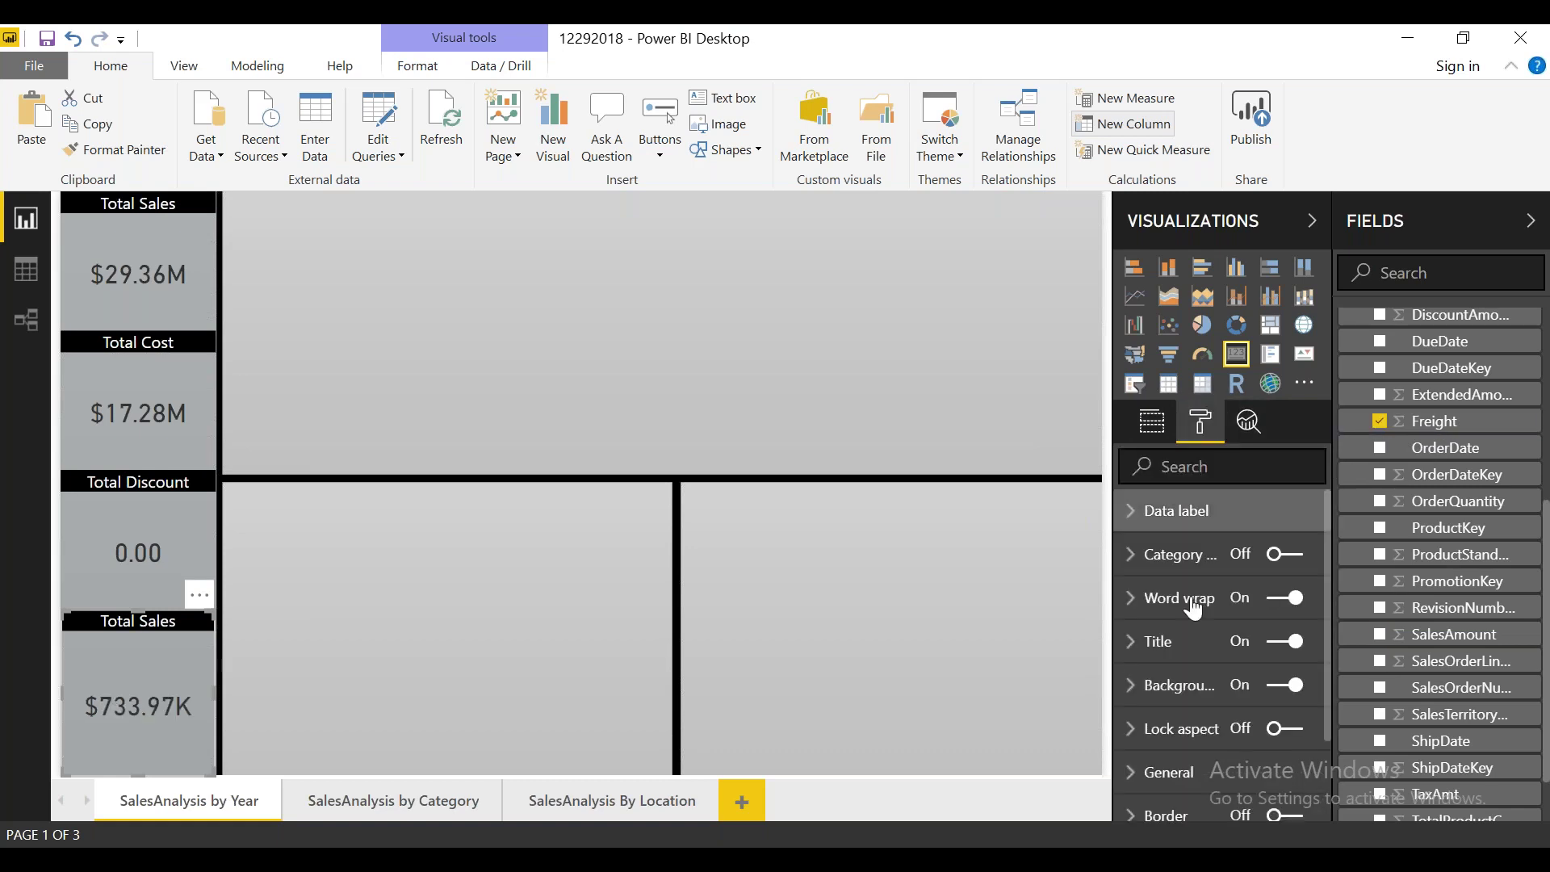
left_click(1157, 650)
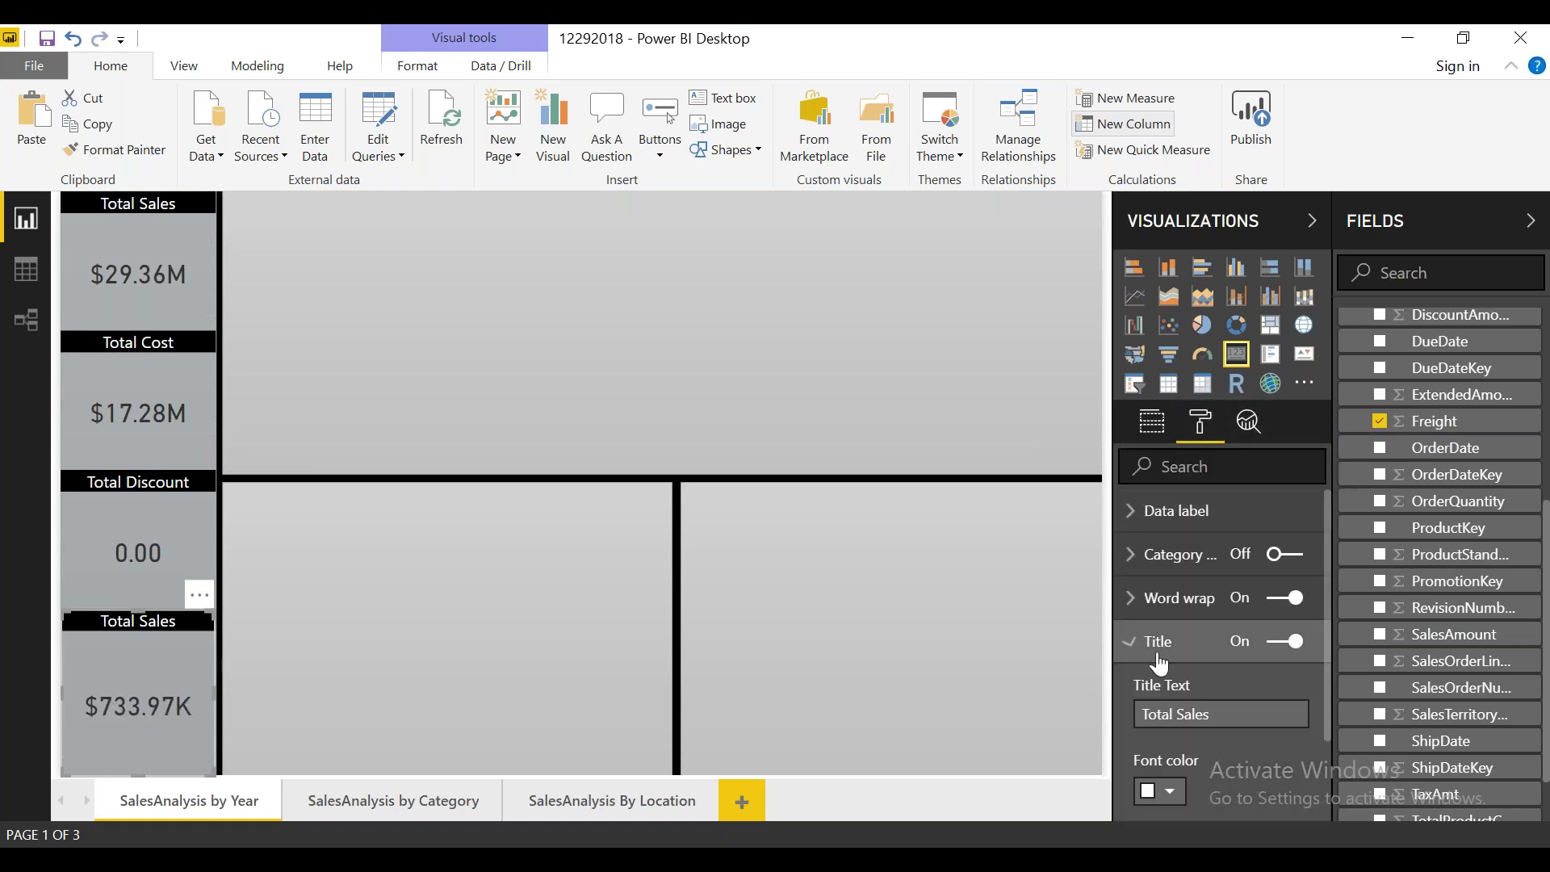
left_click(1238, 719)
key("BackSpace")
key("BackSpace")
key("BackSpace")
key("BackSpace")
key("BackSpace")
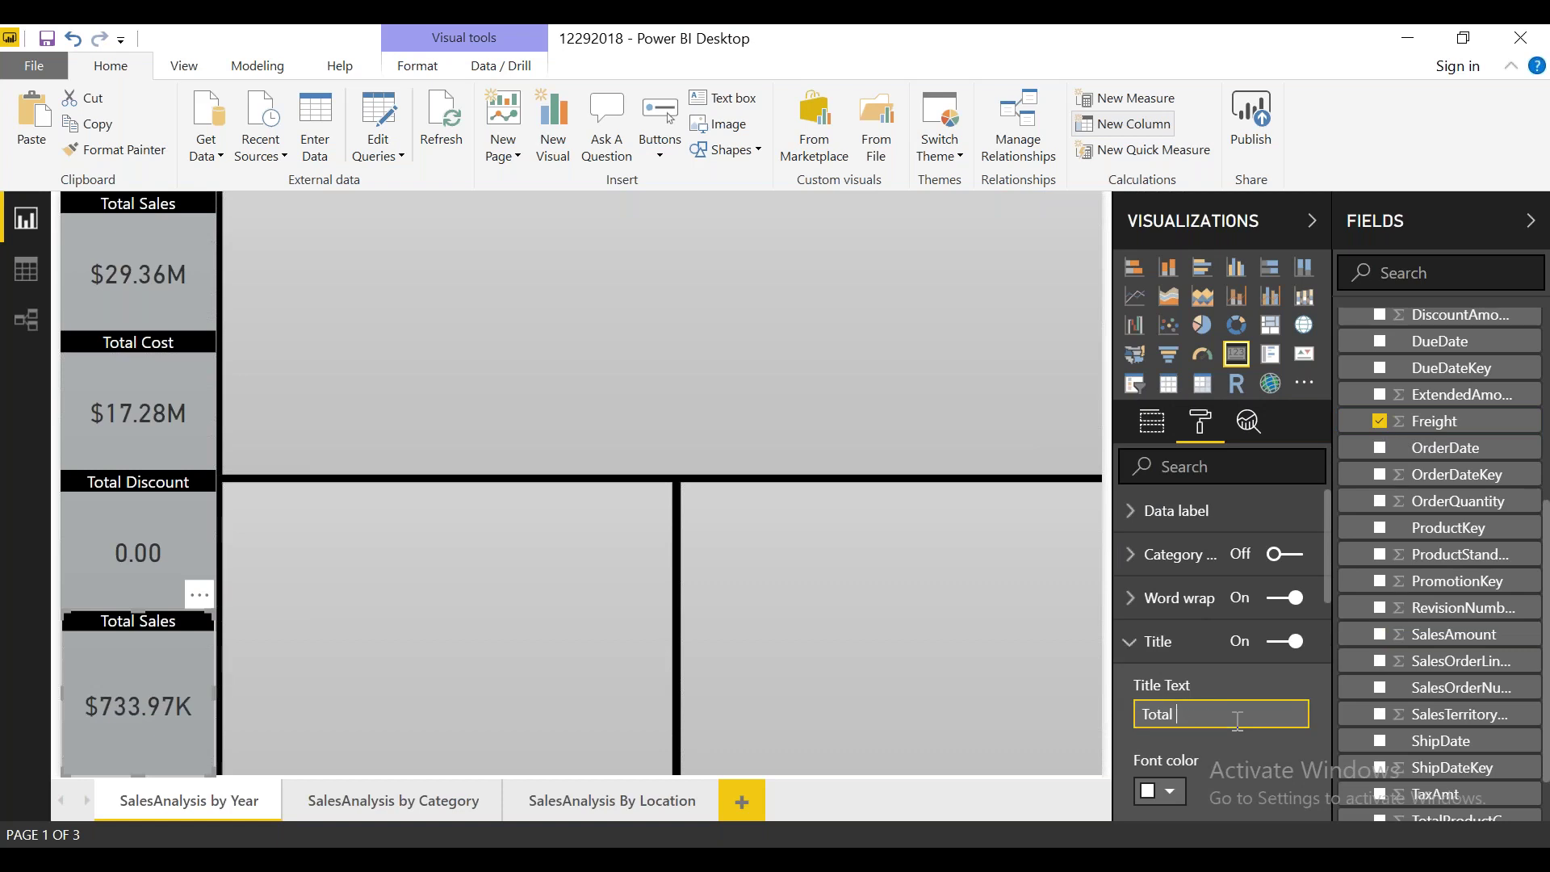
type("Frieght")
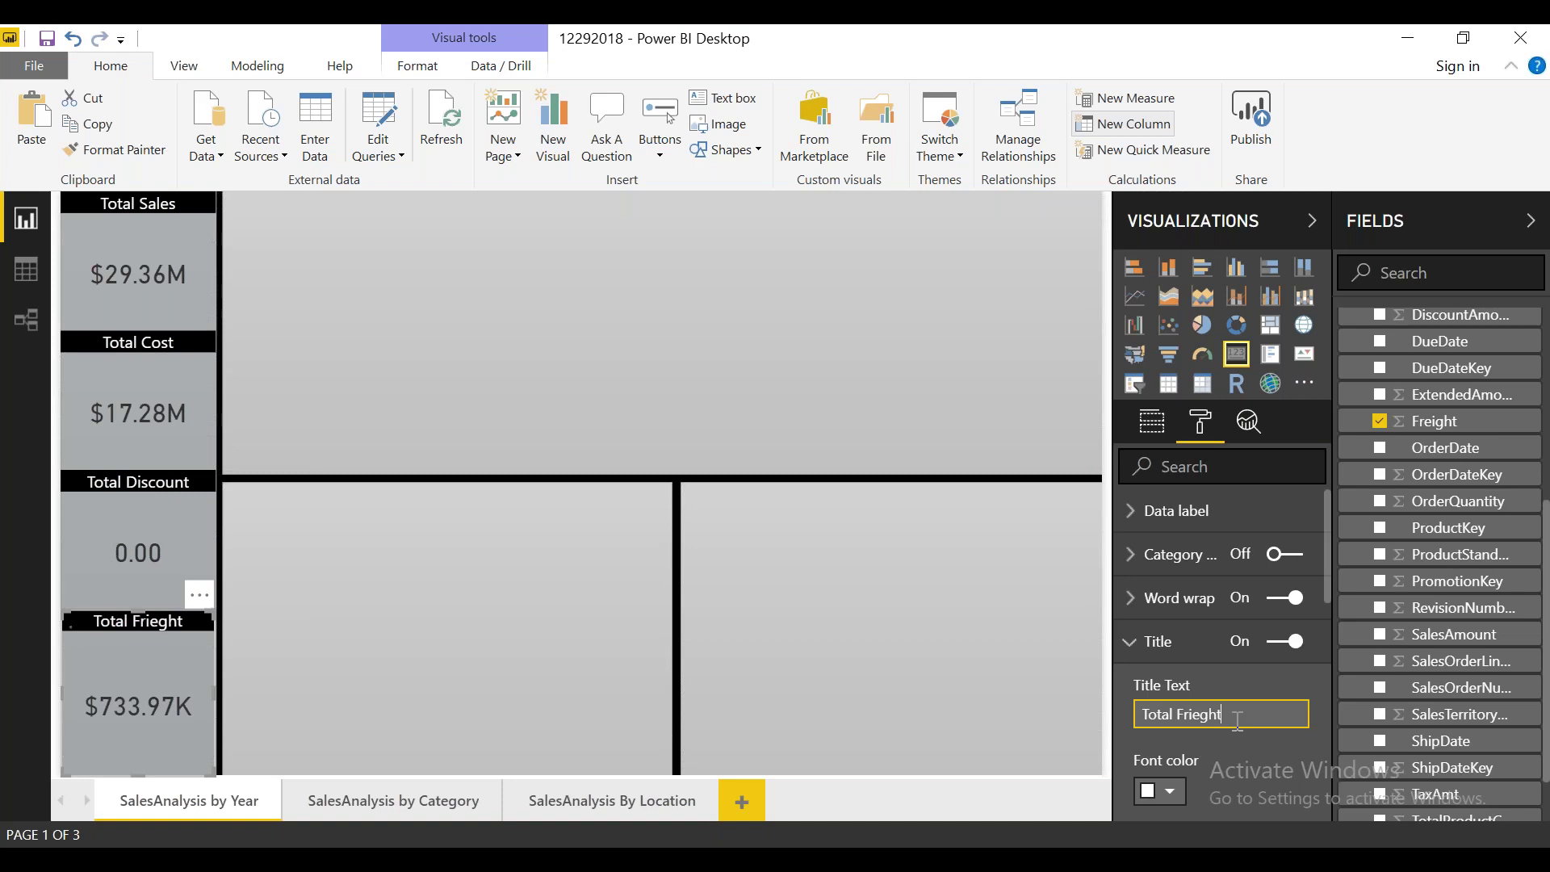
Step: Add a clustered column chart to the year page and stretch it to fill the large upper panel beside the cards
left_click(450, 599)
left_click(449, 597)
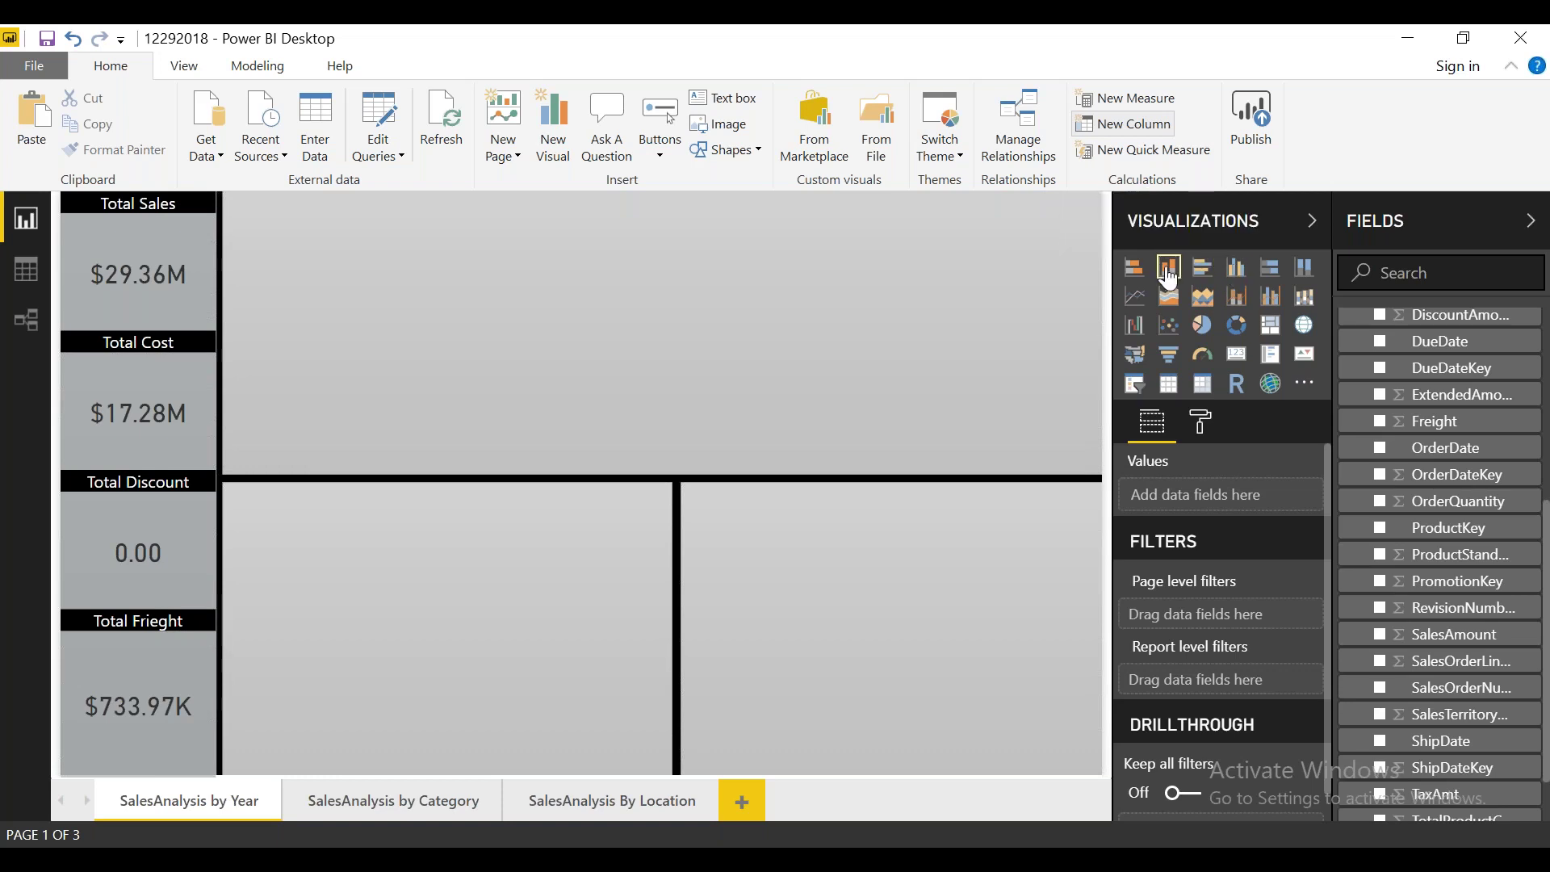
left_click(1234, 277)
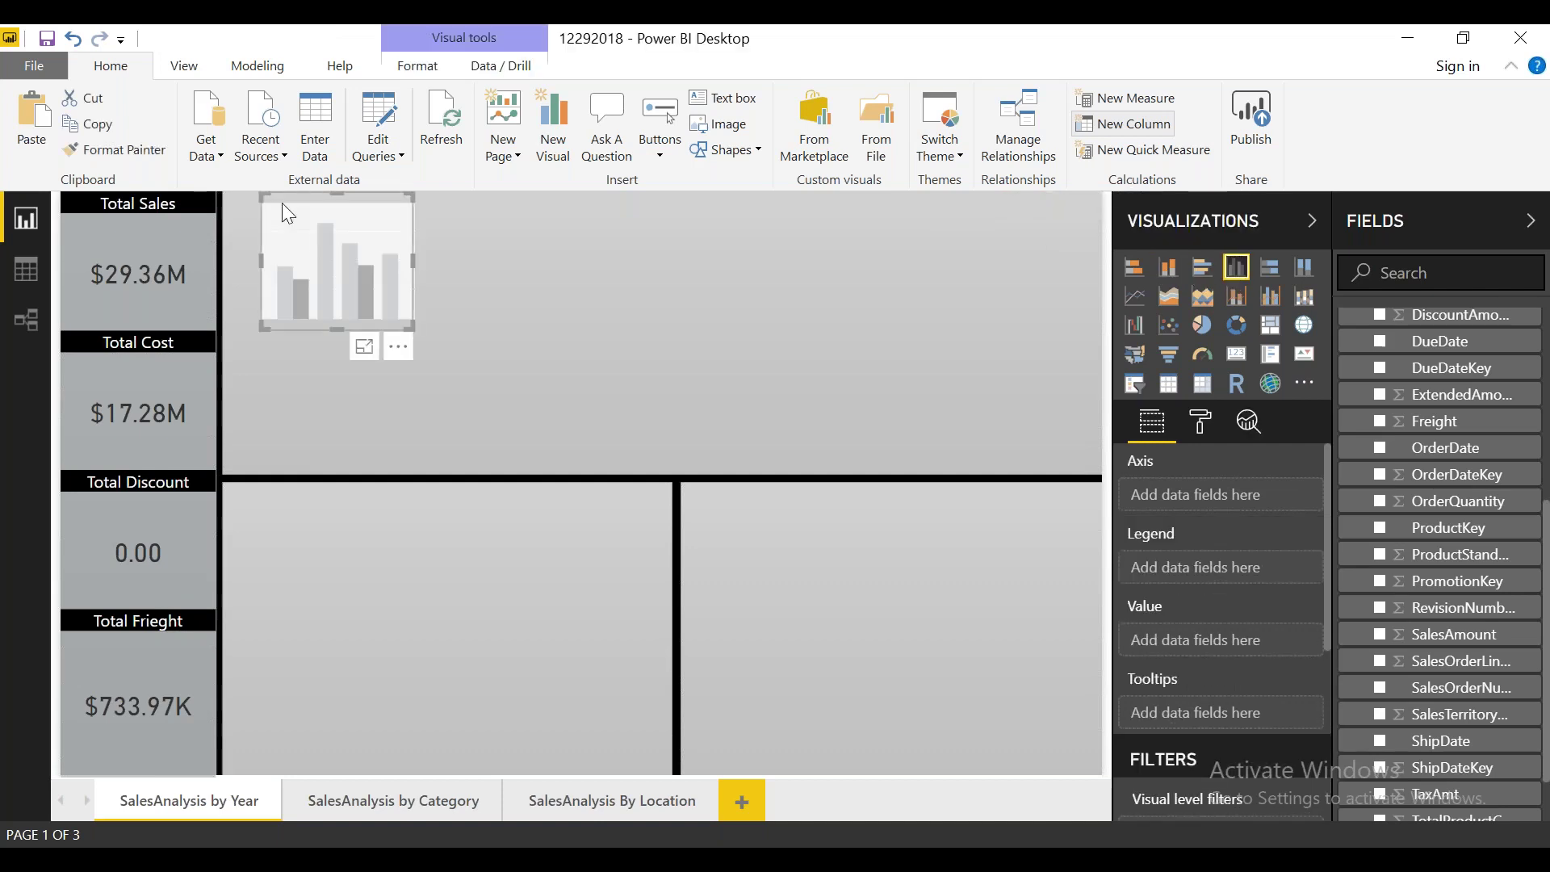
left_click_drag(263, 196, 225, 197)
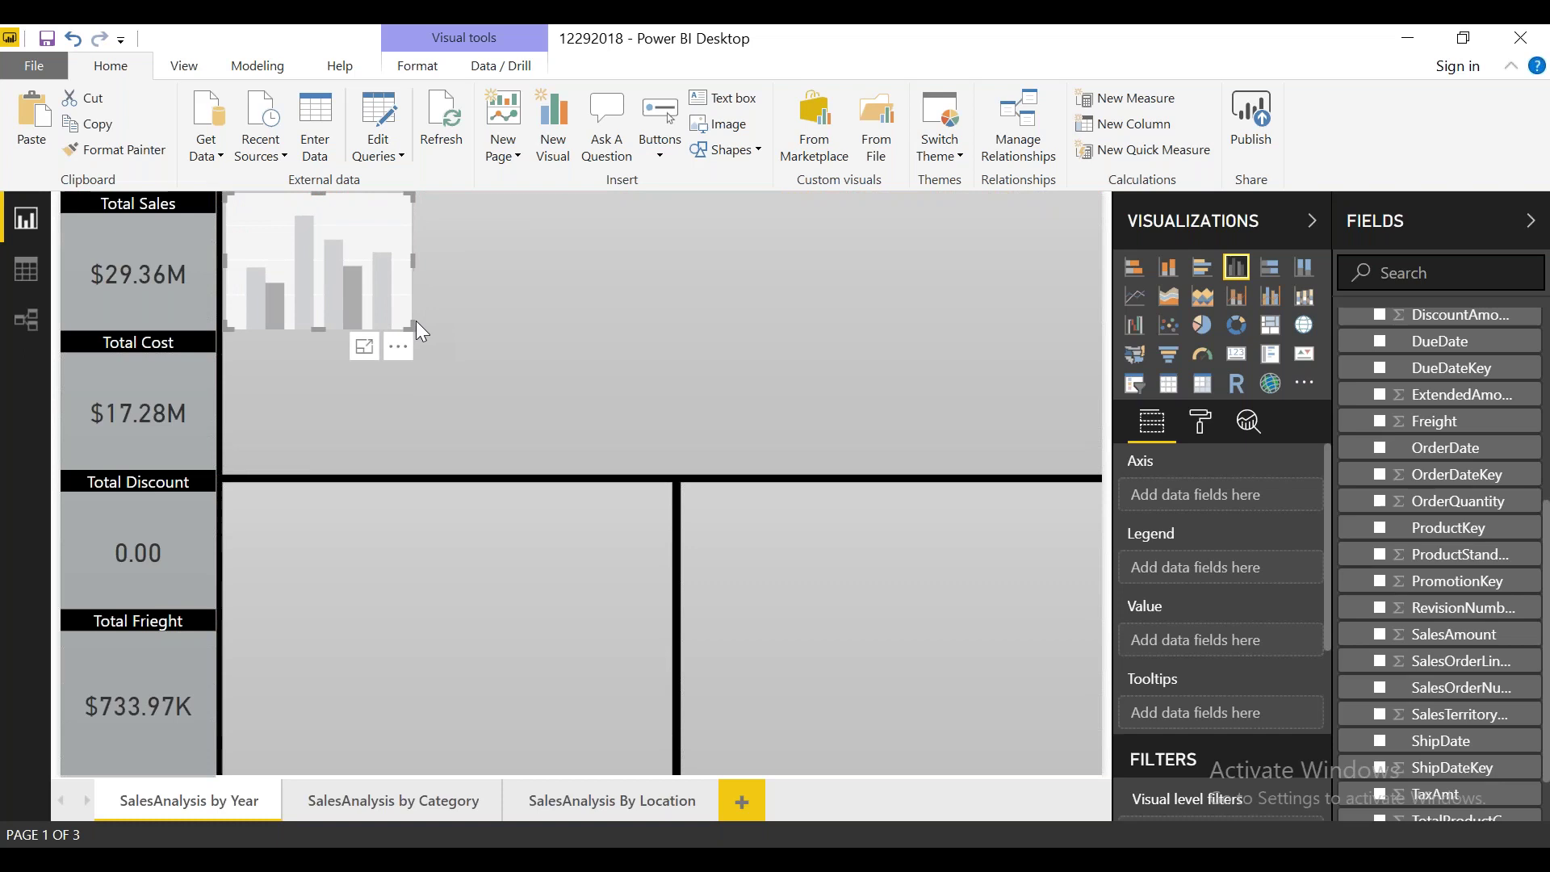
left_click_drag(410, 327, 1099, 470)
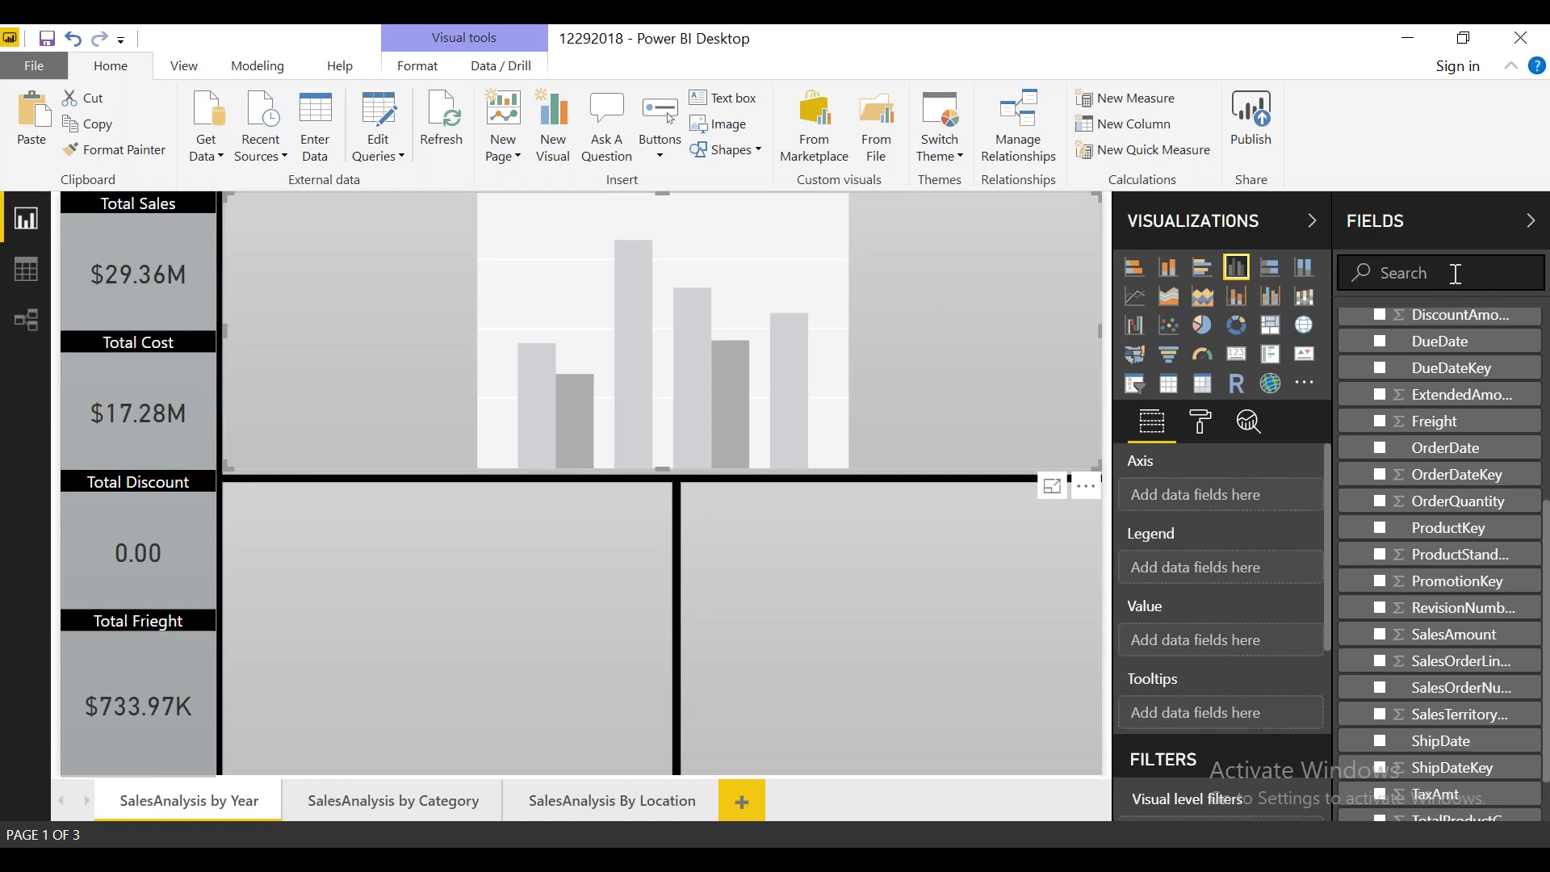
left_click(1134, 113)
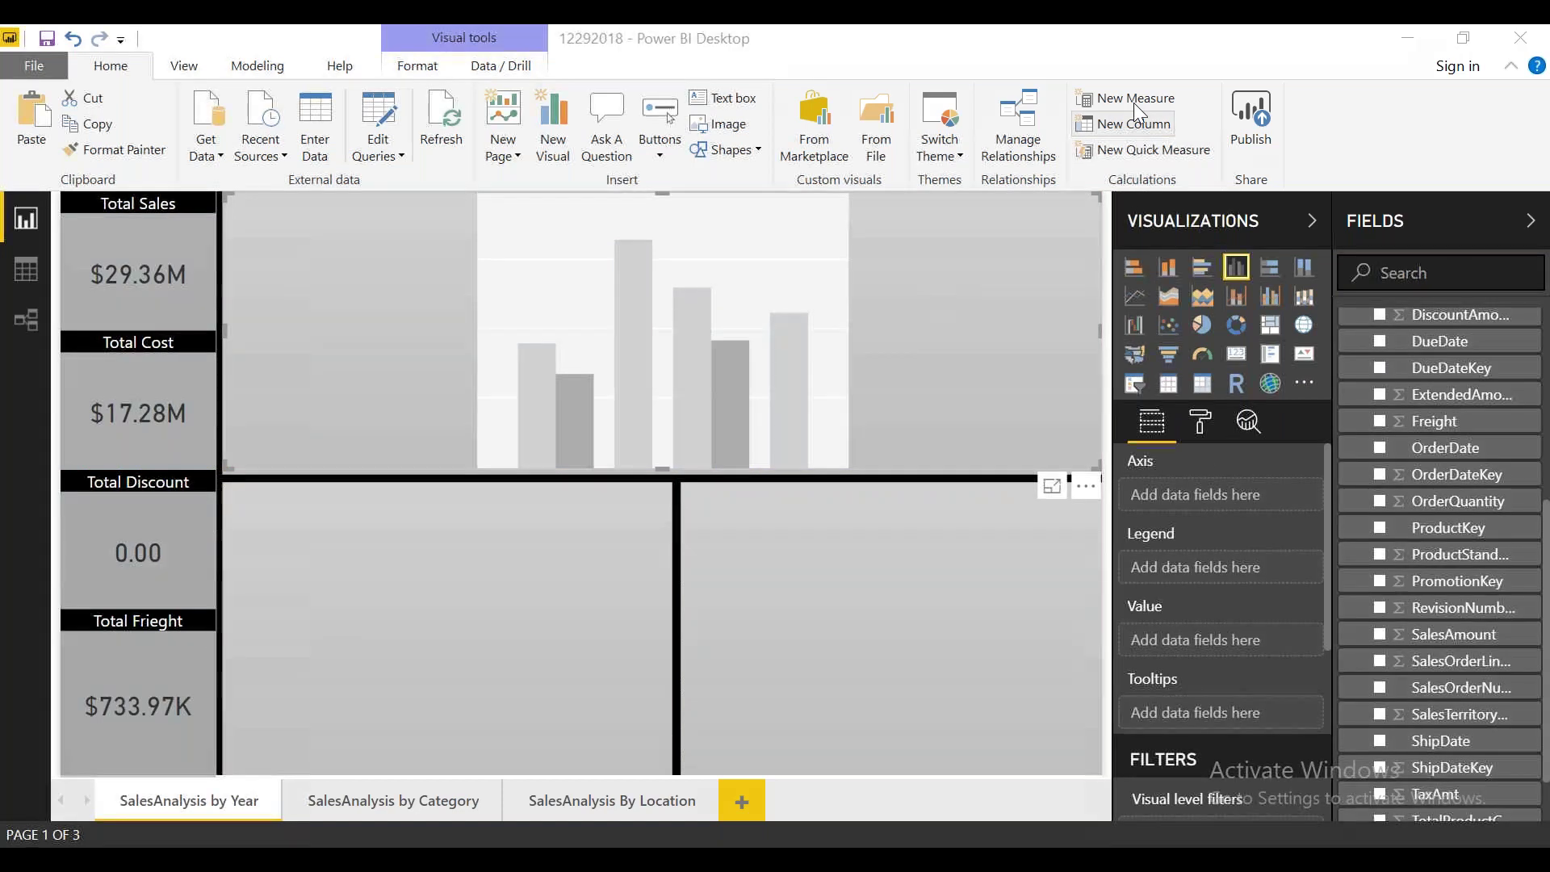
mouse_move(1181, 454)
left_mouse_down()
mouse_move(1078, 496)
mouse_move(1092, 695)
mouse_move(1163, 741)
left_mouse_up()
left_click_drag(1250, 560, 1180, 451)
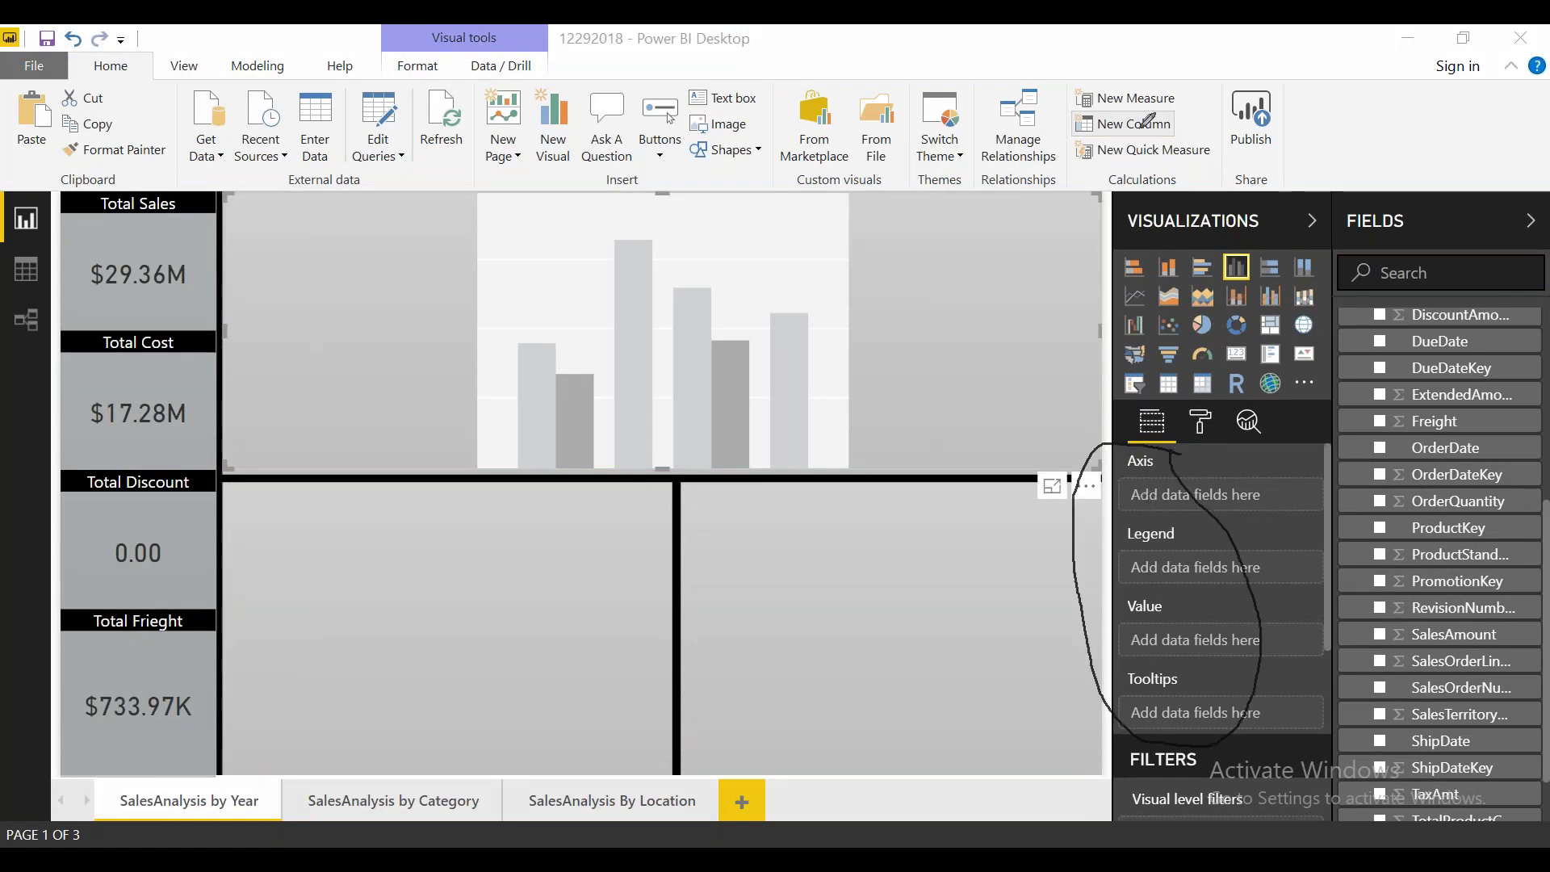
left_click(889, 421)
left_click_drag(764, 430, 889, 421)
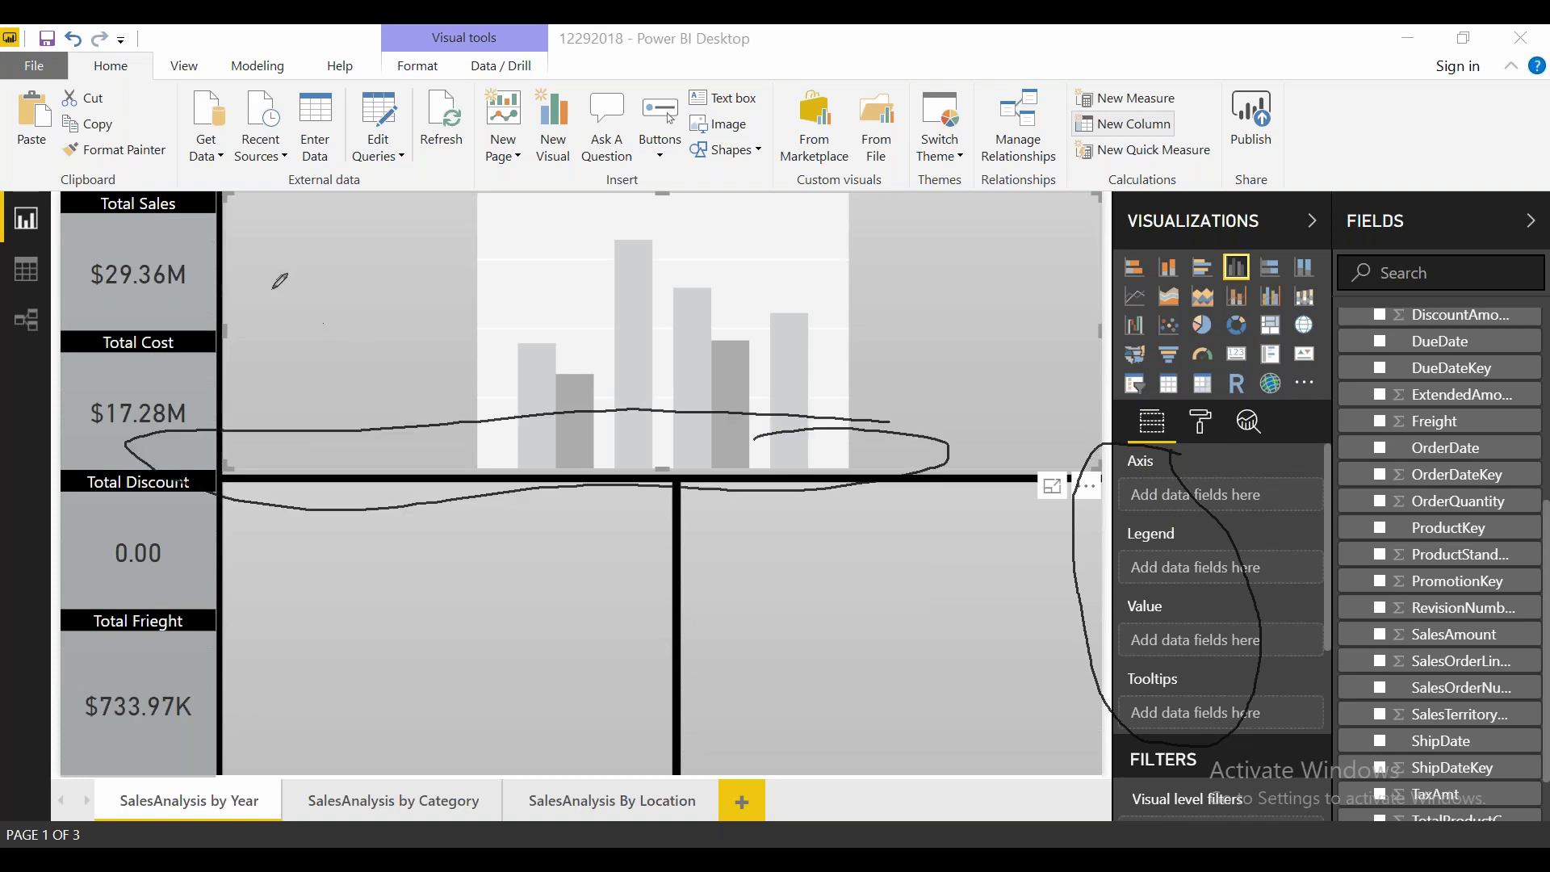
left_click_drag(163, 172, 222, 214)
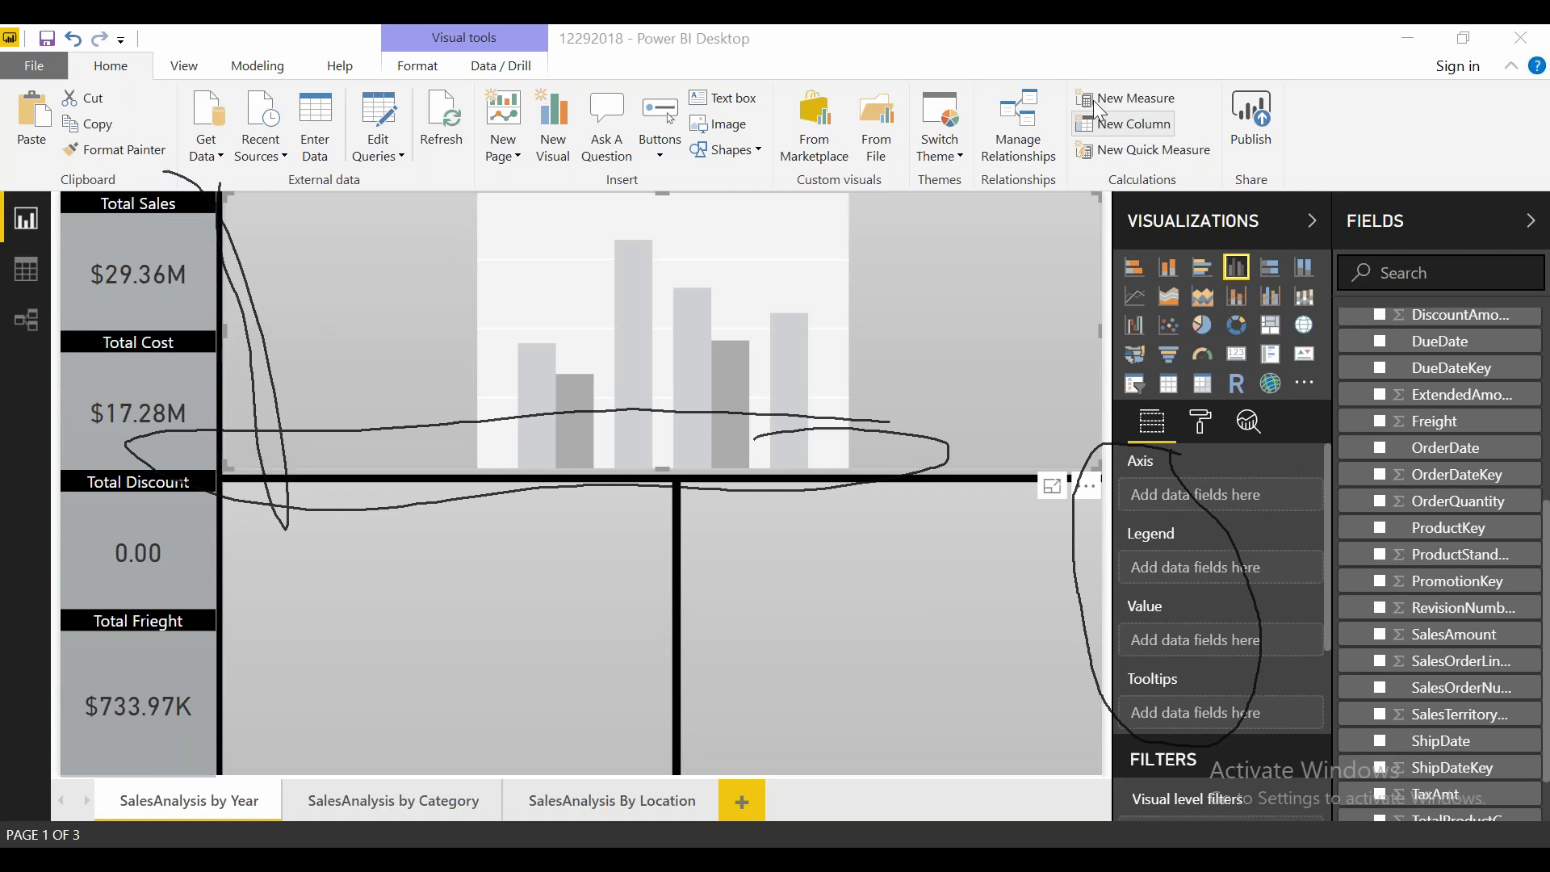
key("Escape")
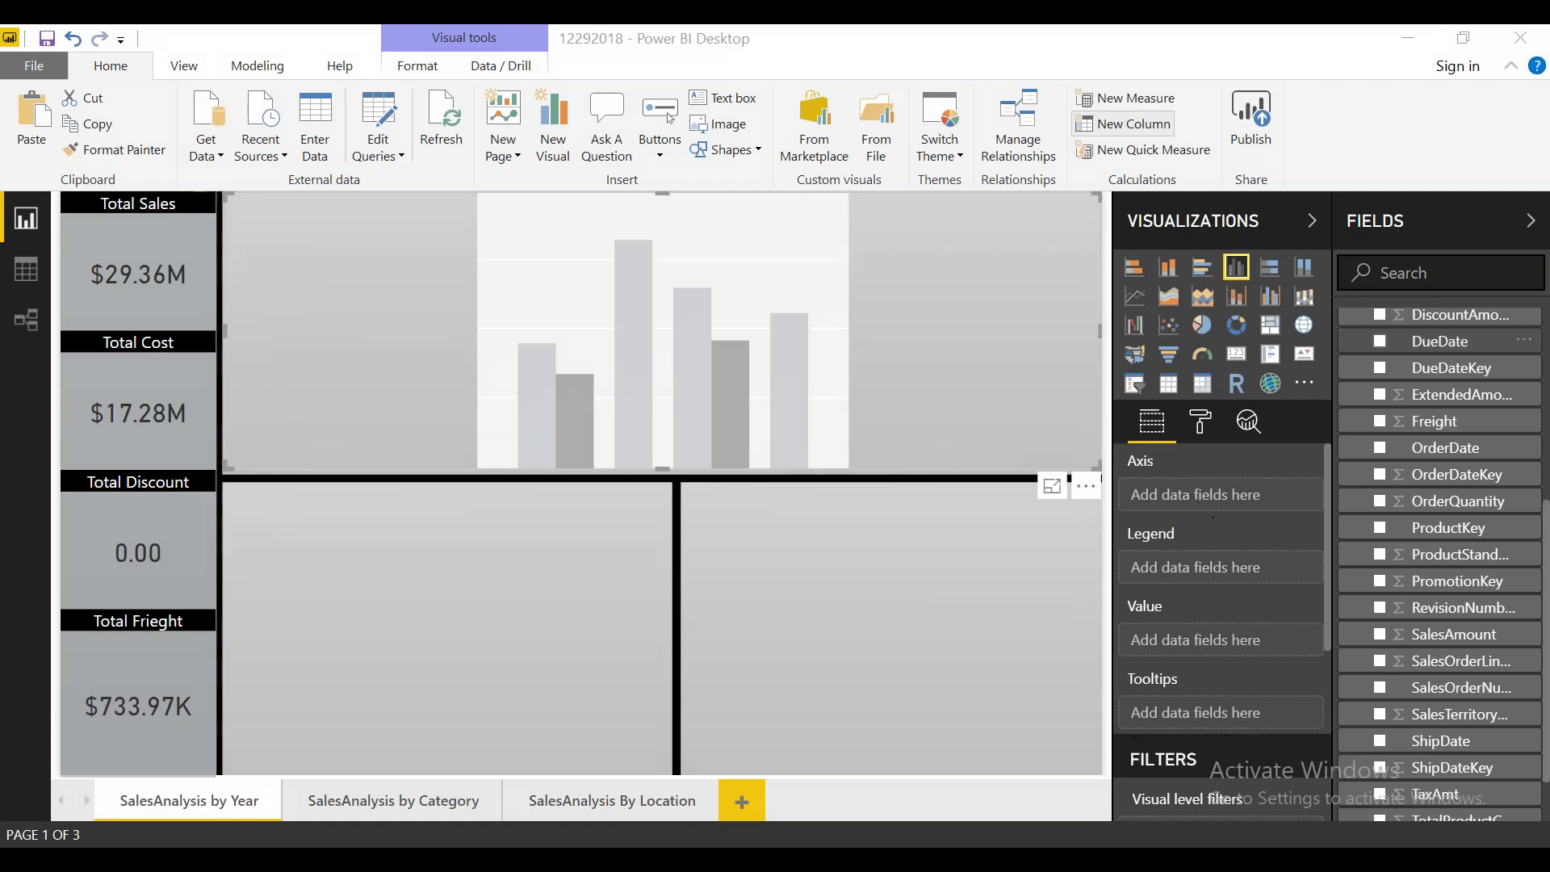
Step: Search the fields for calen and assign CalendarYear from DimDate to the column chart's axis
left_click(1460, 282)
scroll(1371, 530, "up", 5)
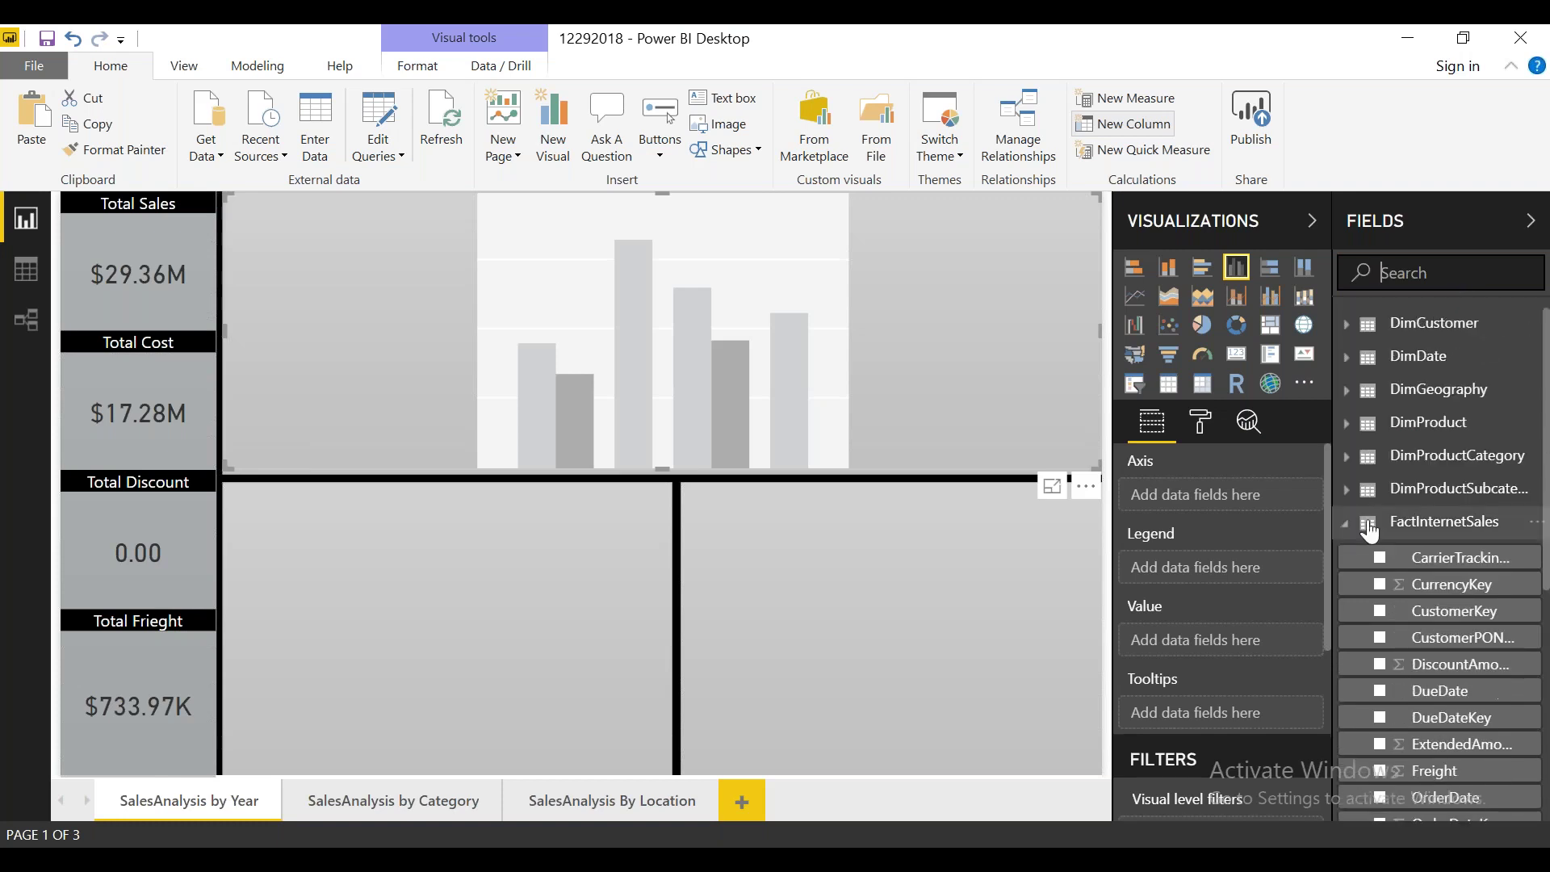
left_click(1354, 530)
left_click(1409, 272)
type("calen")
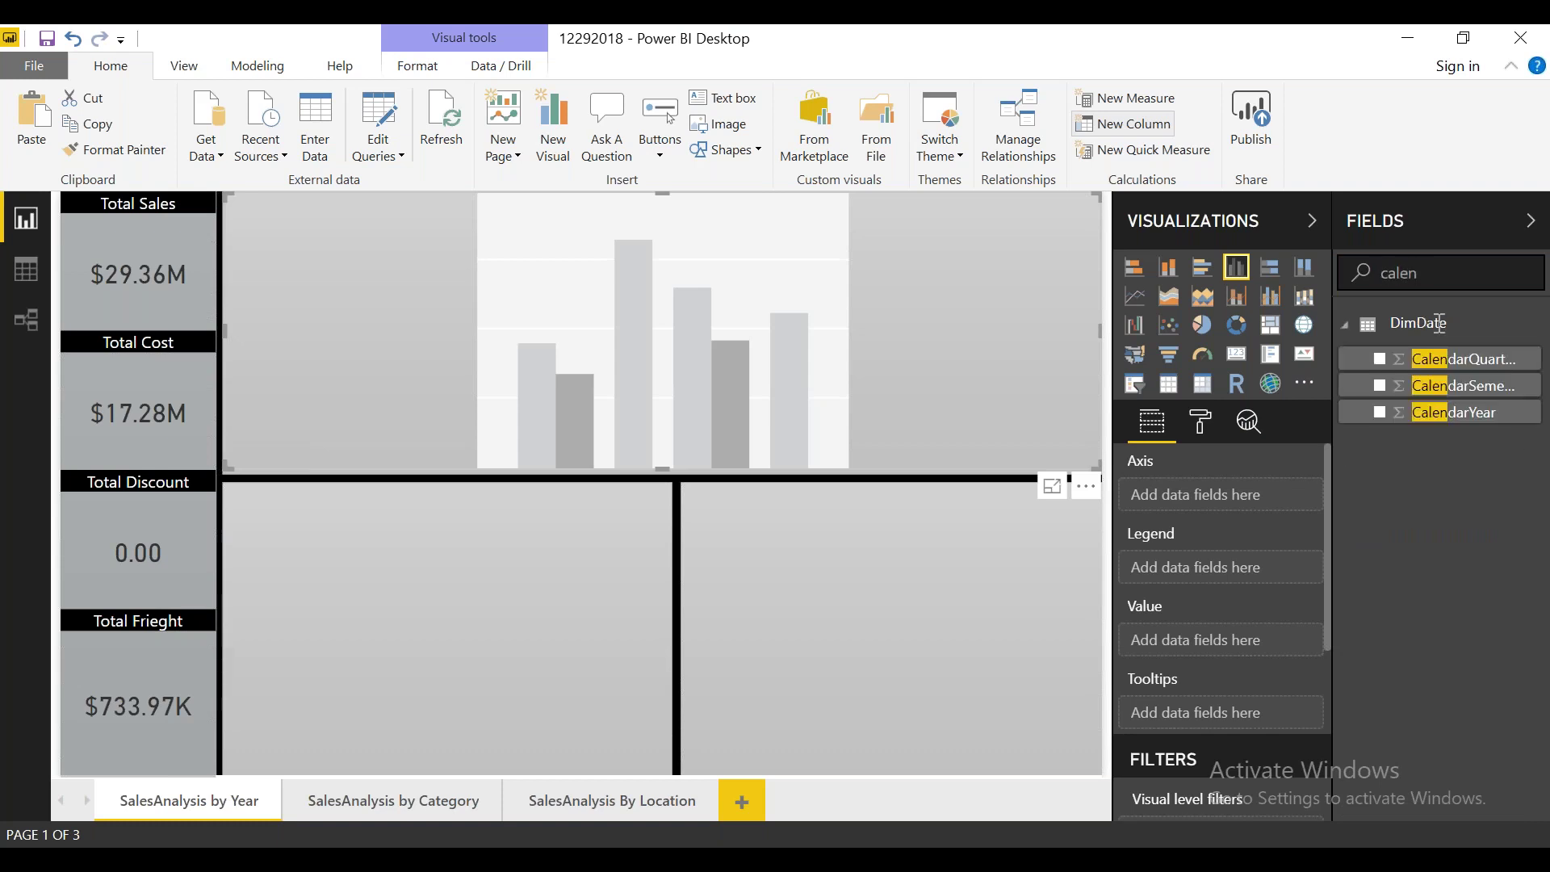
left_click_drag(1482, 413, 1280, 496)
Step: Search the fields for salesam and assign SalesAmount from FactInternetSales as the column chart's value
double_click(1457, 272)
type("sale")
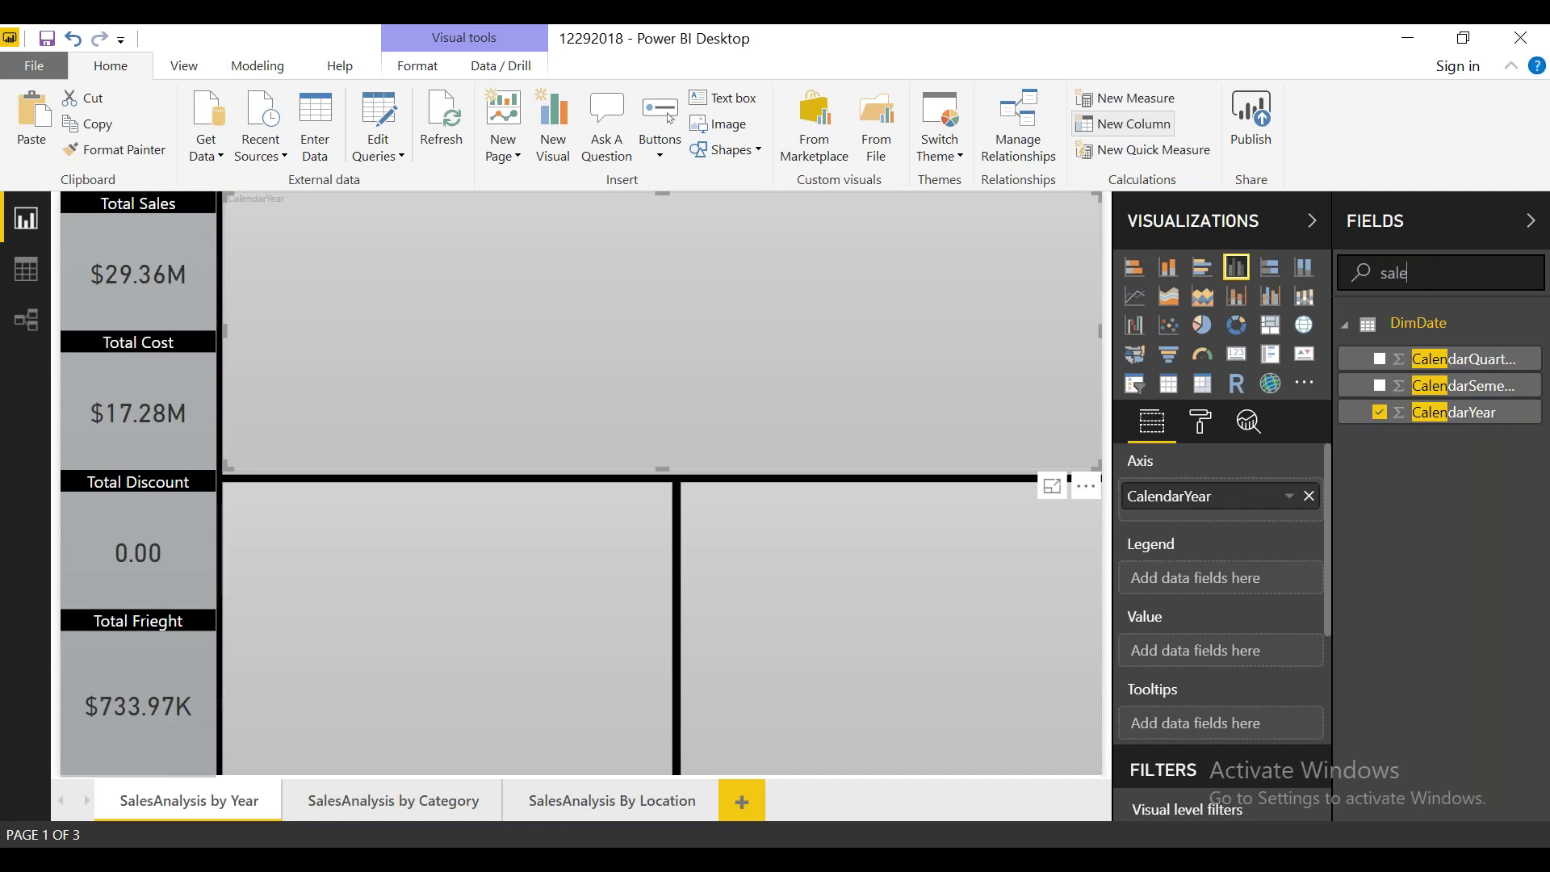
type("sam")
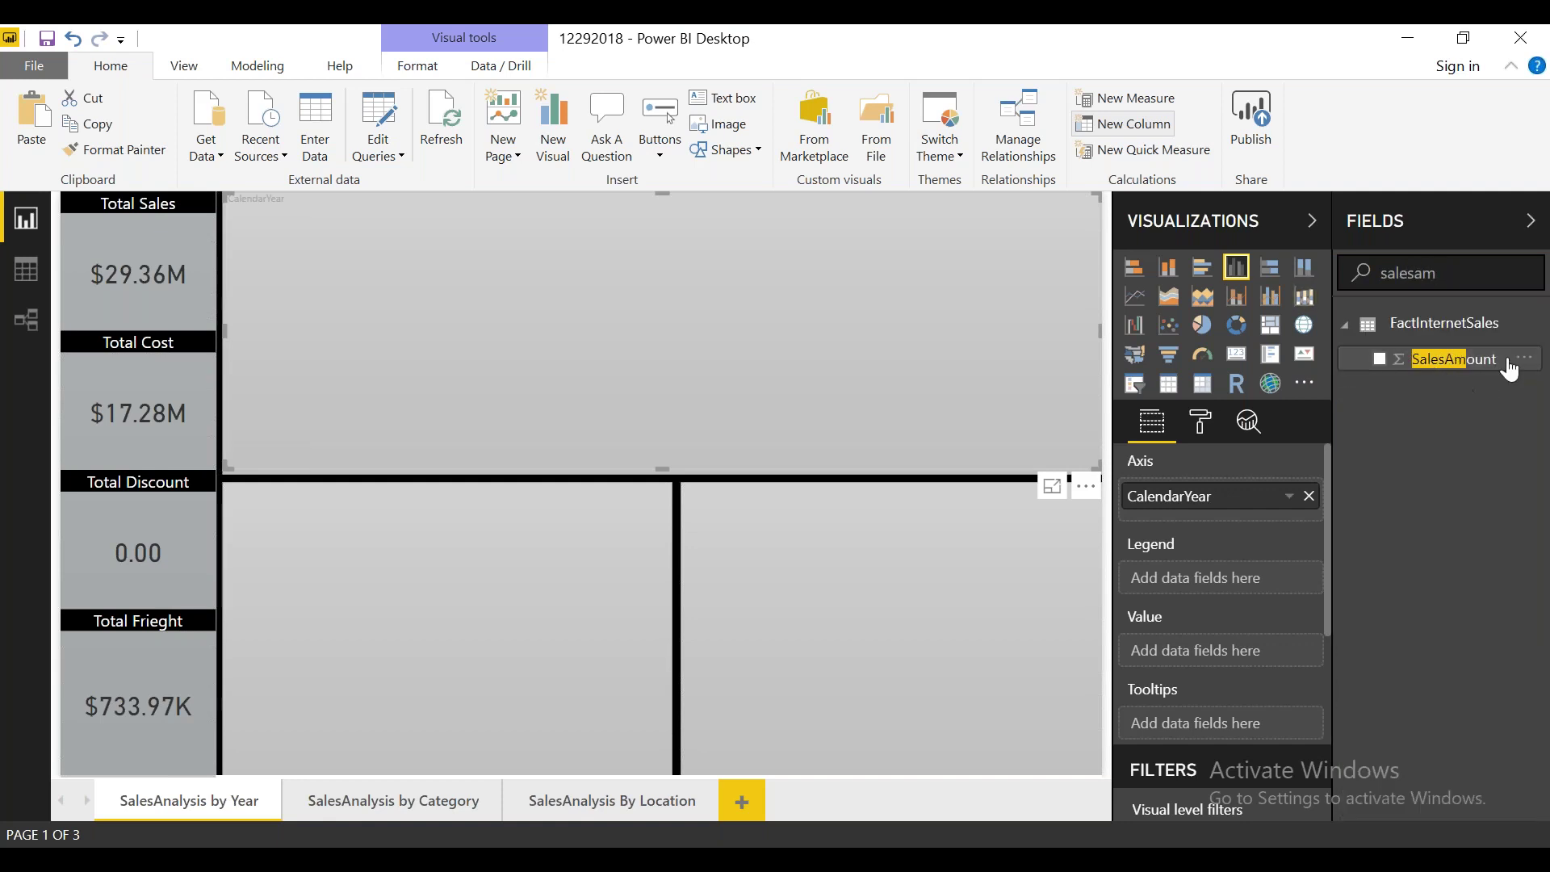
left_click_drag(1446, 359, 1289, 666)
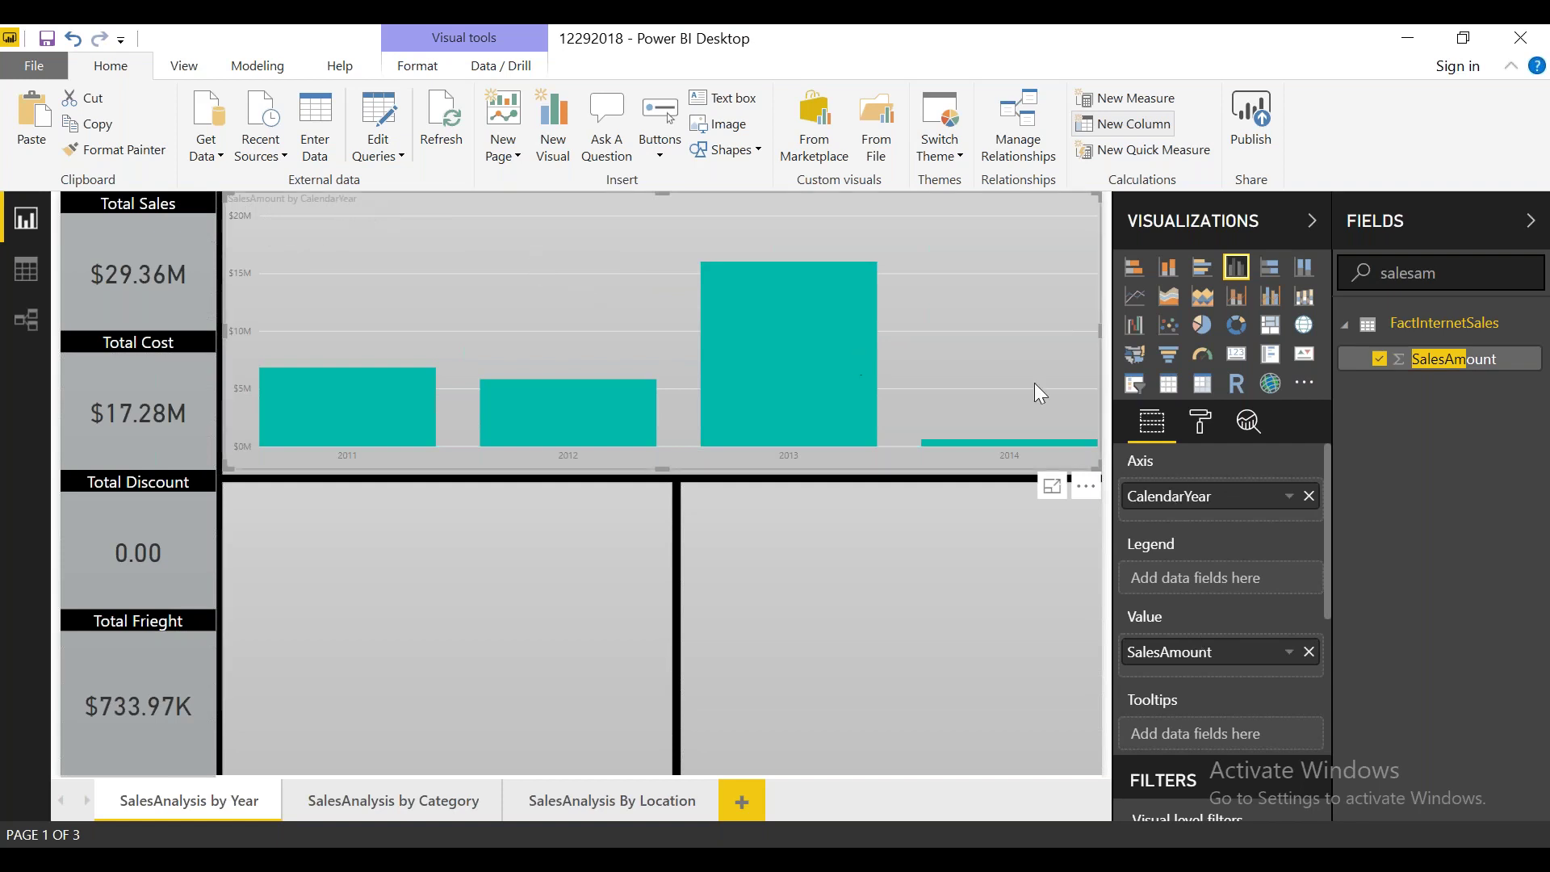
Step: Change the column chart's title text to SalesAmount by Year and set the title's font color to white
left_click(1201, 423)
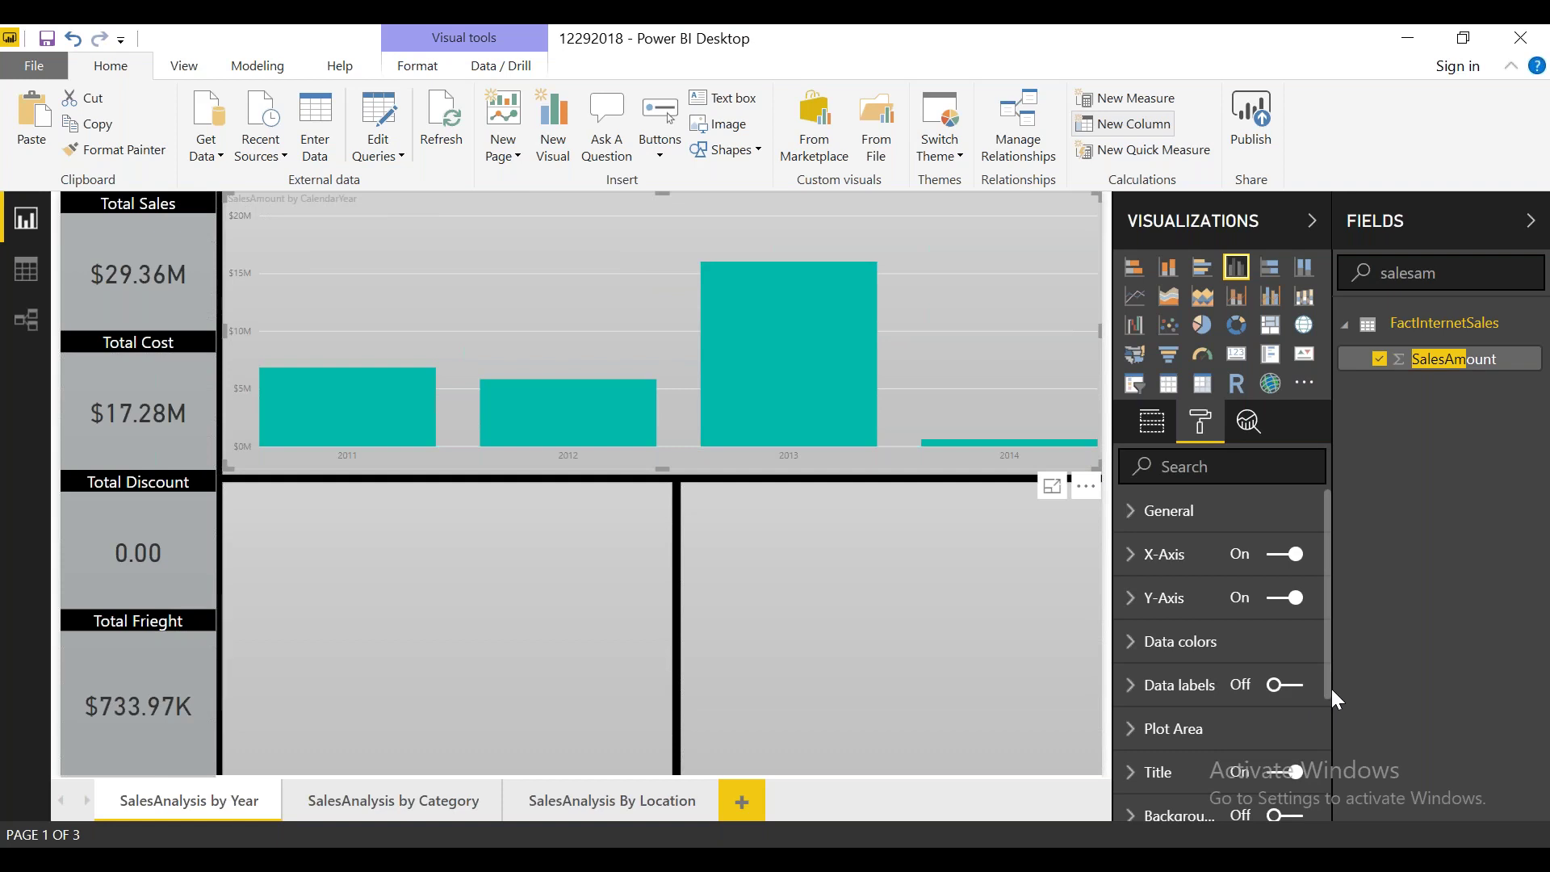
scroll(1328, 729, "down", 3)
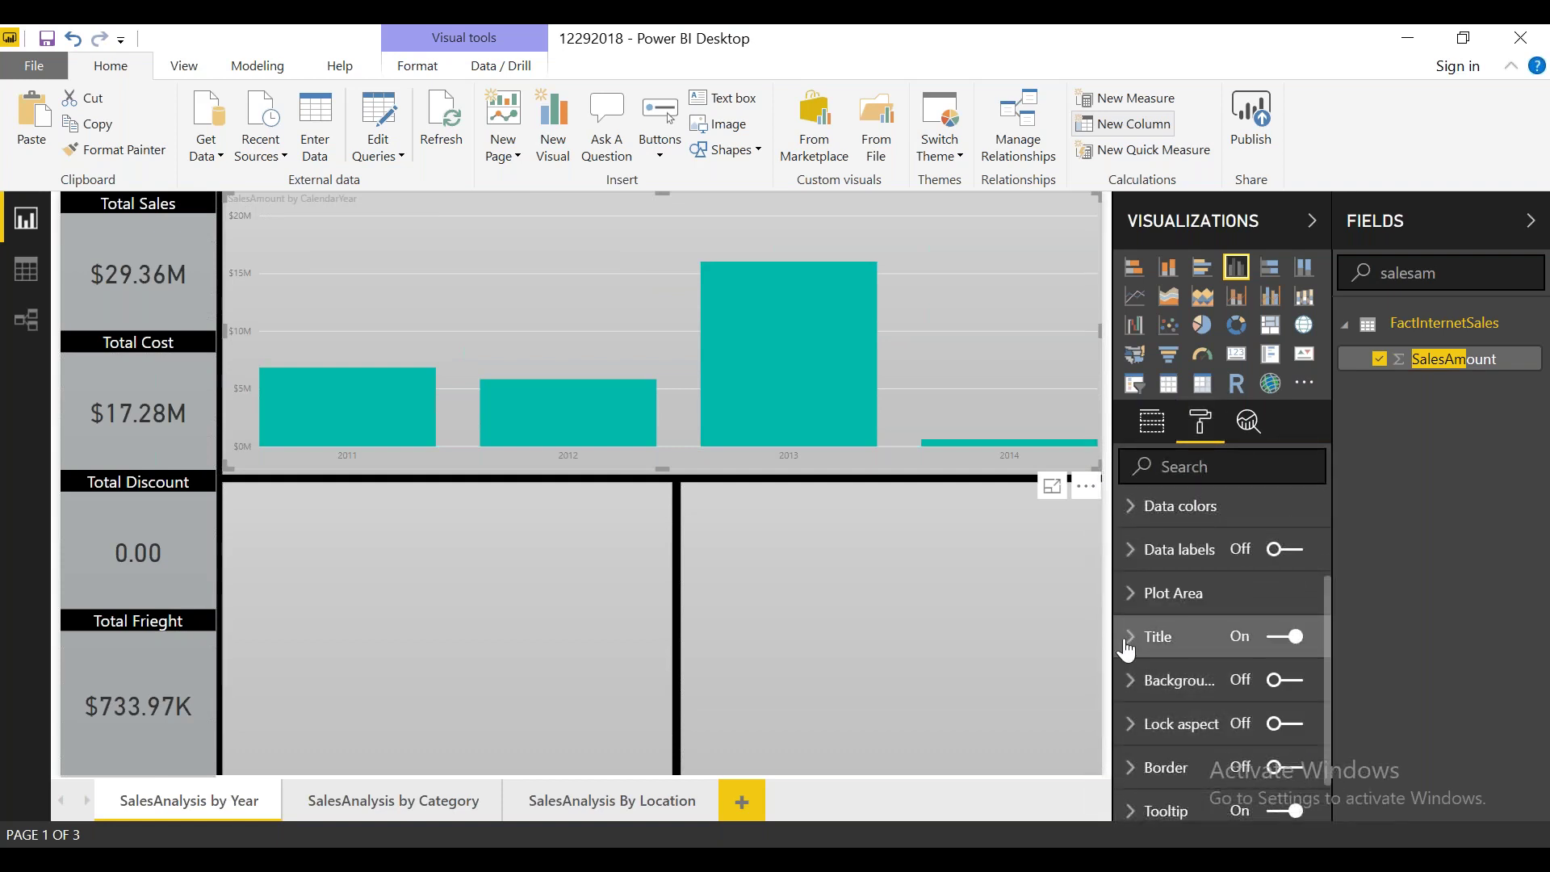
left_click(1130, 638)
left_click(1229, 710)
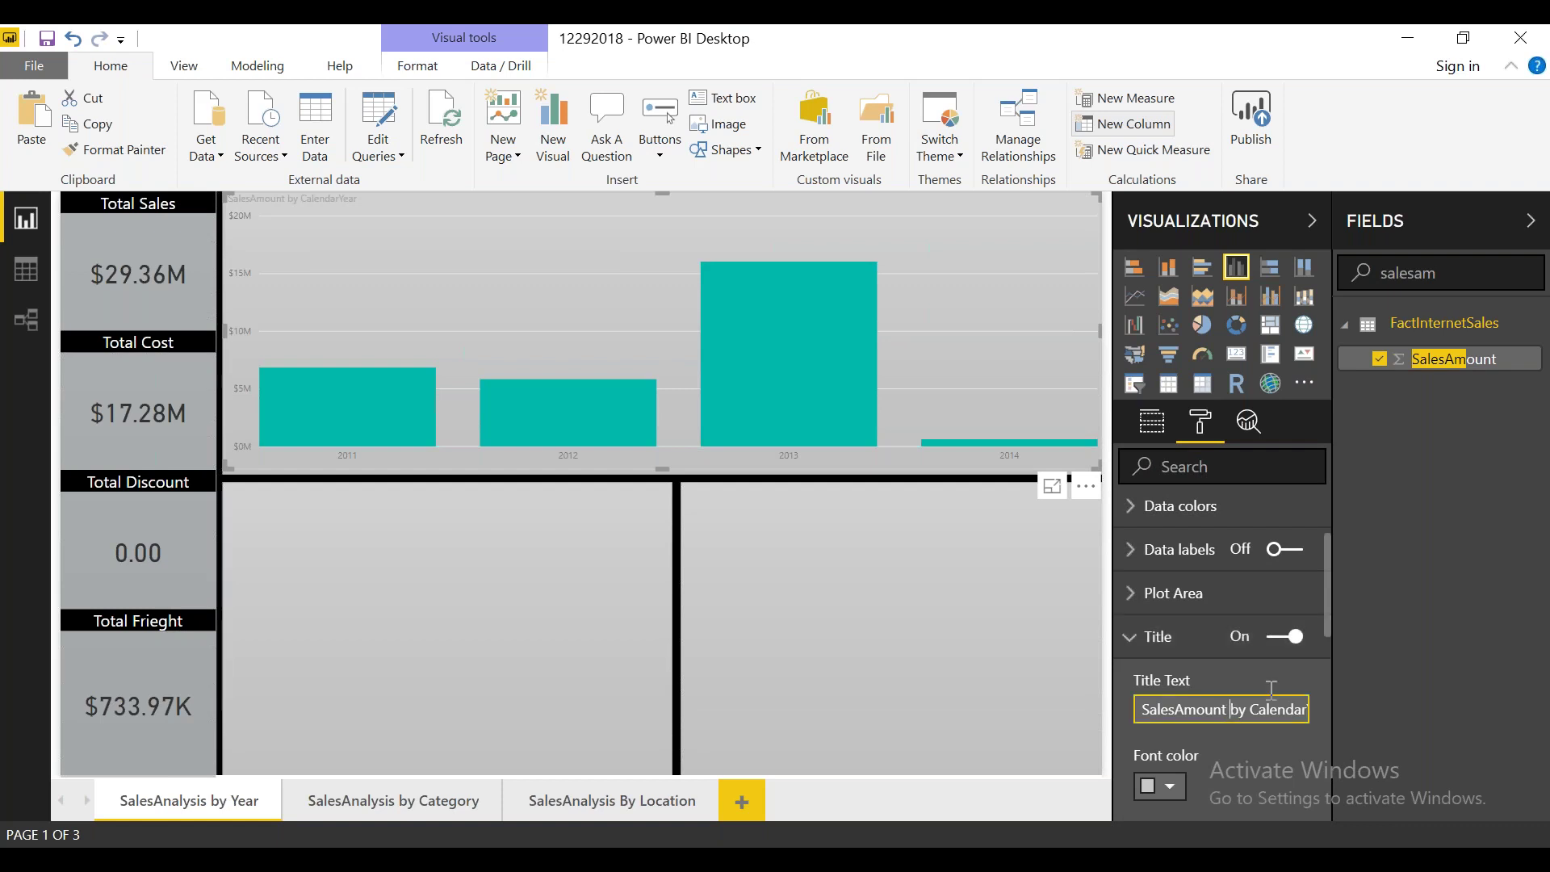
left_click_drag(1329, 614, 1331, 651)
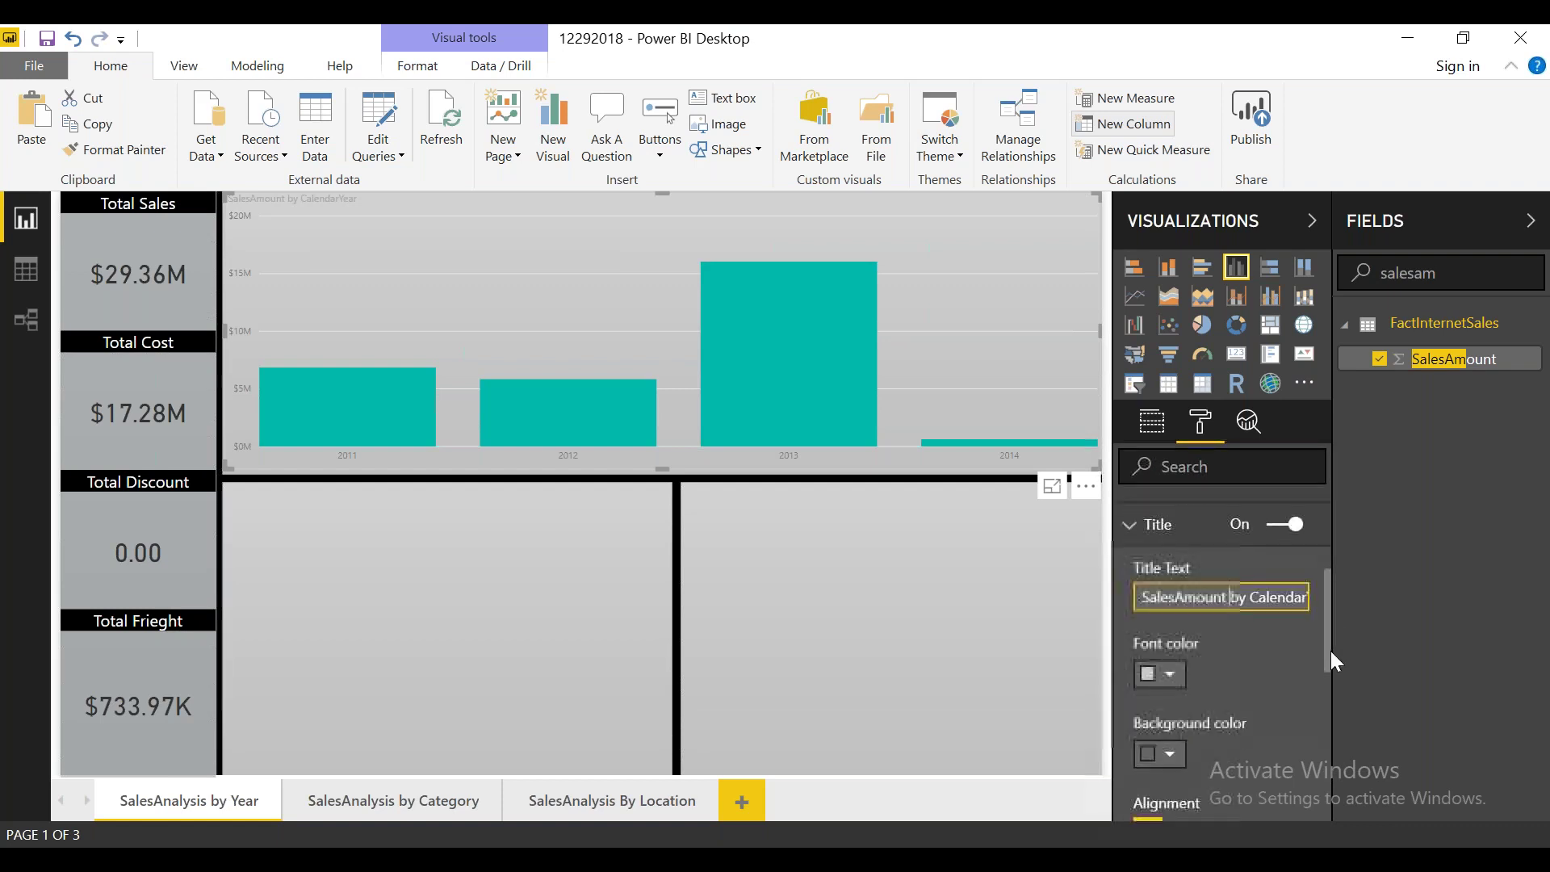
key("Delete")
key("Delete")
key("Delete")
key("Delete")
key("Delete")
key("Delete")
key("Delete")
key("Delete")
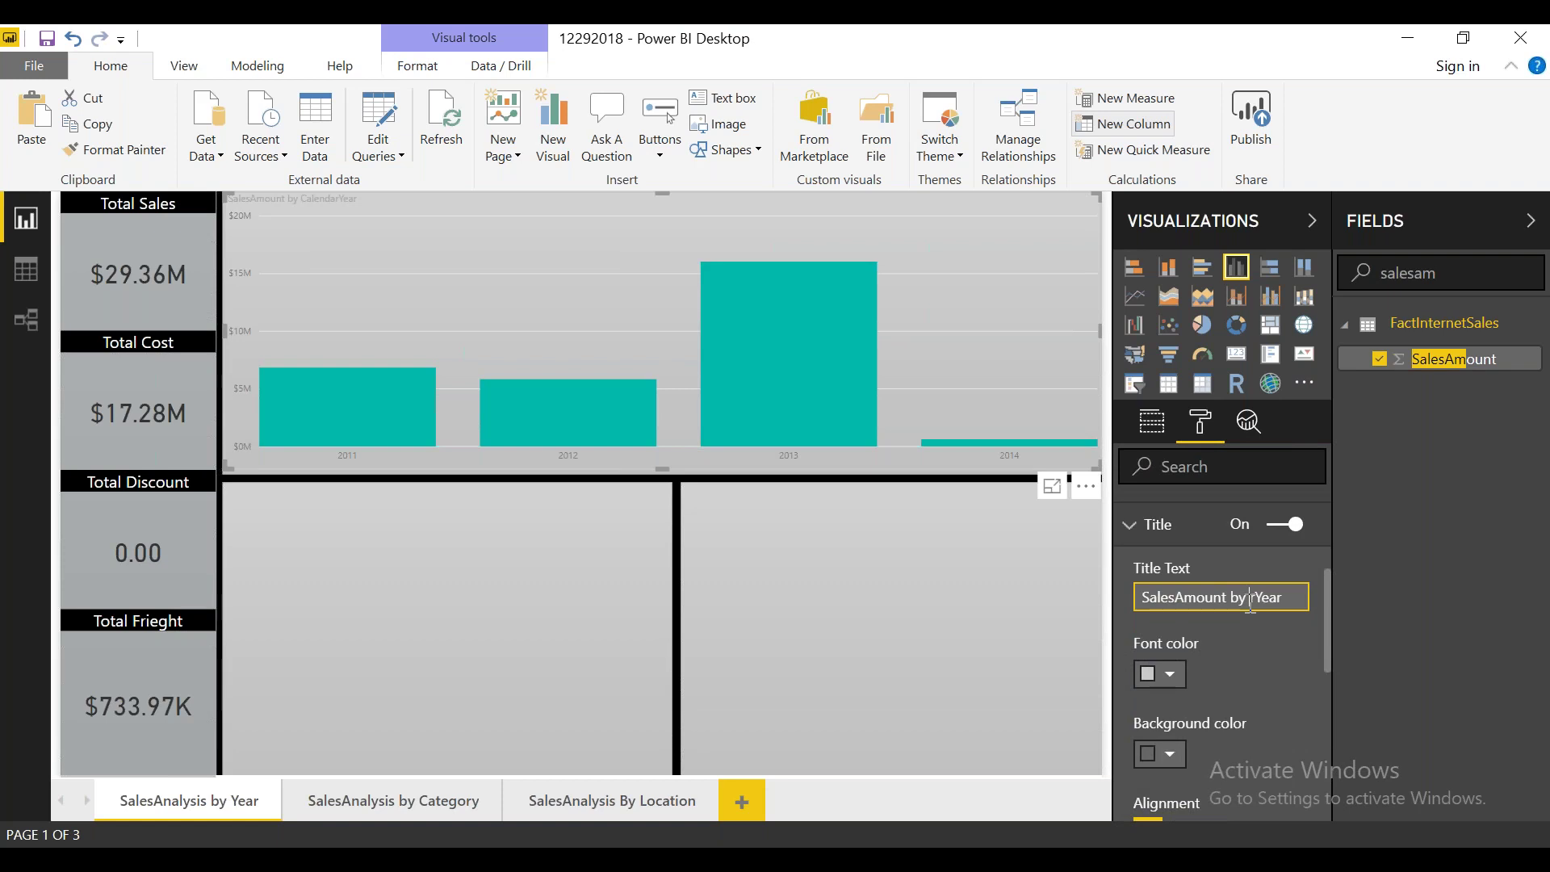
left_click(1164, 689)
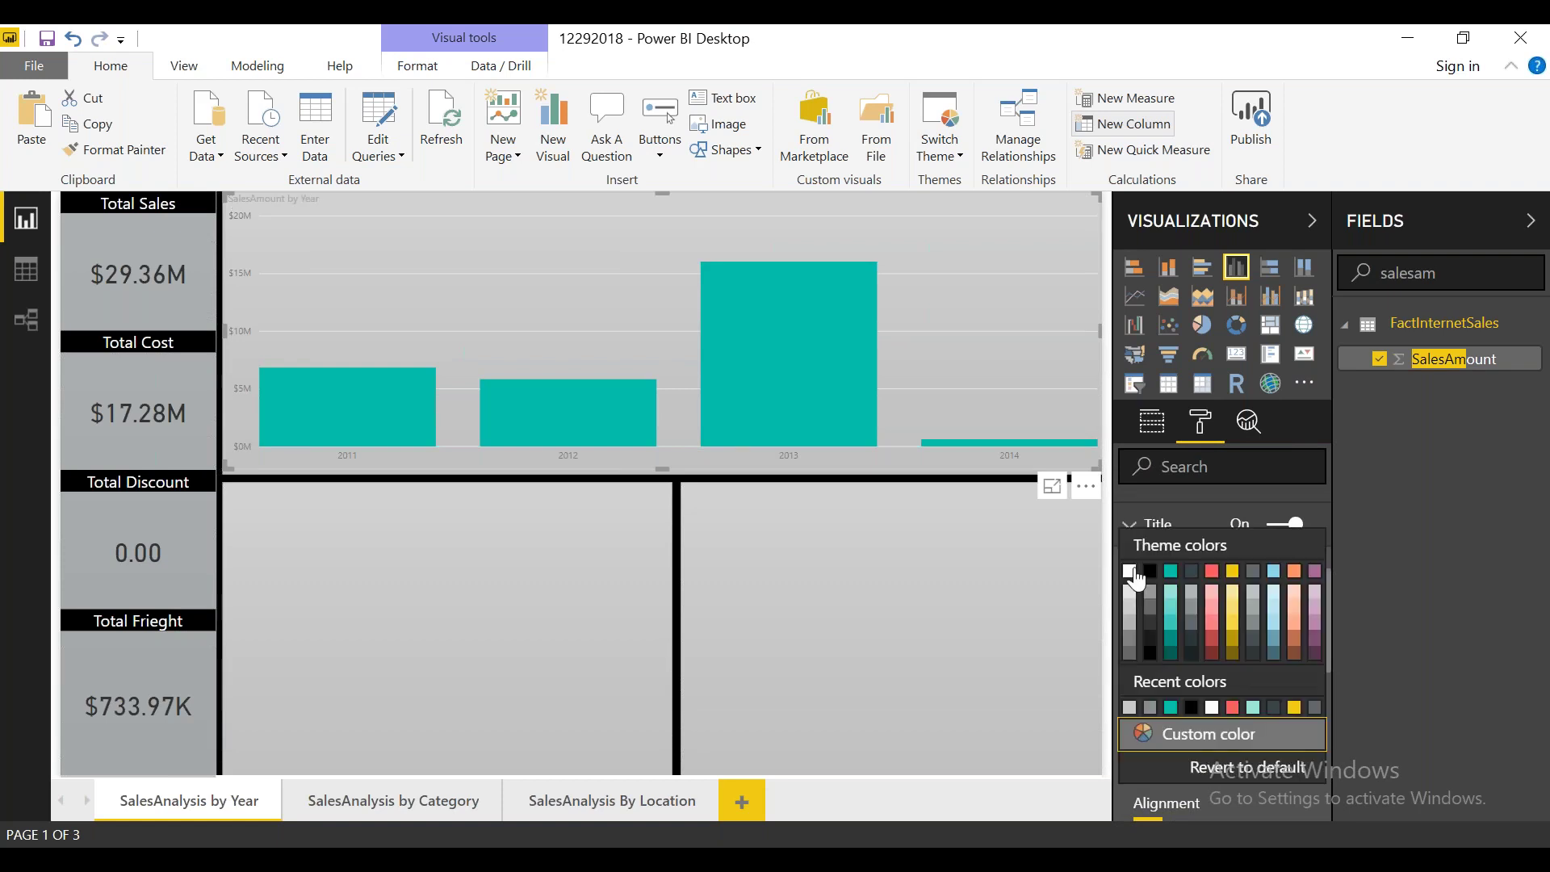
left_click(1130, 572)
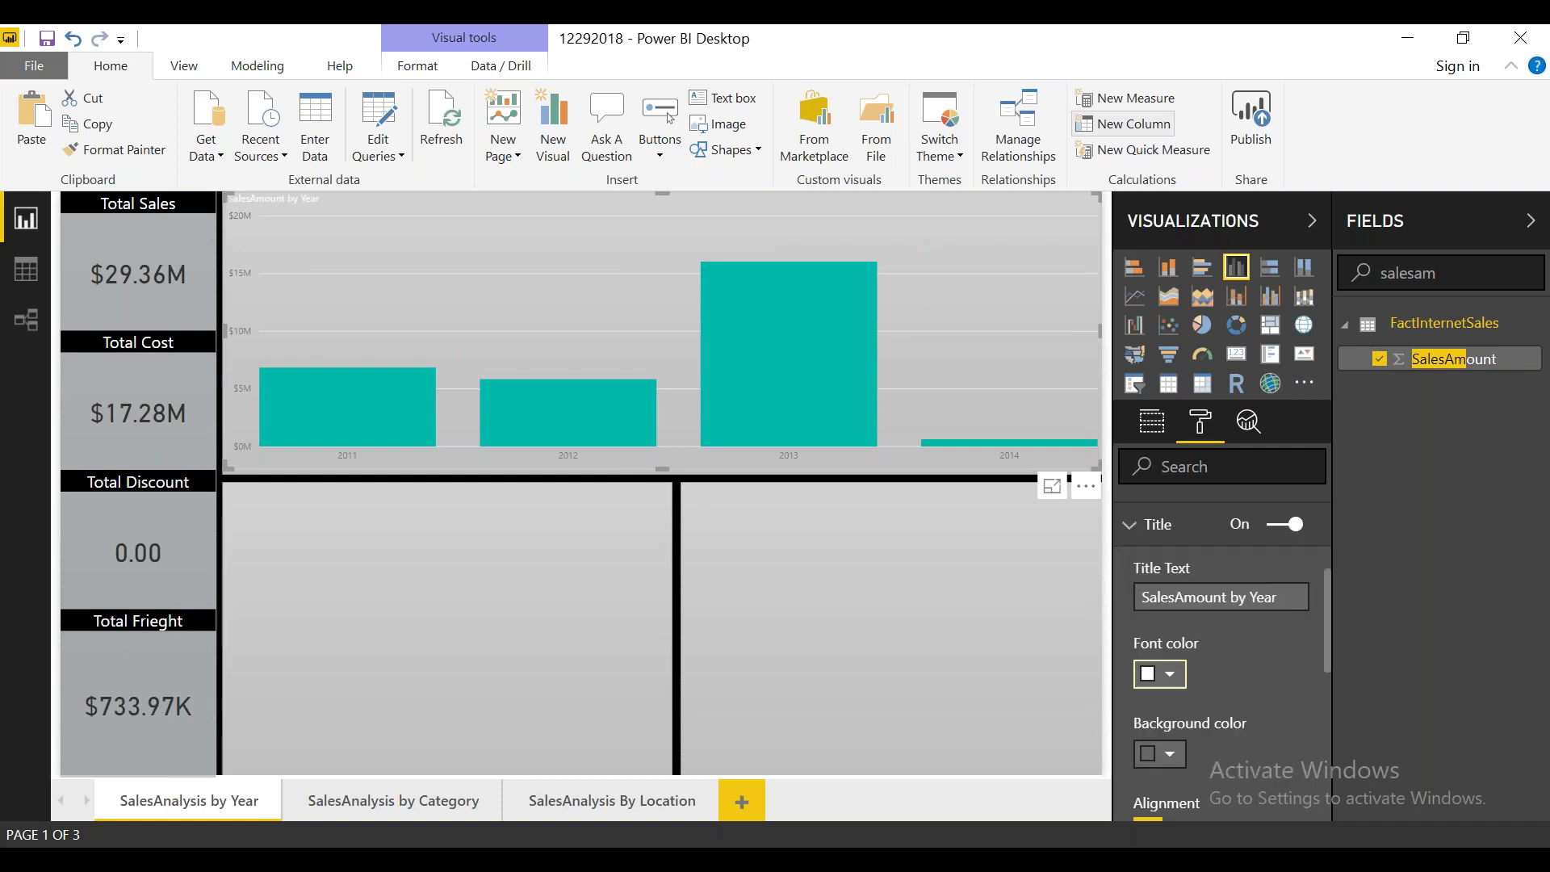
Step: Set the column chart title's background color to black and center the title
left_click(1170, 755)
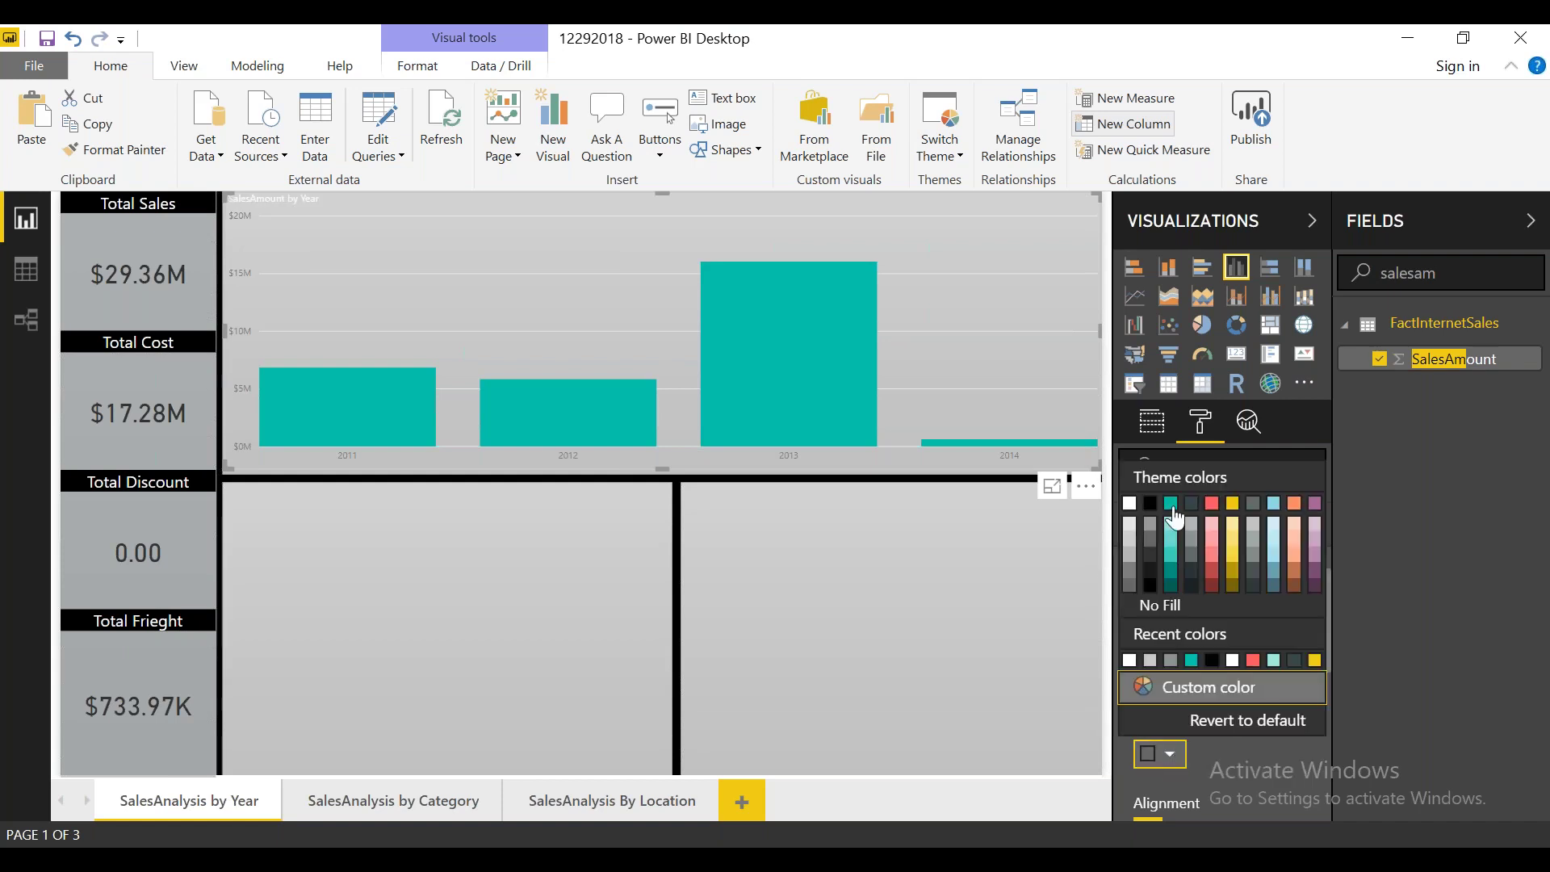
left_click(1153, 515)
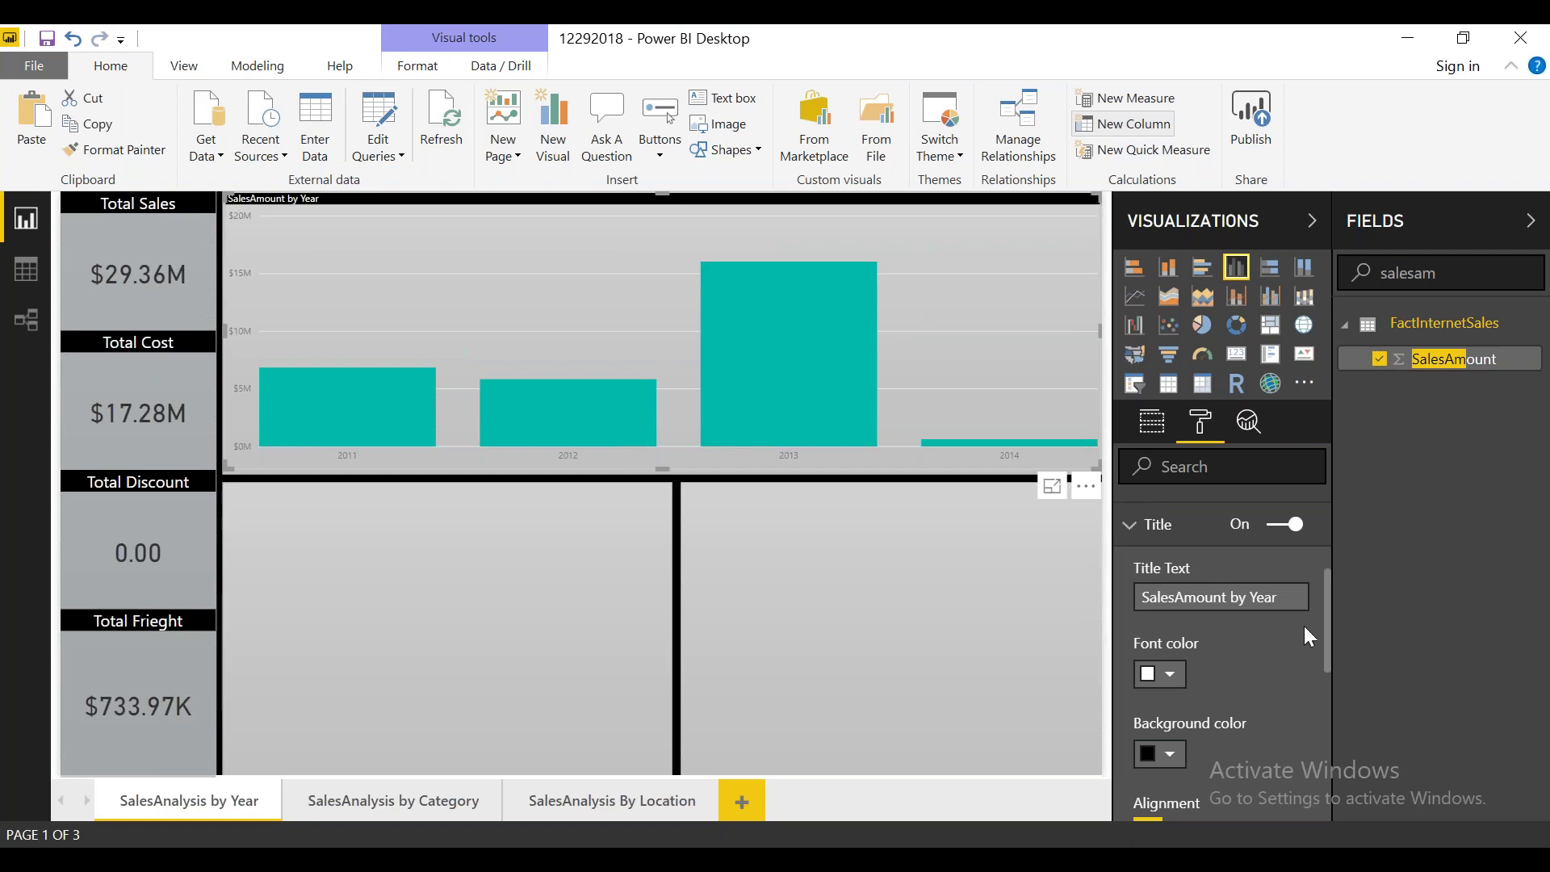
left_click_drag(1326, 632, 1326, 694)
left_click(1177, 625)
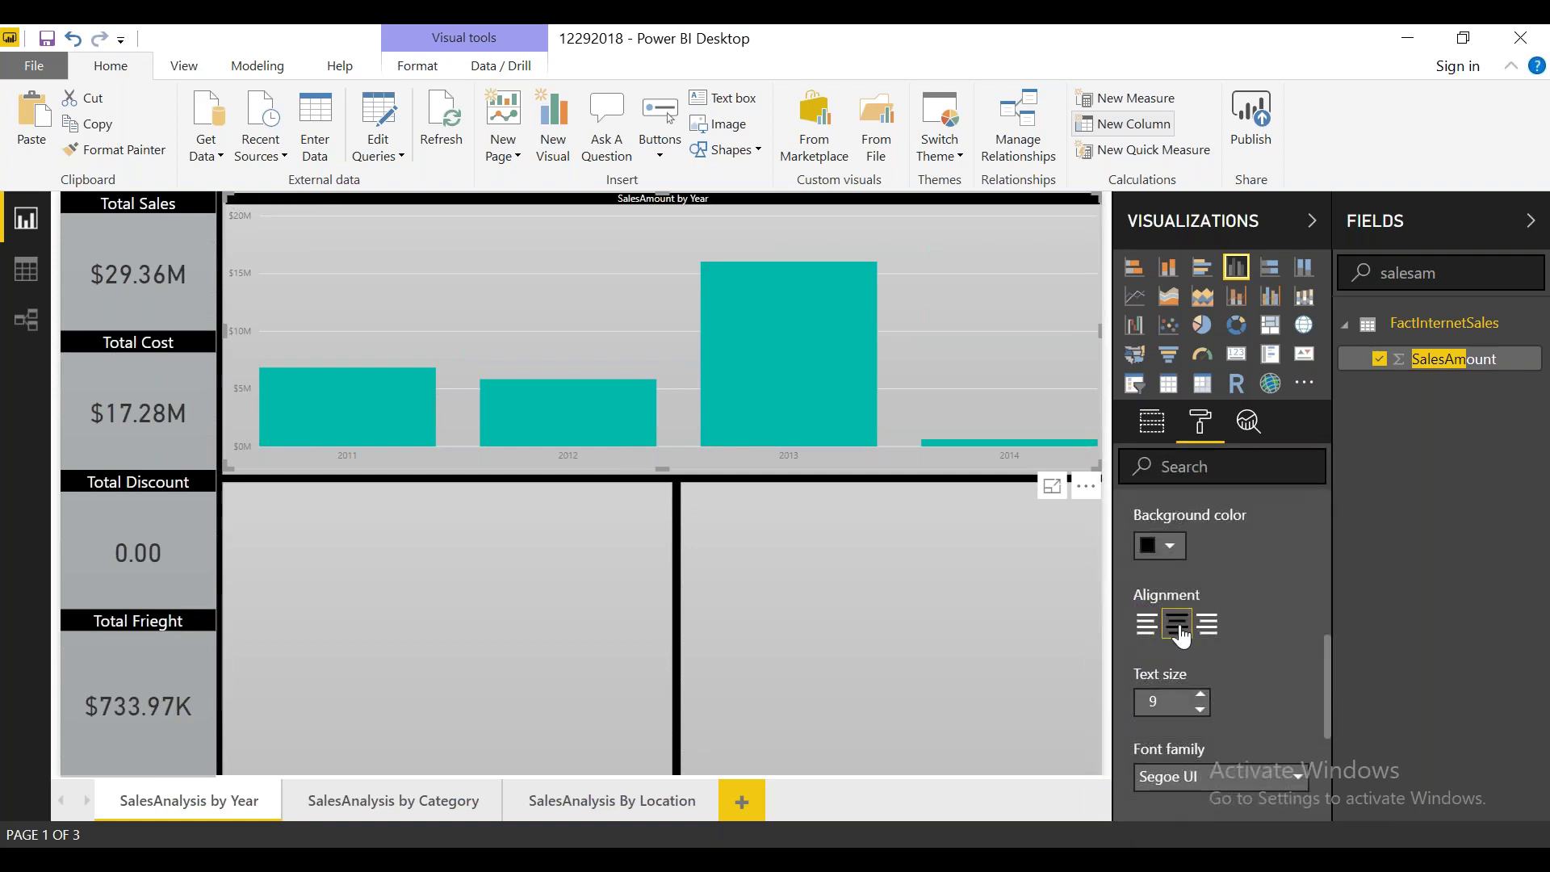
Step: Increase the column chart title's text size to 14
left_click(1201, 698)
left_click(1200, 699)
left_click(1200, 699)
left_click(1201, 699)
left_click(1201, 698)
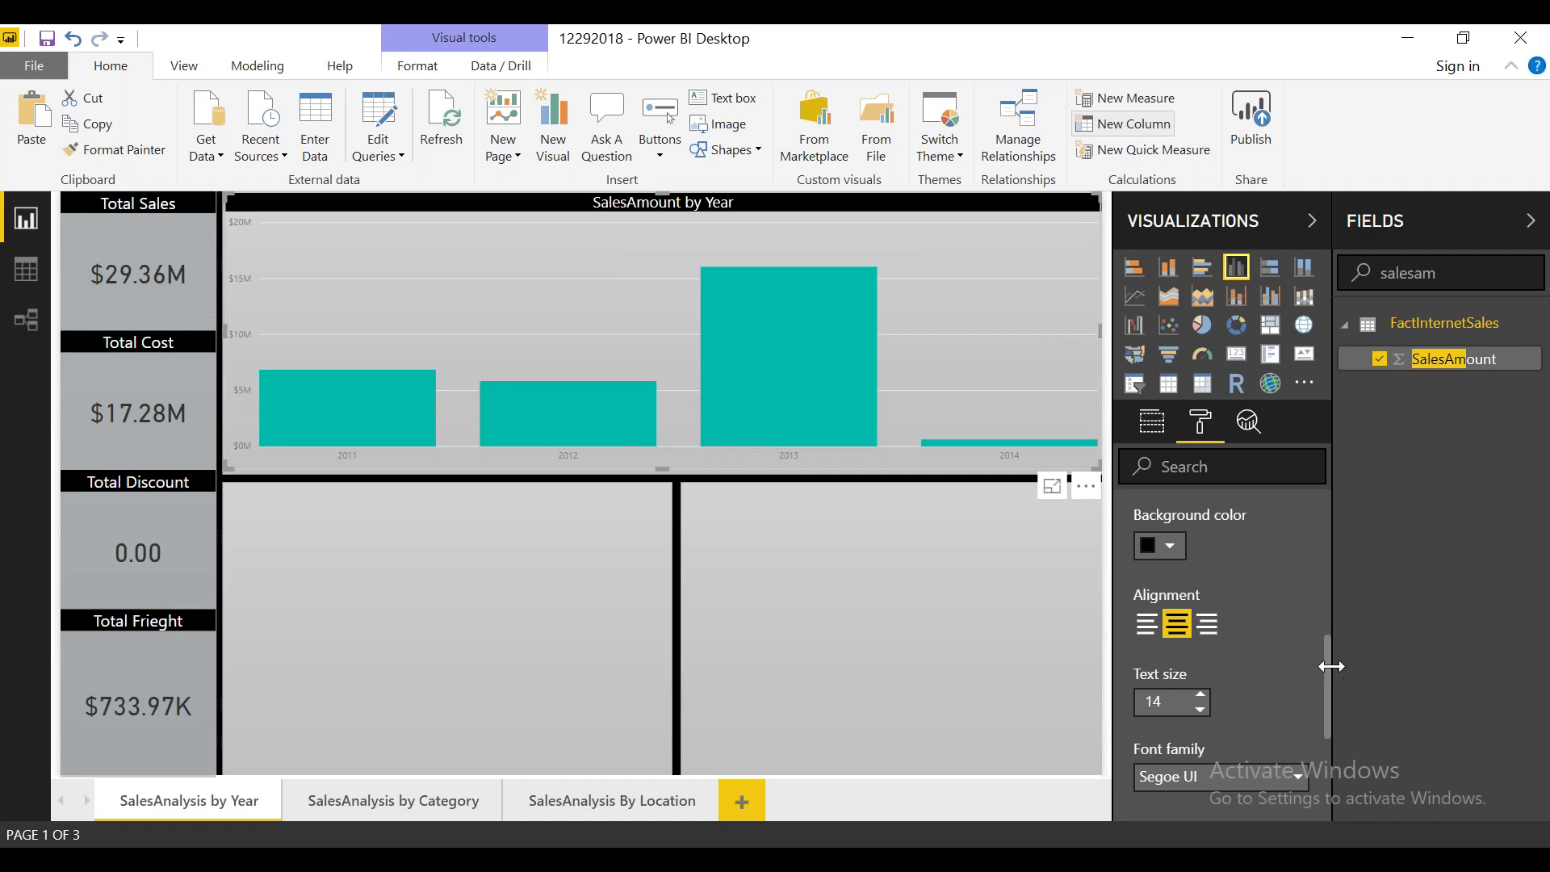
Step: Turn on data labels for the SalesAmount by Year column chart, check the 2013 column's details, and deselect the chart
left_click_drag(1331, 679, 1332, 495)
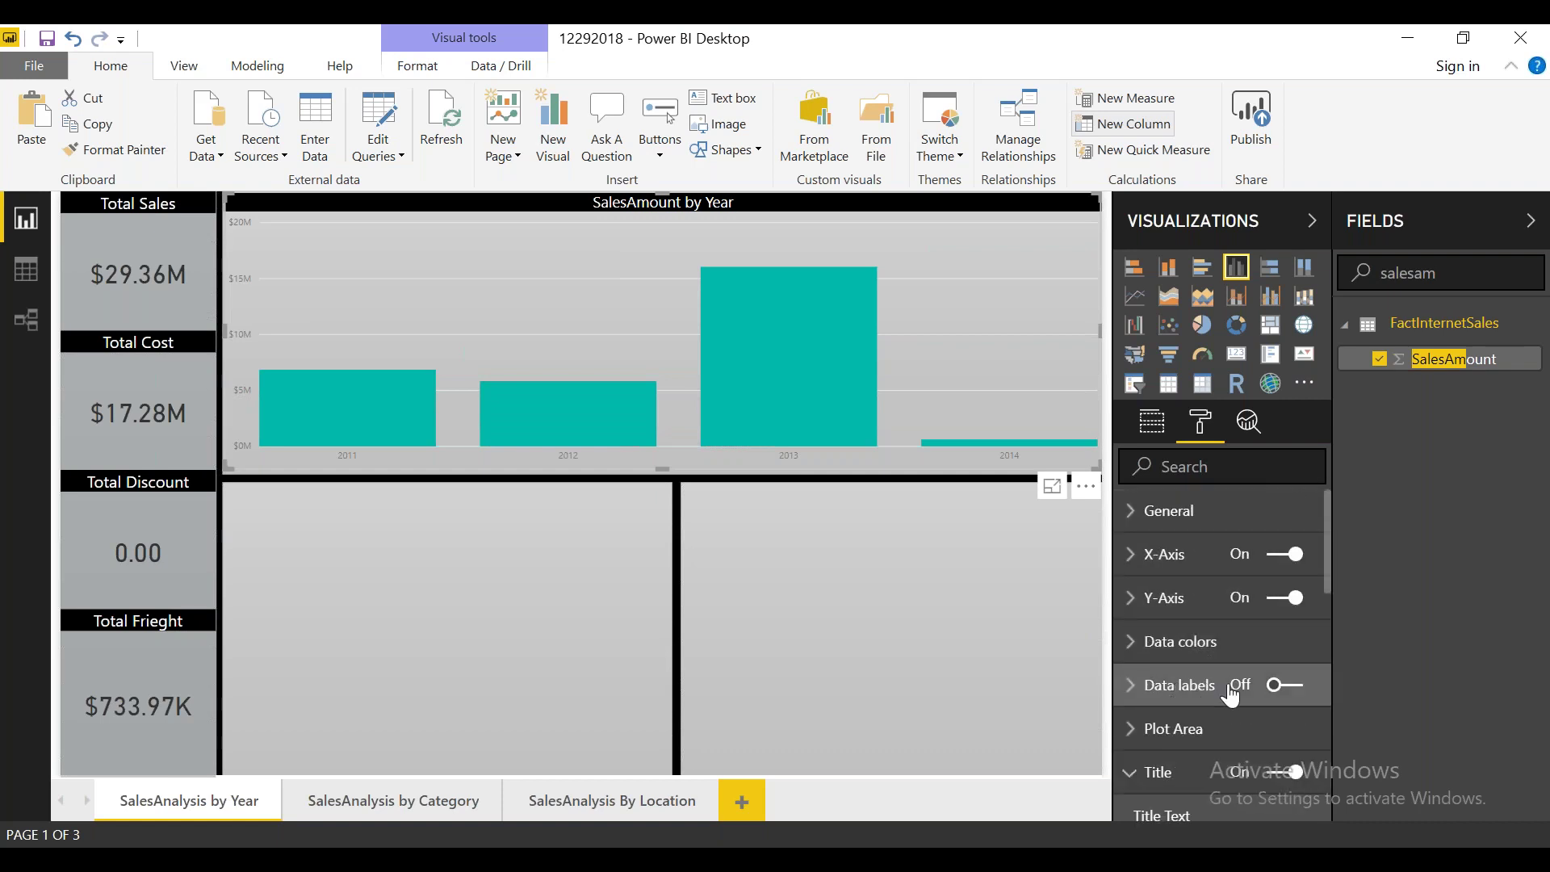
left_click(1291, 688)
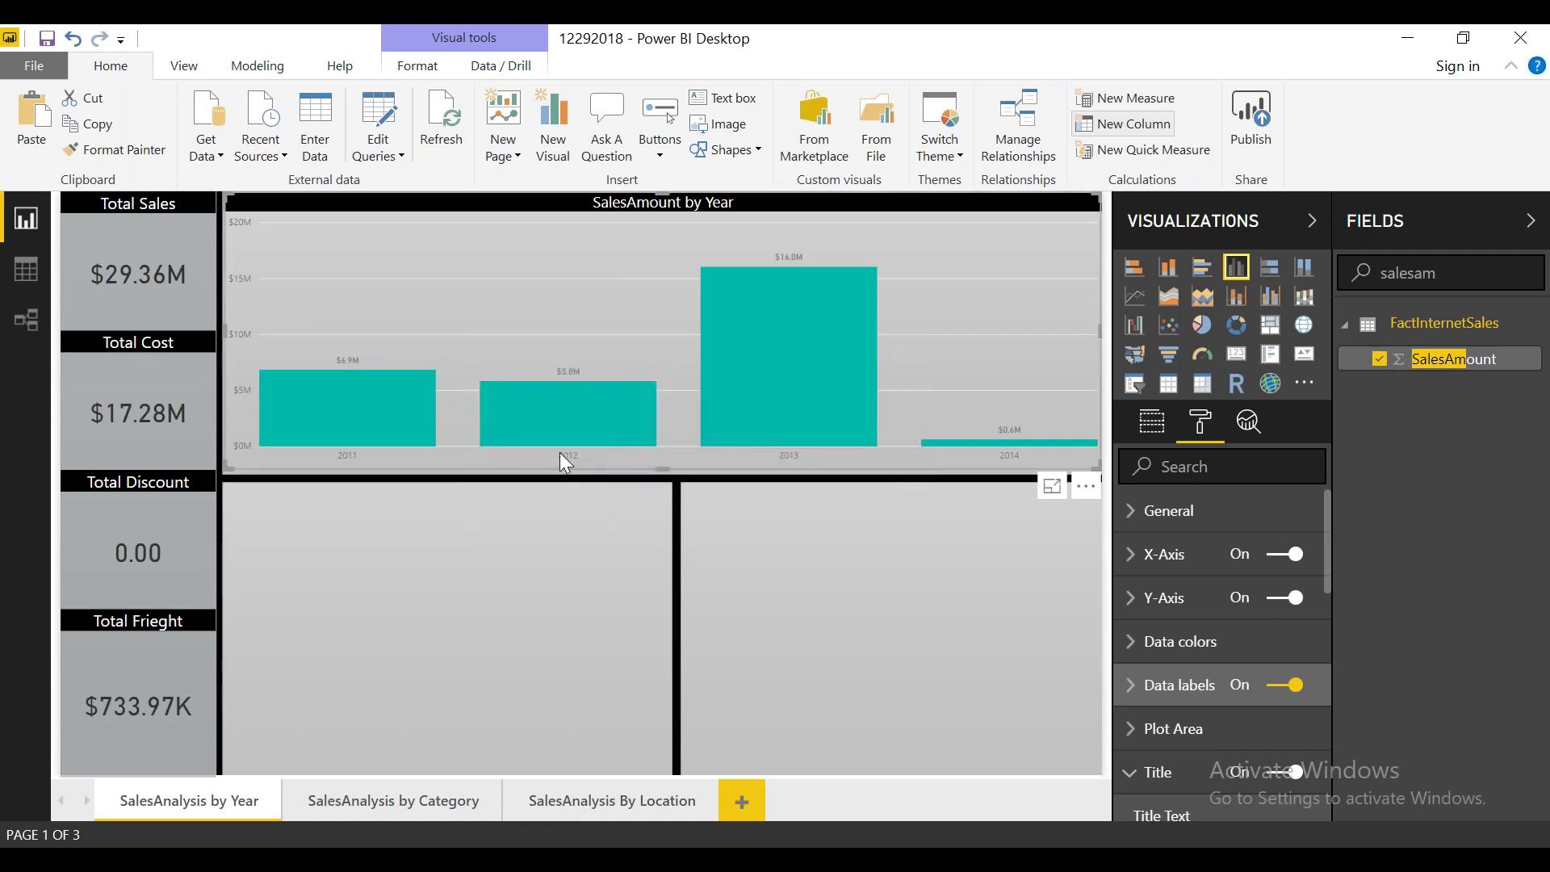
mouse_move(789, 353)
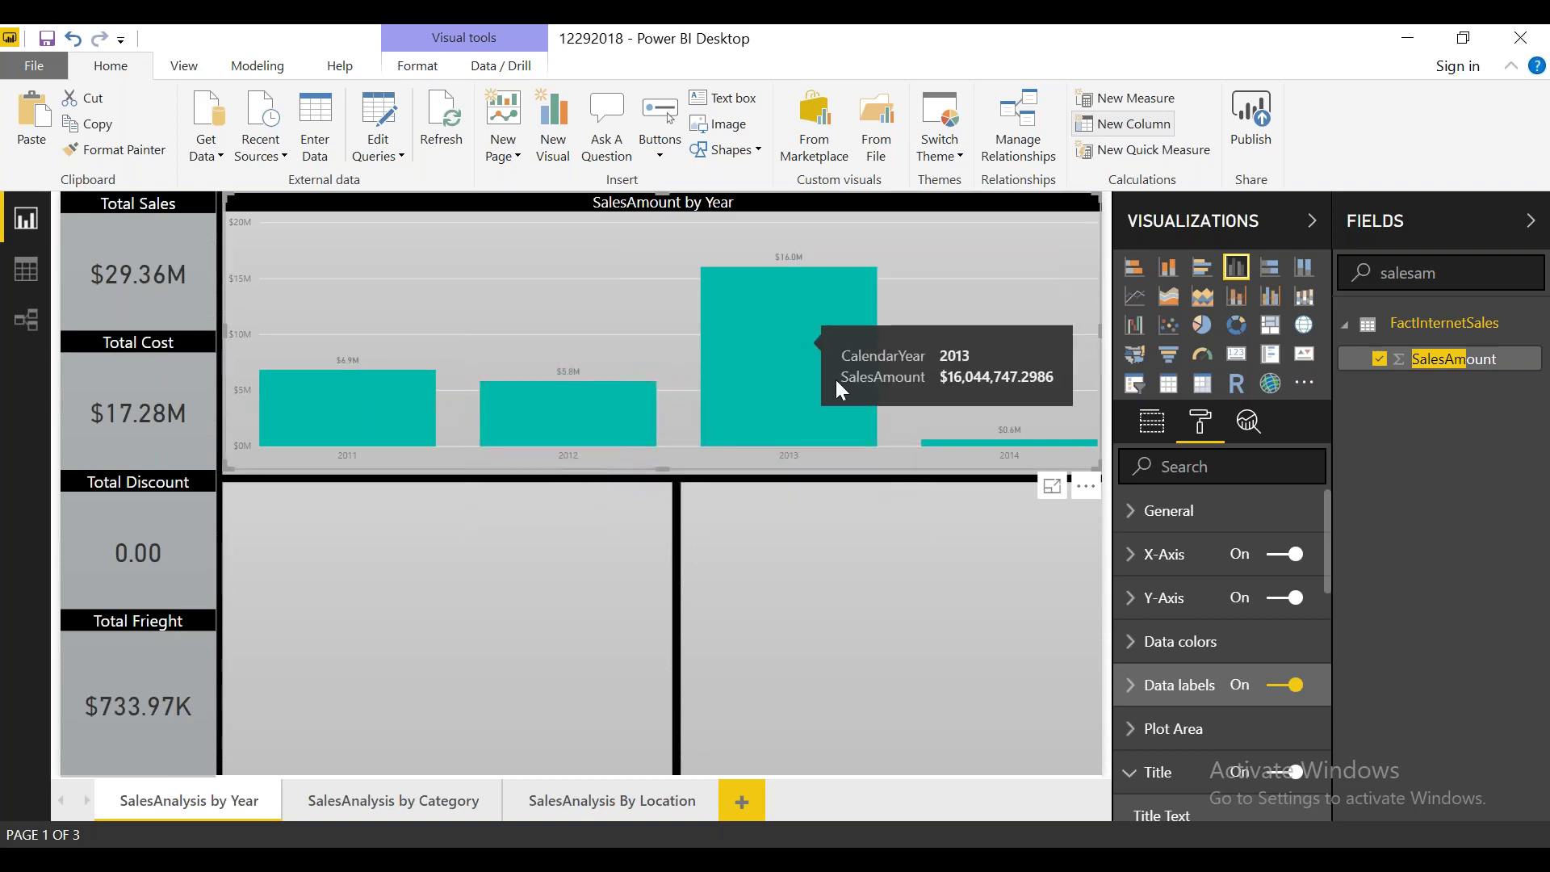
left_click(622, 558)
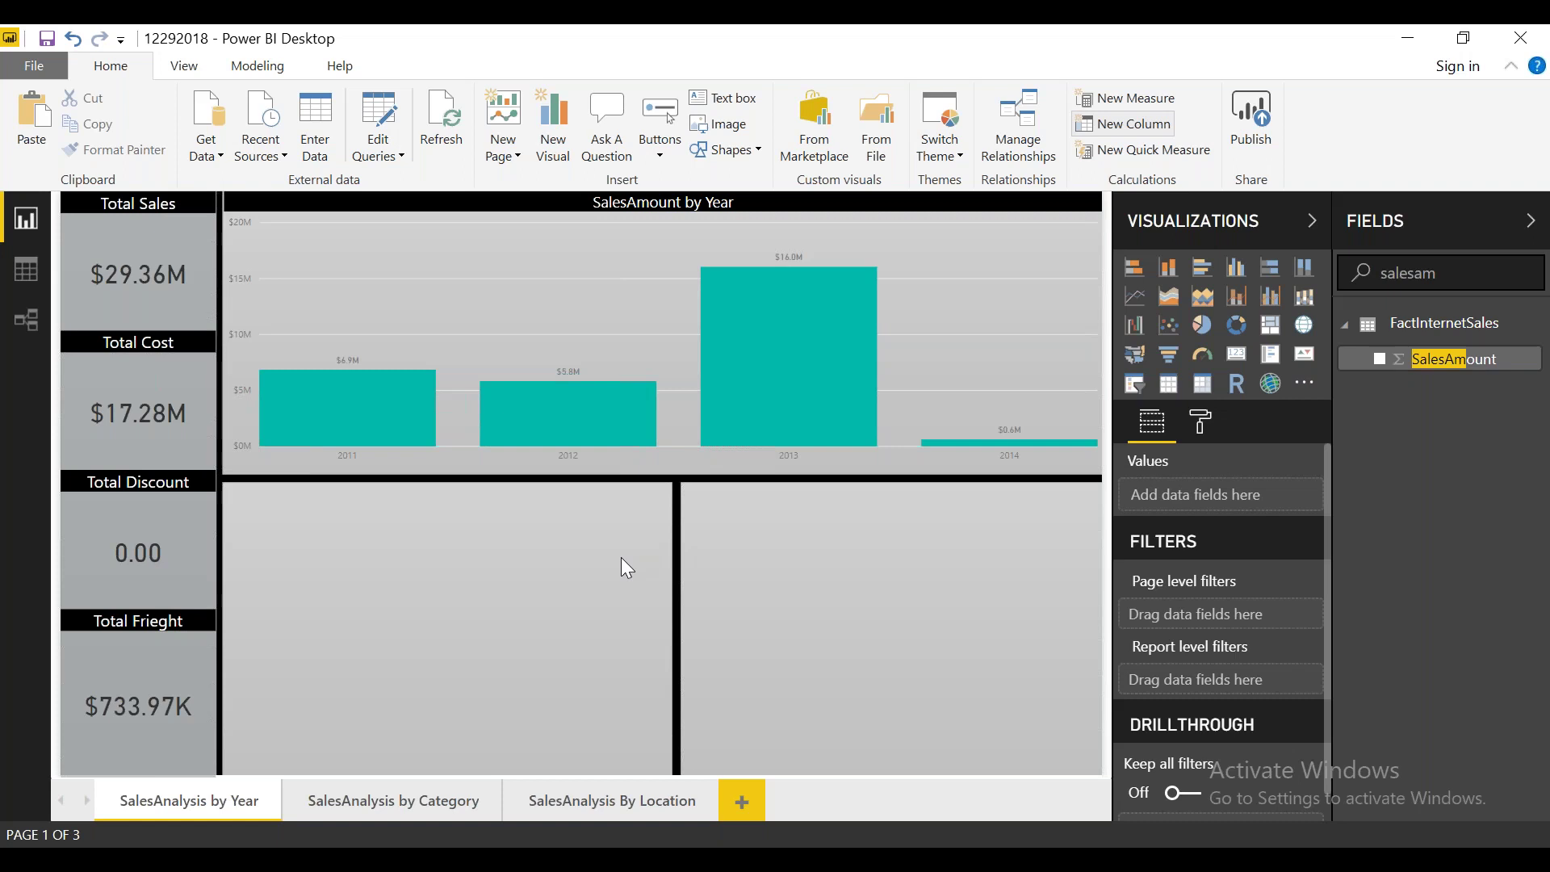
left_click(720, 391)
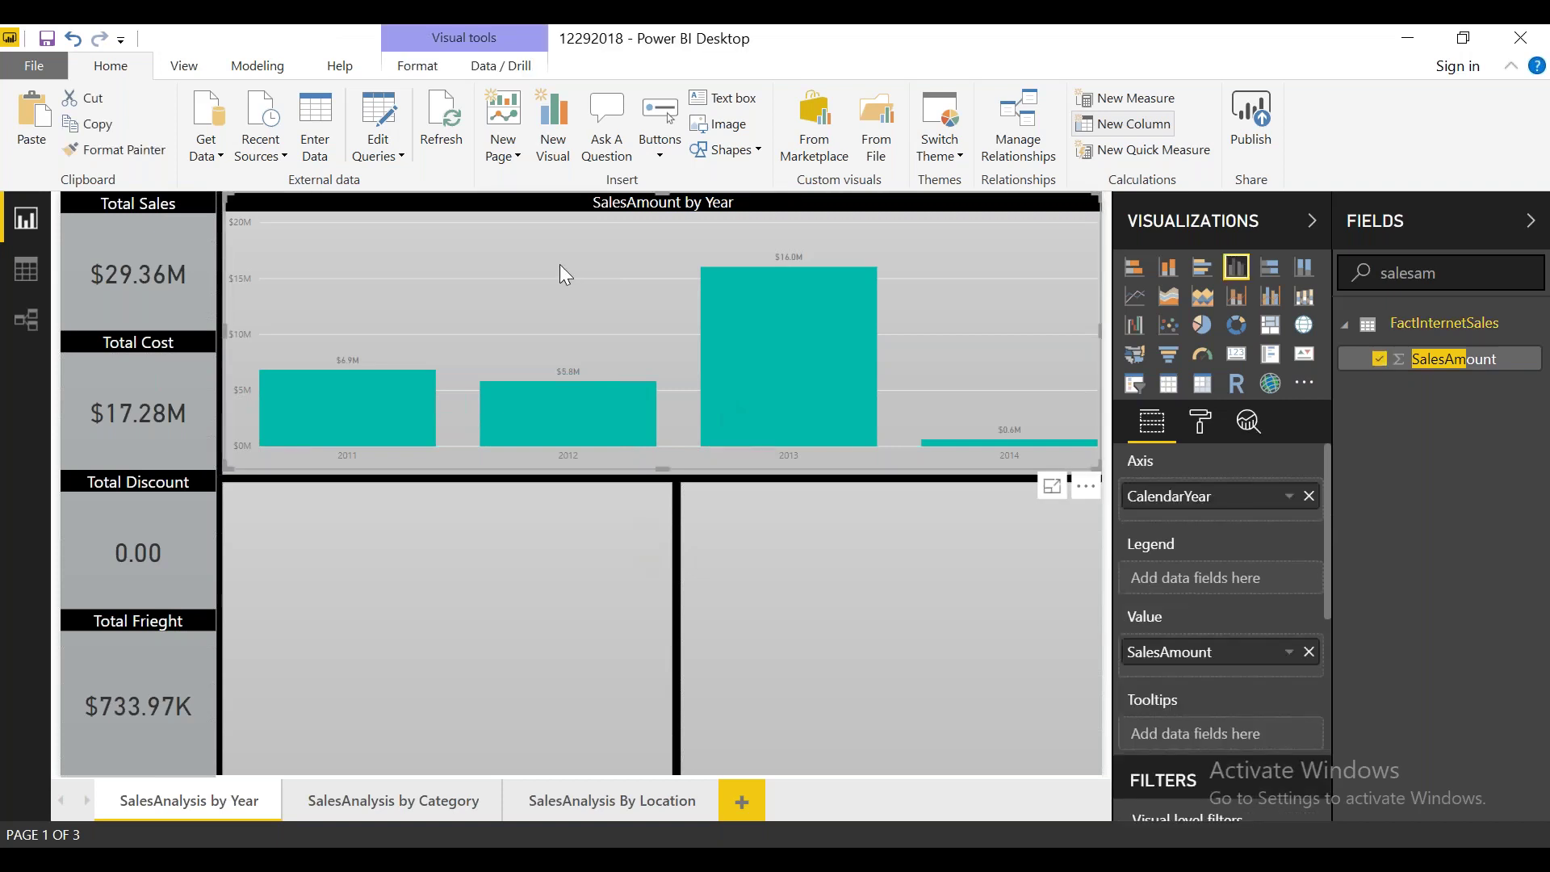
left_click(457, 585)
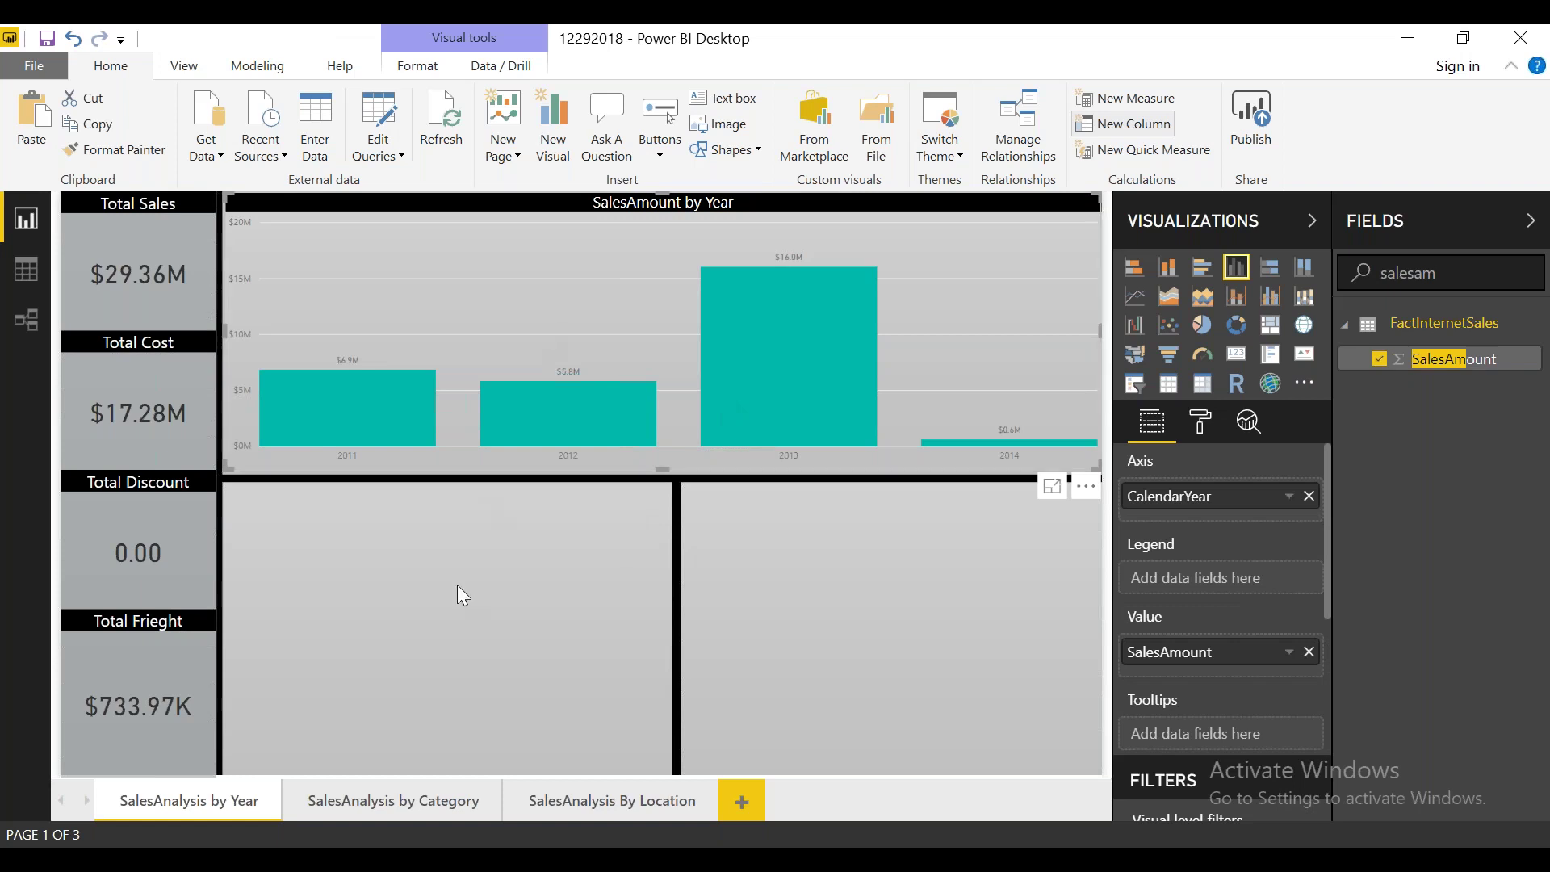
Step: Insert a table visual and resize it to fill the empty area below the chart, up to the vertical divider
left_click(1168, 385)
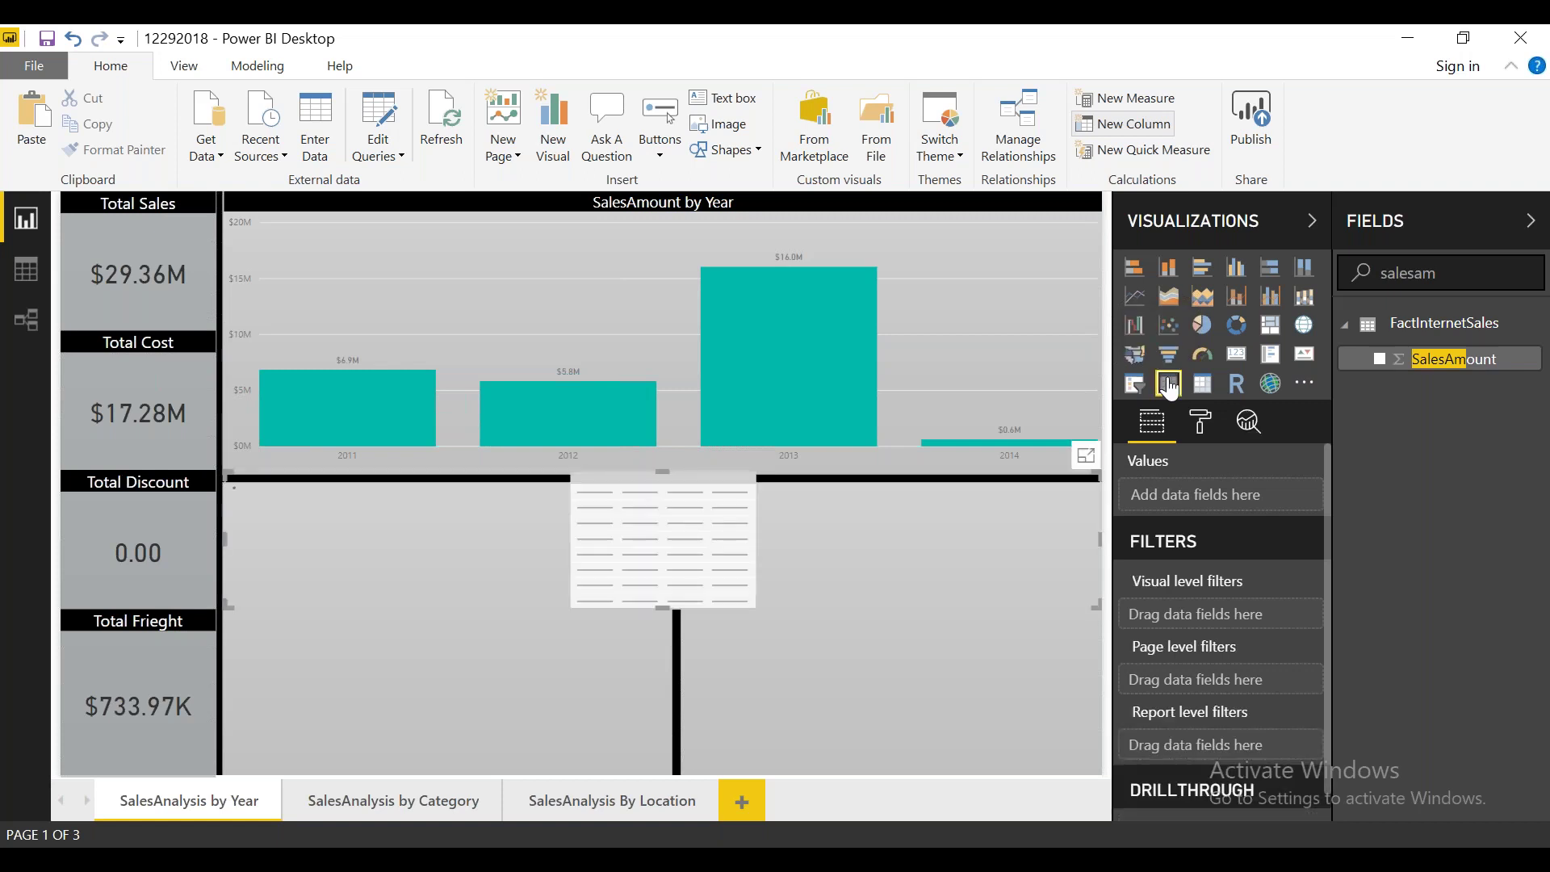
left_click_drag(1098, 602, 675, 774)
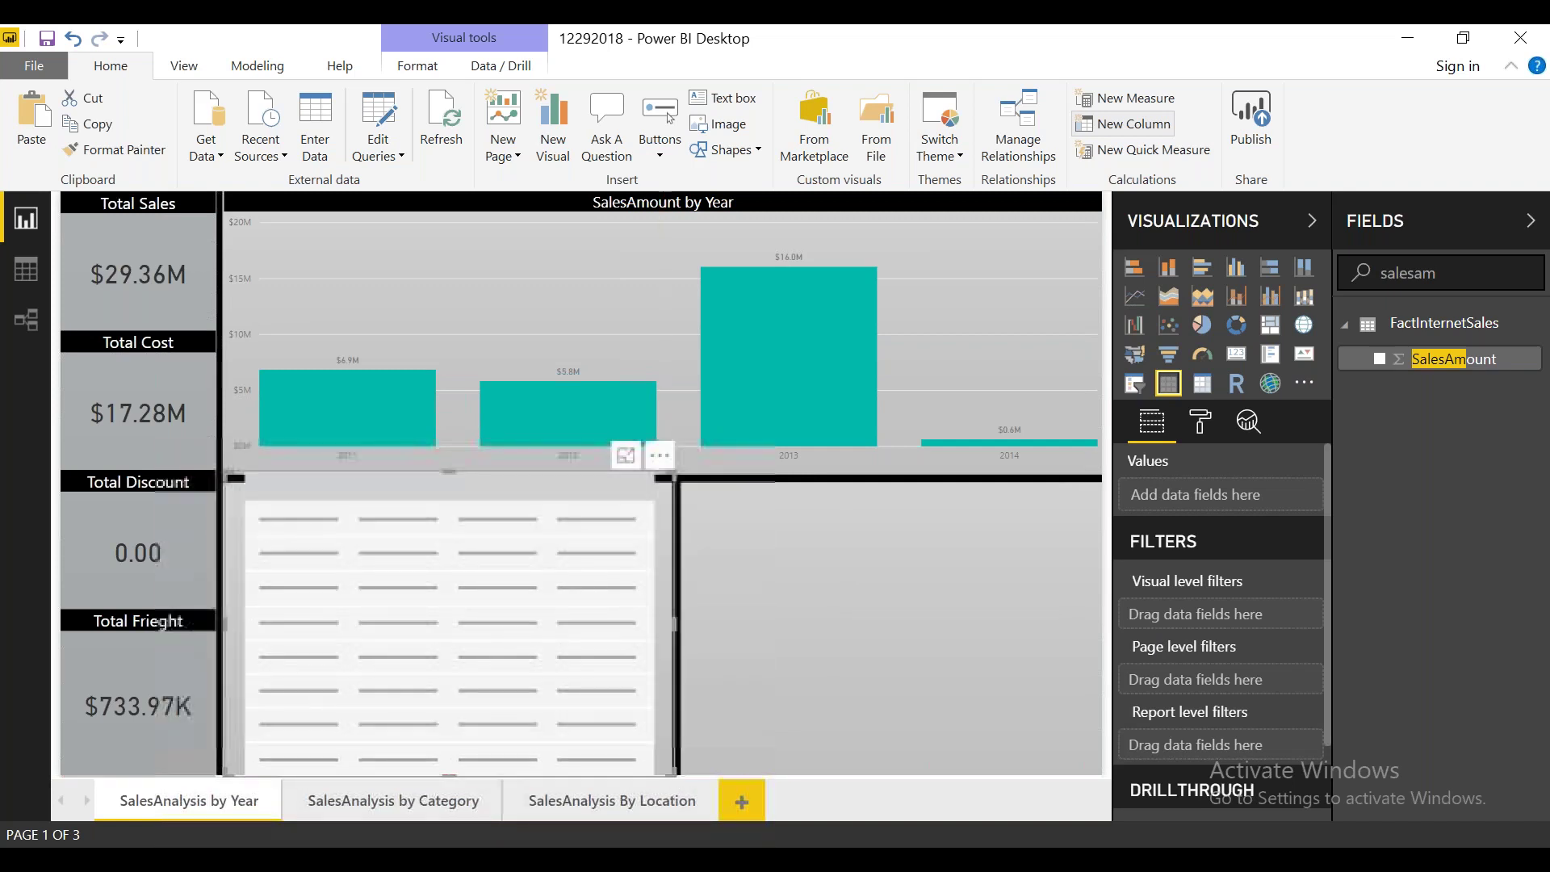
left_click_drag(454, 471, 453, 483)
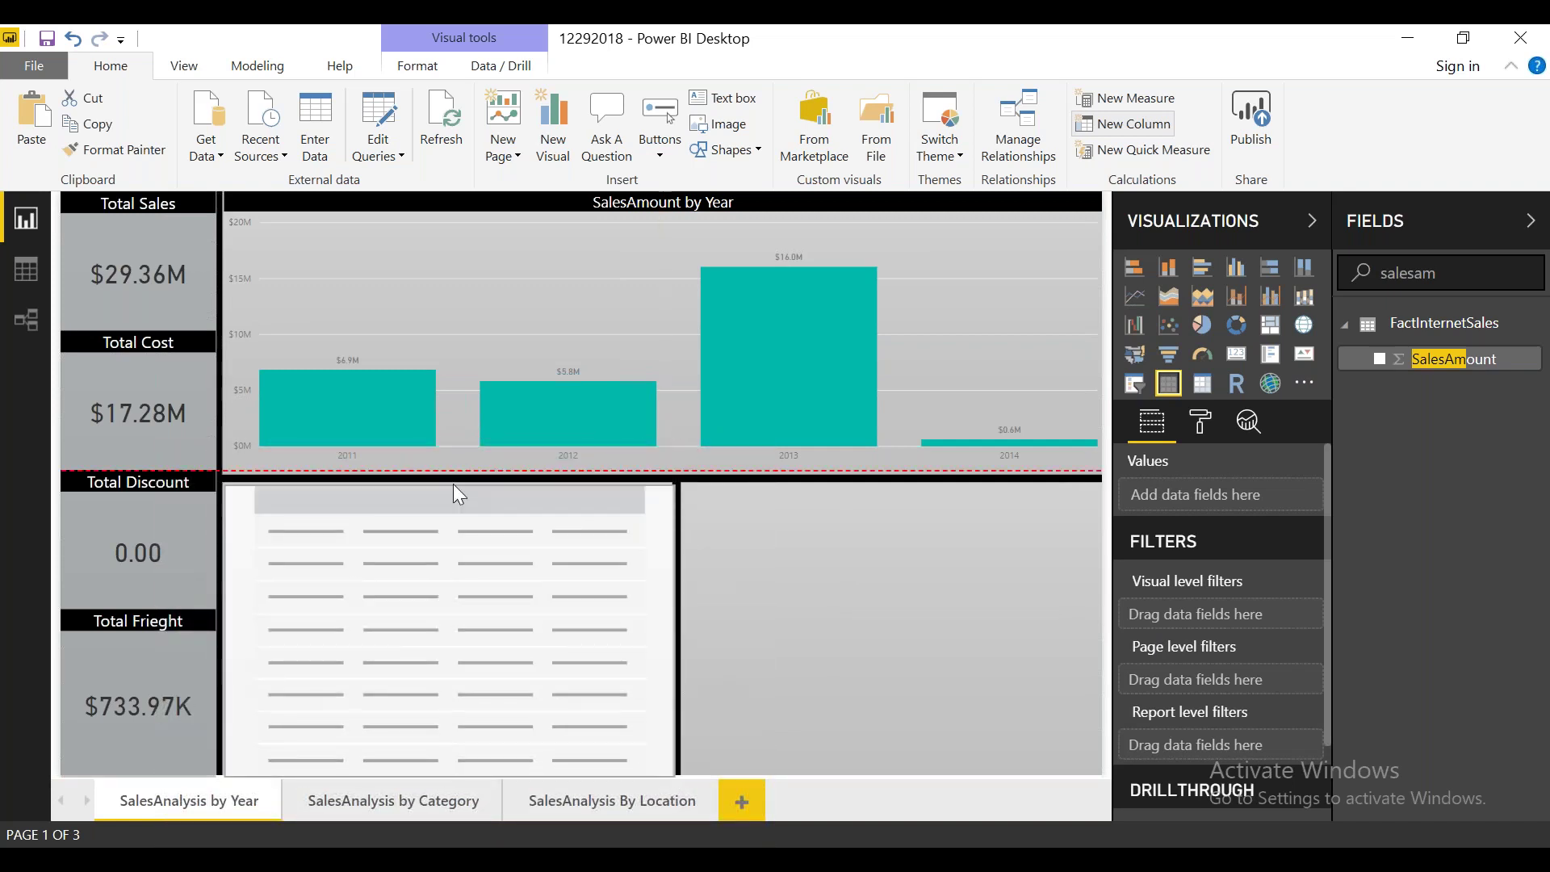
left_click(453, 483)
left_click(522, 554)
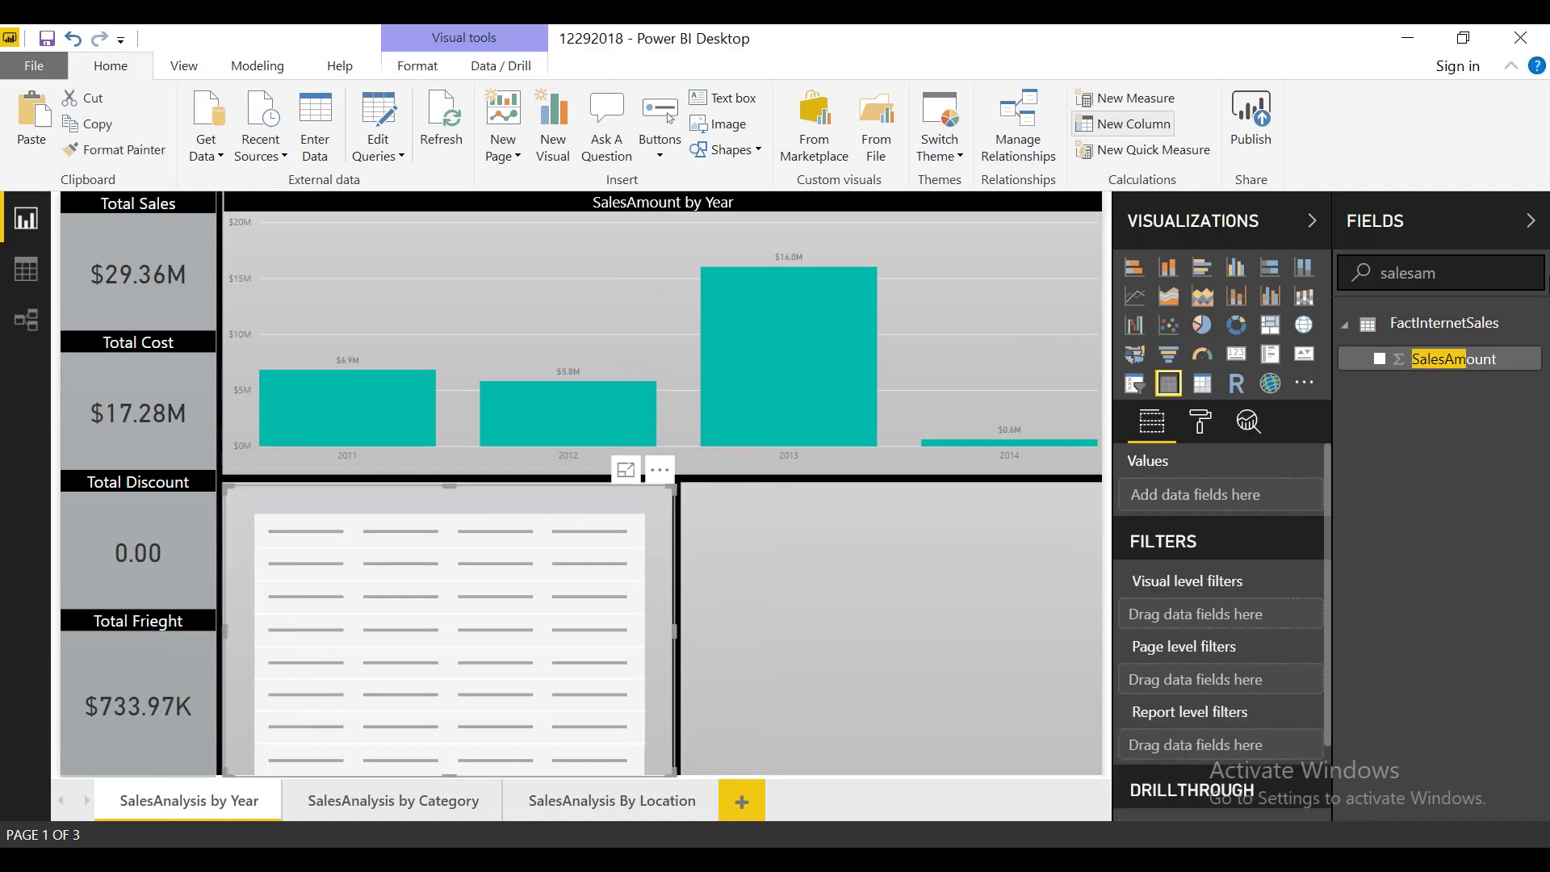
Step: Search the fields for "categoryname" and add EnglishProductCategoryName from DimProductCategory to the table's values
key("ctrl+a")
key("BackSpace")
type("categ")
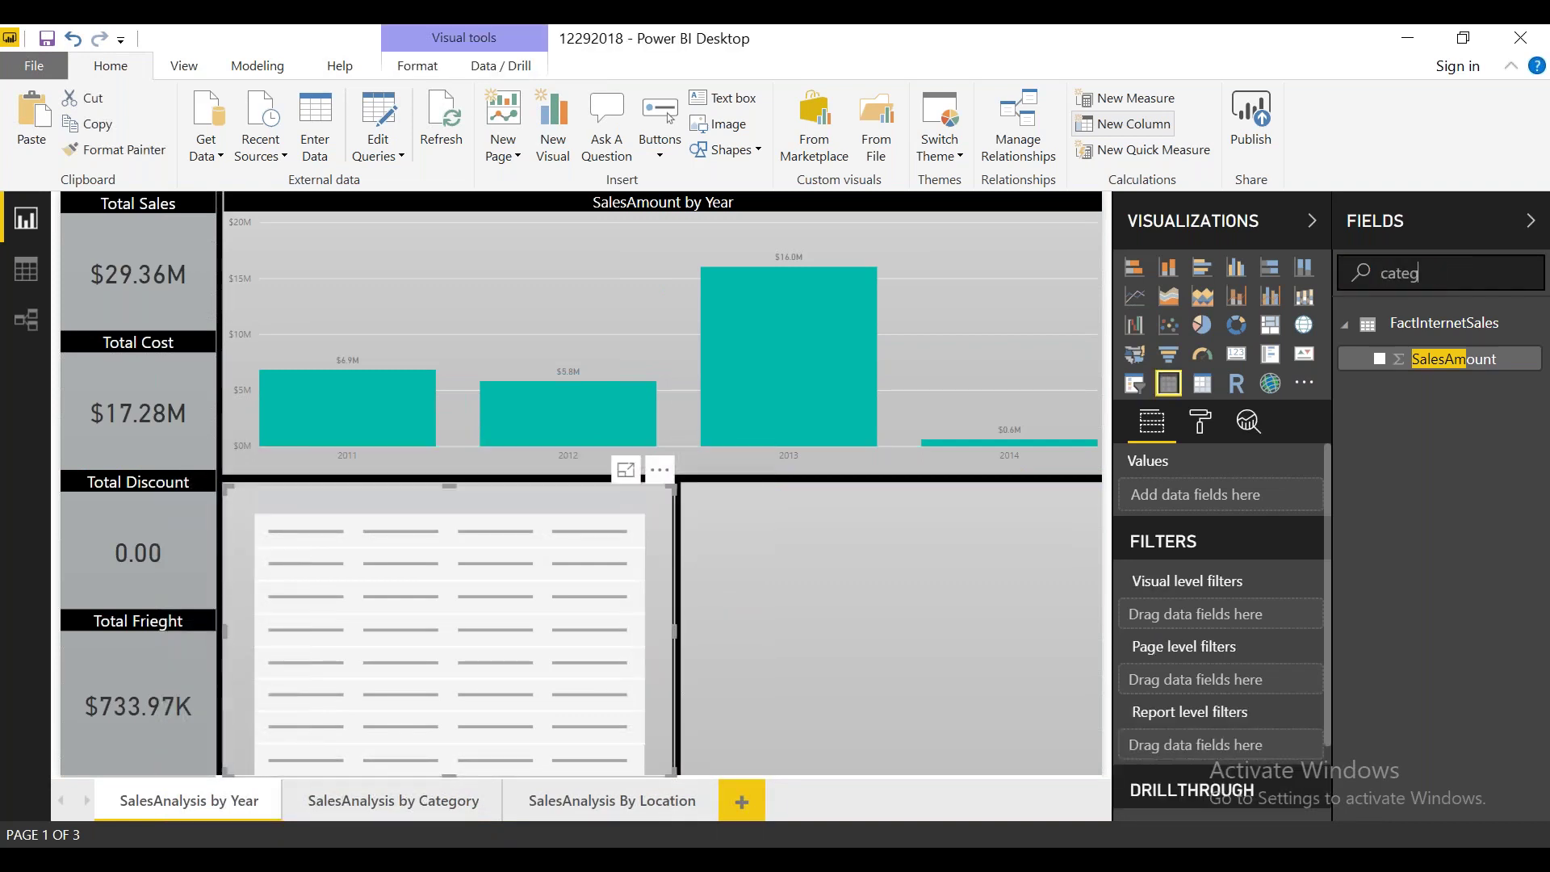
type("oryname")
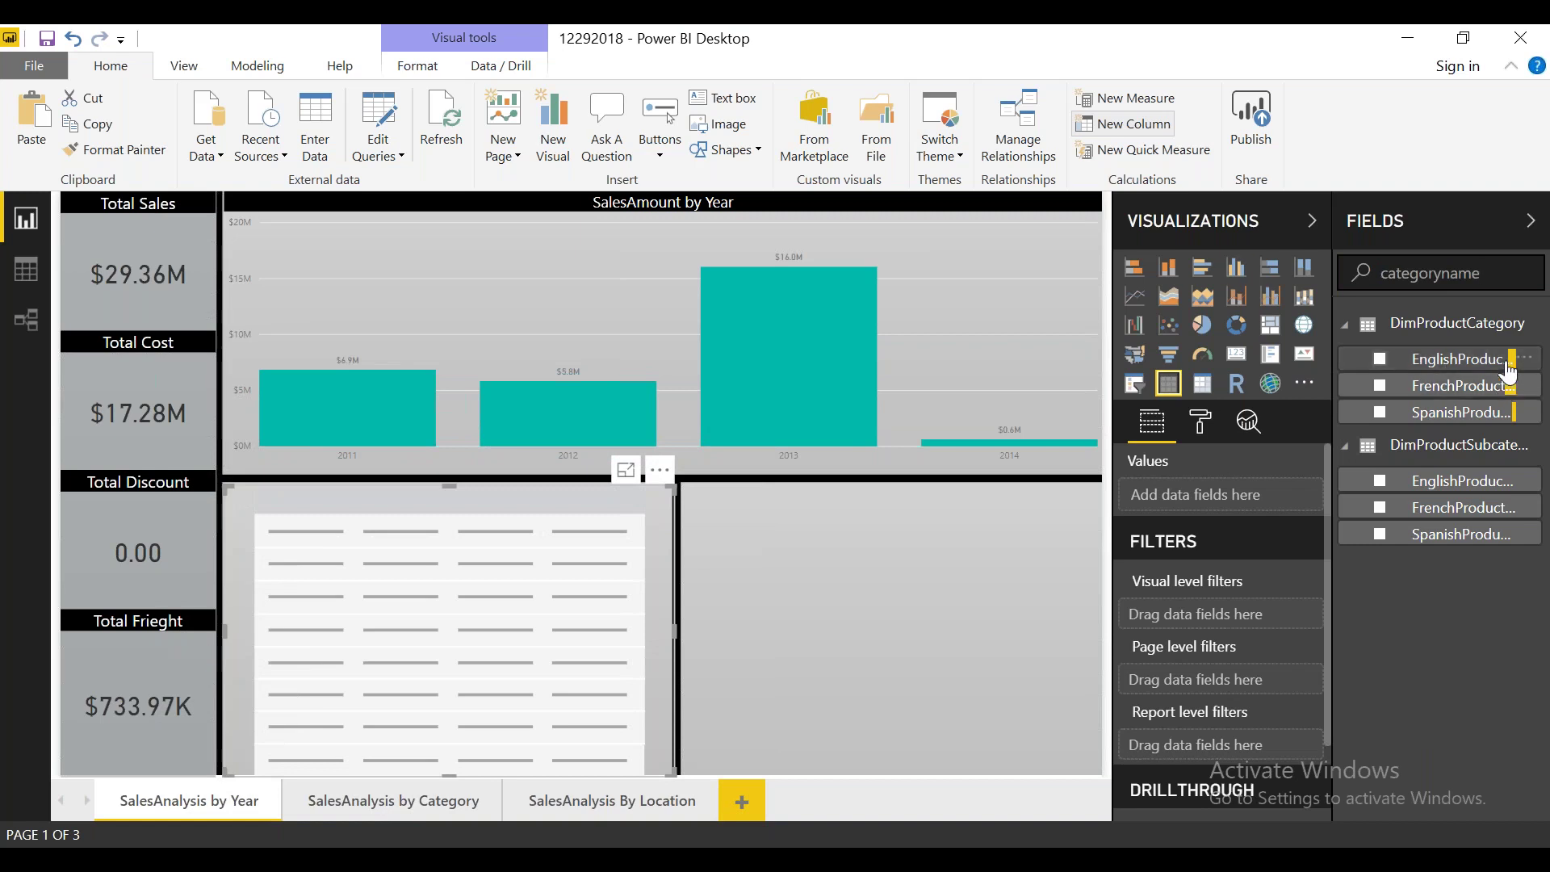
left_click_drag(1506, 375, 1279, 495)
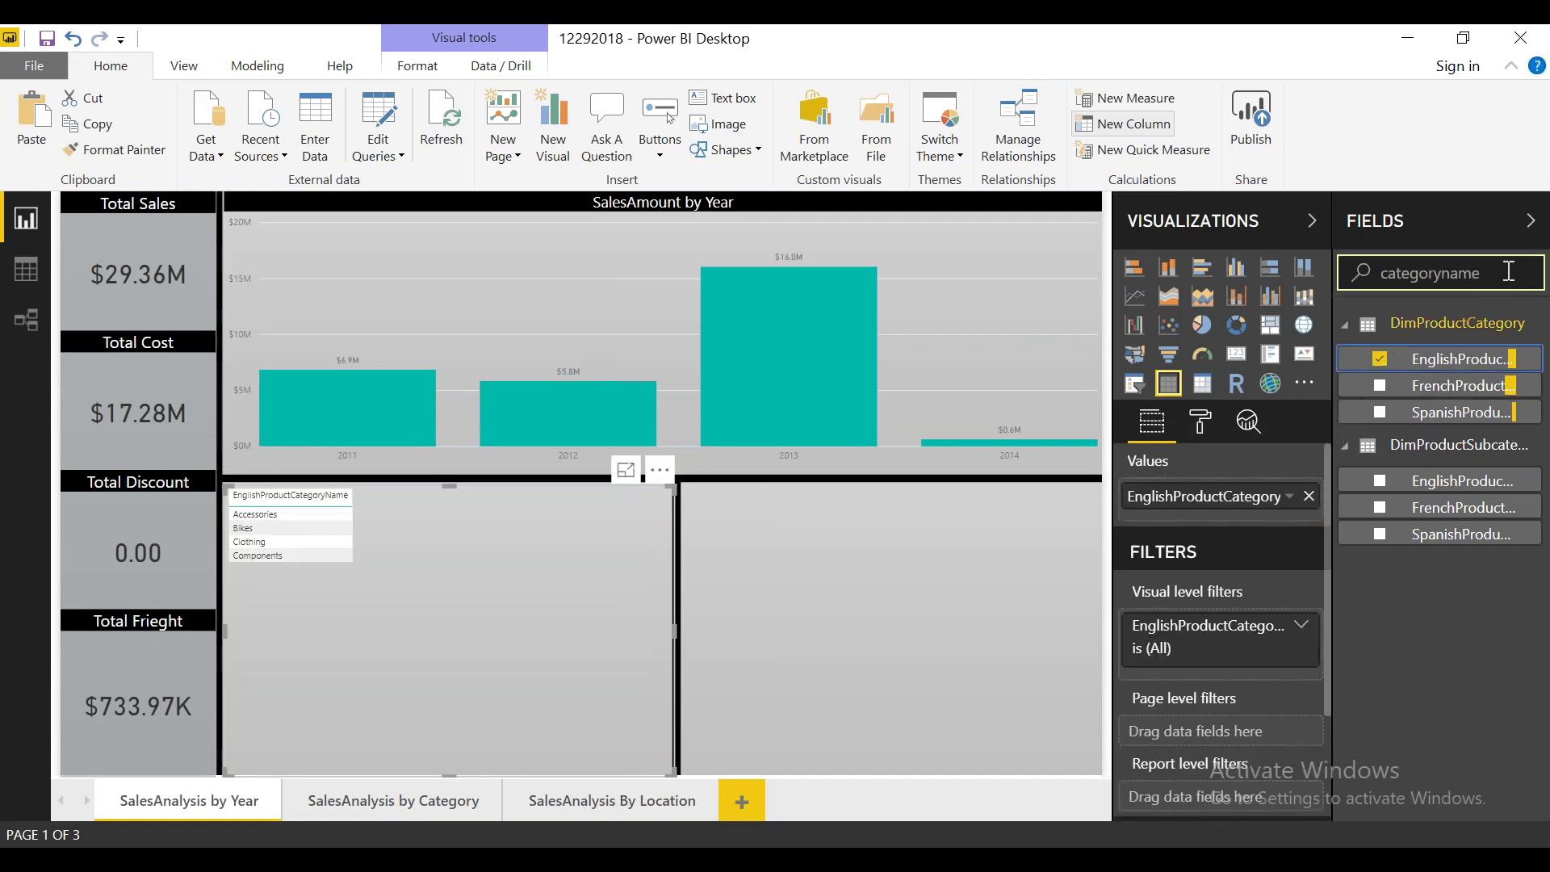
Step: Search the fields for "subcategoryname" and add EnglishProductSubcategoryName to the table's values
double_click(1429, 273)
type("su")
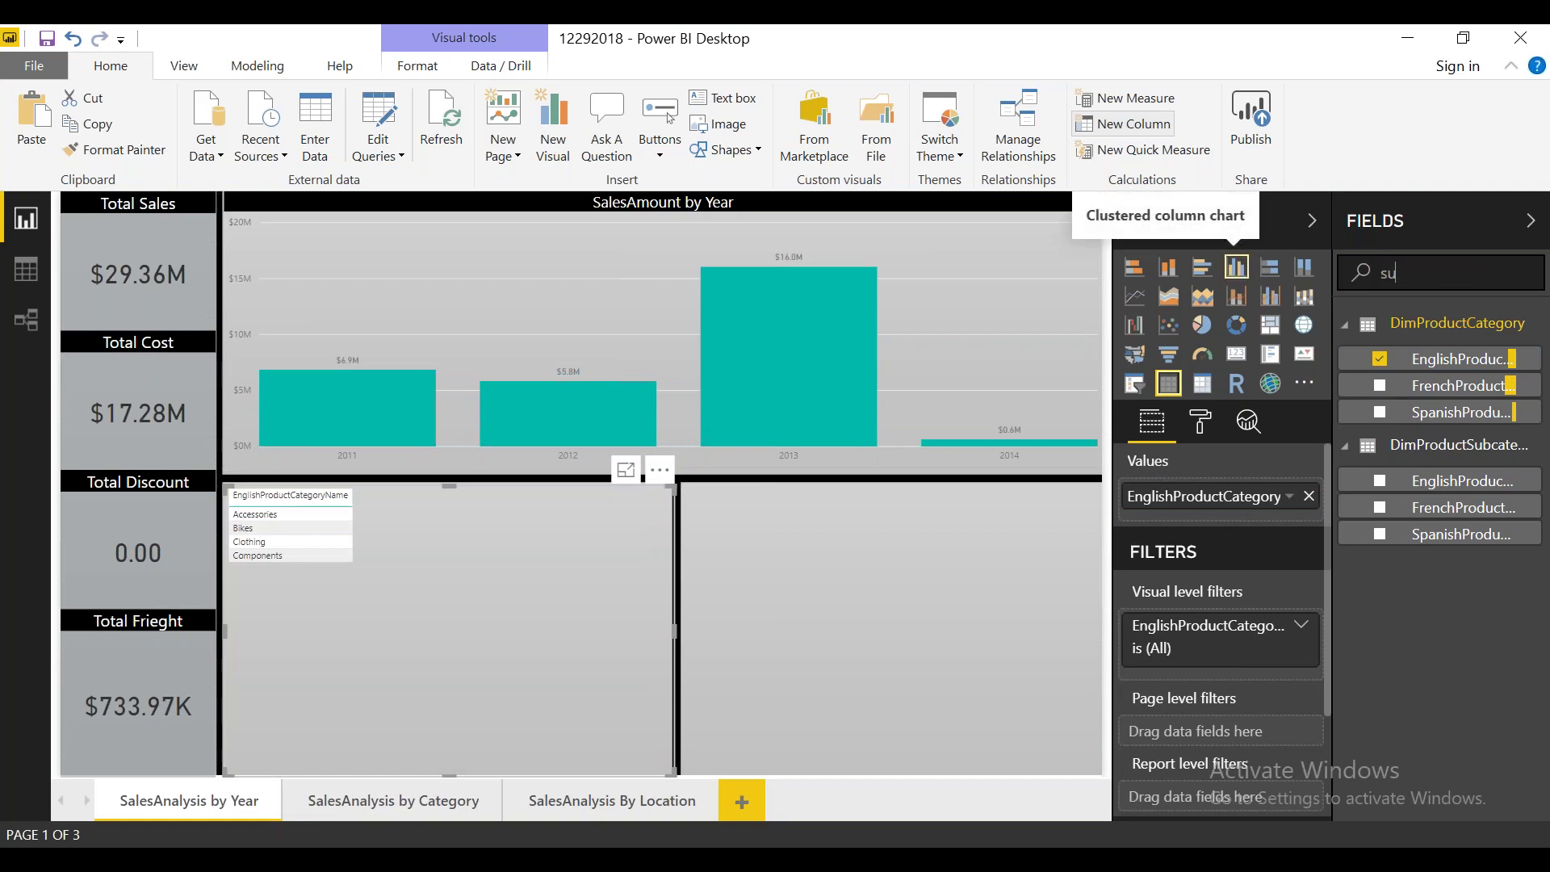
type("bcategoryname")
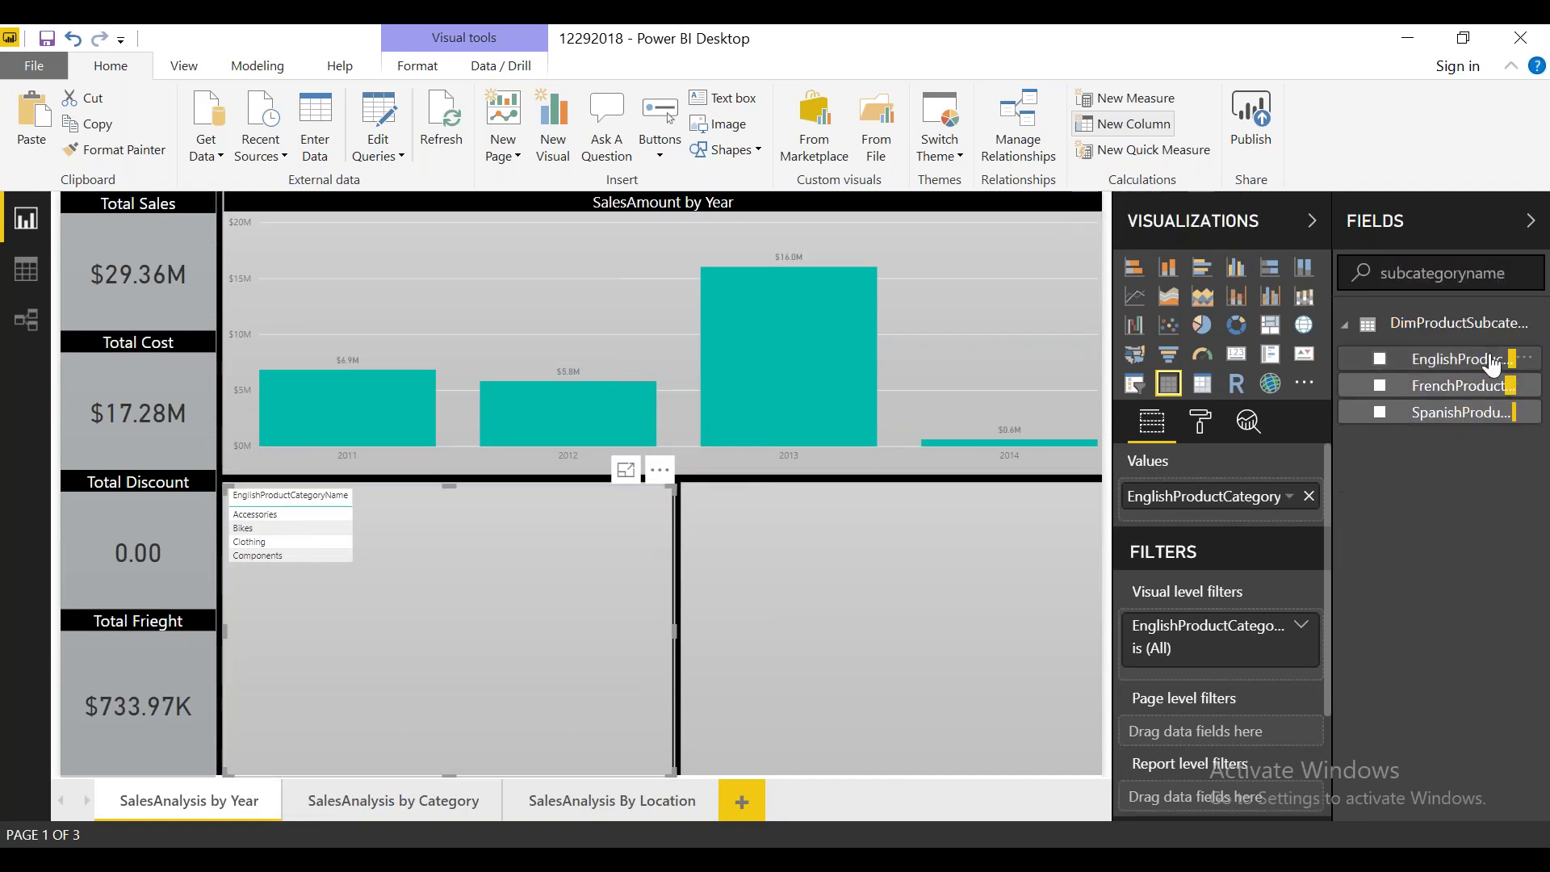
left_click_drag(1433, 374, 1287, 509)
Step: Search the fields for "productname" and add EnglishProductName from DimProduct to the table's values
double_click(1477, 273)
type("product")
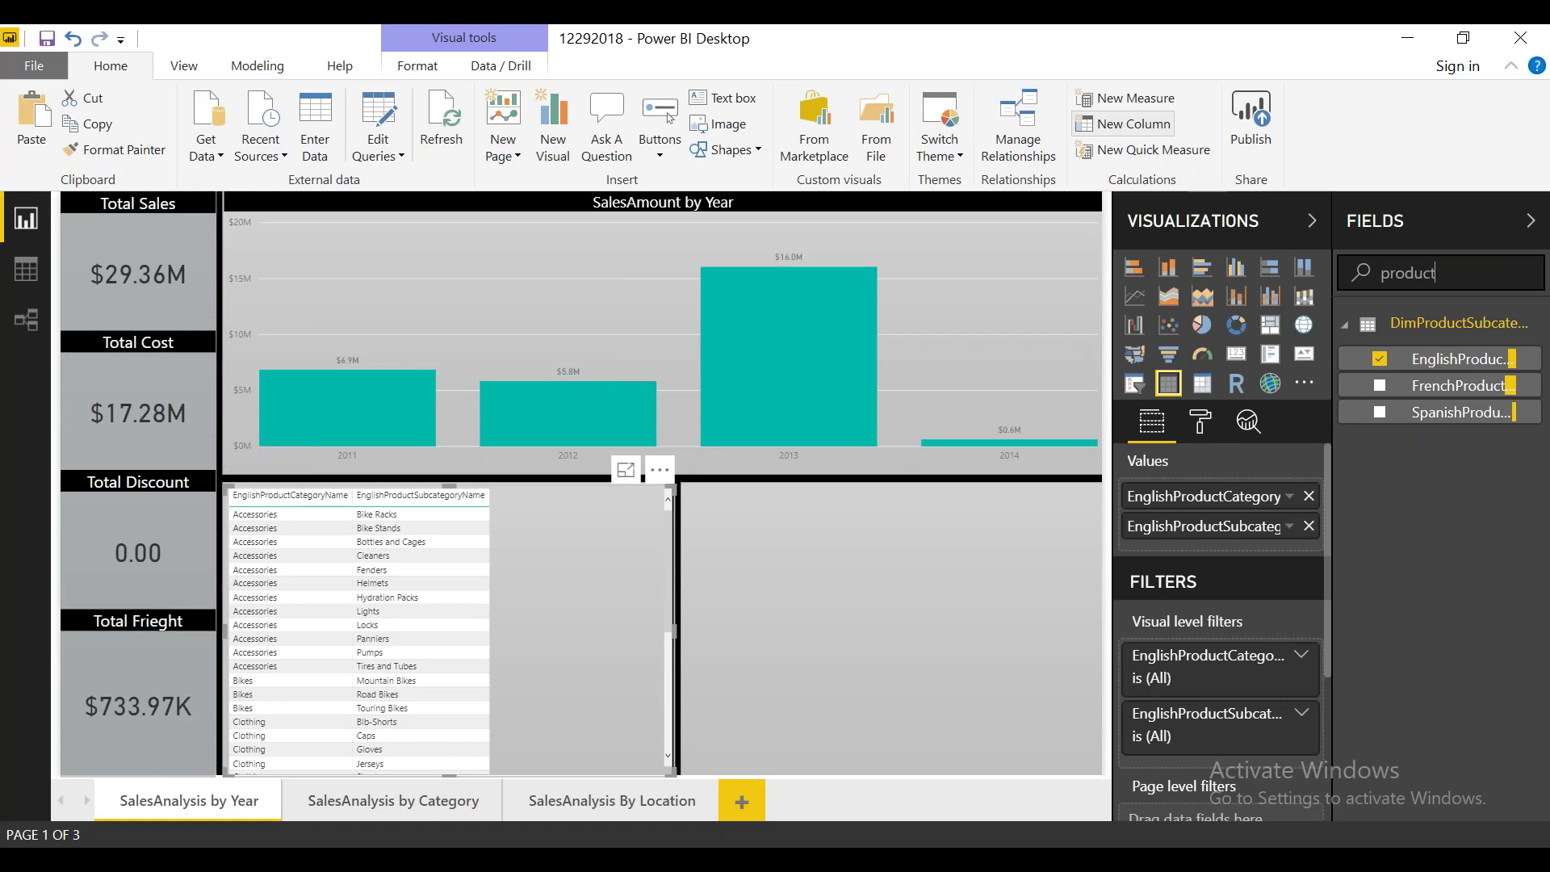
type("name")
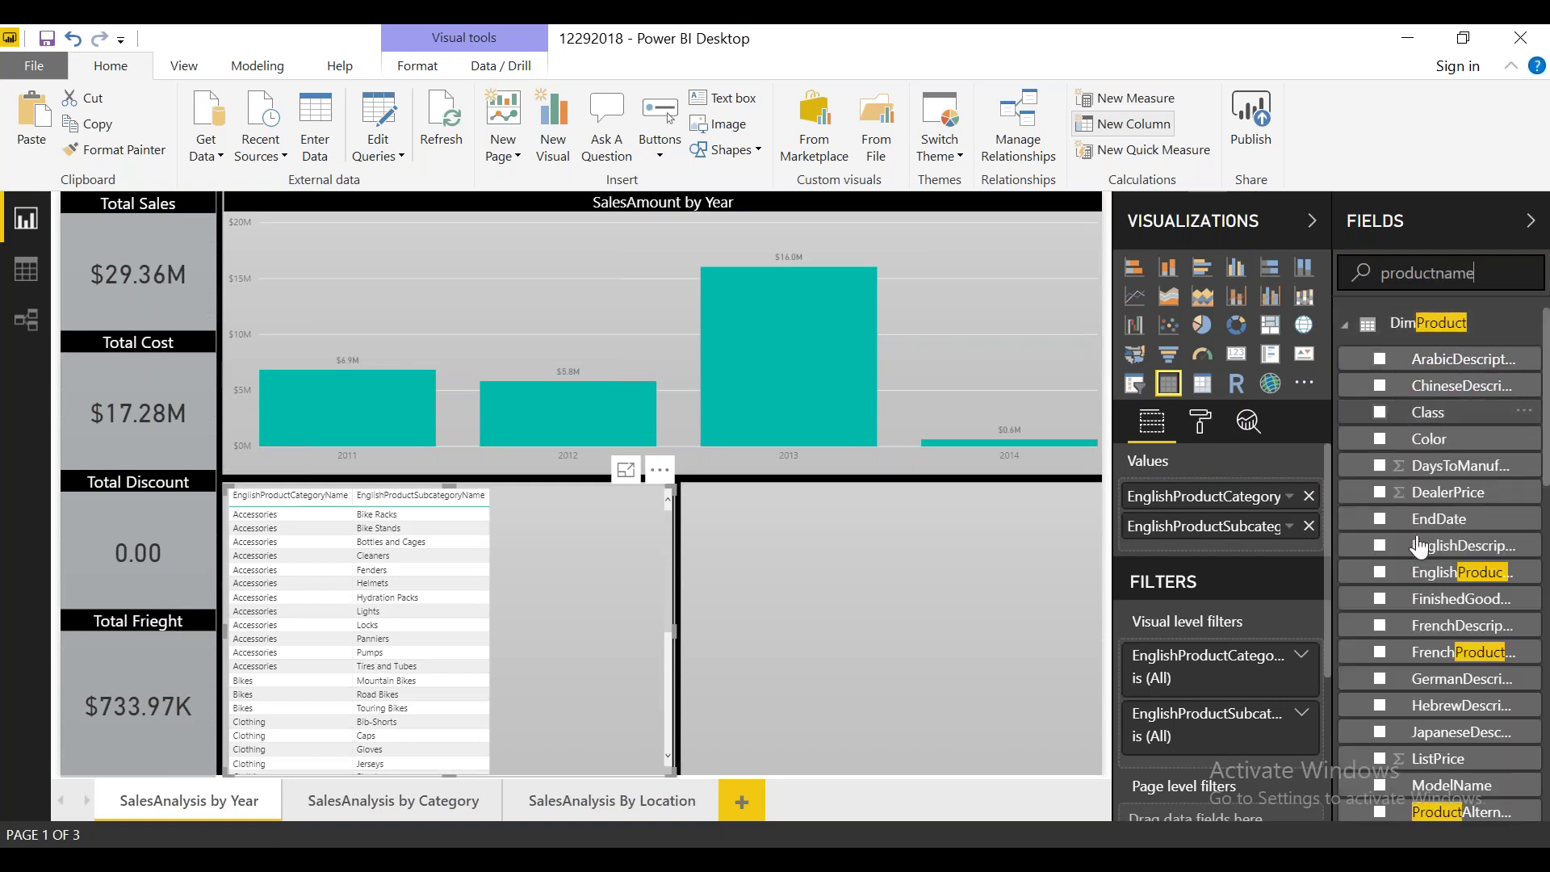
left_click_drag(1504, 365, 1300, 529)
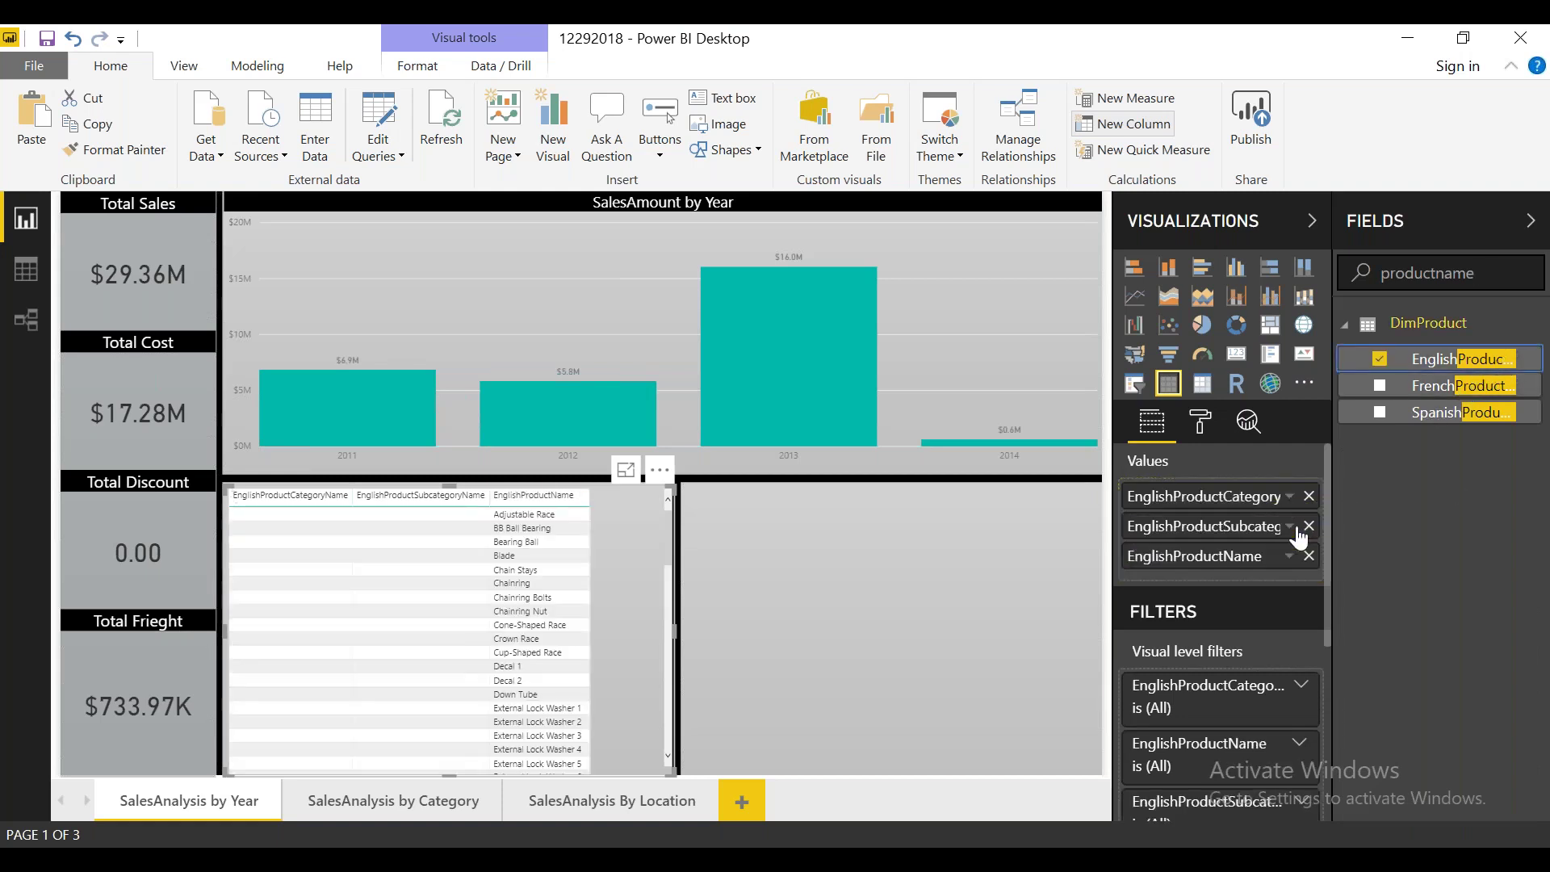
Step: Search the fields for "salesam", add SalesAmount from FactInternetSales as the table's last value, and deselect the visual
double_click(1385, 273)
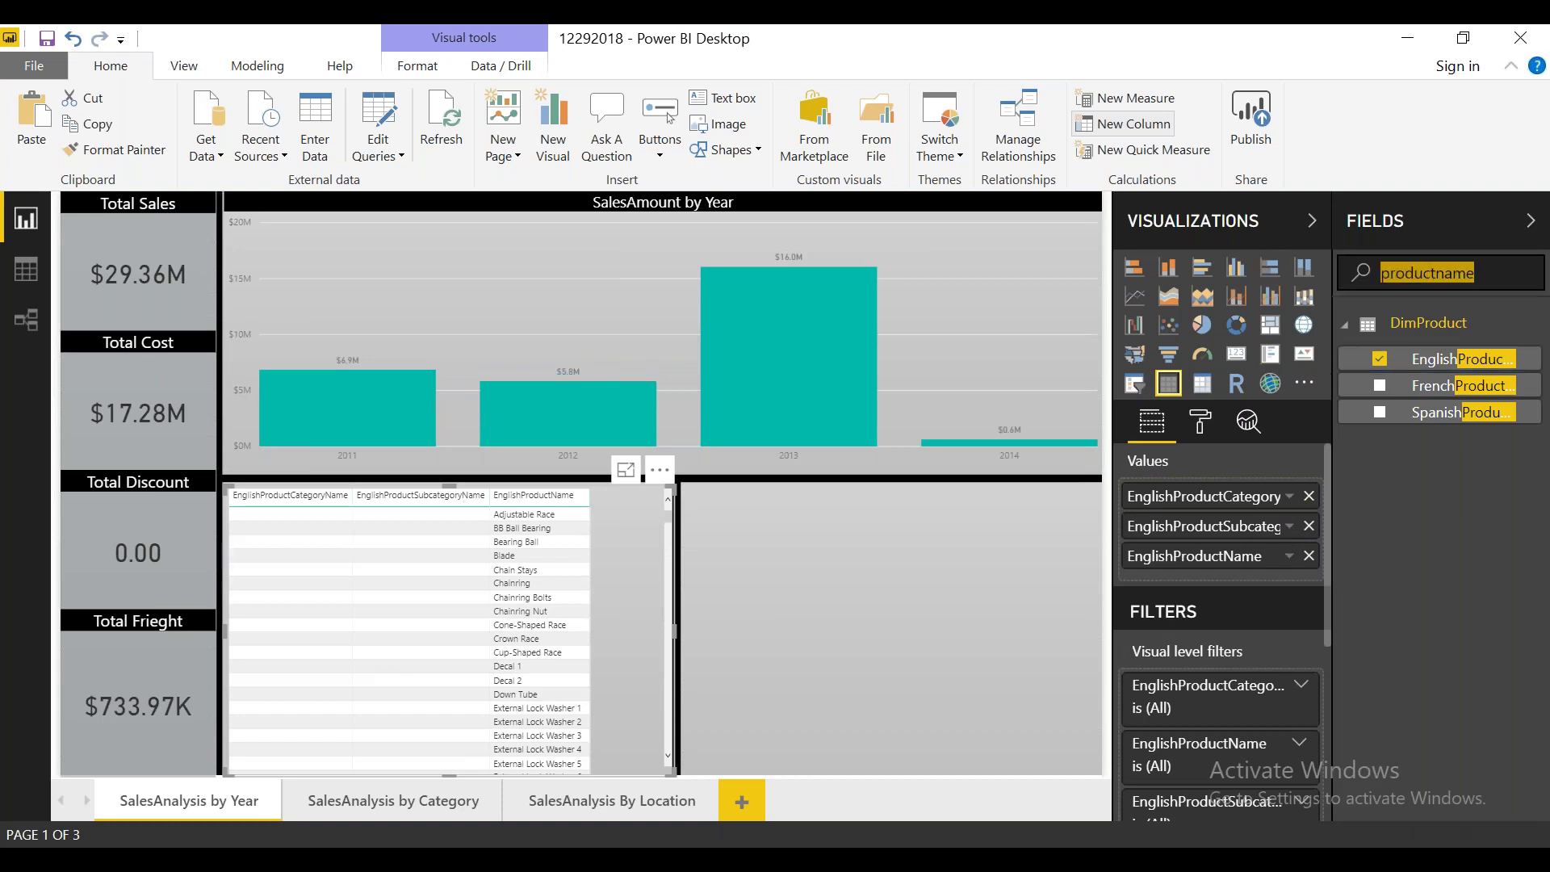
type("sale")
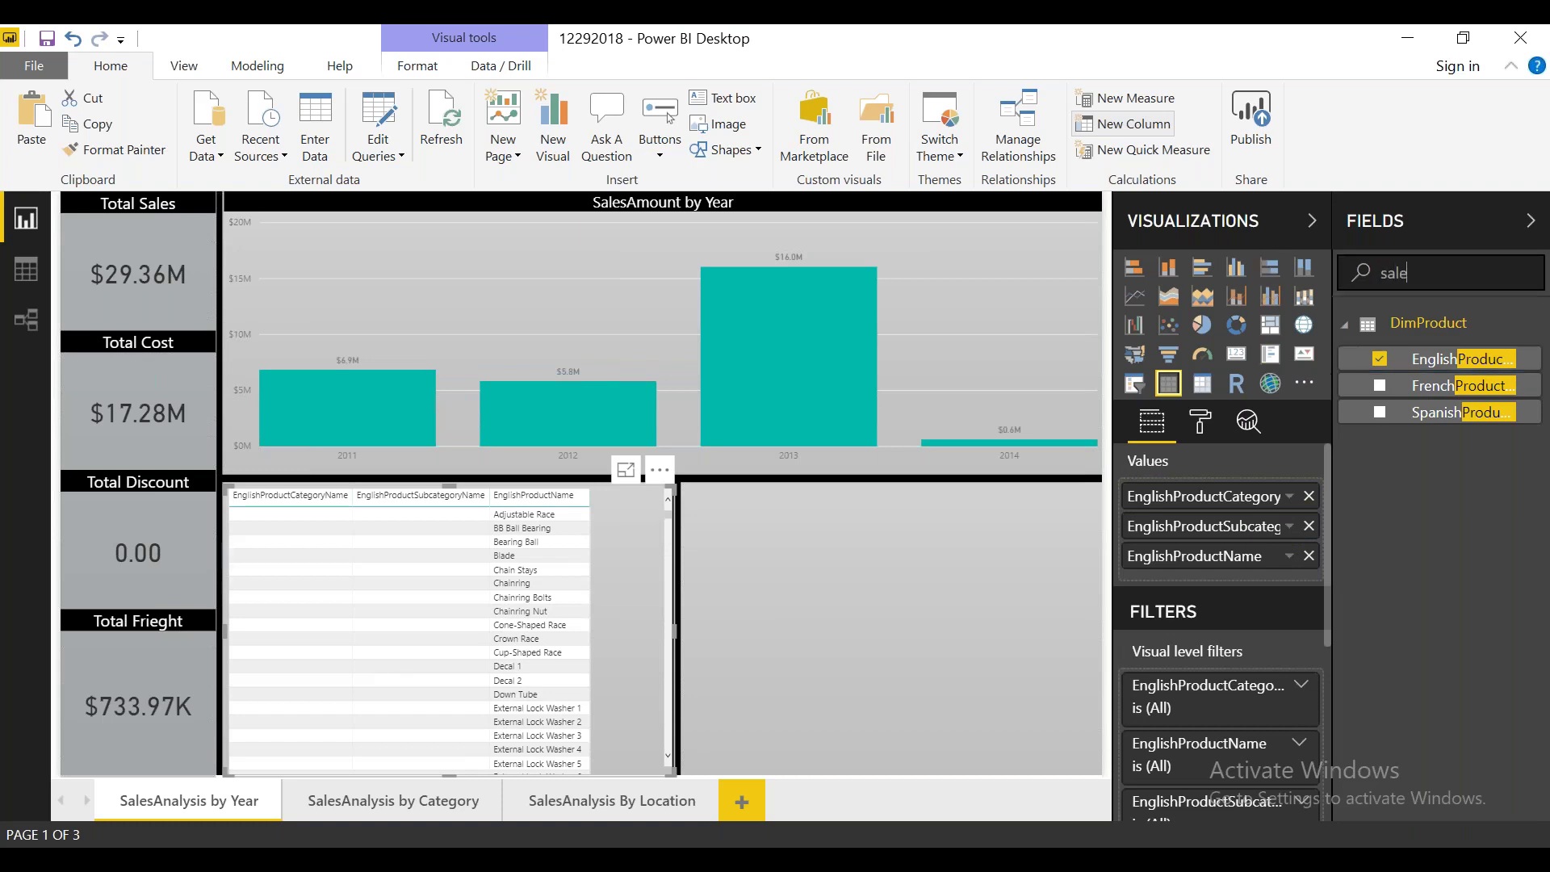
type("aamount")
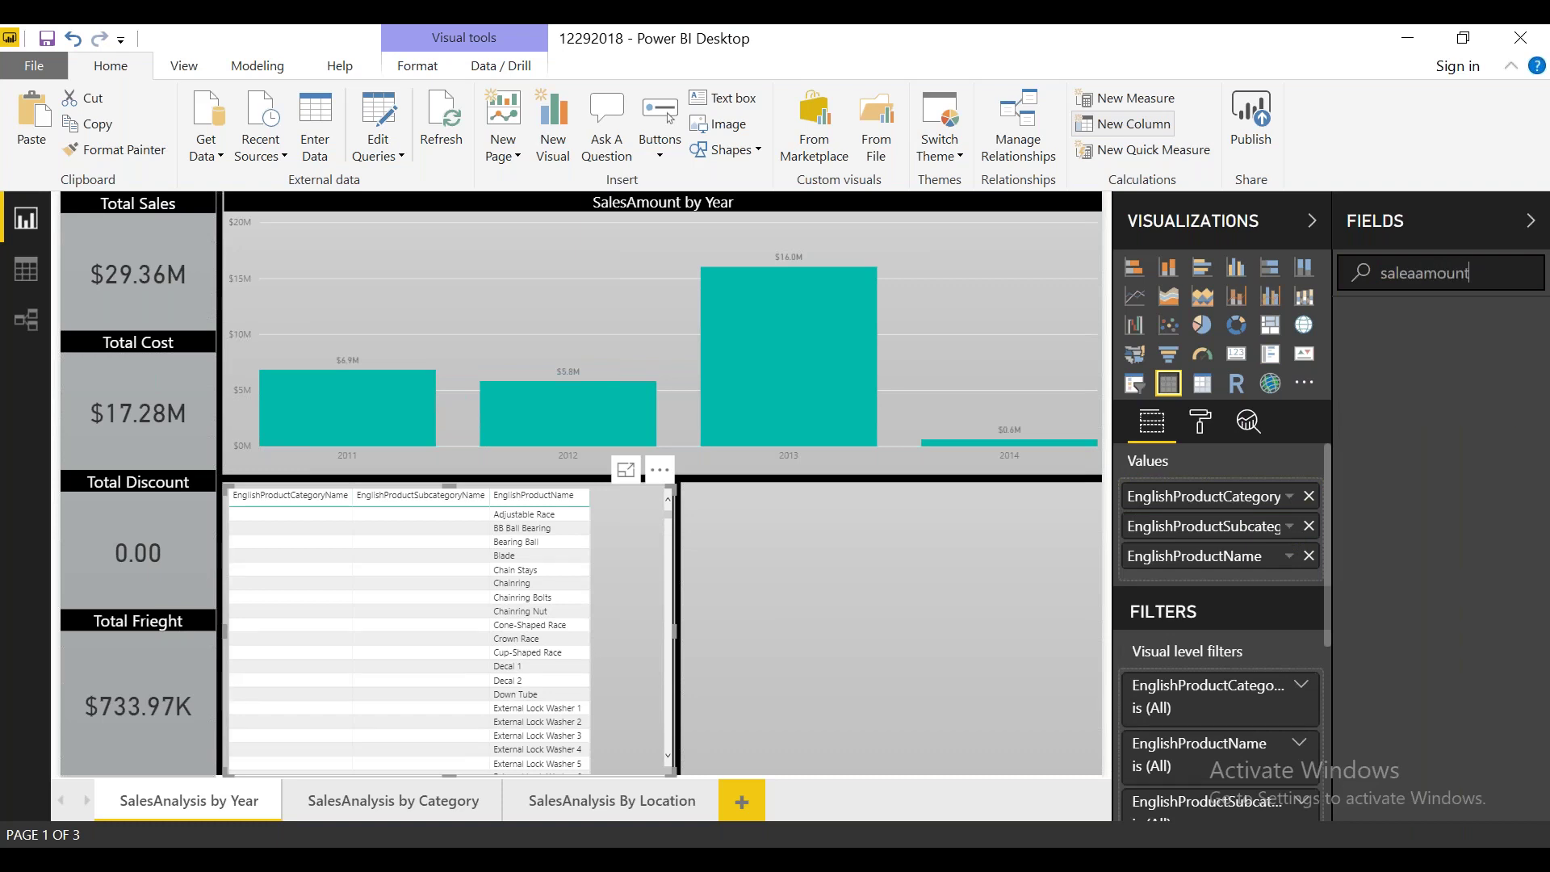
key("BackSpace")
key("BackSpace")
key("BackSpace")
key("BackSpace")
key("BackSpace")
key("BackSpace")
key("BackSpace")
type("s")
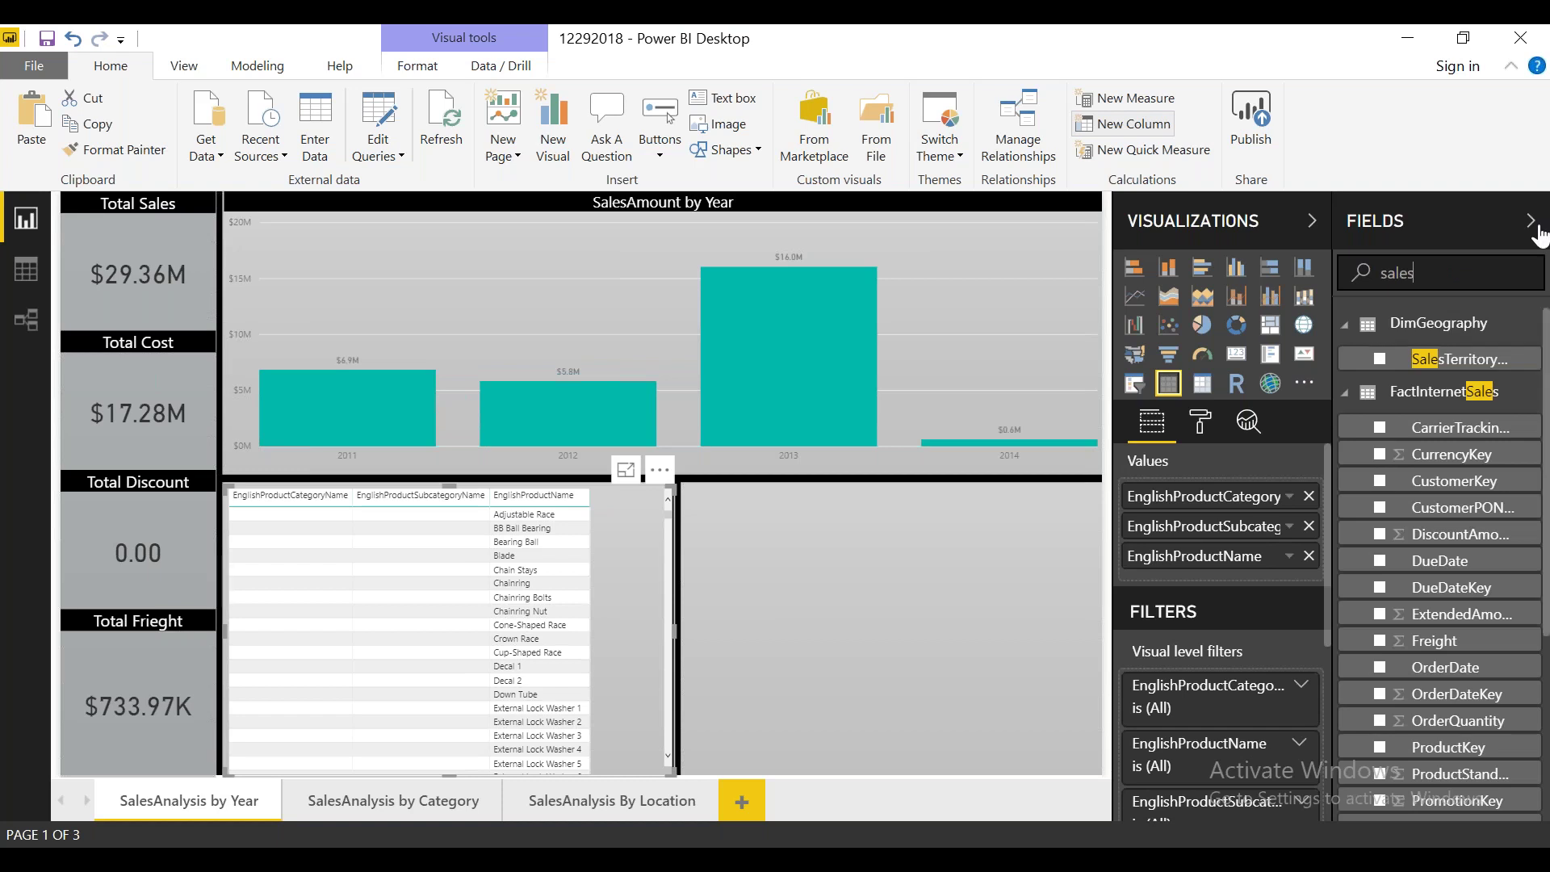
type("am")
left_click_drag(1457, 360, 1298, 579)
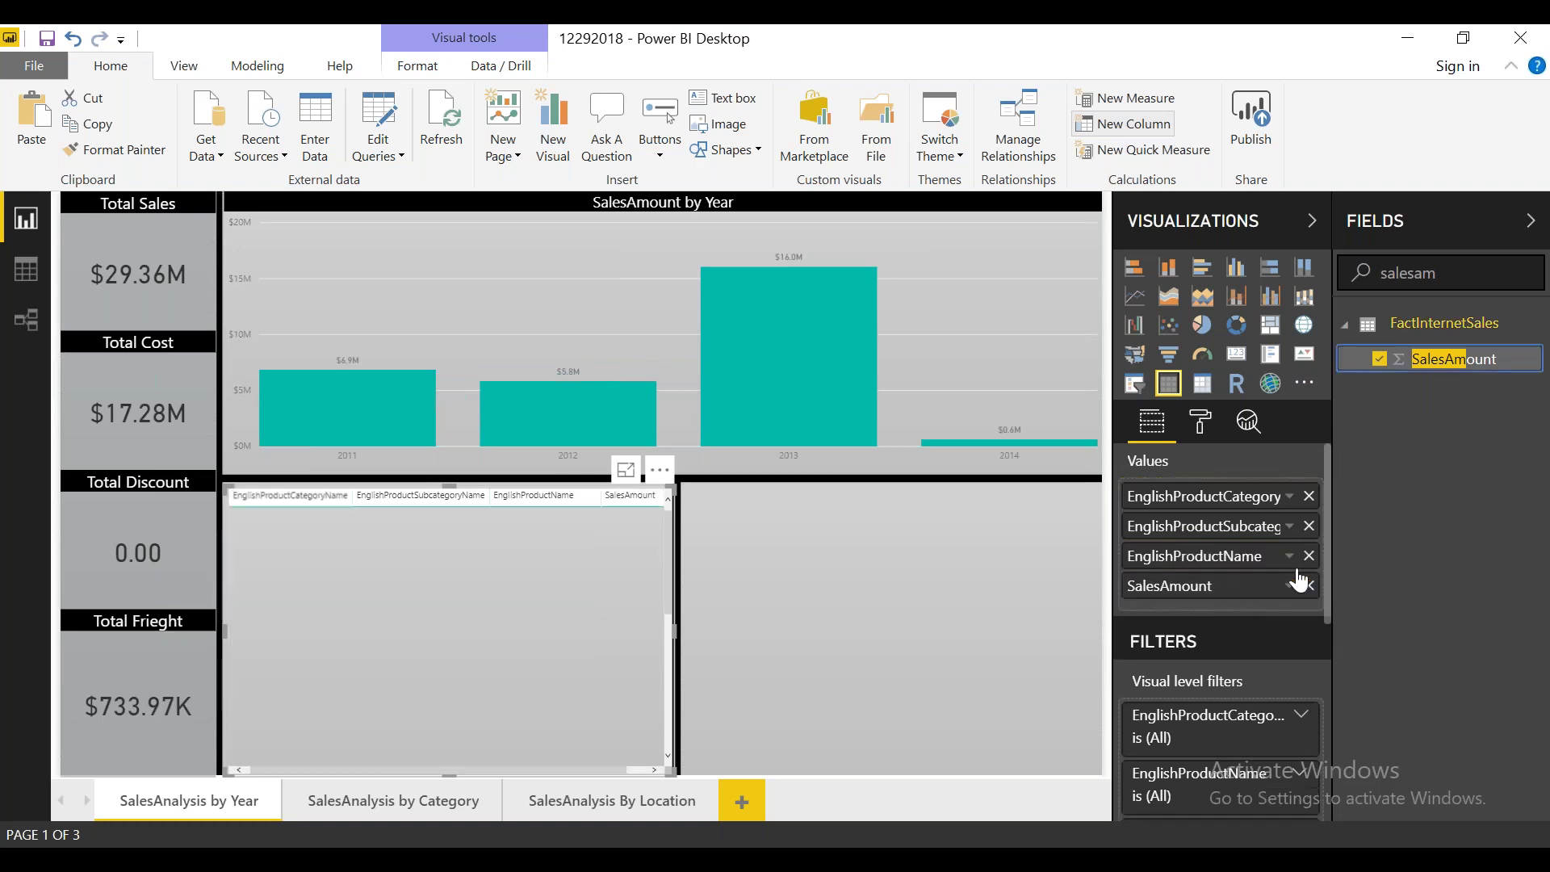
left_click(850, 606)
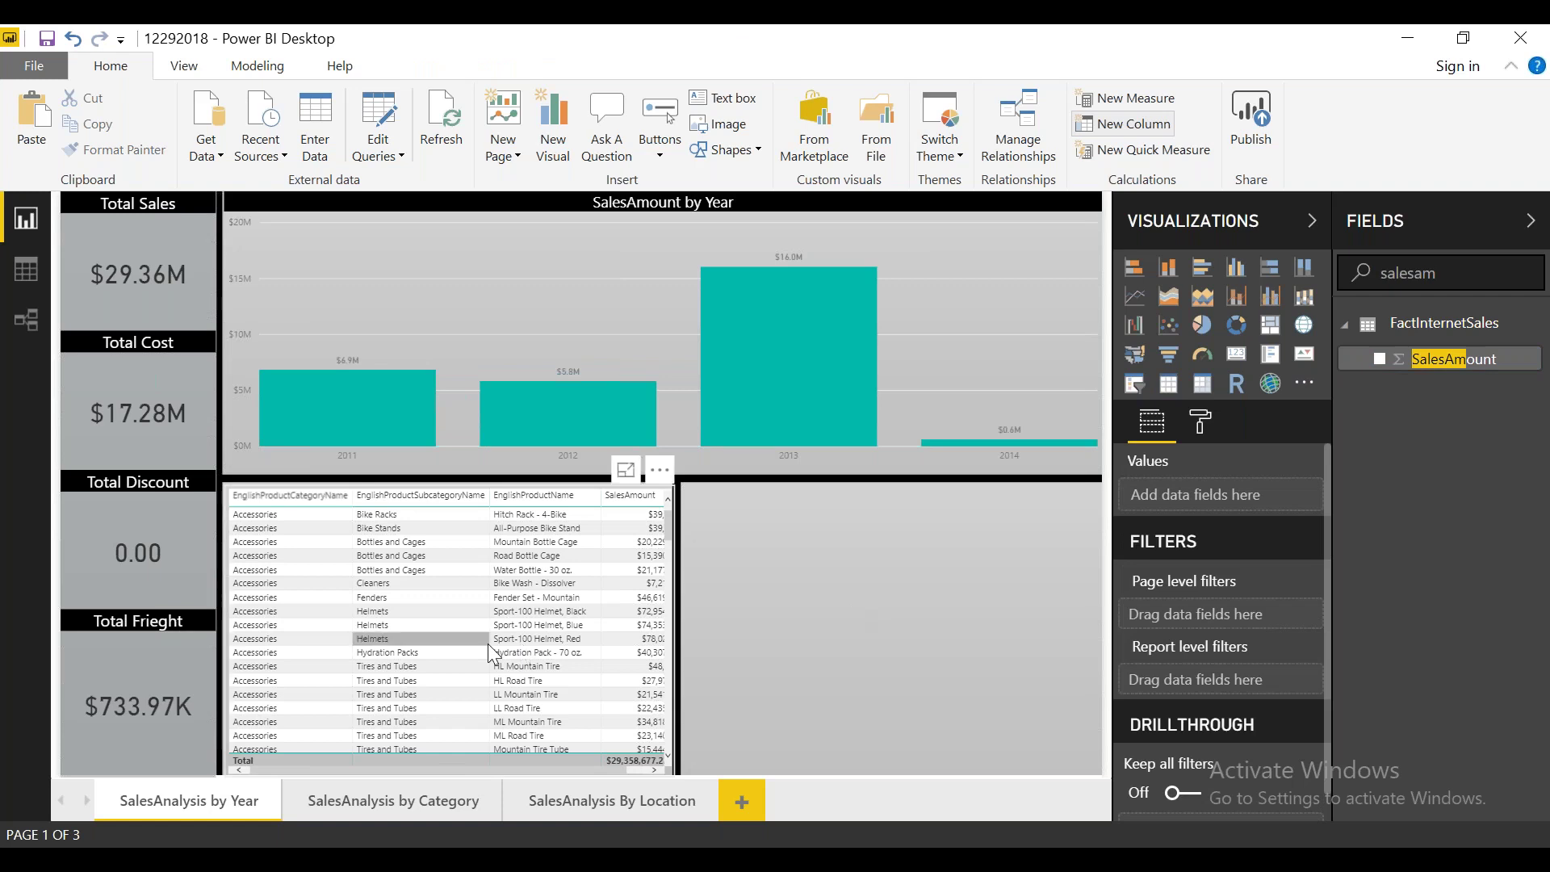
Step: Clear the Mountain Bottle Cage row selection in the product table and open the table's Style formatting options
left_click(1199, 421)
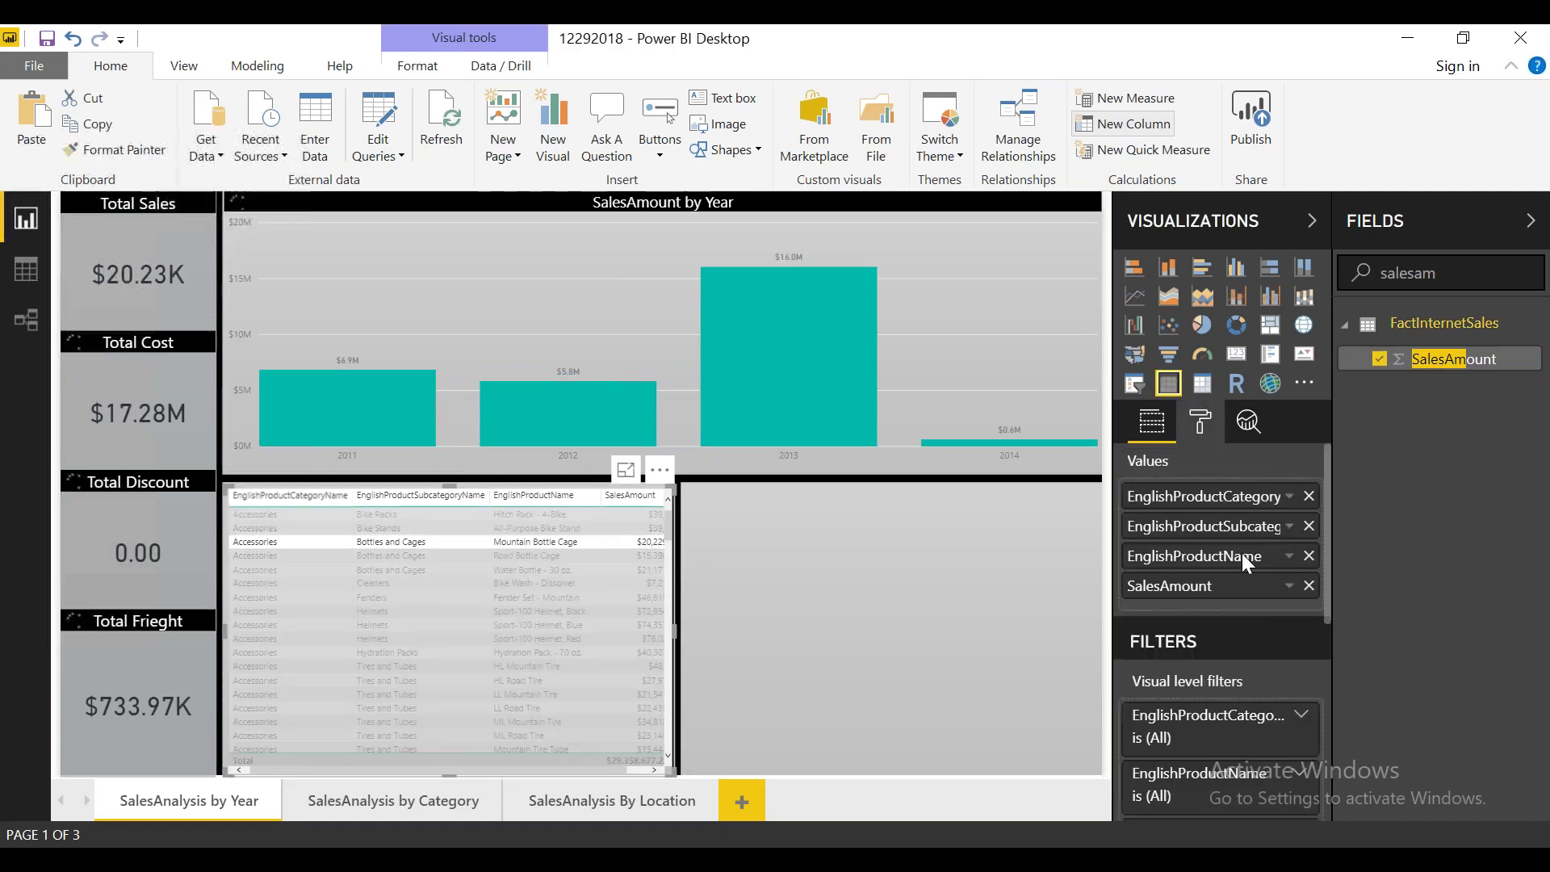
left_click(574, 542)
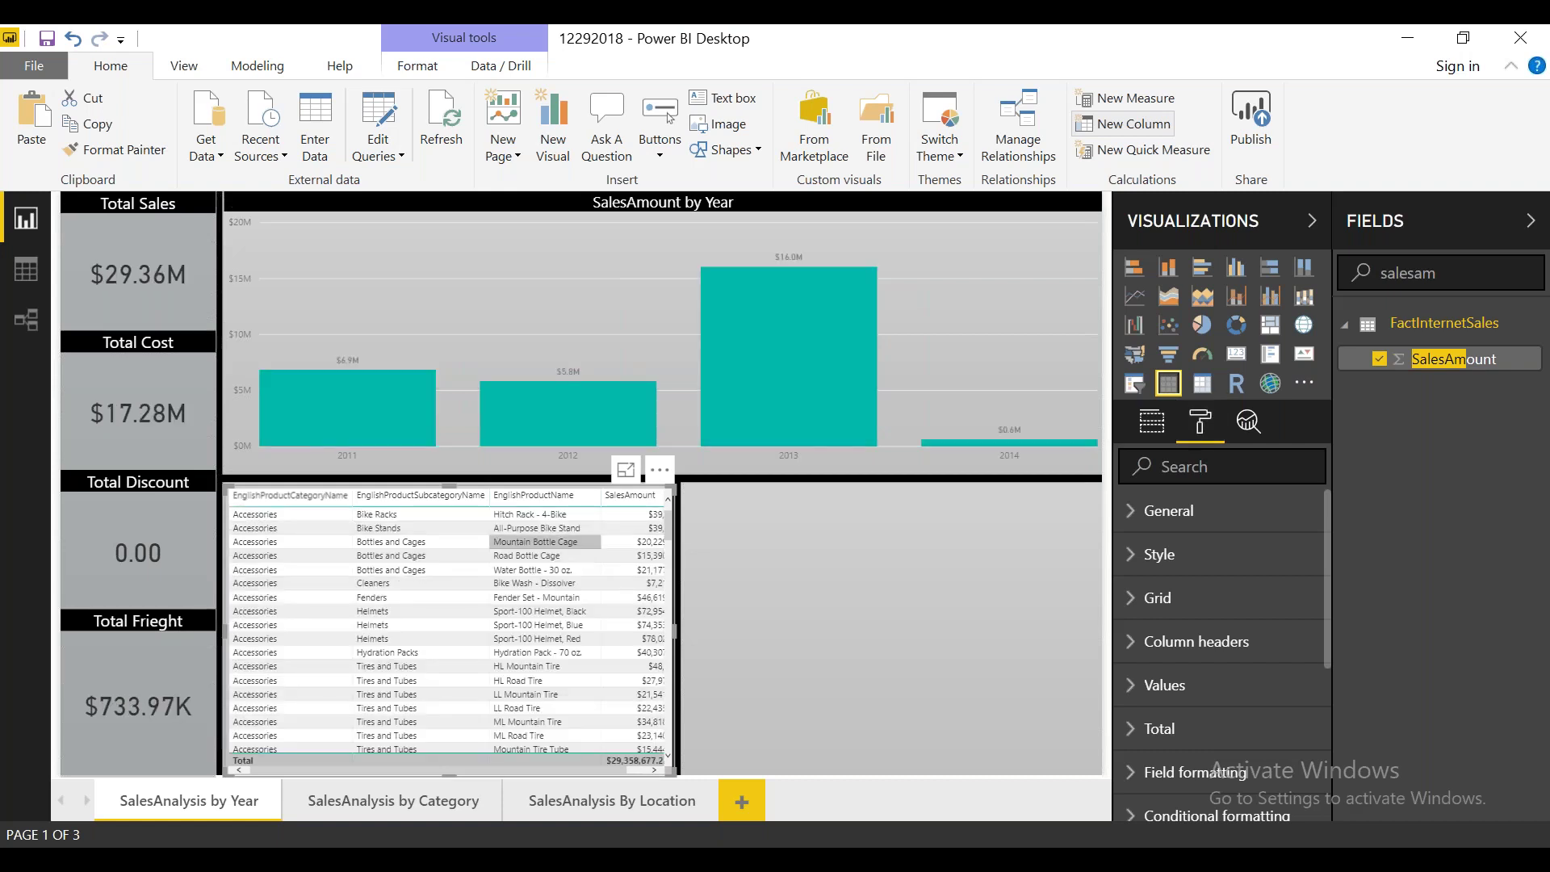
left_click(1140, 556)
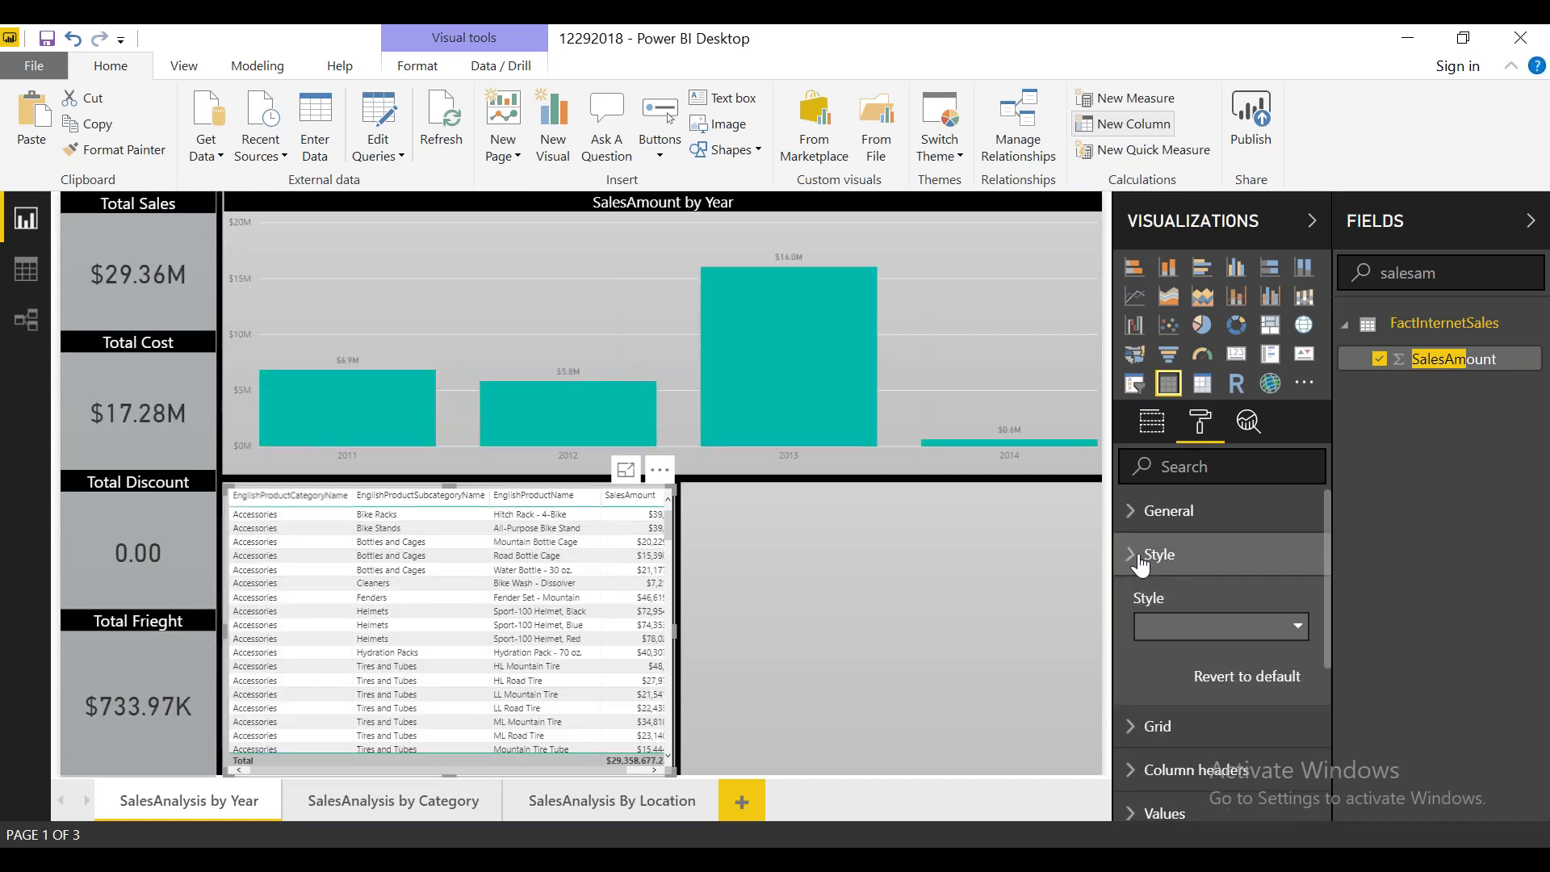
Step: Try the Minimal, Bold header and Alternating rows styles on the product table
left_click(1199, 638)
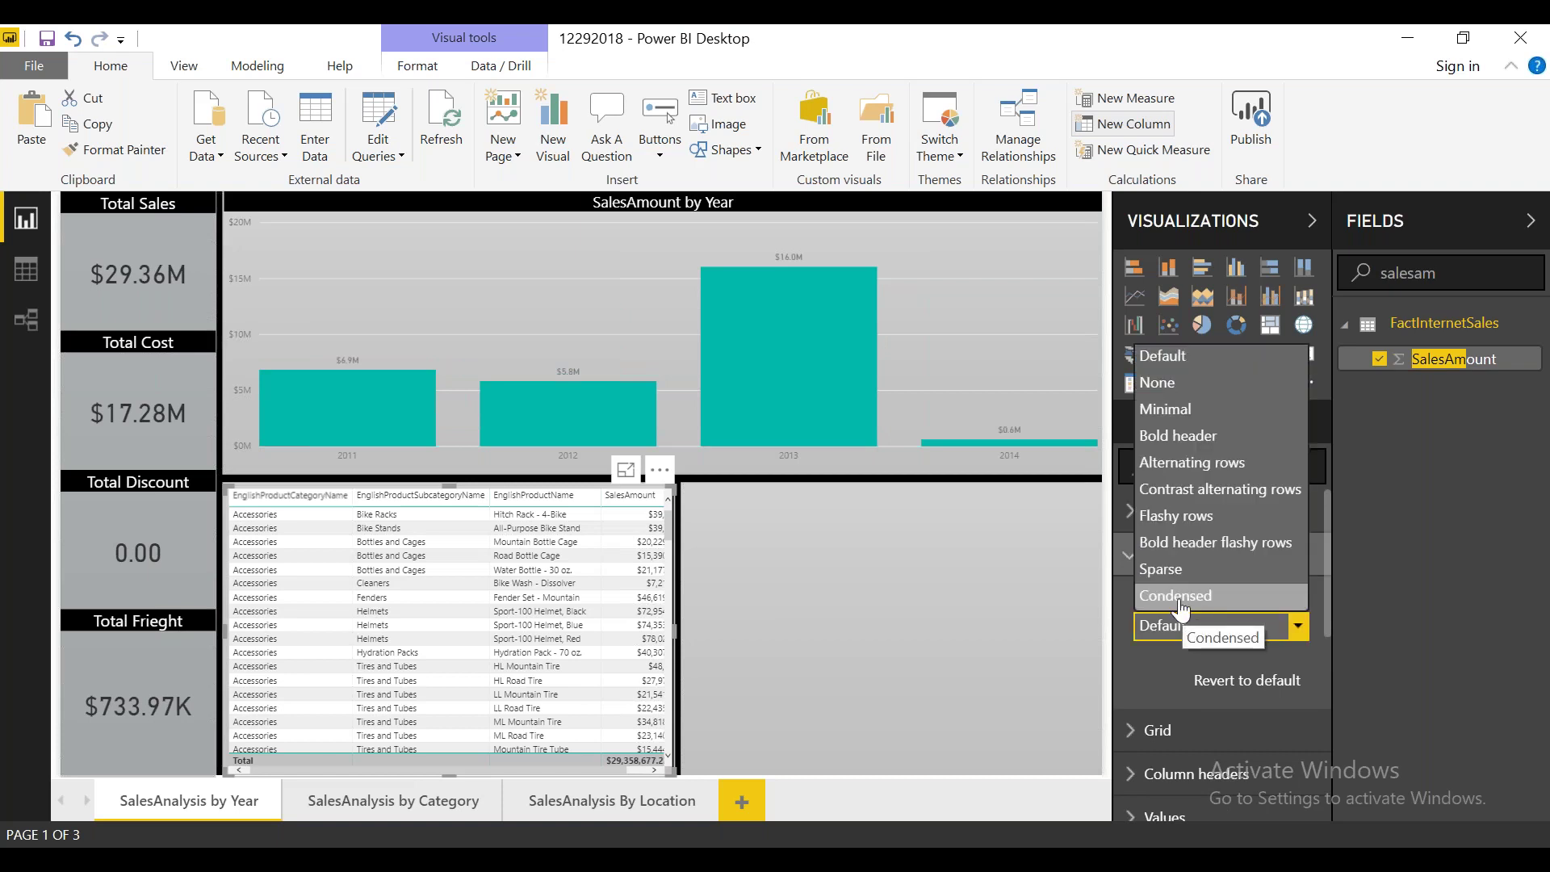
left_click(1185, 411)
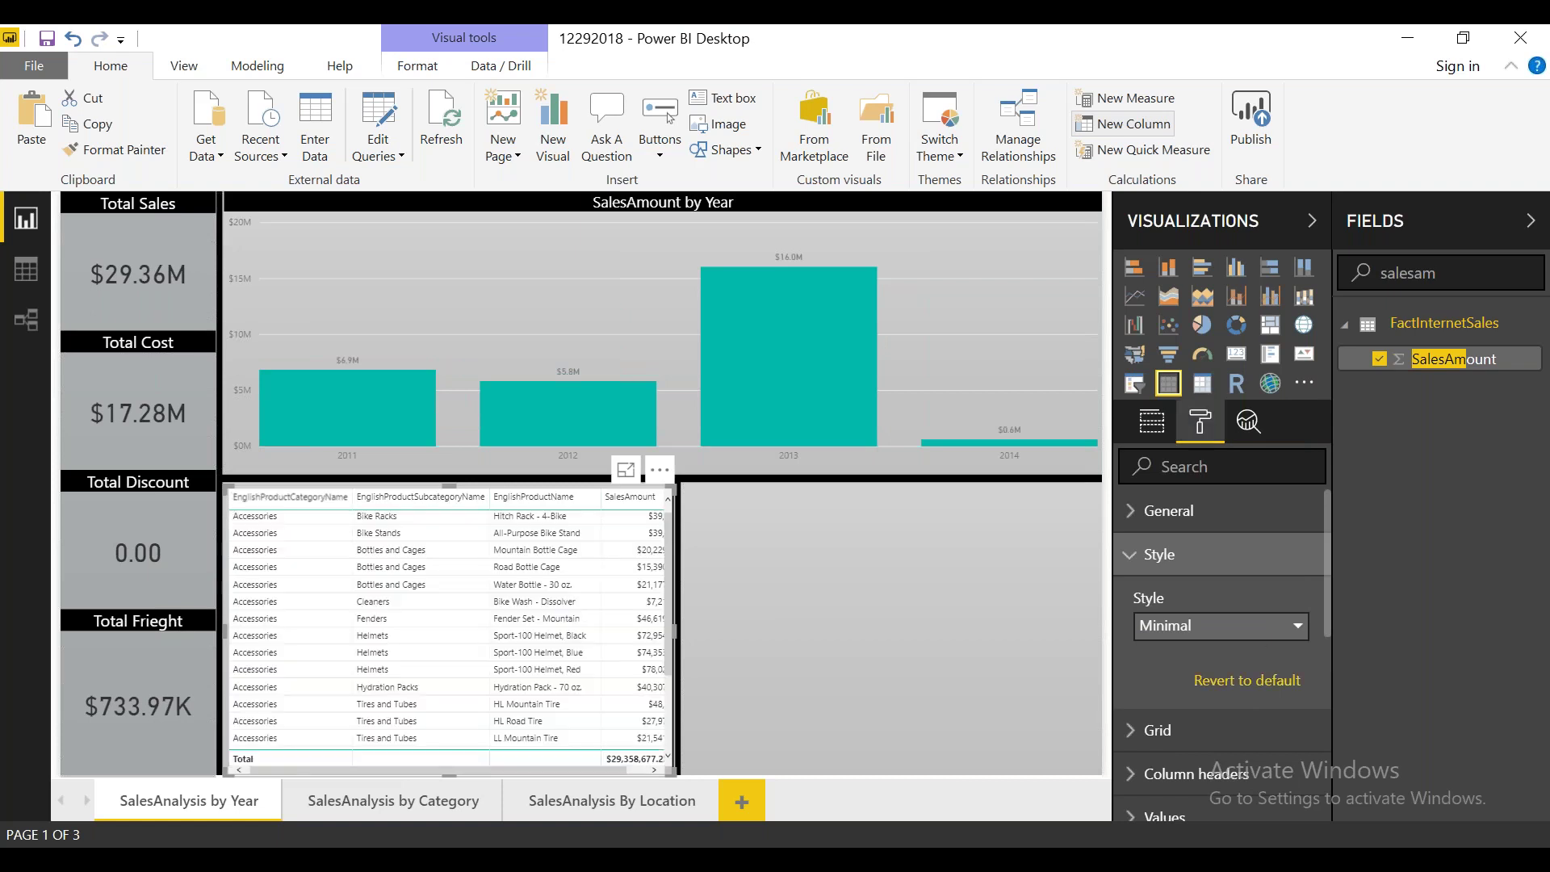
left_click(1241, 626)
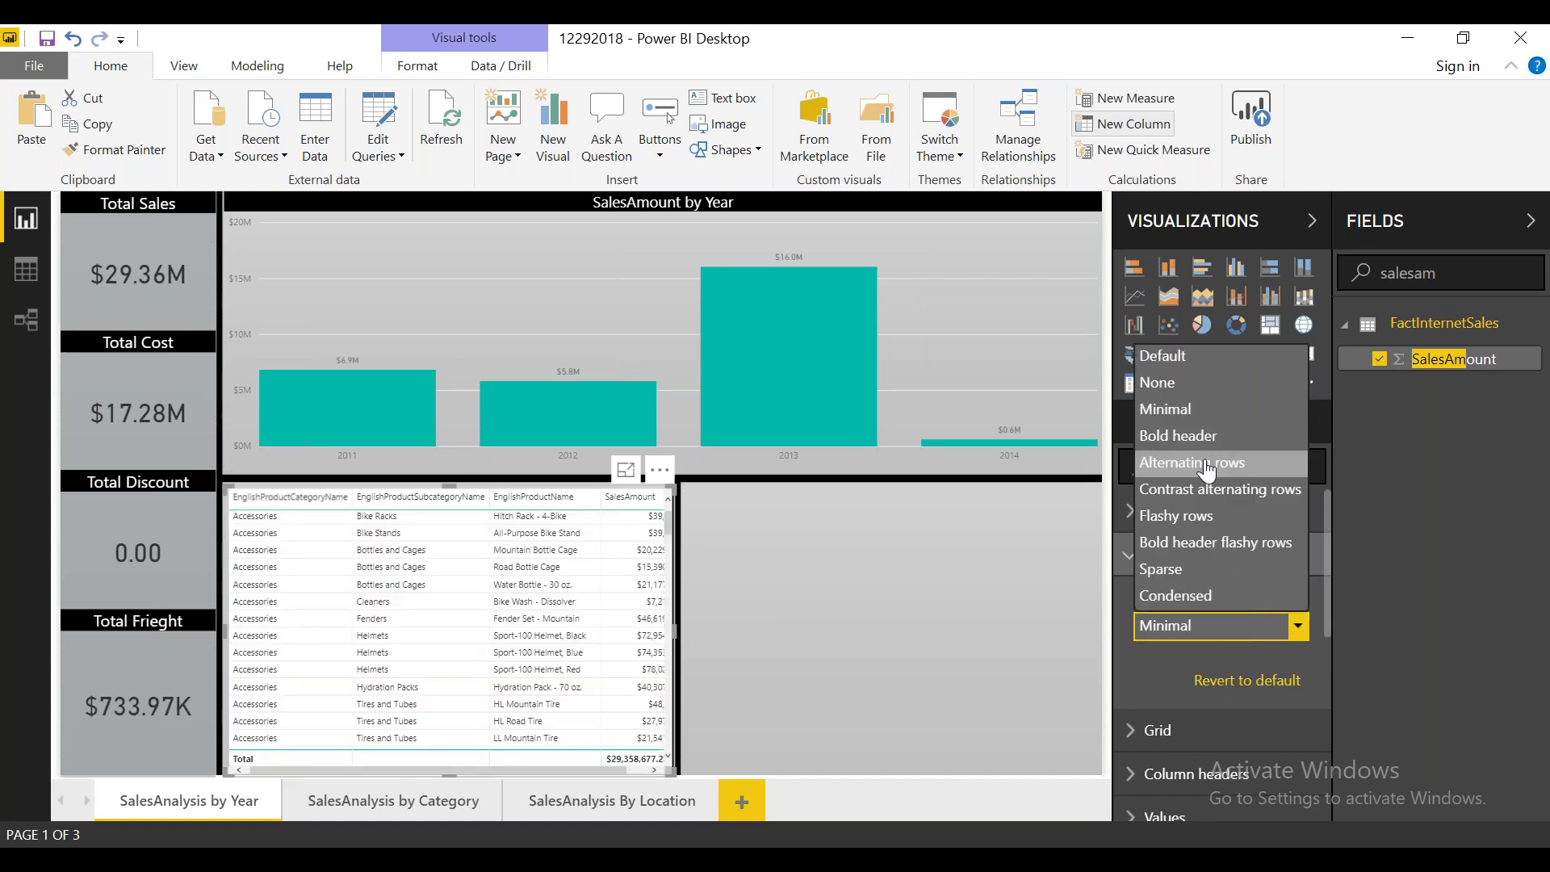
left_click(1195, 437)
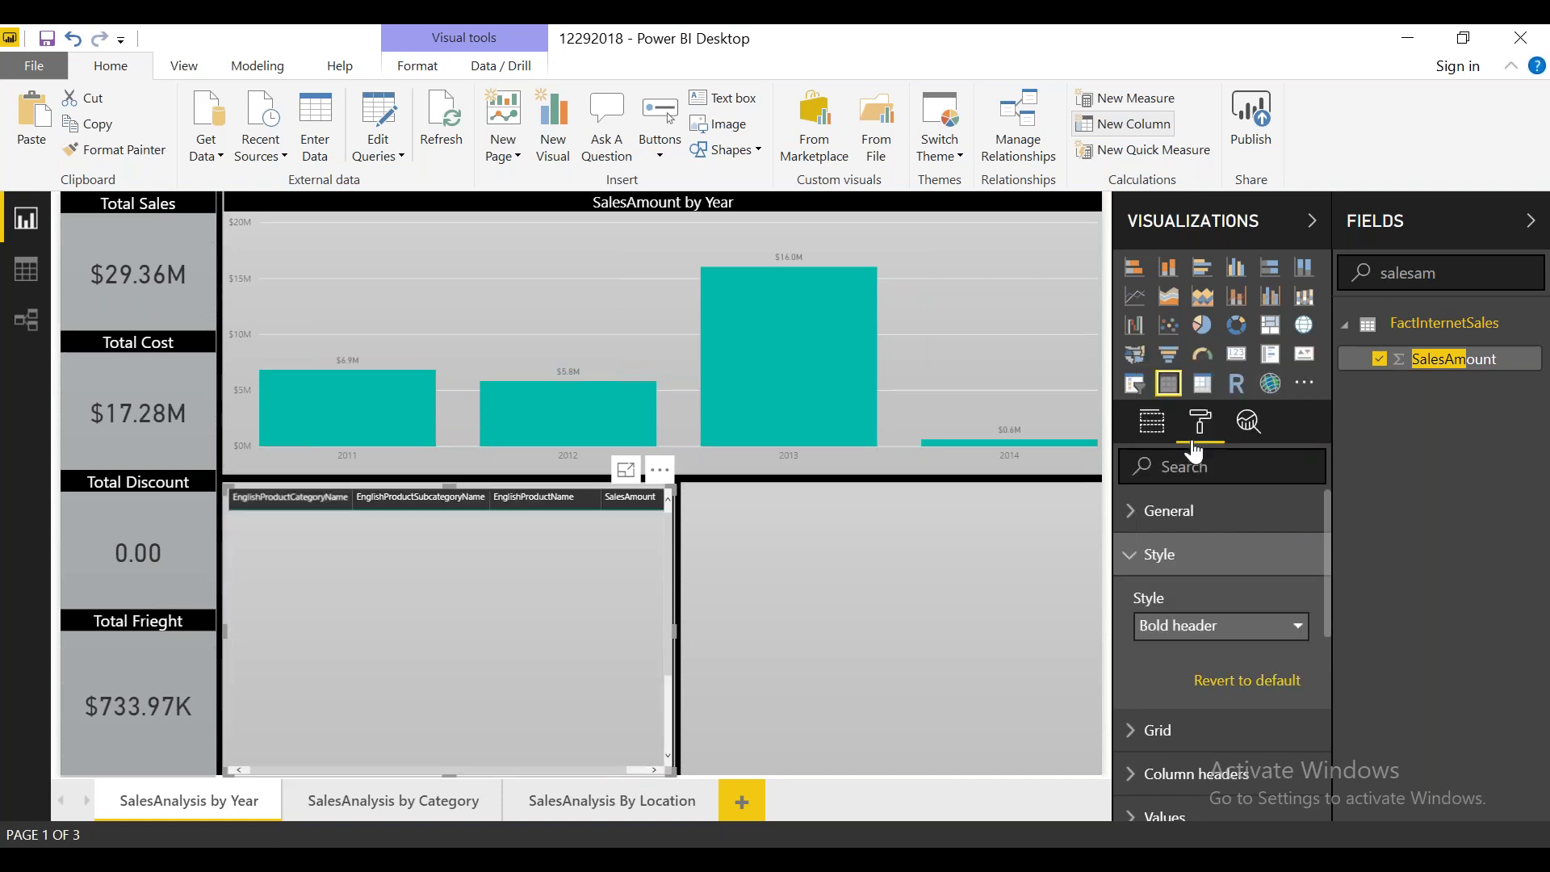
left_click(1191, 634)
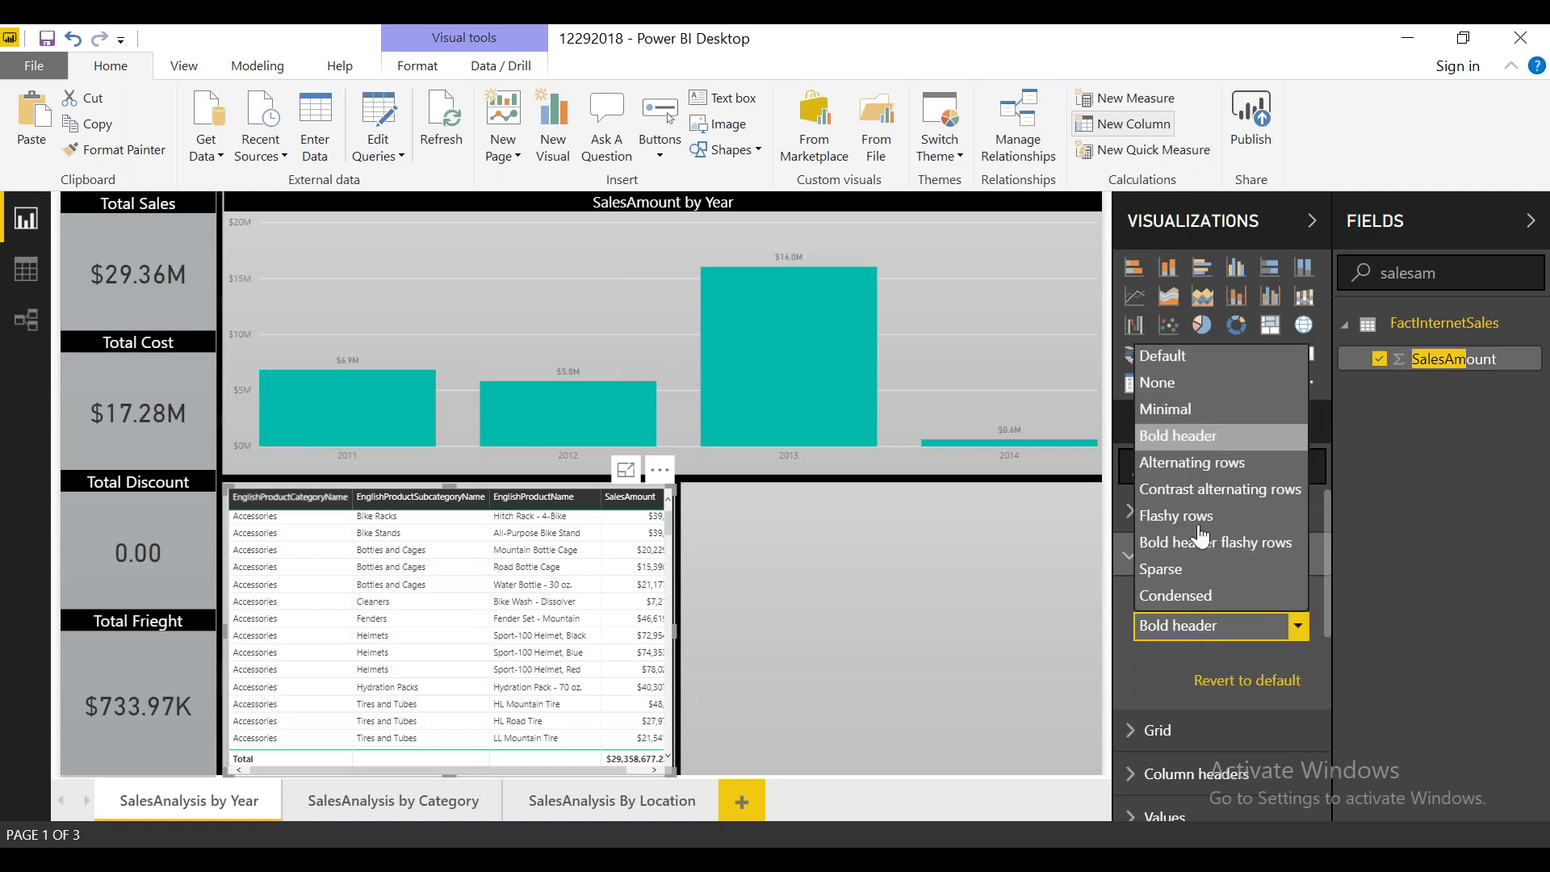
left_click(1204, 475)
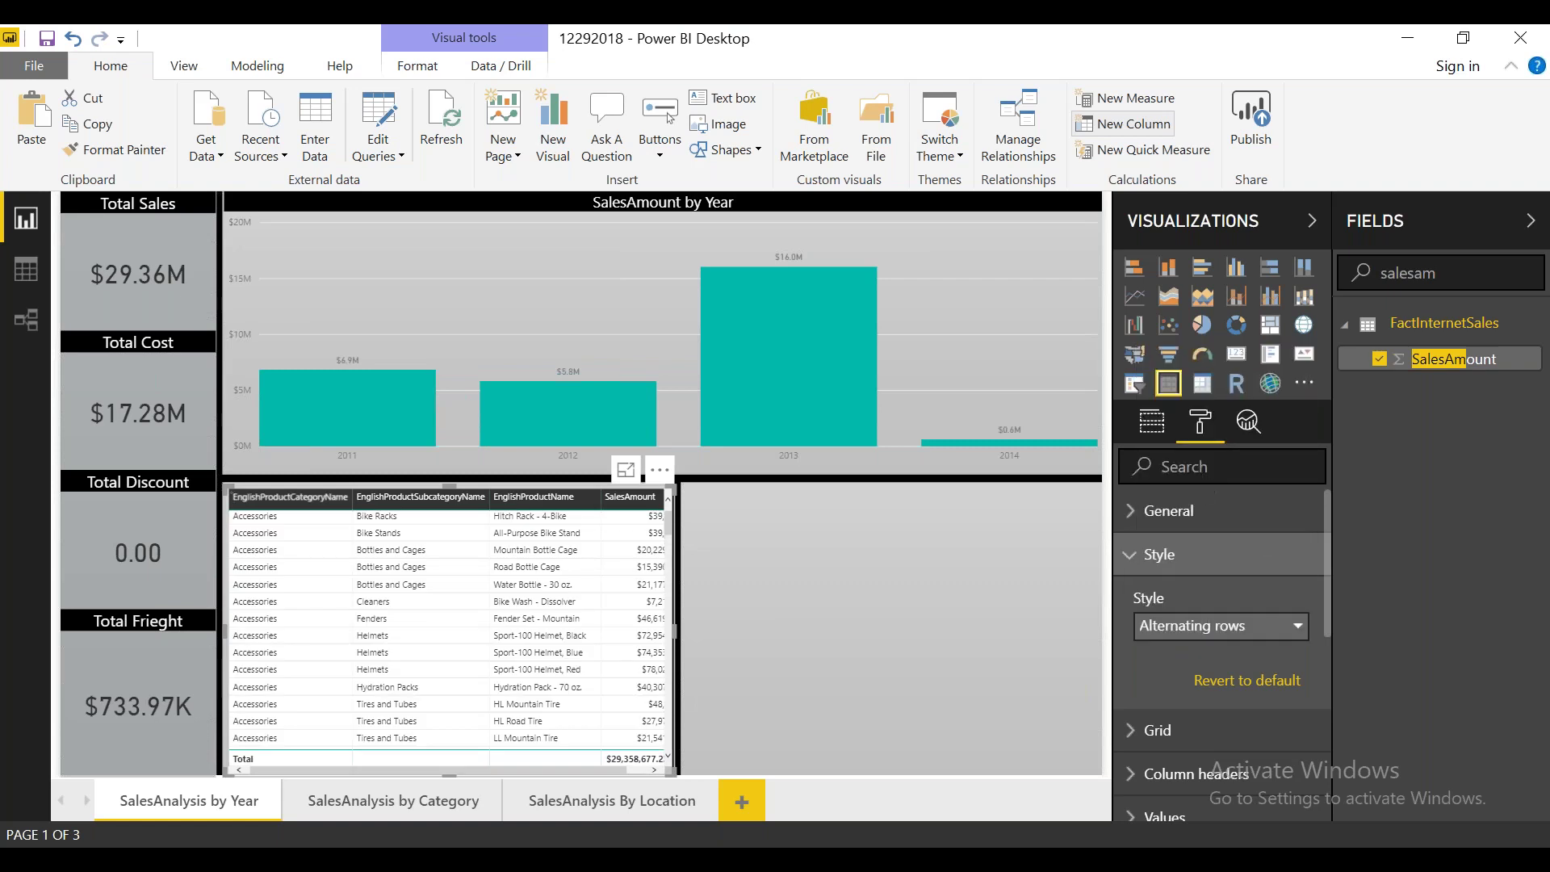
Step: Try the Contrast alternating rows, Flashy rows and Bold header flashy rows styles on the product table
left_click(1204, 636)
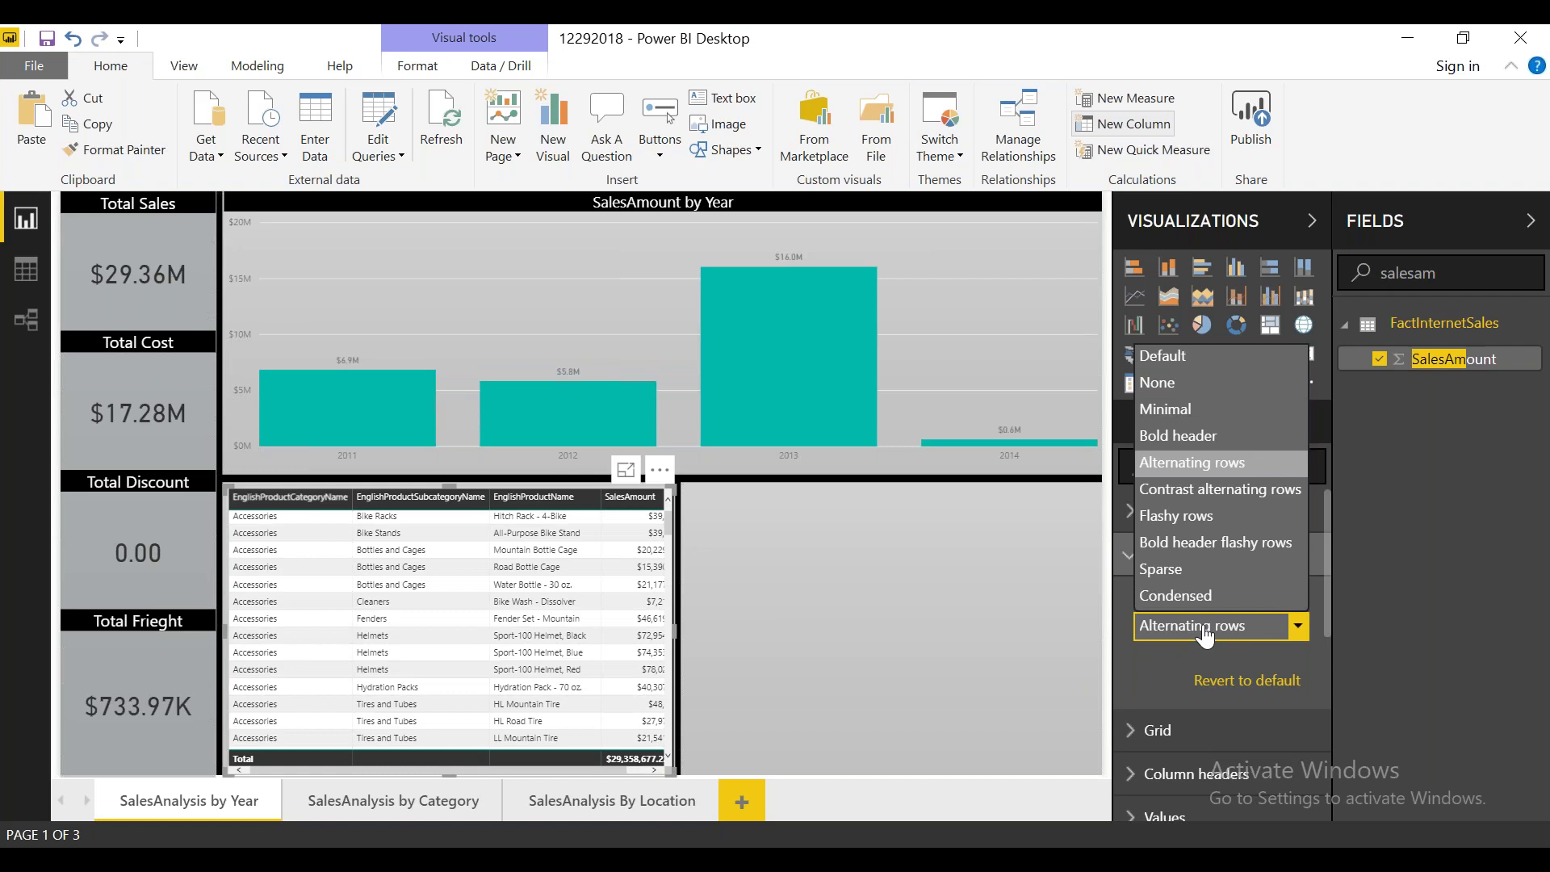
left_click(1184, 495)
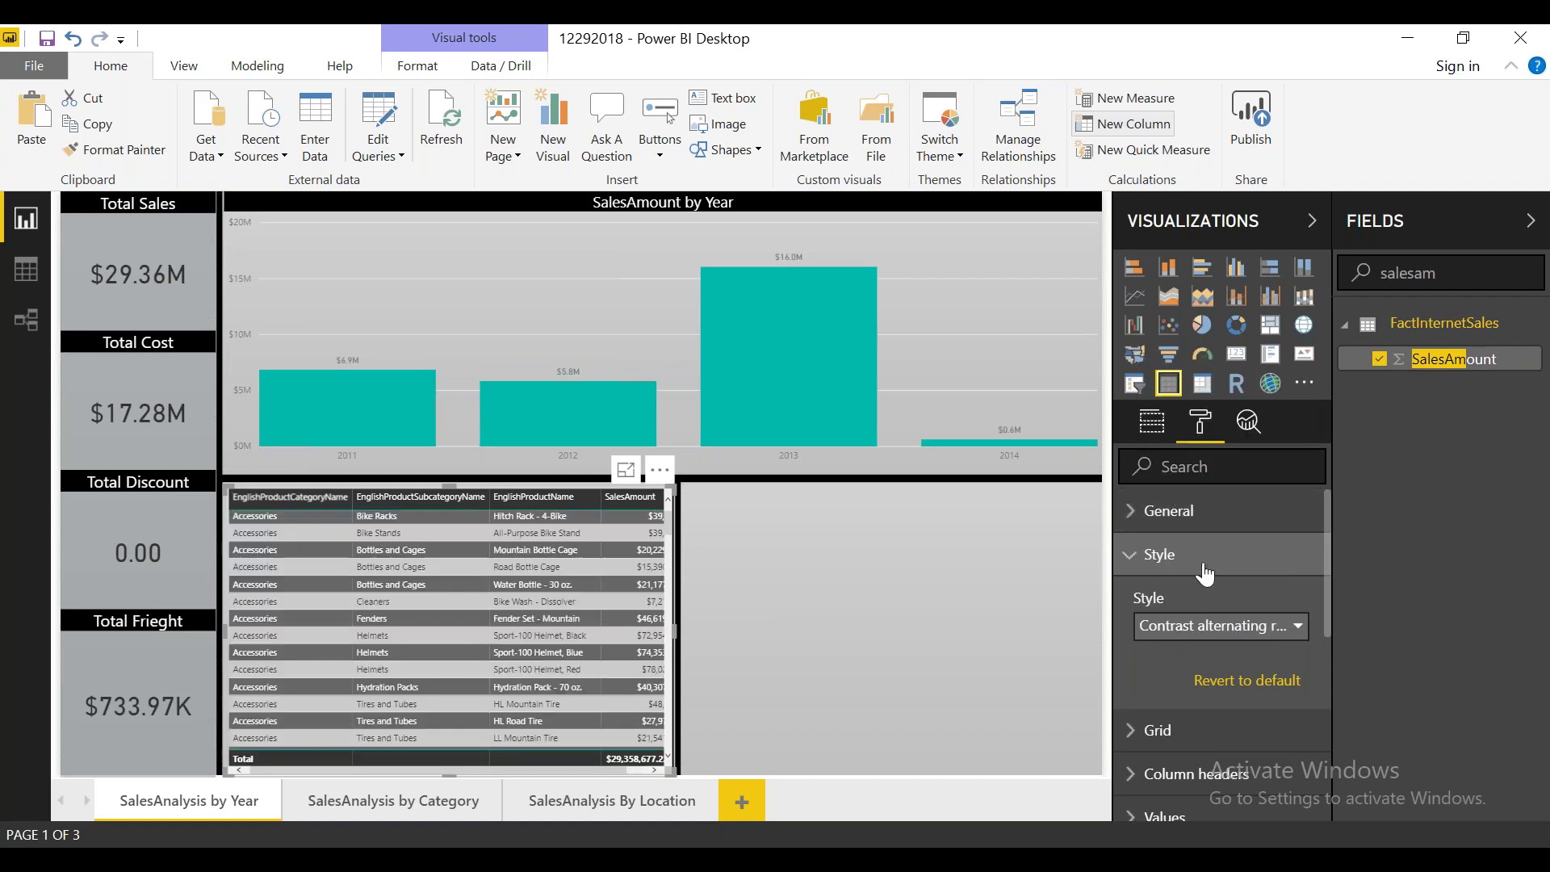
left_click(1211, 638)
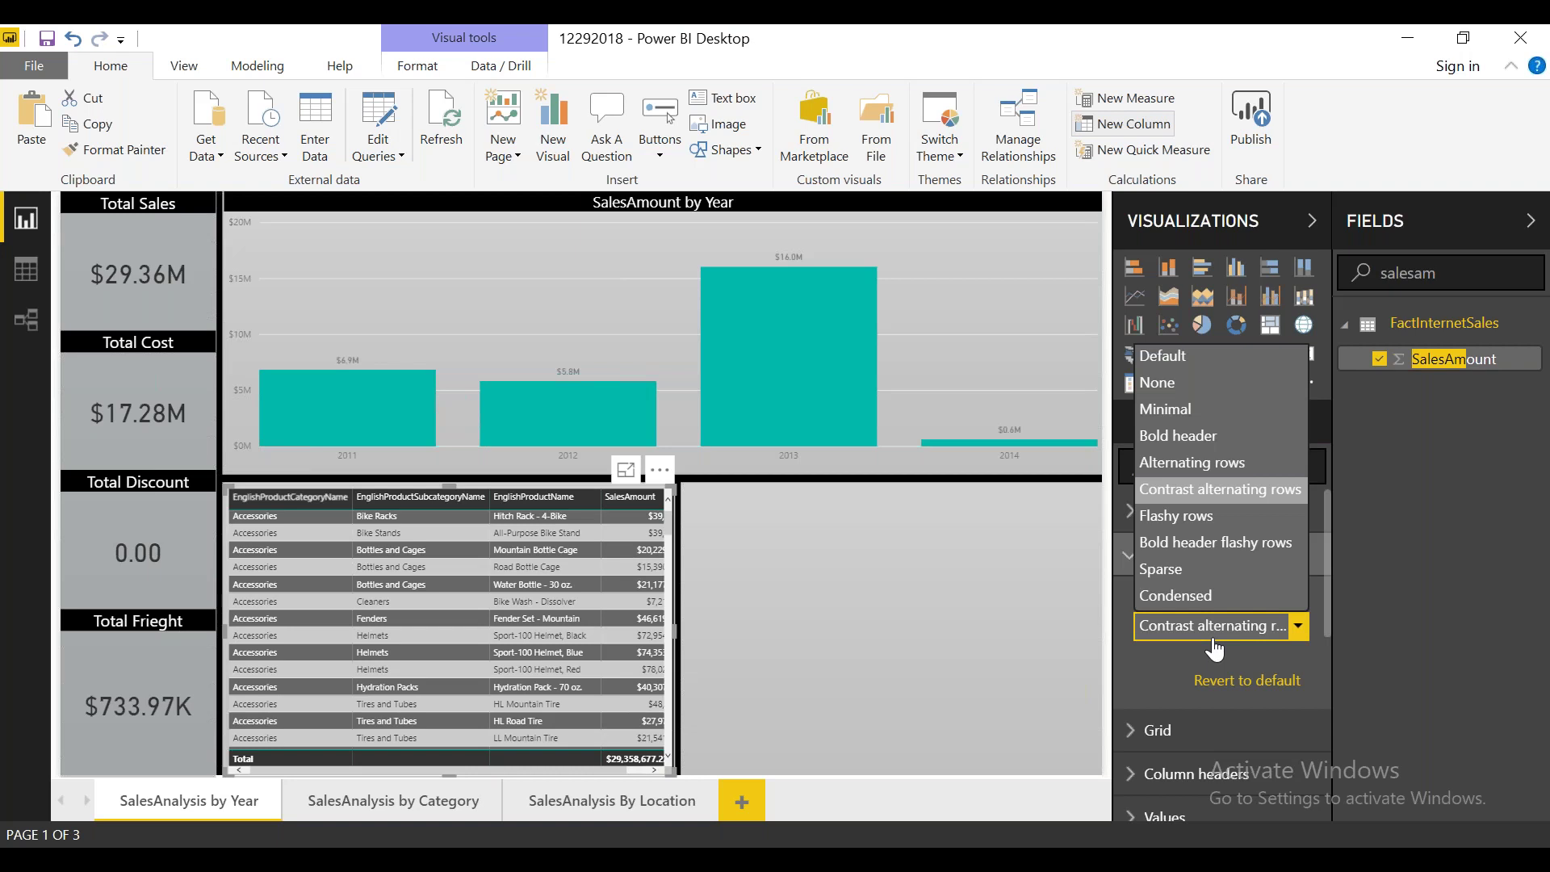
left_click(1181, 527)
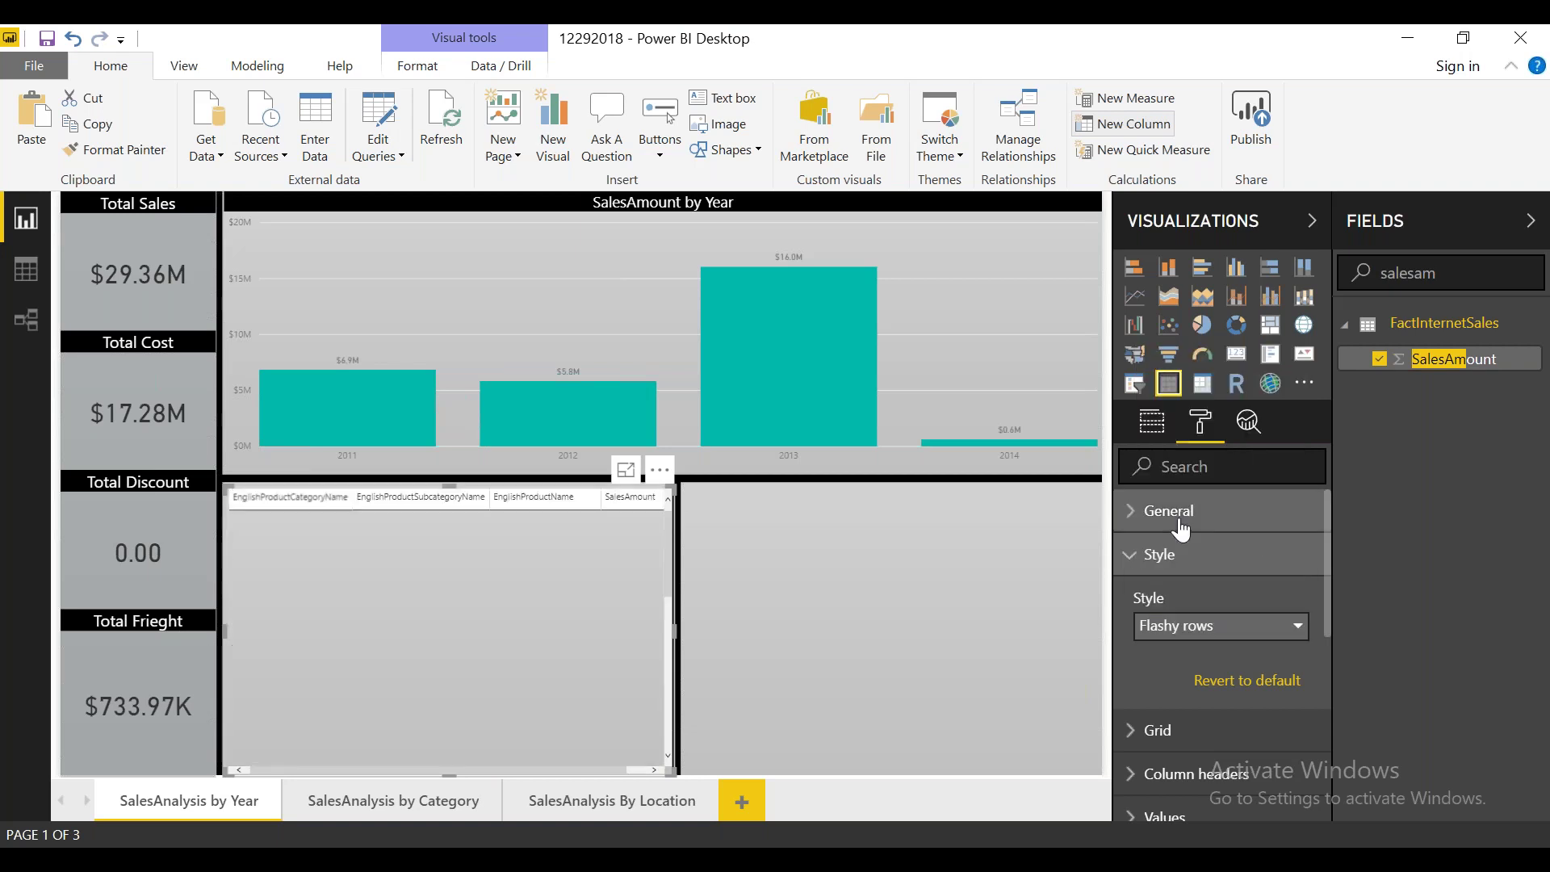
left_click(1211, 634)
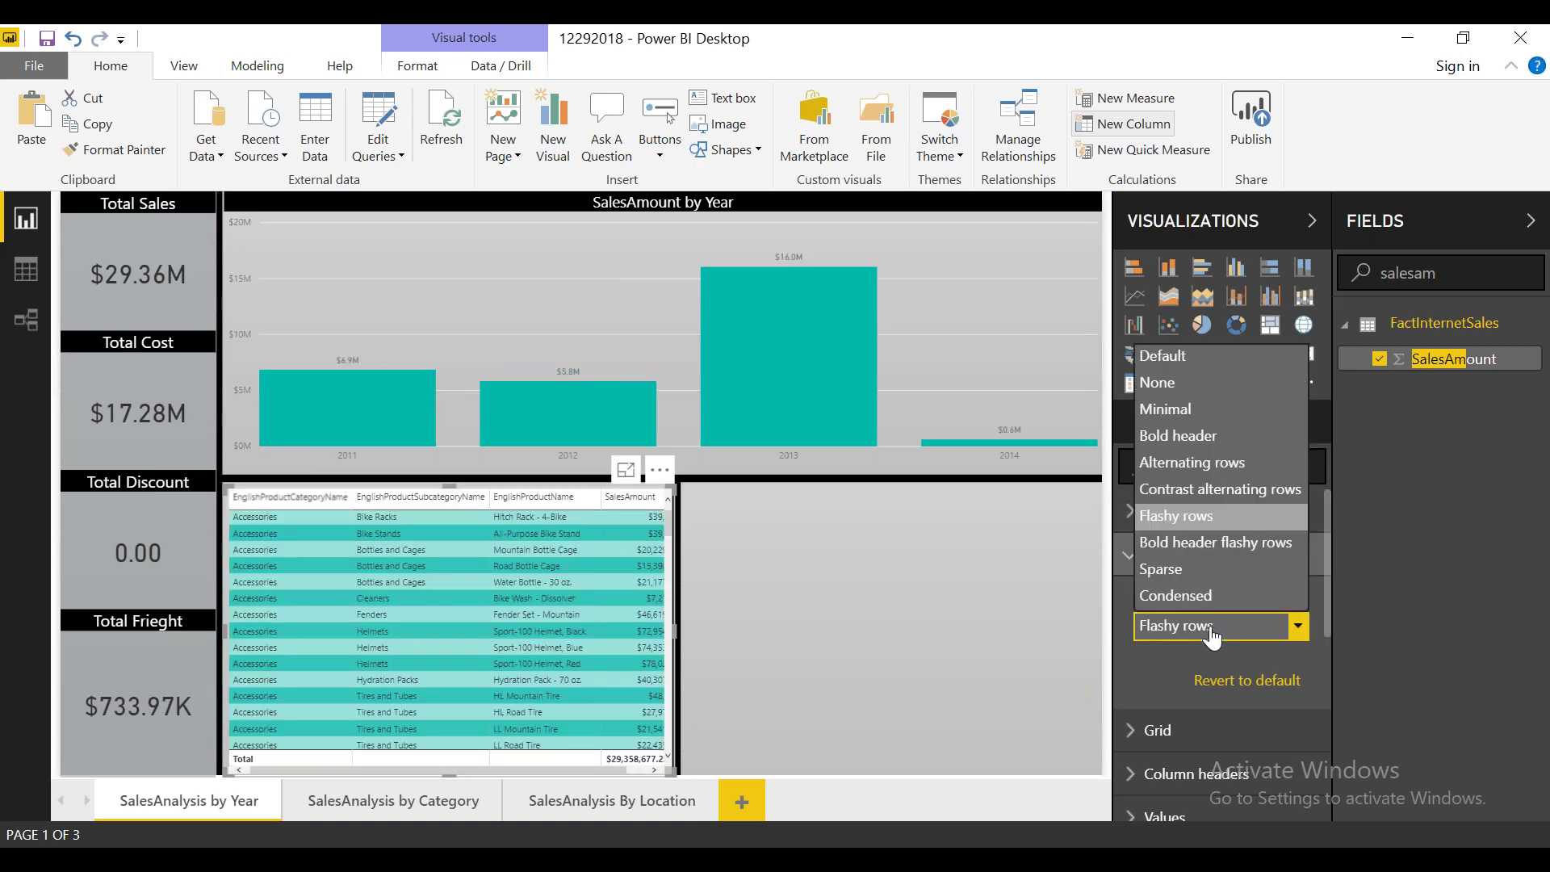
left_click(1187, 552)
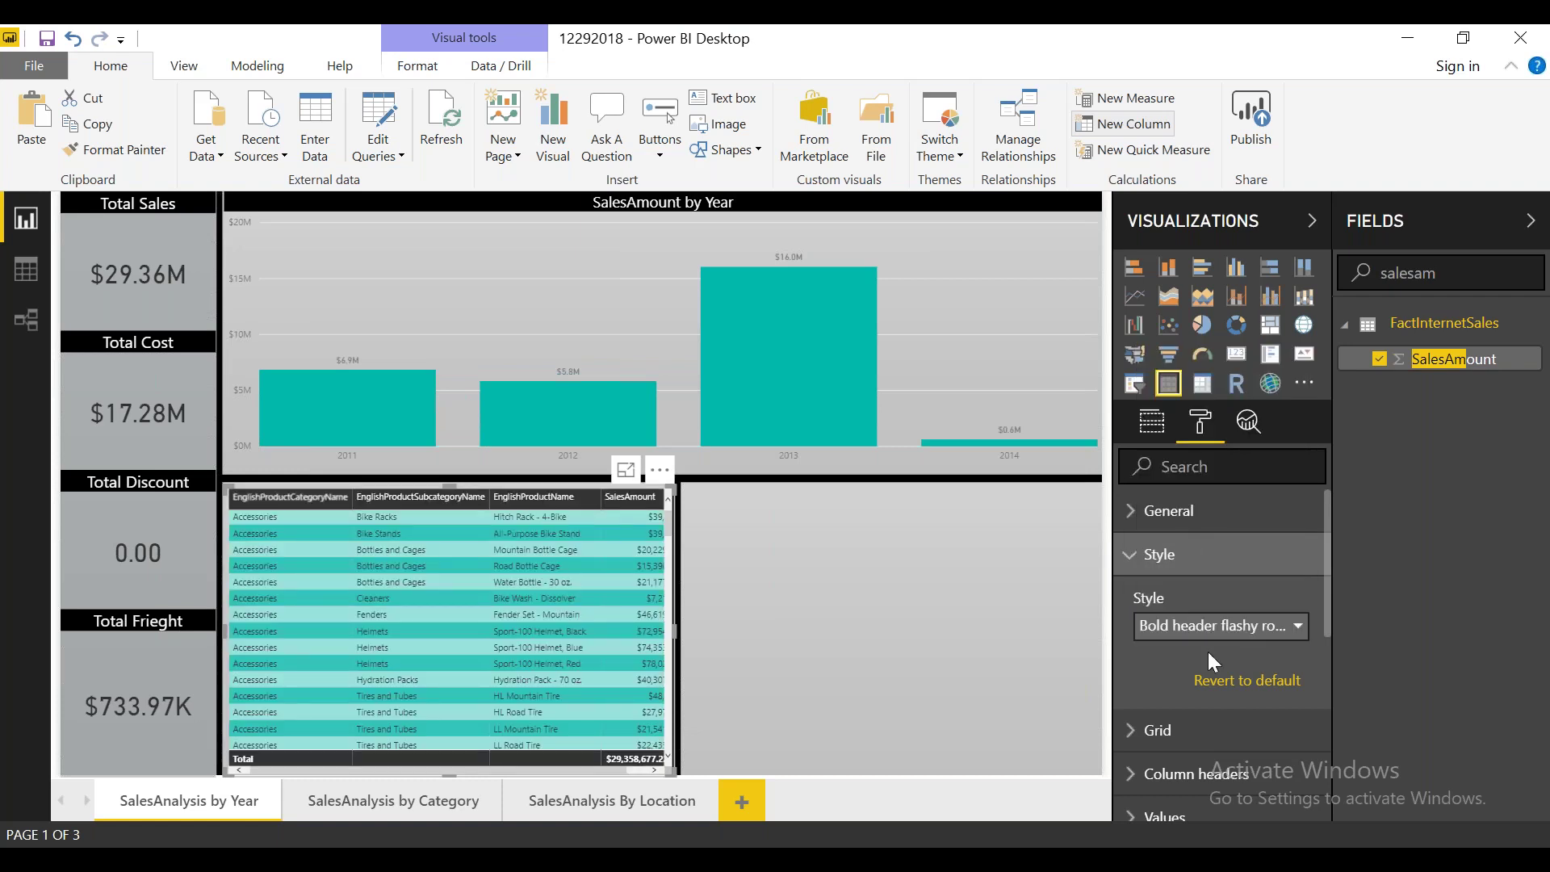
Step: Set the product table's style to Sparse
left_click(1253, 631)
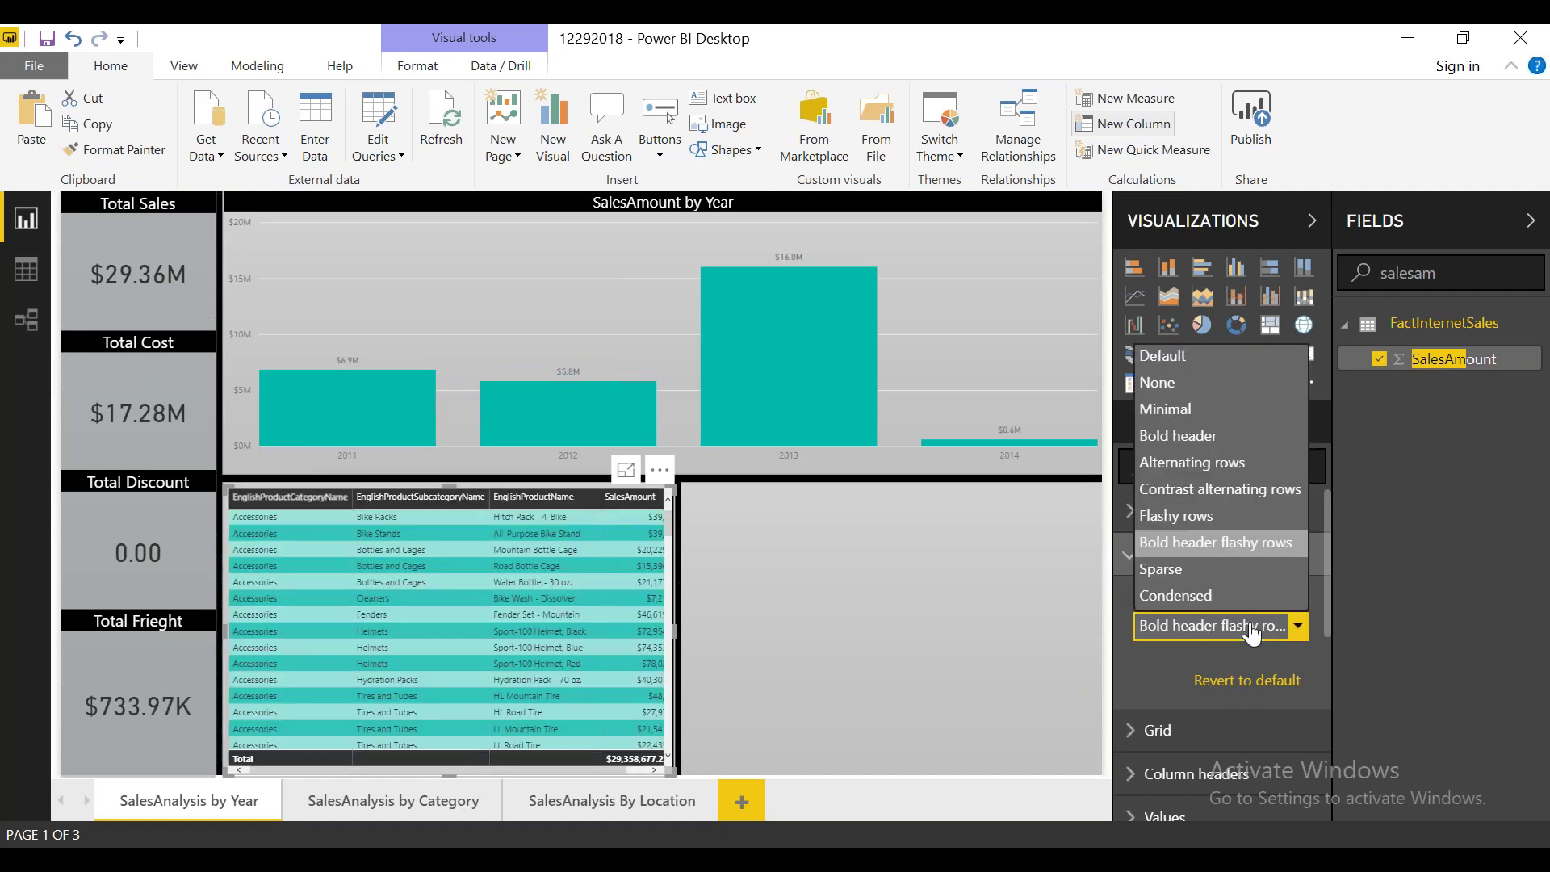
left_click(1177, 570)
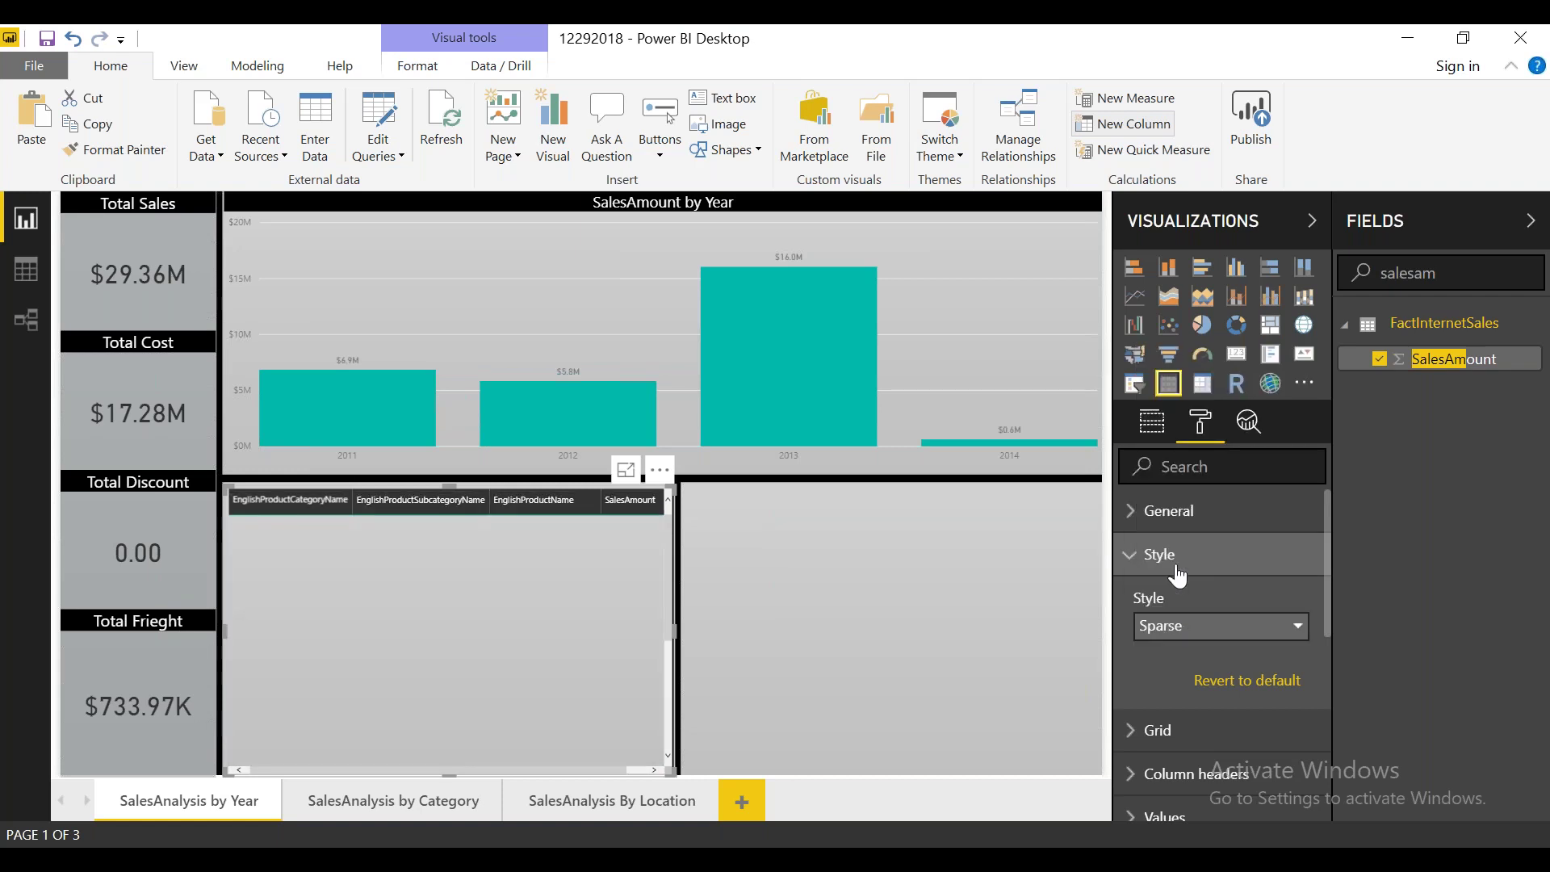
Step: Set the product table's style to Bold header flashy rows and deselect the table
left_click(1202, 637)
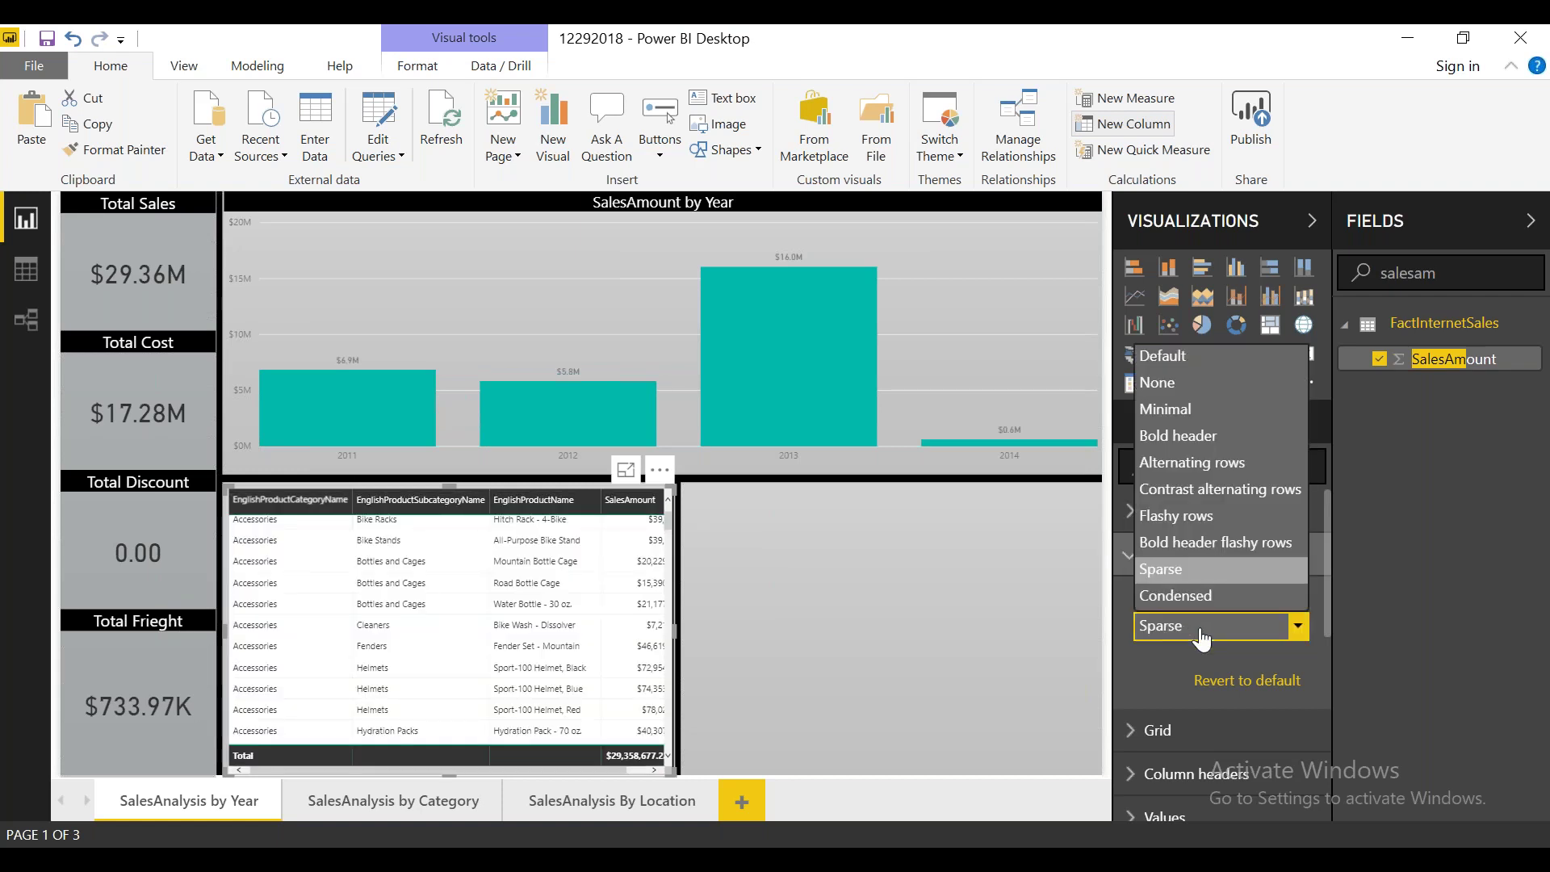
left_click(1228, 554)
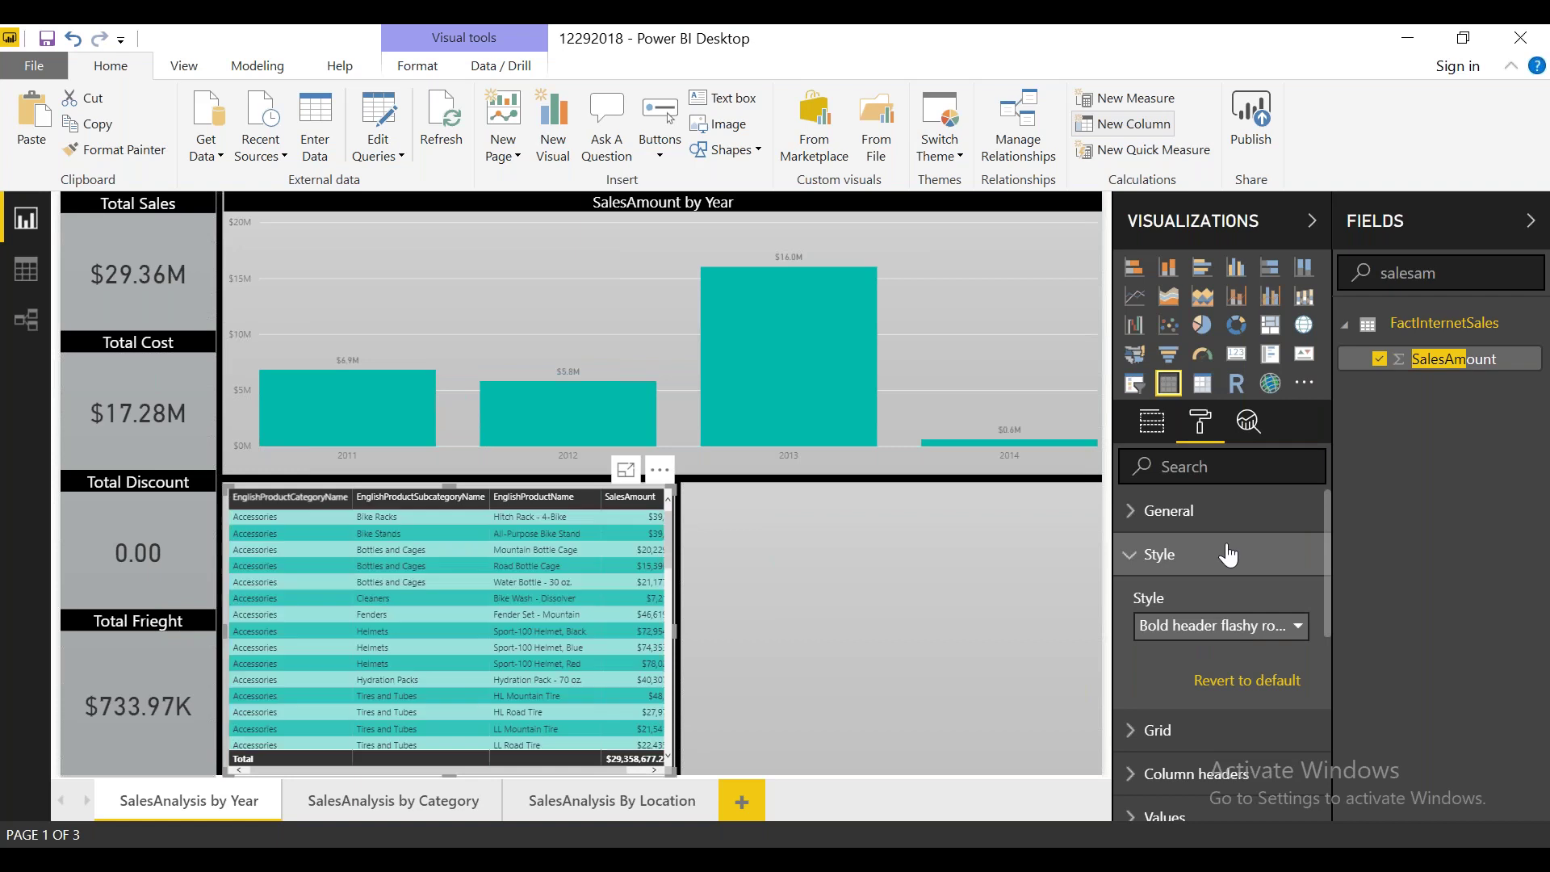
left_click(975, 656)
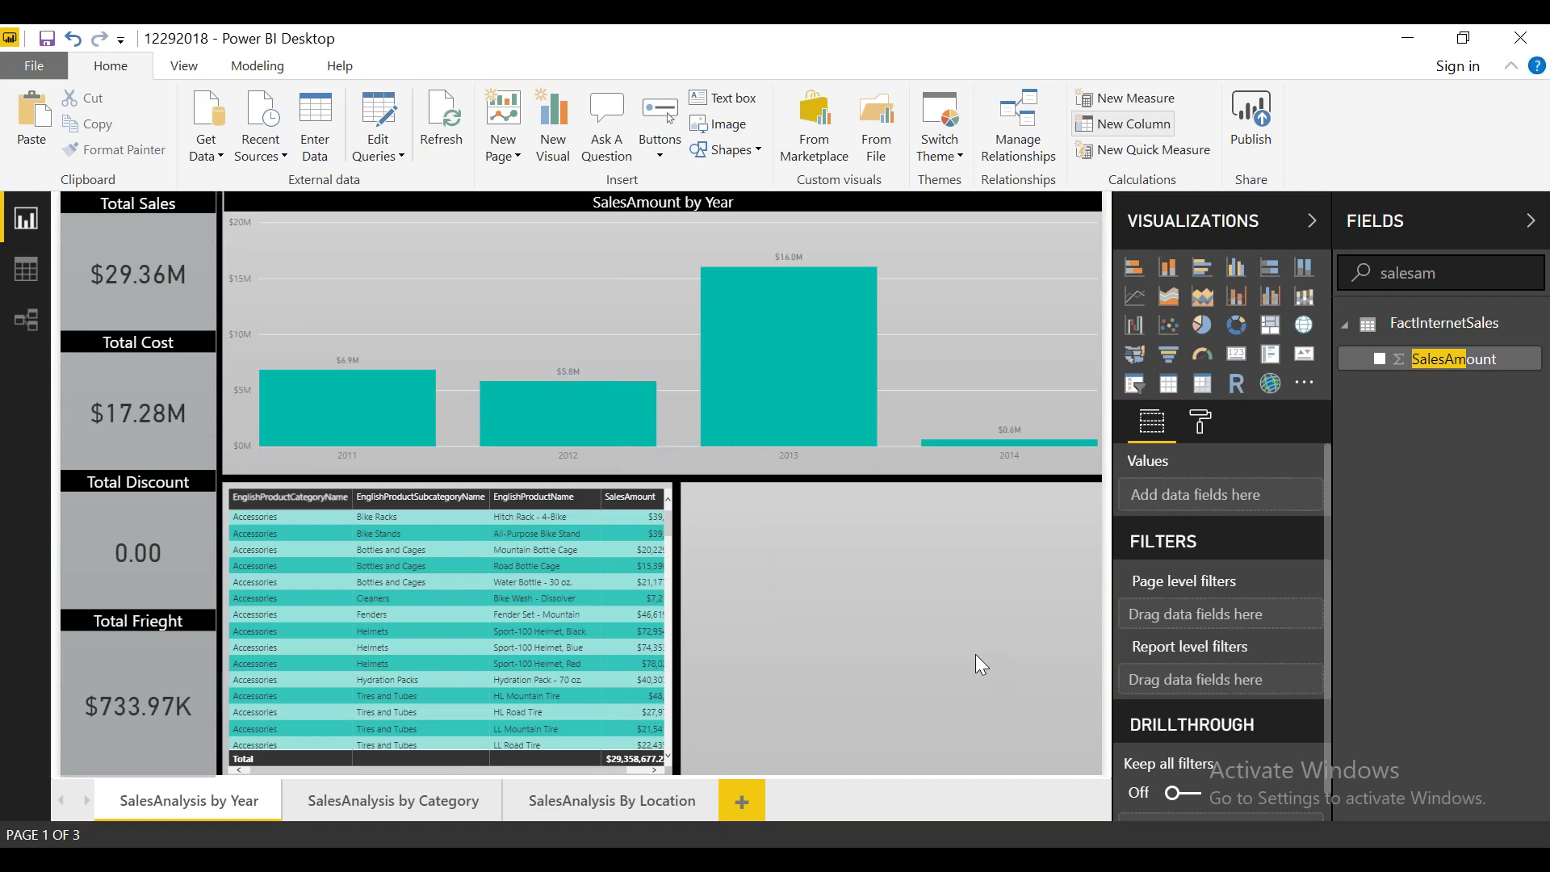
Step: Insert a pie chart in the empty area beside the product table and resize it to fit inside the divider lines
left_click(1205, 327)
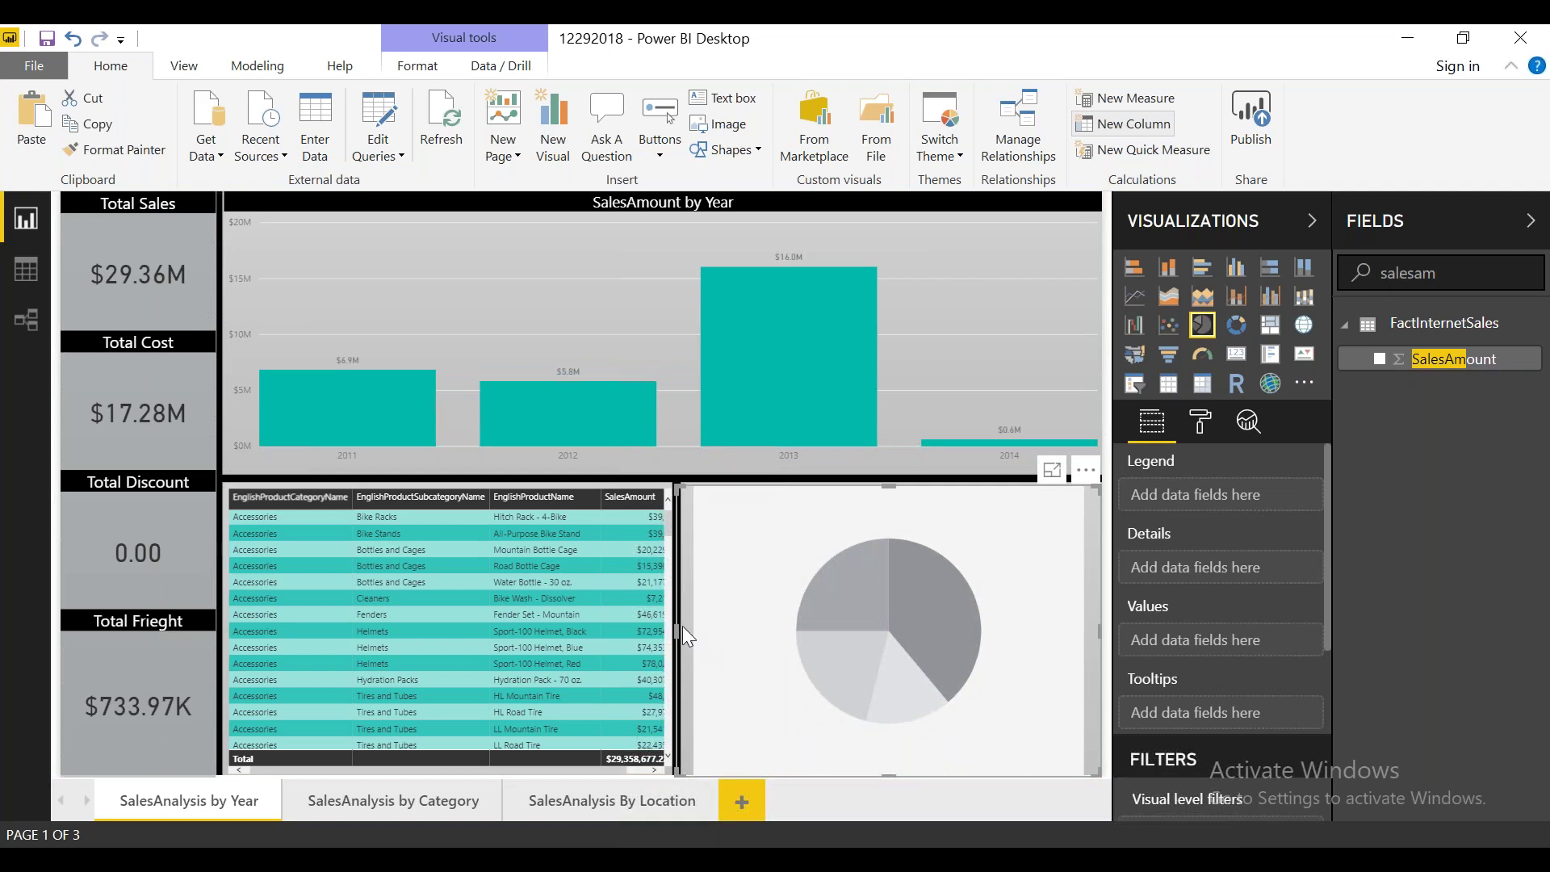
left_click_drag(675, 627, 671, 626)
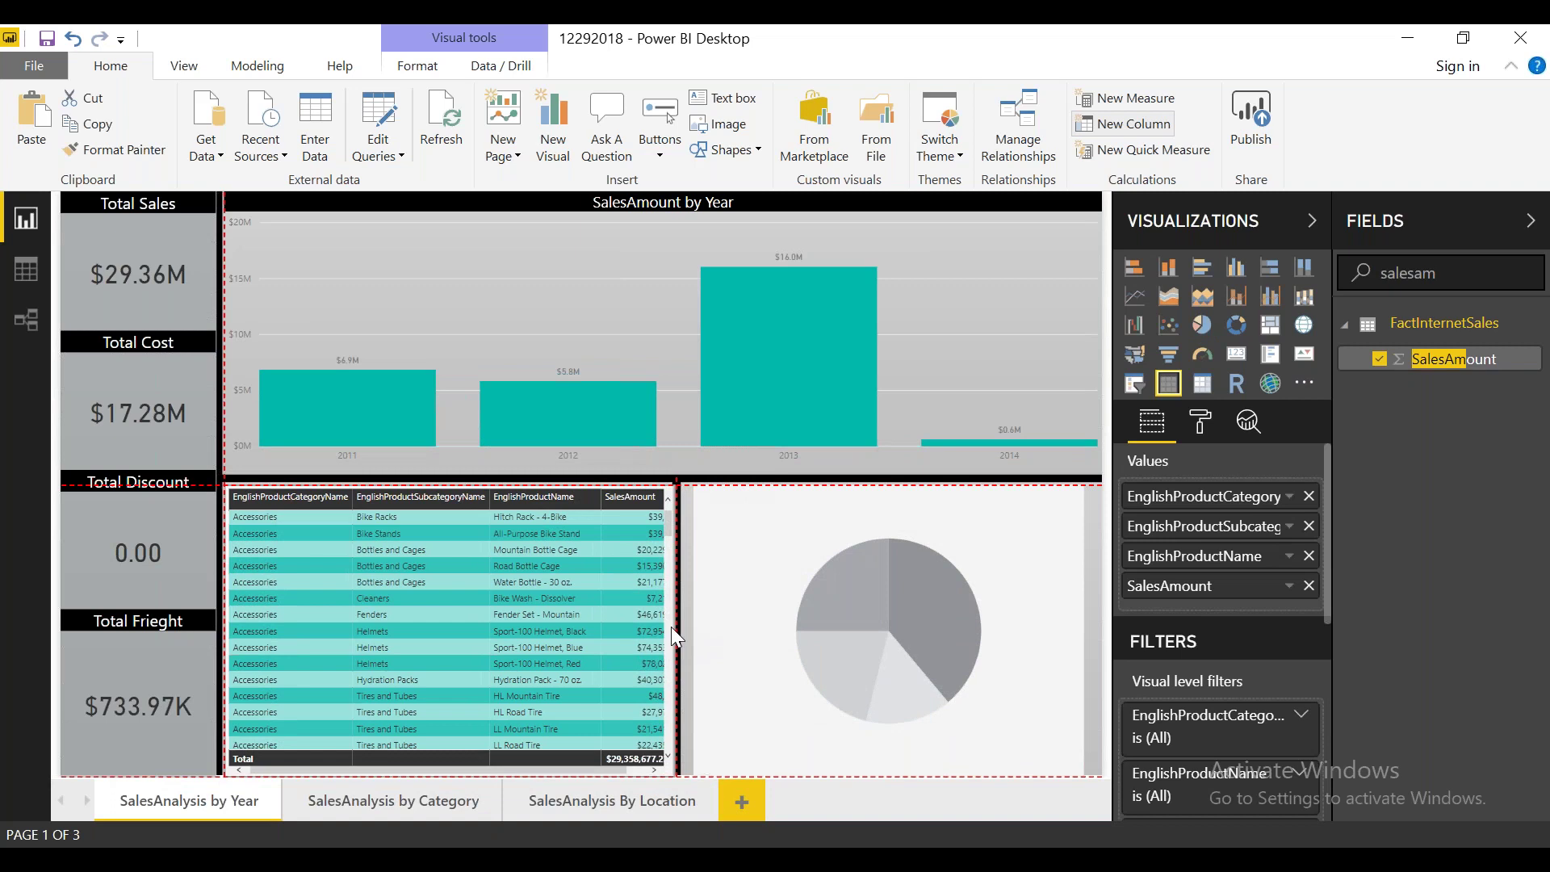
left_click(683, 566)
left_click_drag(682, 487, 692, 493)
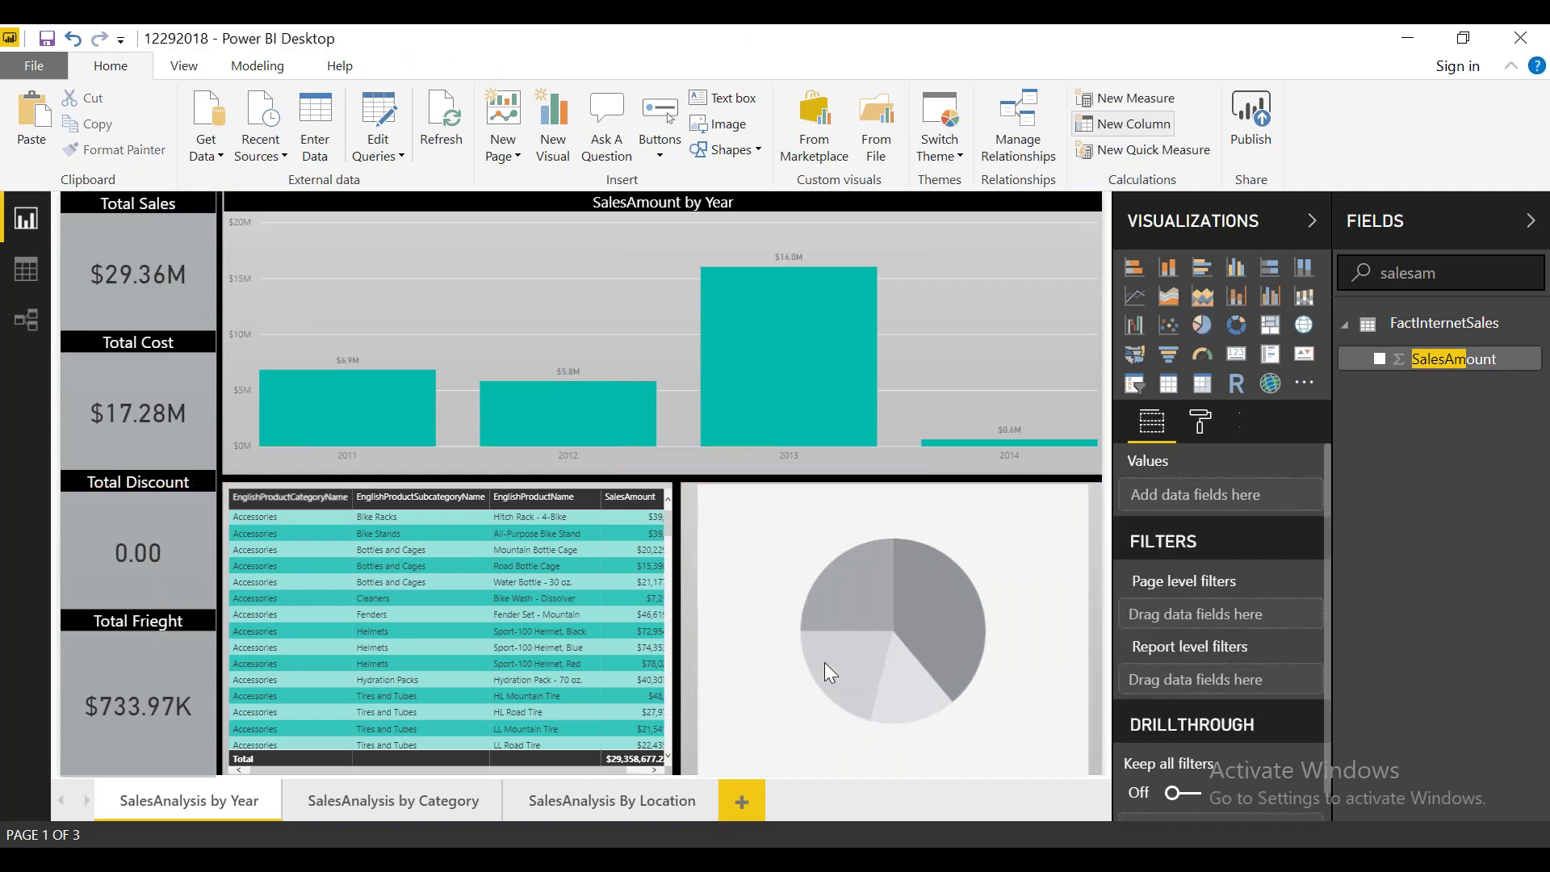
left_click(947, 342)
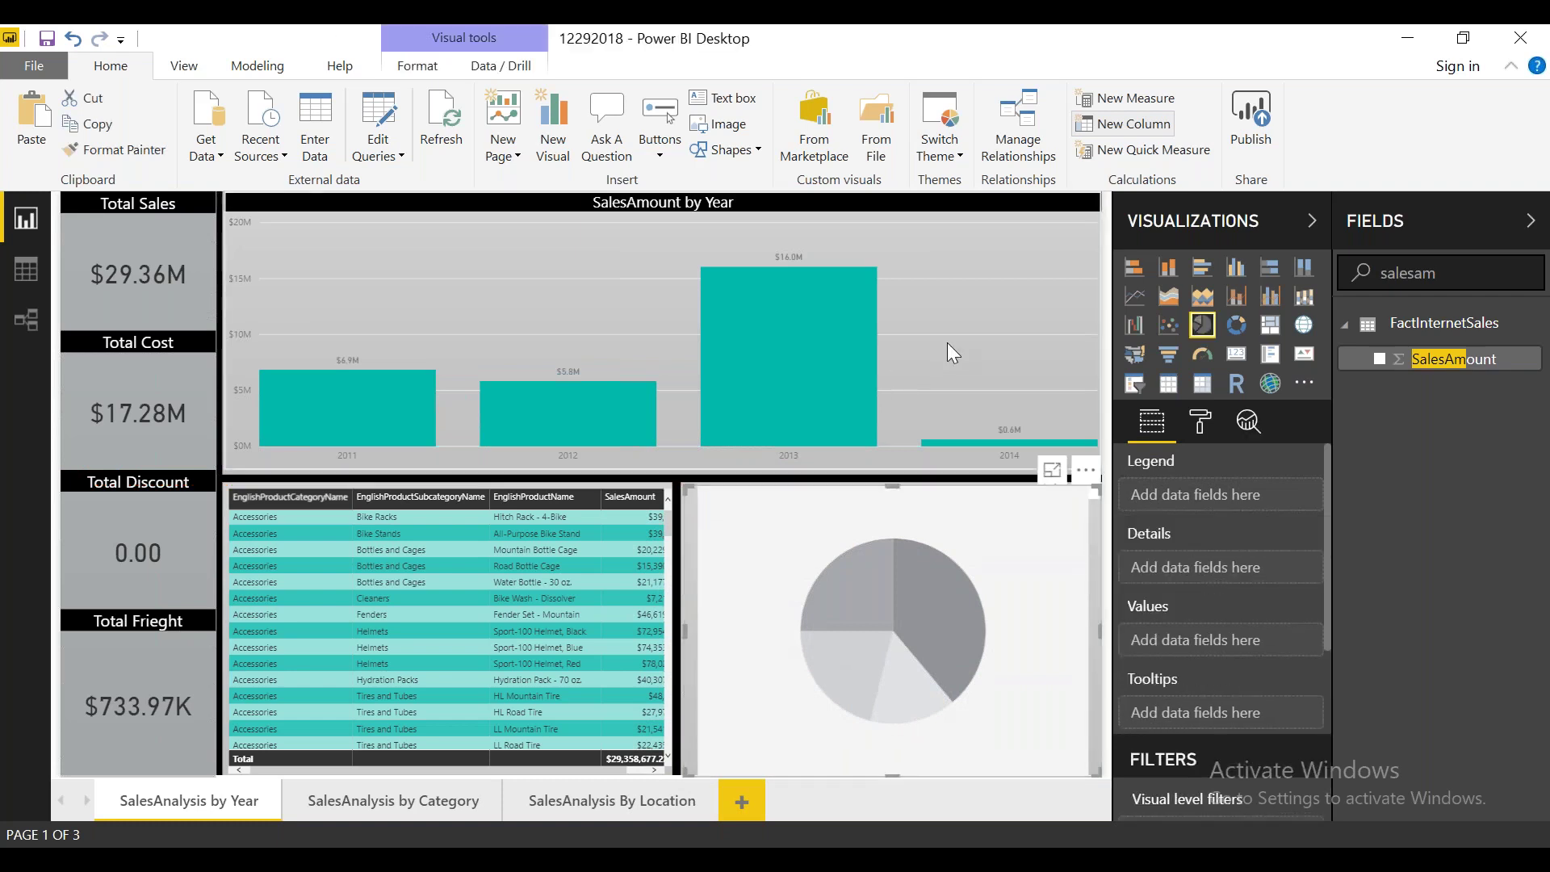
left_click(792, 597)
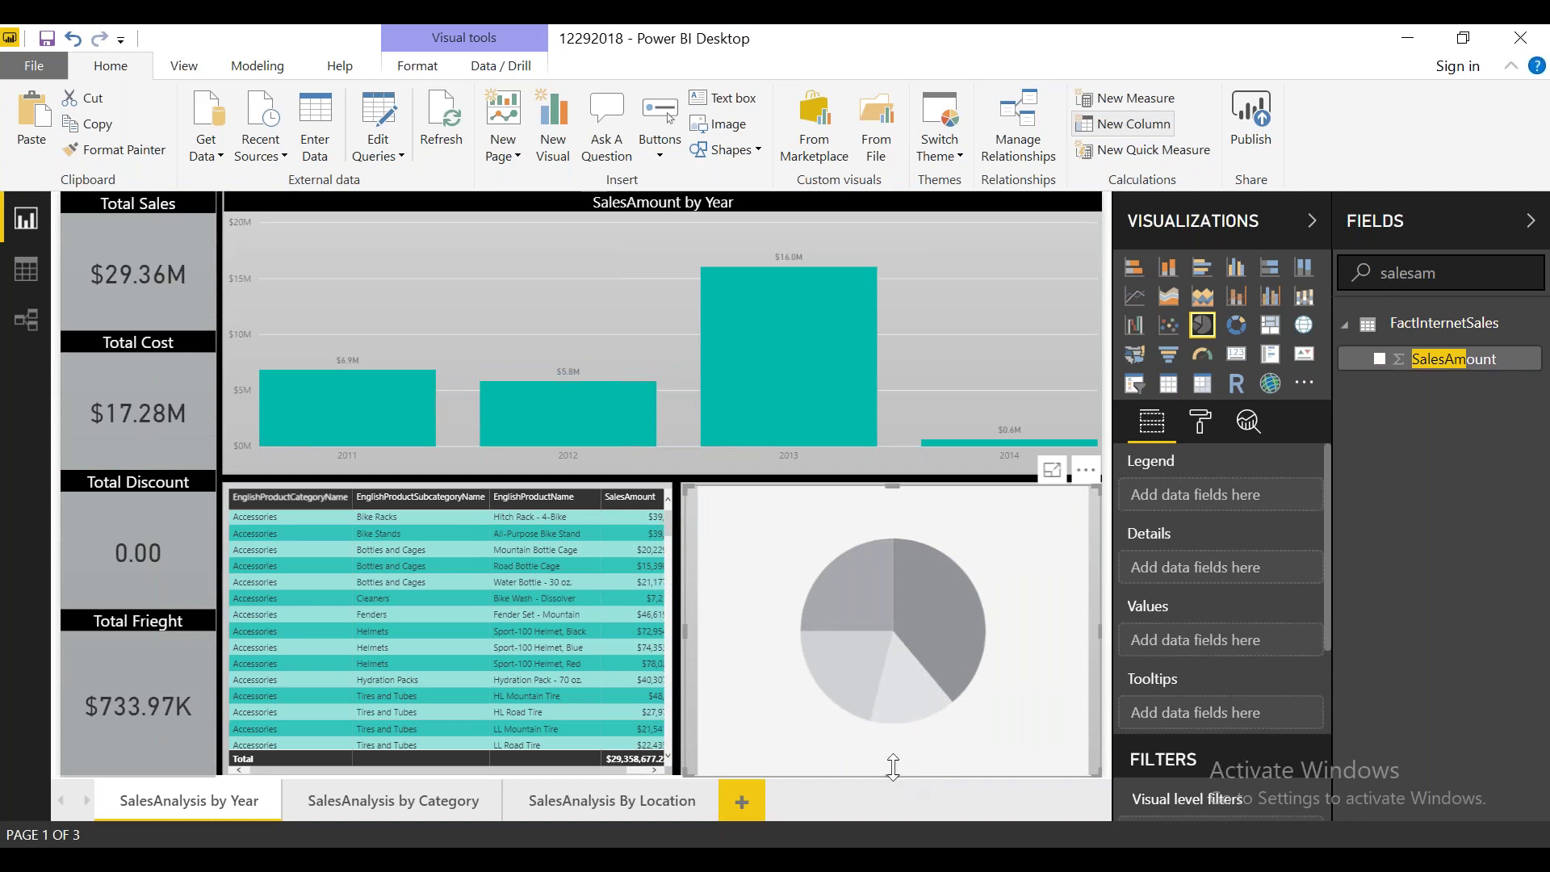
left_click_drag(893, 763, 892, 760)
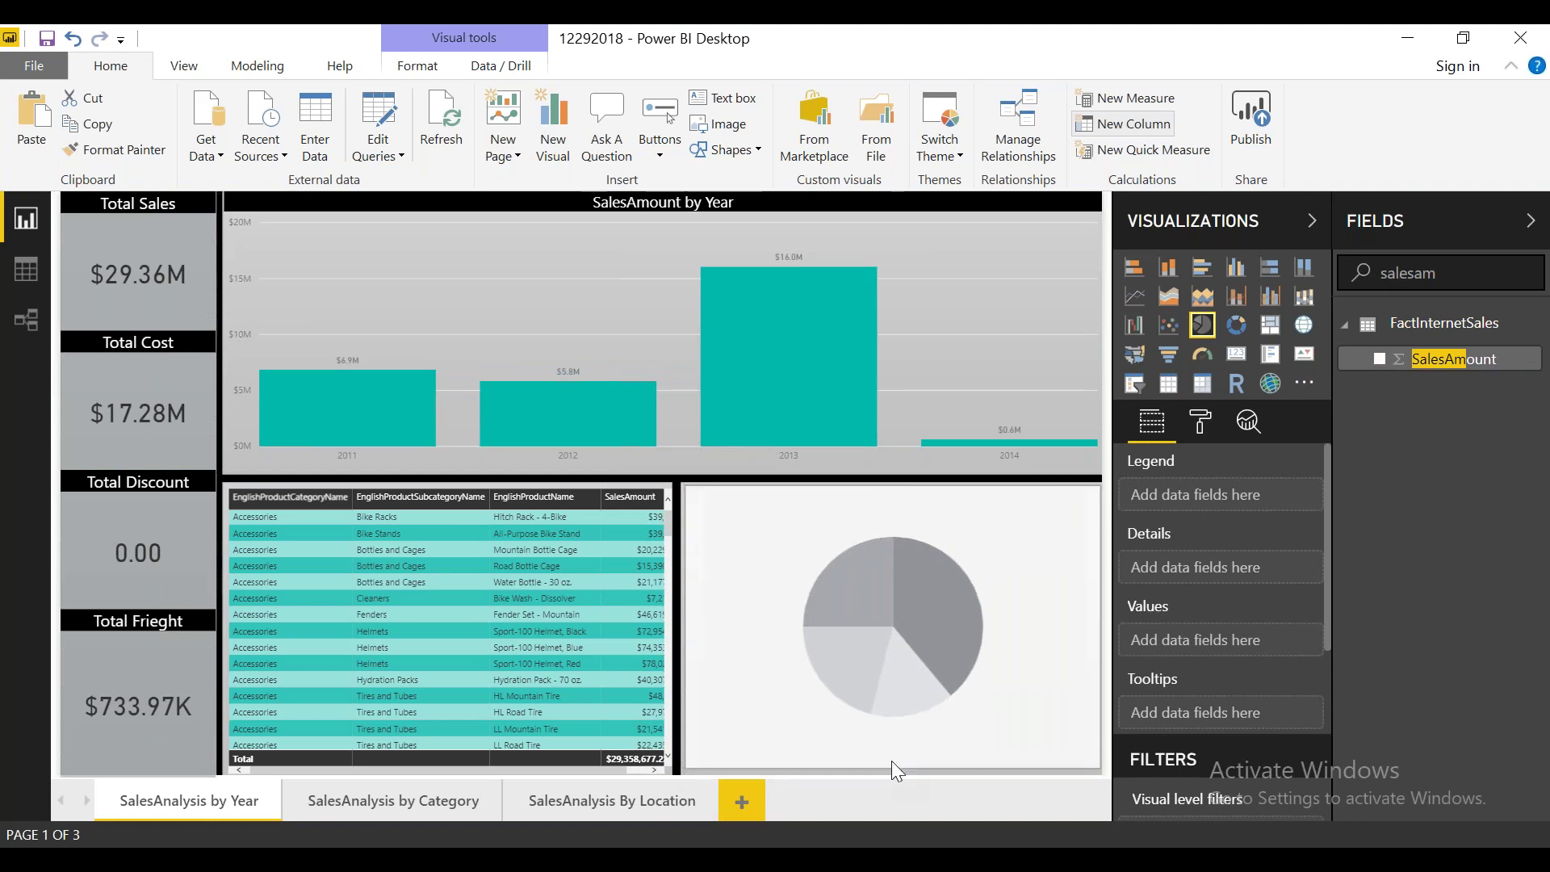
Step: Search the fields for monthname and add EnglishMonthName as the pie chart's legend
double_click(1476, 275)
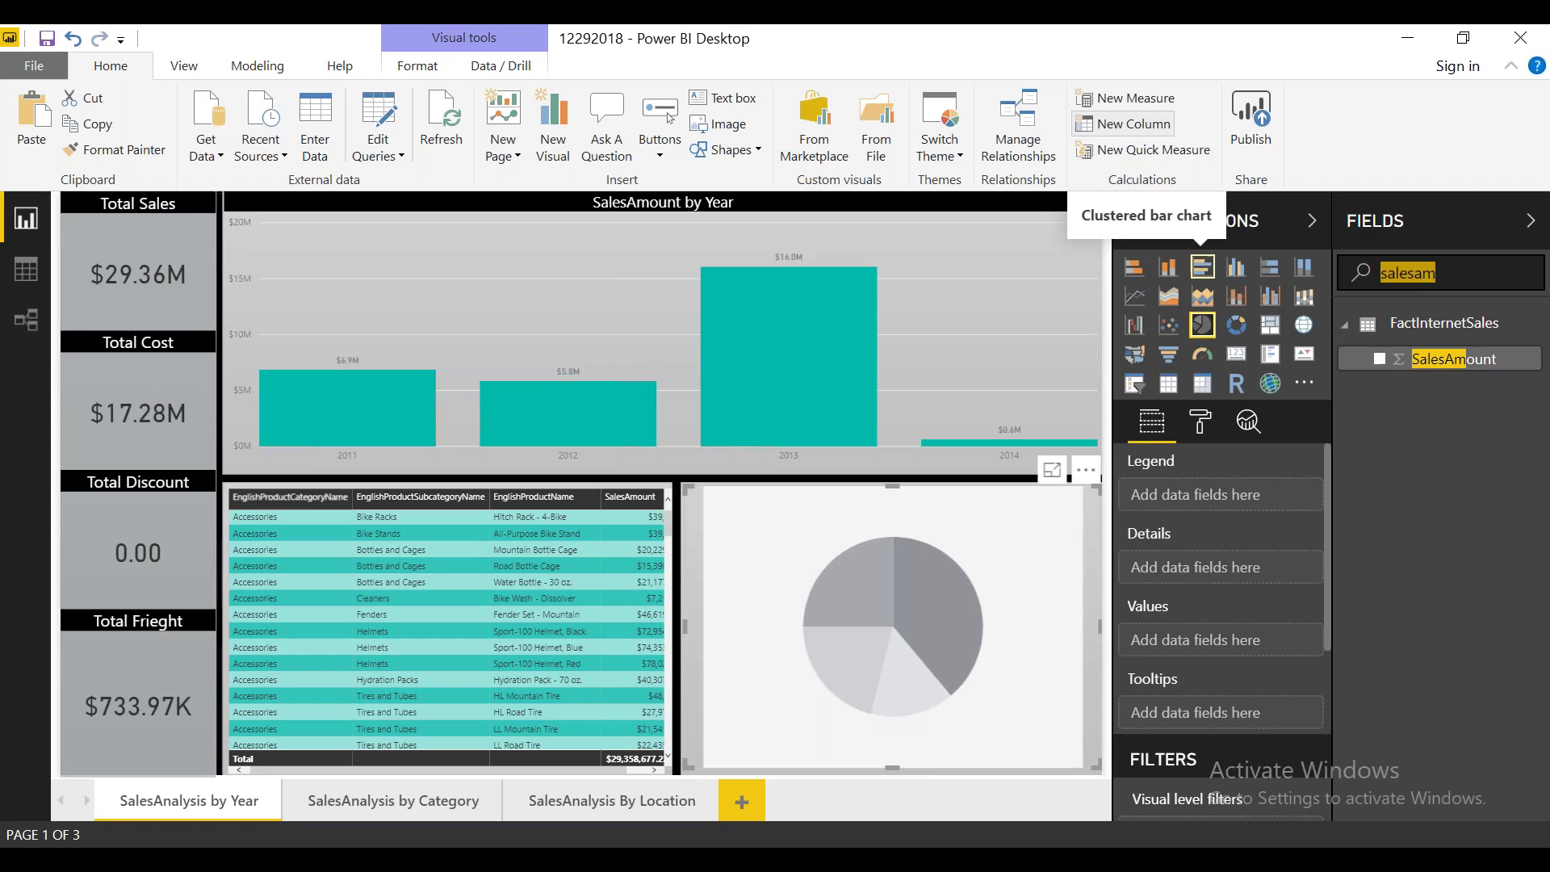
type("monthna")
type("na")
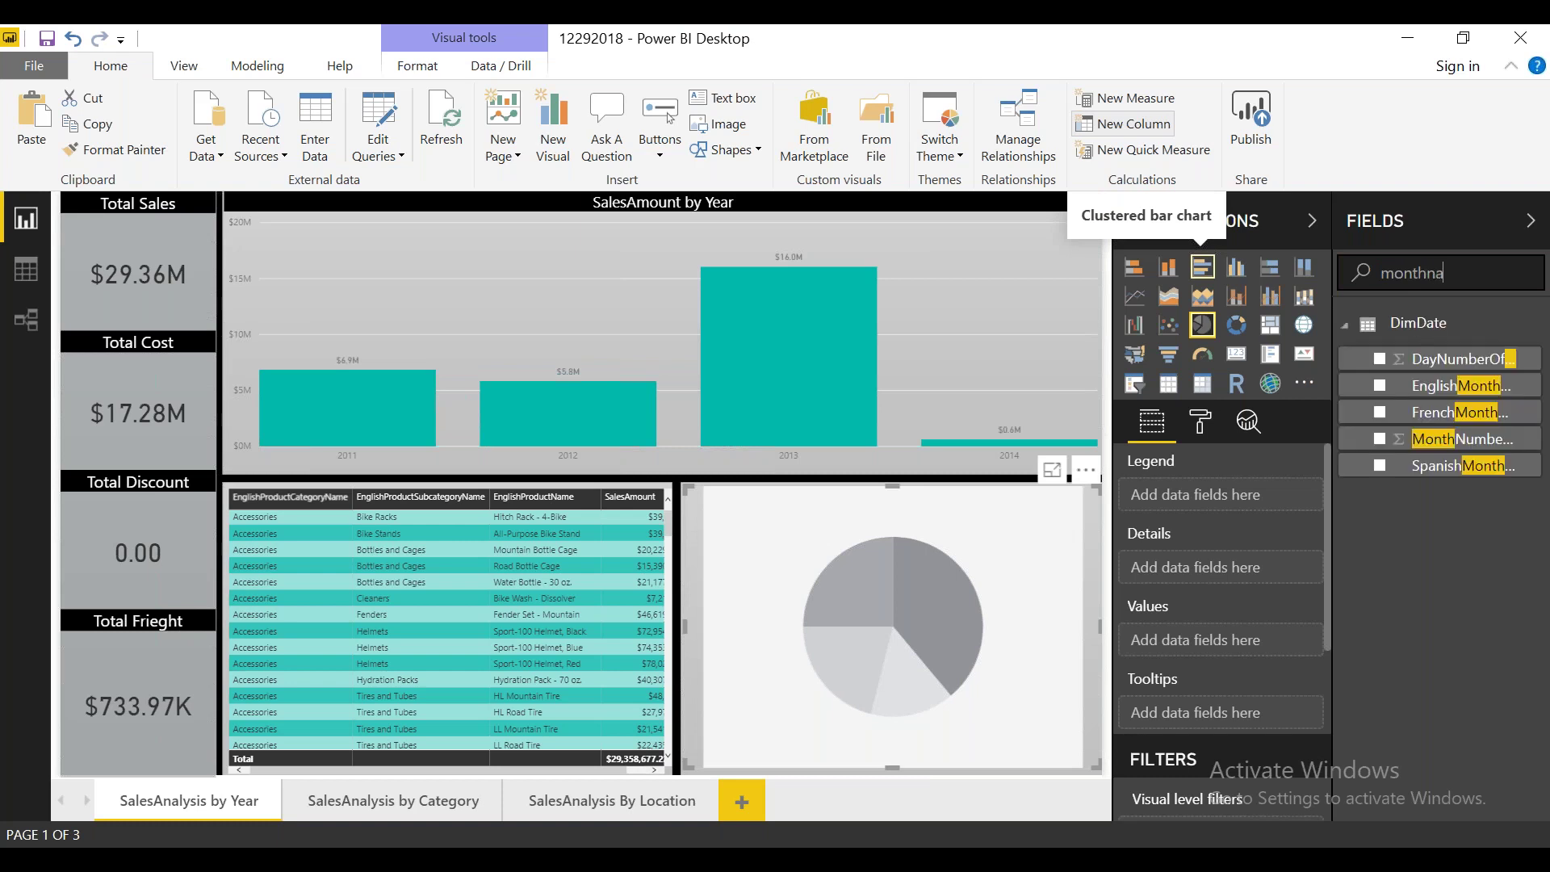
type("me")
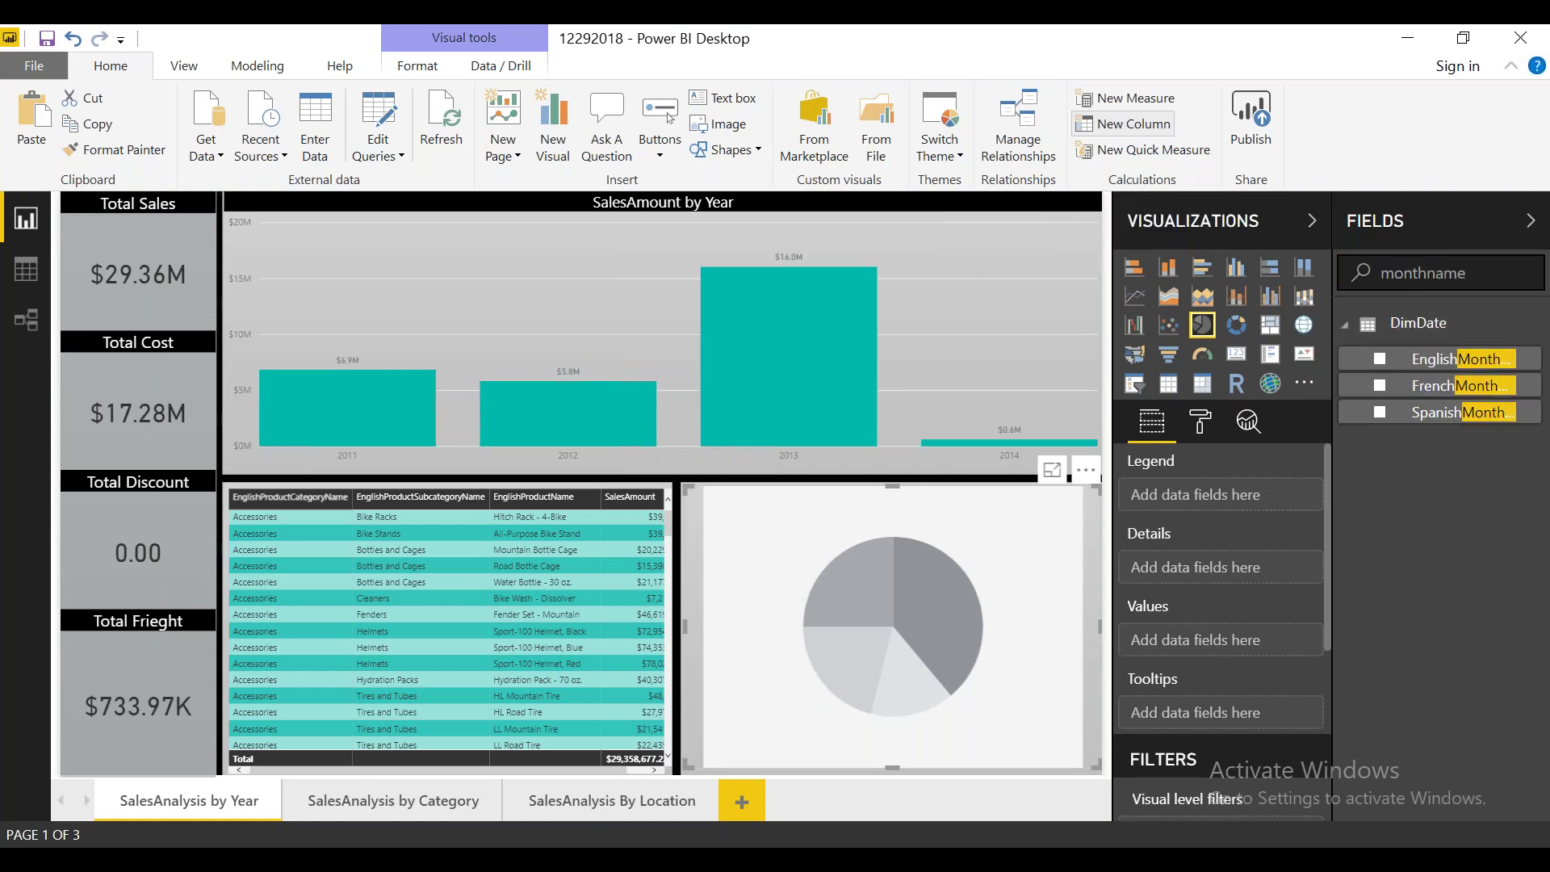
left_click_drag(1490, 368, 1275, 505)
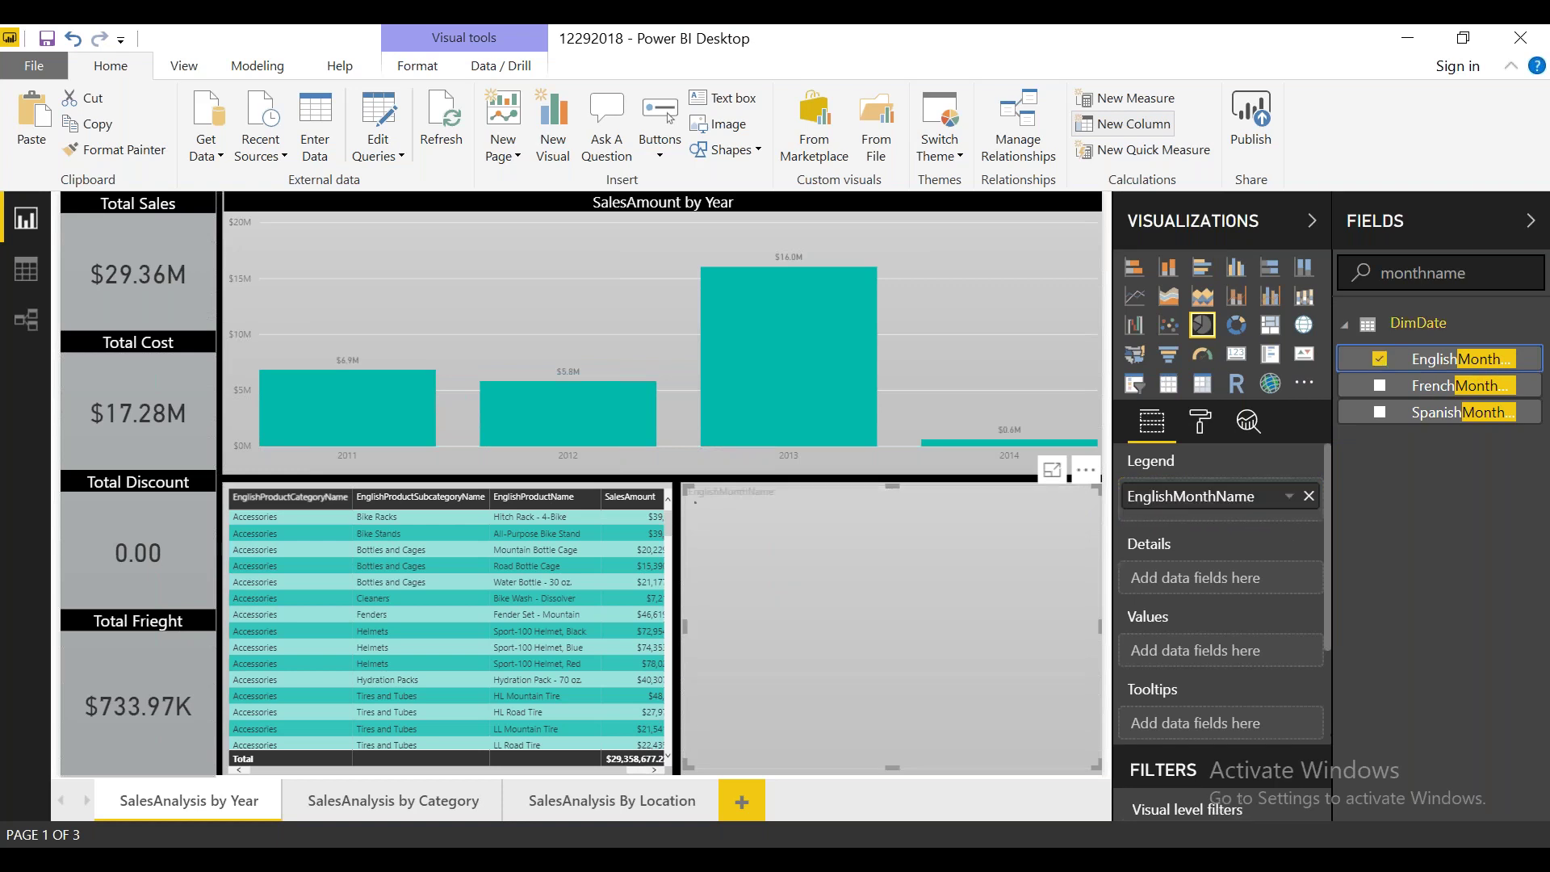
Step: Search the fields for salesa and add SalesAmount as the pie chart's values
left_click_drag(1471, 273, 1203, 269)
type("sa")
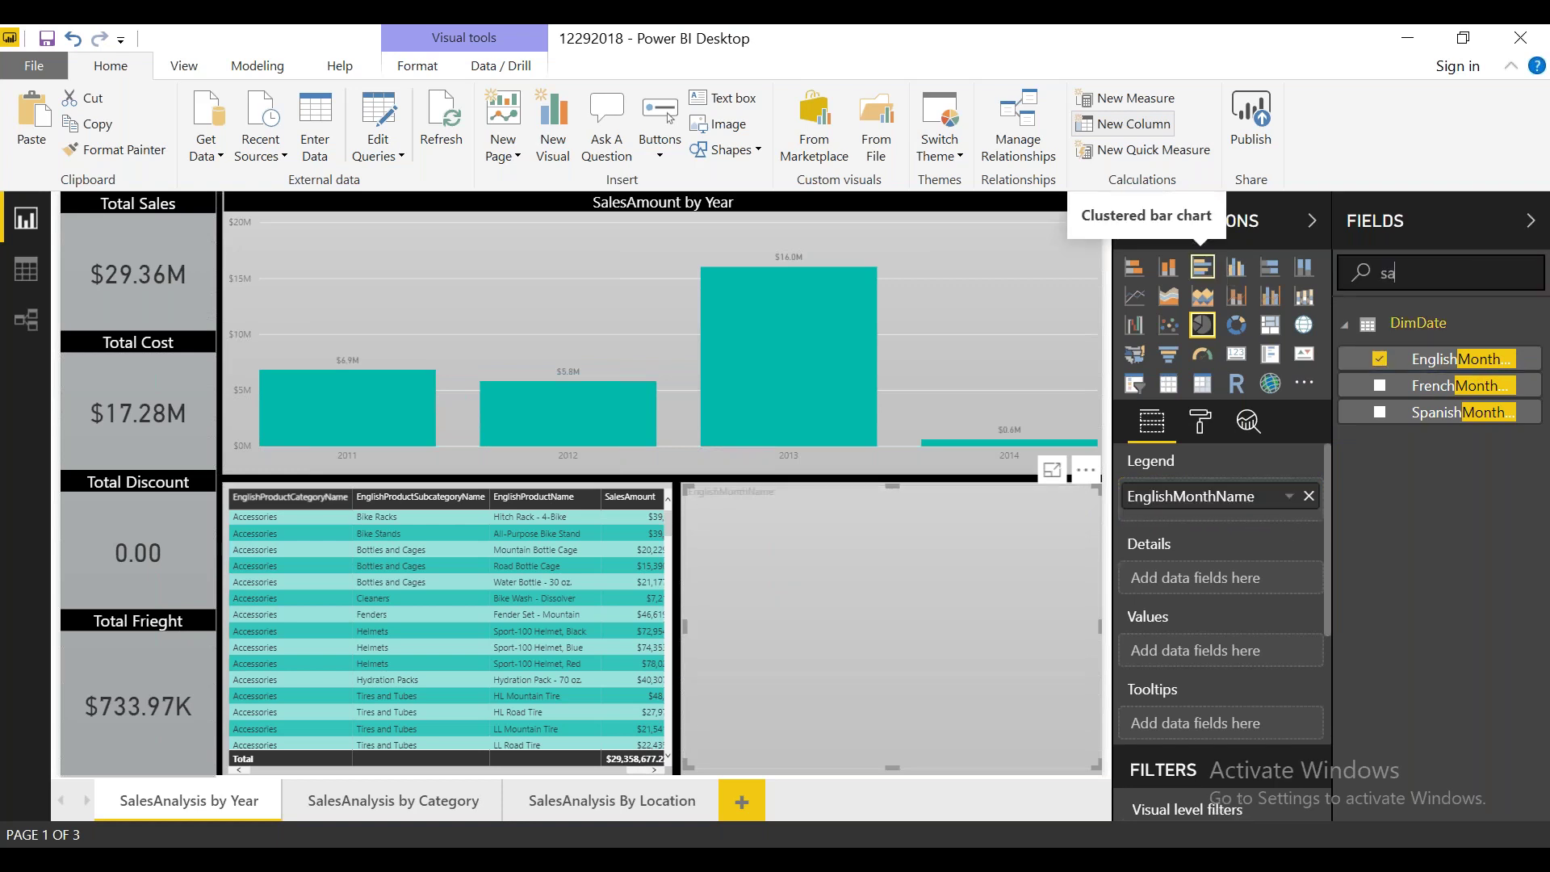
type("lesa")
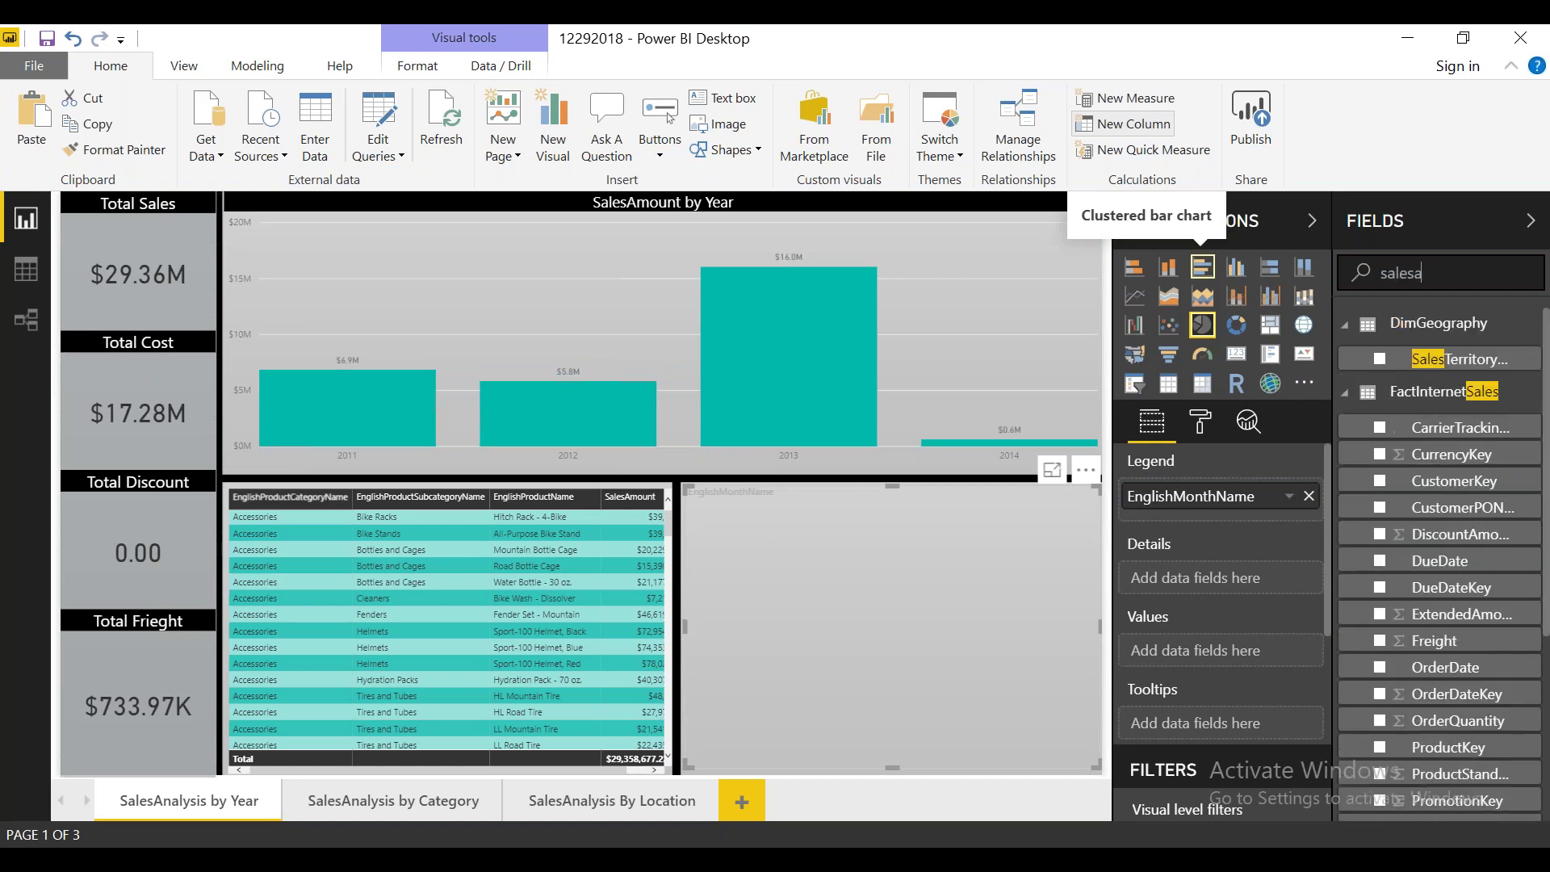
left_click_drag(1457, 359, 1248, 658)
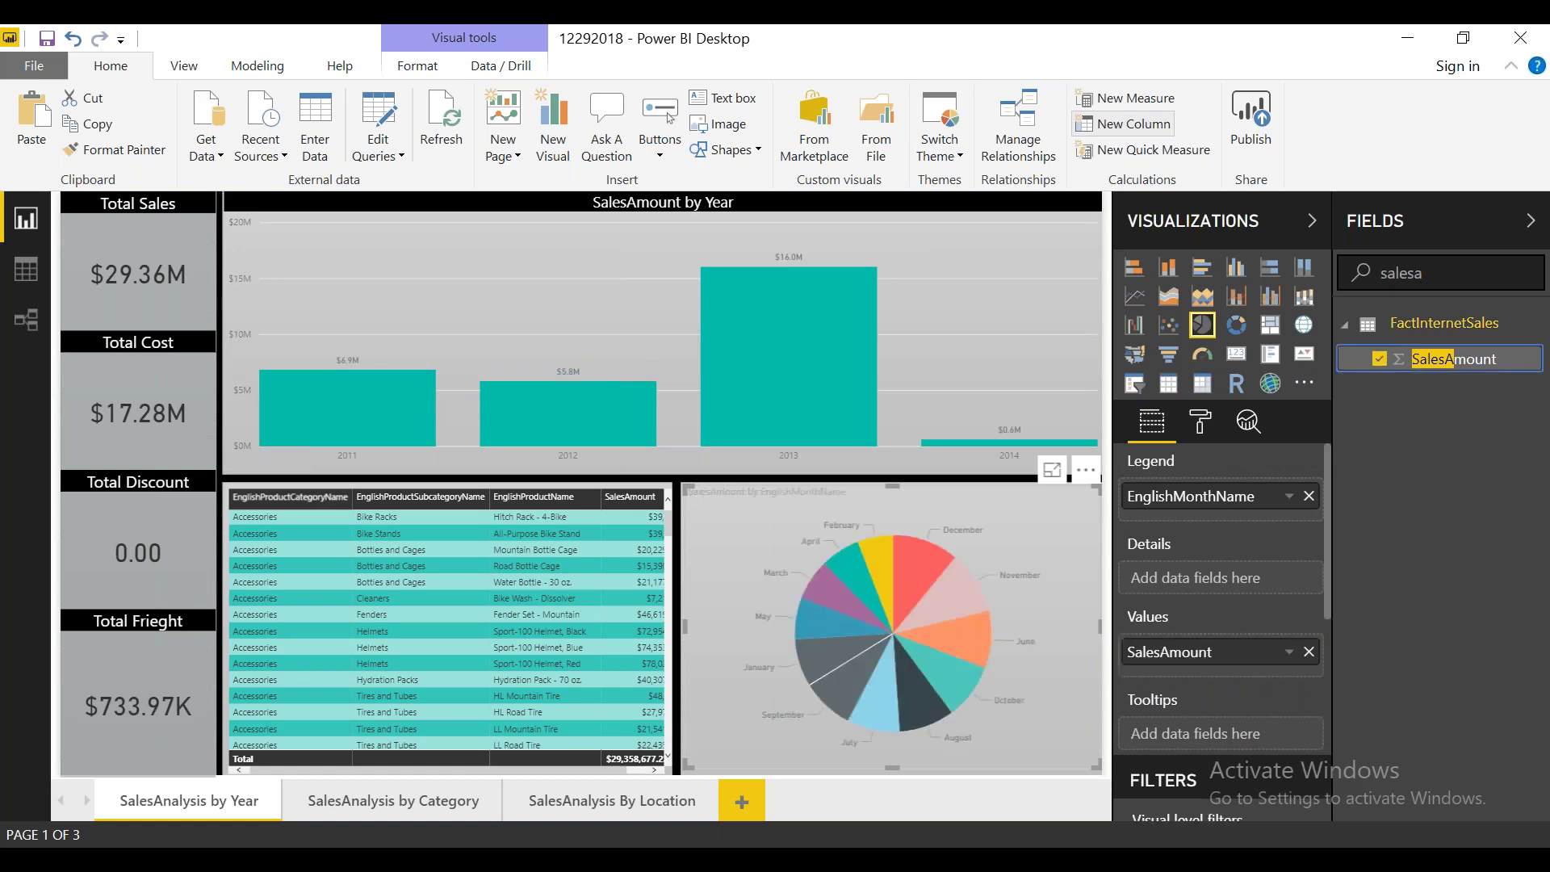
Step: Change the pie chart's title text to SalesAmount by MonthName
left_click(1196, 428)
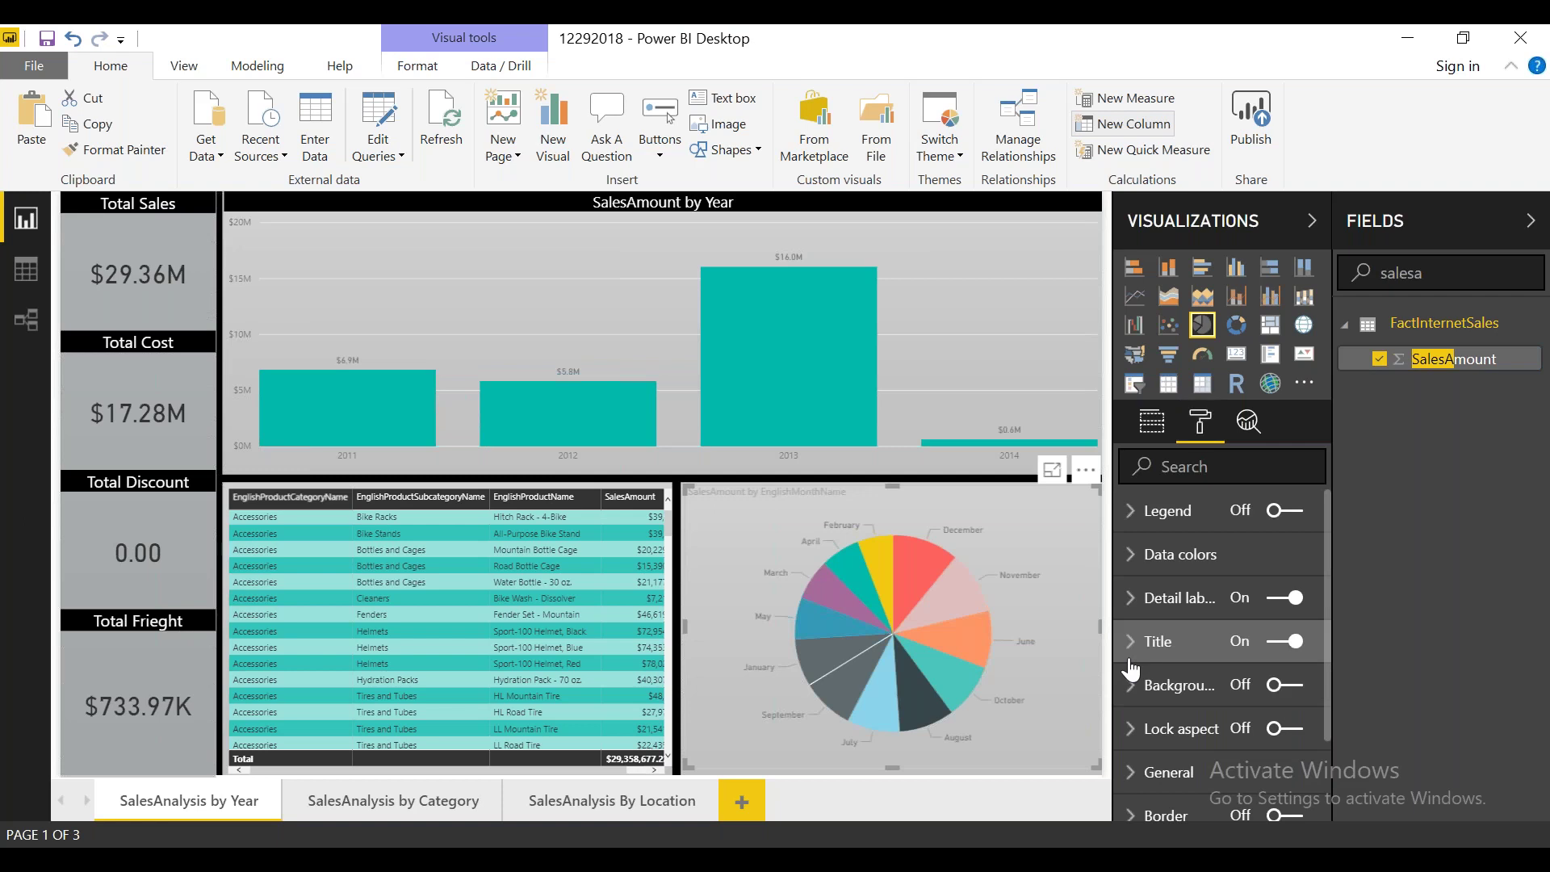
left_click(1187, 643)
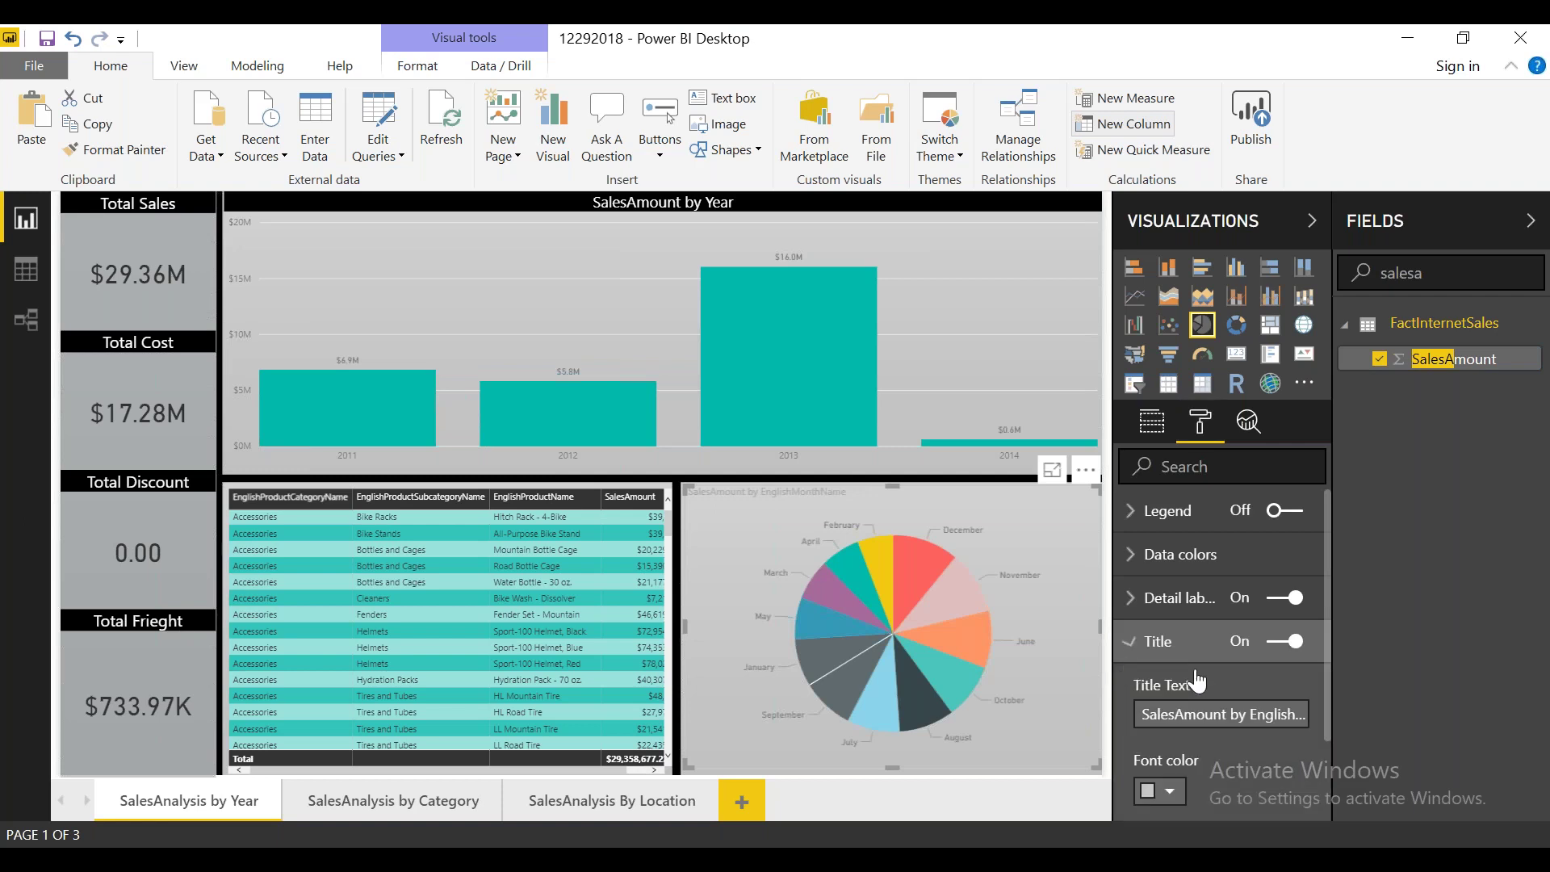
left_click(1255, 716)
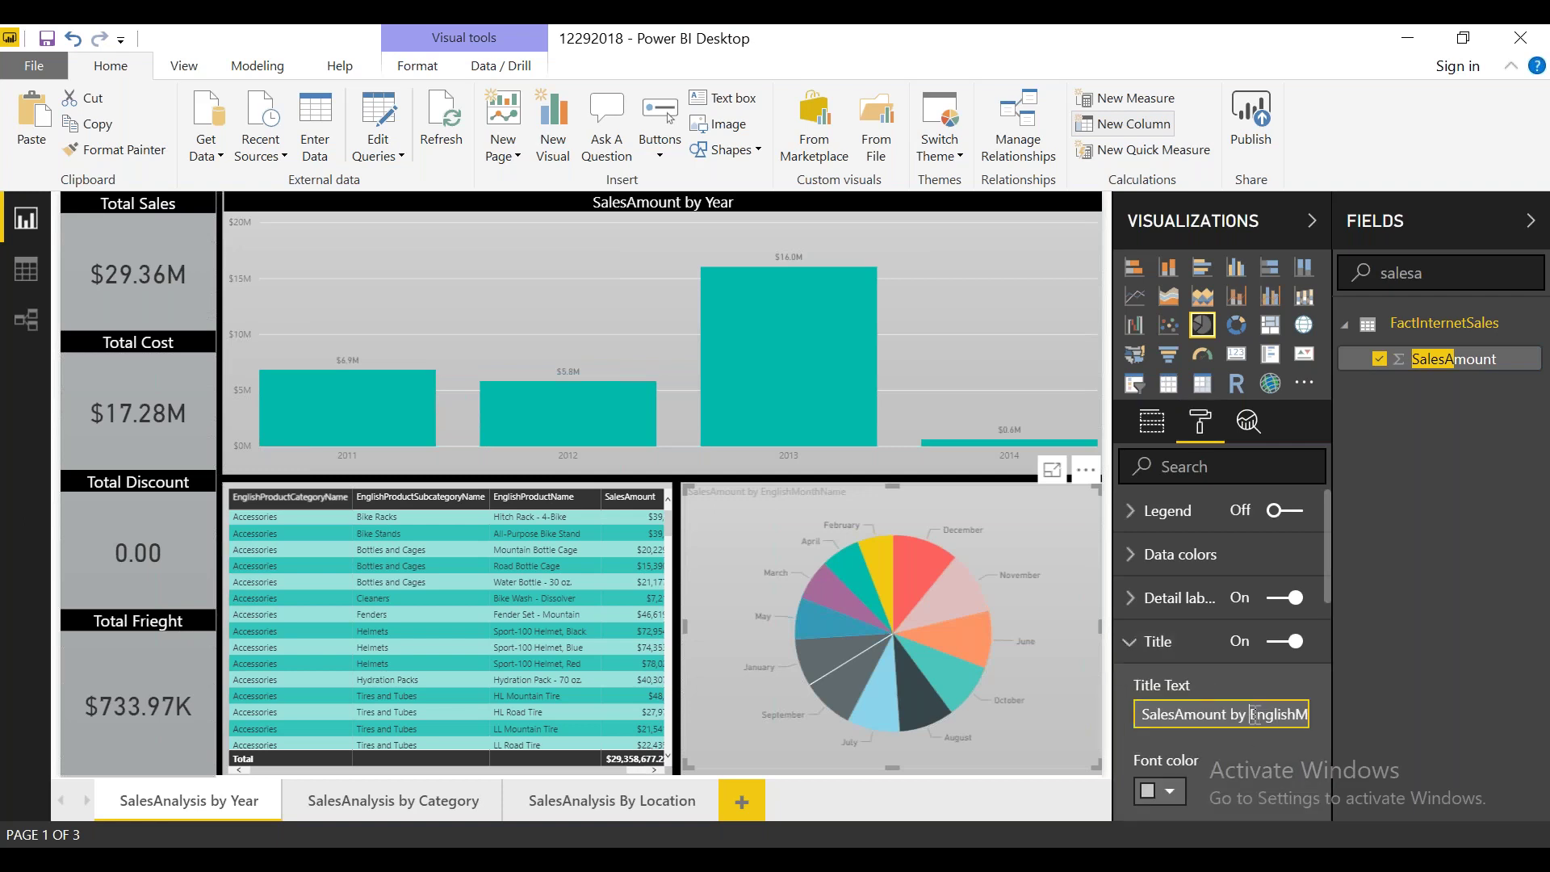
key("Delete")
key("Delete")
key("Delete")
key("Delete")
key("Delete")
key("Delete")
key("Delete")
Step: Give the pie chart's title a white font and a black background
left_click_drag(1327, 585, 1328, 660)
left_click(1163, 591)
left_click(1163, 593)
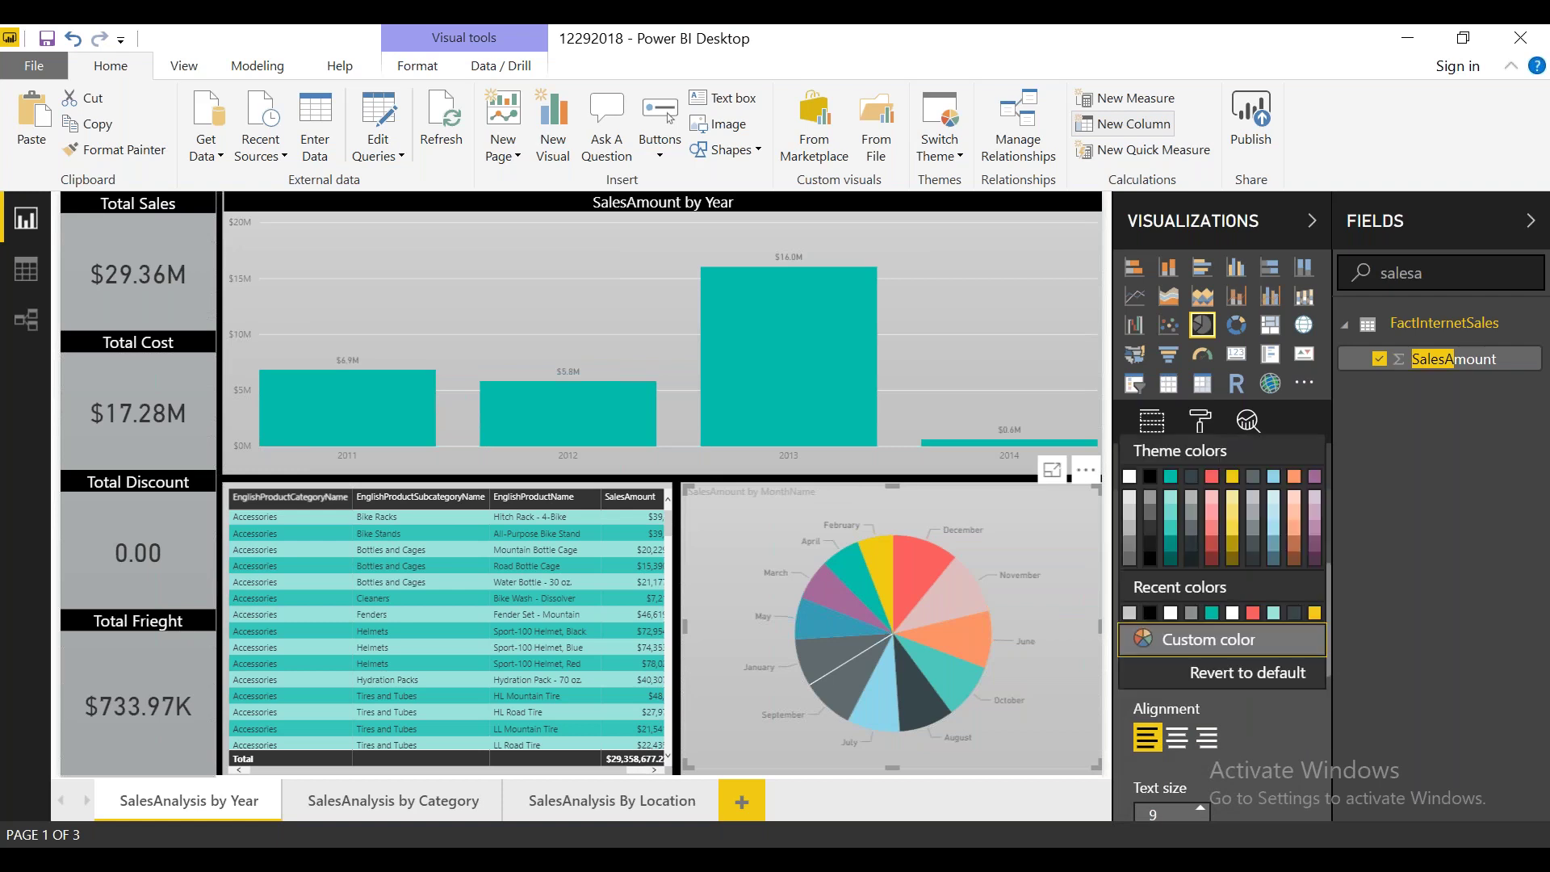
left_click(1129, 479)
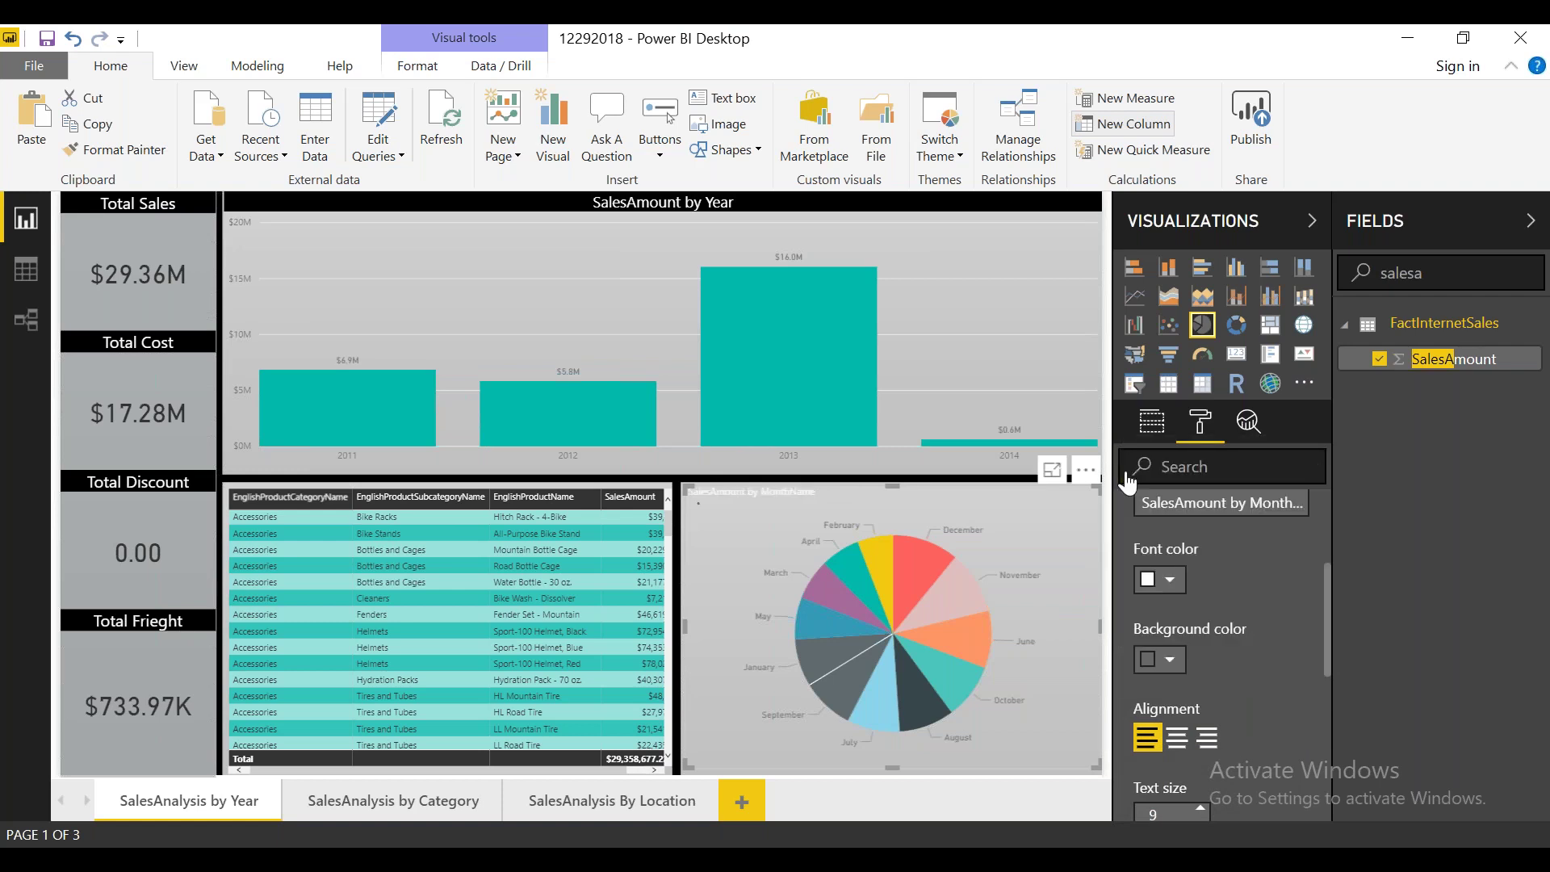
left_click(1170, 660)
left_click(1150, 410)
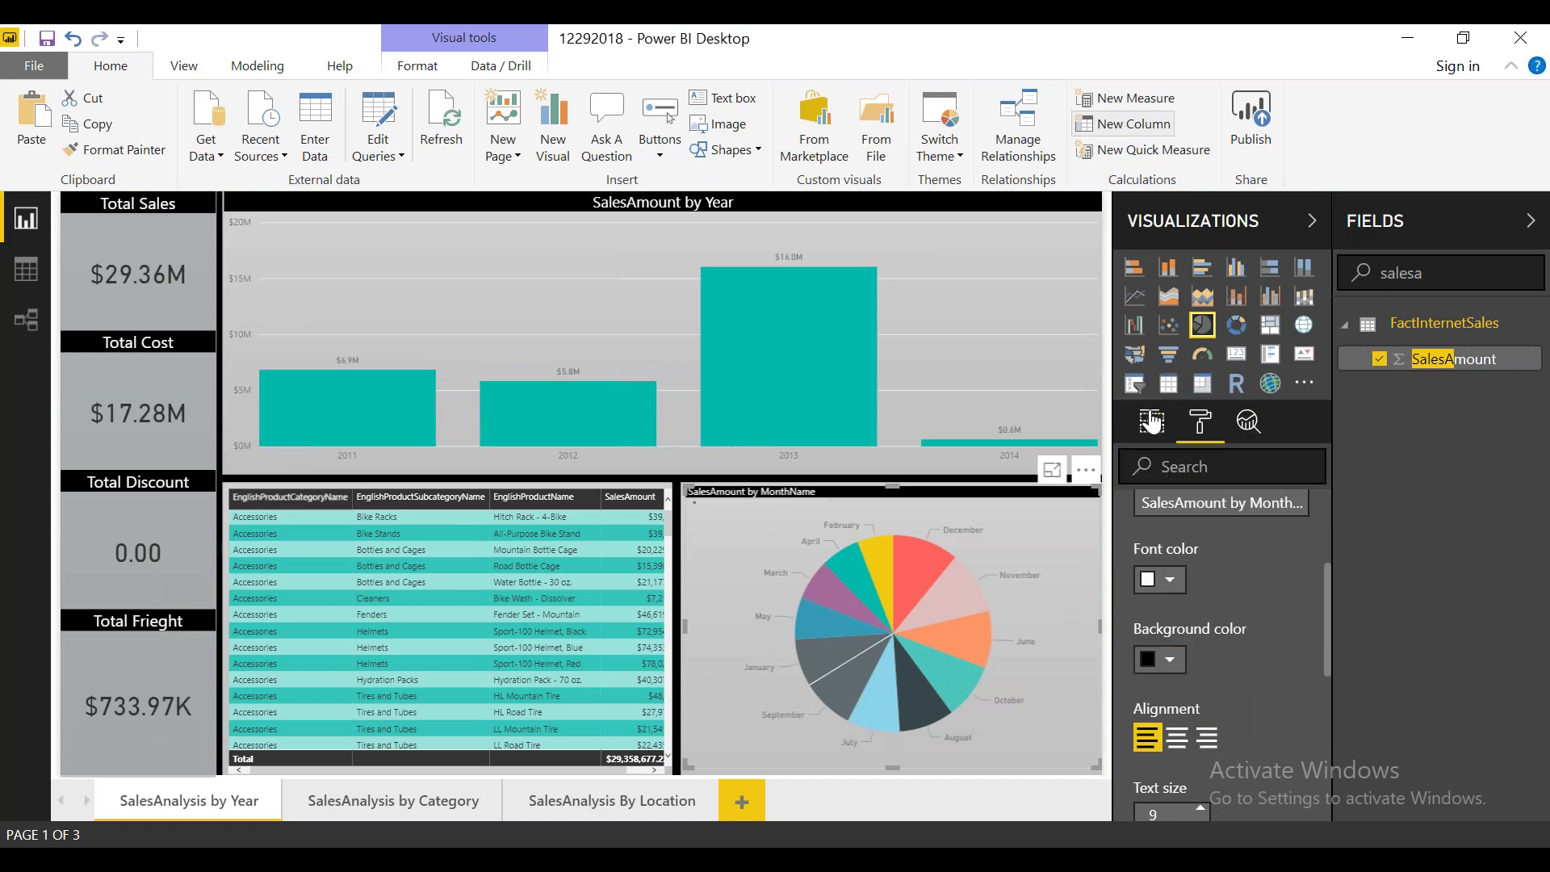
Step: Centre the pie chart's title and set its text size to 14
left_click(1178, 737)
left_click(1200, 810)
left_click(1201, 810)
left_click(1201, 810)
left_click(1201, 810)
left_click(1200, 810)
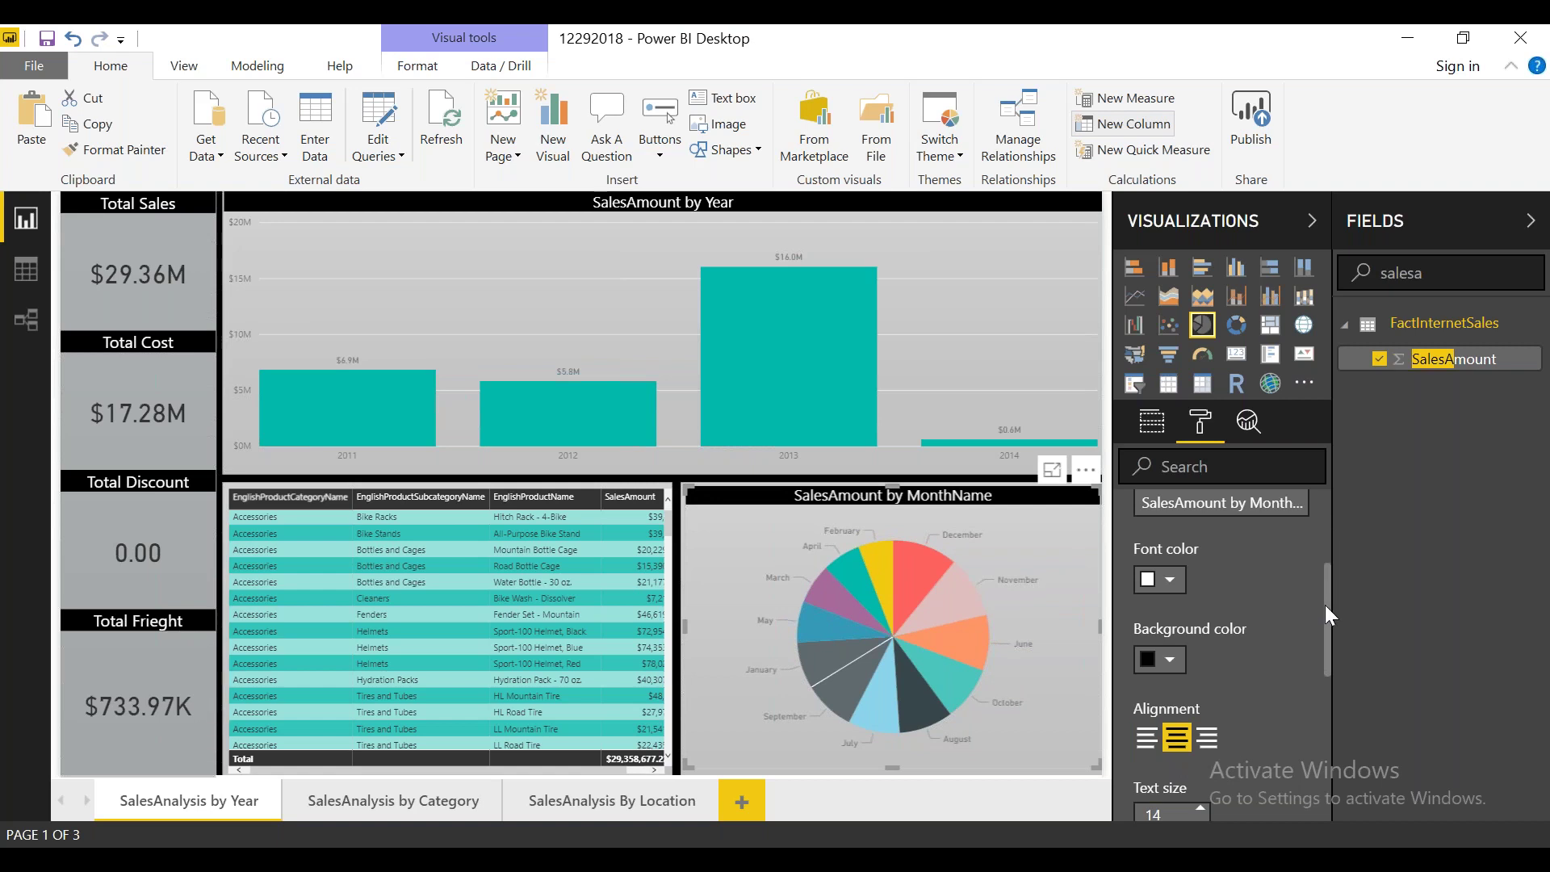
Step: Set the pie chart's detail label style to All detail labels
scroll(1326, 507, "up", 3)
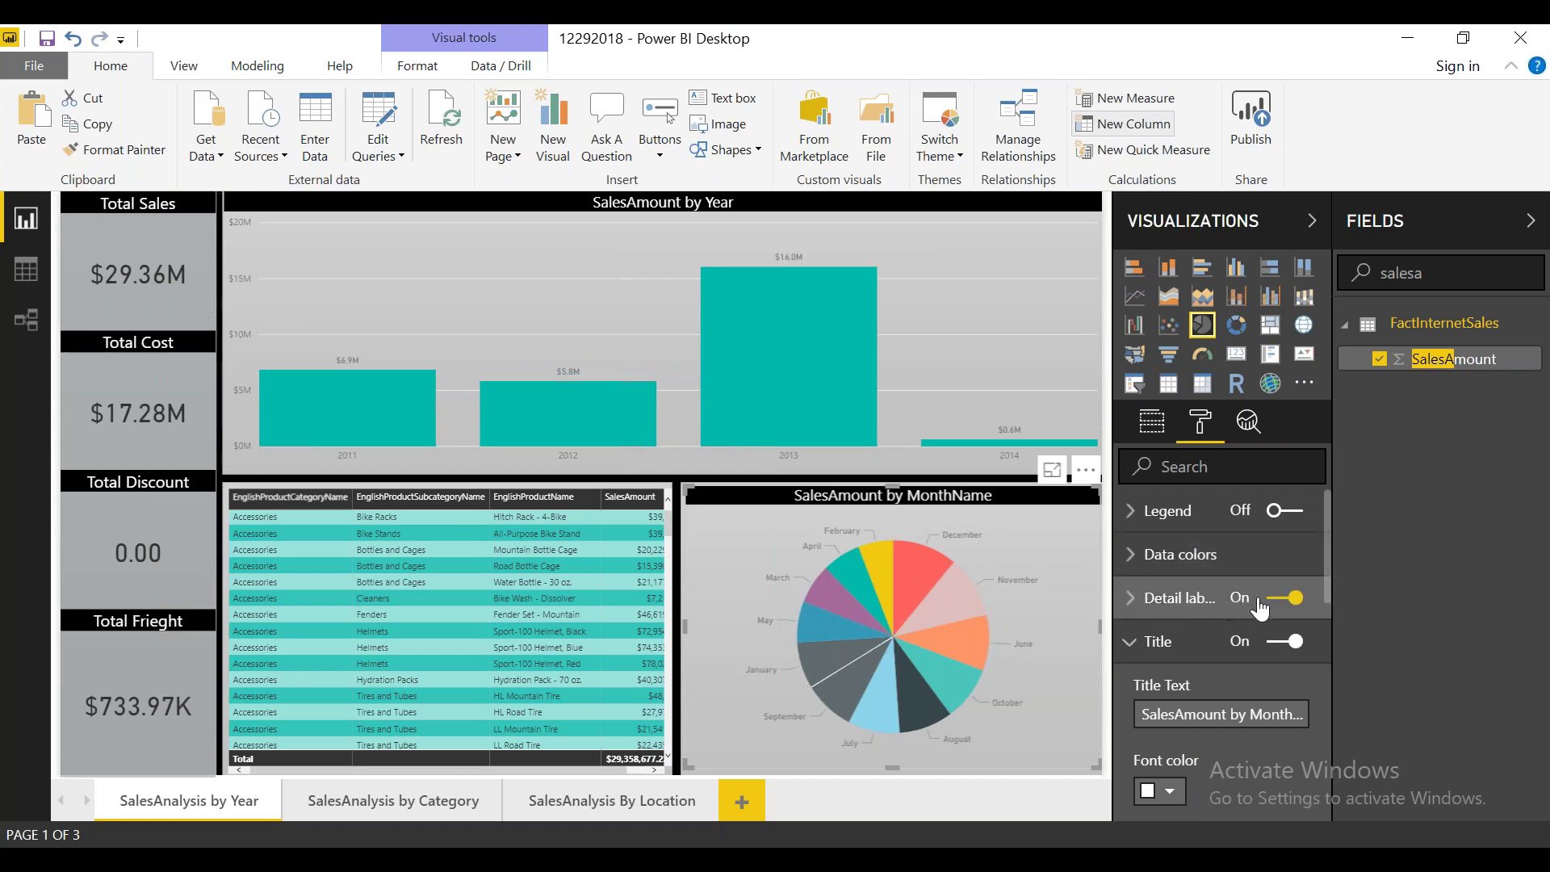
left_click(1145, 612)
left_click(1215, 677)
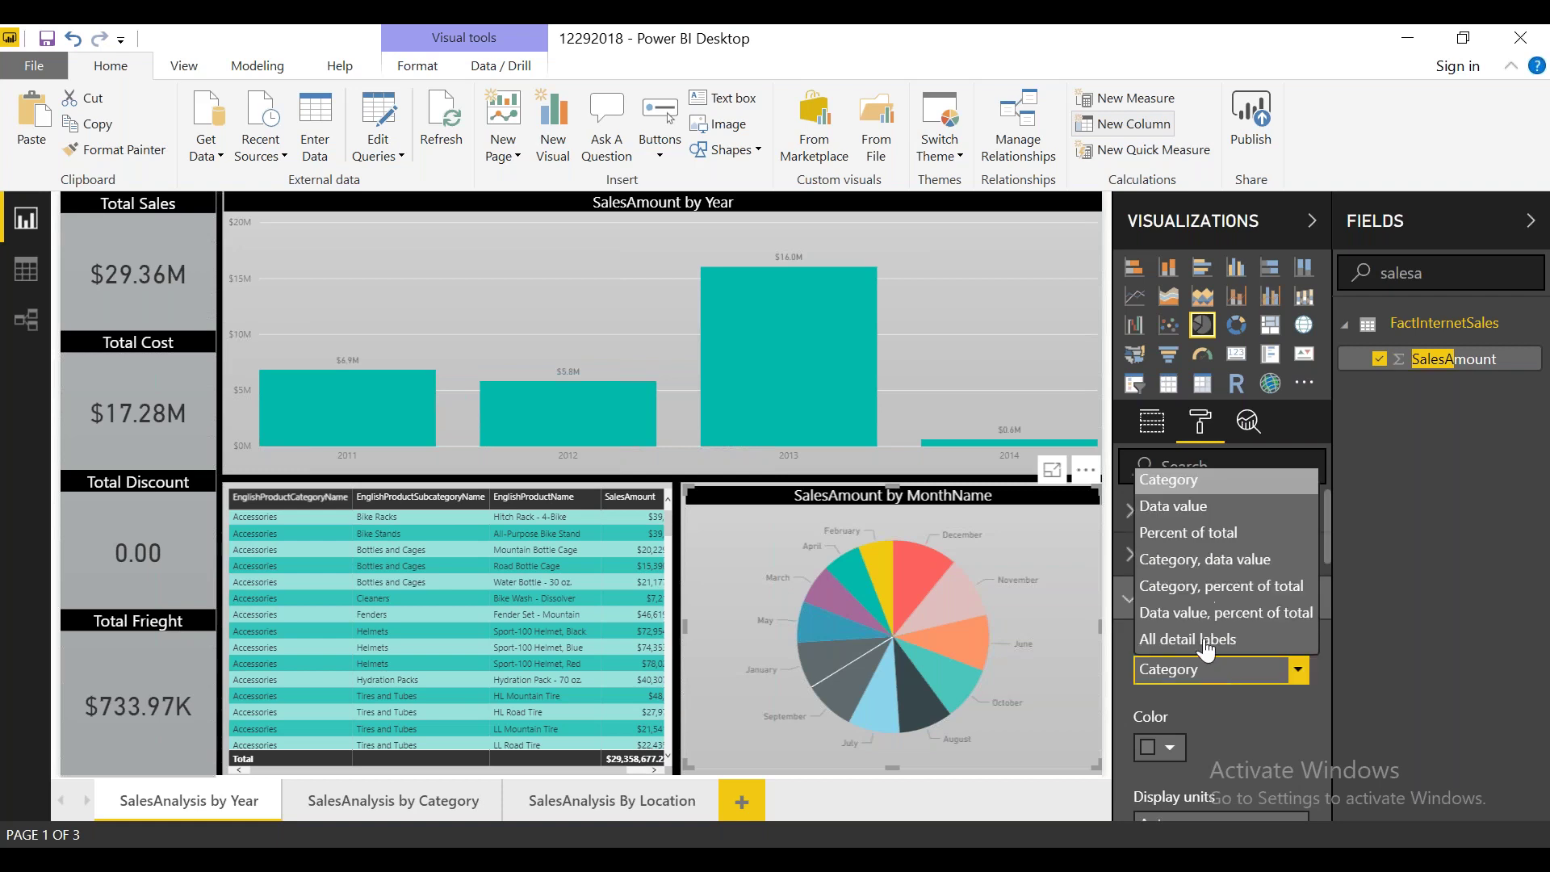
left_click(1205, 643)
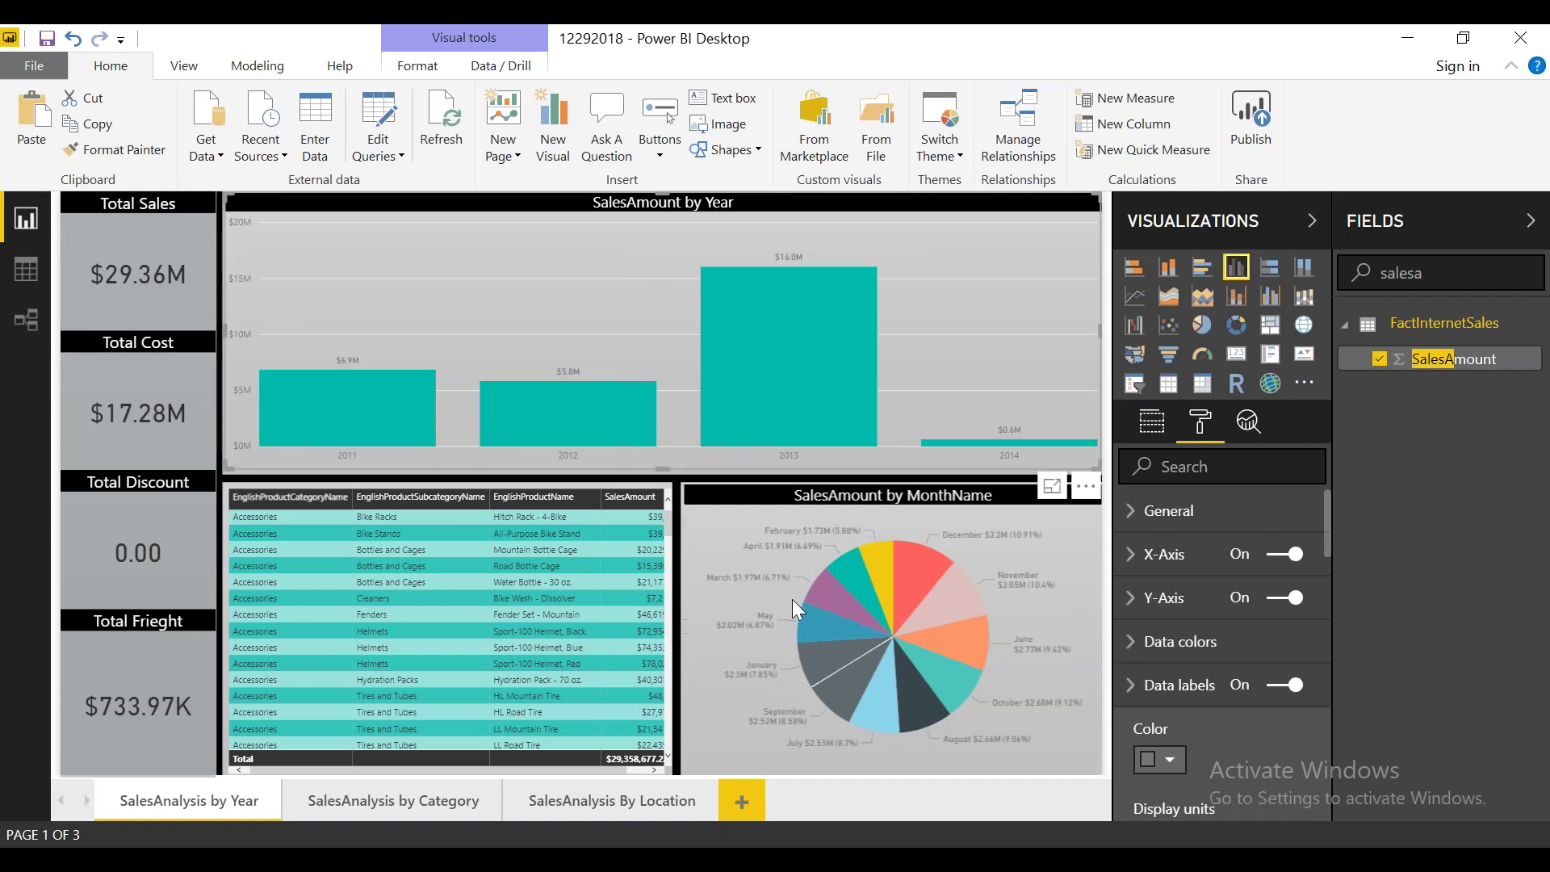
Step: Select the pie chart and fine-tune its top edge against the horizontal divider line
left_click(732, 530)
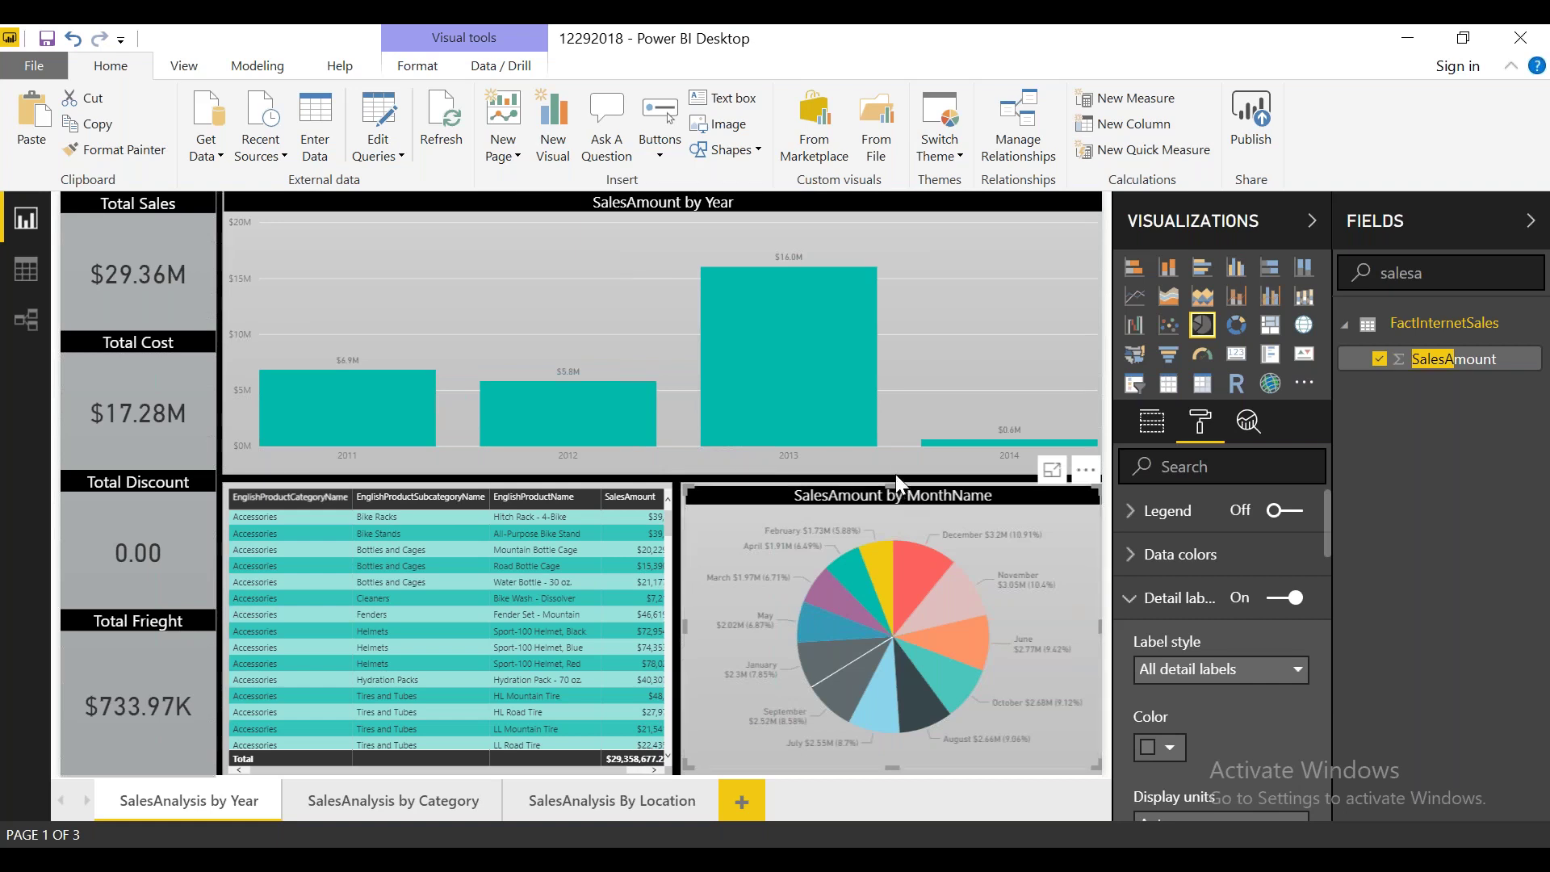
left_click_drag(895, 474, 893, 481)
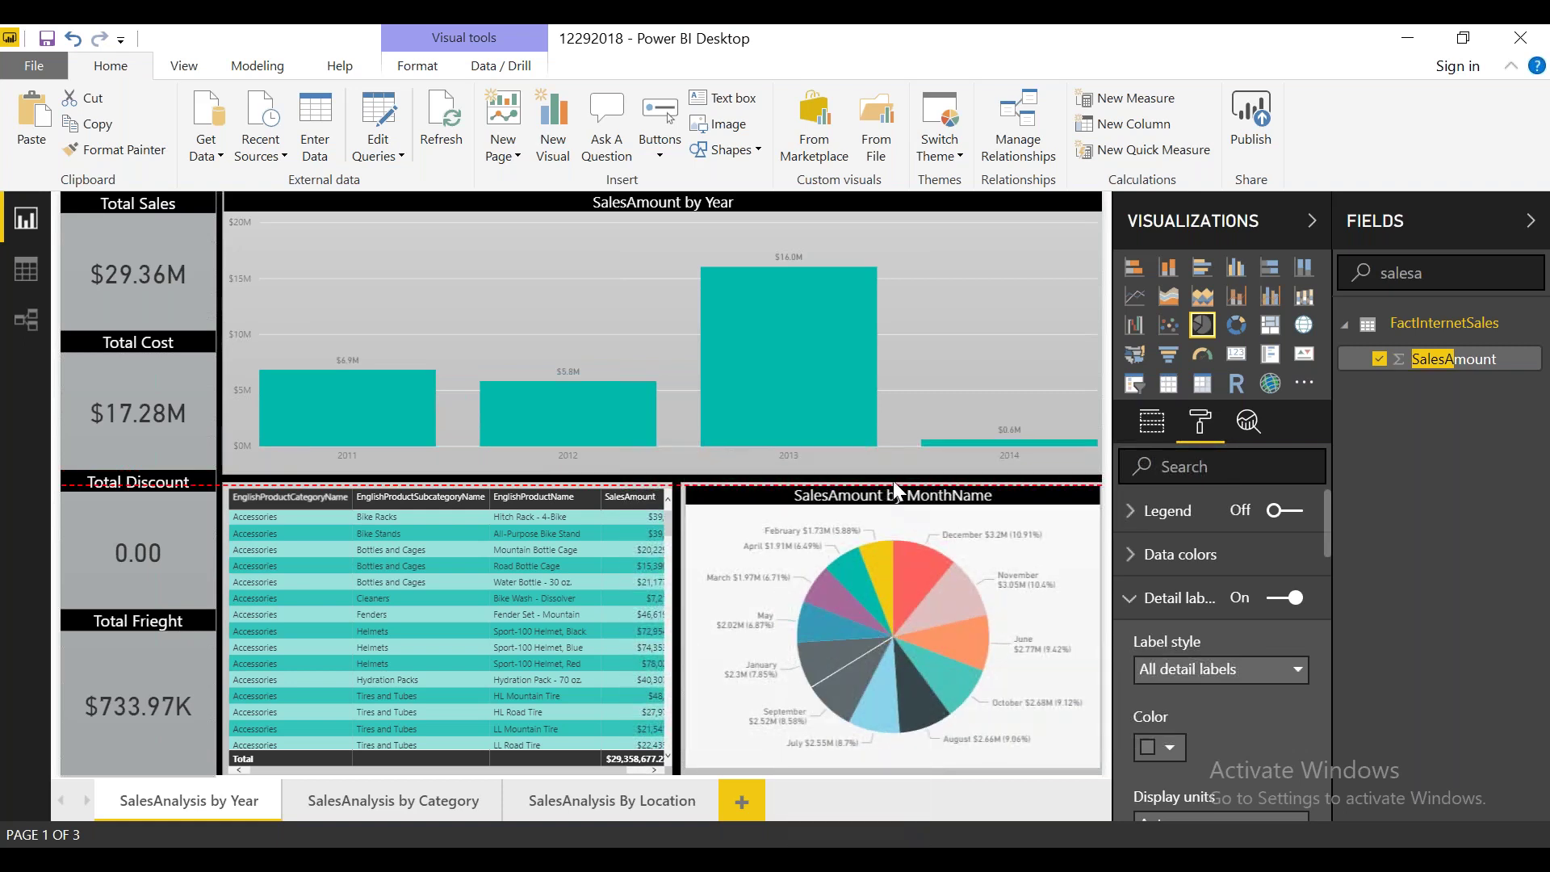
left_click(893, 481)
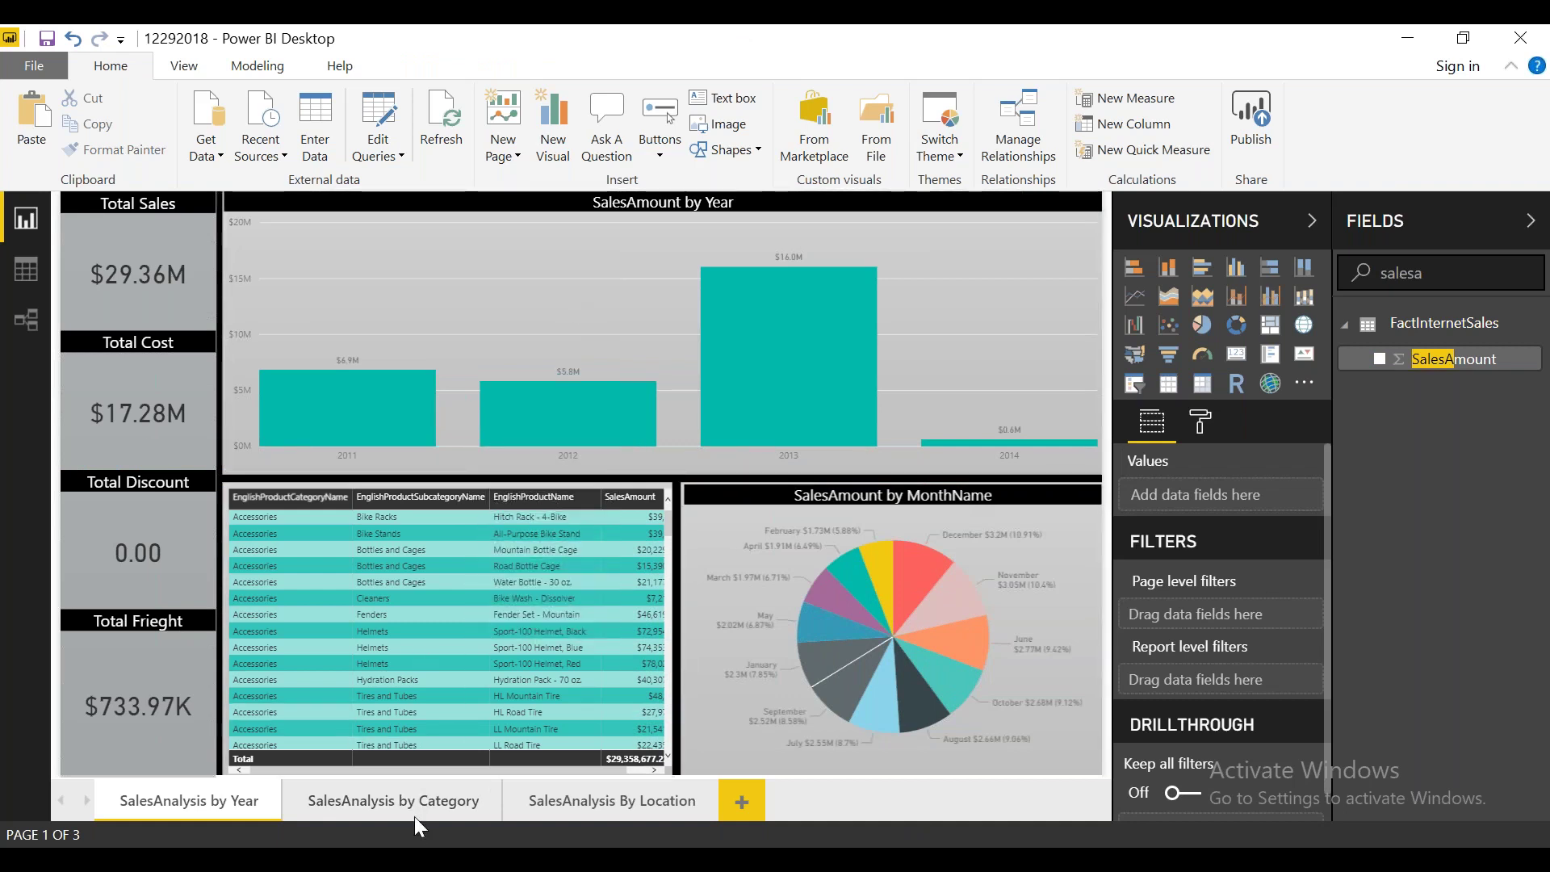
Step: Check the SalesAnalysis by Category page and the PowerPoint background slide, returning to the SalesAnalysis by Year page in Power BI
left_click(384, 810)
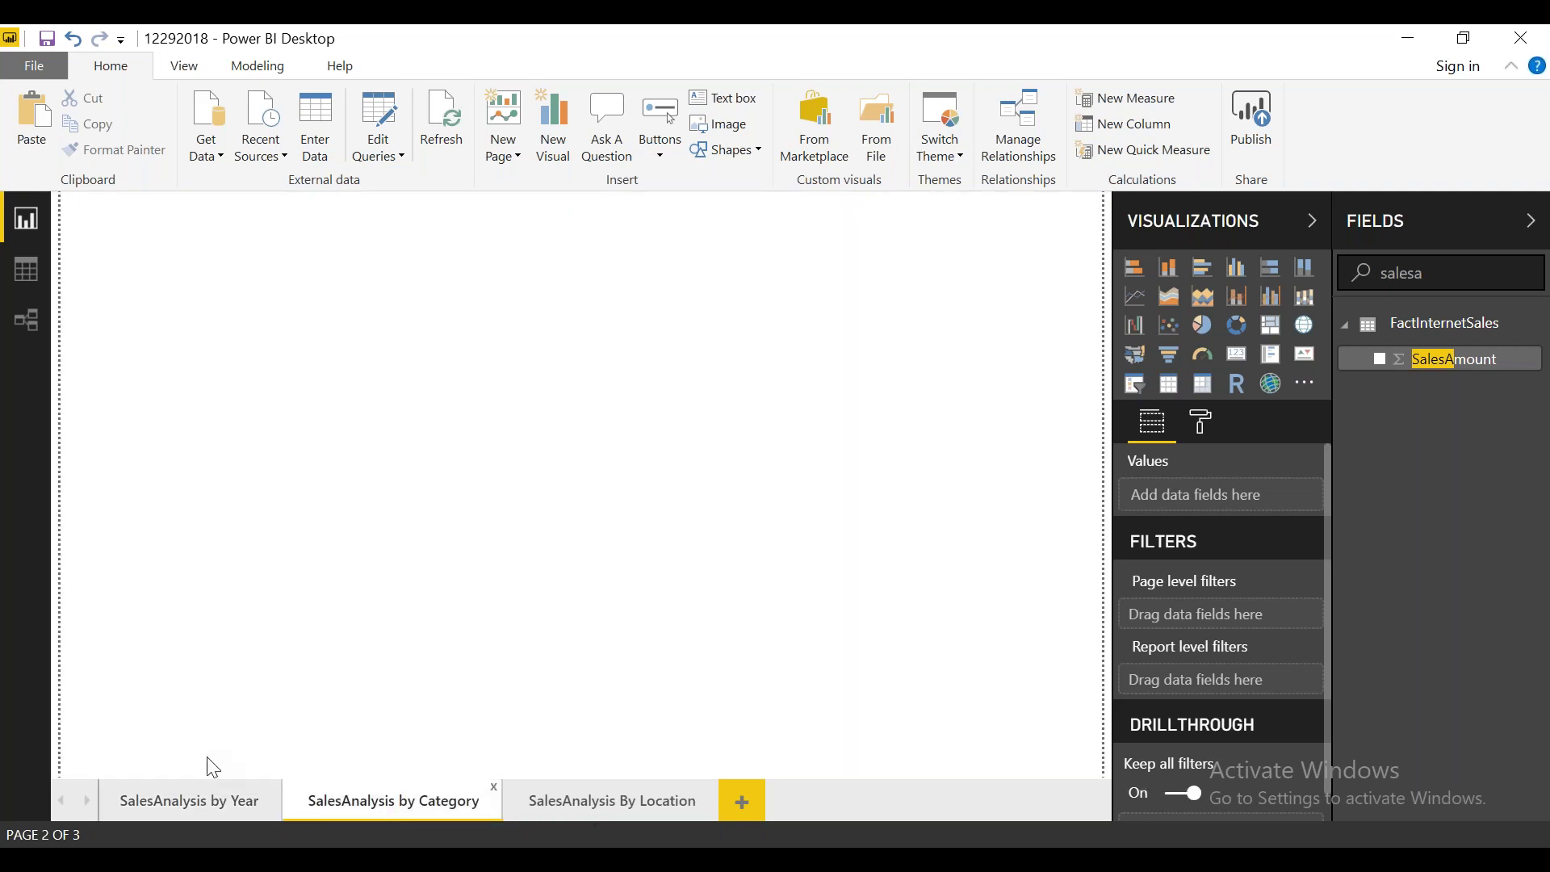
left_click(224, 796)
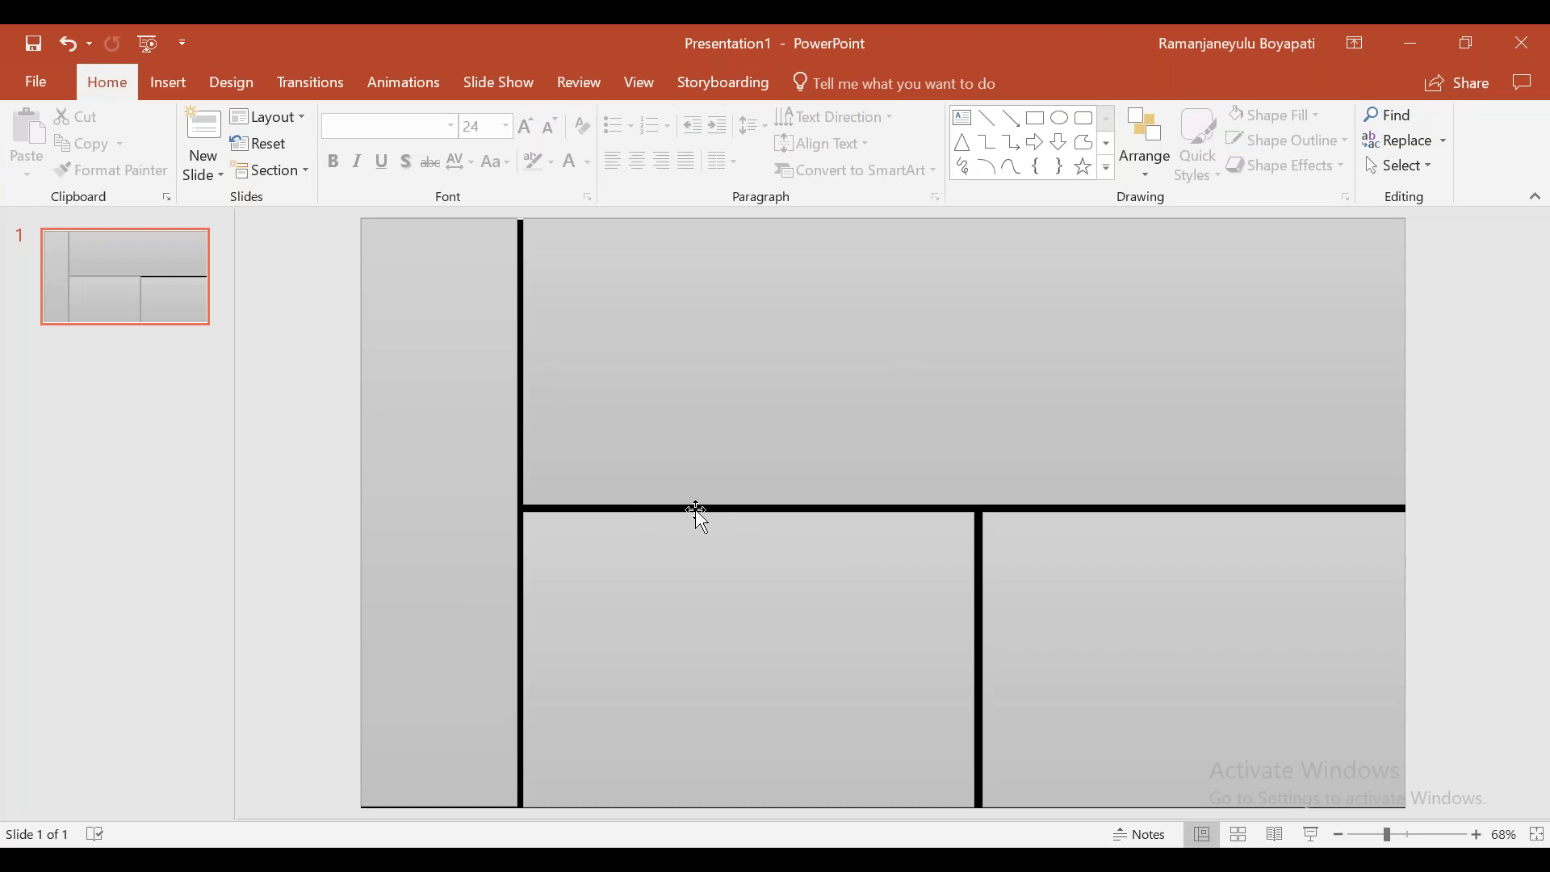
left_click(1418, 47)
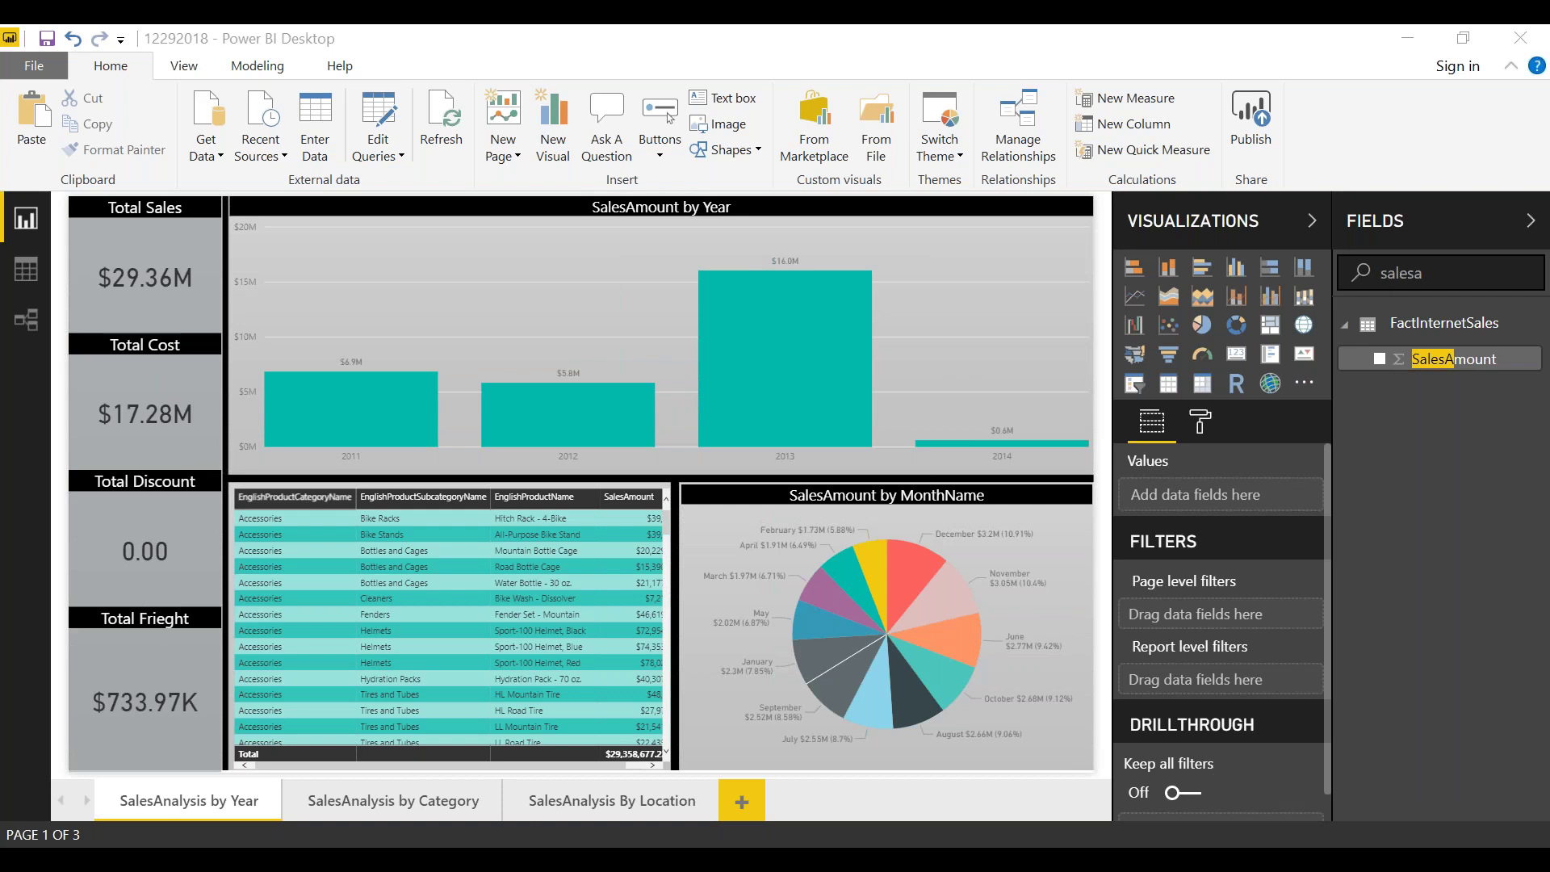
left_click(1354, 815)
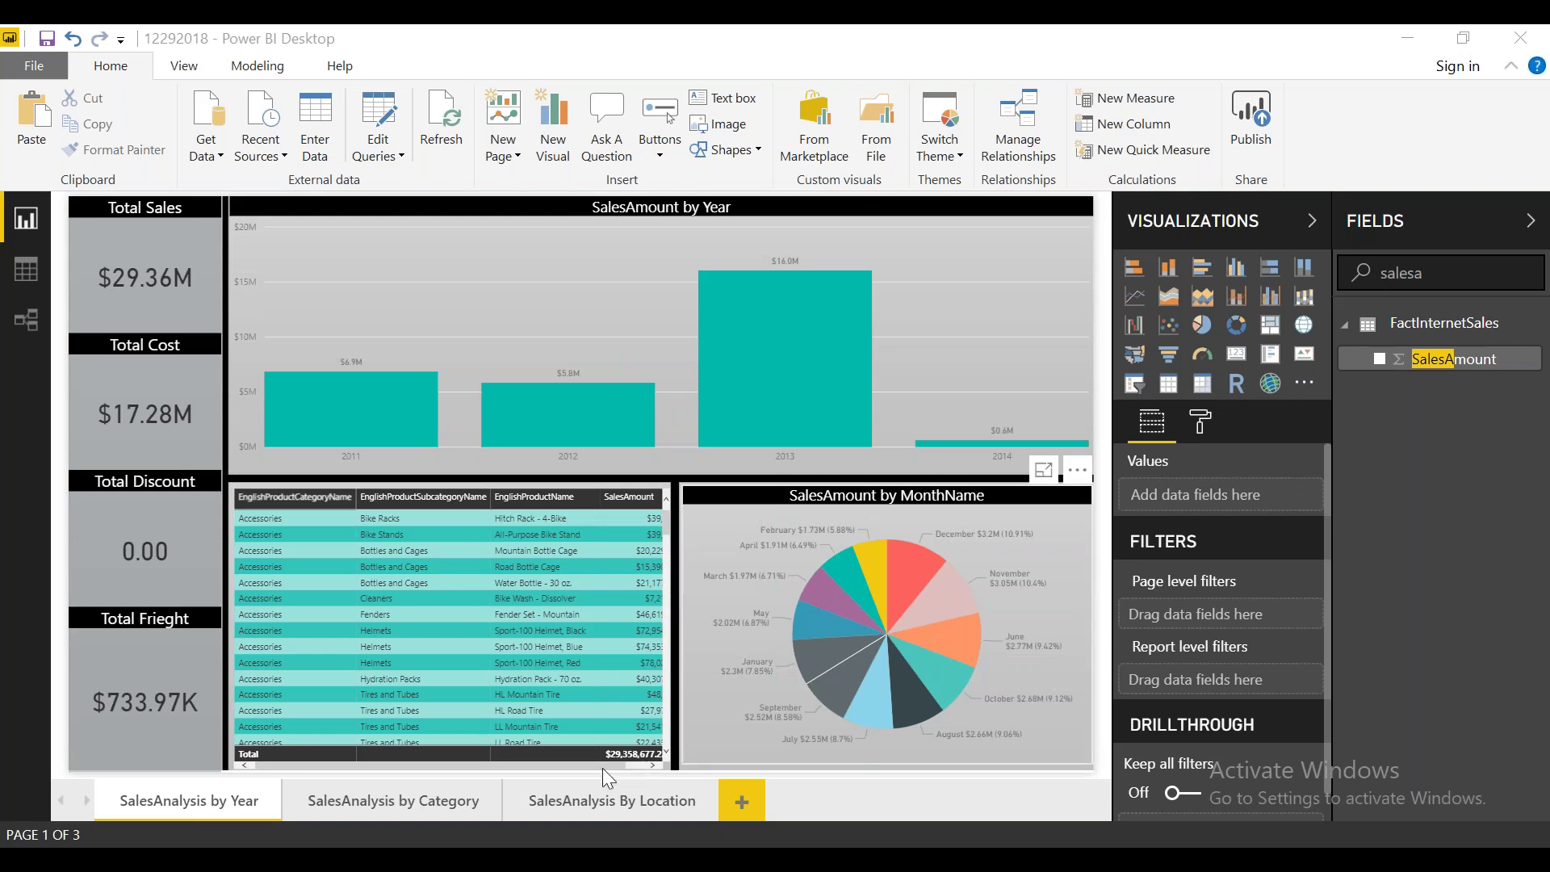
Step: Scroll the product table across to its full SalesAmount column and narrow the pie chart from its left edge
left_click_drag(602, 766, 674, 759)
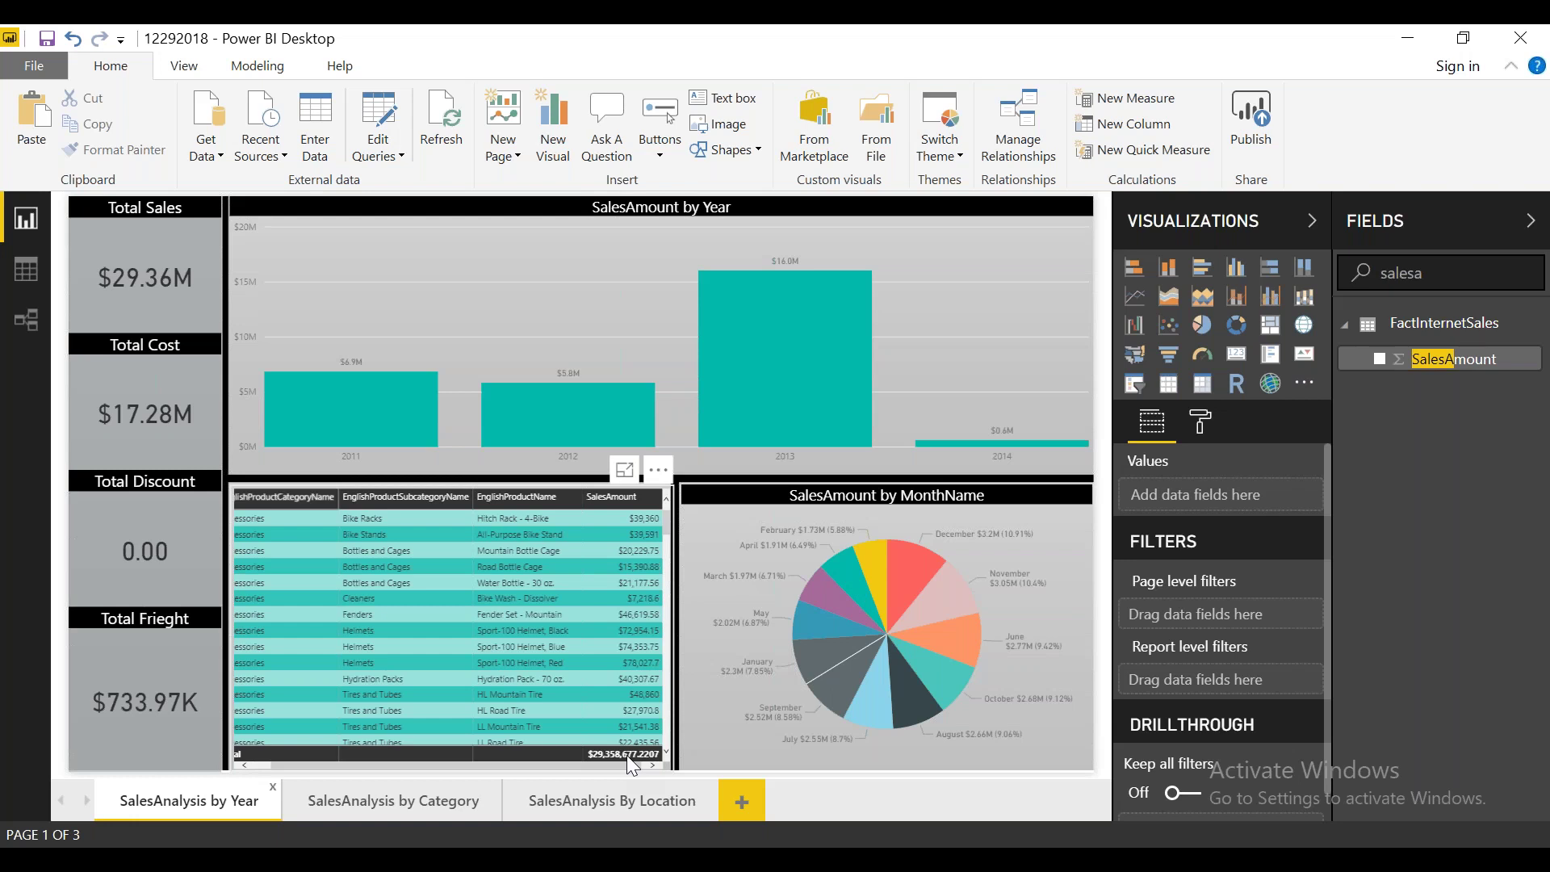
left_click(705, 506)
left_click_drag(683, 489, 796, 489)
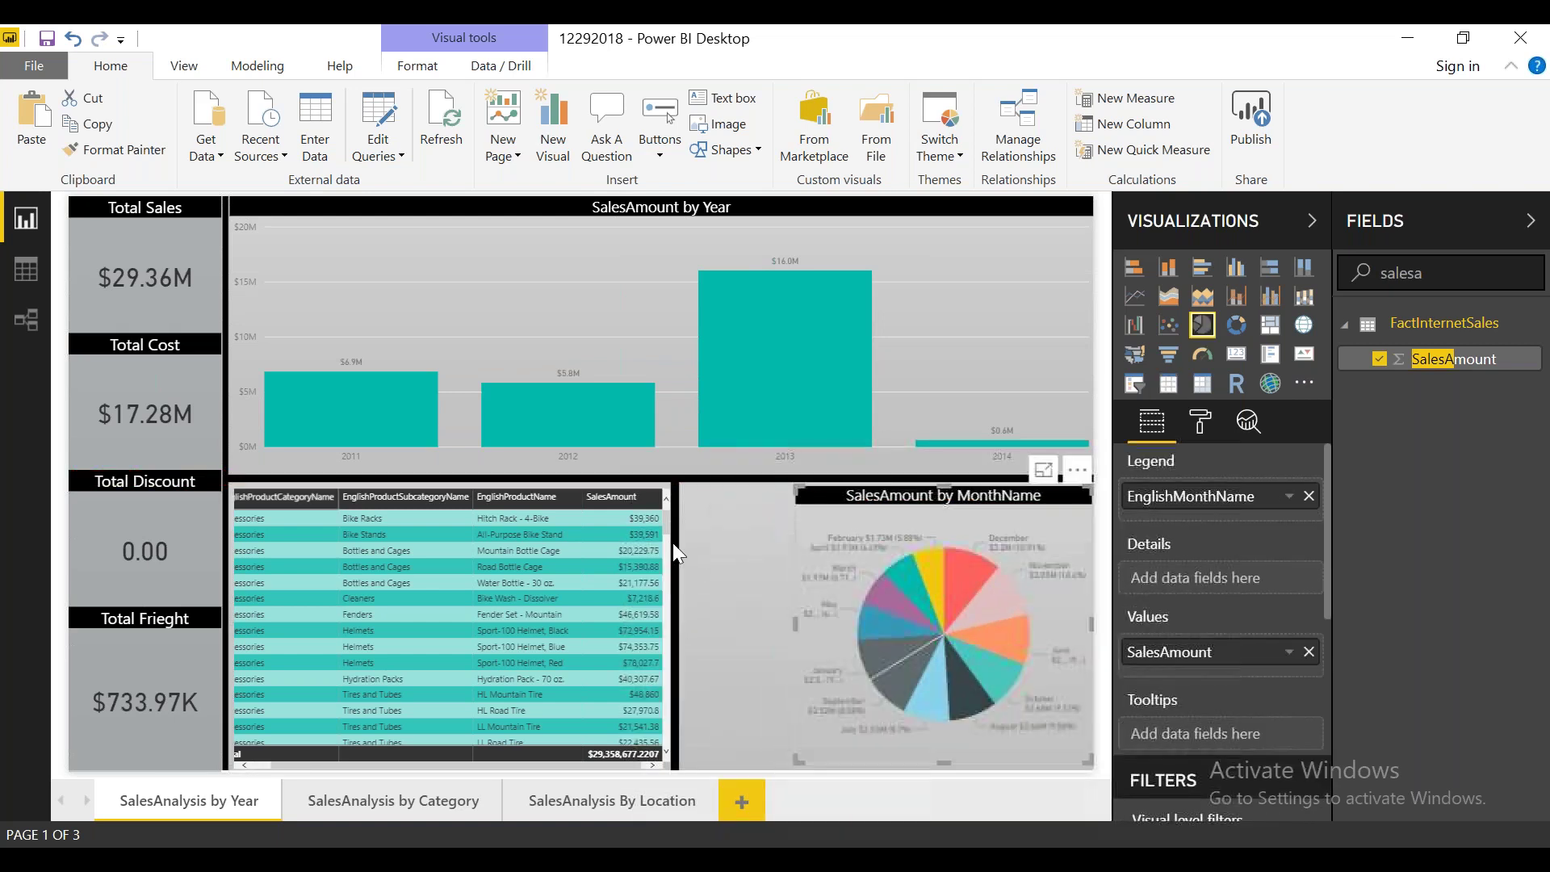
Step: Adjust the product table beside the vertical divider and widen the pie chart from its left edge to reach that divider
left_click(681, 612)
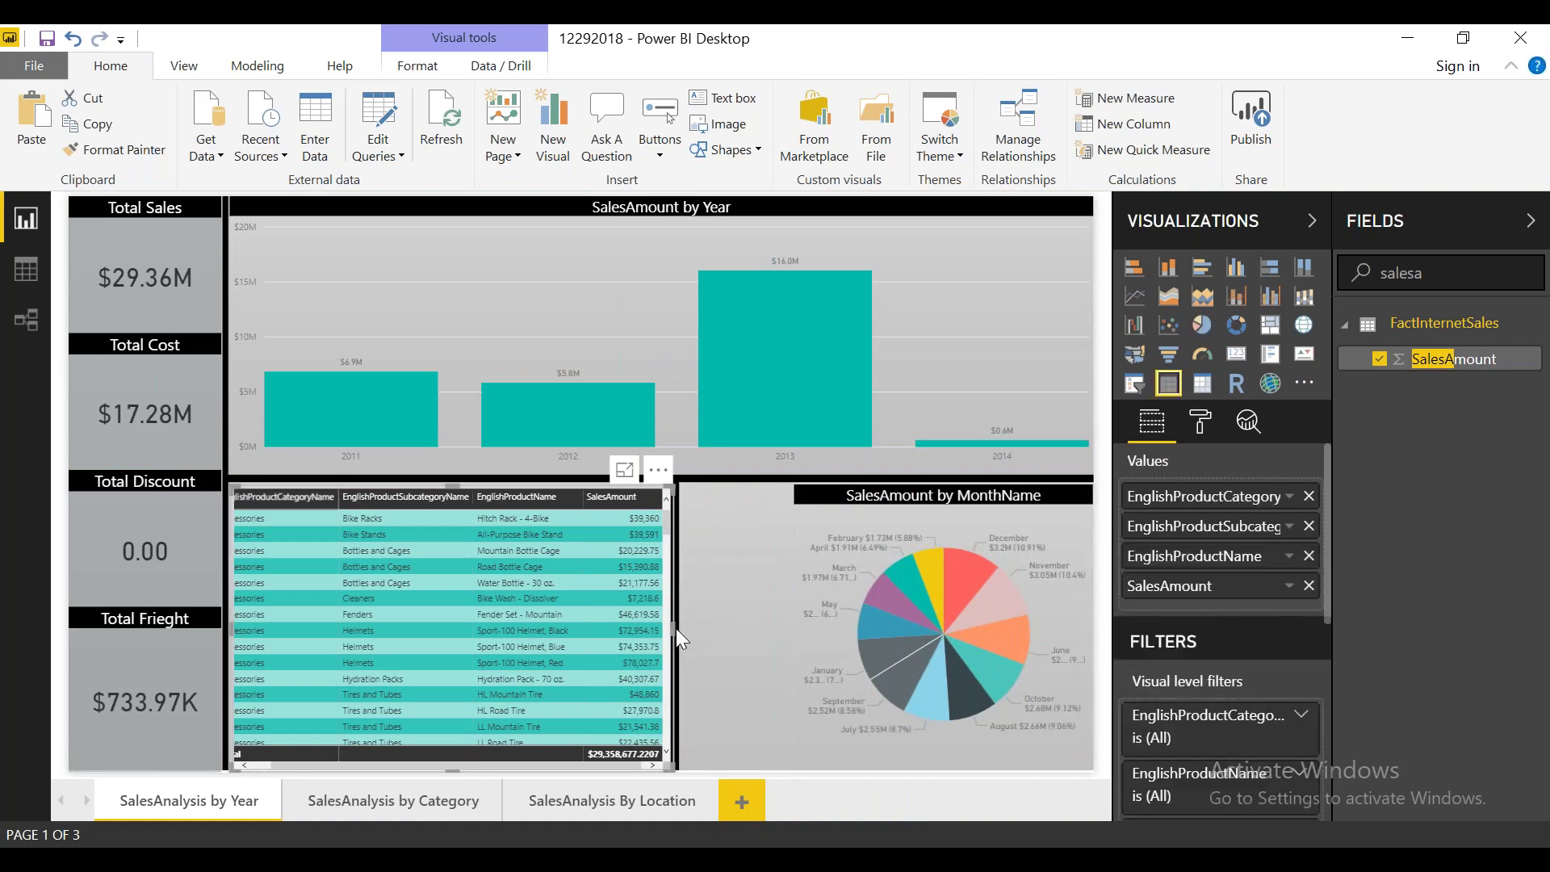
left_click_drag(700, 623, 671, 584)
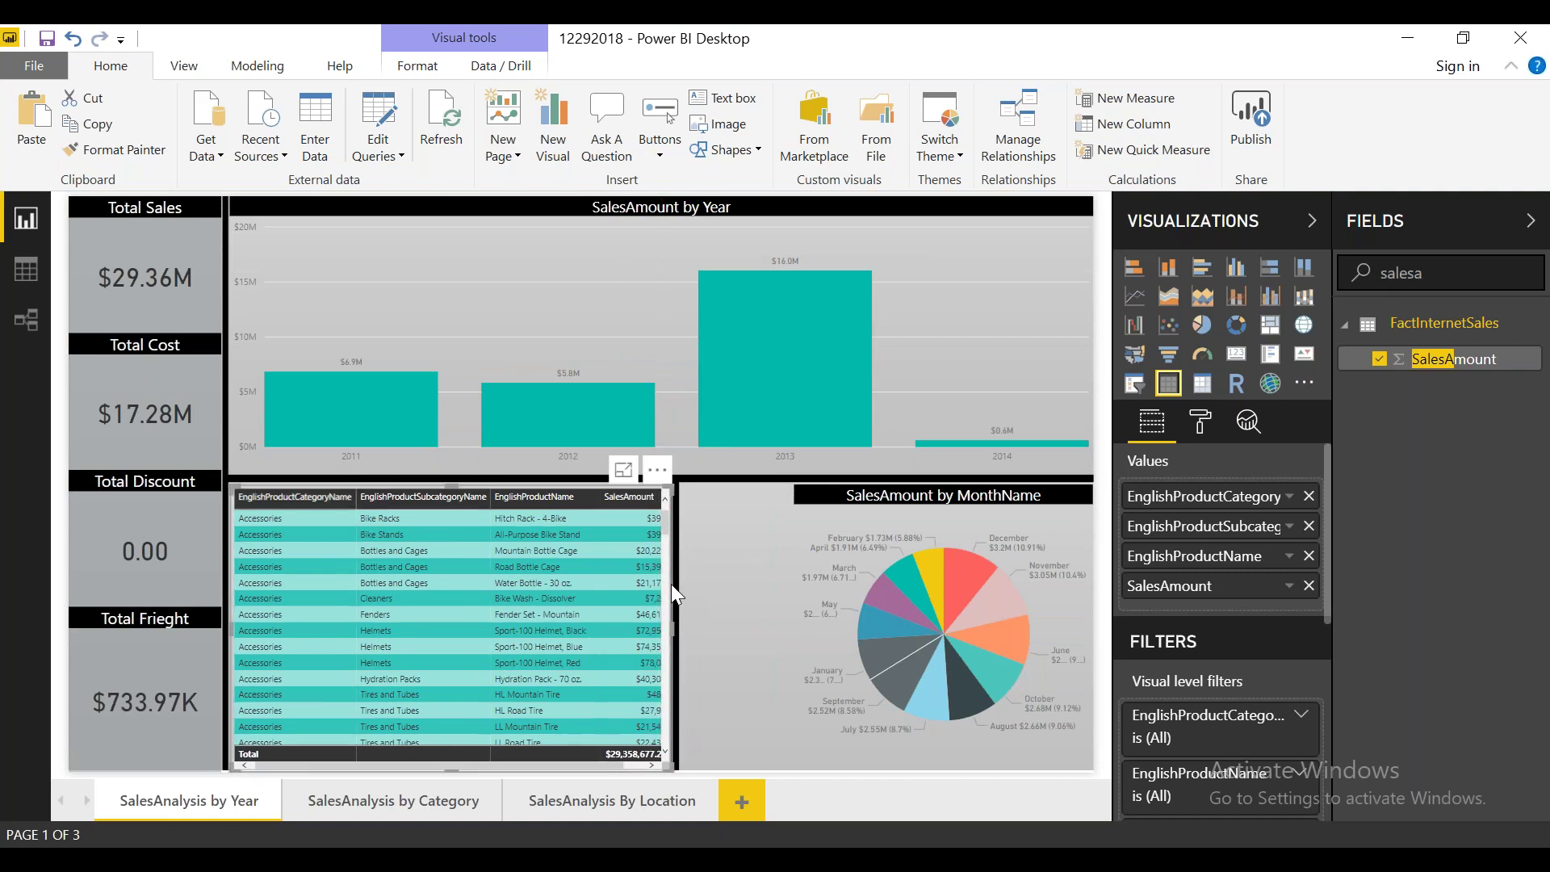
left_click(452, 482)
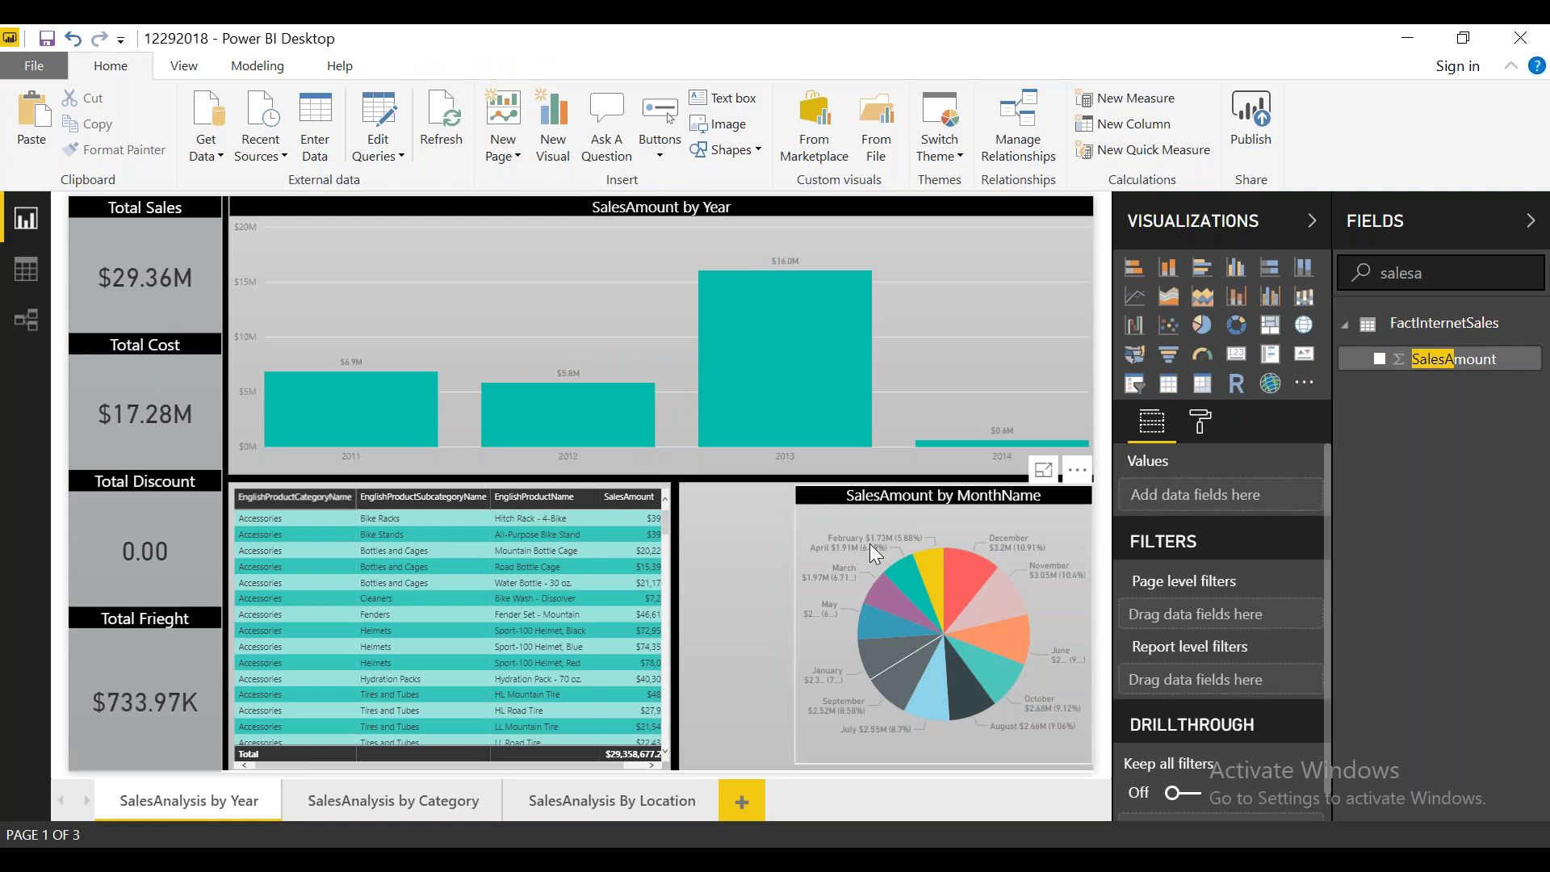
left_click(791, 614)
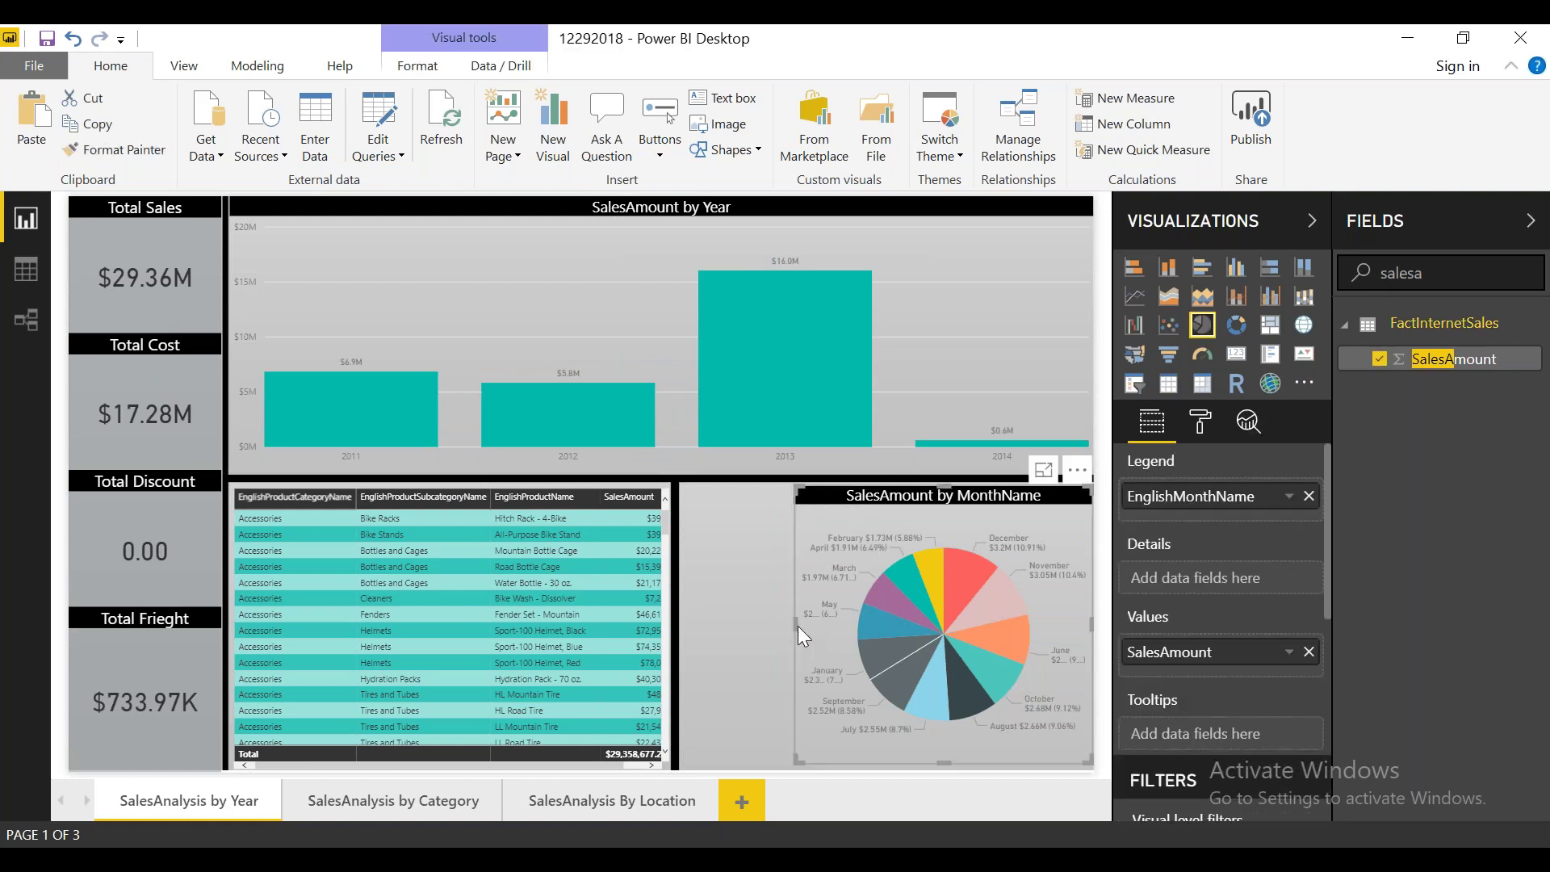
left_click_drag(797, 626, 687, 603)
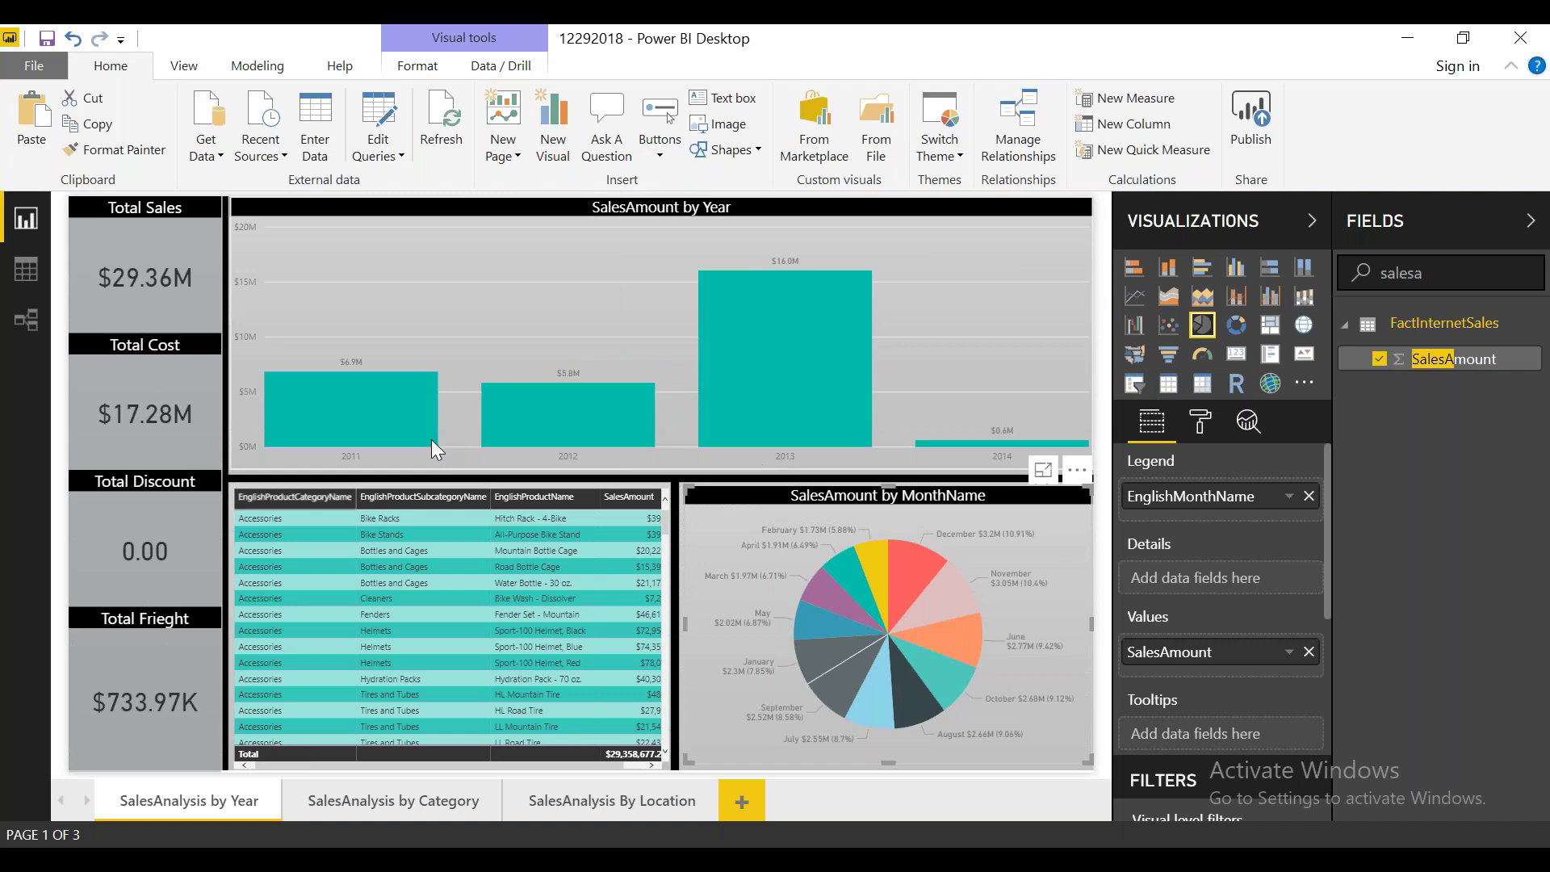
Step: Open the blank SalesAnalysis by Category page and circle the bar and column chart types with a pen annotation, clearing it again
mouse_move(431, 439)
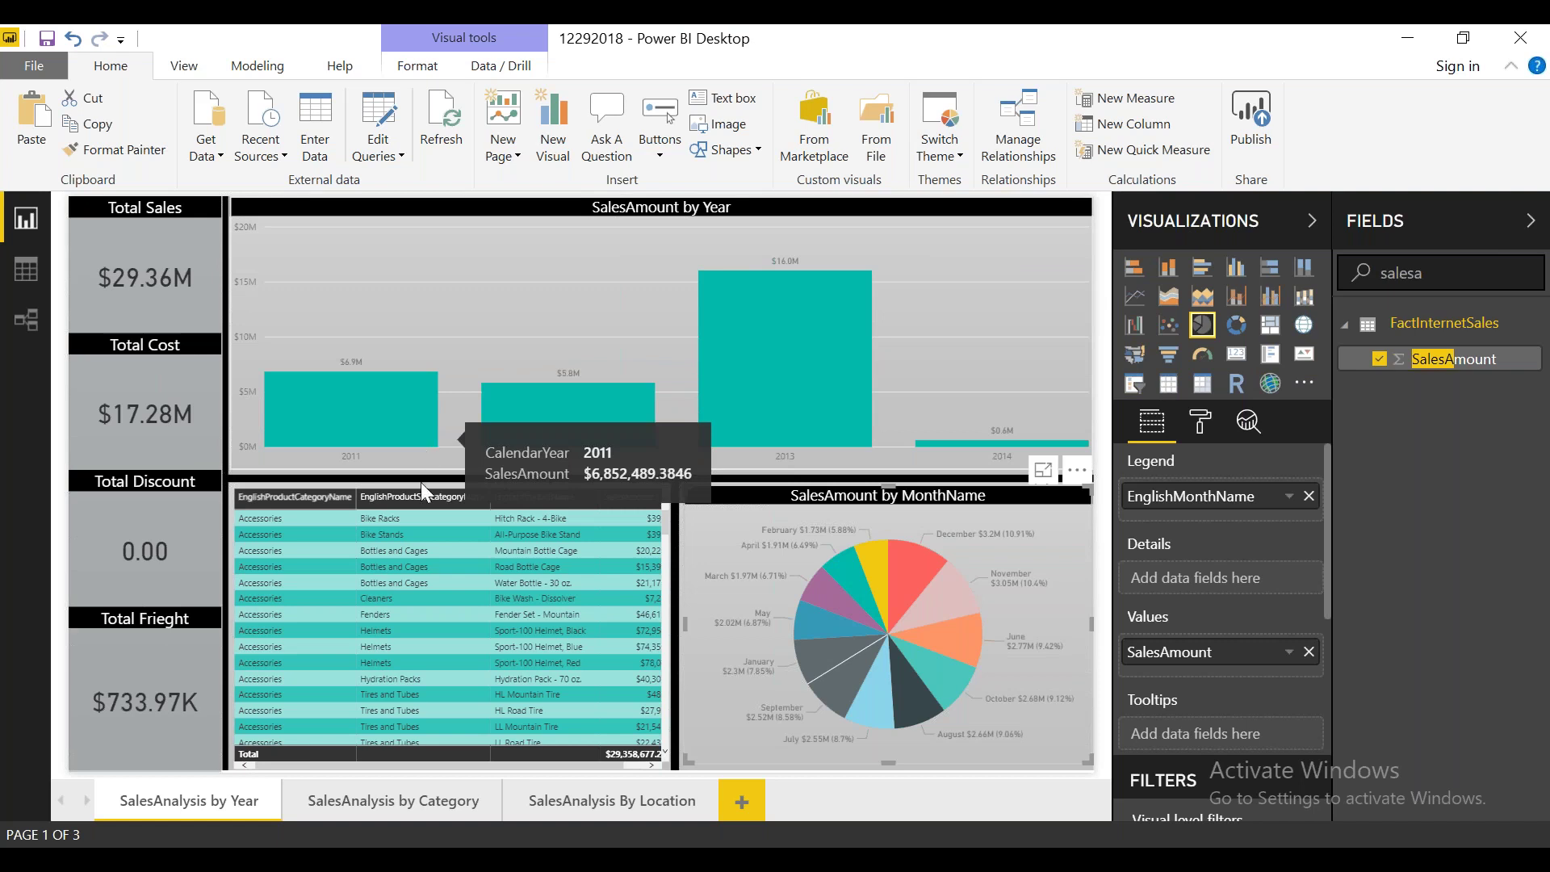
left_click(380, 804)
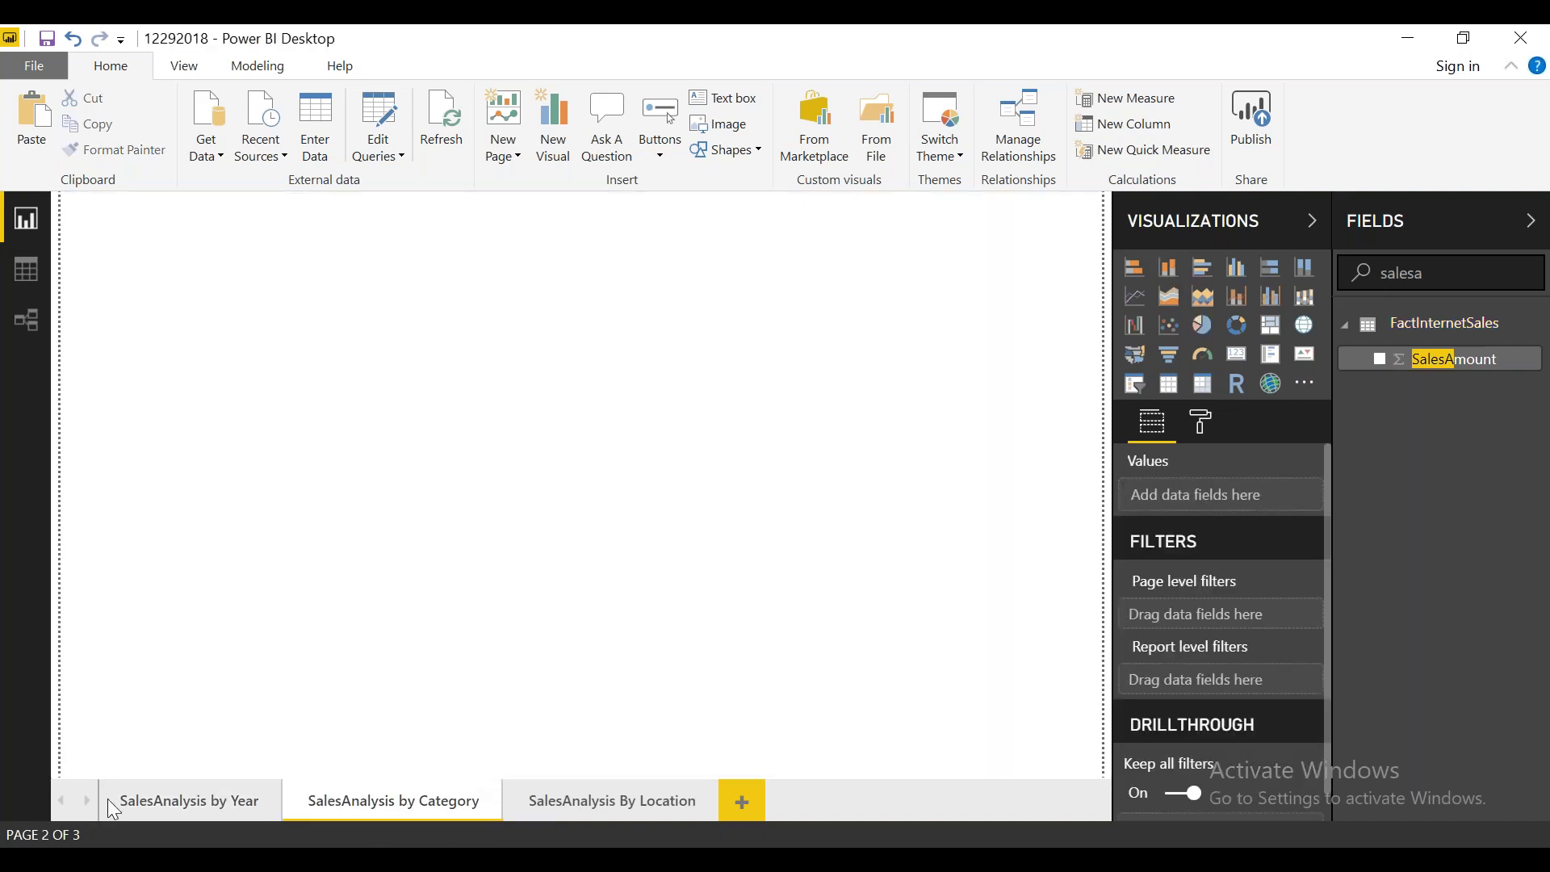
left_click(175, 811)
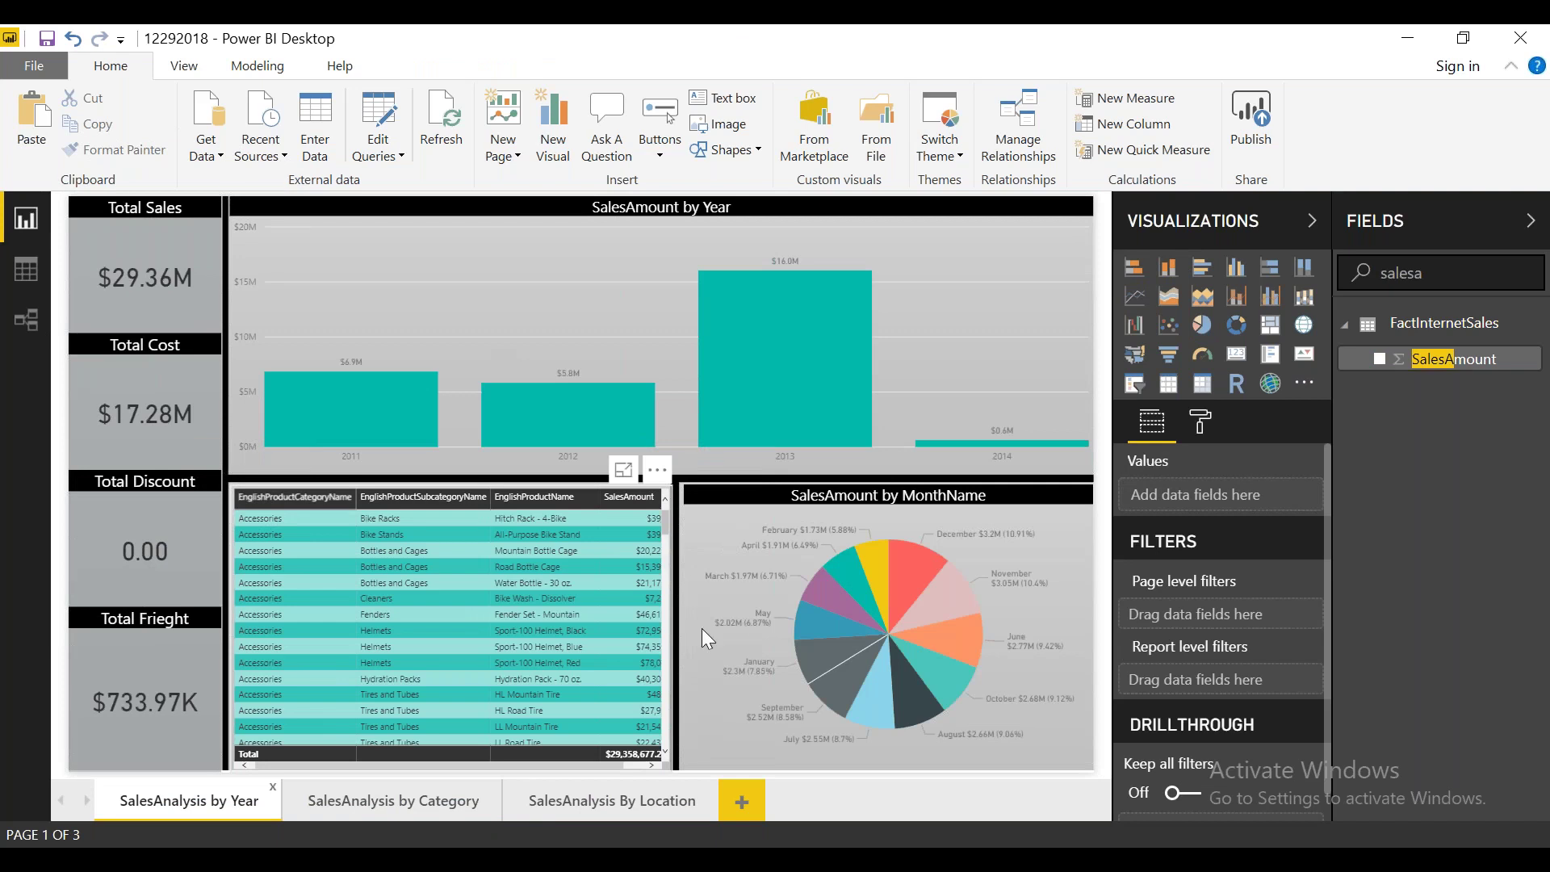
left_click(441, 806)
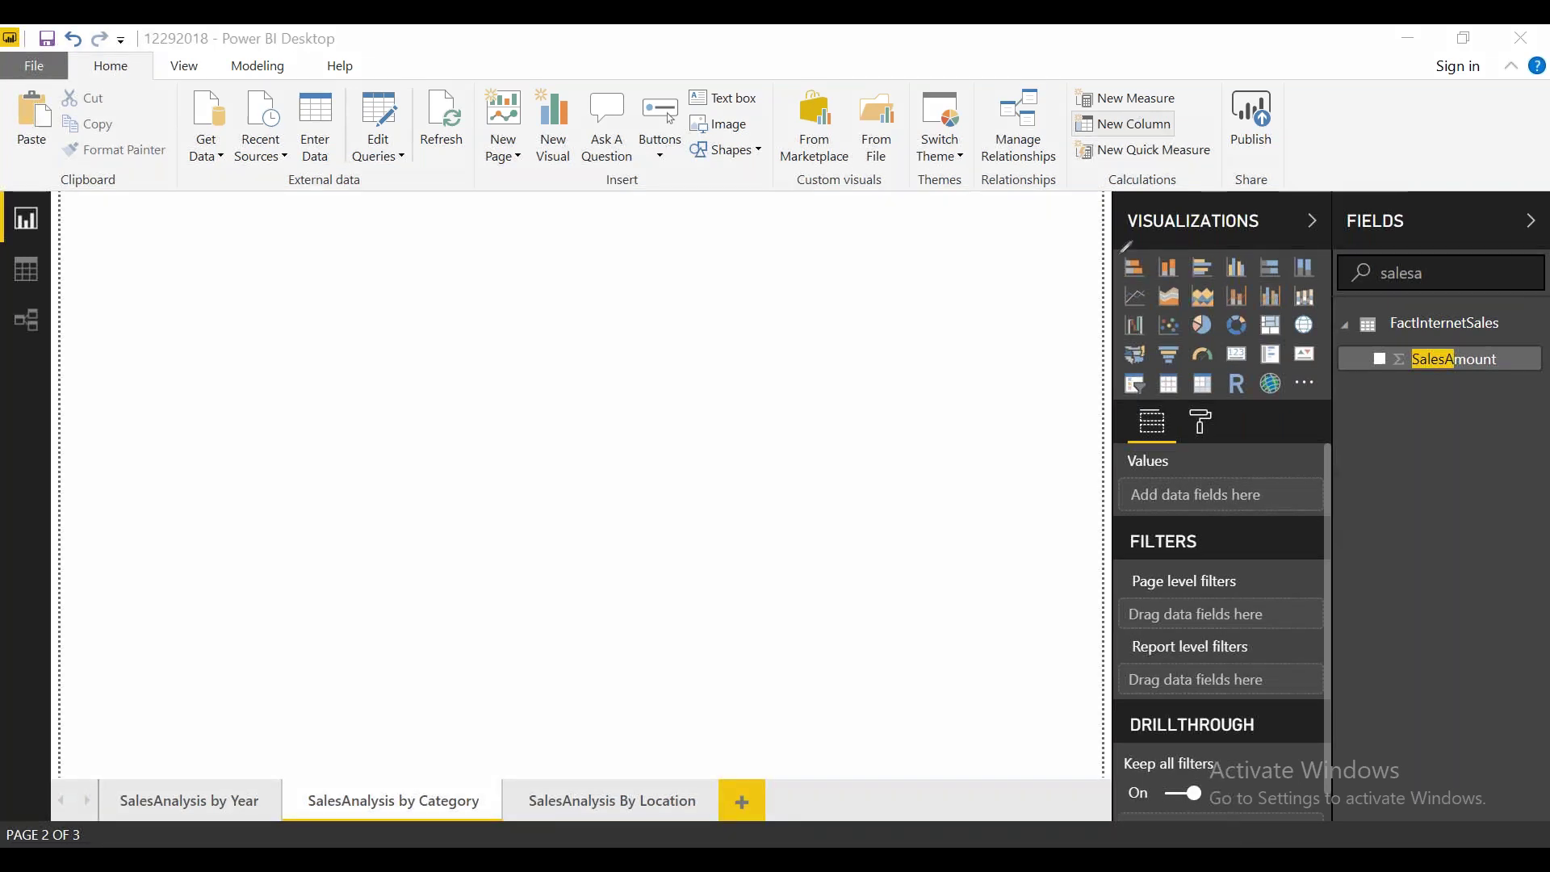
mouse_move(1119, 301)
left_mouse_down()
mouse_move(1334, 278)
mouse_move(1117, 275)
left_mouse_up()
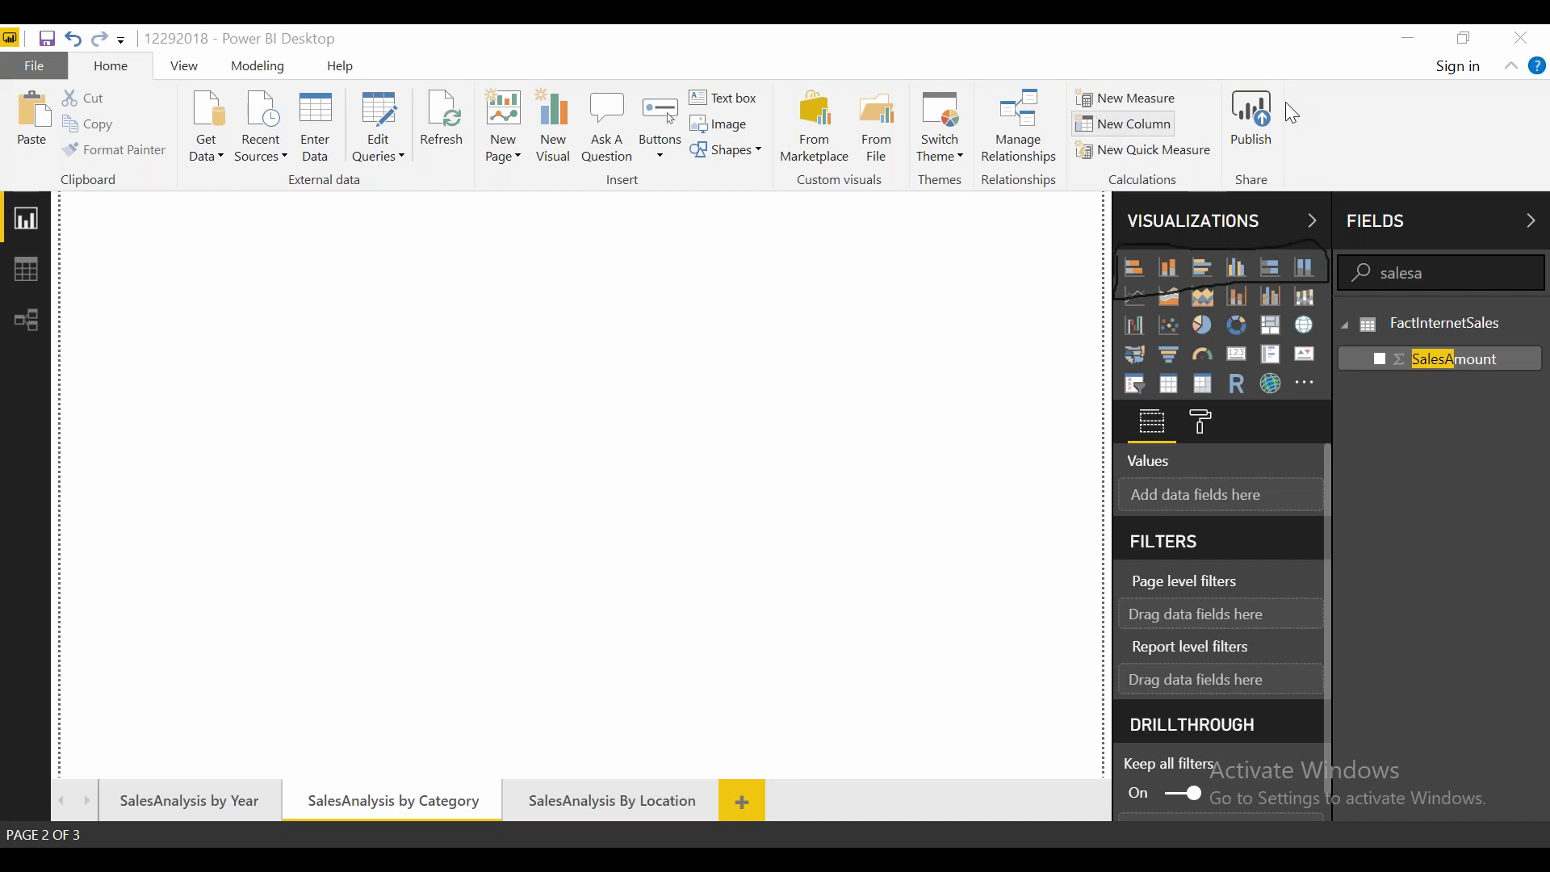
key("Escape")
Step: Insert an empty stacked bar chart, trying the stacked column and clustered bar types before restoring the stacked bar type
left_click(1130, 270)
left_click(1133, 269)
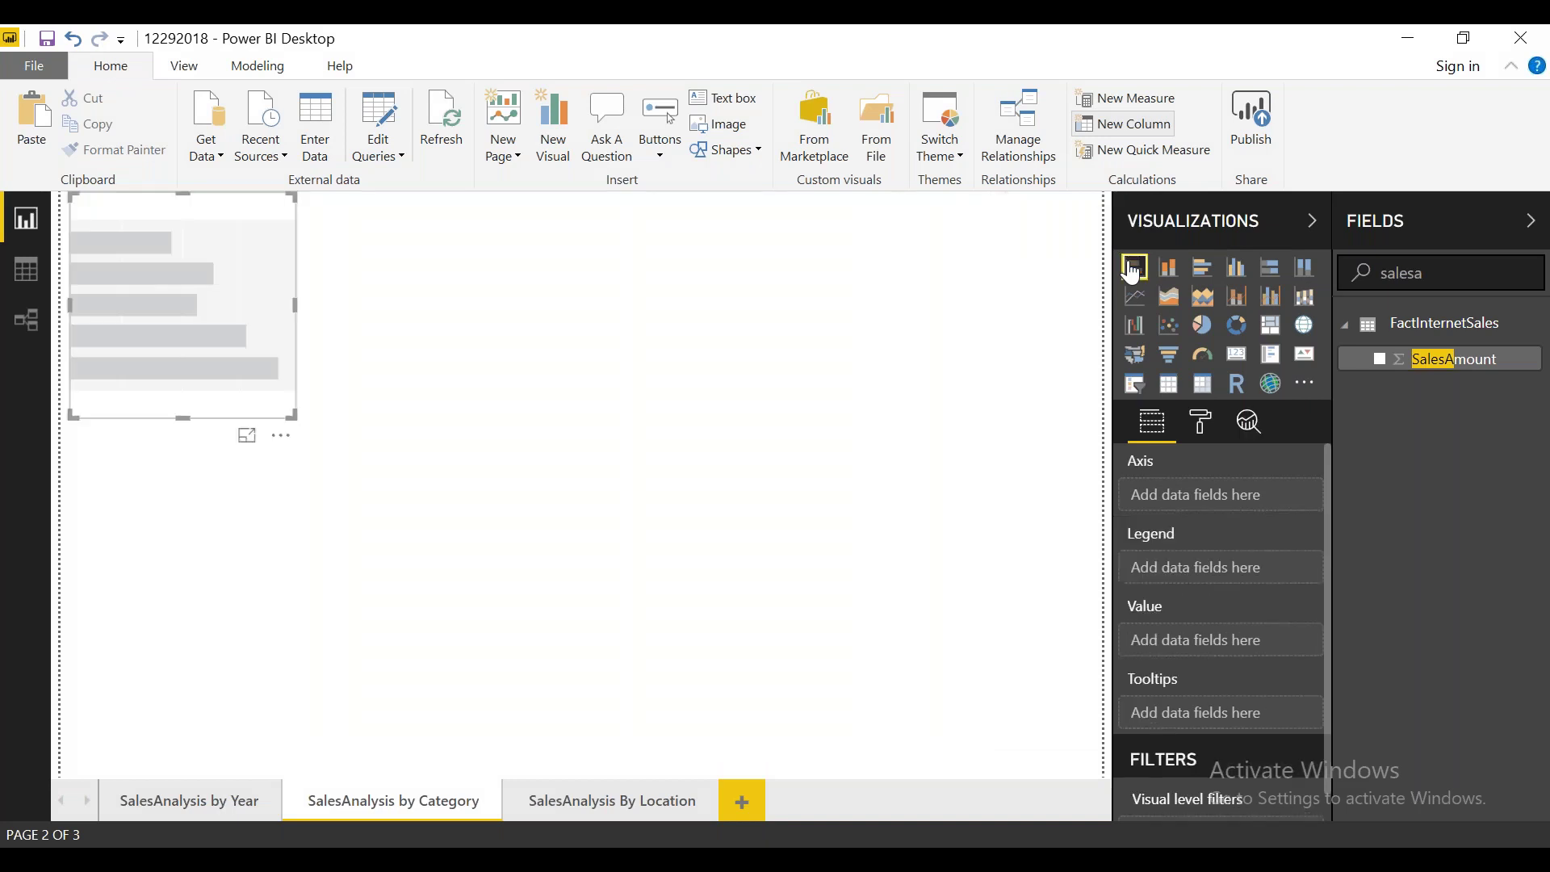
left_click(1168, 267)
left_click(1214, 268)
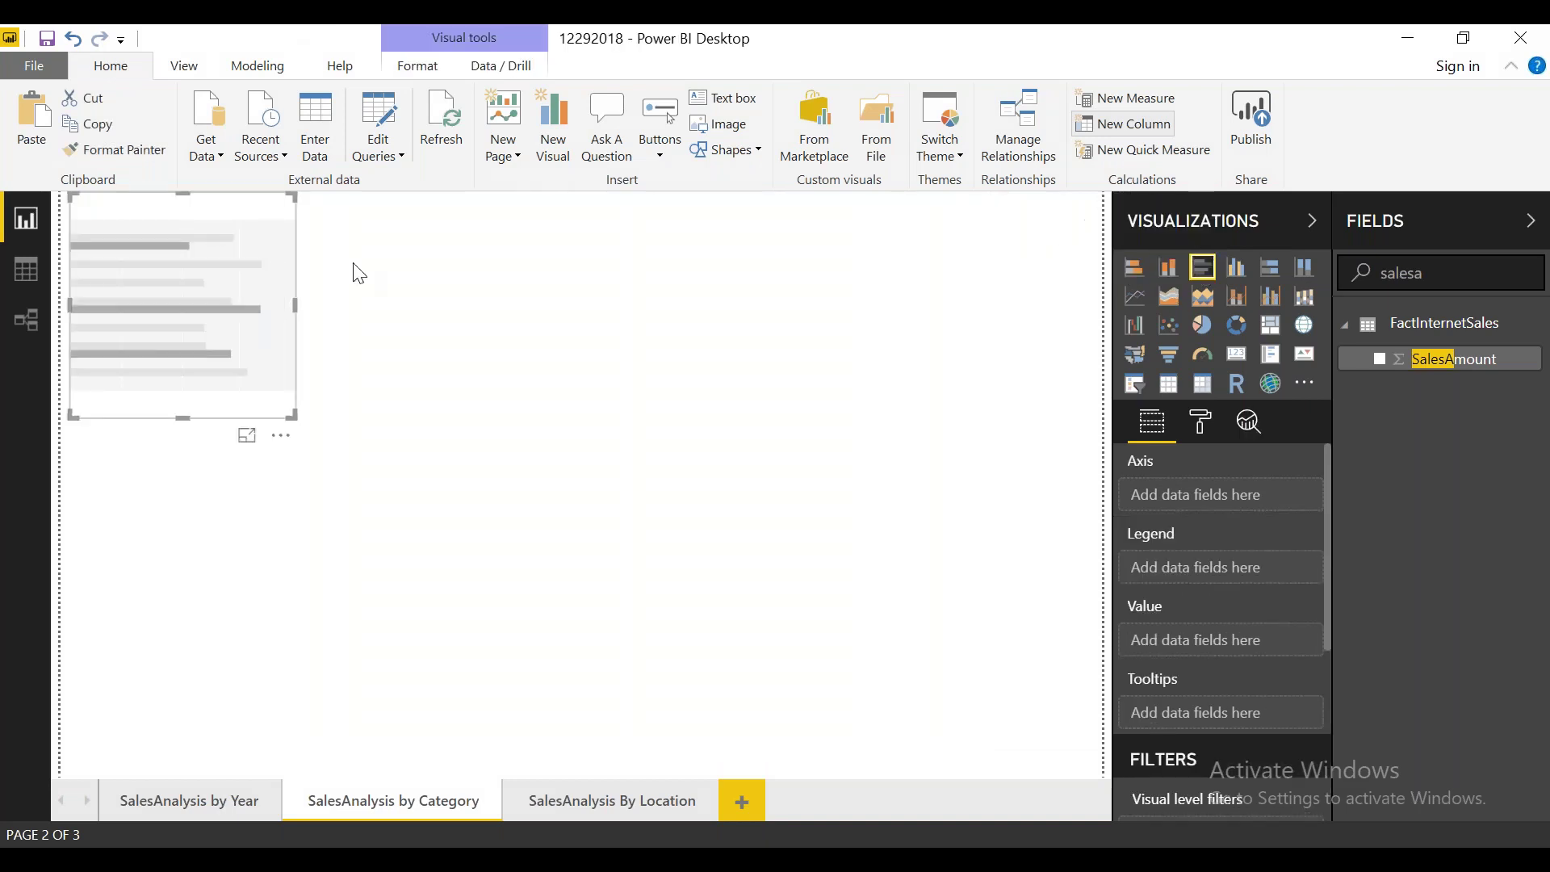
left_click(360, 275)
left_click(275, 279)
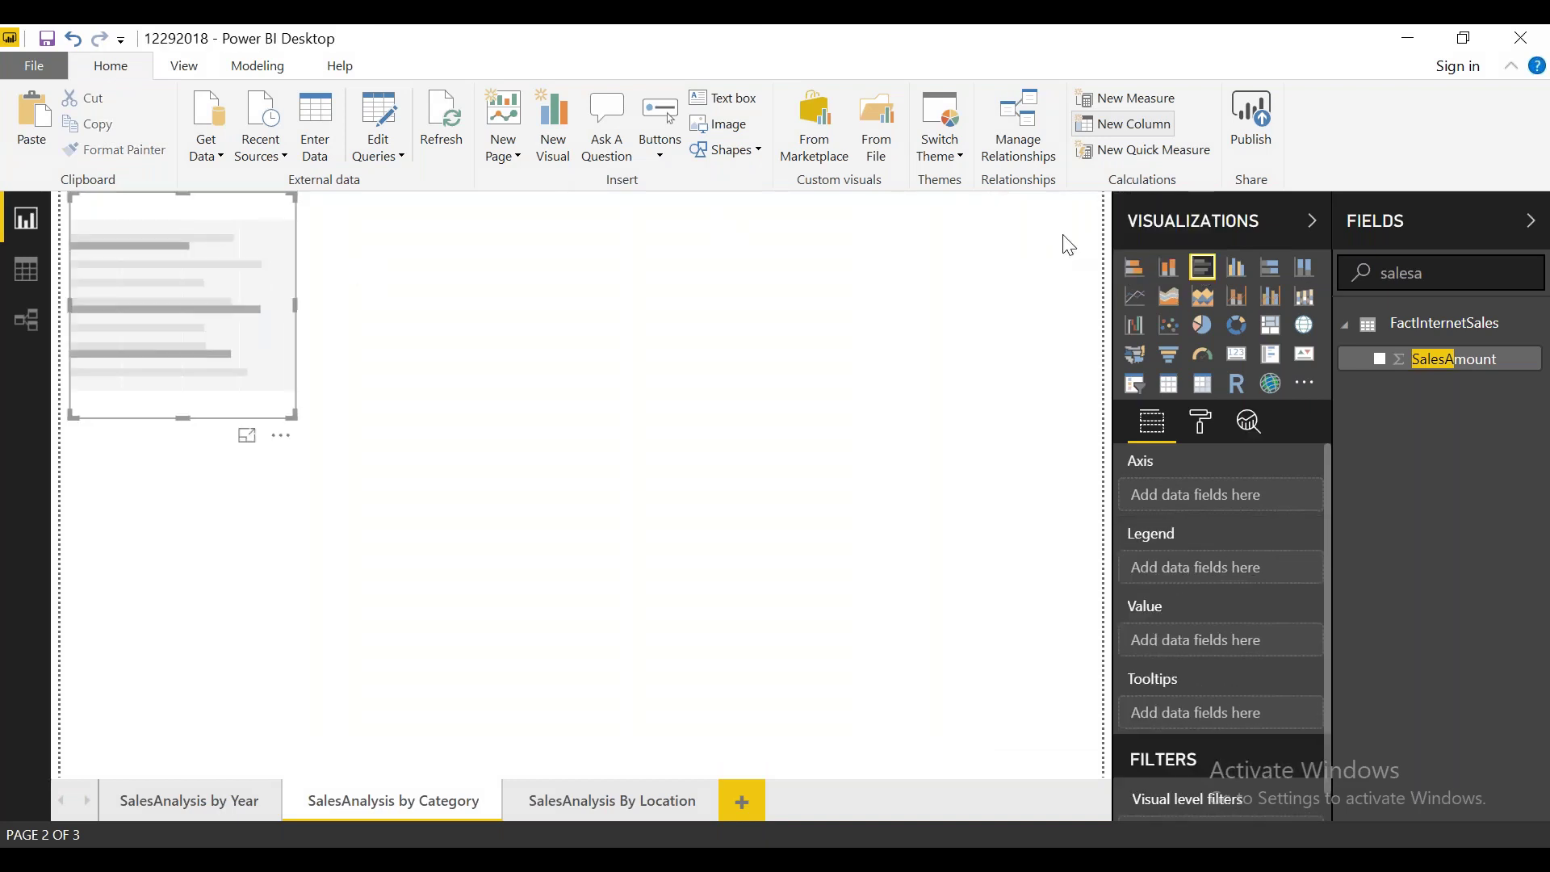
left_click(1134, 266)
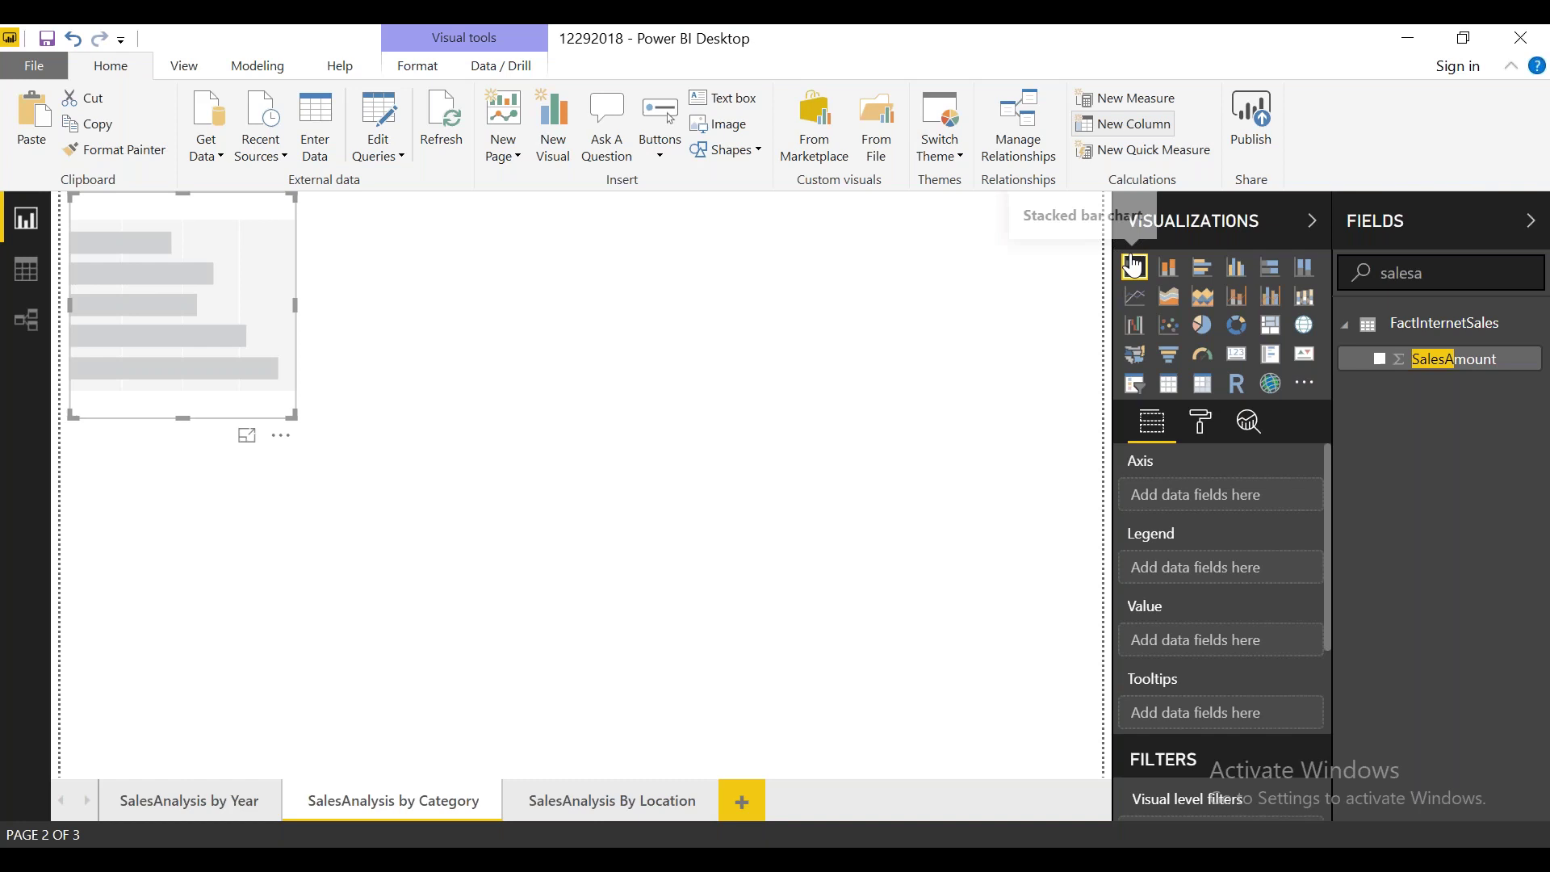
left_click(702, 333)
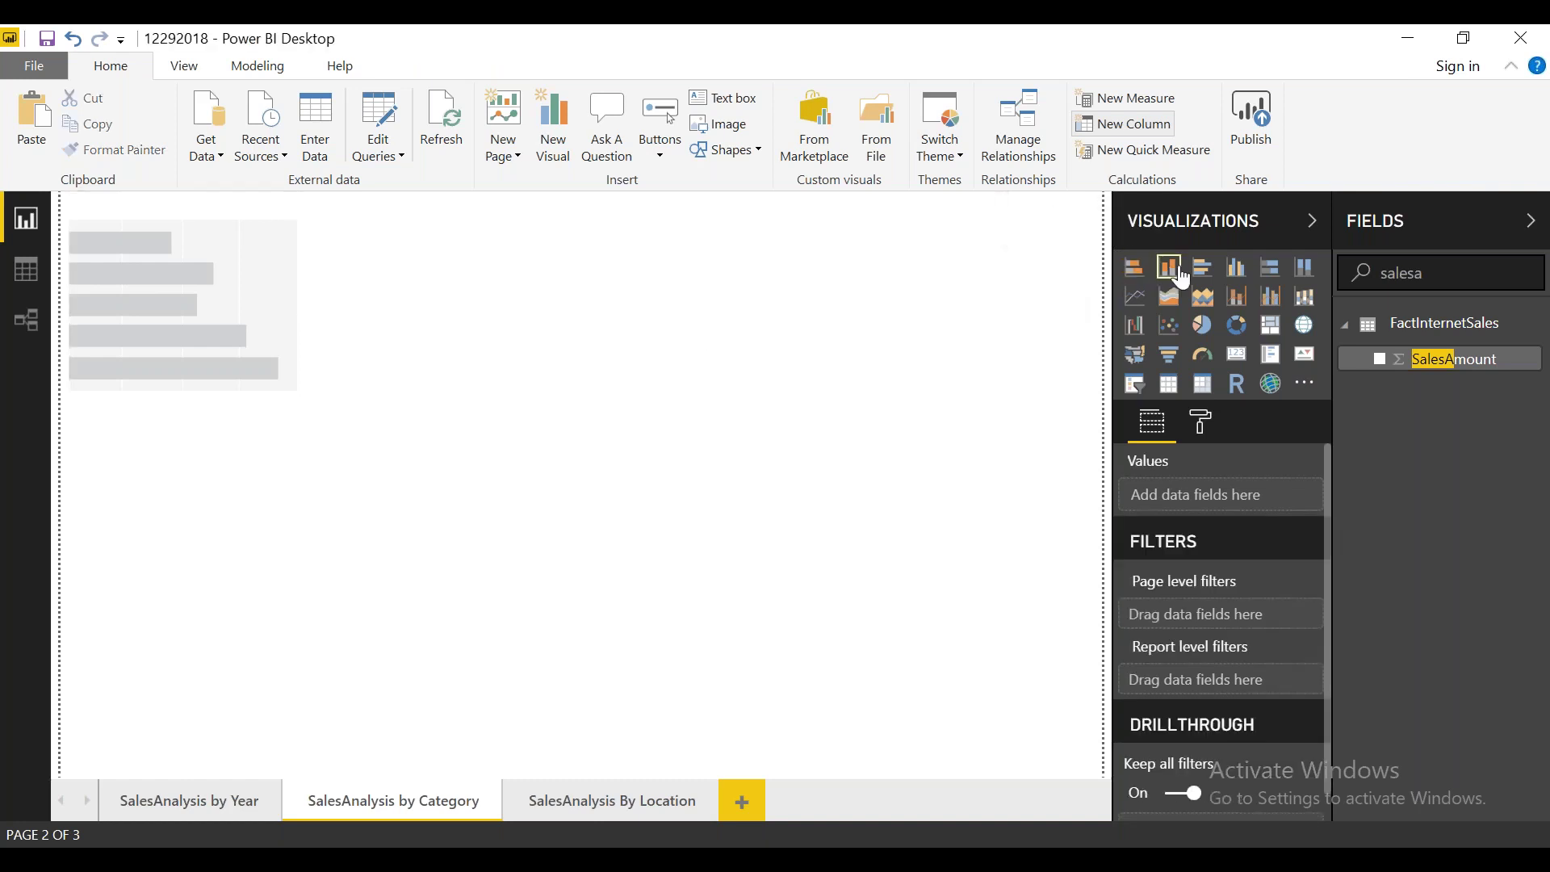
Step: Add an empty stacked column chart and an empty clustered bar chart as separate visuals below the stacked bar chart
left_click(1180, 275)
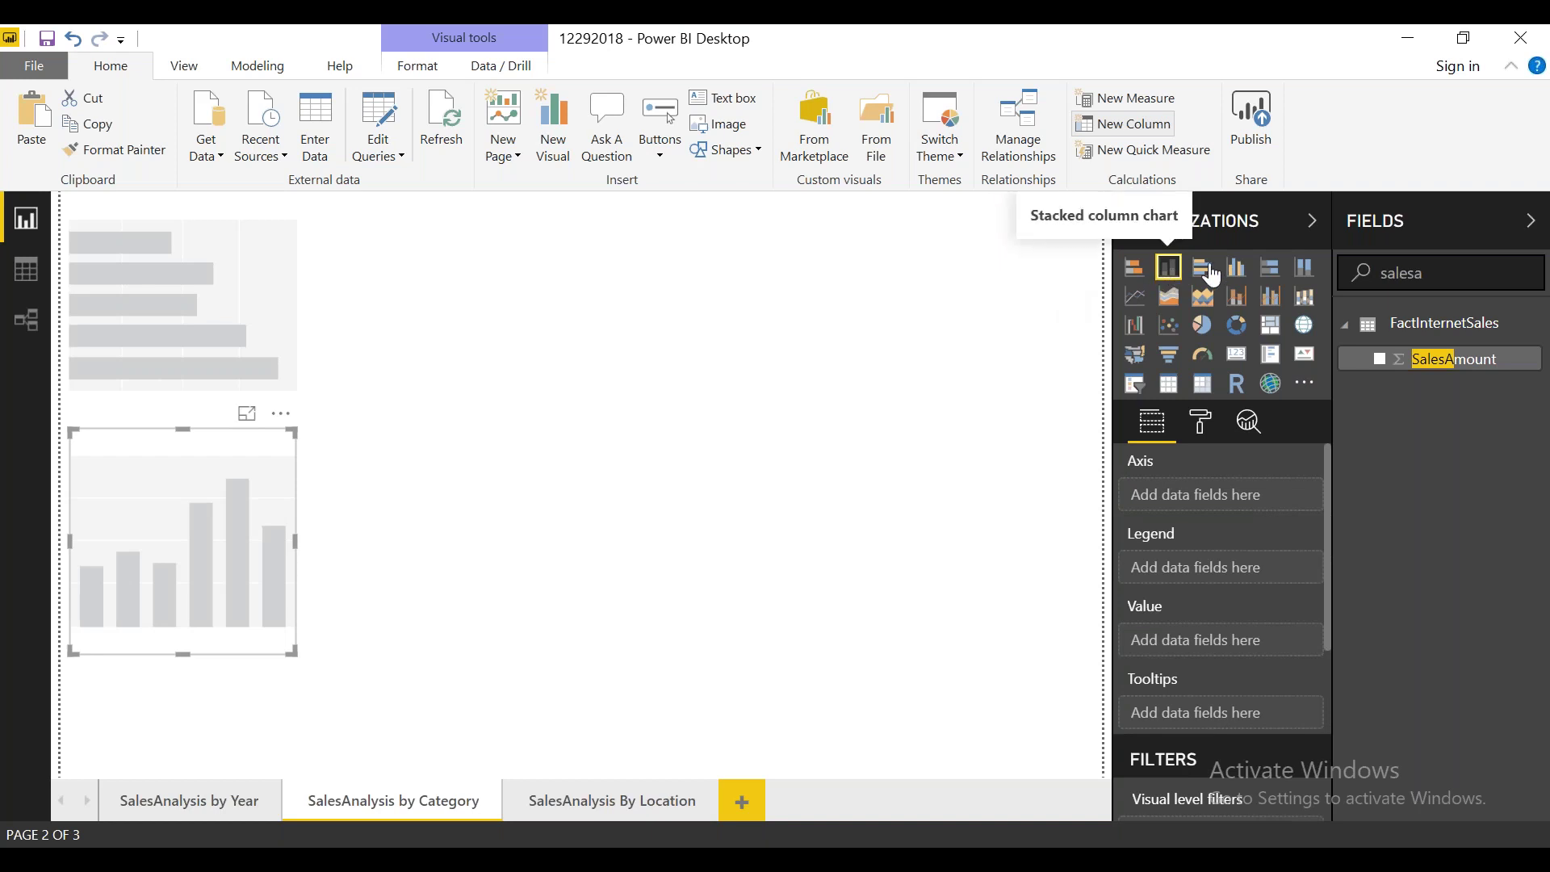
left_click(1086, 370)
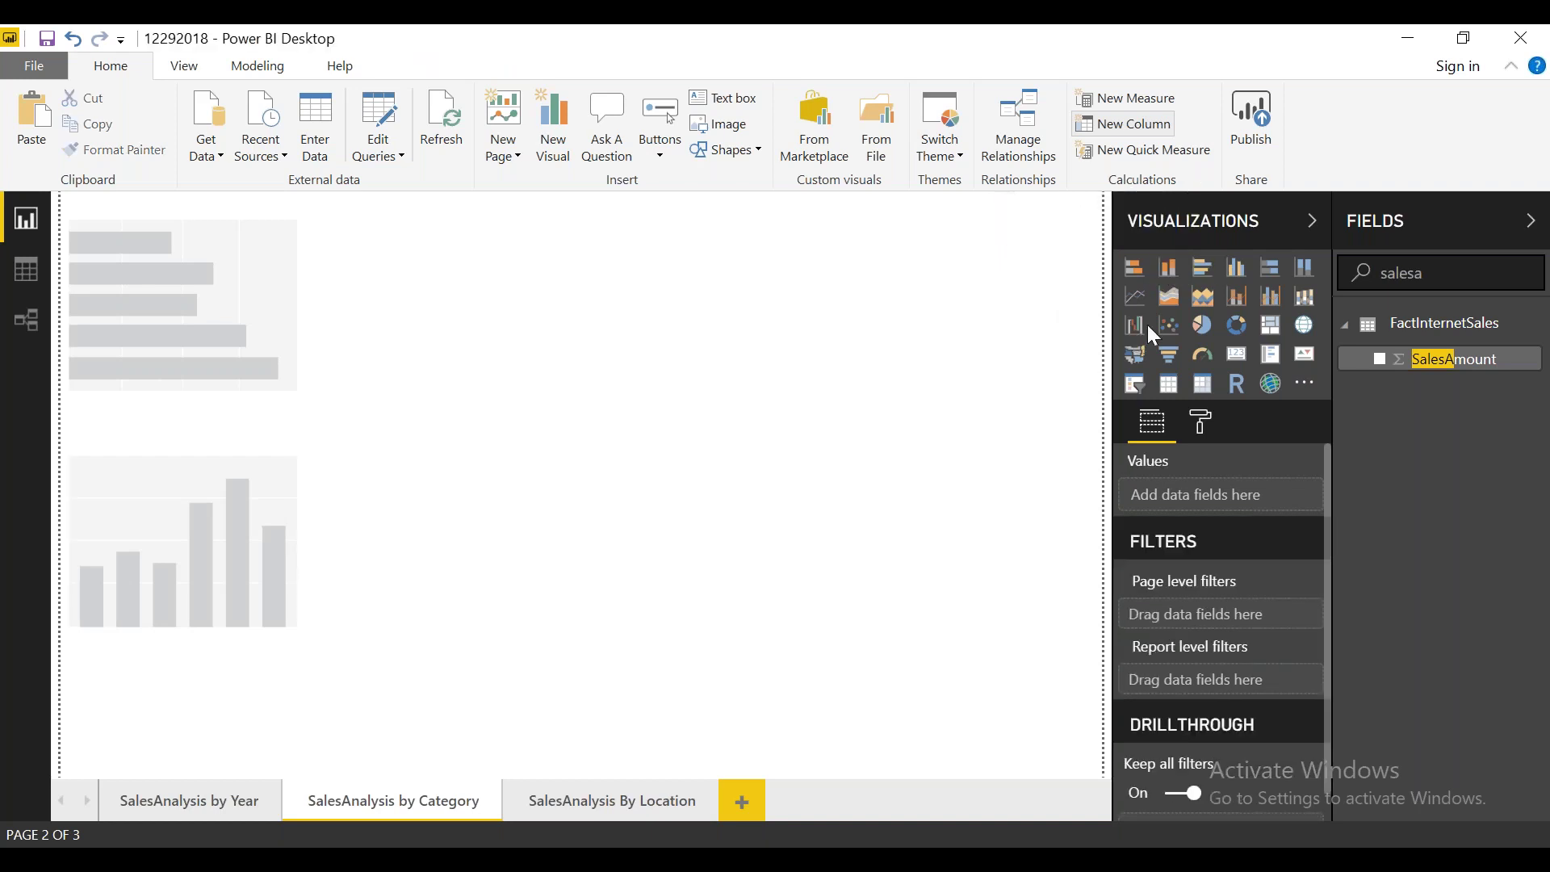
left_click(1208, 280)
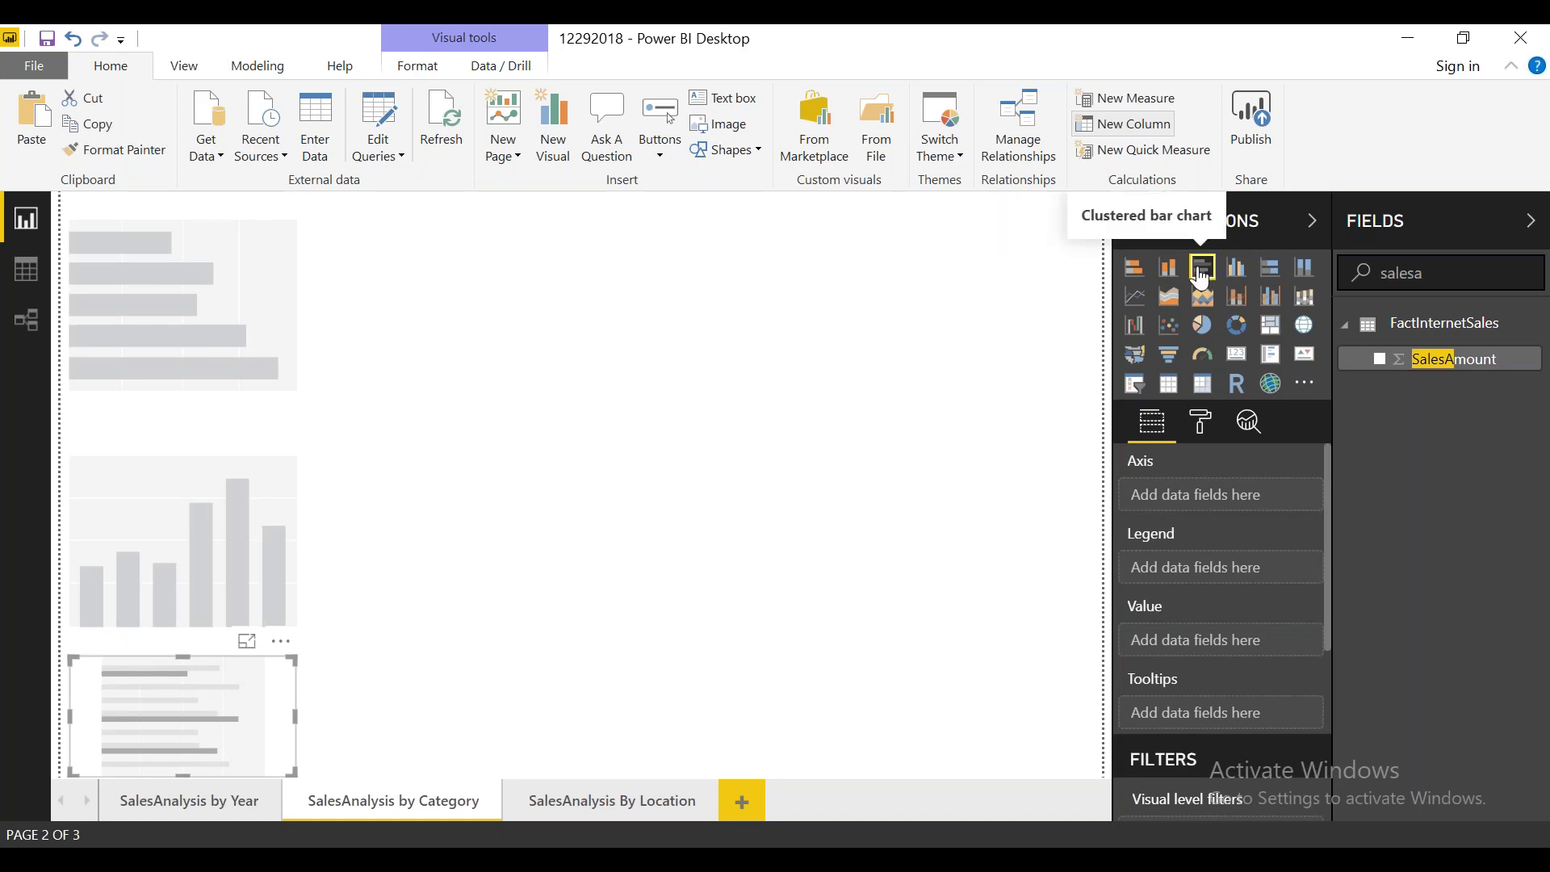
left_click(953, 242)
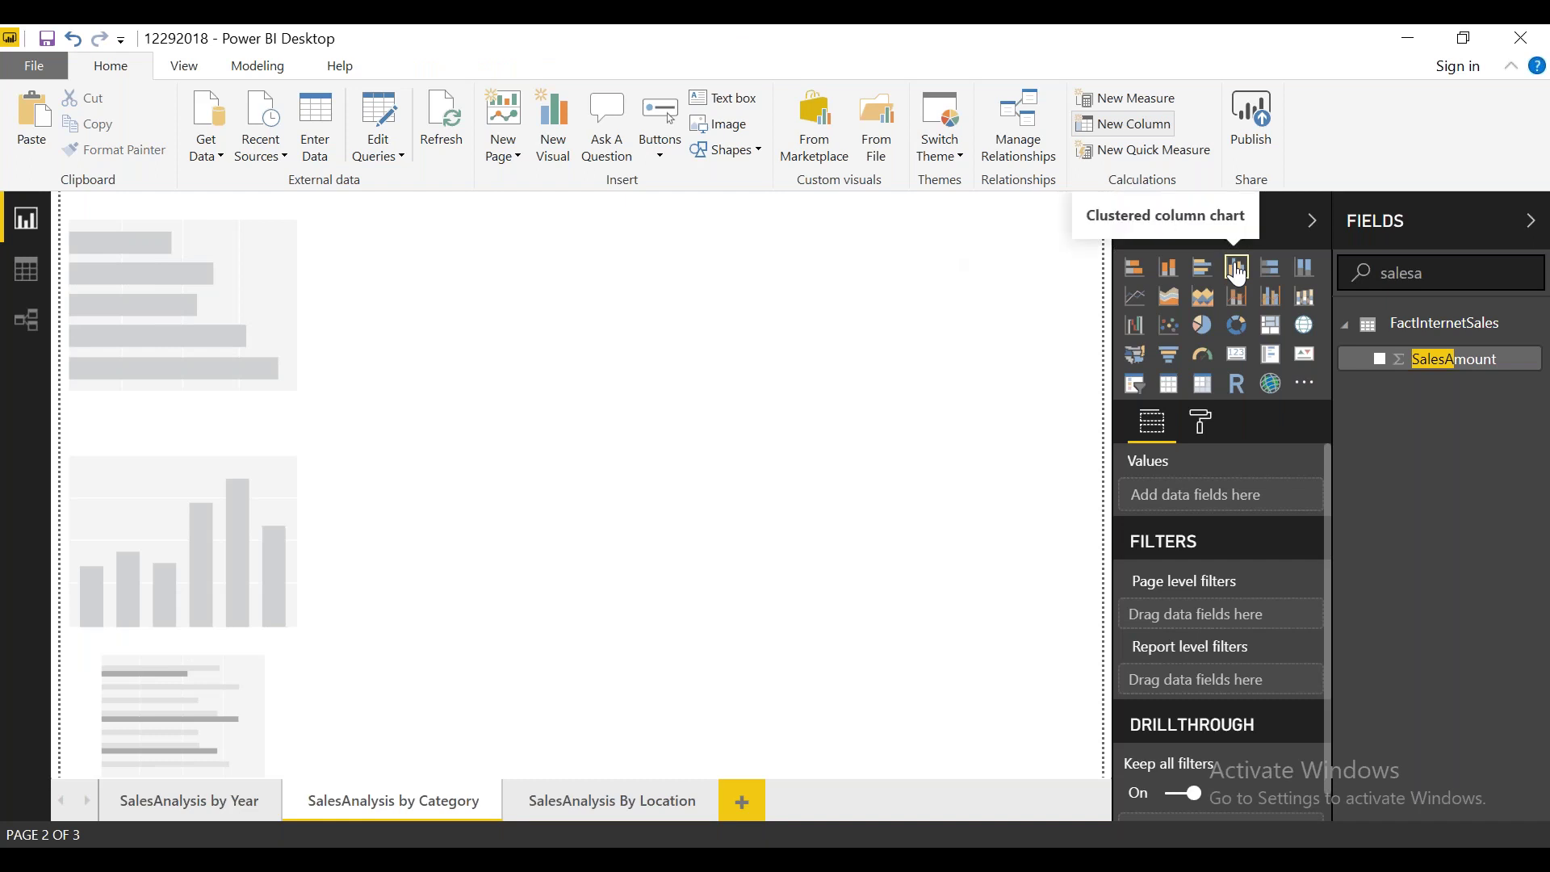
Step: Add empty clustered column, 100% stacked bar and 100% stacked column charts as separate visuals in a second column
left_click(1238, 273)
key("Escape")
left_click(1266, 275)
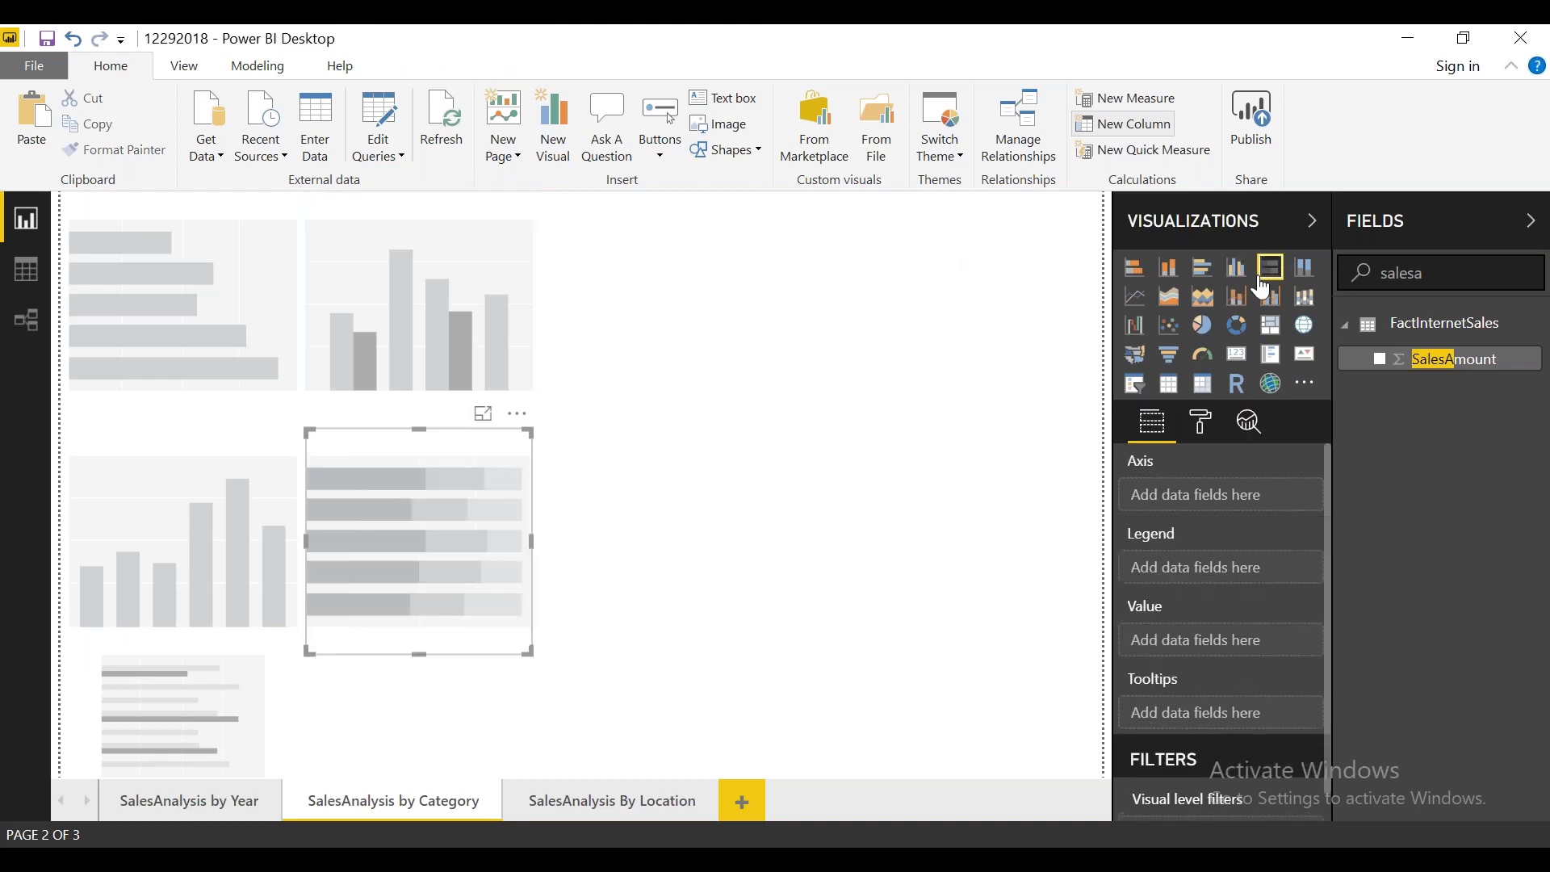
key("Escape")
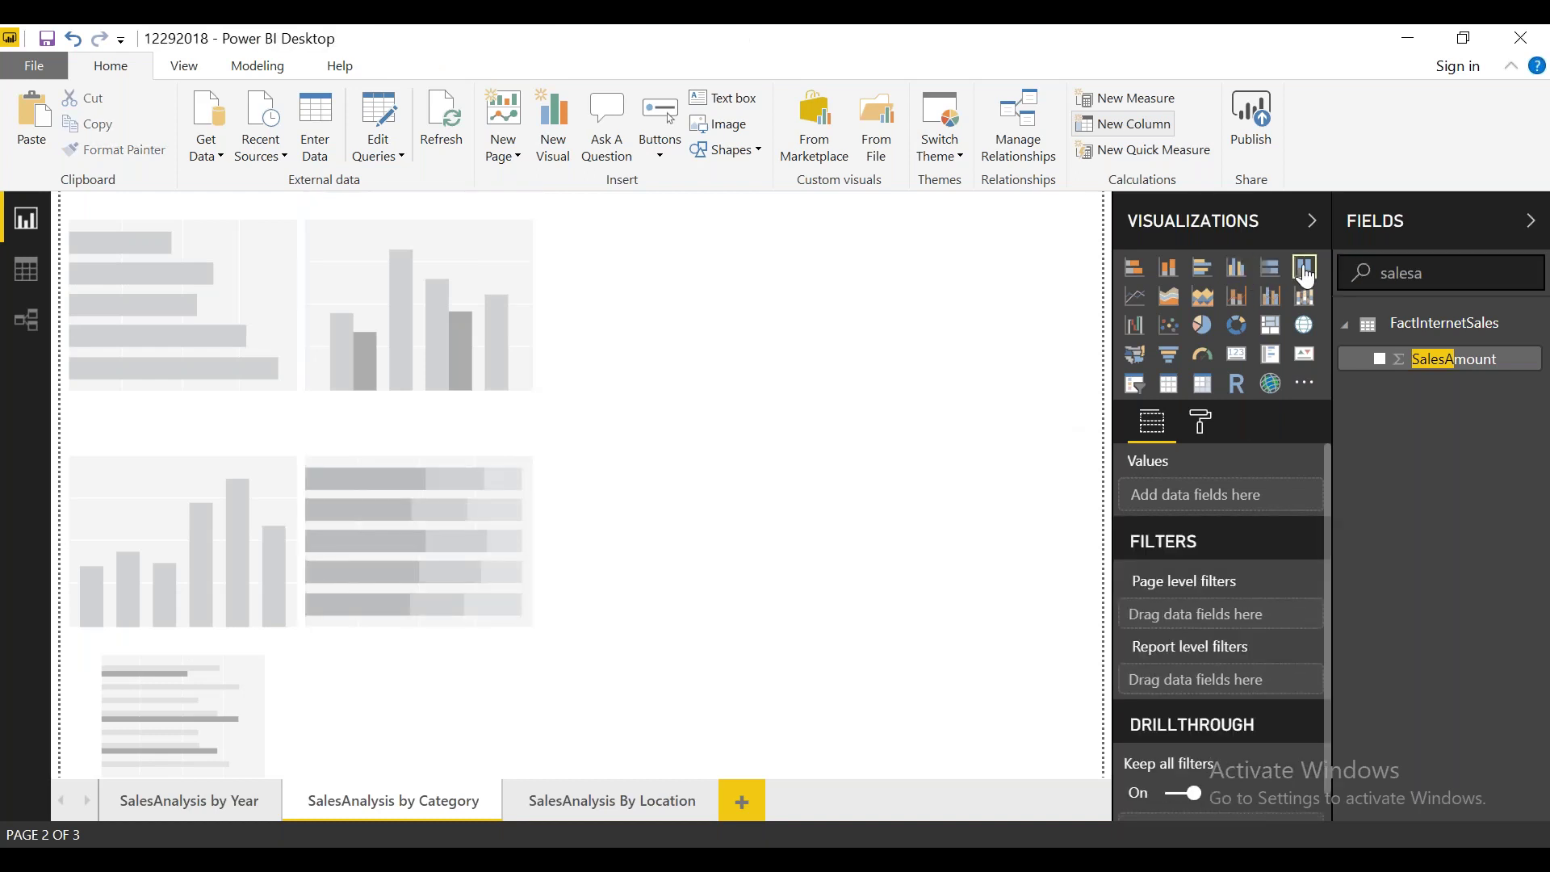
left_click(1306, 276)
left_click(696, 453)
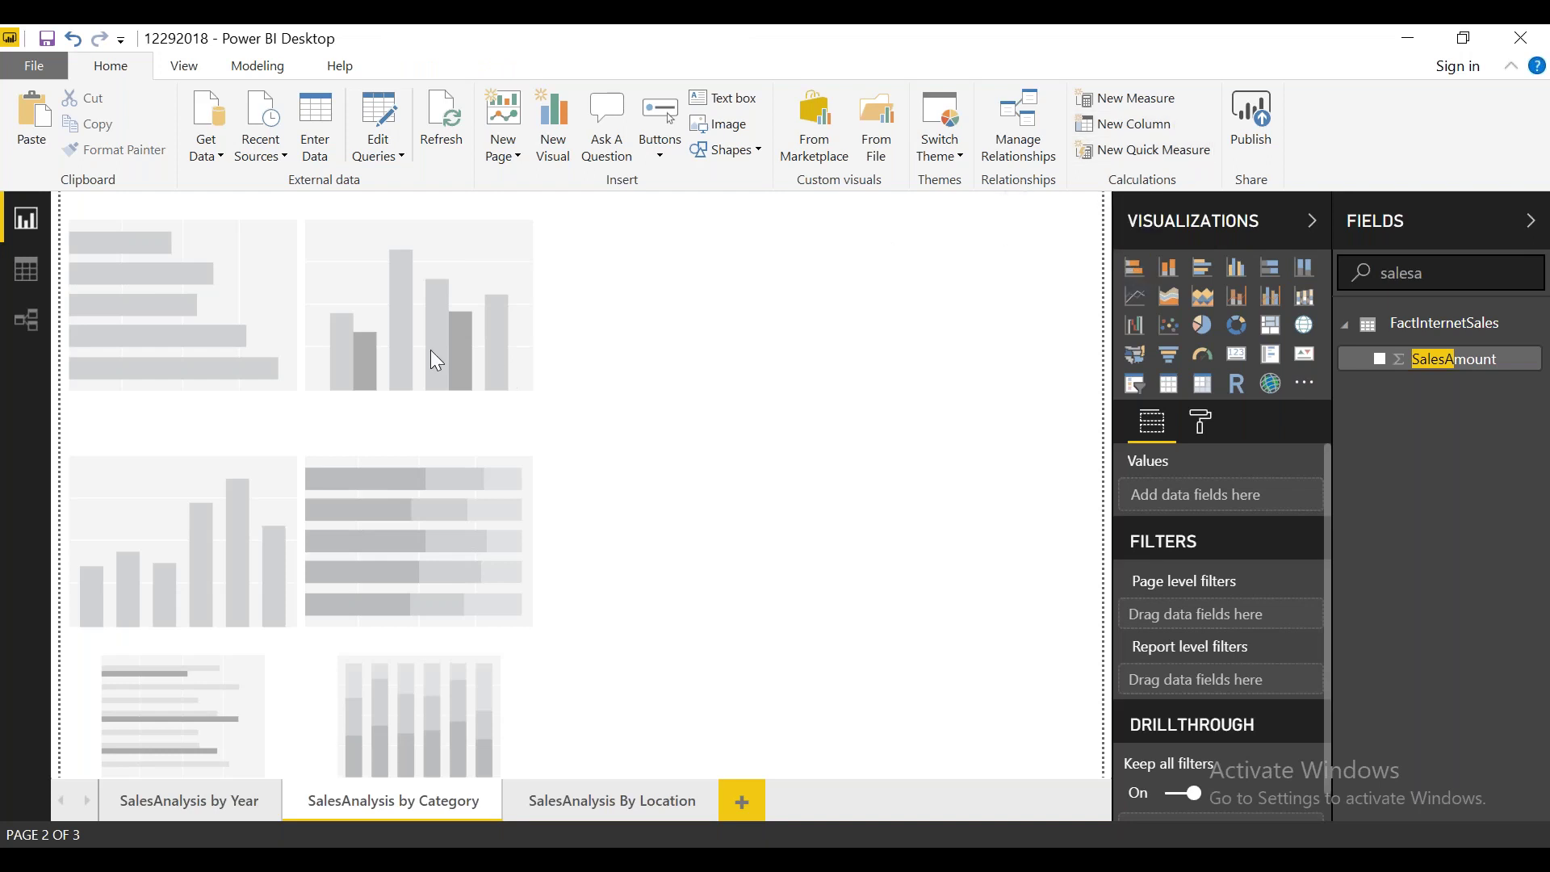
Step: Rearrange the six empty visuals so the bar charts form the upper row and the column charts form the lower row
left_click_drag(462, 291, 793, 590)
left_click_drag(489, 522, 495, 260)
left_click_drag(164, 724, 680, 248)
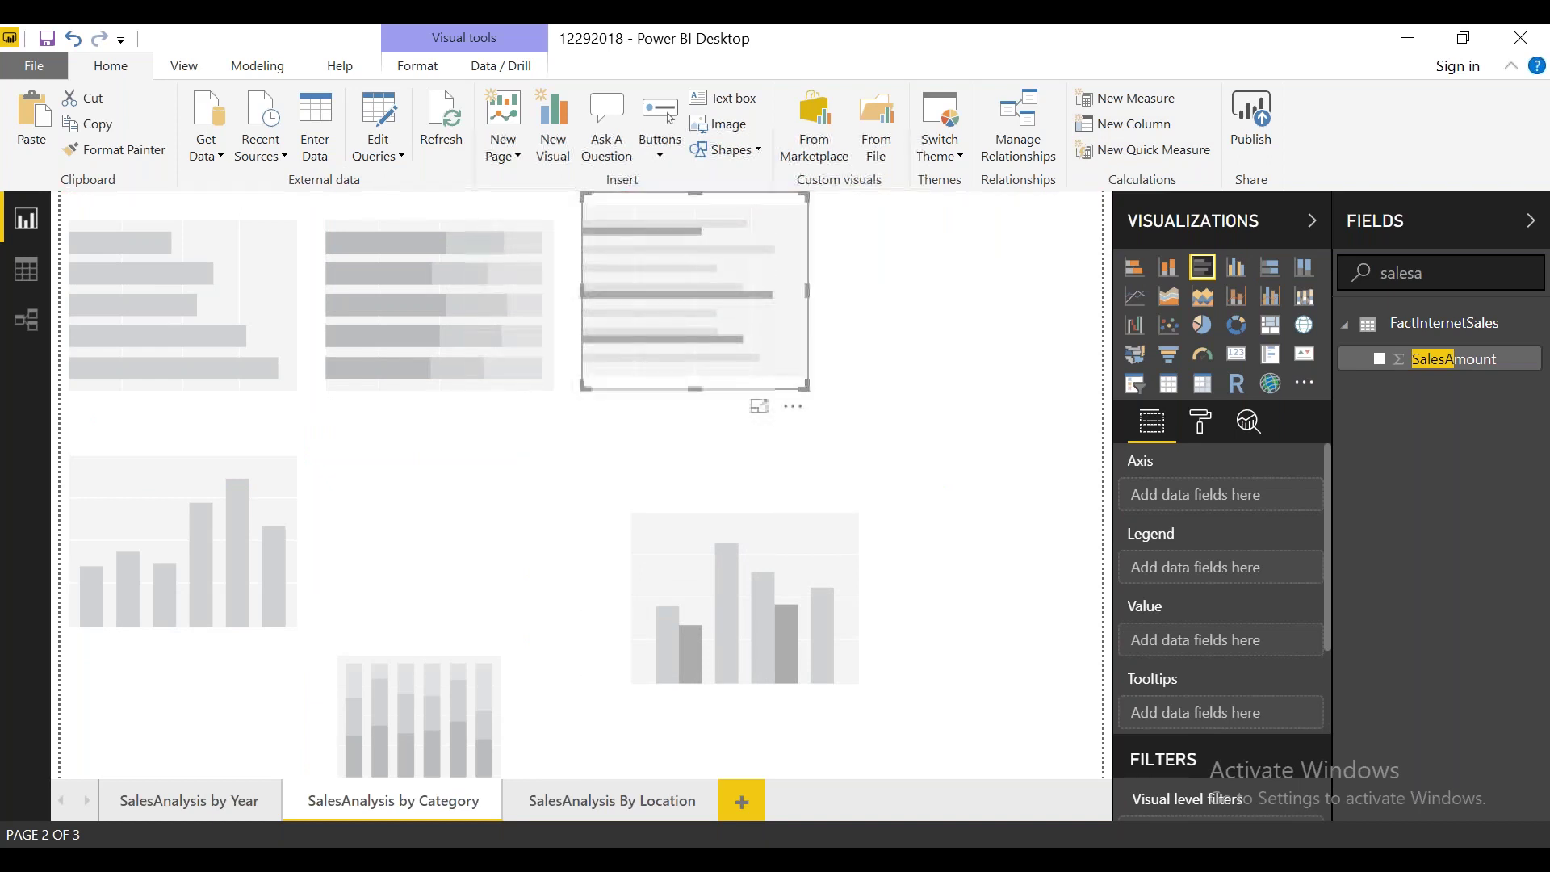
left_click_drag(417, 685, 443, 489)
left_click_drag(441, 578, 439, 632)
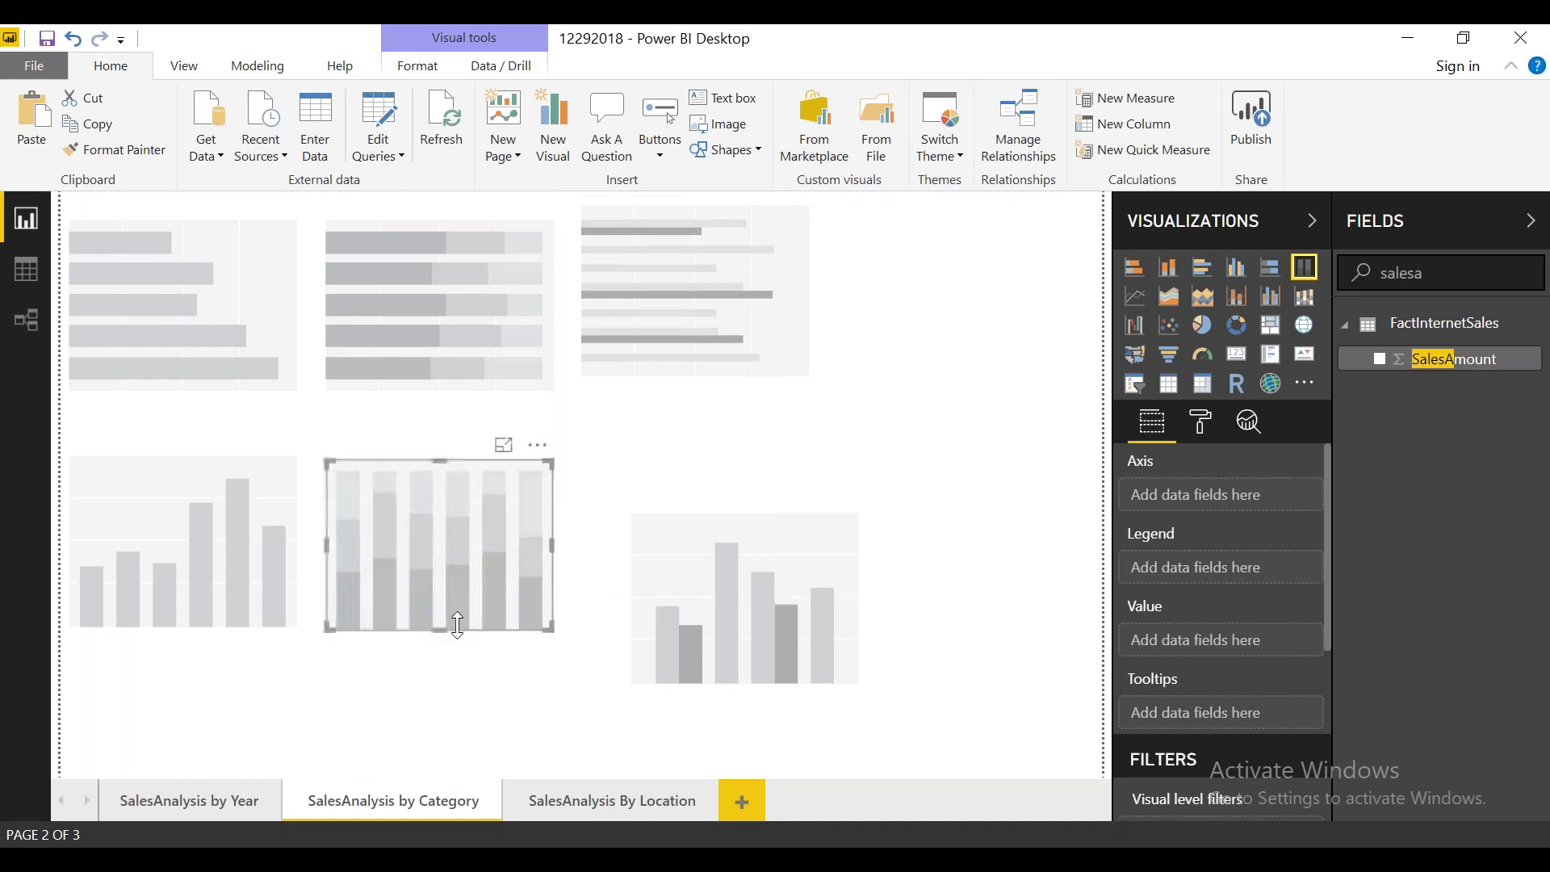
left_click_drag(686, 609, 657, 550)
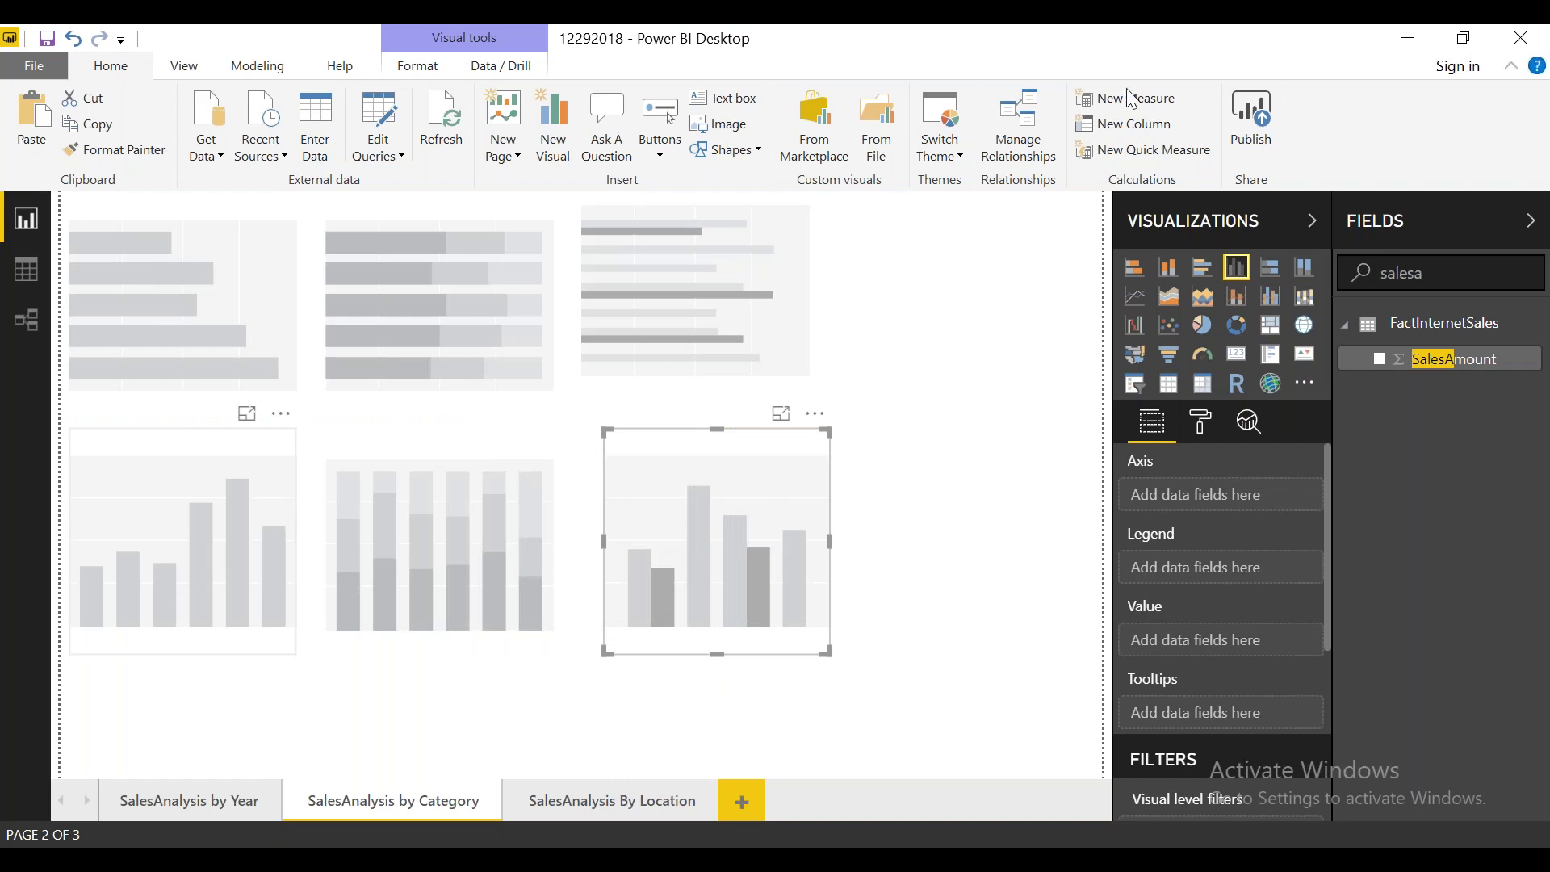
Step: Circle the row of horizontal bar charts and two vertical columns with pen annotations, clearing the markings again
left_click(1027, 129)
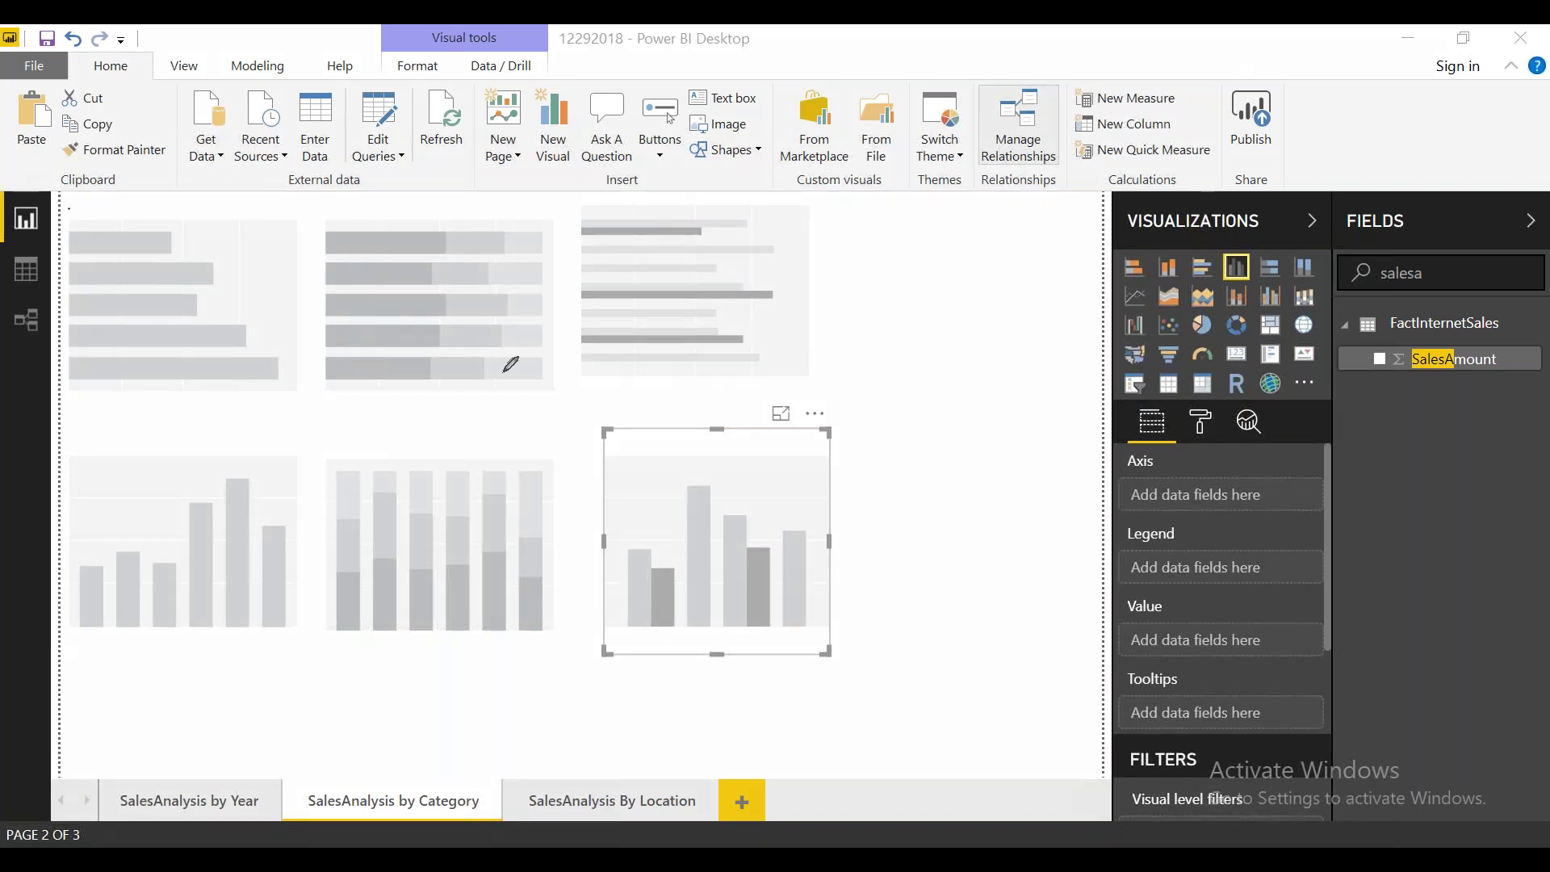
mouse_move(511, 365)
left_mouse_down()
mouse_move(259, 206)
mouse_move(55, 228)
mouse_move(212, 267)
mouse_move(70, 272)
left_mouse_up()
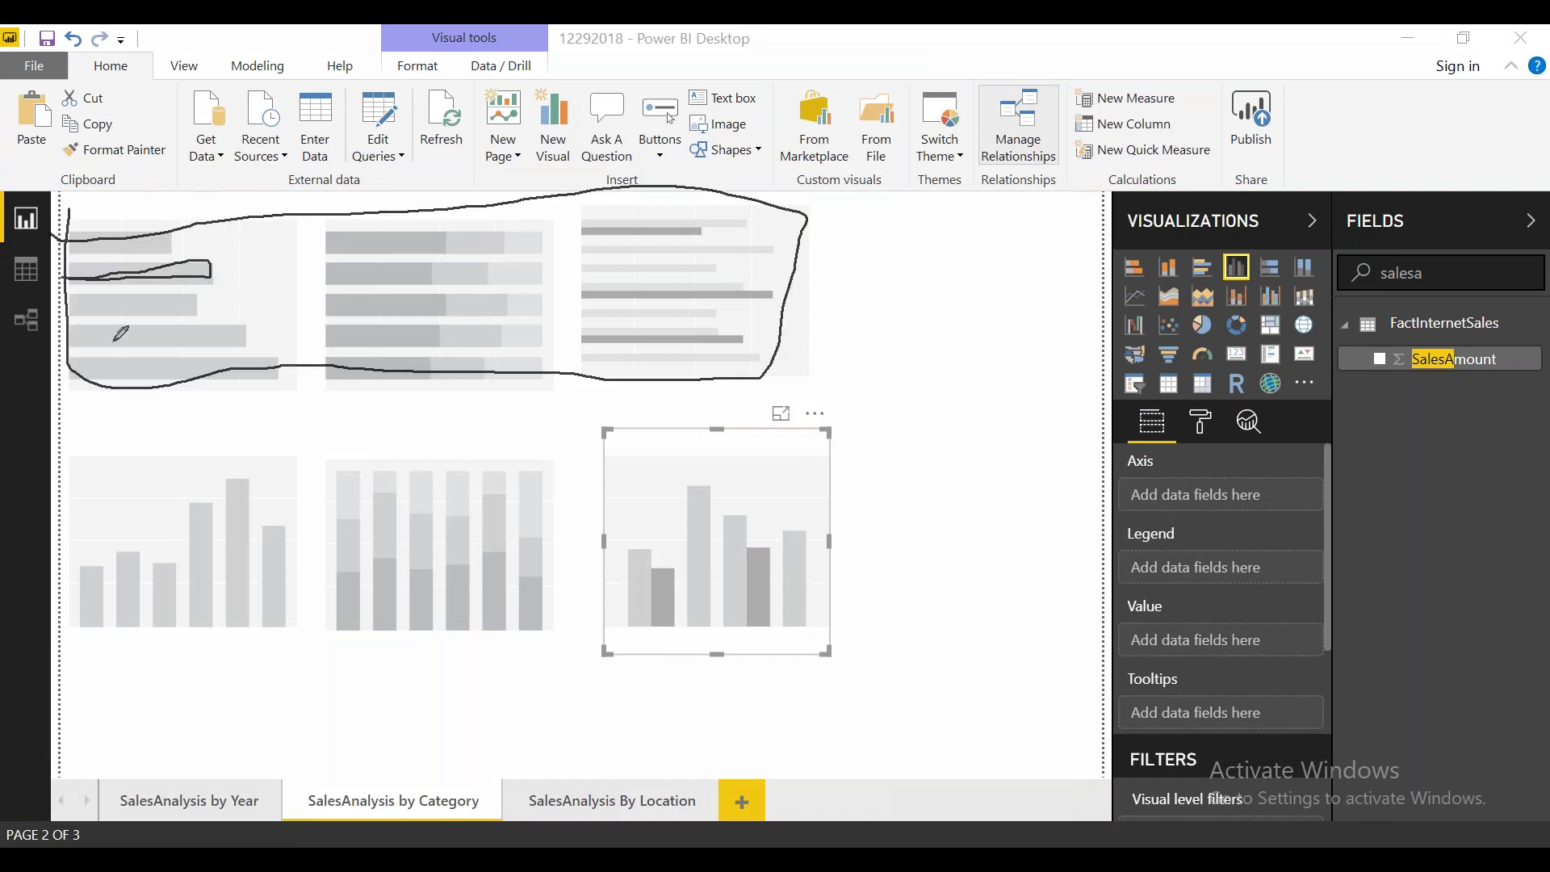
left_click_drag(83, 569, 100, 628)
mouse_move(109, 530)
left_mouse_down()
mouse_move(121, 627)
mouse_move(138, 610)
left_mouse_up()
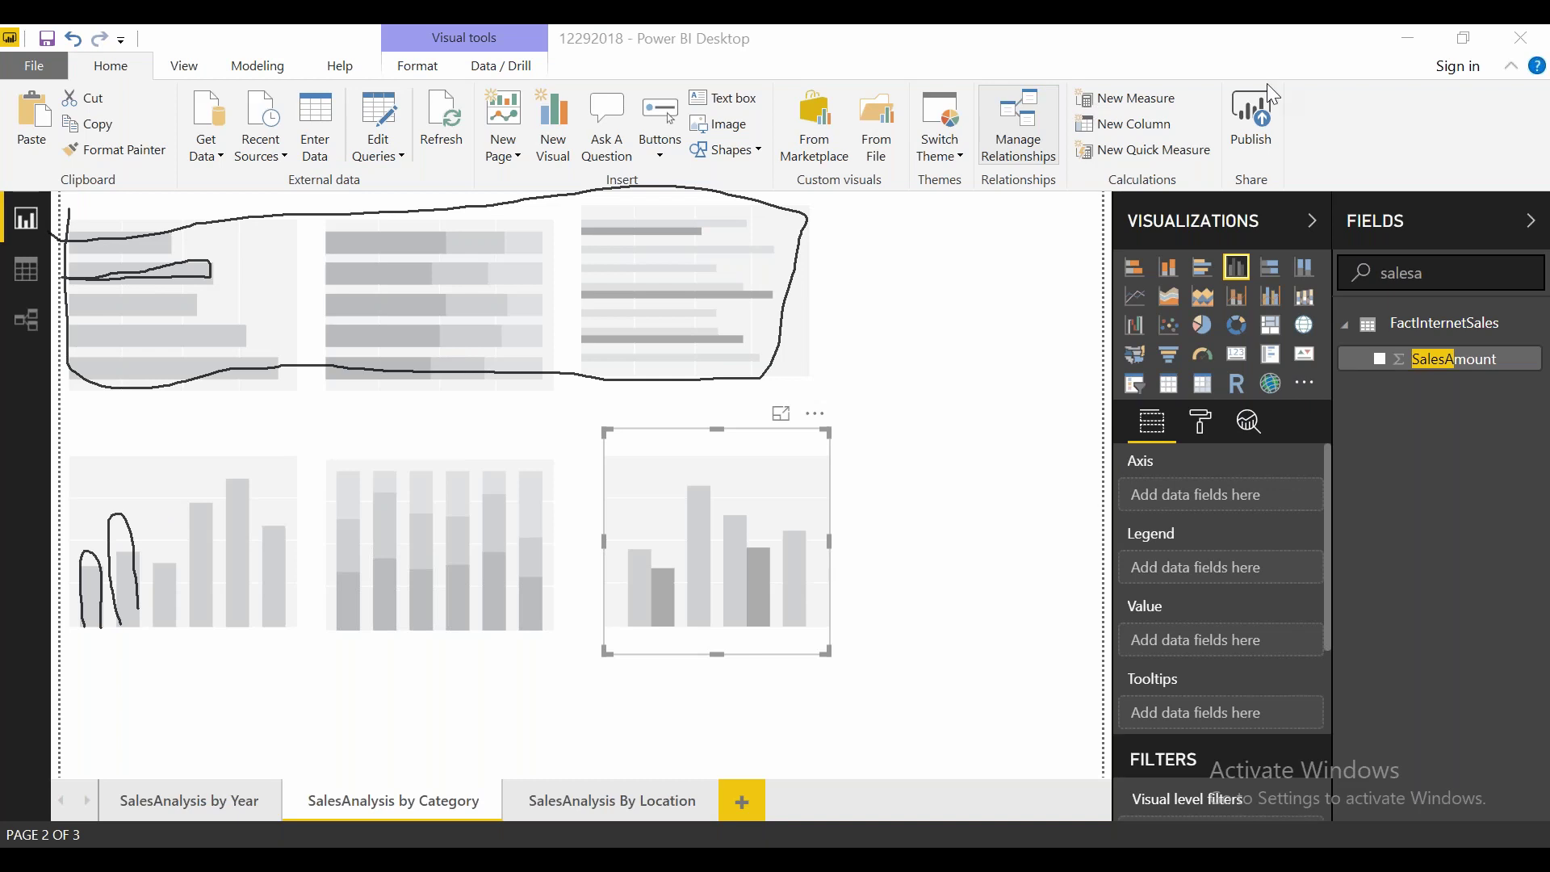
key("Escape")
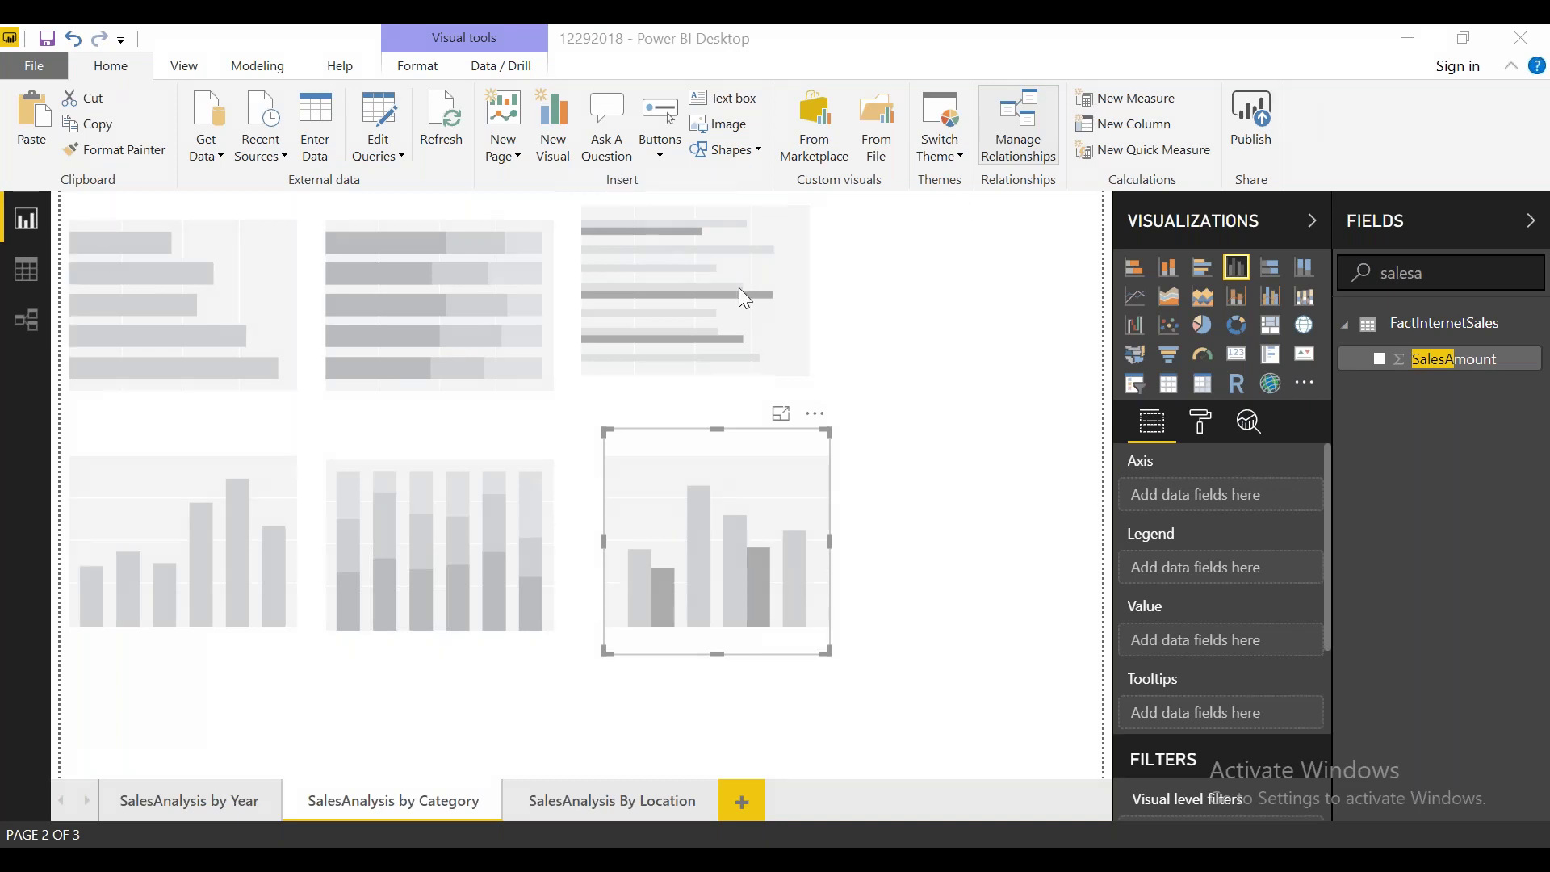
Step: Reorder the upper row to place the clustered bar chart before the 100% stacked bar chart
left_click_drag(404, 307, 921, 283)
left_click_drag(689, 275, 627, 284)
Step: Search the fields for categoryname and assign EnglishProductCategoryName from DimProductCategory to the stacked bar chart's axis
left_click(279, 281)
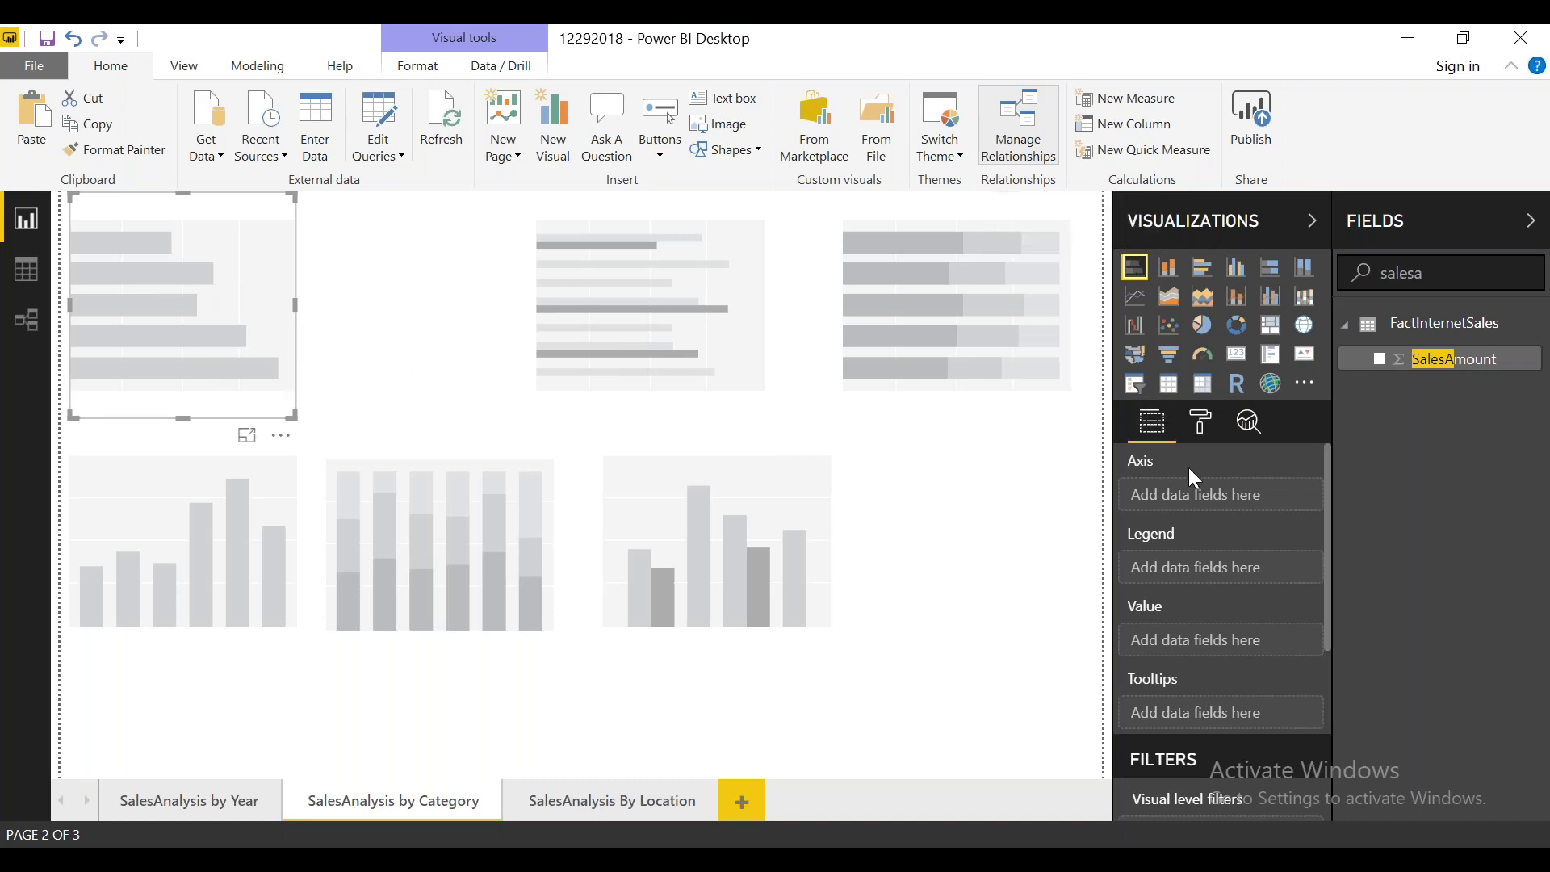
double_click(1502, 274)
type("categ")
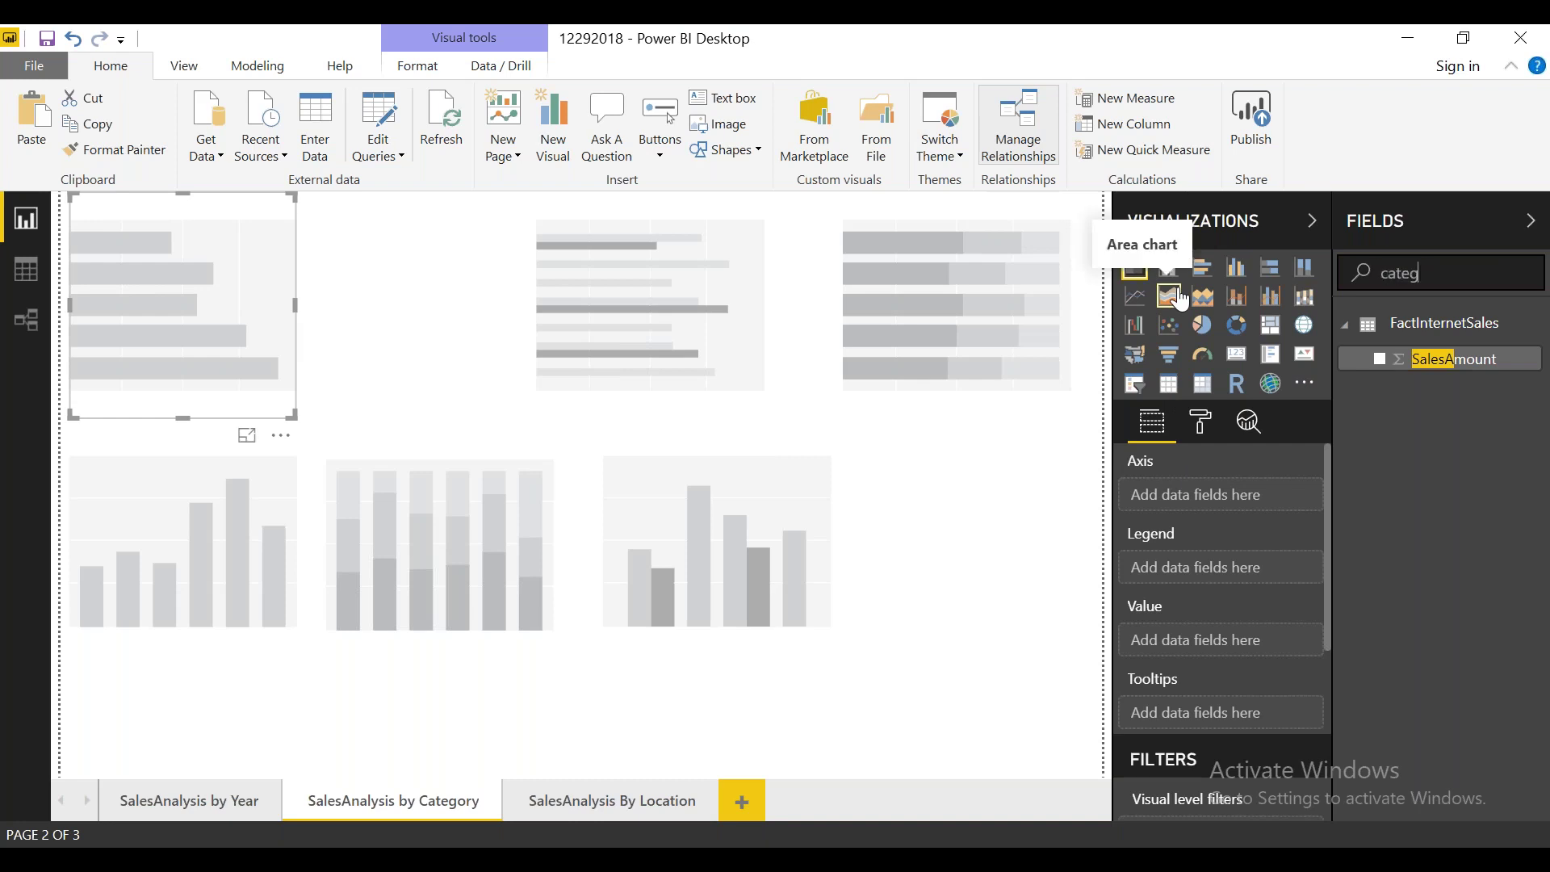
type("oryname")
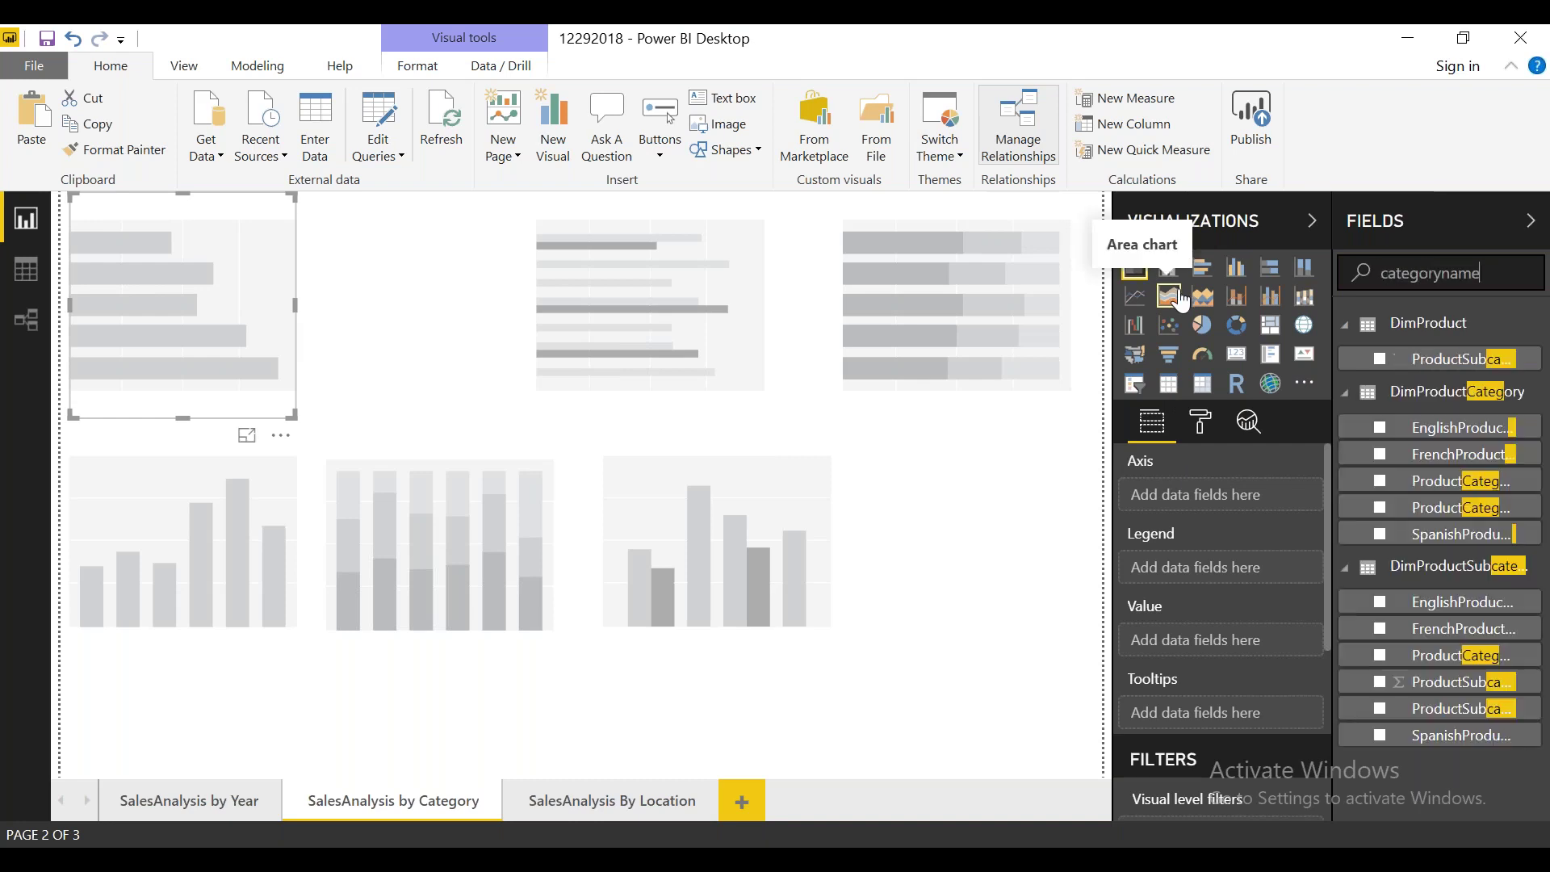
left_click_drag(1457, 364, 1281, 499)
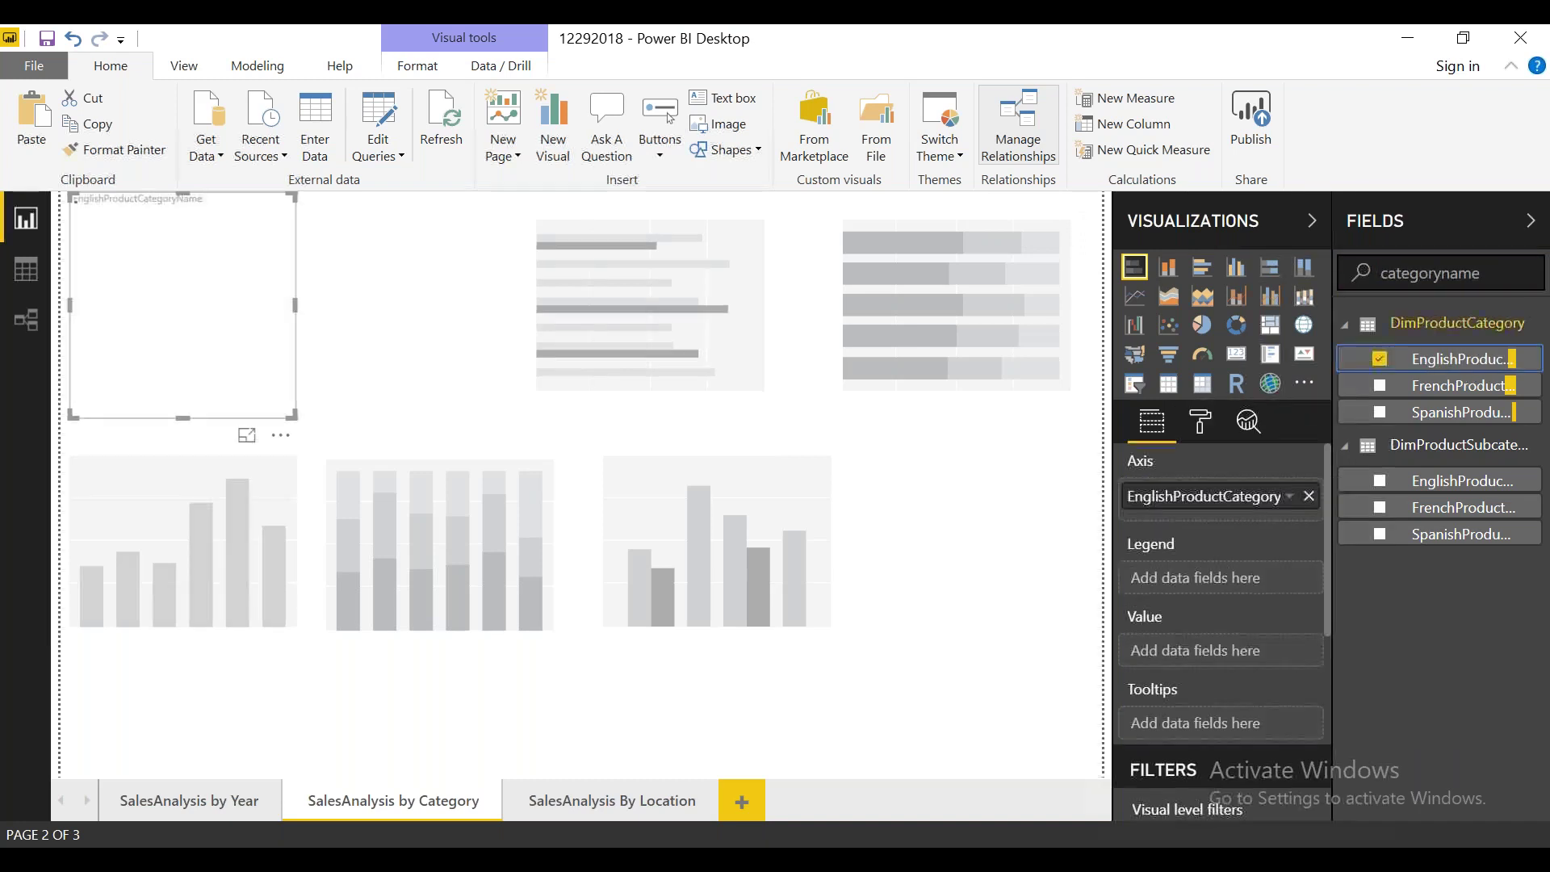
Step: Search the fields for salesa and assign SalesAmount from FactInternetSales to the stacked bar chart's value
left_click_drag(1494, 274, 1238, 269)
type("sale")
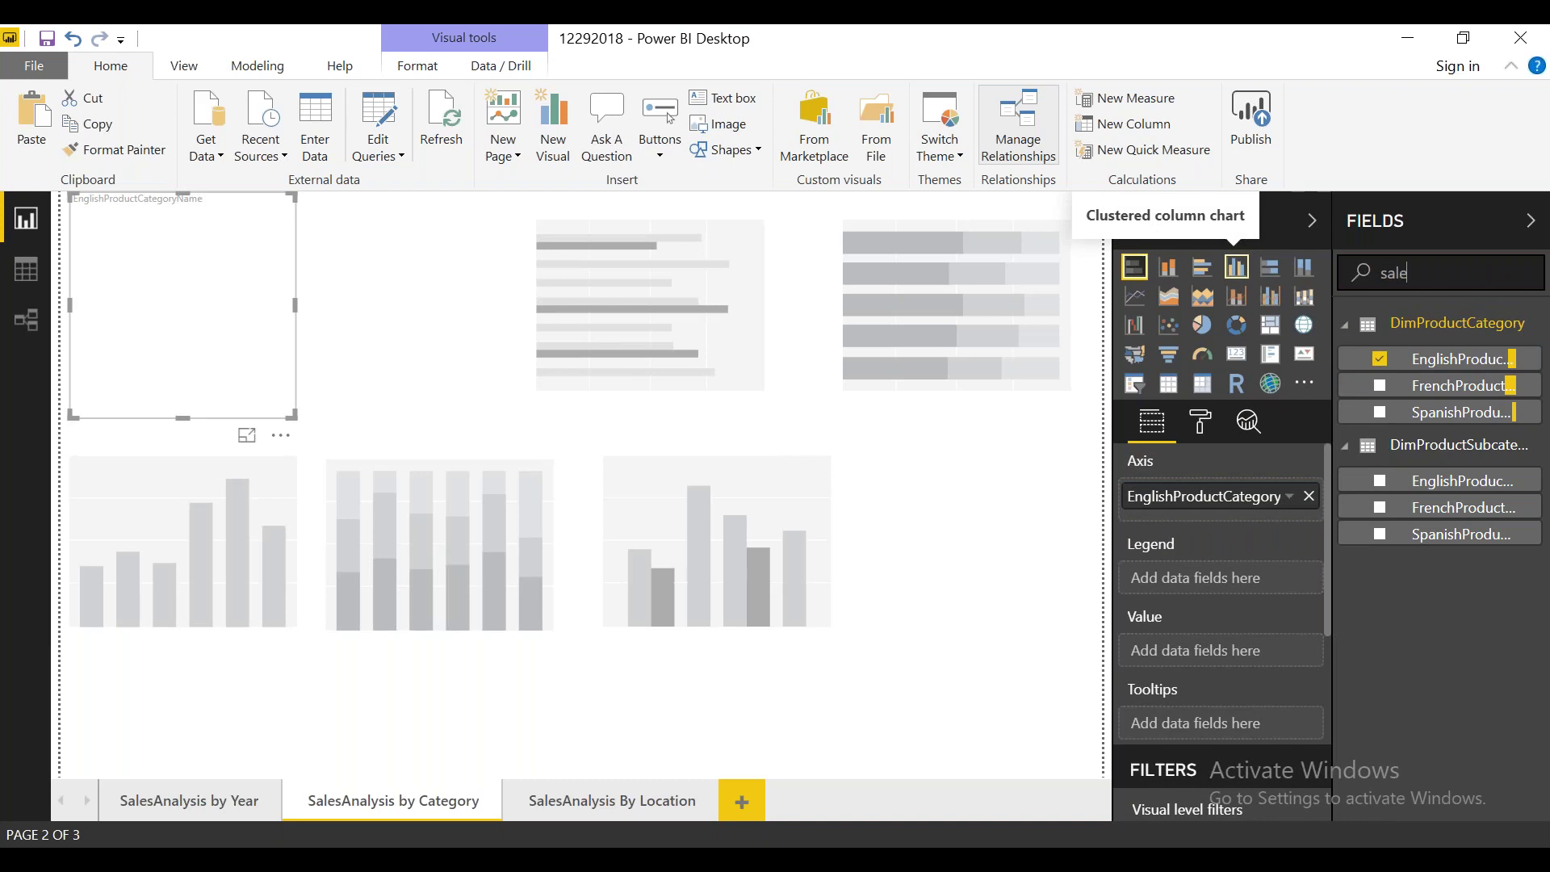
type("sa")
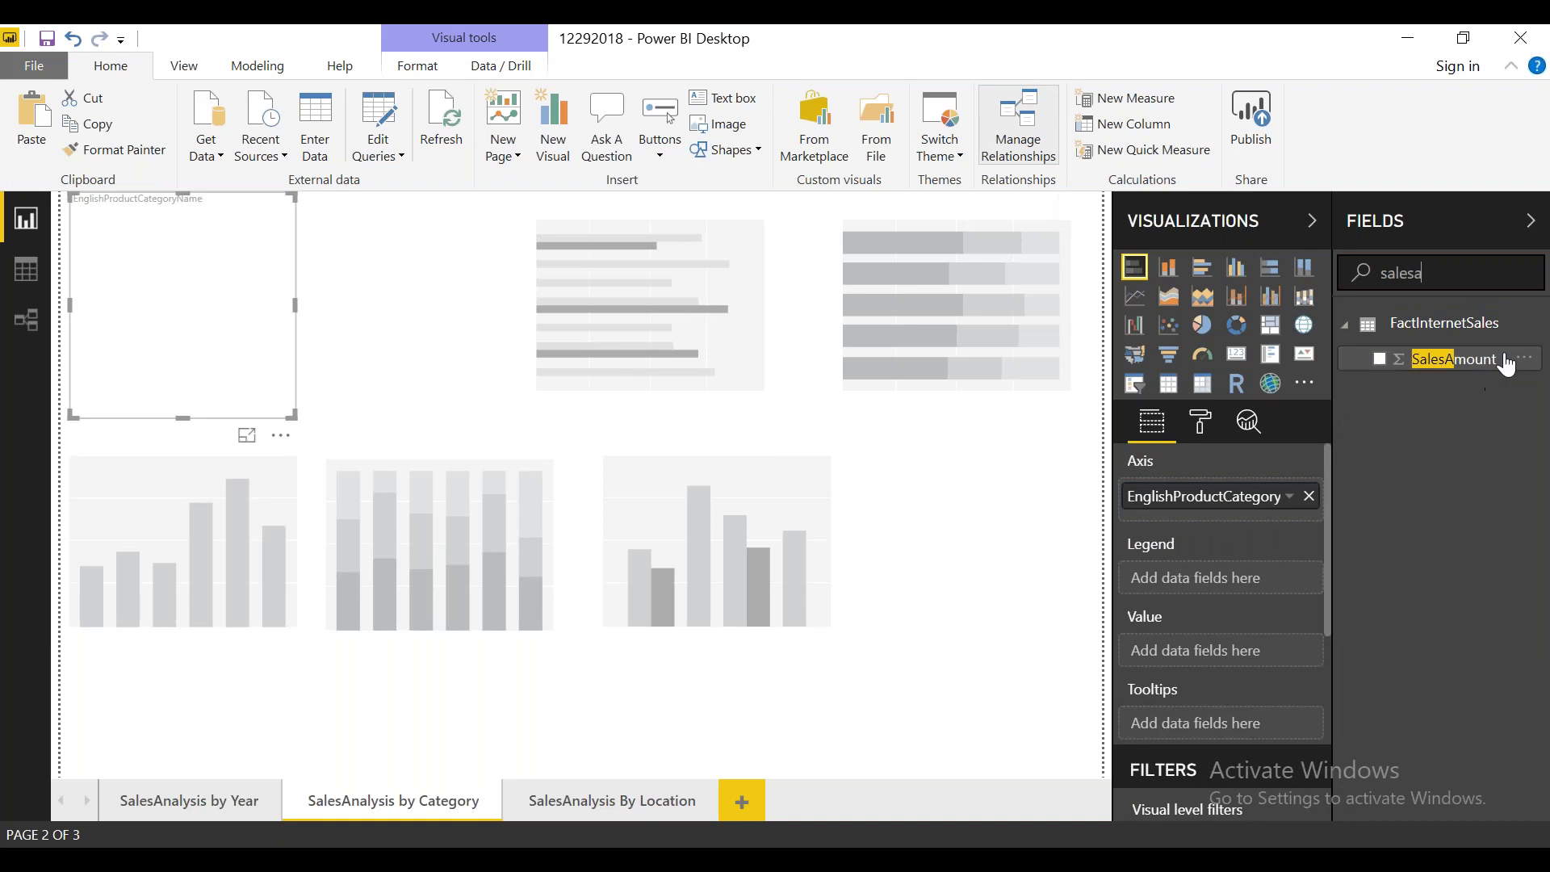
left_click_drag(1453, 359, 1267, 648)
Step: Lower the empty stacked and 100% stacked column charts, and enlarge the stacked bar chart downward and sideways
left_click_drag(220, 511, 210, 696)
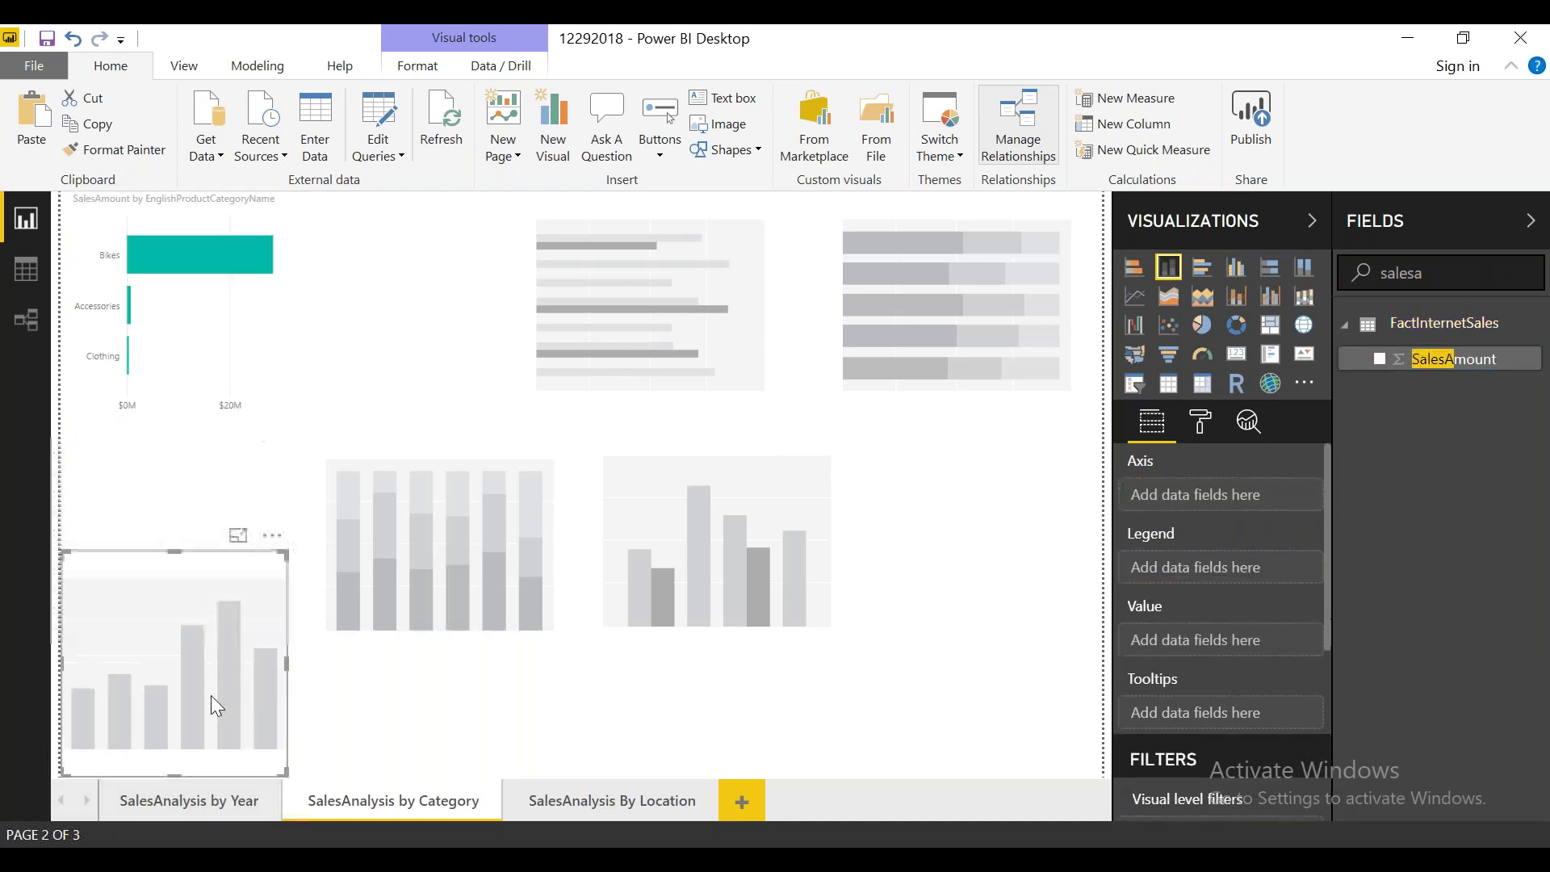
left_click(197, 254)
left_click_drag(185, 418, 182, 542)
left_click_drag(380, 565, 376, 699)
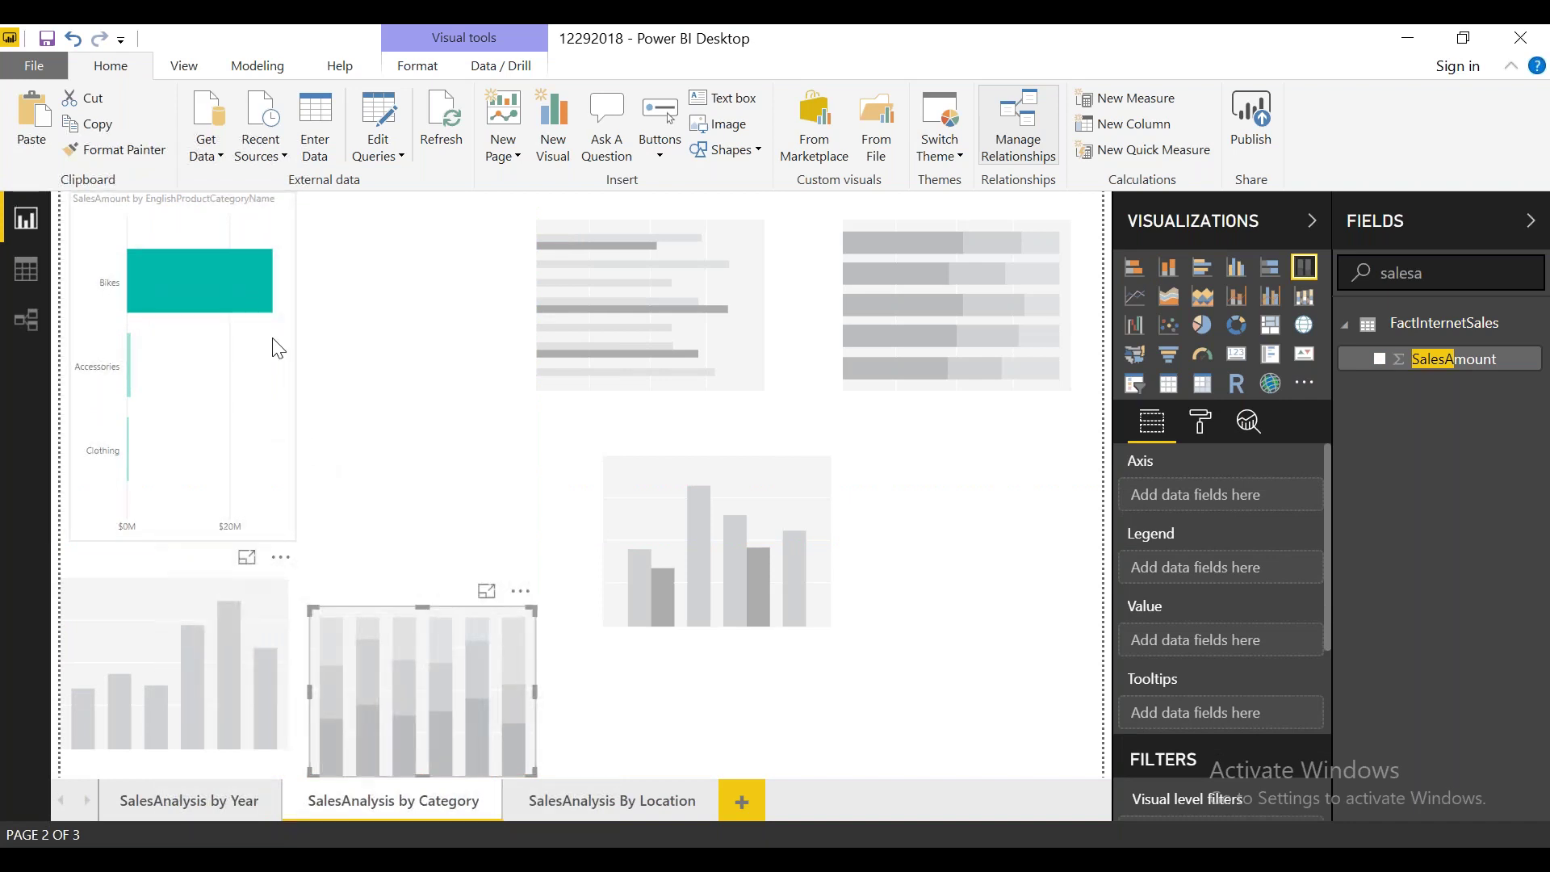
left_click(230, 371)
left_click_drag(394, 373, 474, 391)
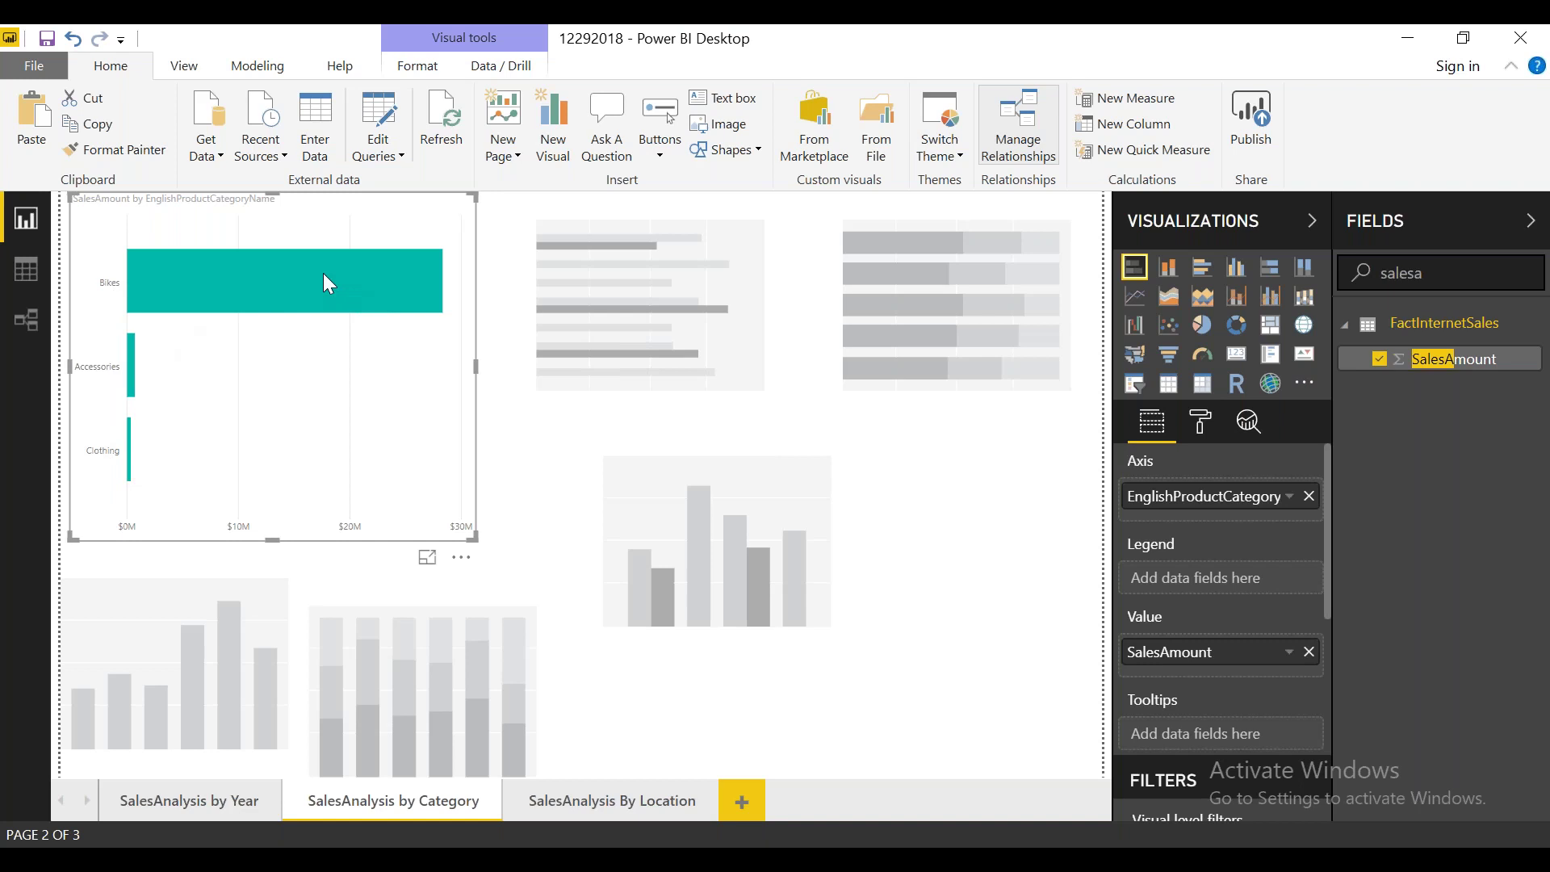
Step: Circle the Bikes label with the pen and draw three vertical strokes dividing its bar into segments
mouse_move(327, 282)
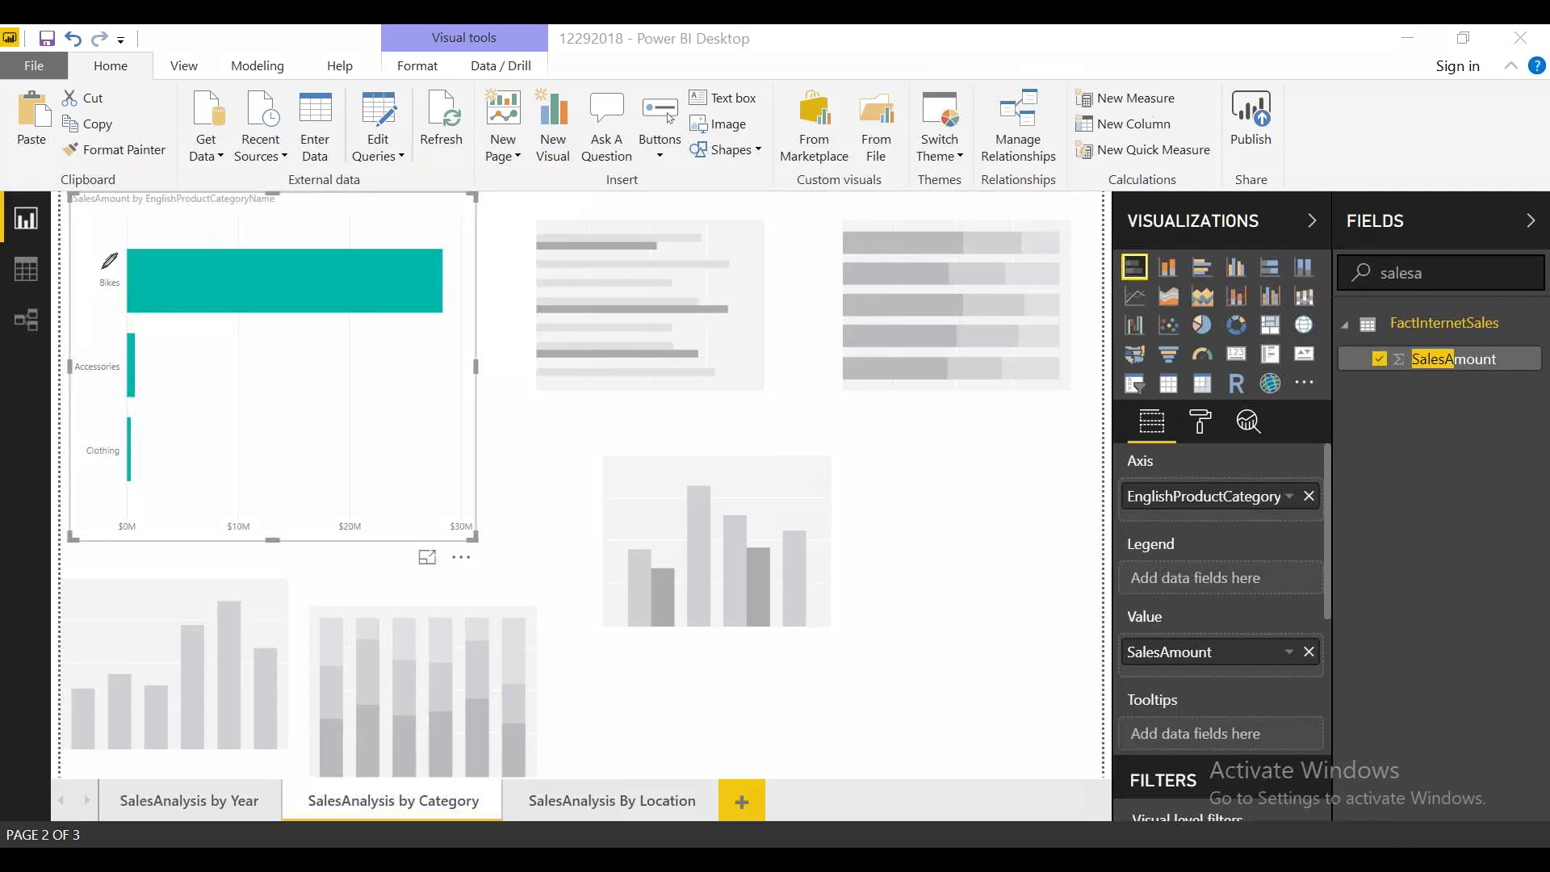
left_click_drag(121, 277, 123, 284)
left_click_drag(180, 252, 184, 309)
left_click_drag(249, 250, 257, 310)
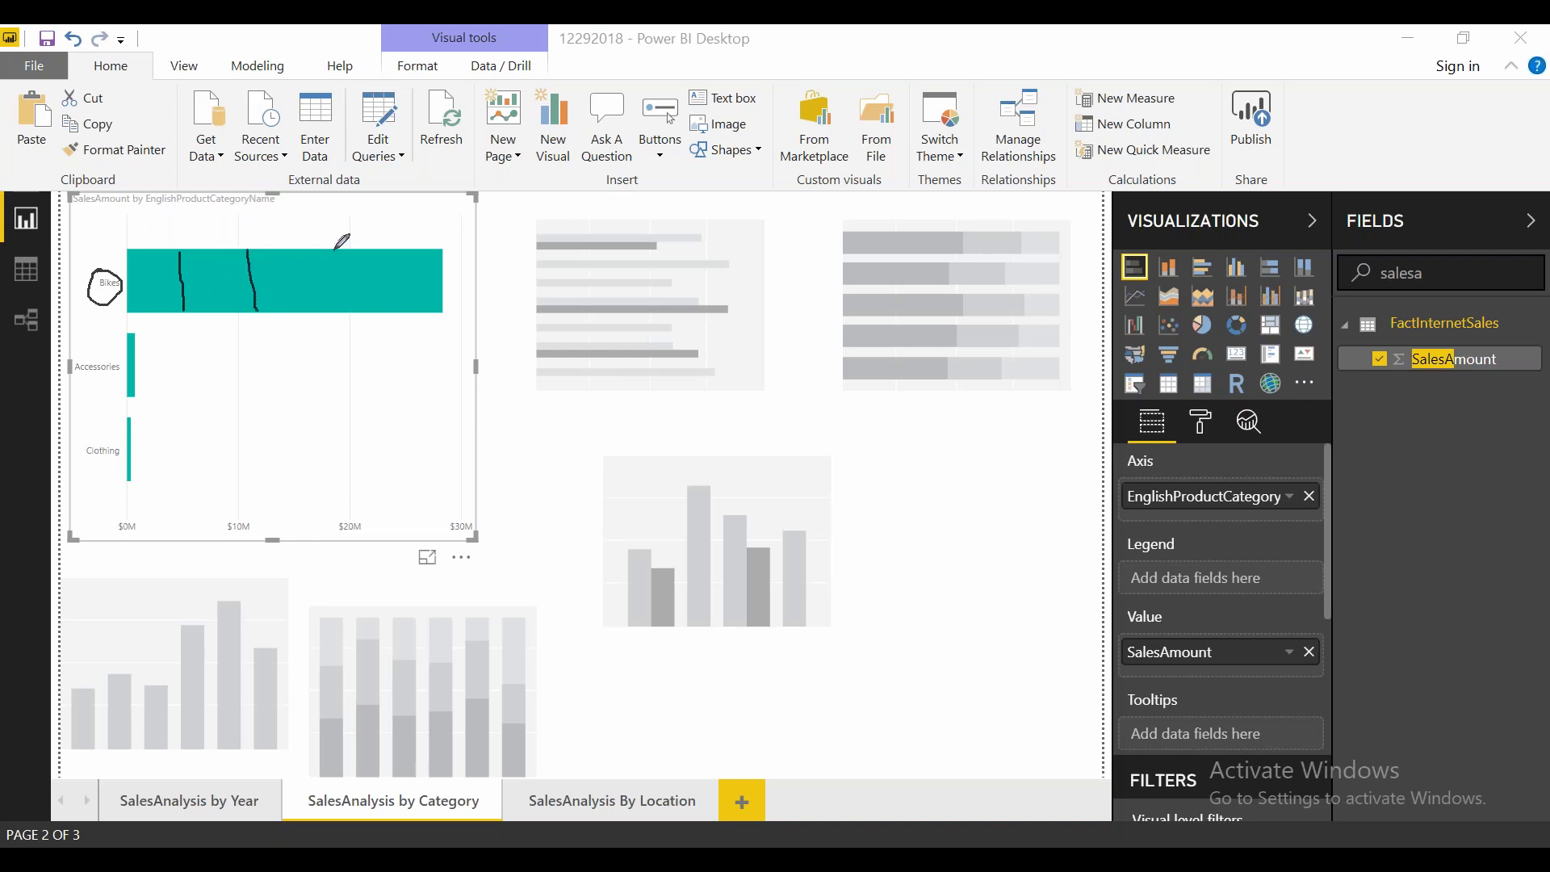
left_click_drag(334, 250, 335, 312)
Step: Search the fields for year, assign CalendarYear from DimDate to the stacked bar chart's legend, and clear the pen markings
left_click_drag(1434, 273, 1188, 250)
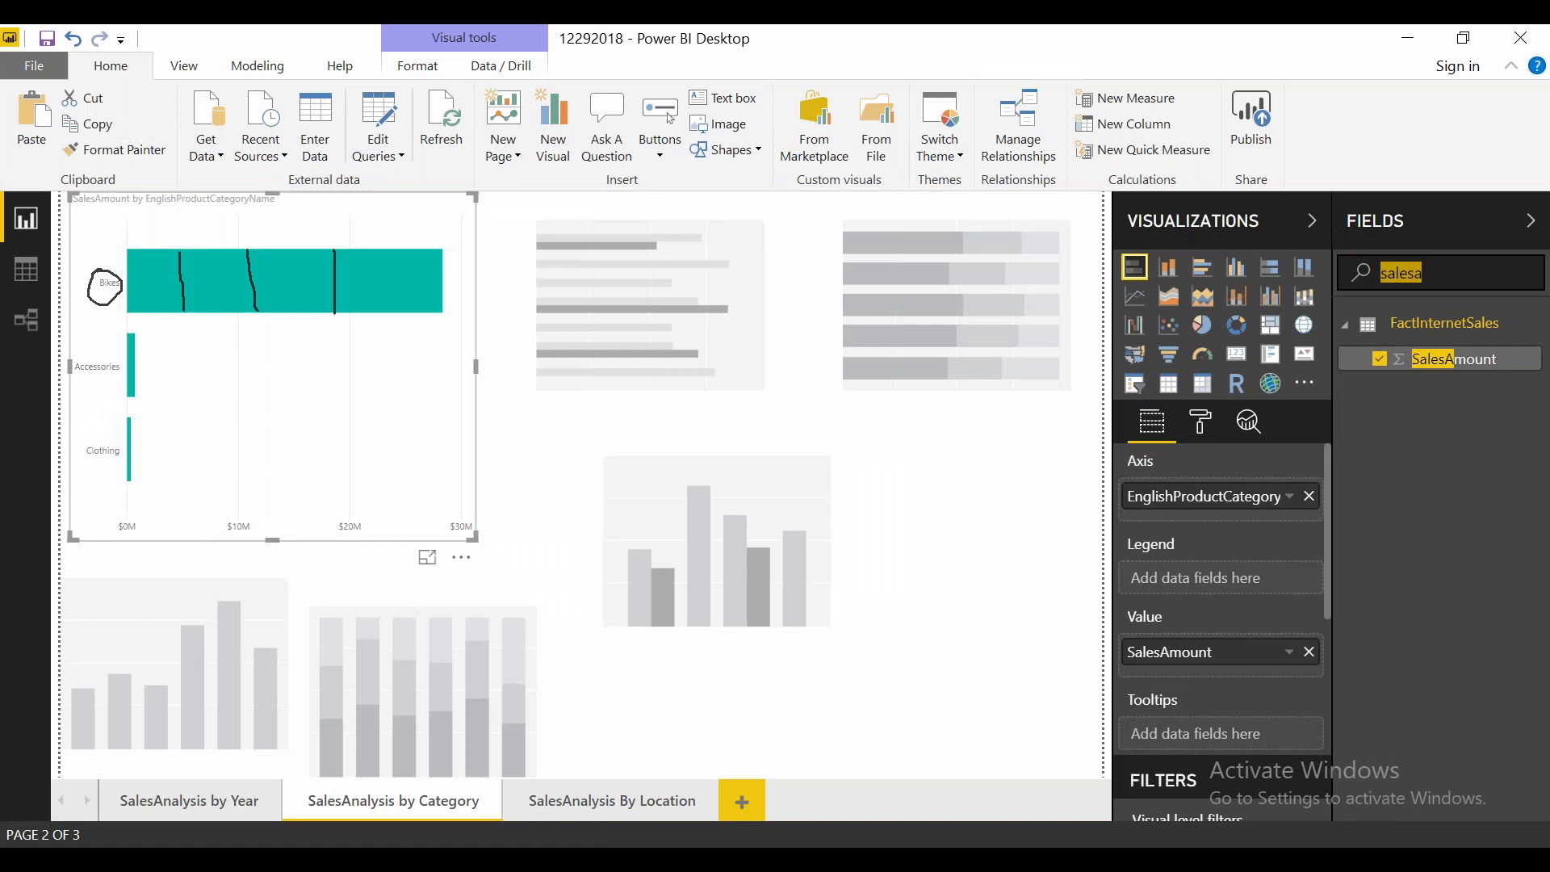
type("year")
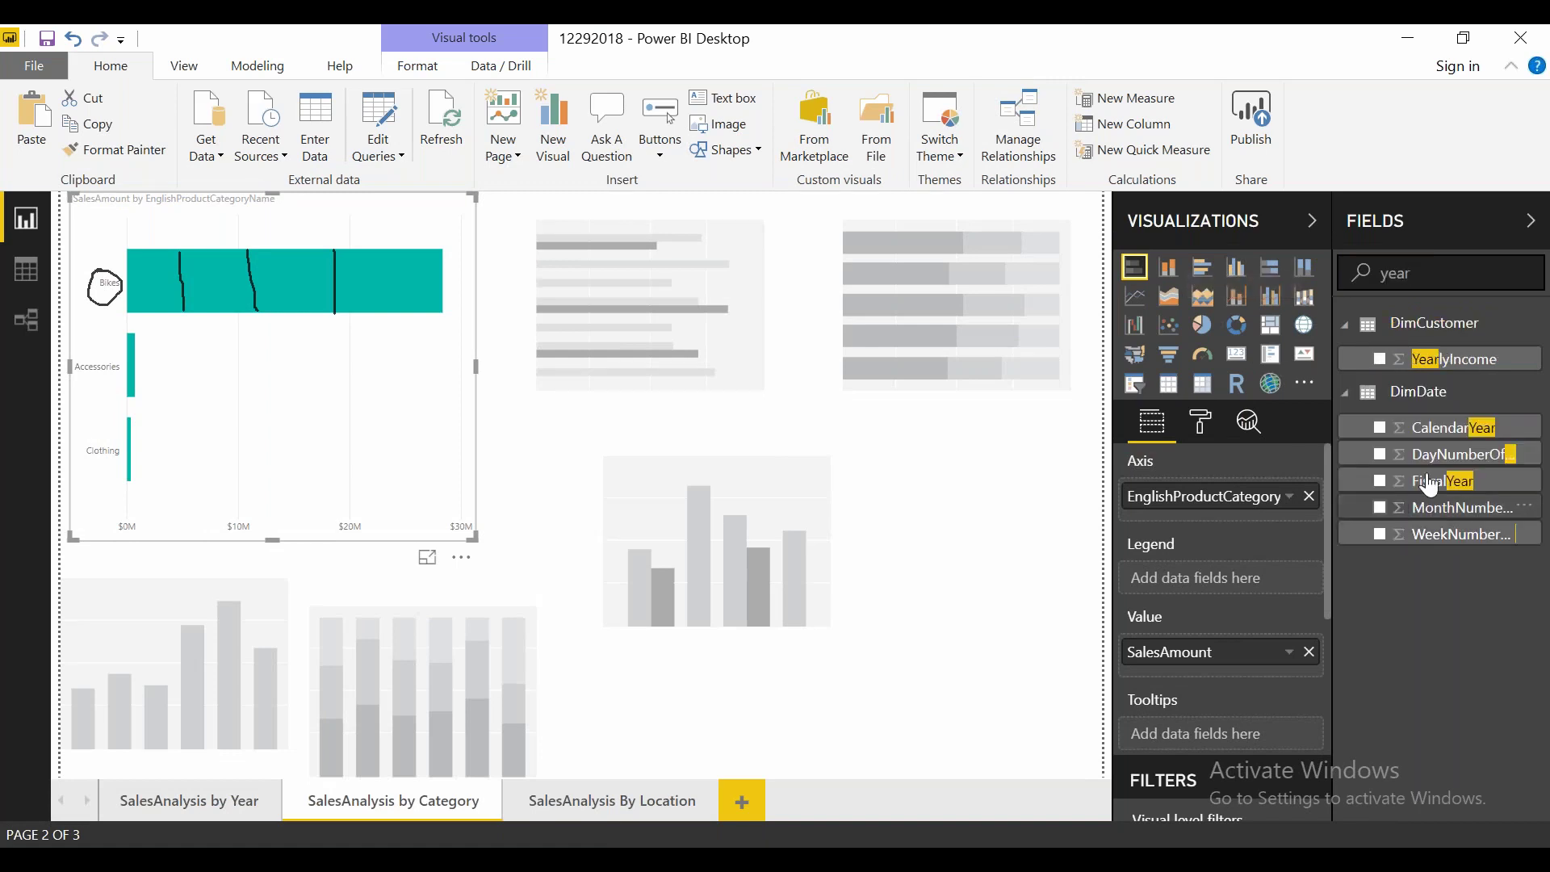
left_click_drag(1446, 429, 1269, 572)
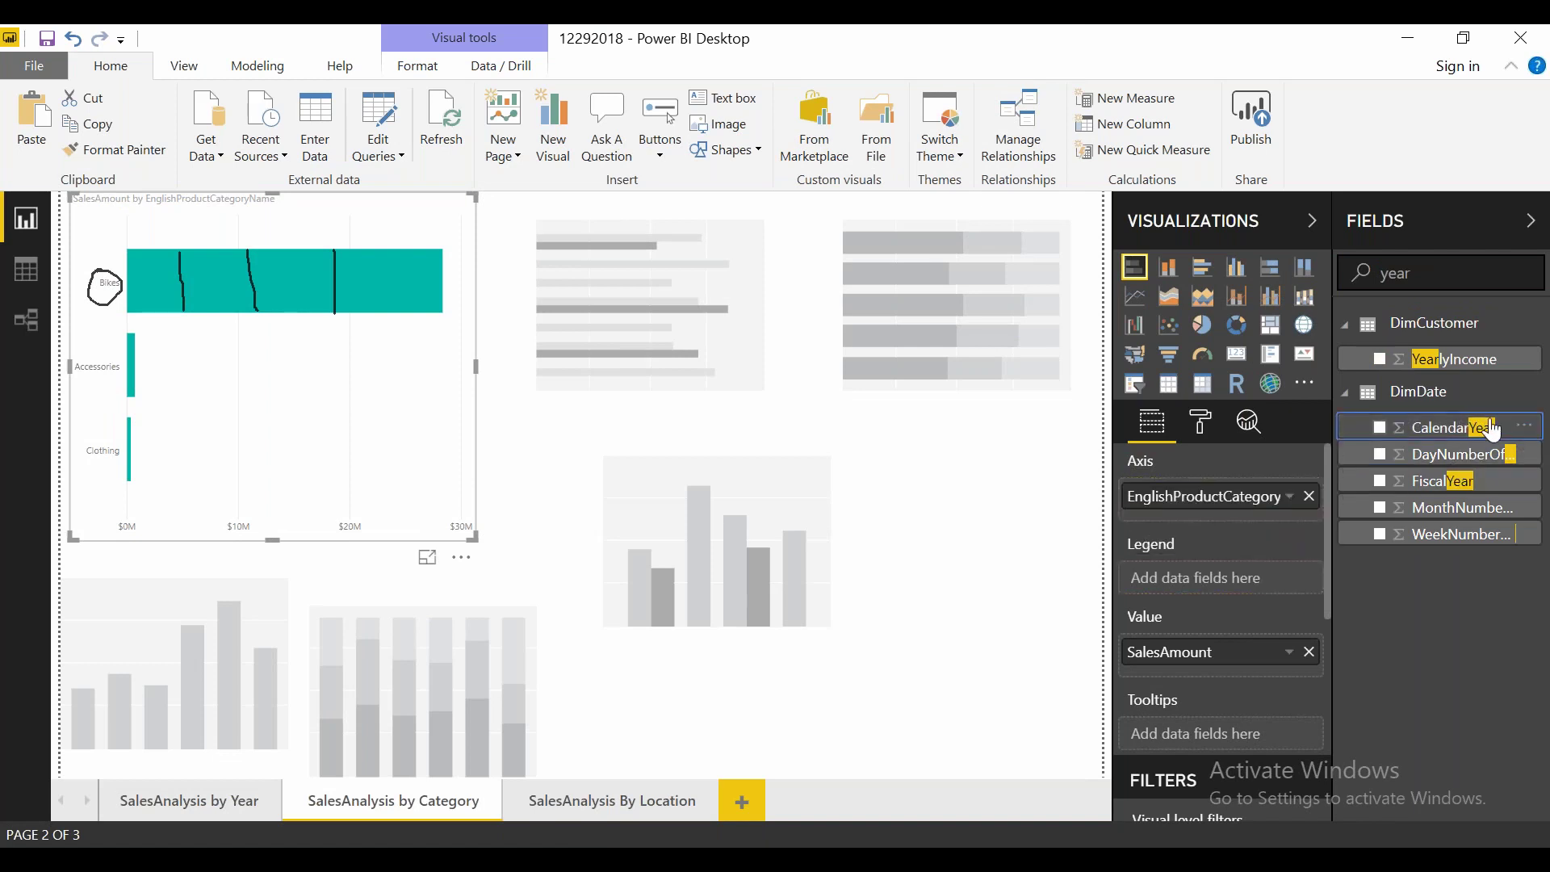
left_click_drag(1454, 427, 1282, 583)
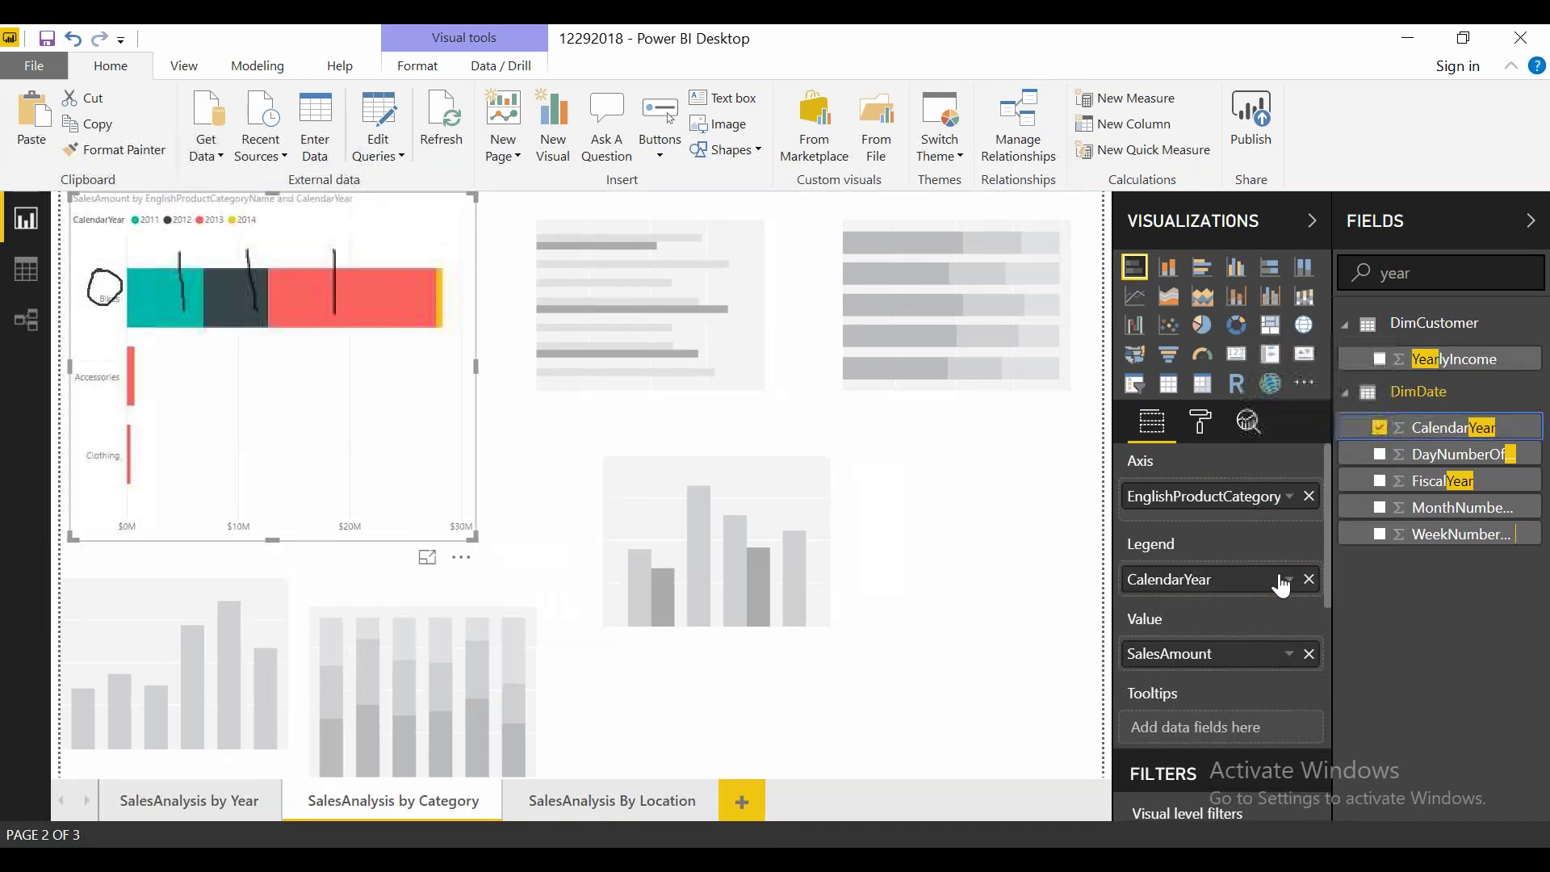
key("Escape")
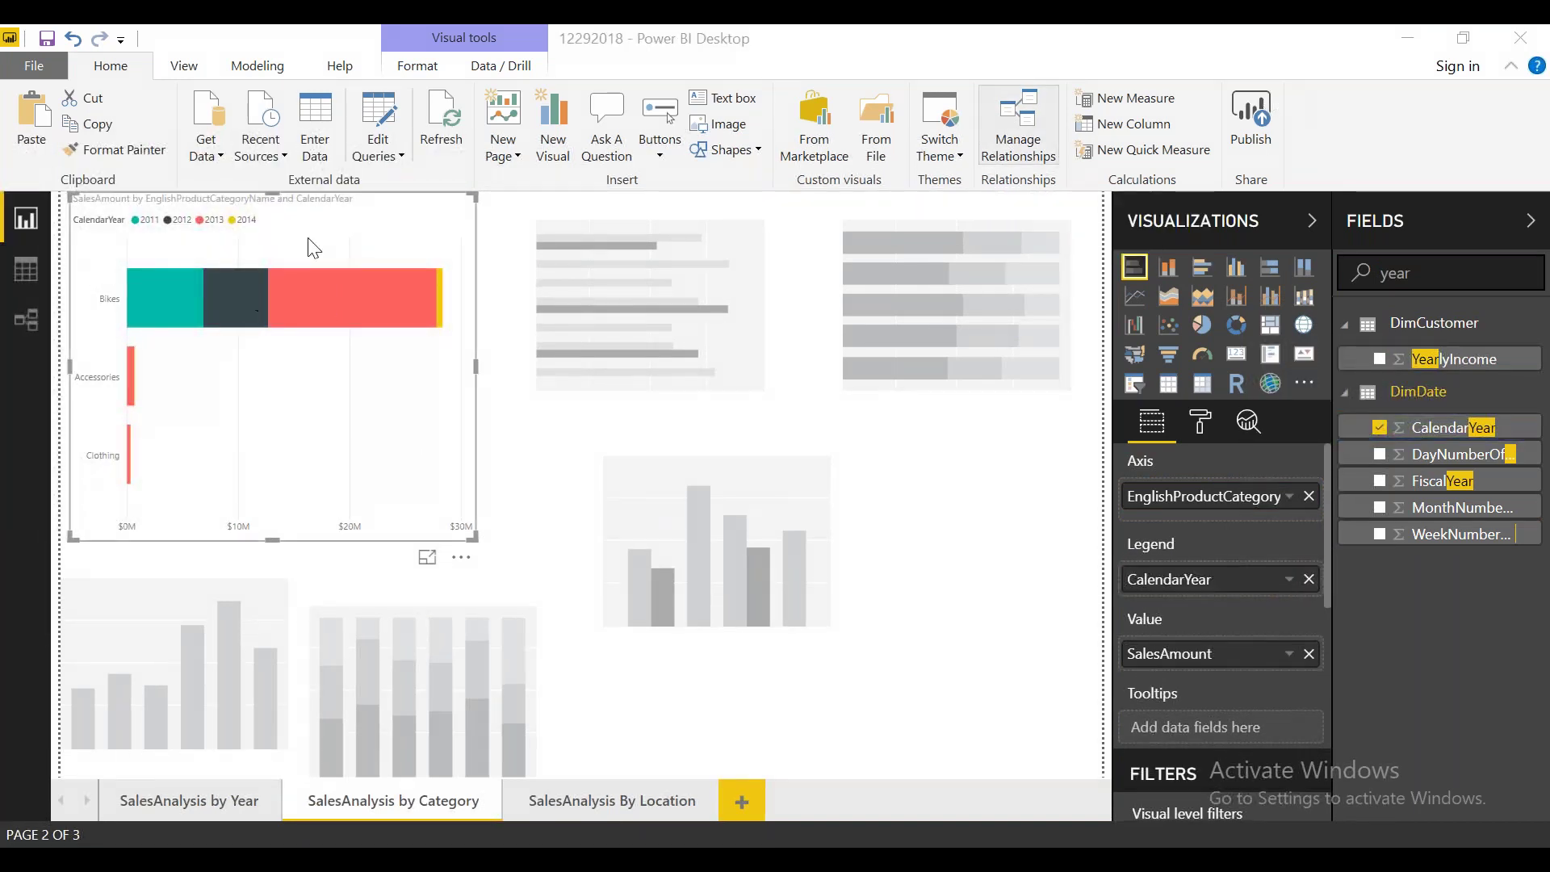
Step: Draw pen arcs over the Bikes bar's year segments and underline the year legend entries
left_click(1128, 95)
left_click(167, 268)
left_click_drag(166, 268, 436, 271)
left_click_drag(124, 238, 266, 231)
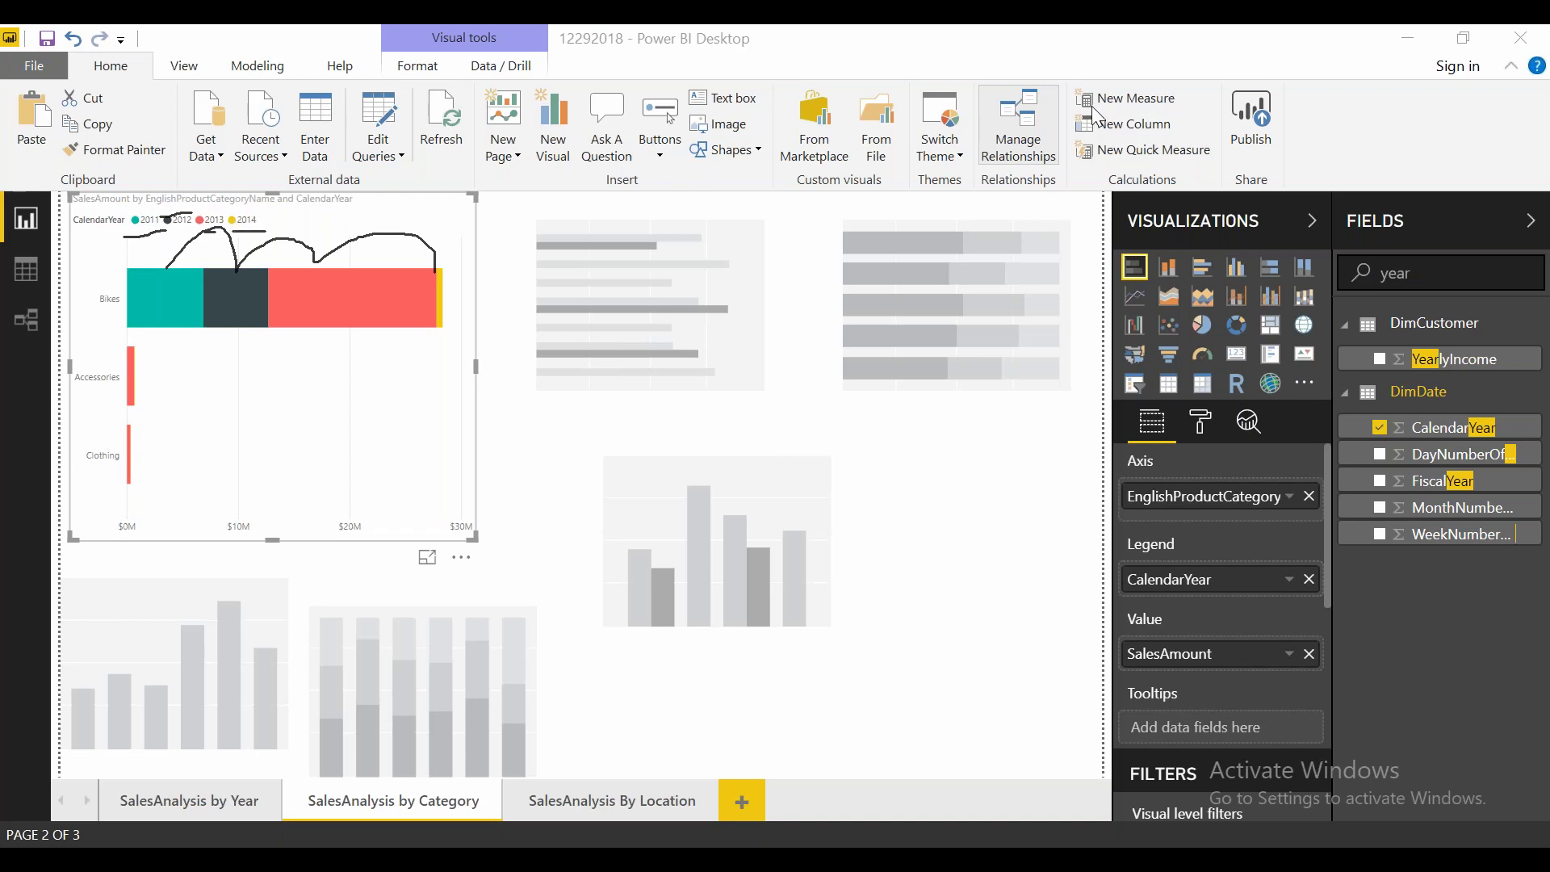
Step: Turn on data labels for the stacked bar chart and widen it to the edge of the empty clustered bar chart
left_click(1199, 419)
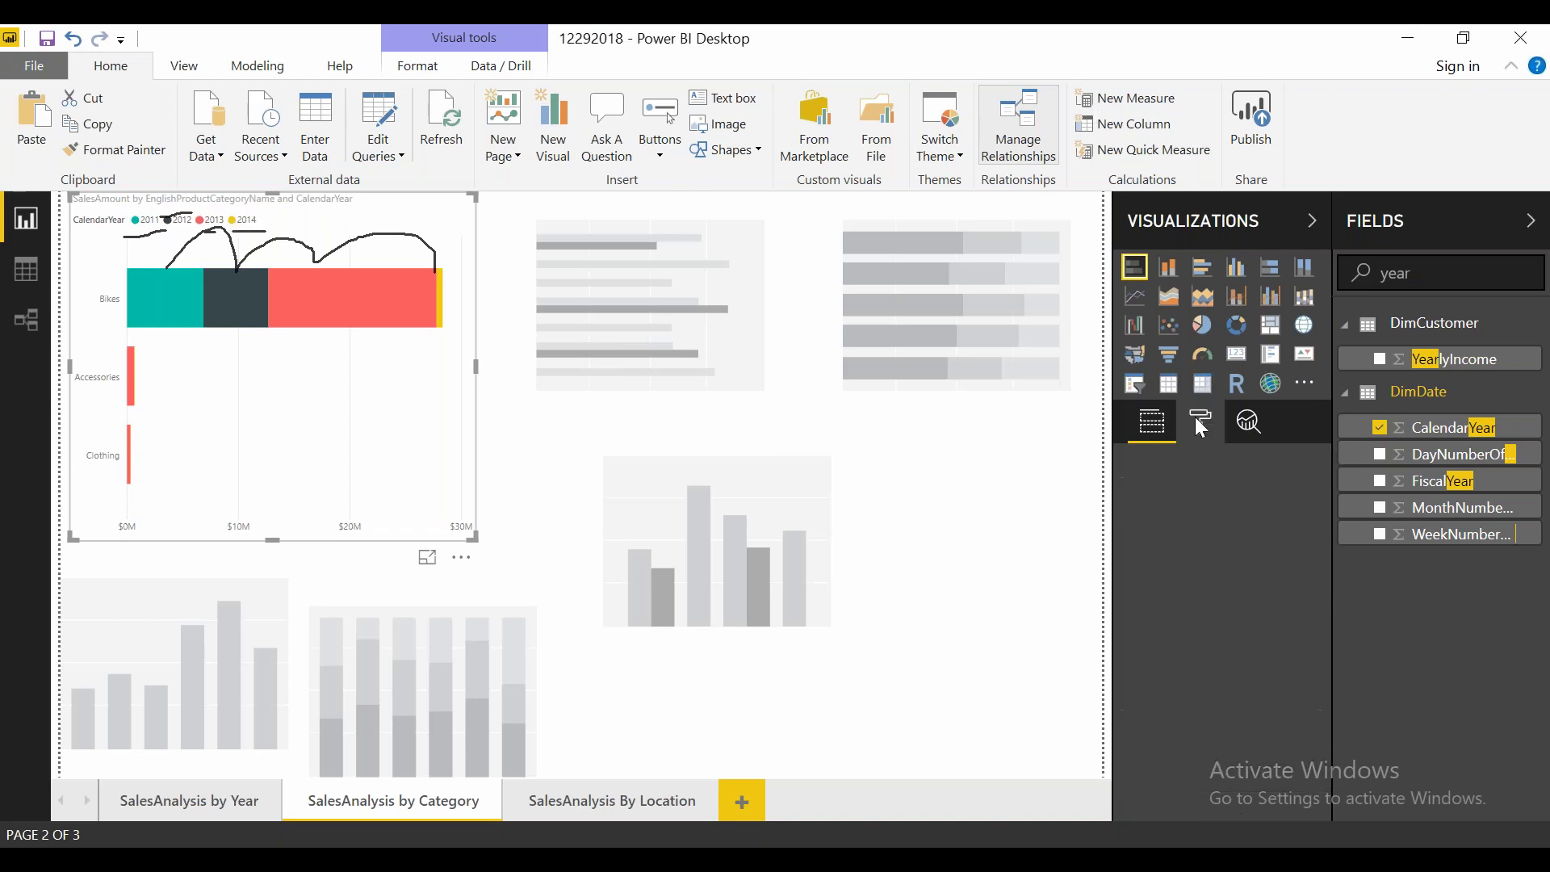
left_click(1294, 730)
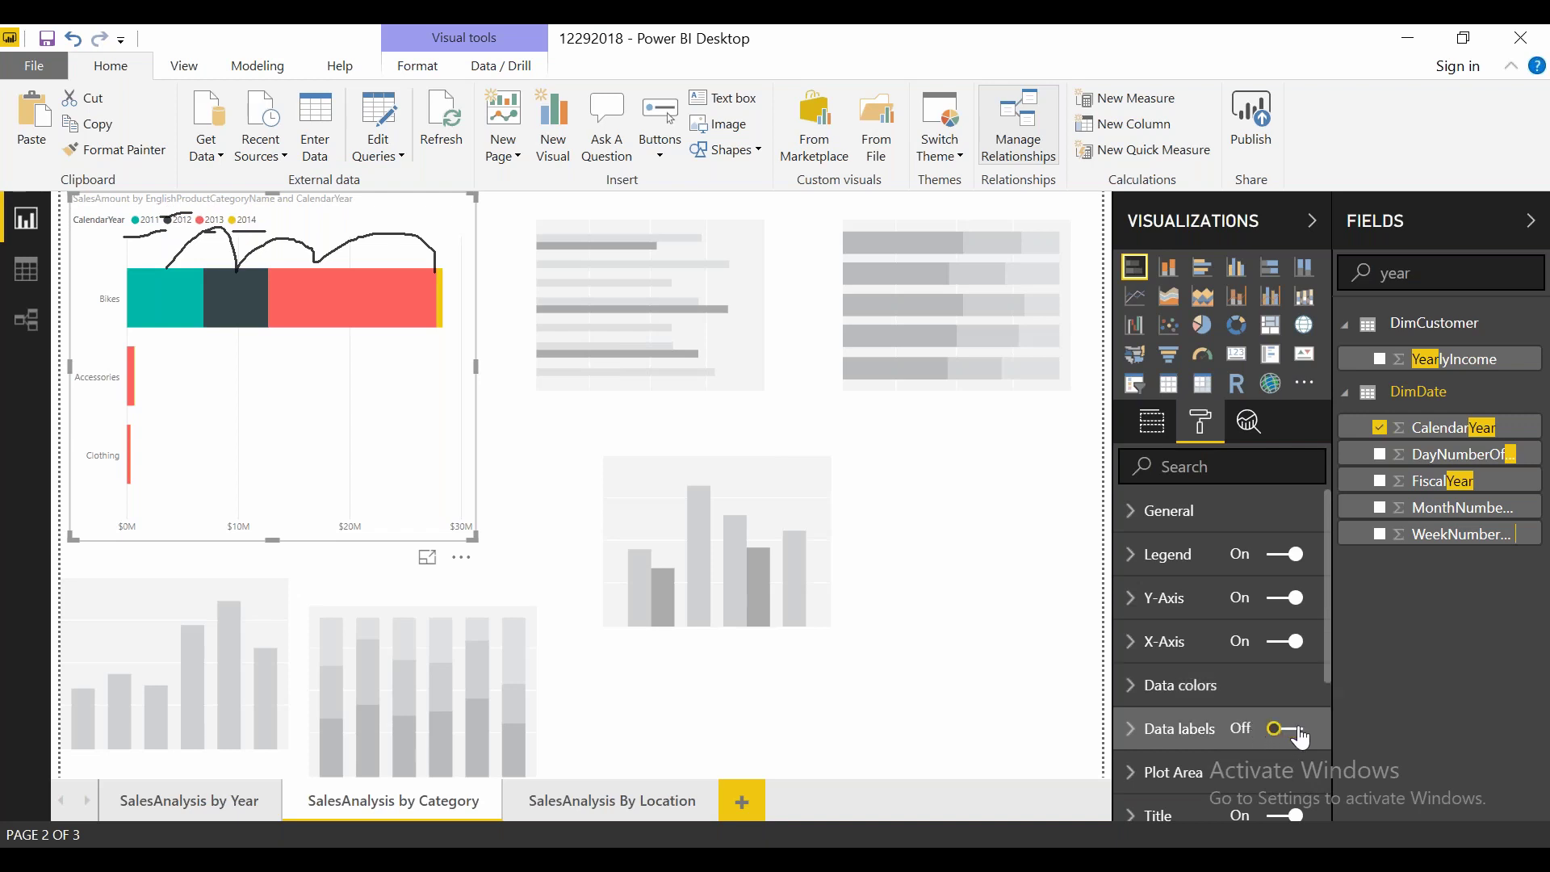
left_click(1296, 730)
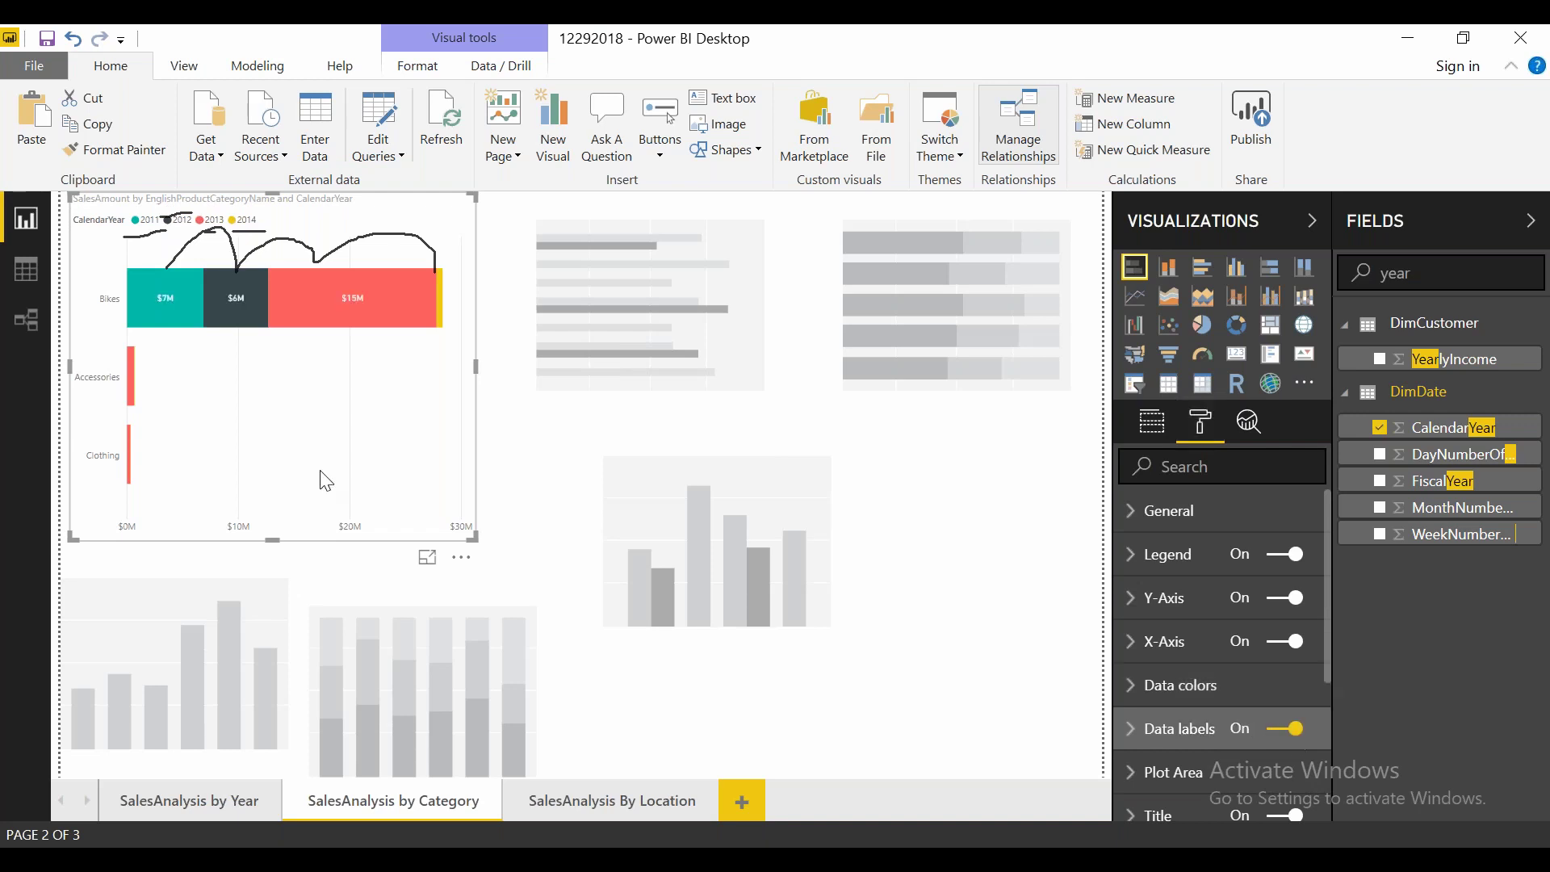
left_click_drag(477, 364, 536, 363)
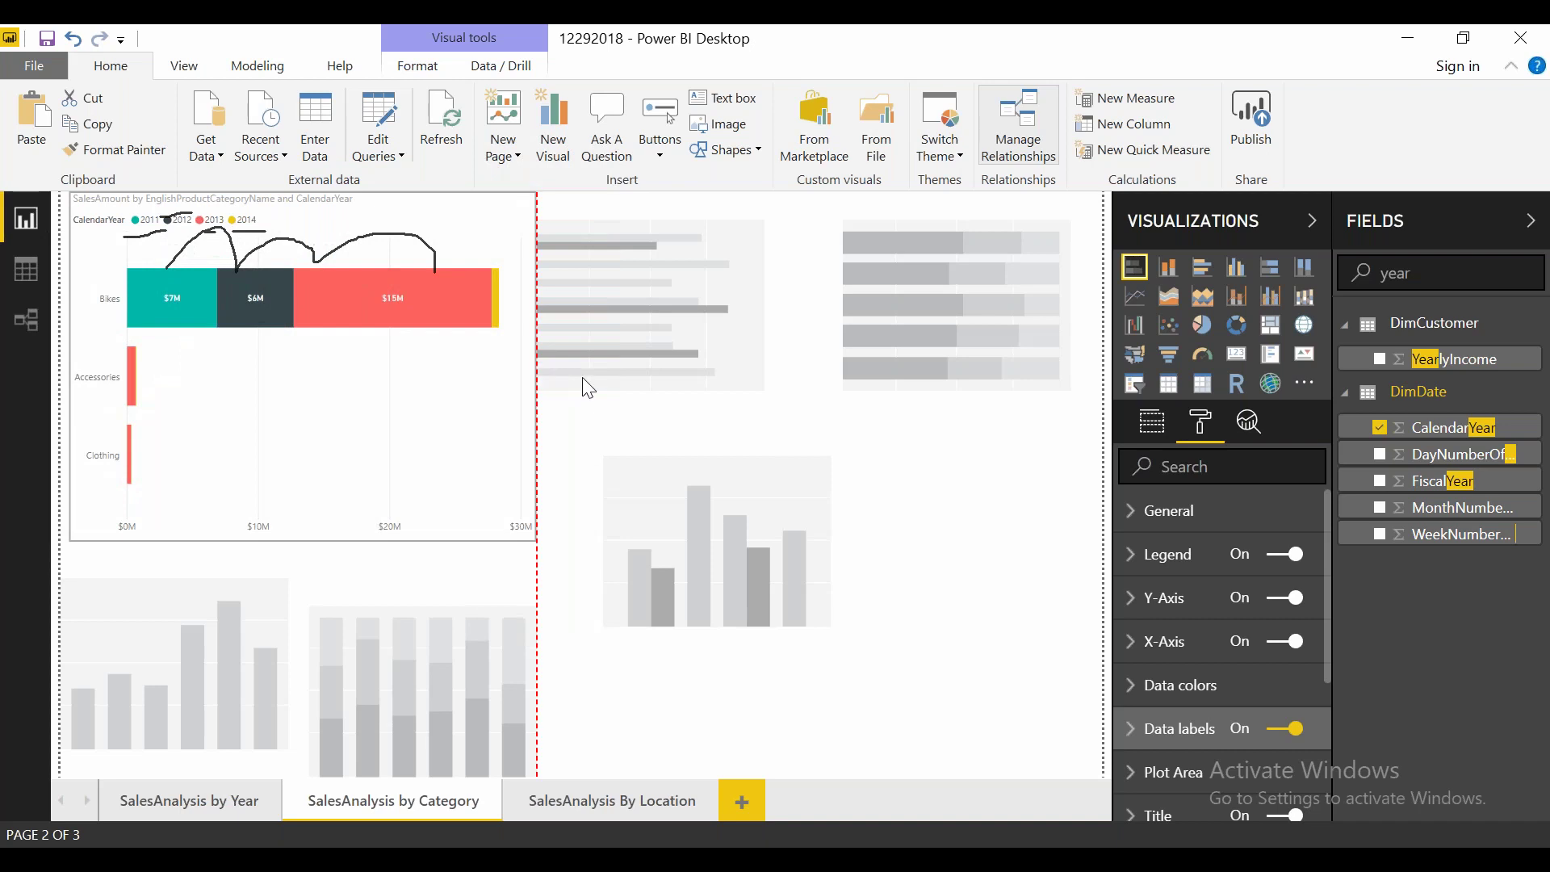
left_click(657, 415)
Step: Clear the pen markings and move the empty clustered bar chart clear of the stacked bar chart
left_click(1278, 113)
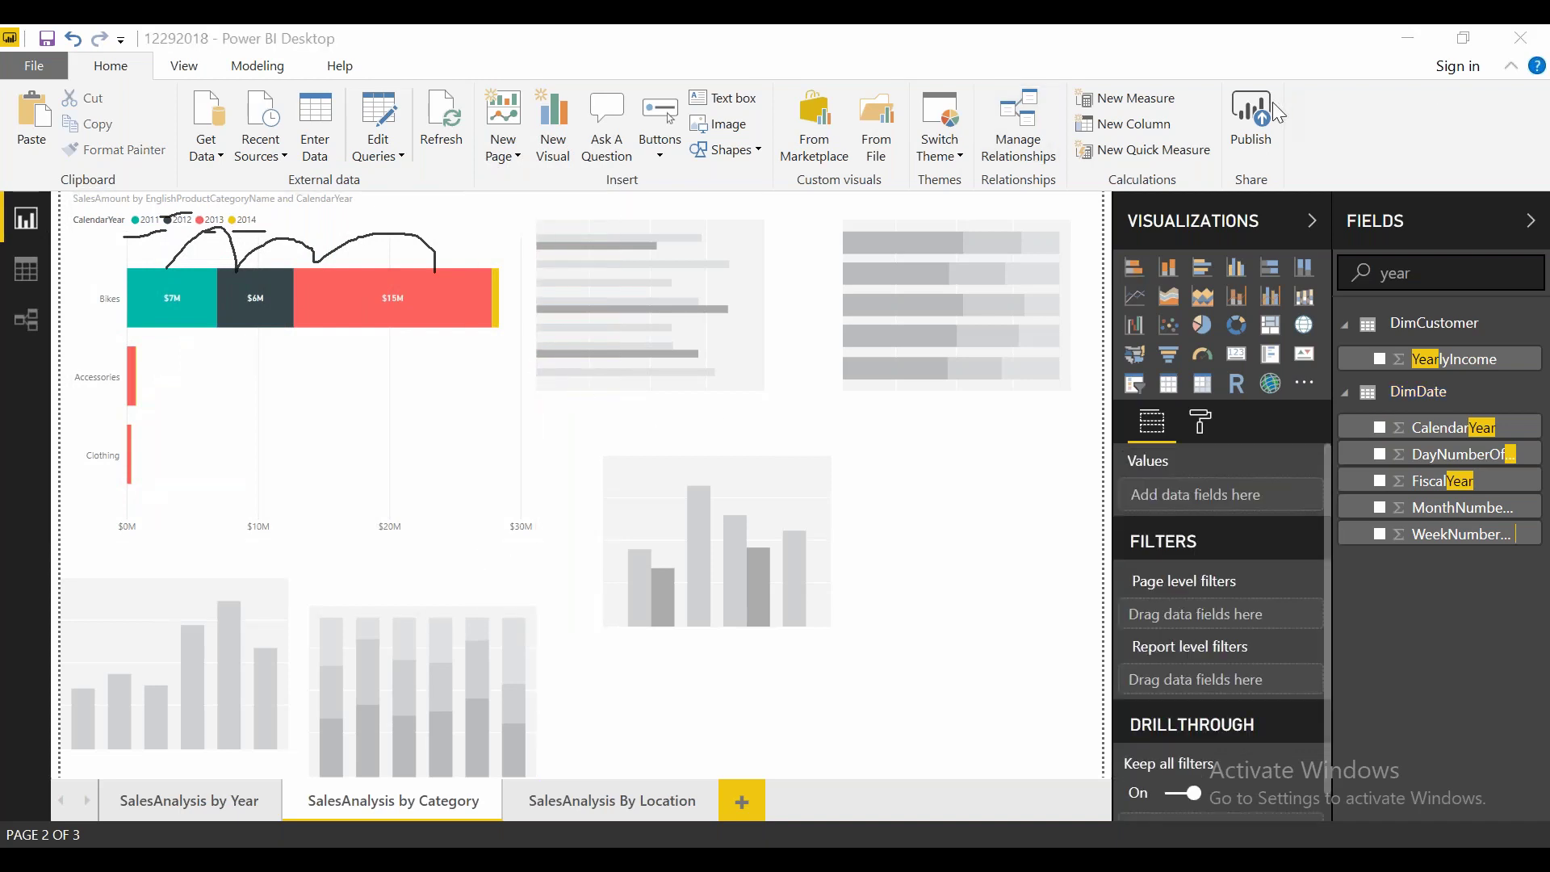
left_click(262, 384)
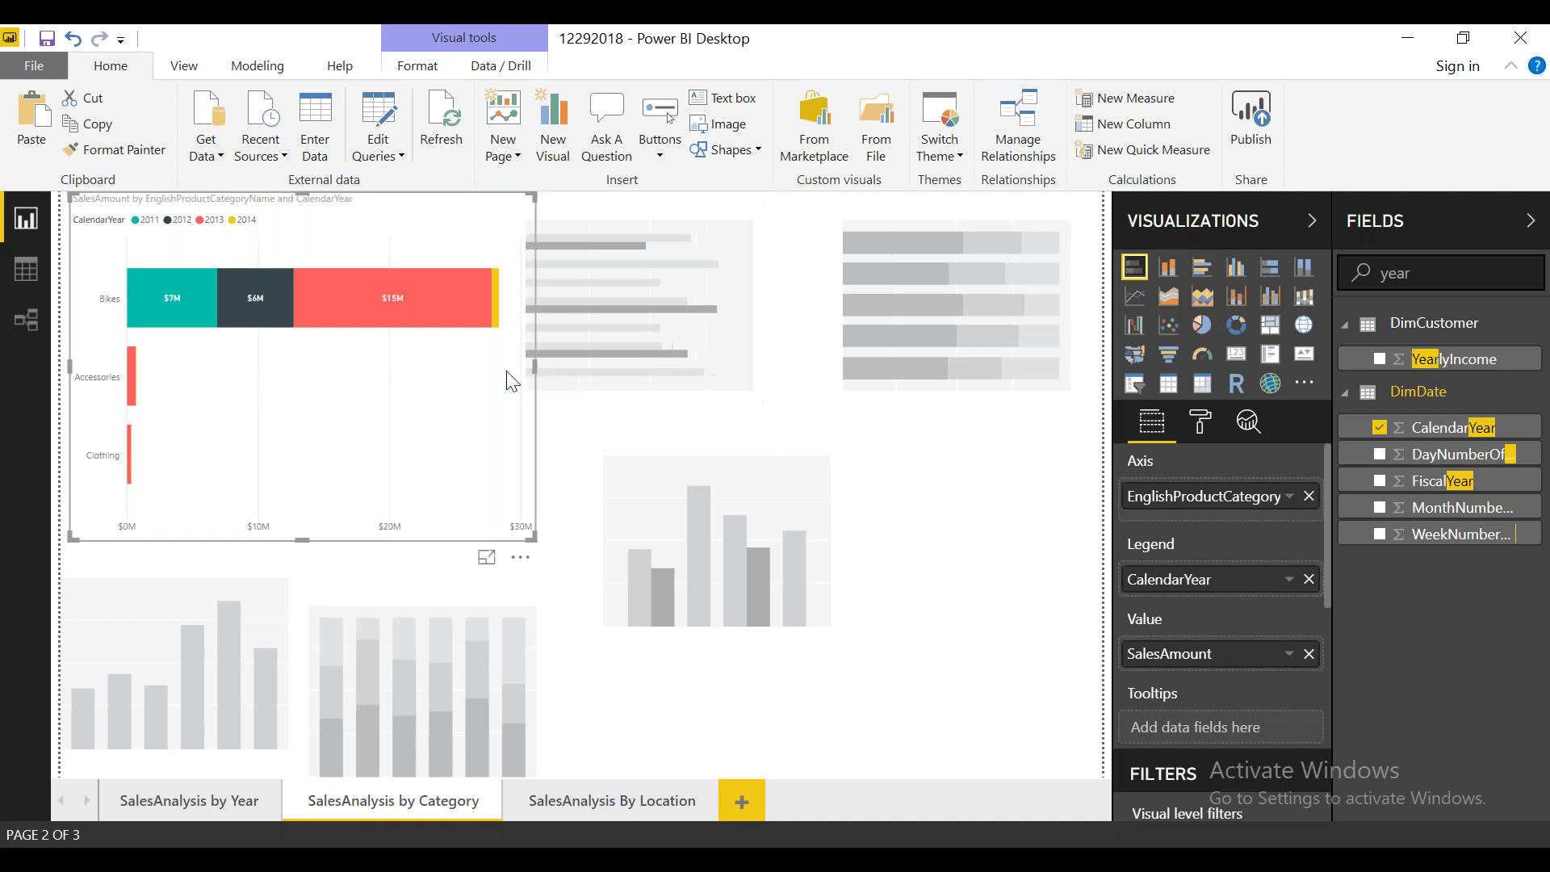
left_click(566, 371)
left_click(1203, 267)
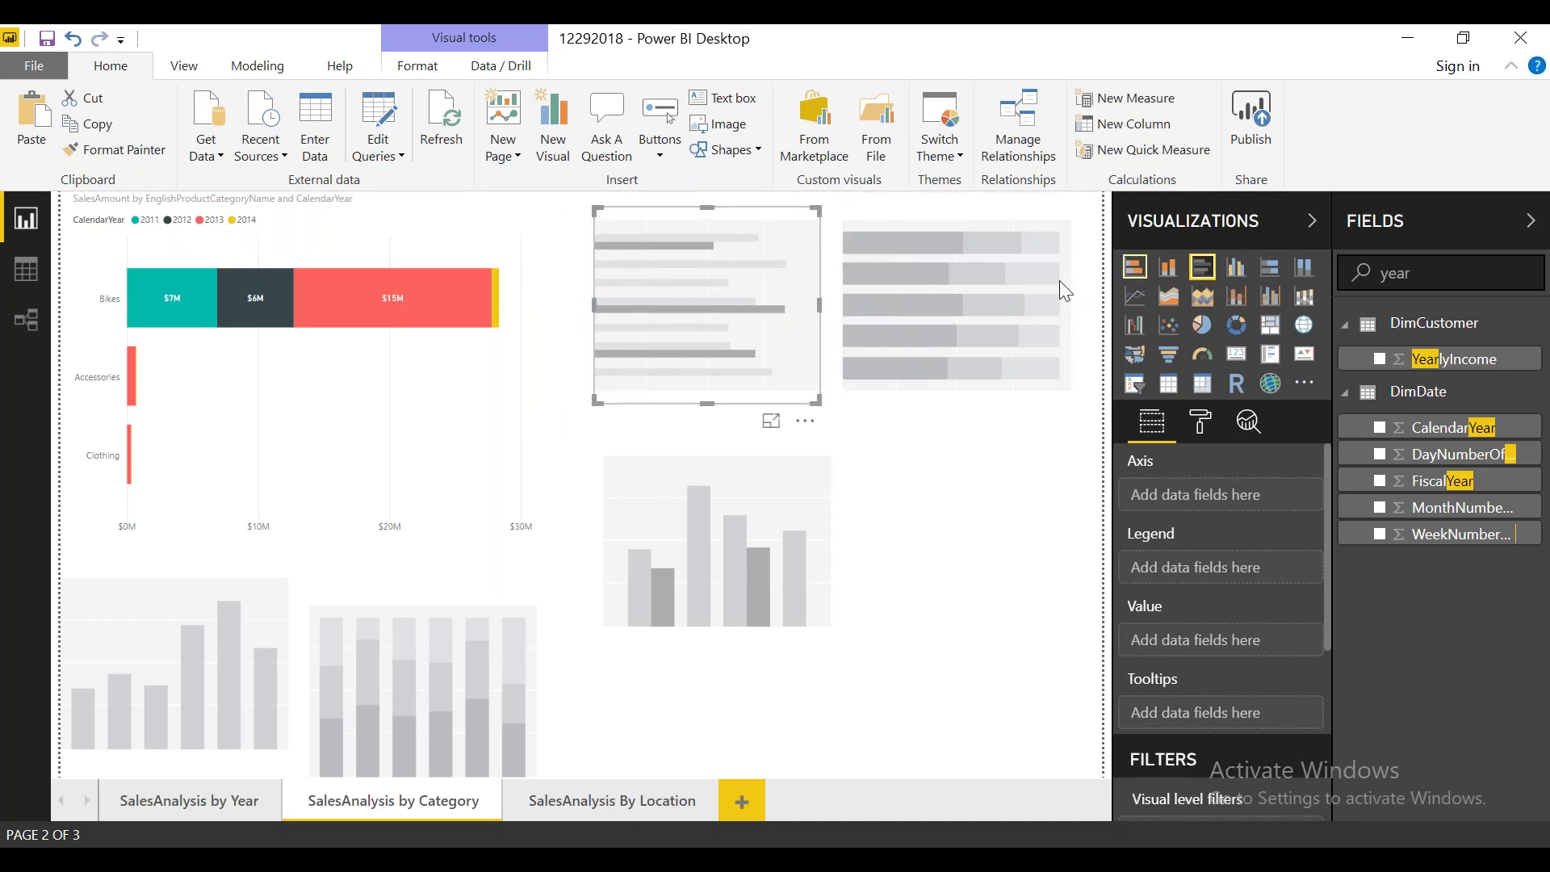
Step: Delete the empty 100% stacked bar, clustered column, 100% stacked column and stacked column charts
left_click(1014, 295)
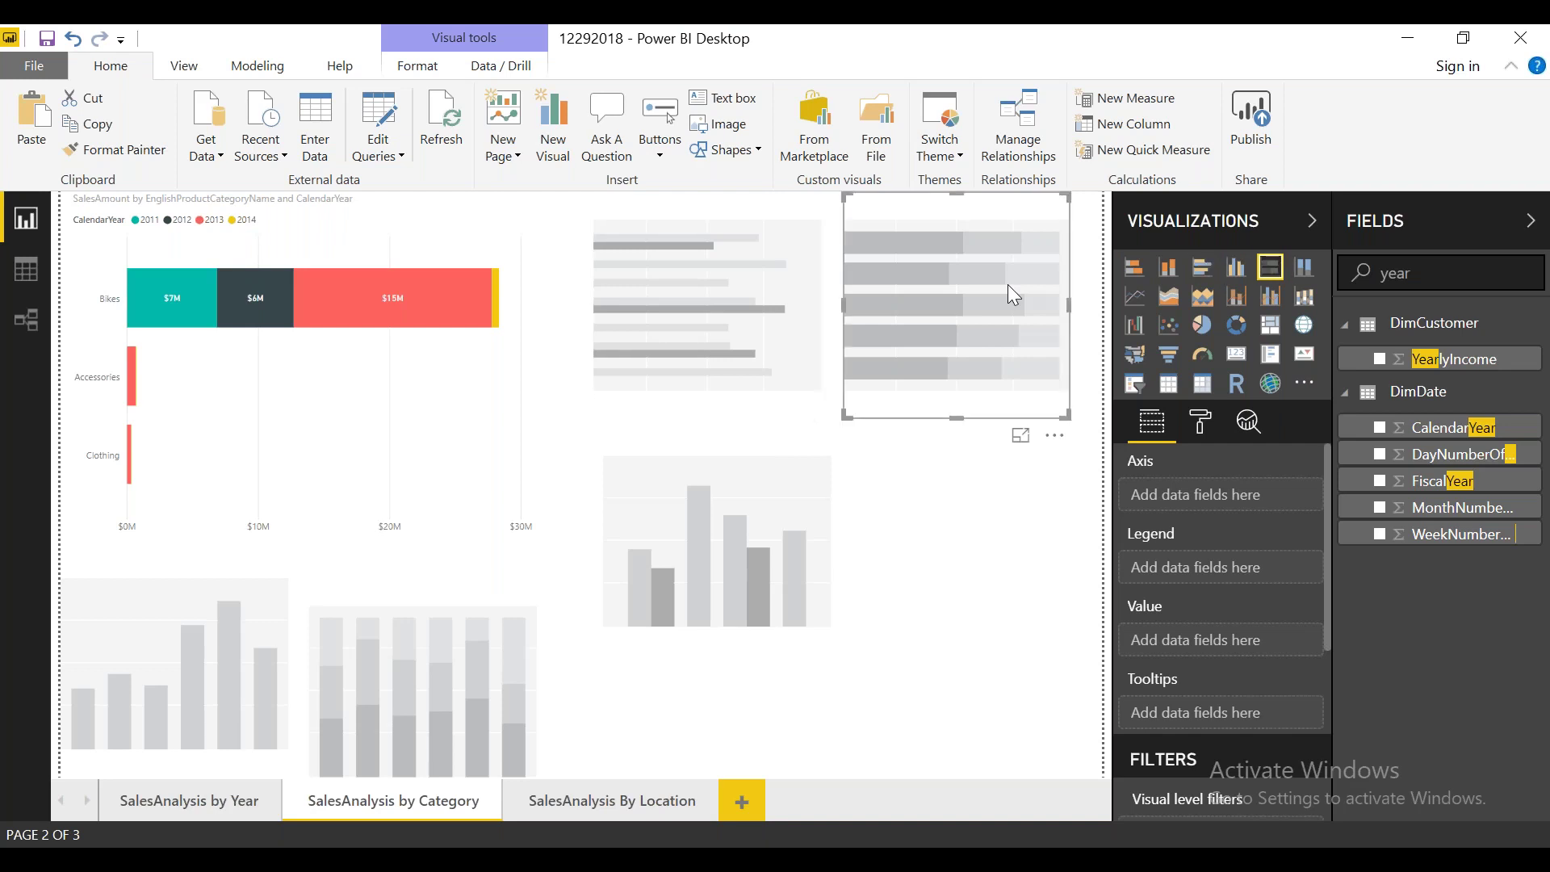
key("Delete")
left_click(706, 529)
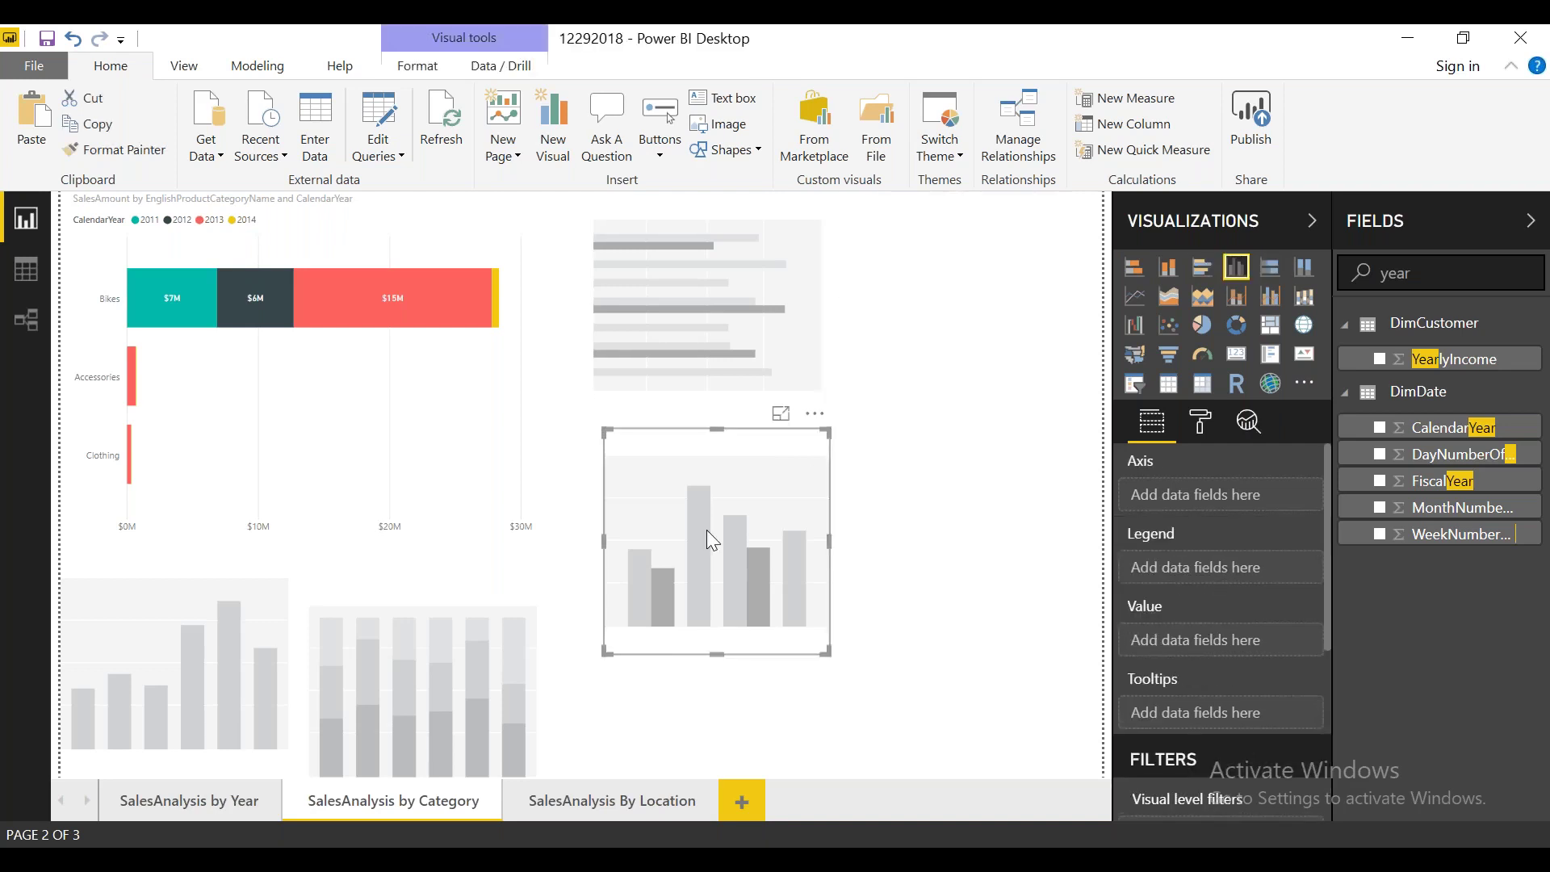
key("Delete")
left_click(444, 681)
key("Delete")
left_click(90, 681)
key("Delete")
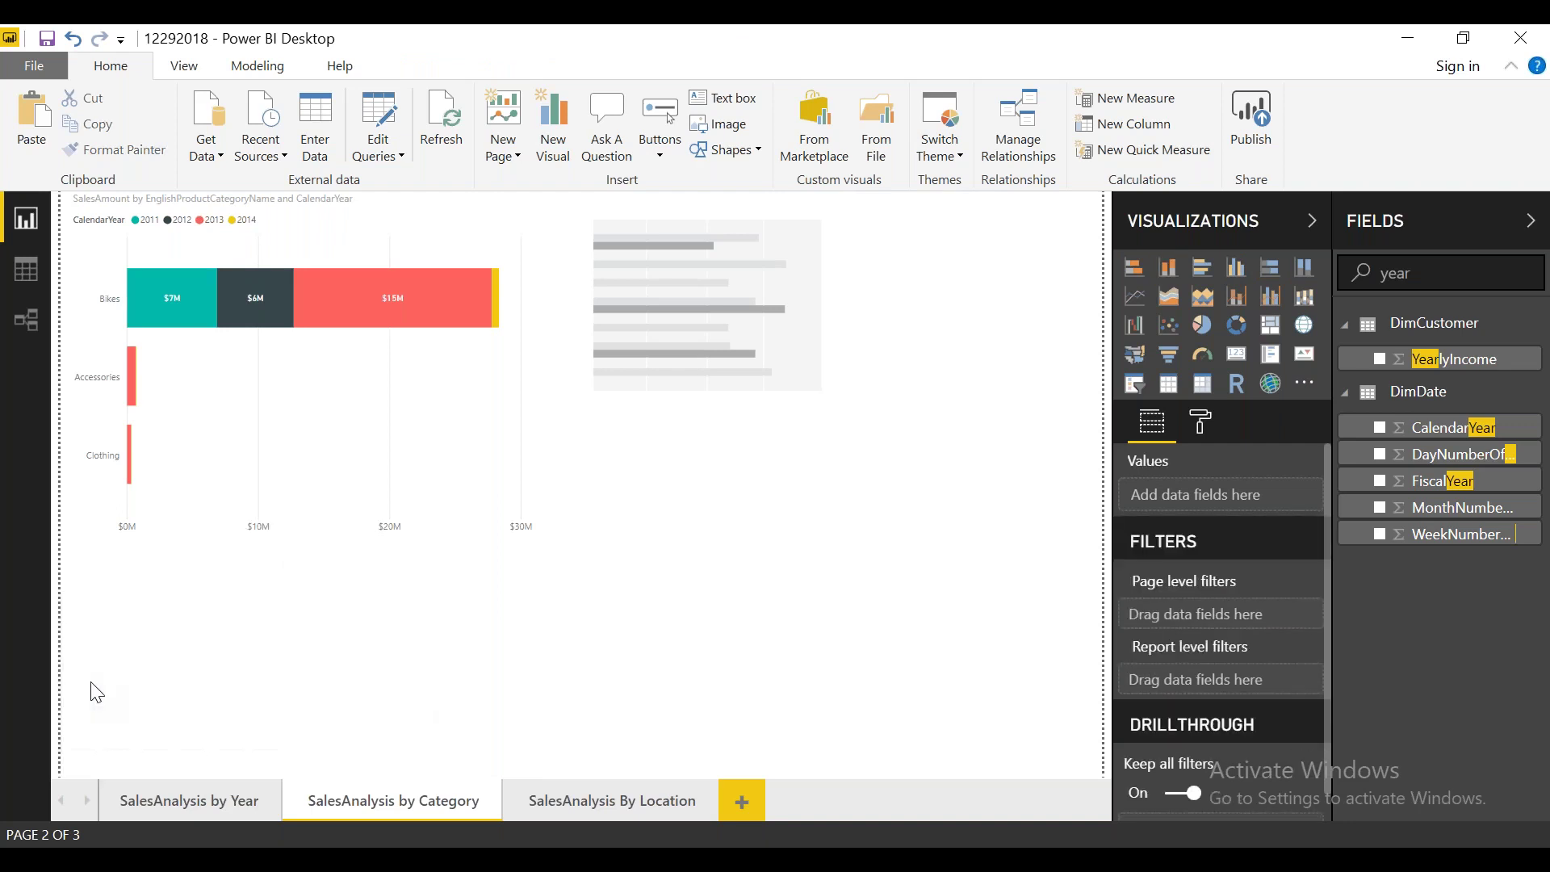
Step: Enlarge the empty clustered bar chart to the page edge, and delete it
left_click(725, 245)
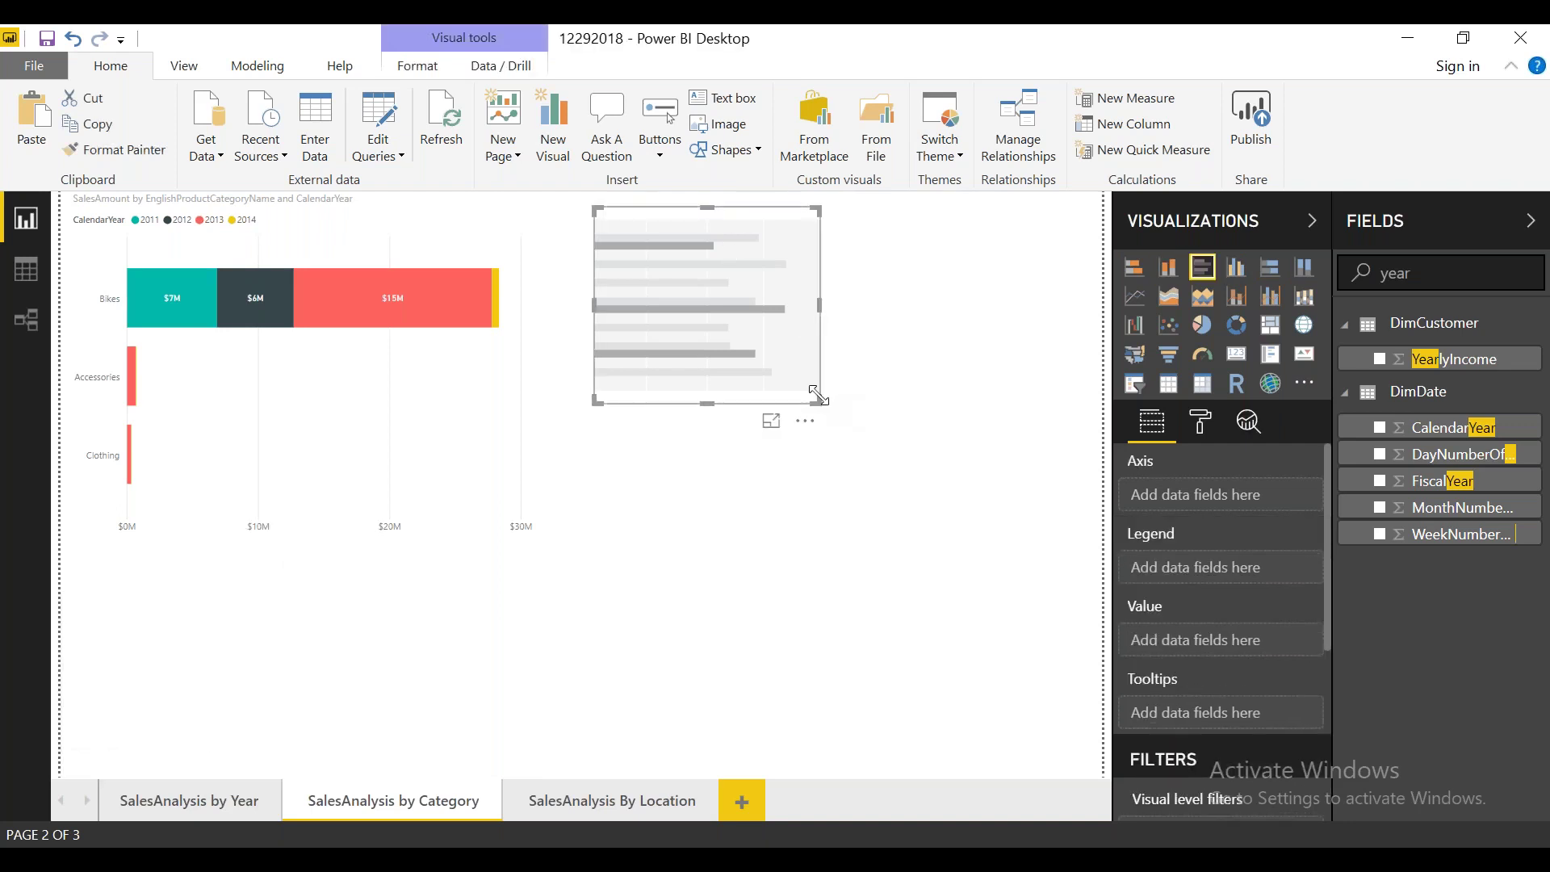
left_click_drag(816, 399, 1103, 542)
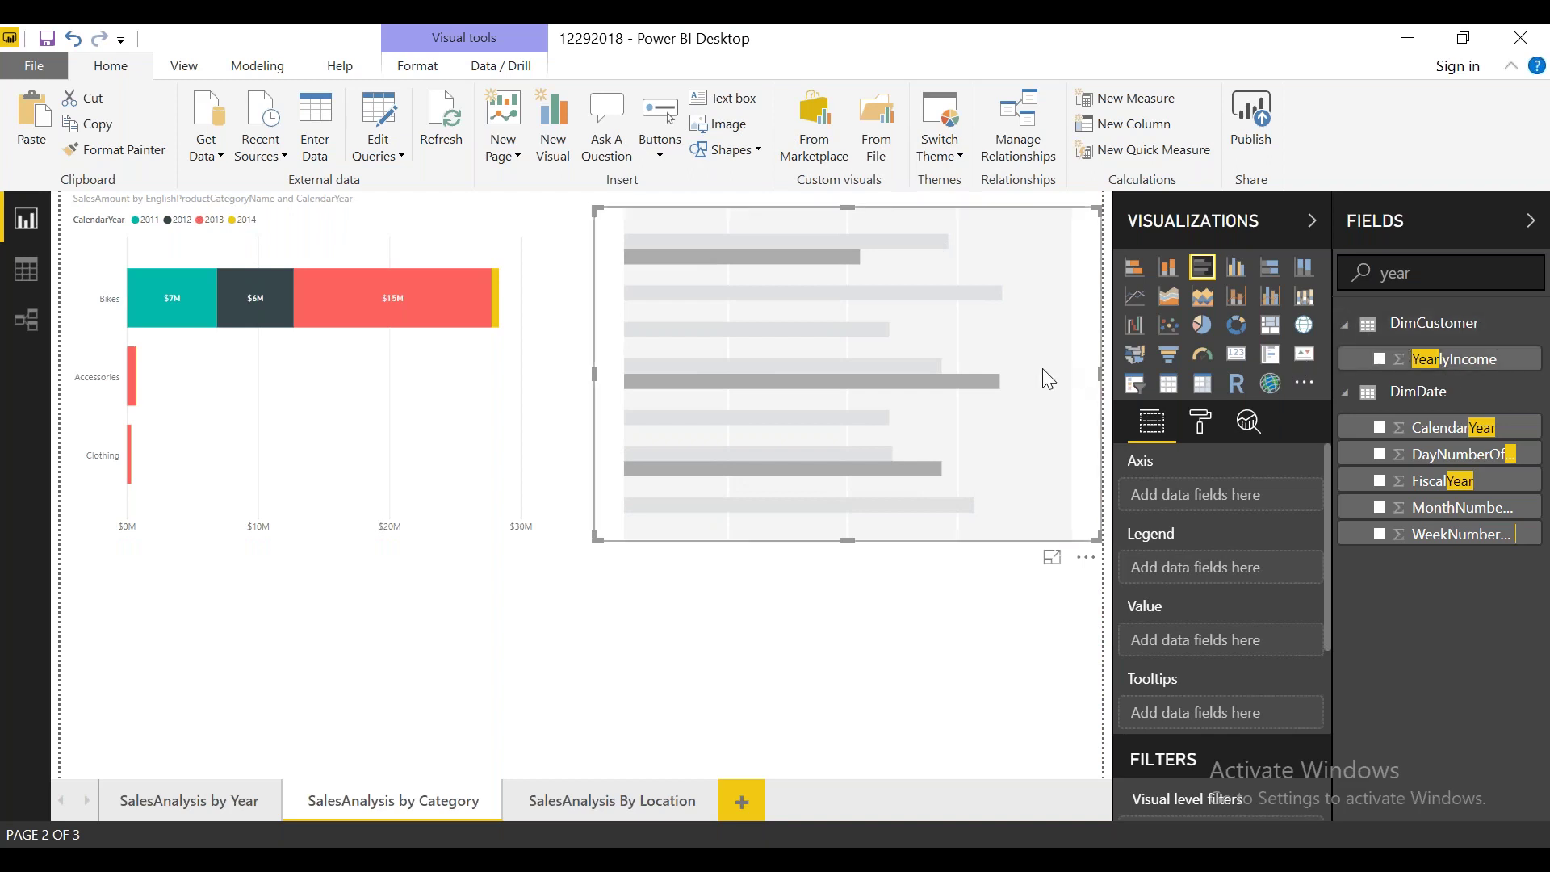
key("Delete")
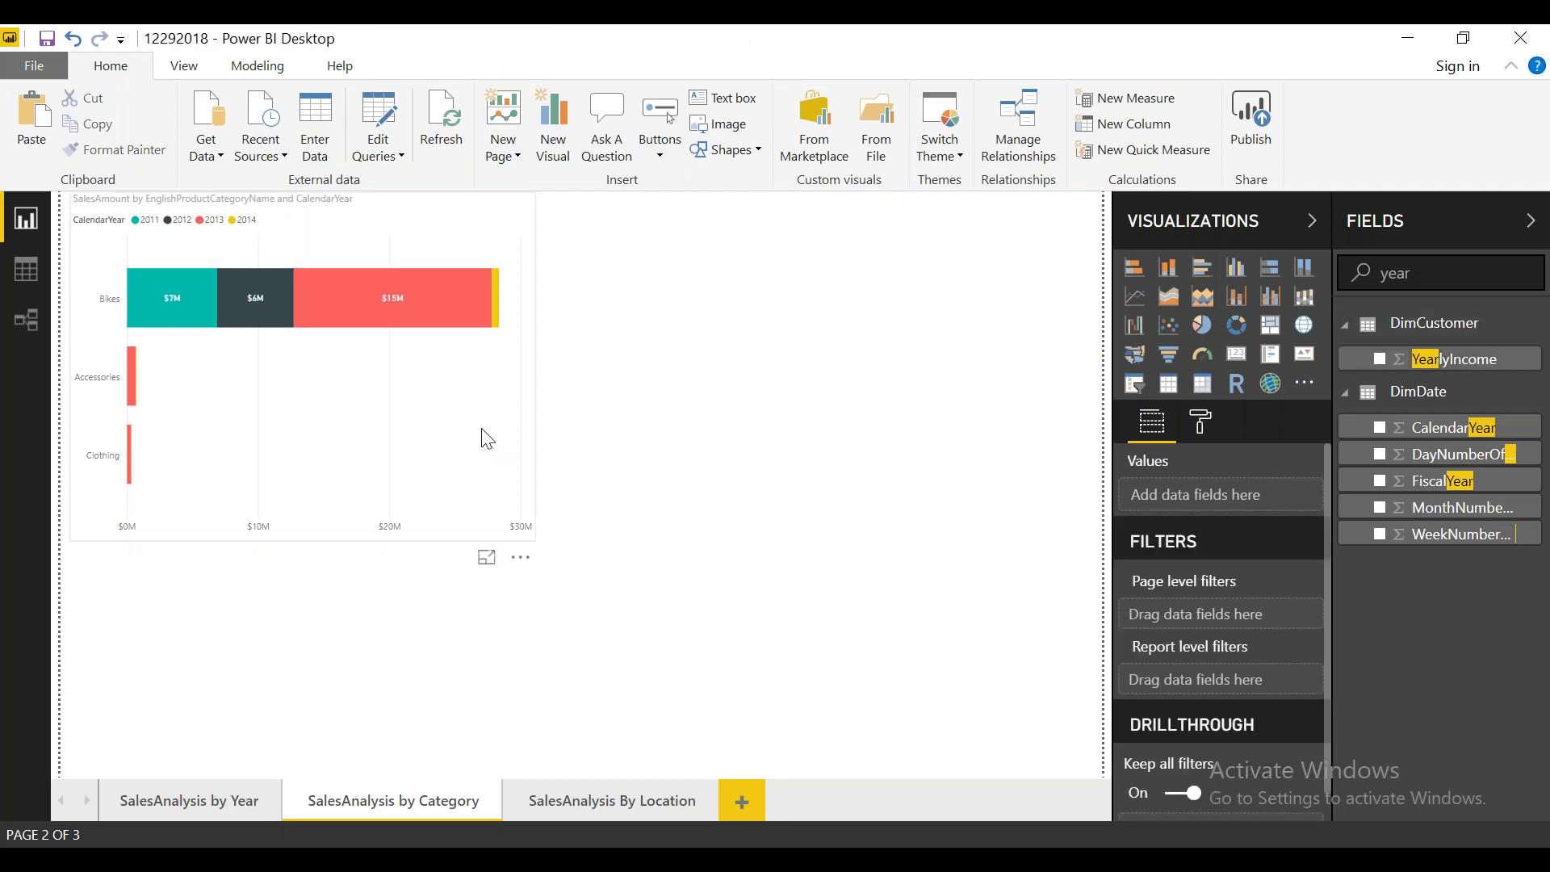
Step: Duplicate the SalesAmount stacked bar chart and place the copy beside the original against the opposite page edge
left_click(488, 438)
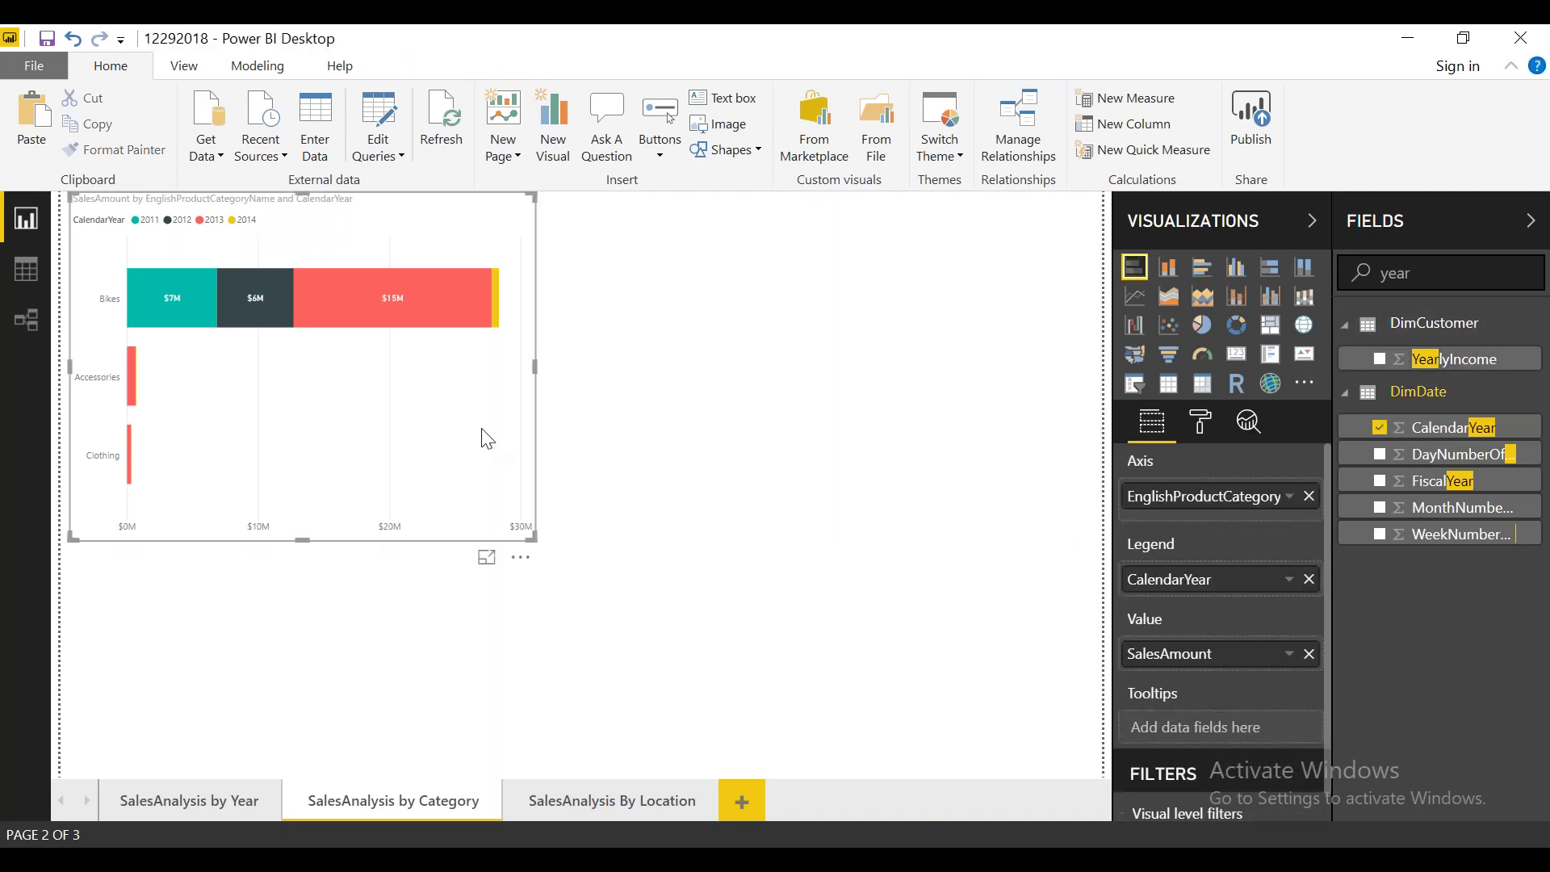
left_click(840, 369)
left_click(381, 356)
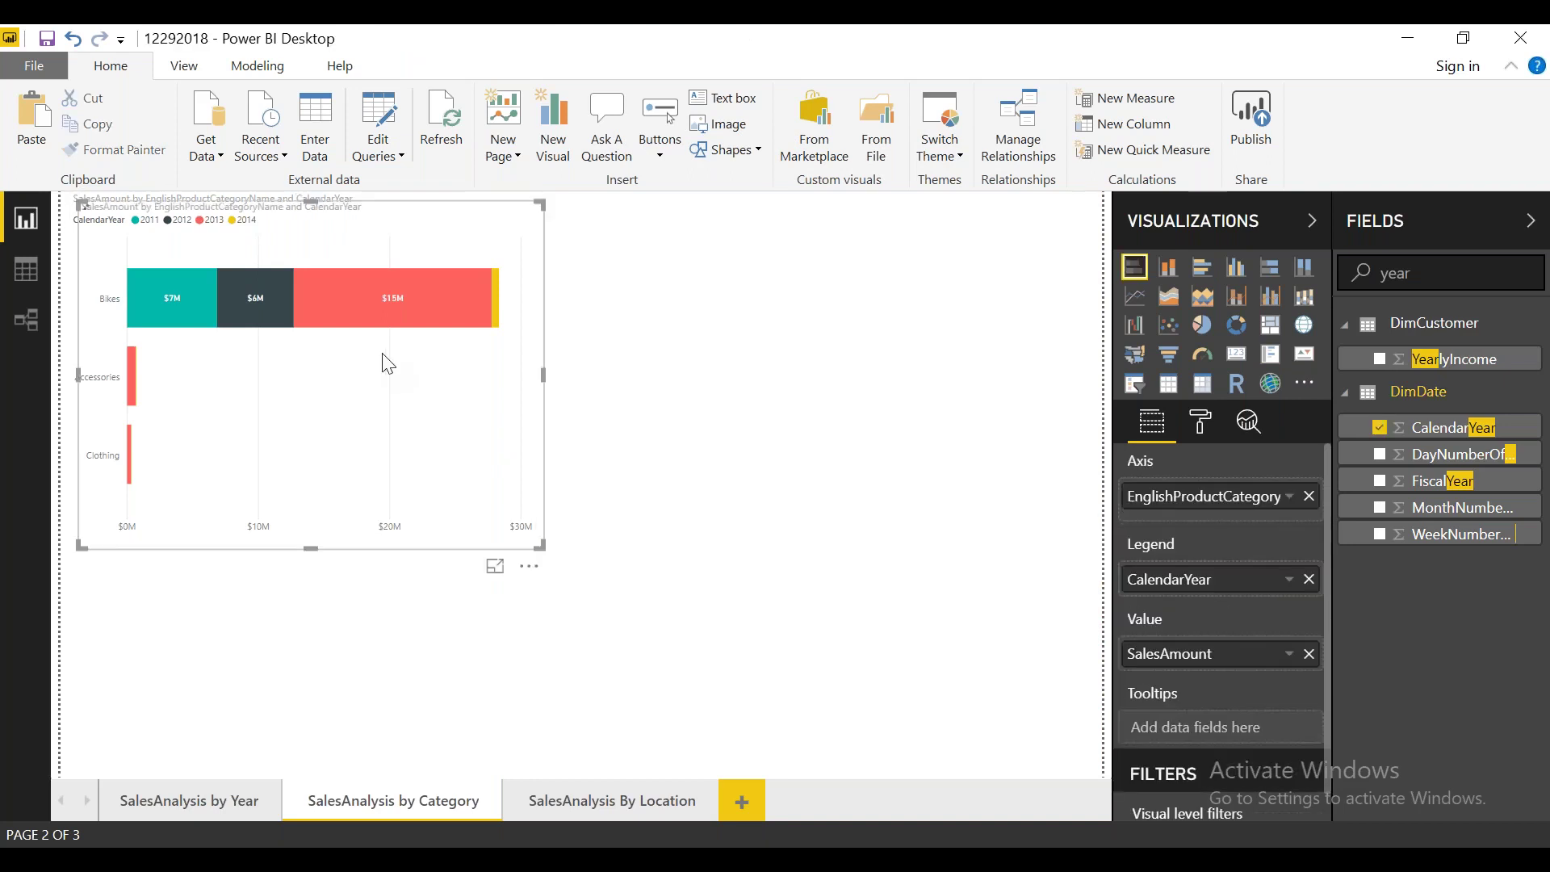
key("ctrl+c")
key("ctrl+v")
left_click_drag(851, 339, 973, 340)
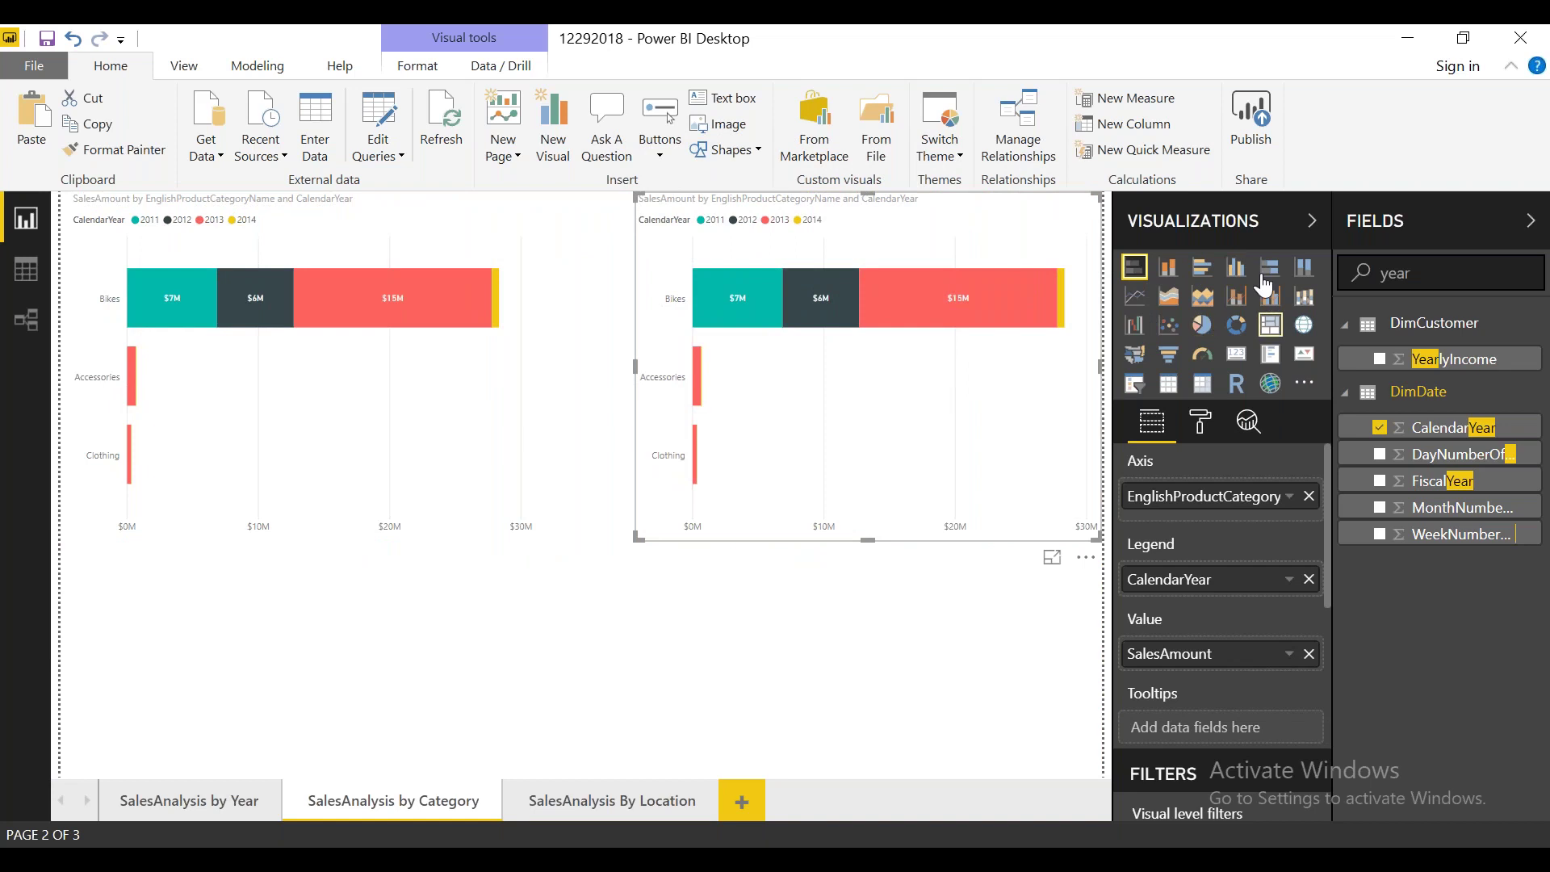
Step: Convert the copied chart to a clustered bar chart and stretch both charts down to the page's lower edge
left_click(1203, 278)
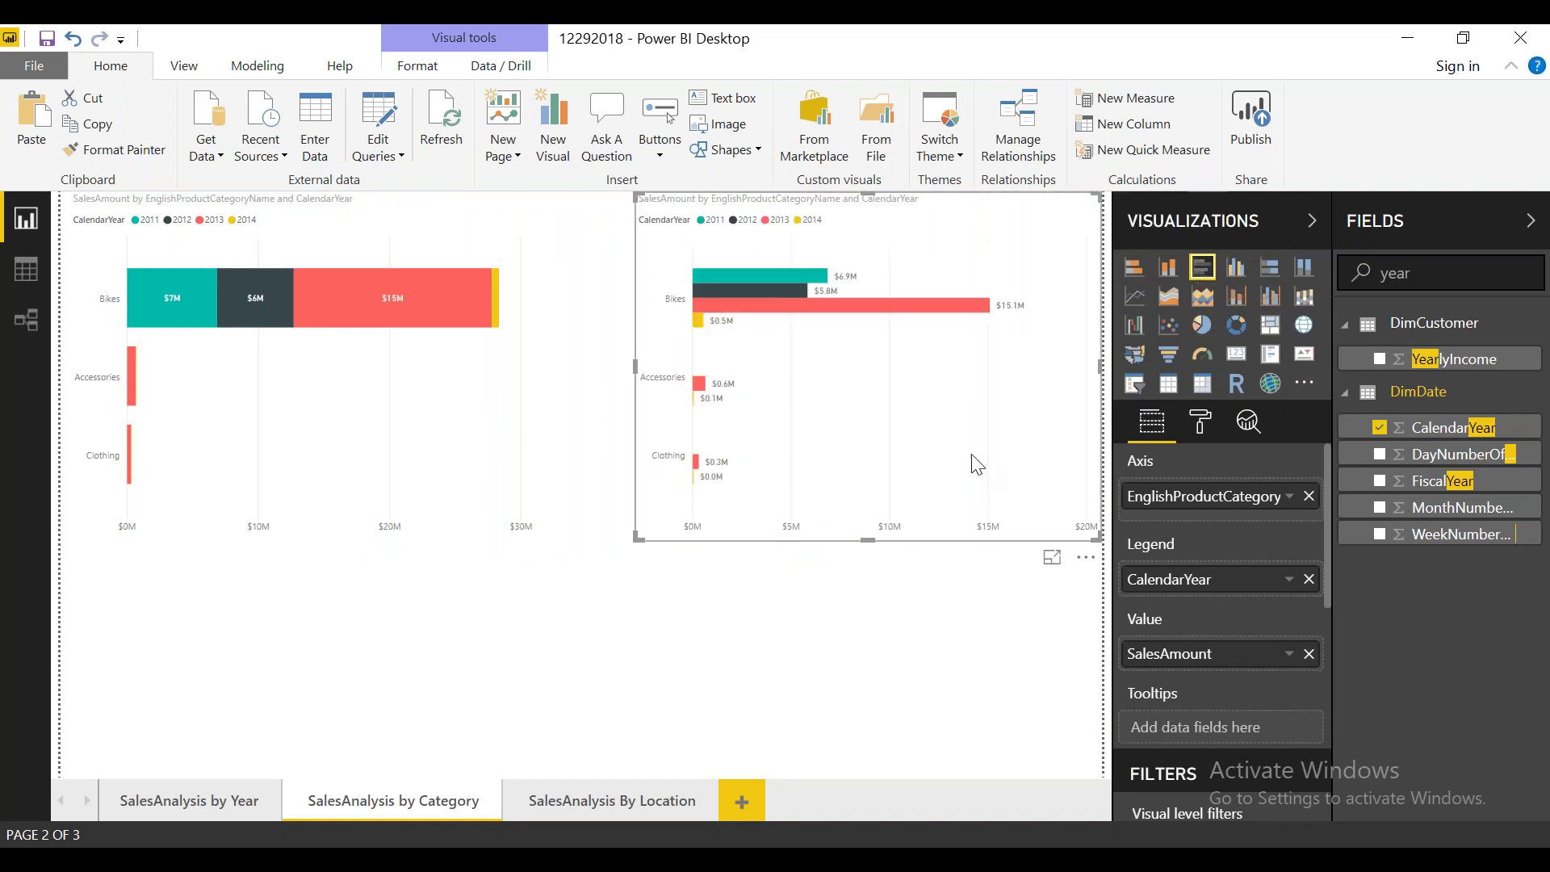
left_click_drag(873, 539, 885, 773)
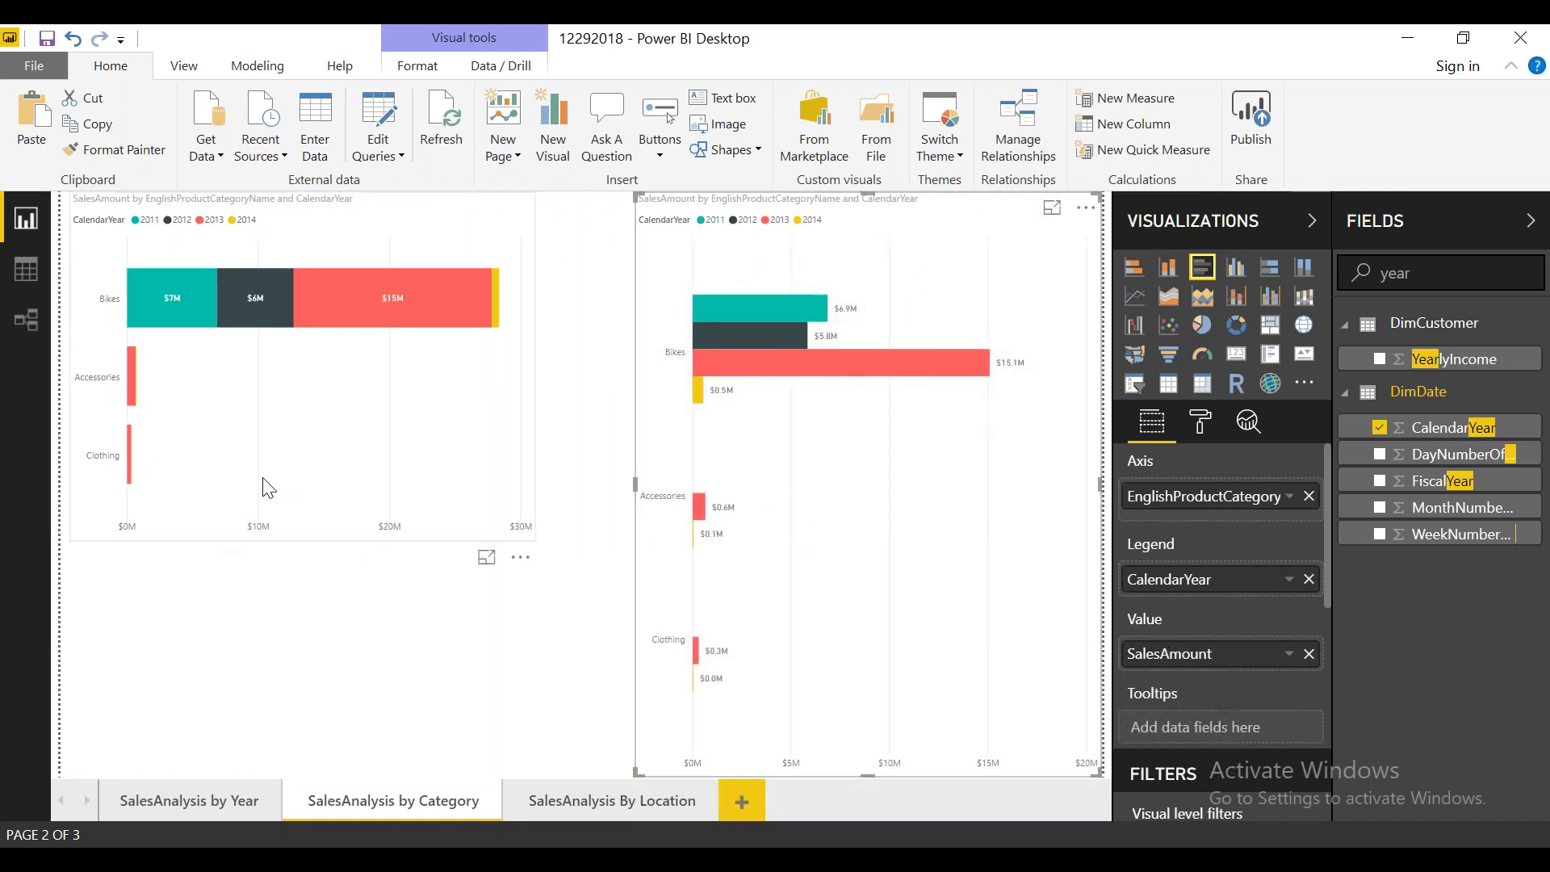
left_click(305, 535)
left_click_drag(304, 535, 304, 774)
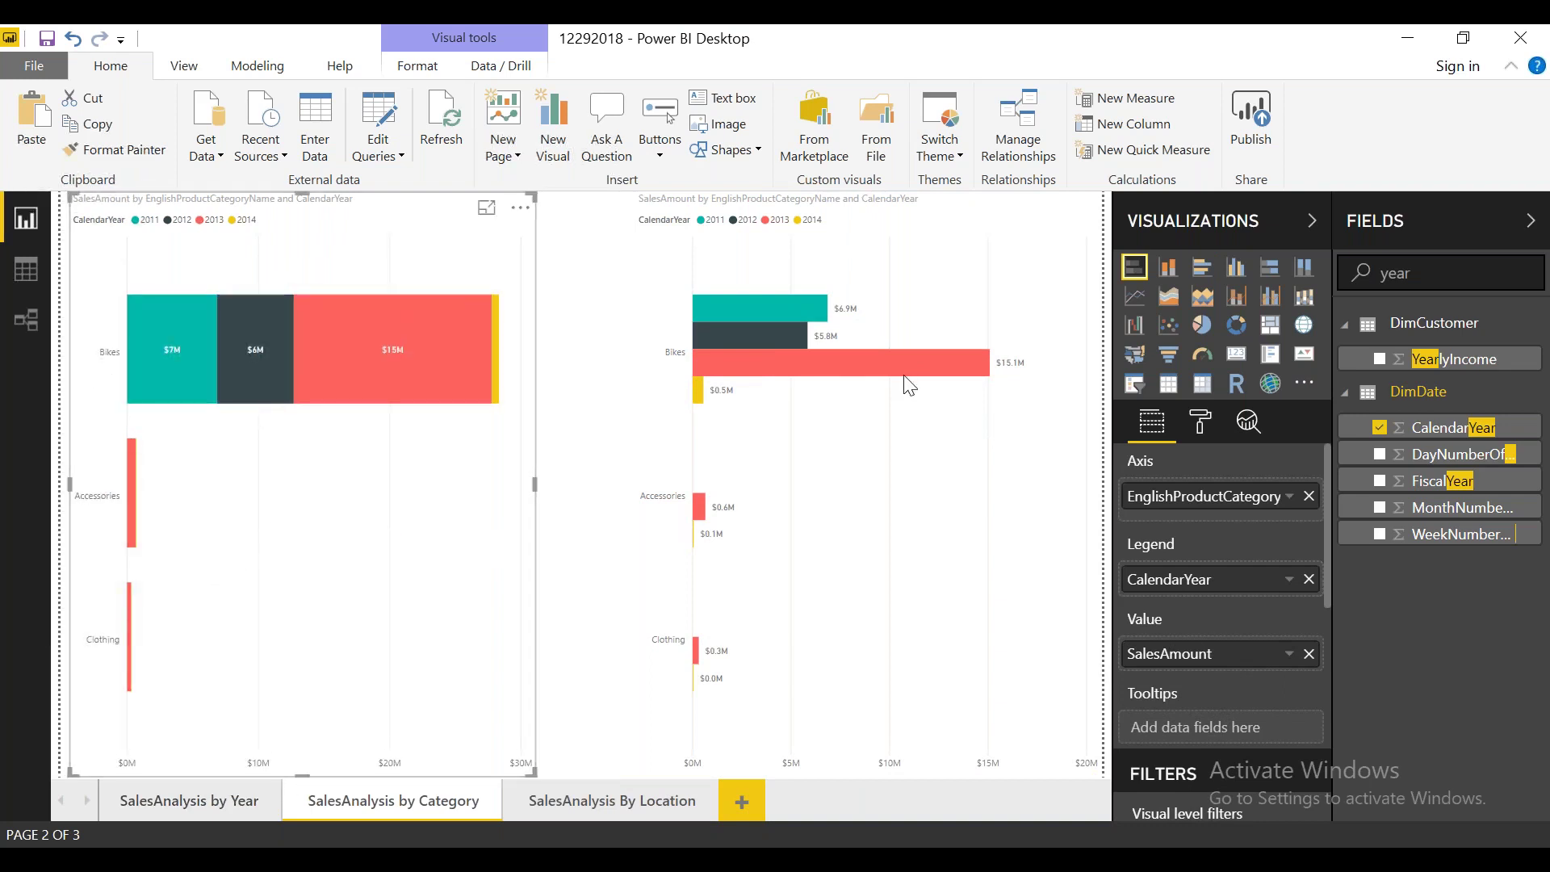
Step: Circle the Bikes bars in the stacked and clustered bar charts with the pen to compare them
left_click(872, 291)
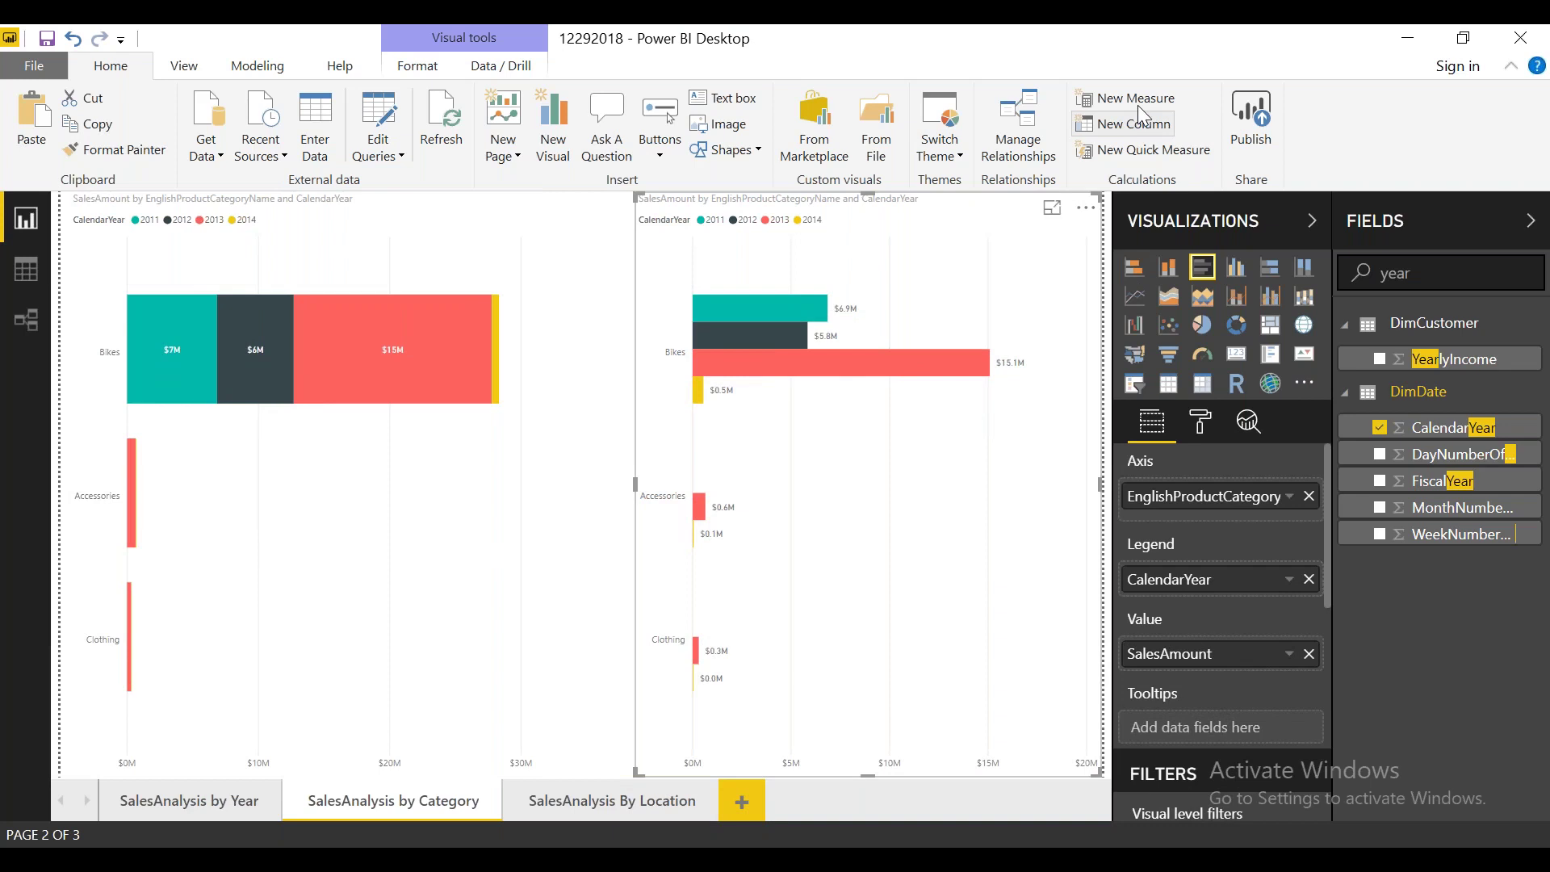
key("ctrl+2")
mouse_move(319, 264)
left_mouse_down()
mouse_move(148, 262)
mouse_move(252, 416)
left_mouse_up()
left_click_drag(510, 328, 311, 265)
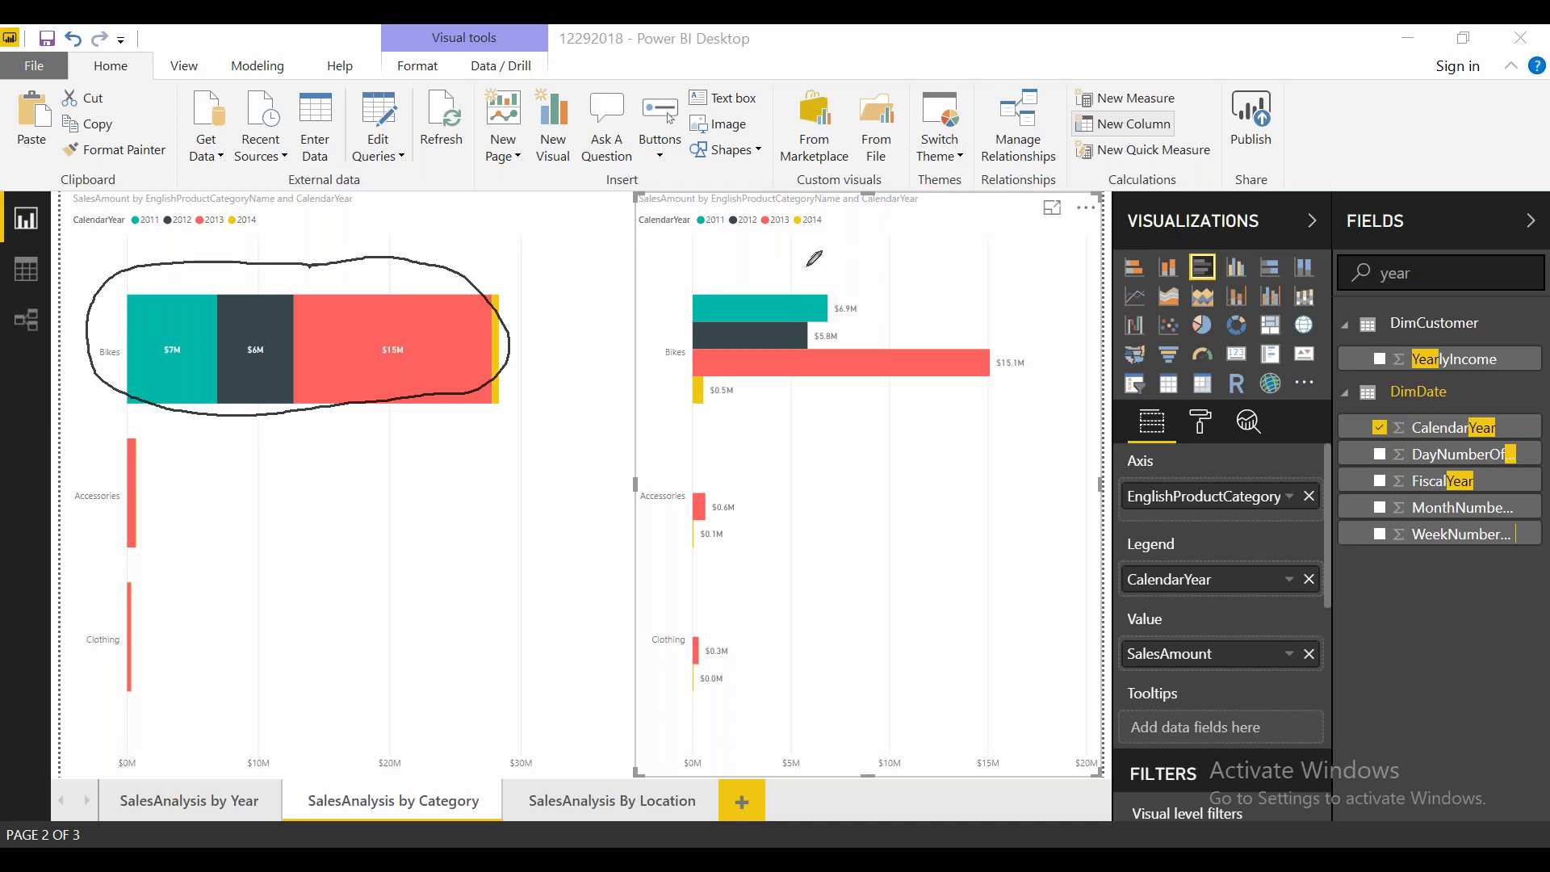
left_click_drag(789, 253, 780, 256)
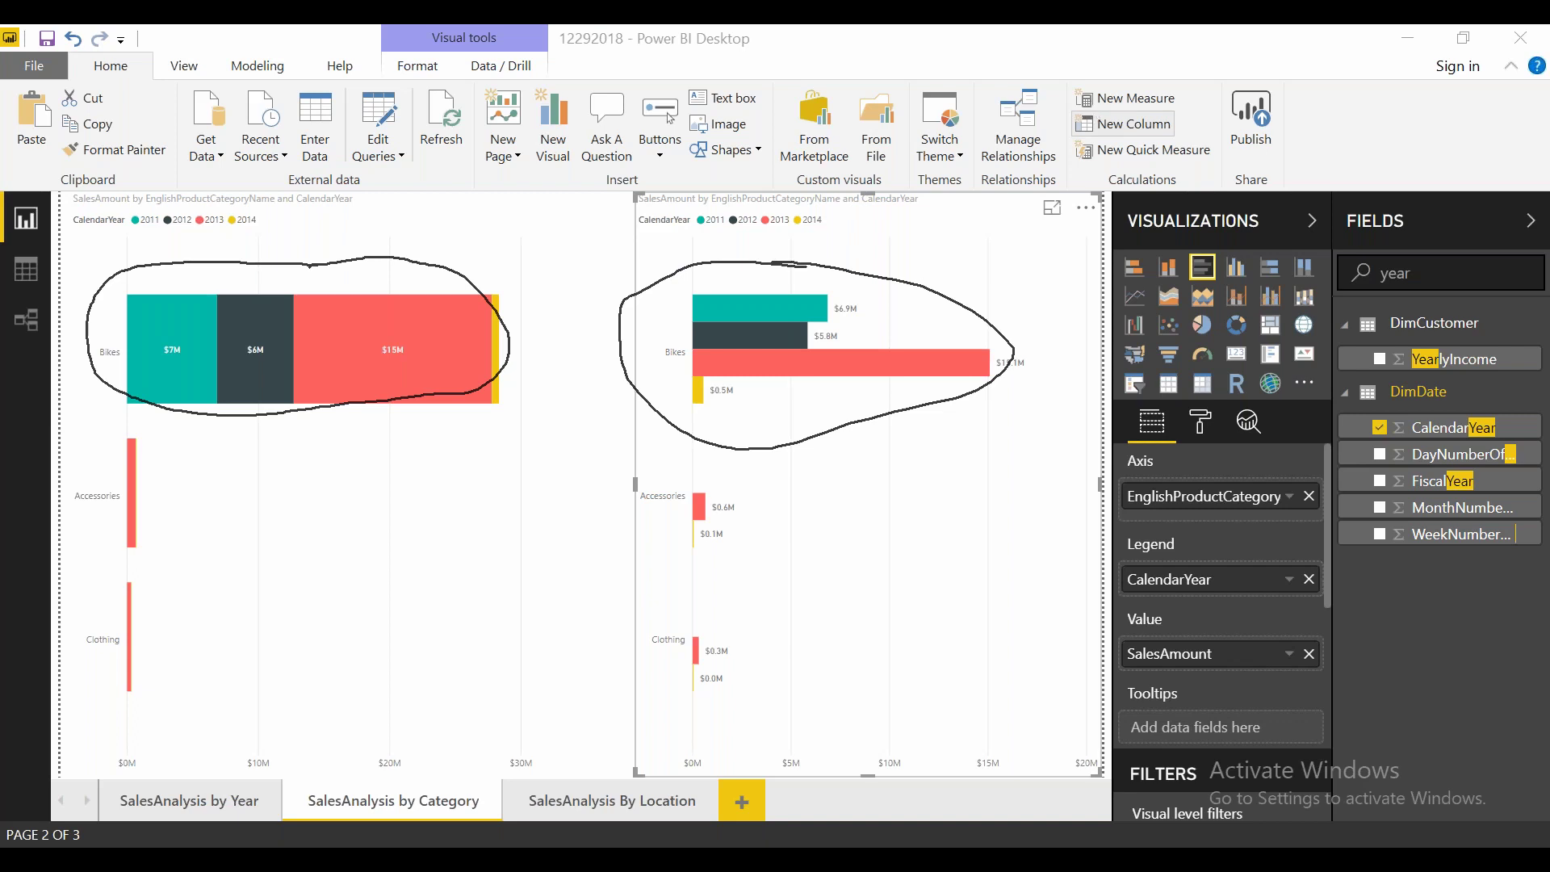
Step: Switch to Notepad and add a dashed divider and an underlined "BAR Charts" heading at the end of the notes
key("alt+Tab")
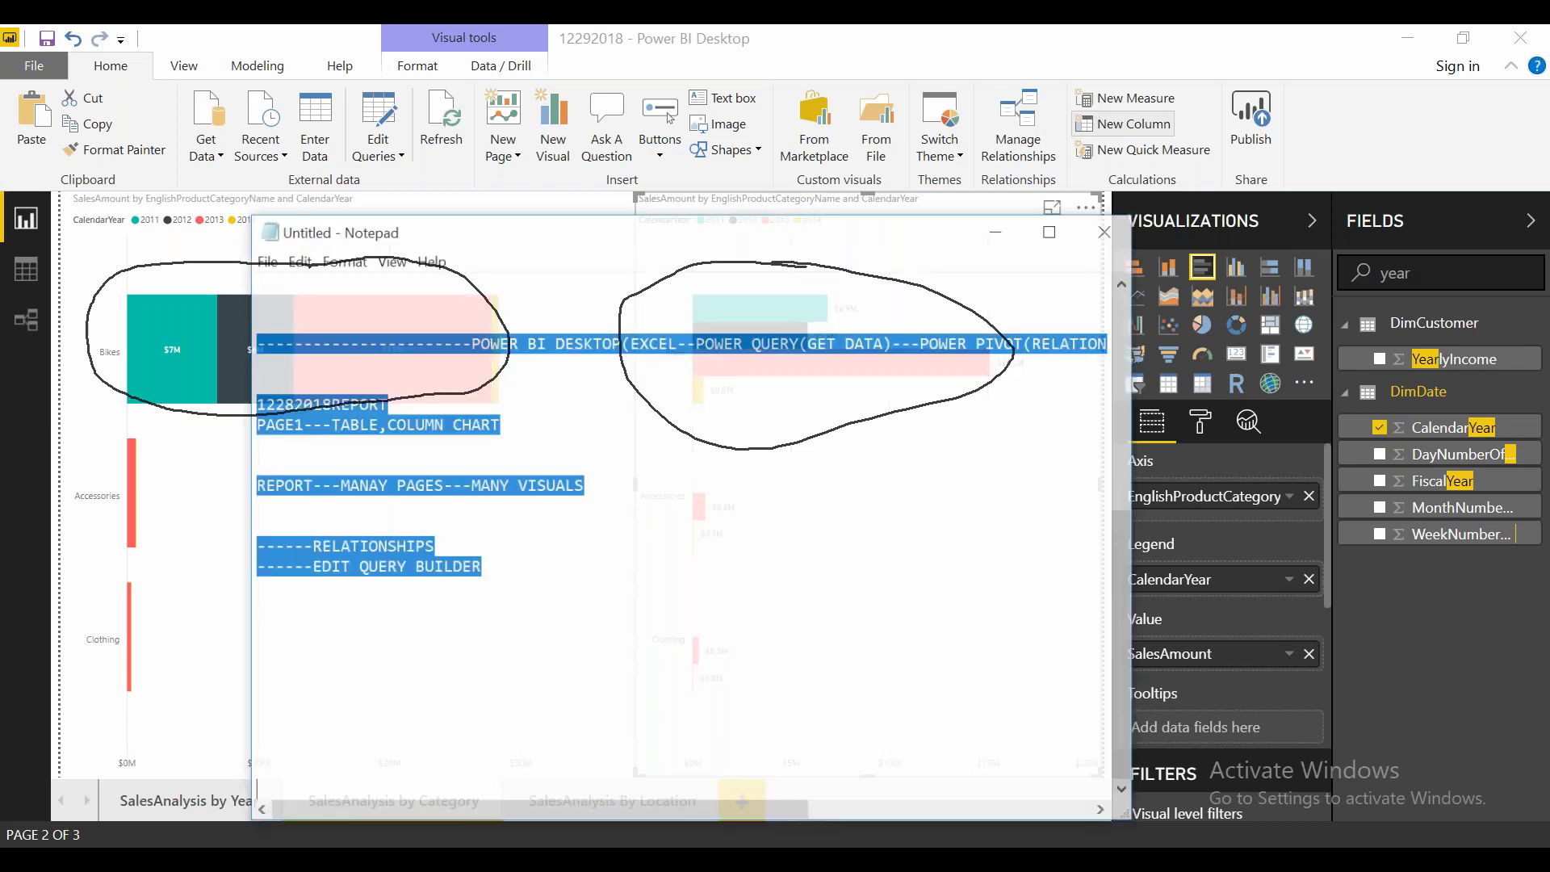
key("ctrl+End")
type("-------------------------------")
key("Return")
key("Return")
key("Return")
type("BAR Charts")
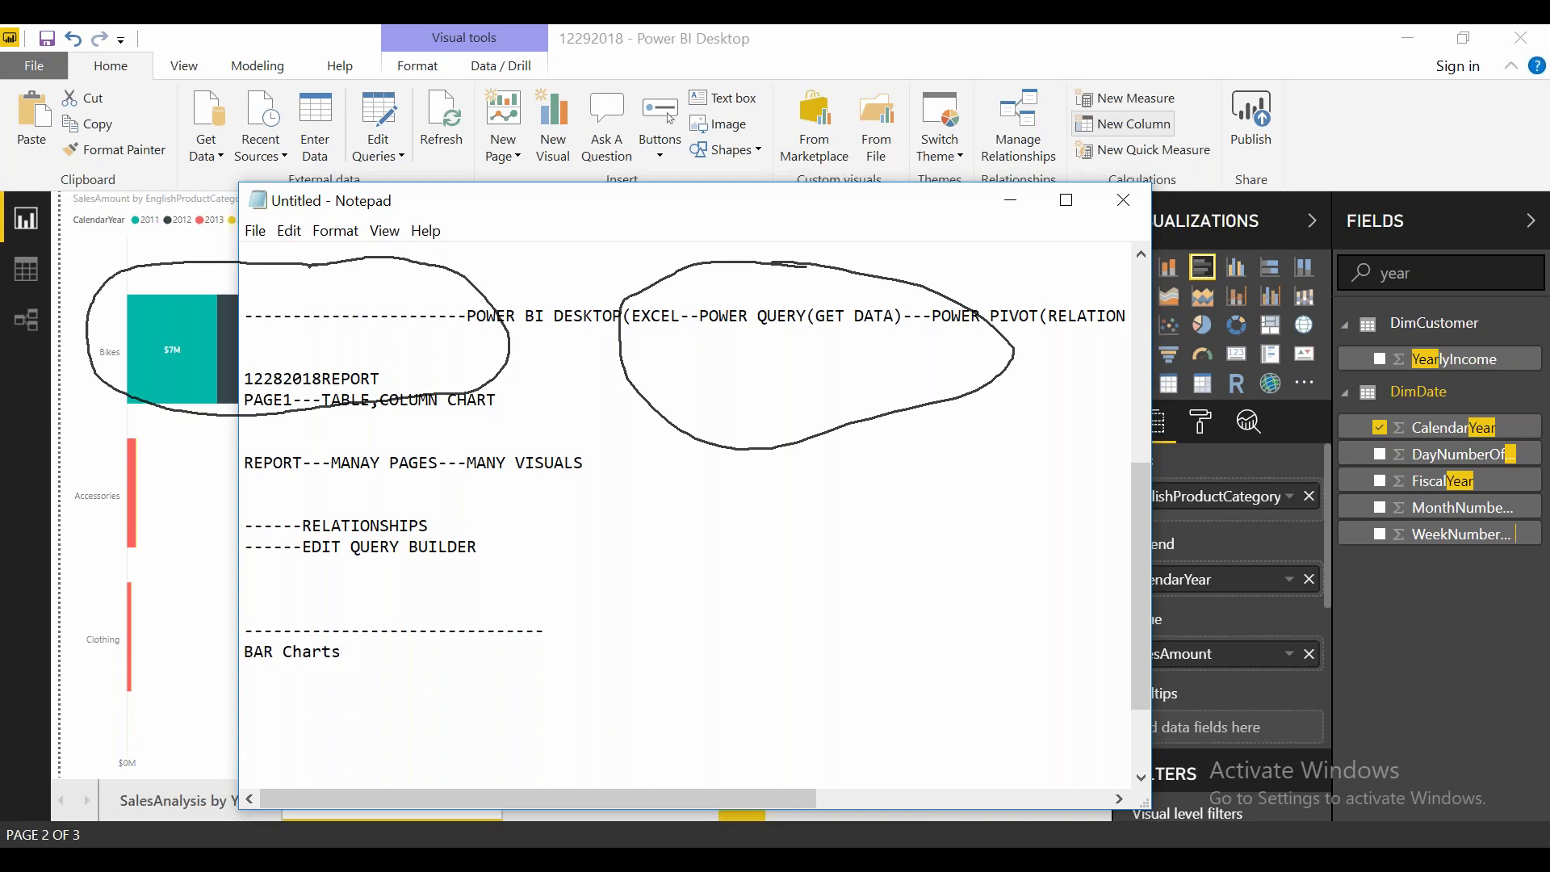
key("Return")
type("-----------------")
Step: List the bar chart types under the heading as "stacked", "clusted" and "100% clustered"
key("Return")
type("stacked")
key("Return")
type("clusted")
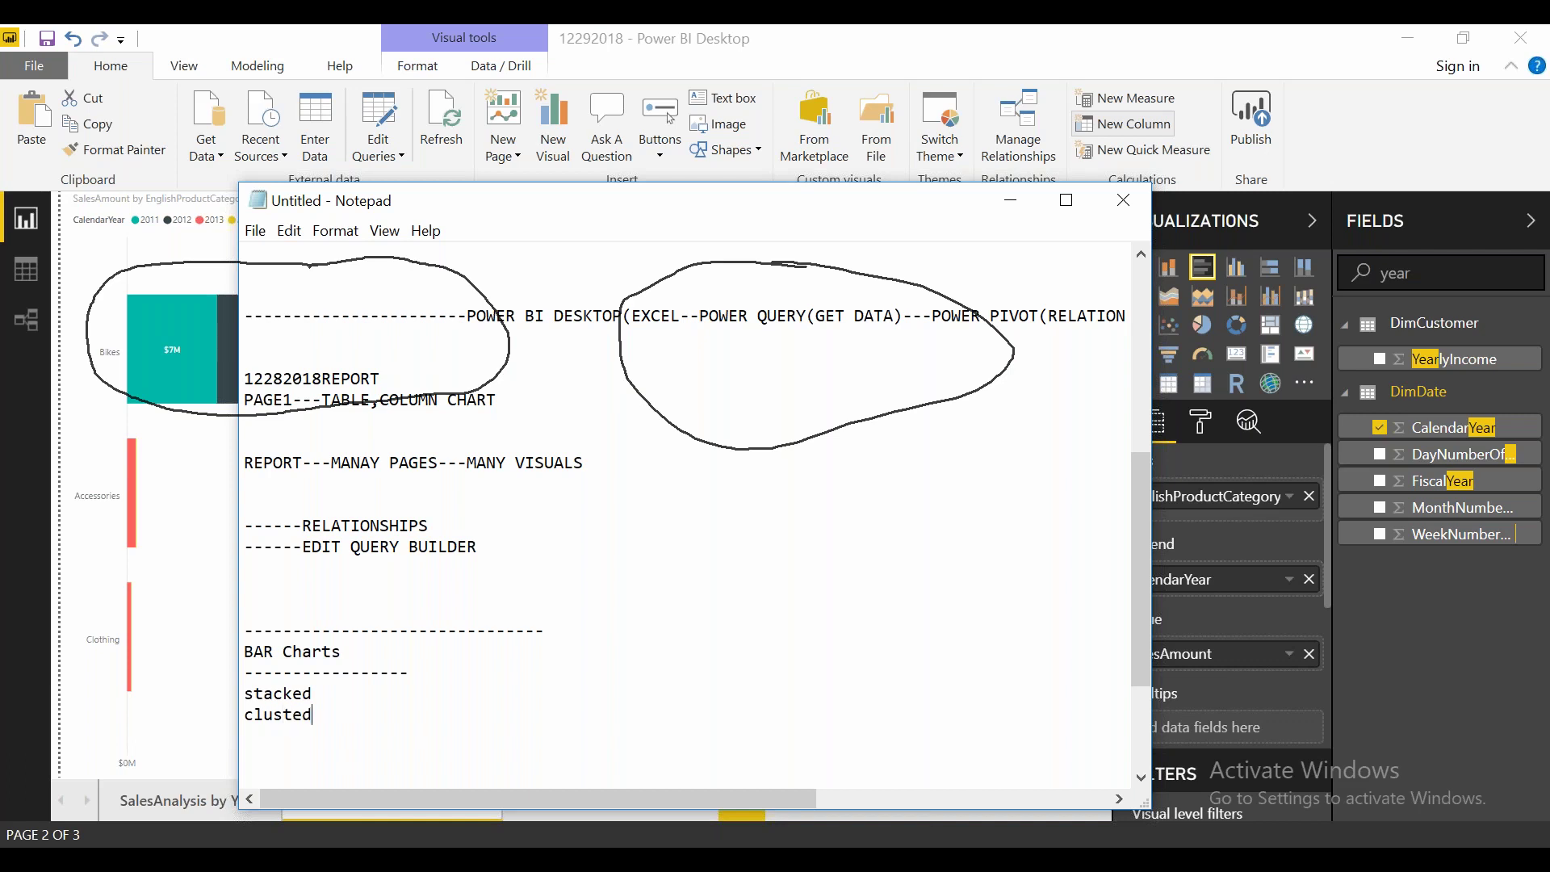
key("Return")
type("100% clustered")
key("Return")
key("Return")
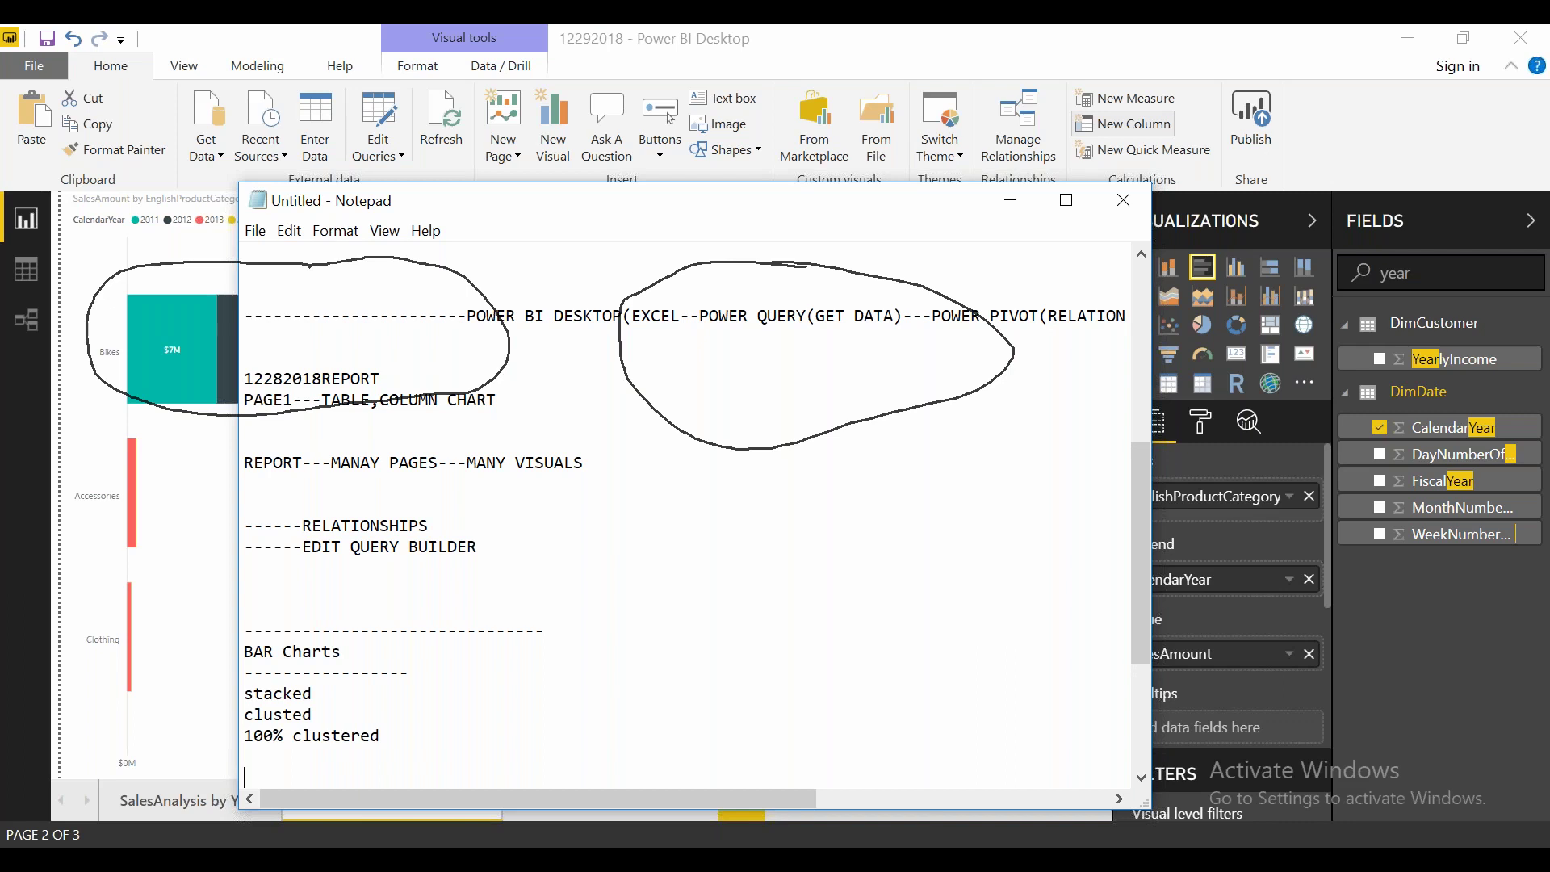
Step: Add a "Column charts" heading with a dashed underline below the bar chart list
scroll(687, 517, "down", 2)
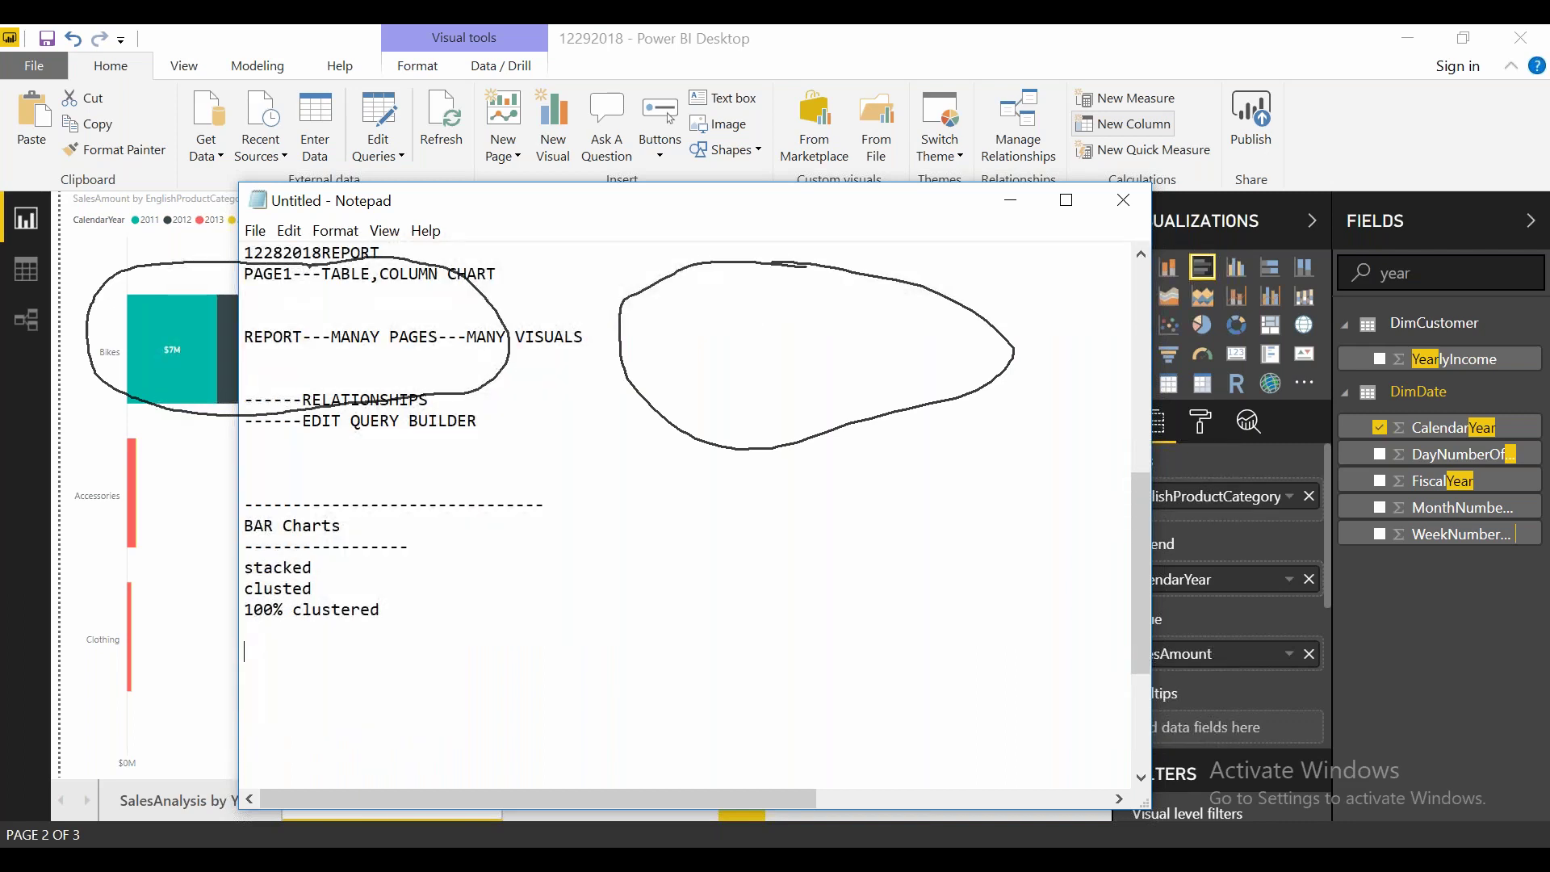
type("Column charts")
key("Return")
type("----------------")
key("Return")
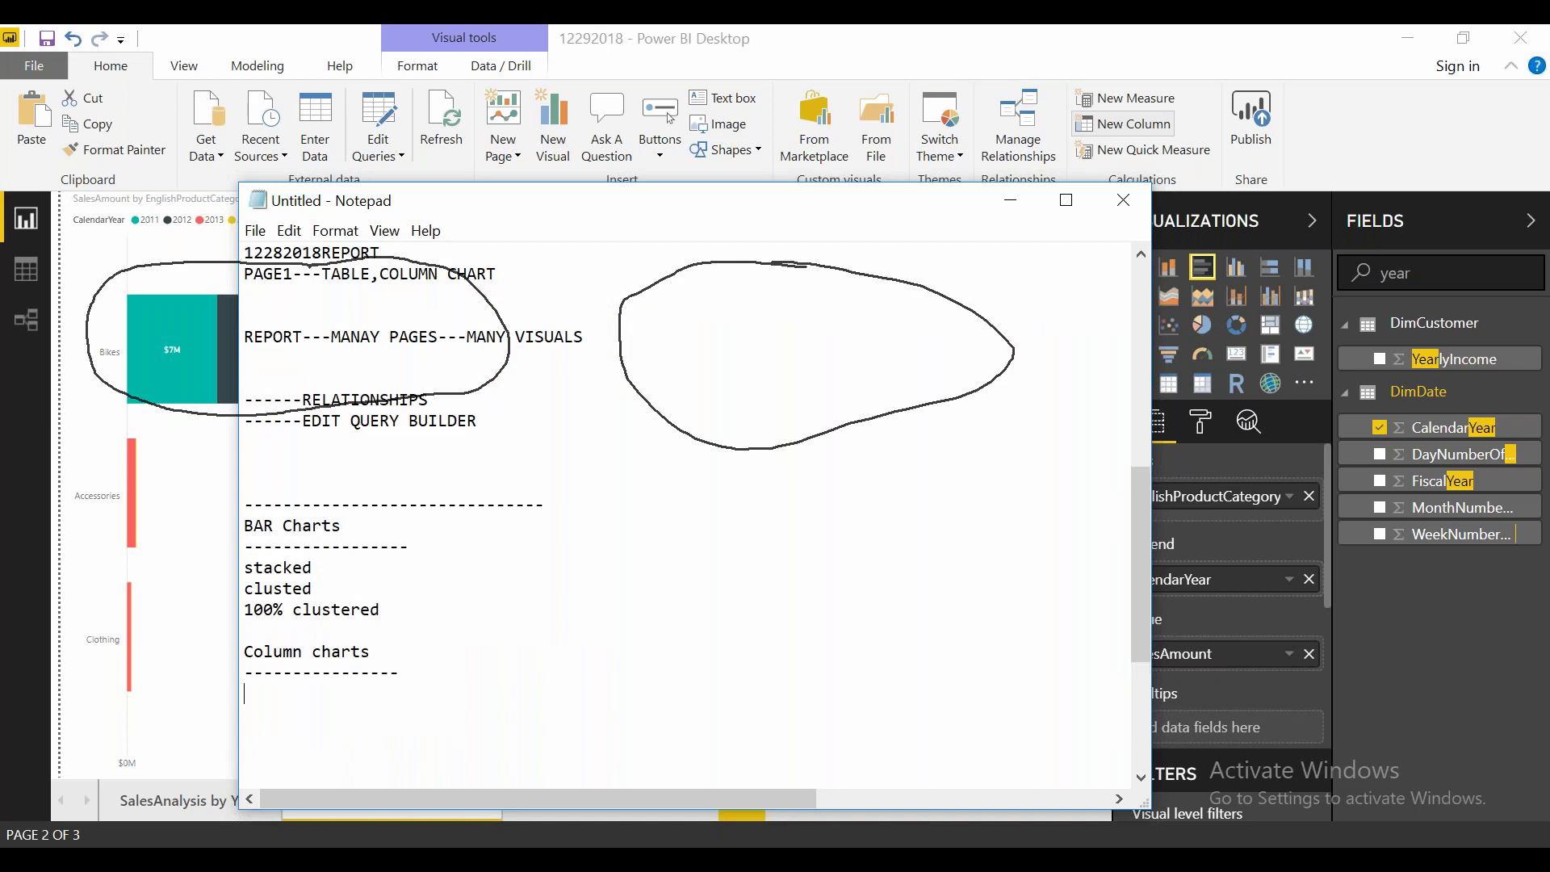
Step: List the column chart types as "Stacked", "Clustered" and "100% Clustered"
type("Stacked")
key("Return")
type("Cluste")
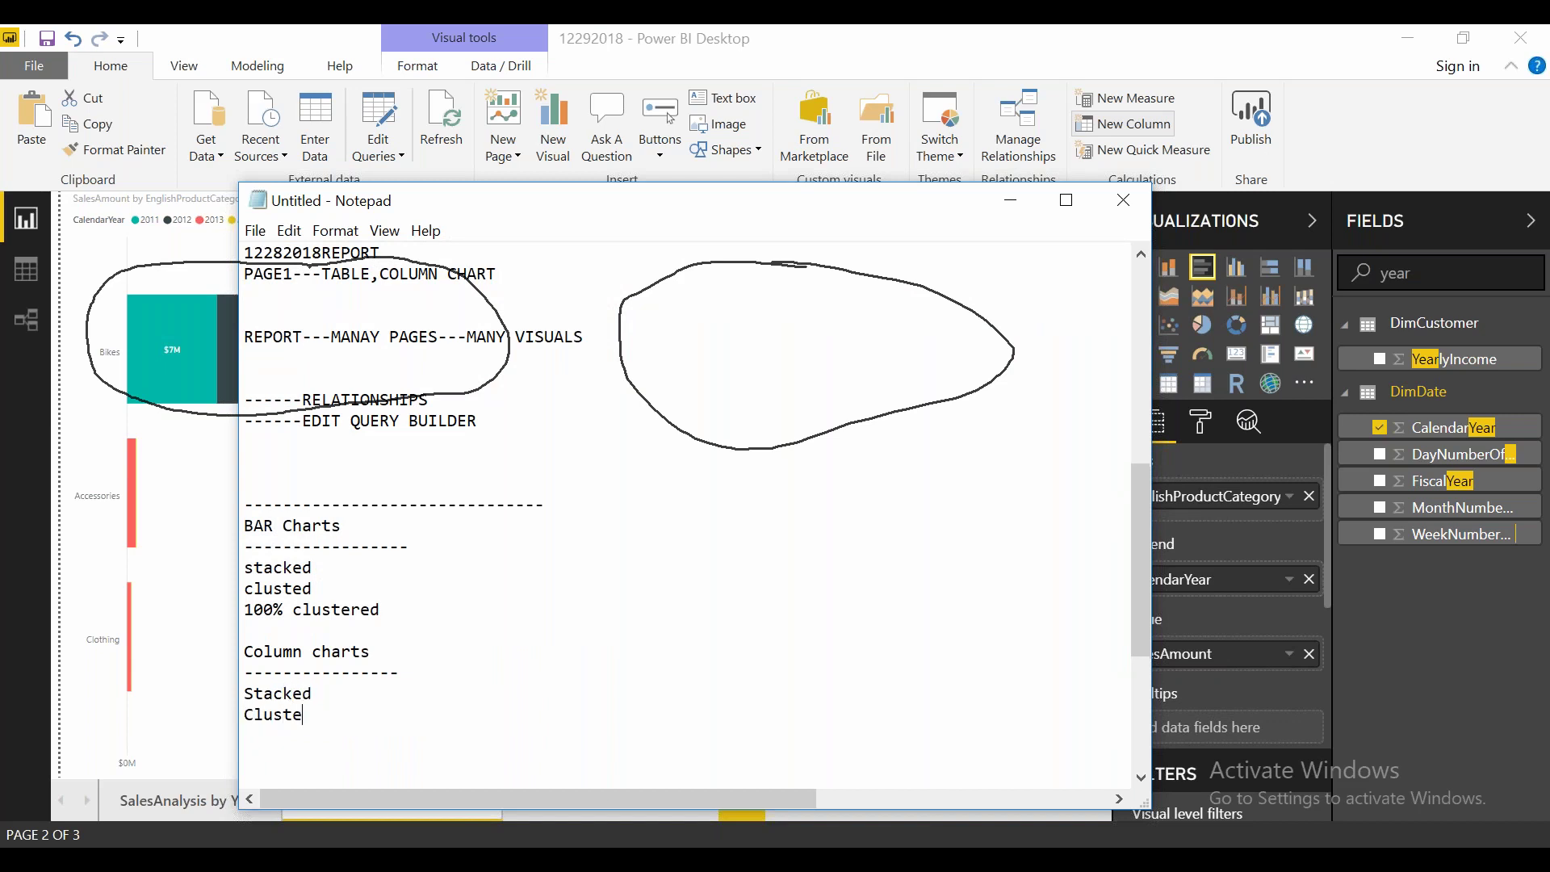
type("red")
key("Return")
type("100% Clustered")
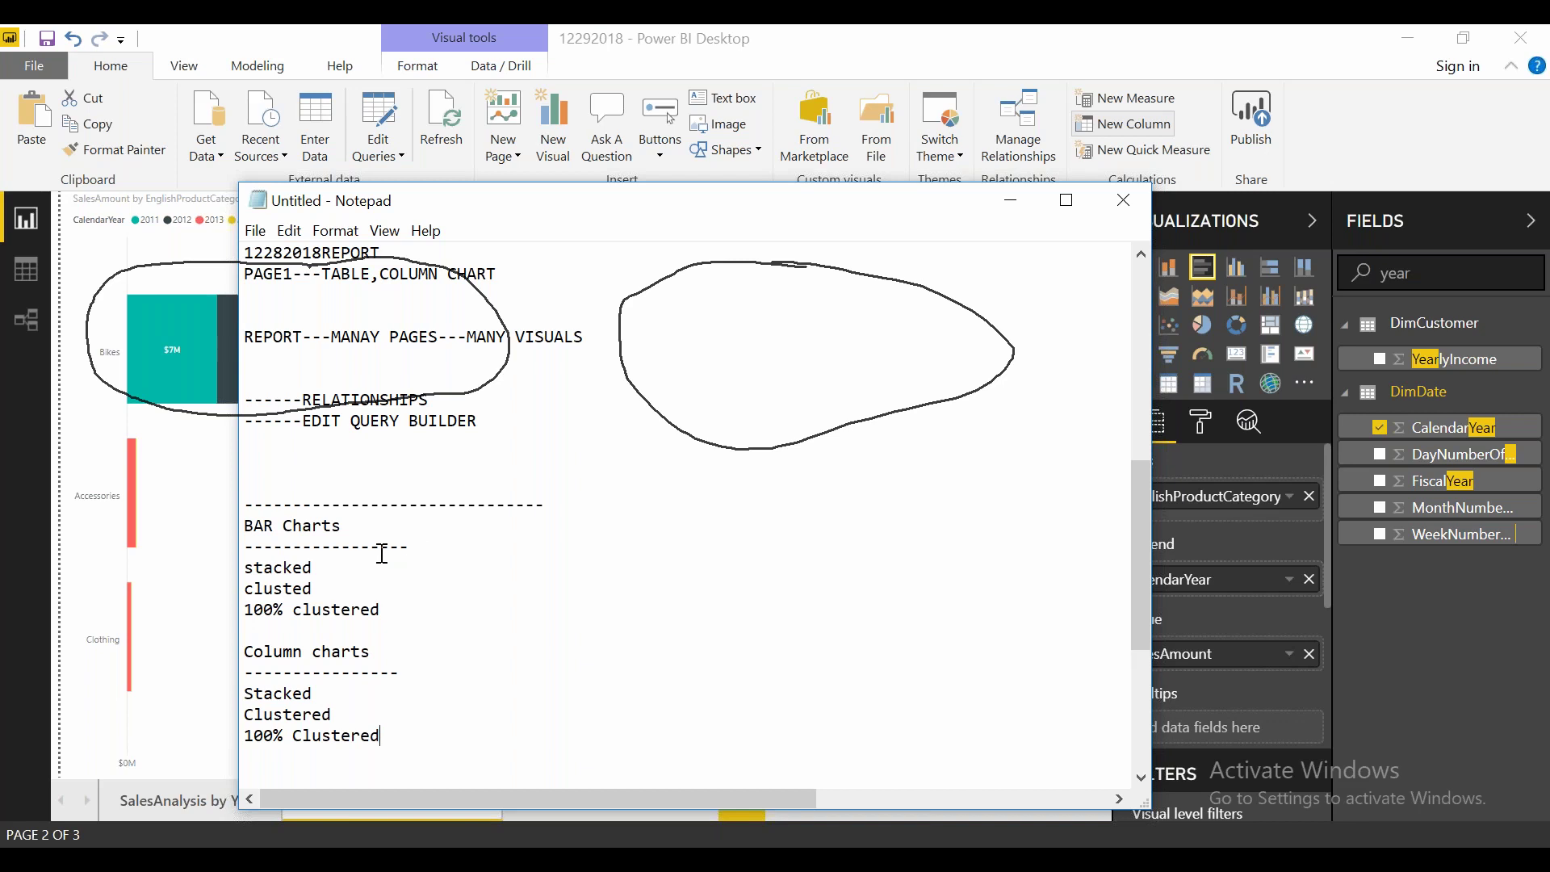
left_click_drag(332, 547, 273, 570)
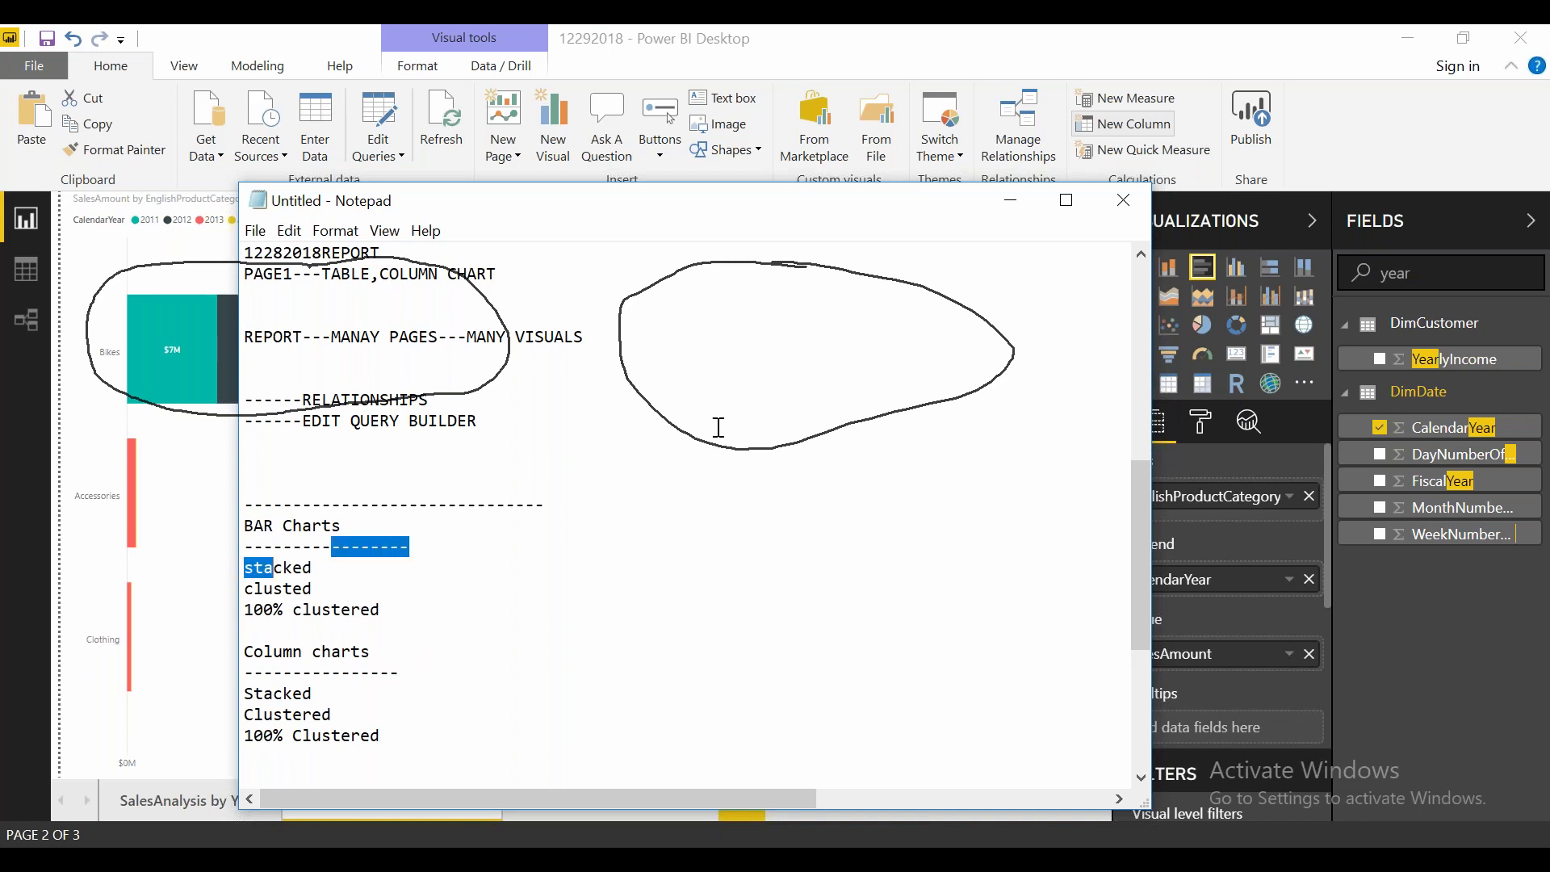
Step: Return to Power BI Desktop and shorten the stacked and clustered bar charts to the upper half of the page
left_click(1016, 199)
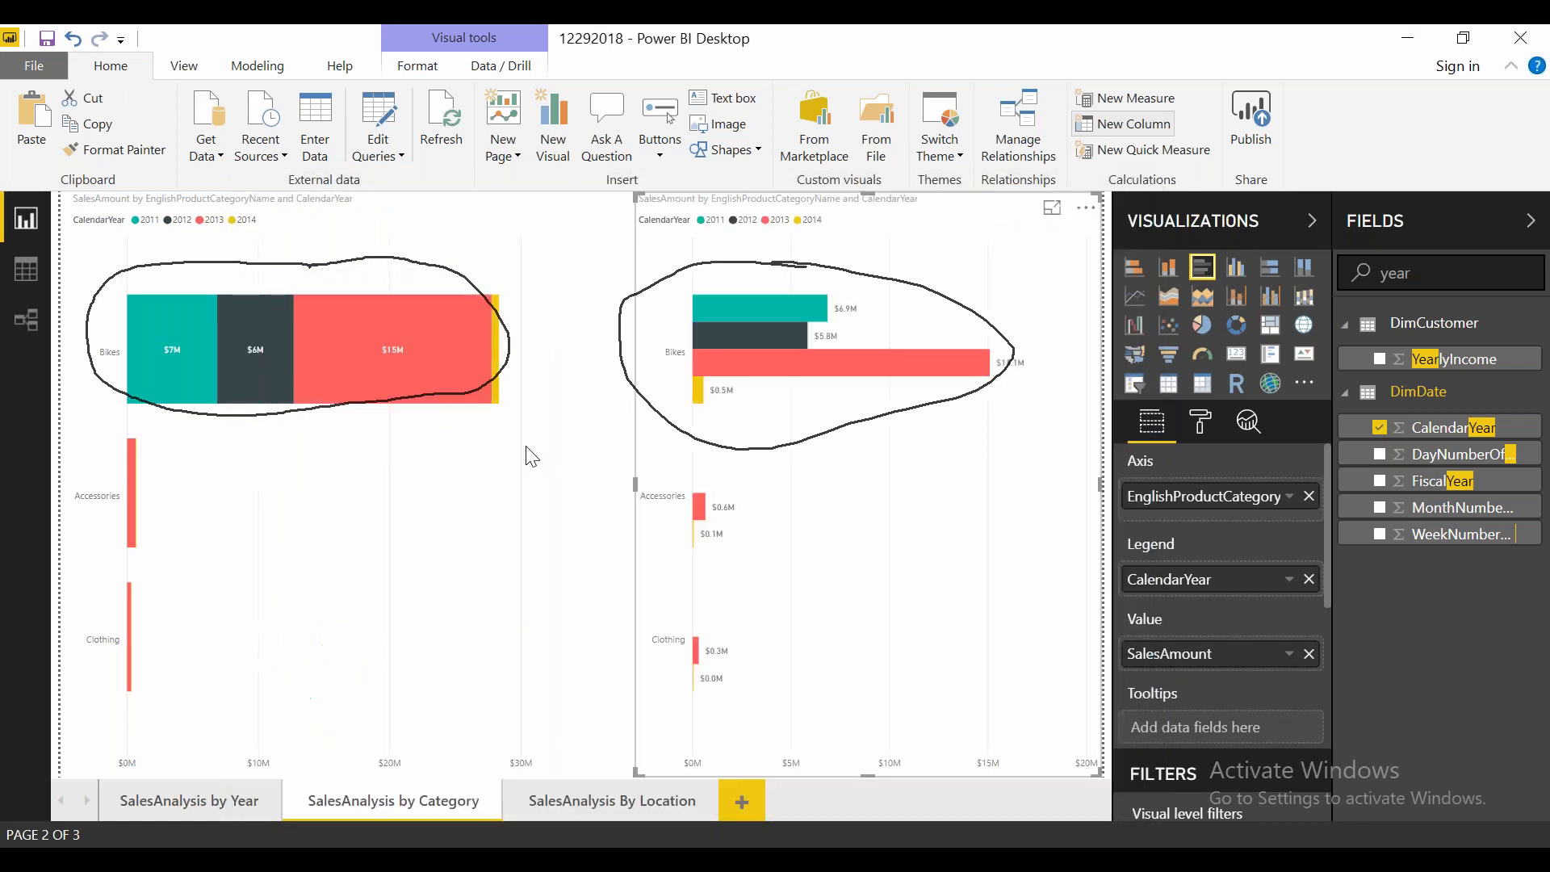
left_click(291, 764)
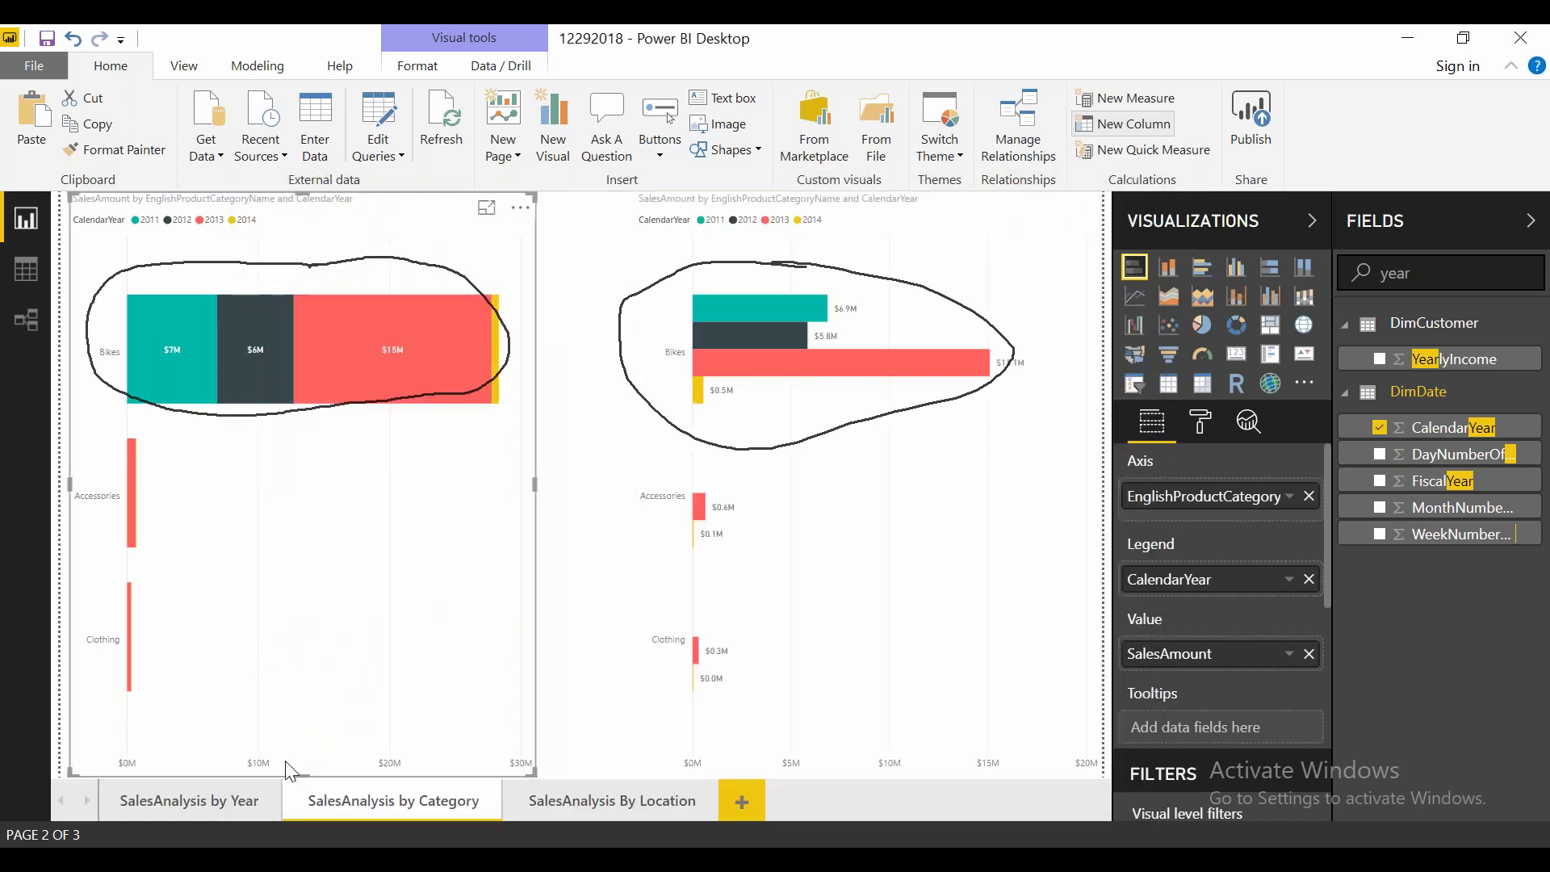
left_click_drag(356, 562, 372, 483)
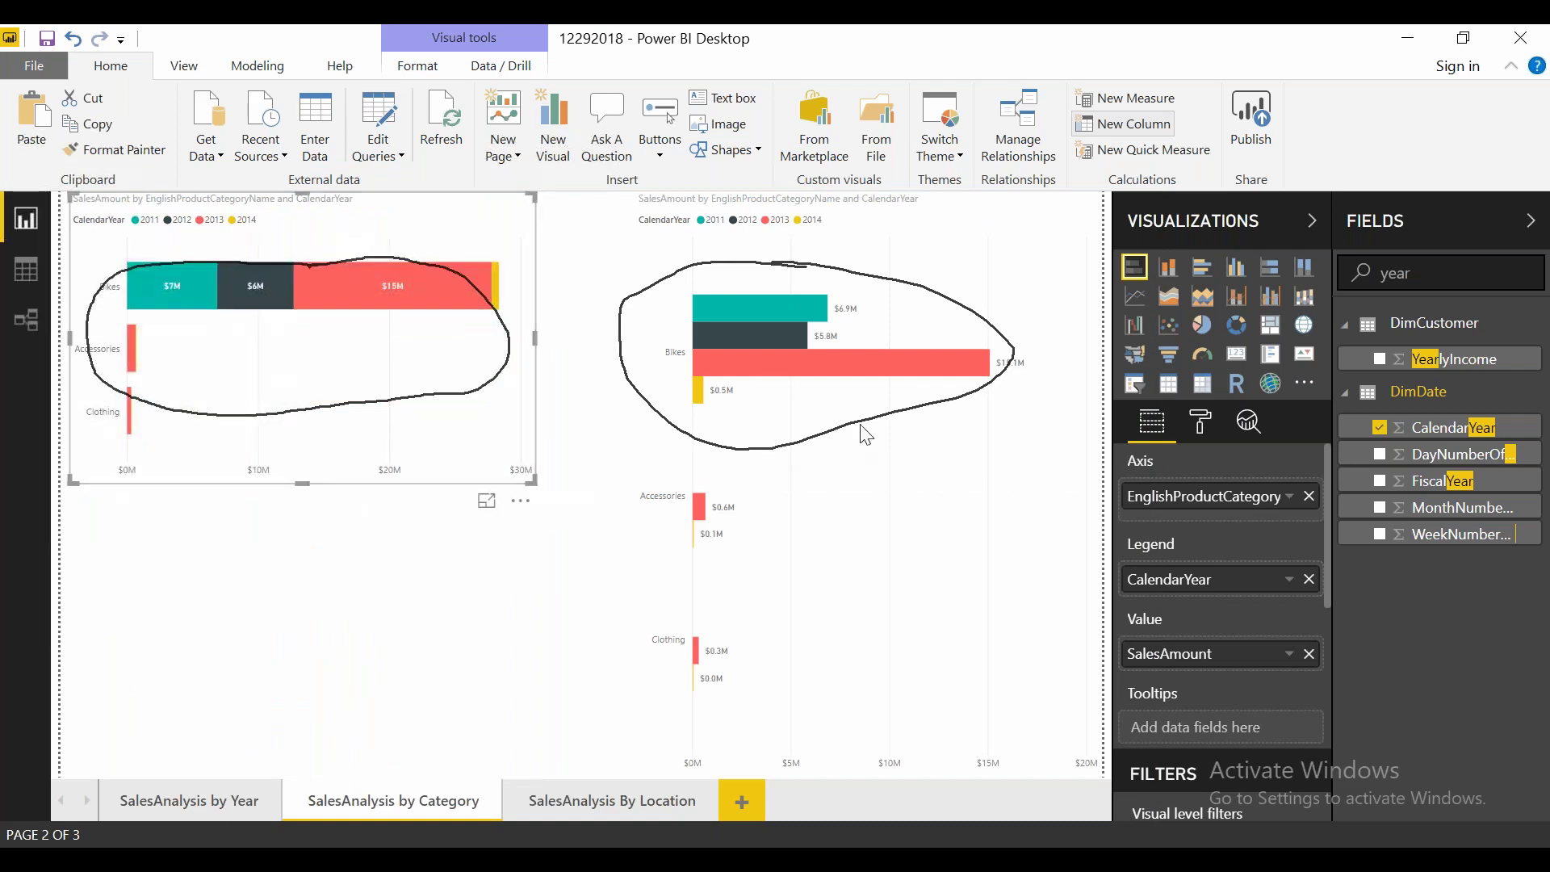
left_click(859, 769)
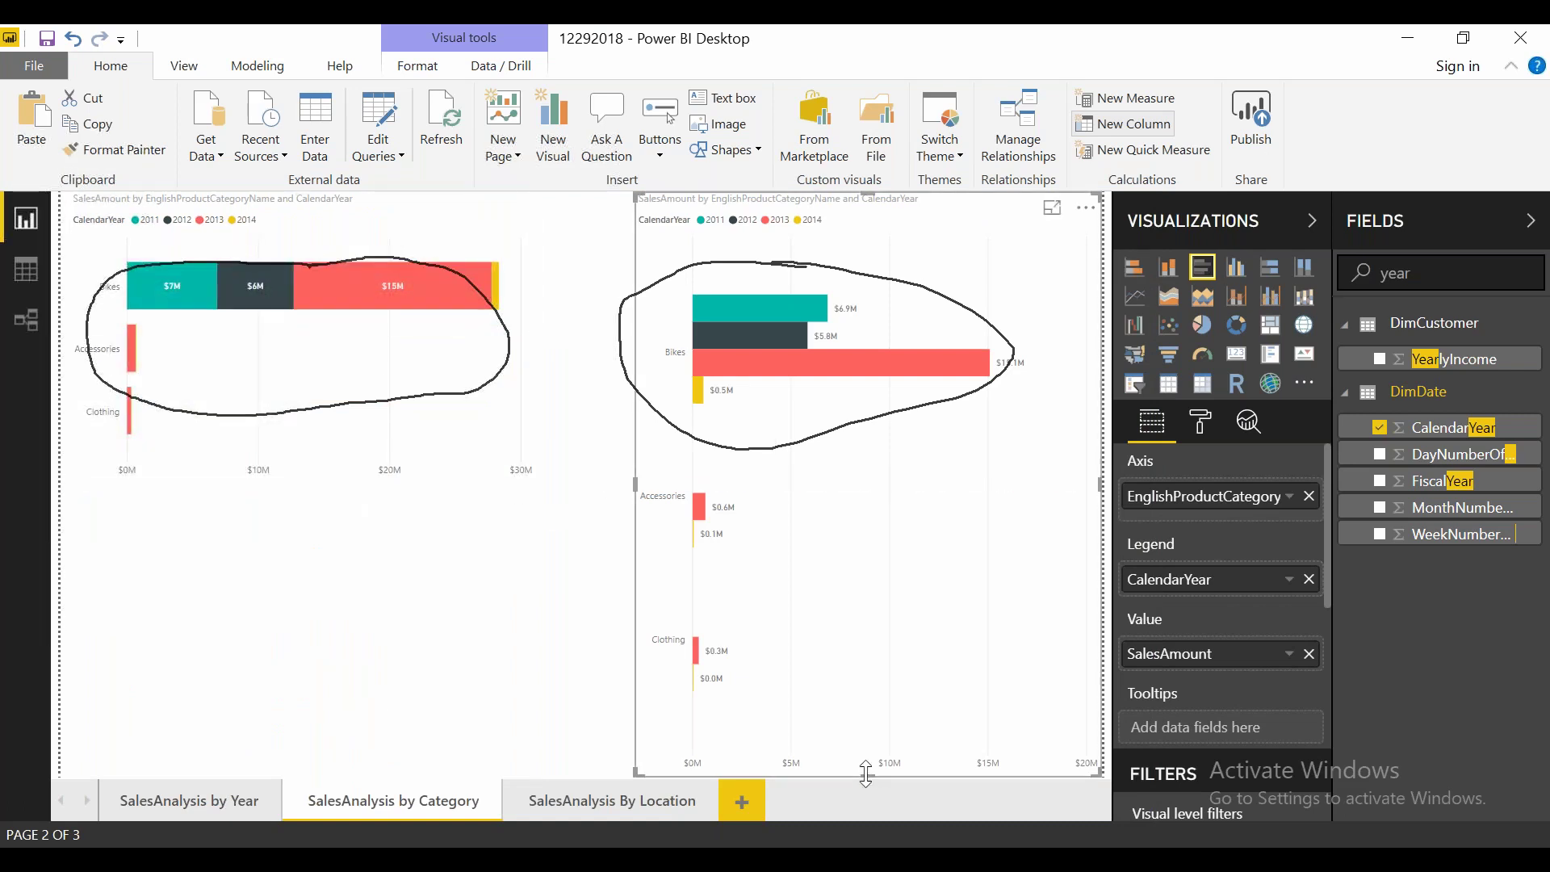
left_click_drag(866, 774, 883, 487)
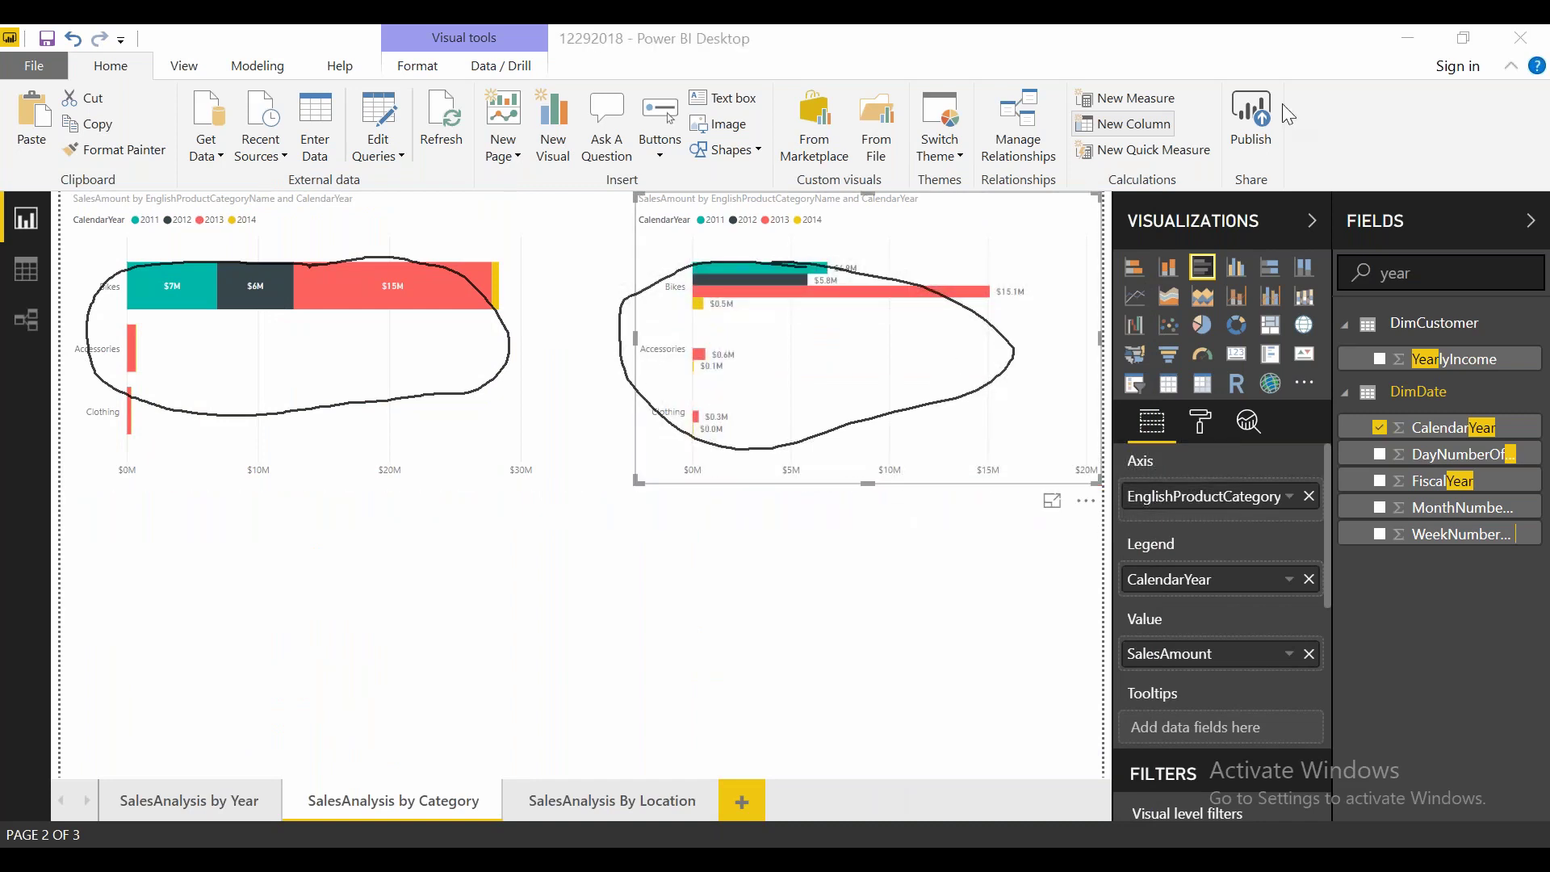
Step: Duplicate the stacked and clustered bar charts and place each copy directly below its original
left_click(425, 422)
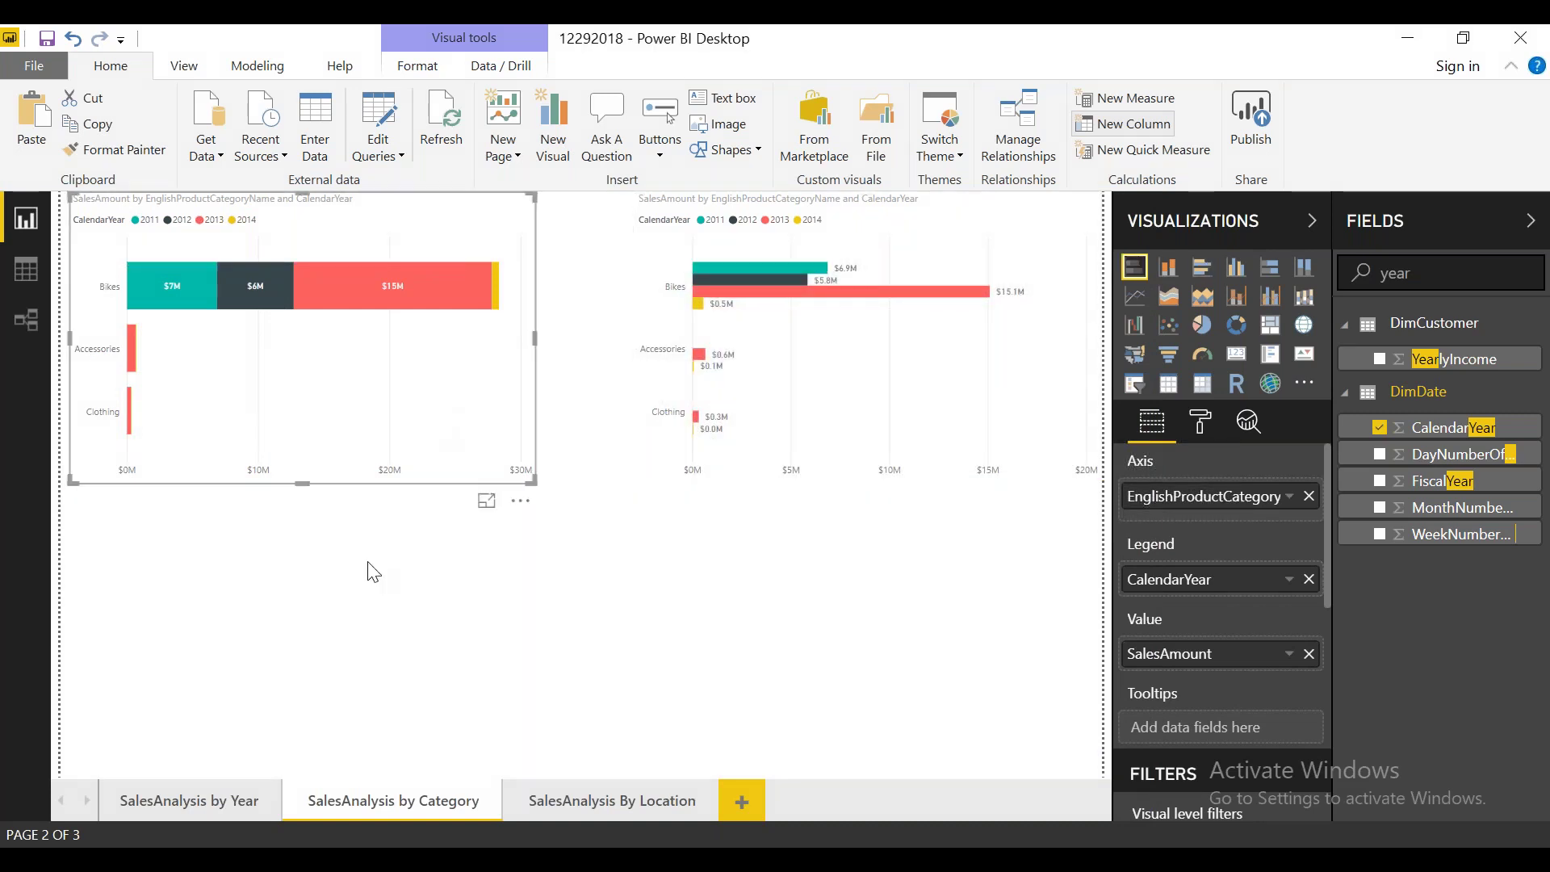
left_click(363, 610)
left_click_drag(390, 282, 318, 623)
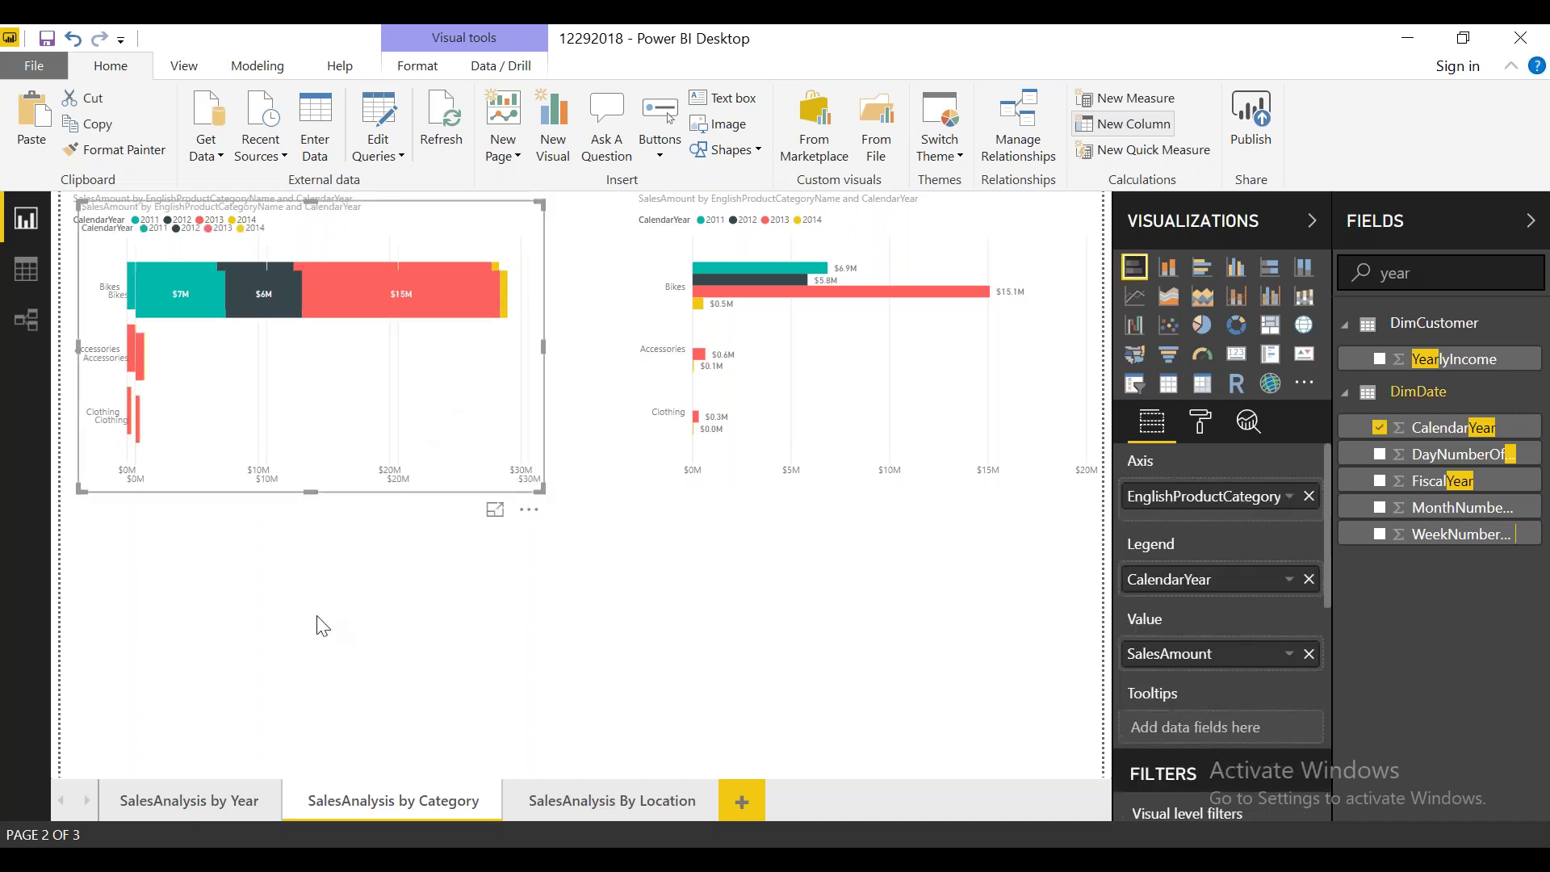
left_click(798, 354)
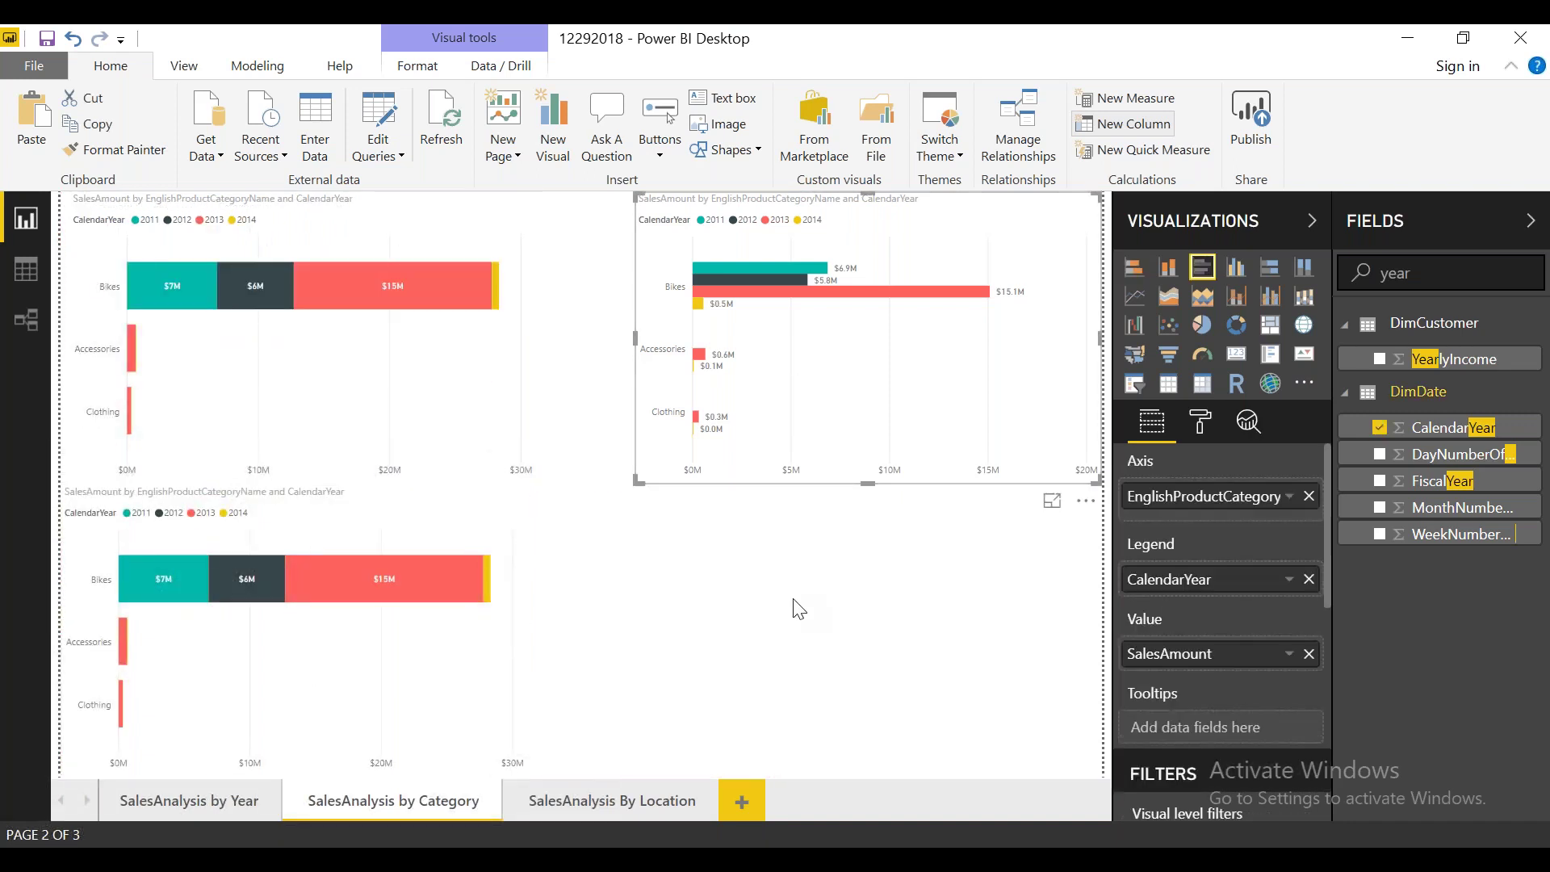
left_click_drag(924, 259, 985, 635)
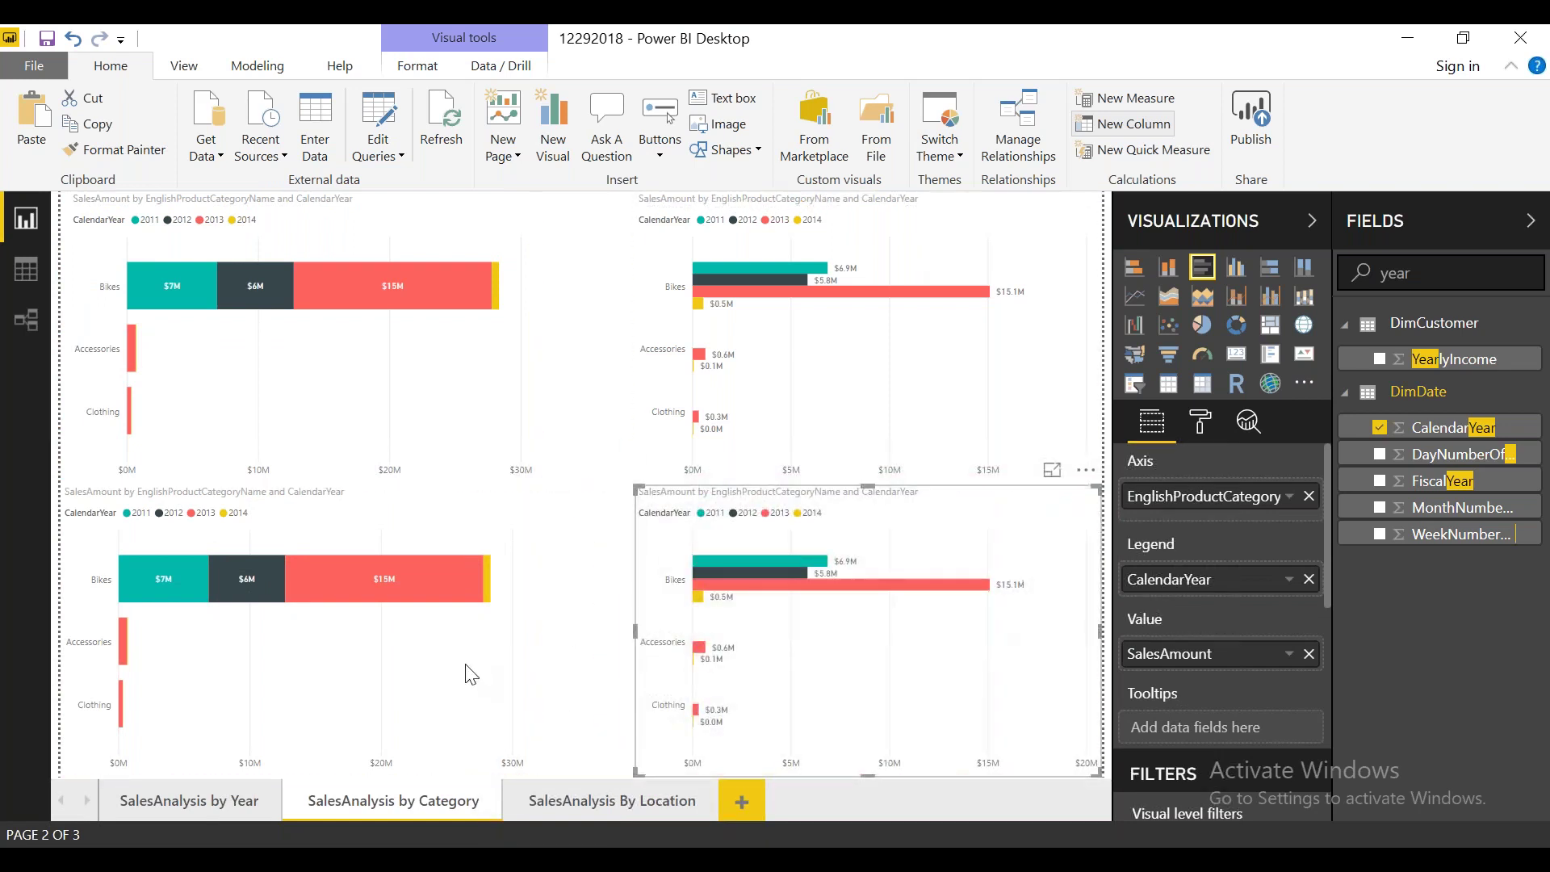
Step: Convert the lower copies to a stacked column chart and a clustered column chart, and widen the clustered one toward its neighbour
left_click(470, 675)
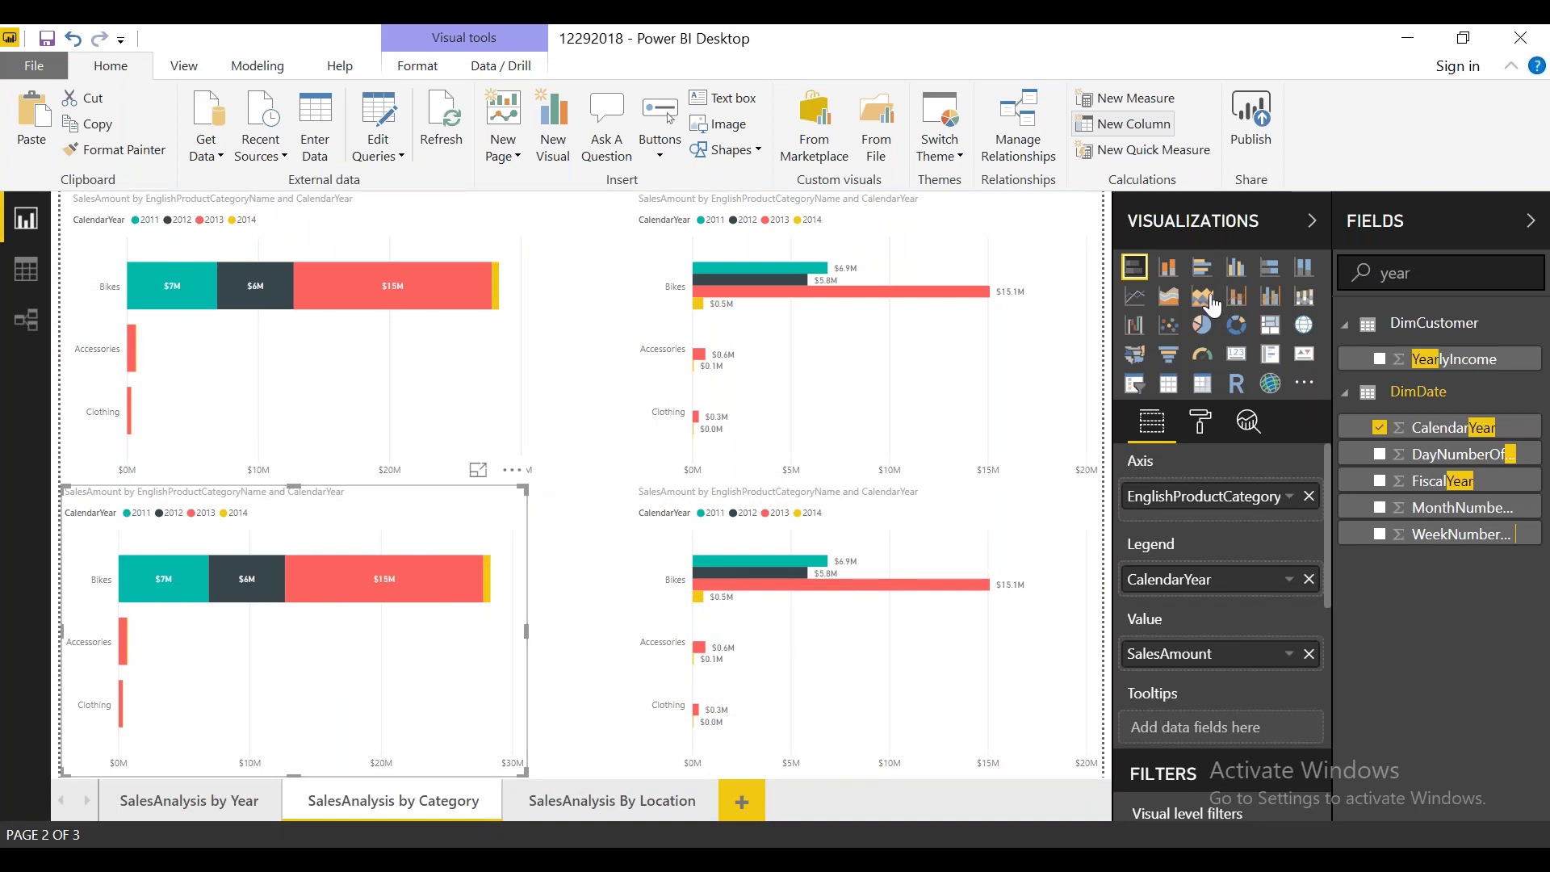
left_click(1169, 266)
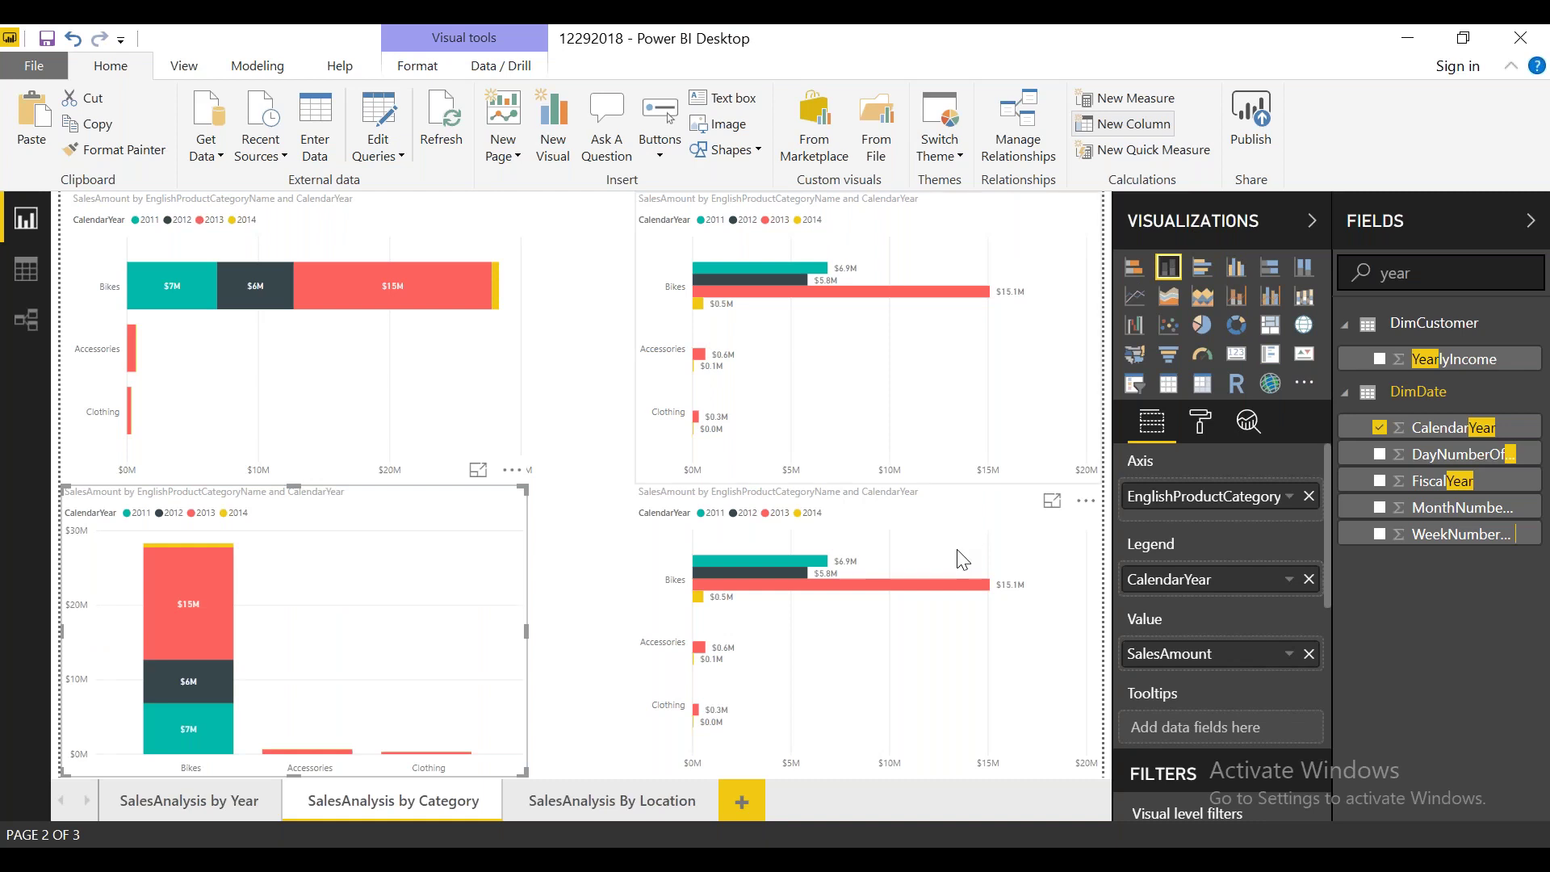
left_click(958, 554)
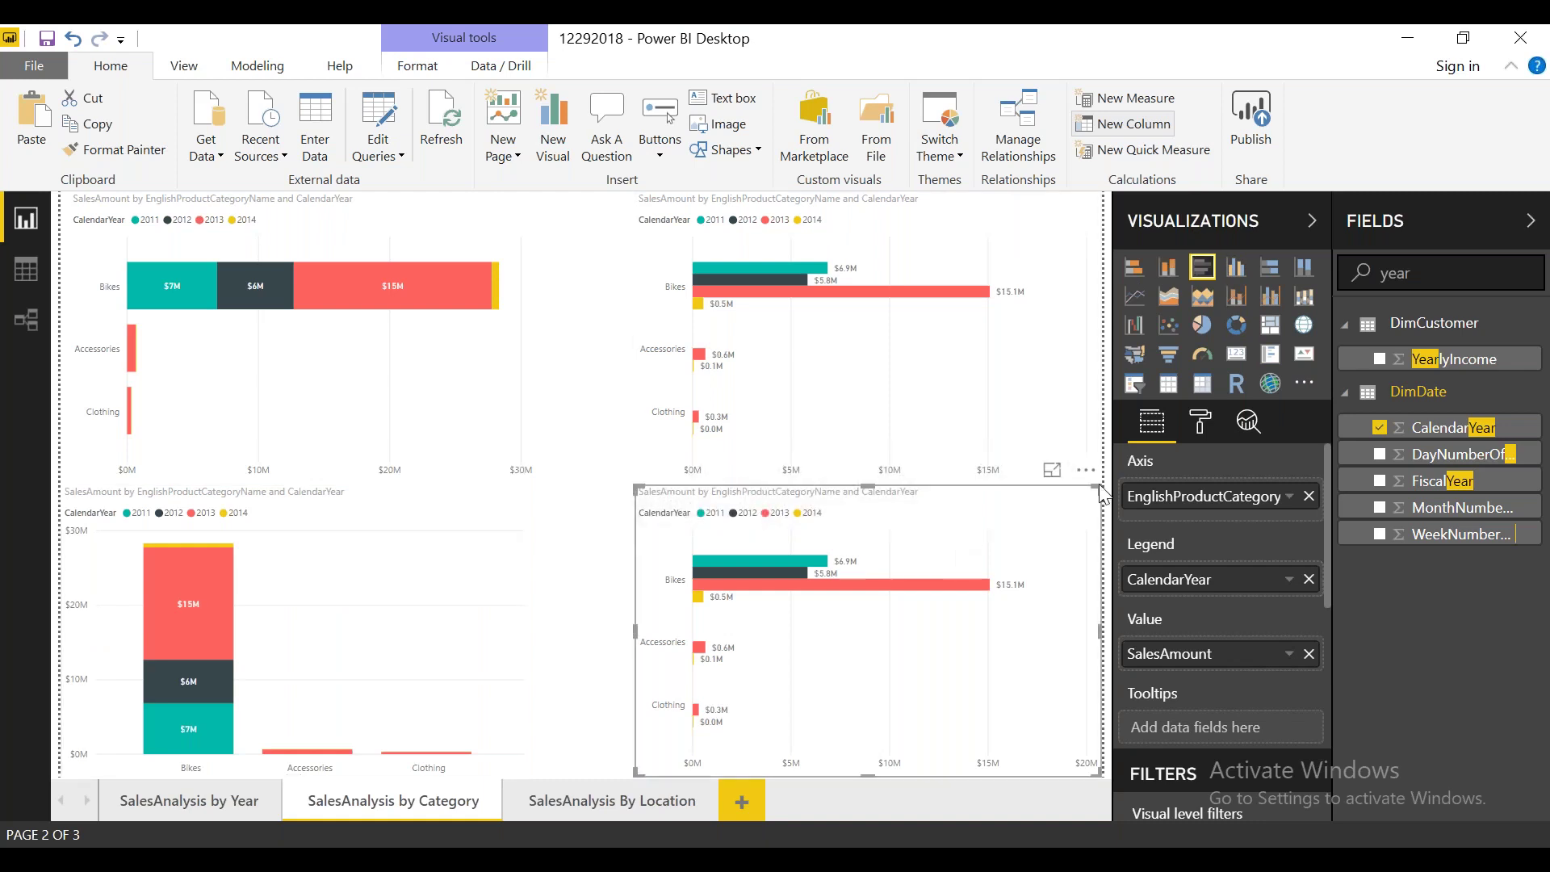
left_click(1230, 274)
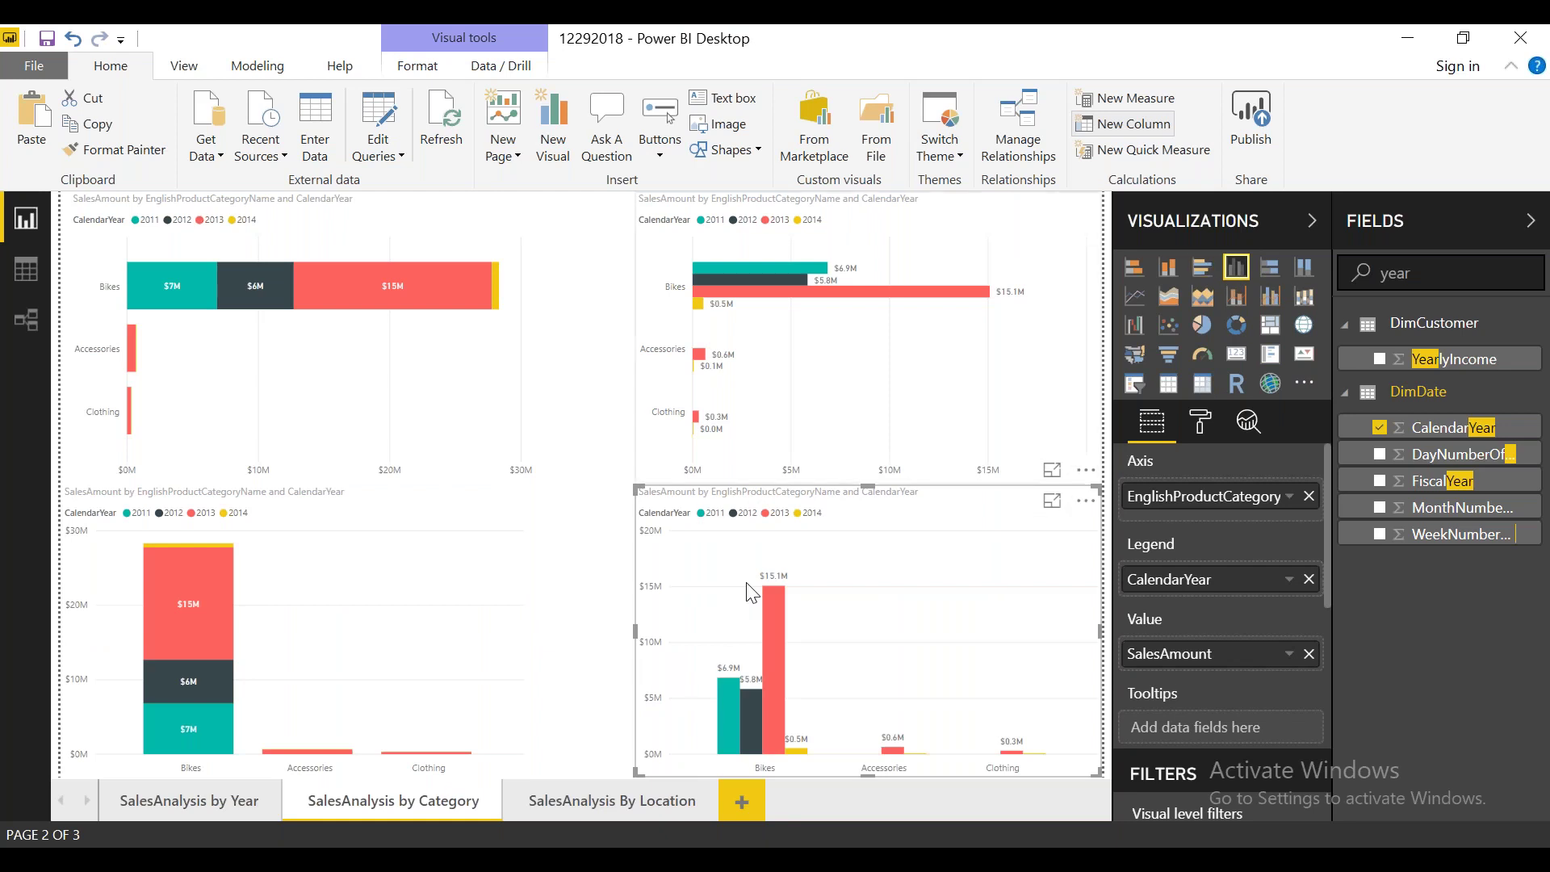
left_click_drag(632, 483, 568, 516)
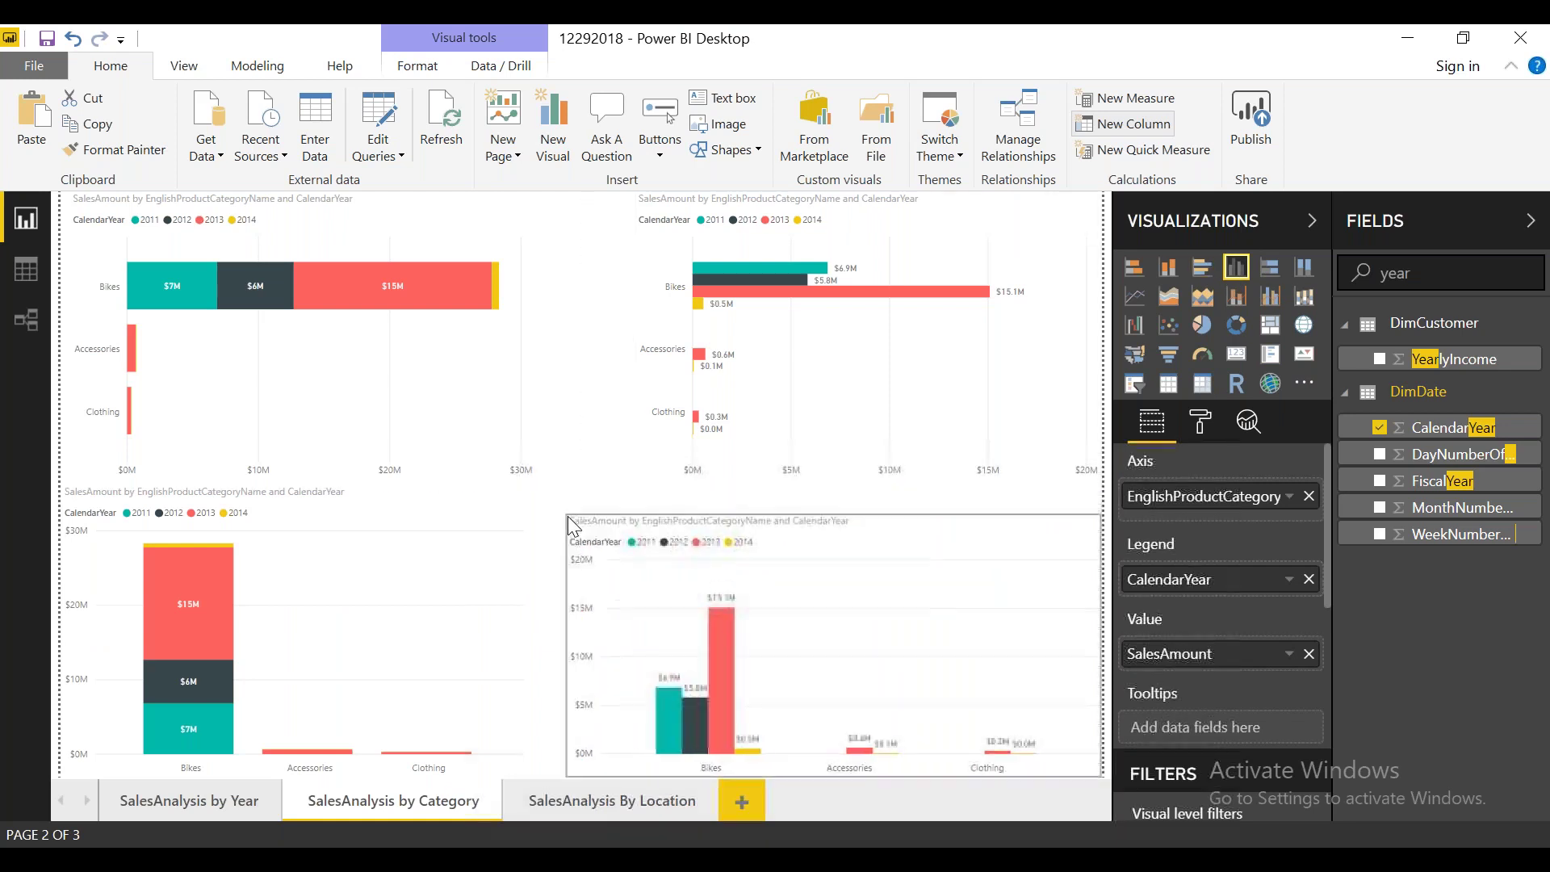
left_click(300, 614)
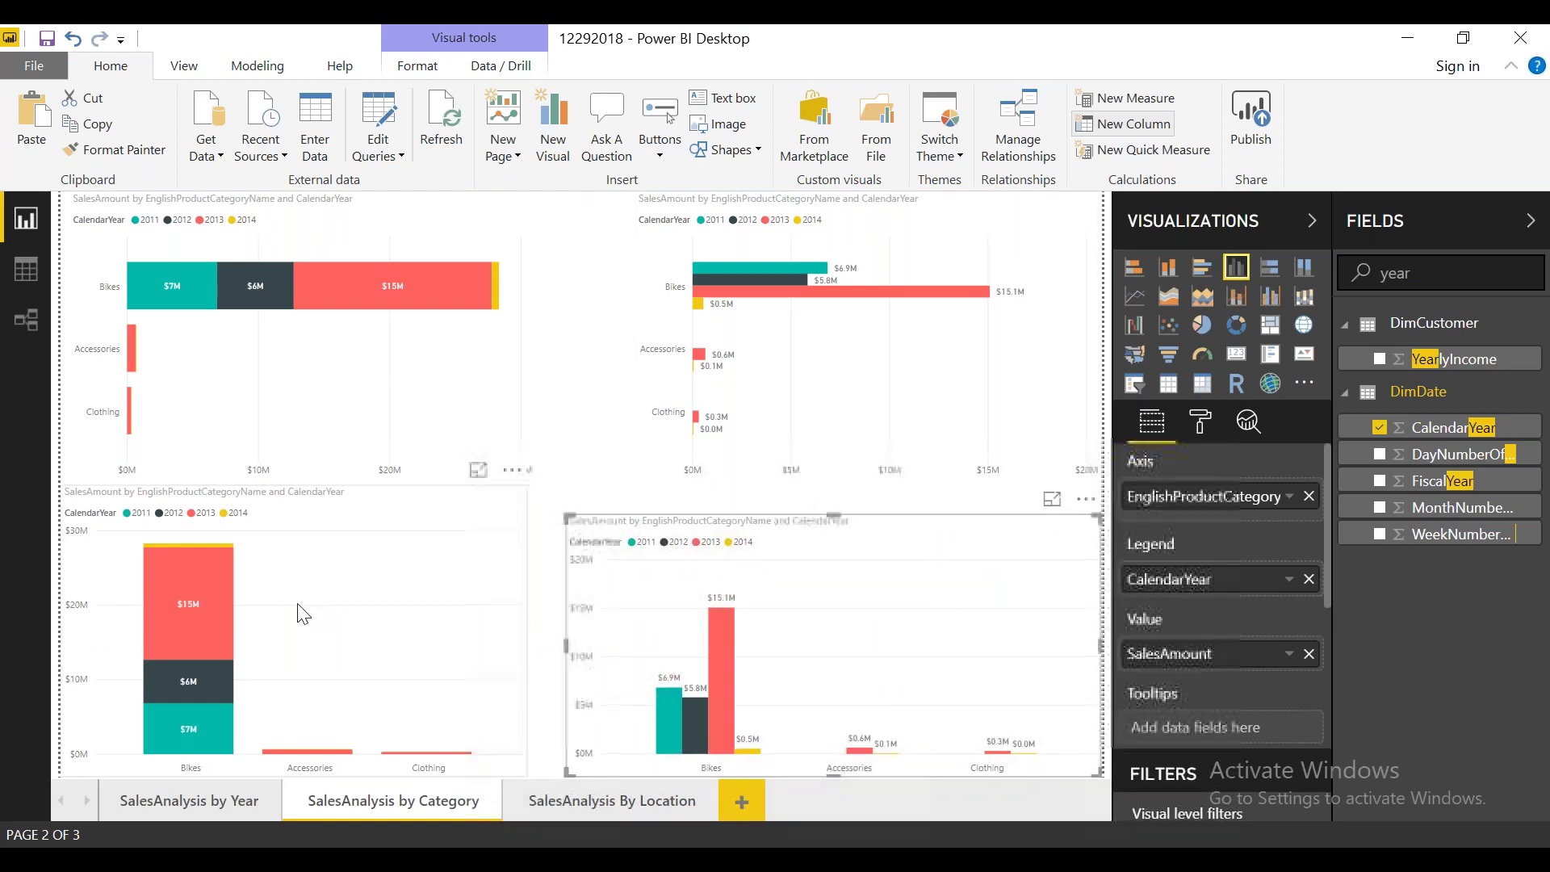
Step: Circle the Bikes columns in the stacked and clustered column charts with the pen
left_click(1128, 125)
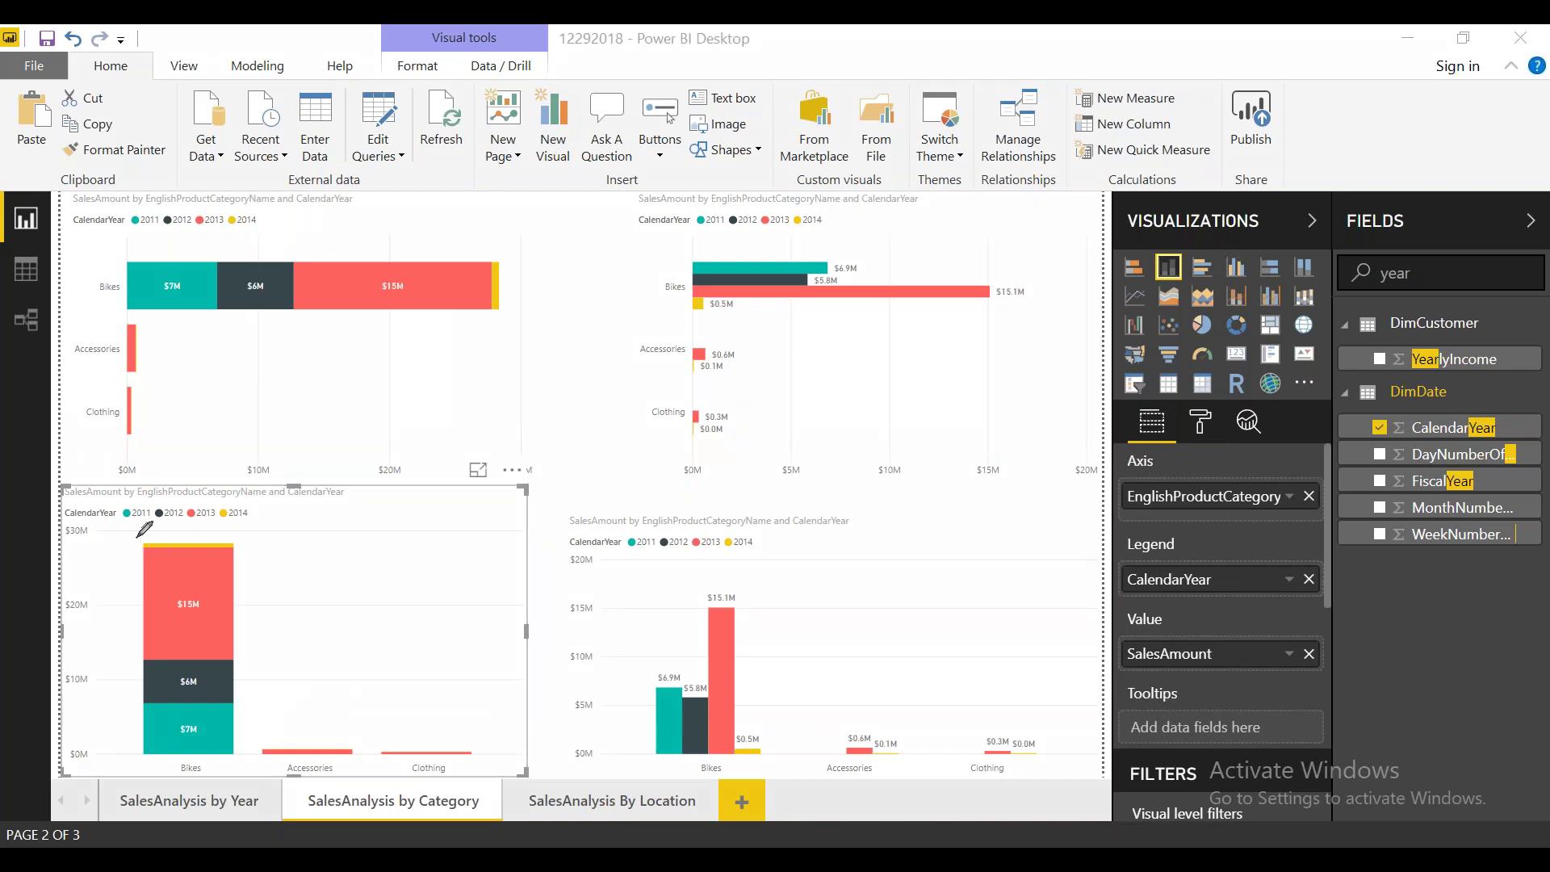
mouse_move(137, 537)
left_mouse_down()
mouse_move(260, 759)
mouse_move(127, 543)
left_mouse_up()
left_click_drag(644, 625, 644, 693)
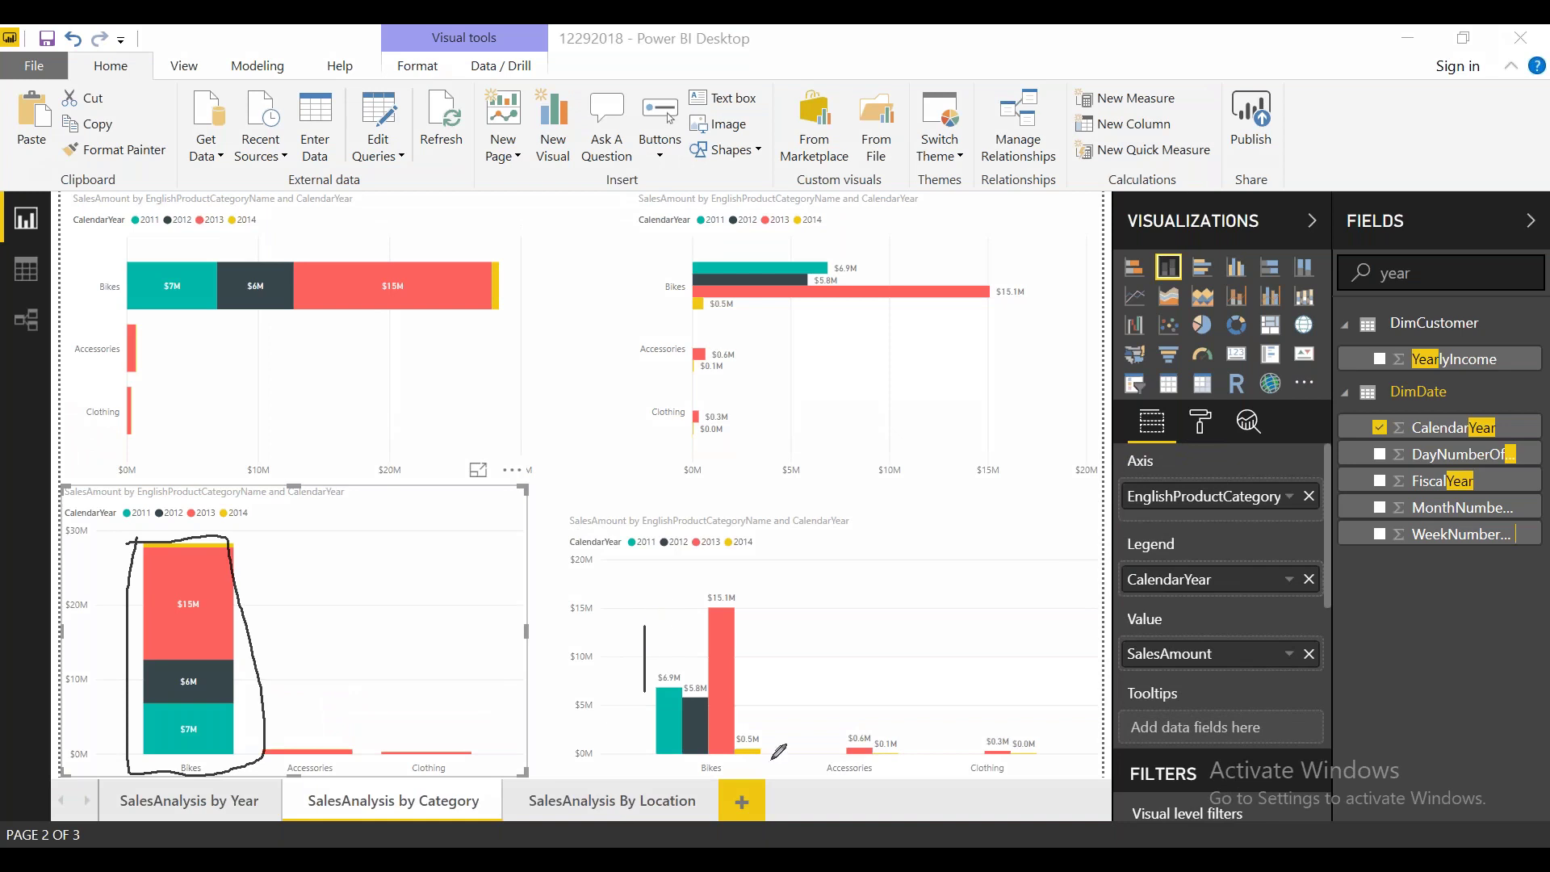
mouse_move(772, 759)
left_mouse_down()
mouse_move(646, 731)
mouse_move(650, 638)
left_mouse_up()
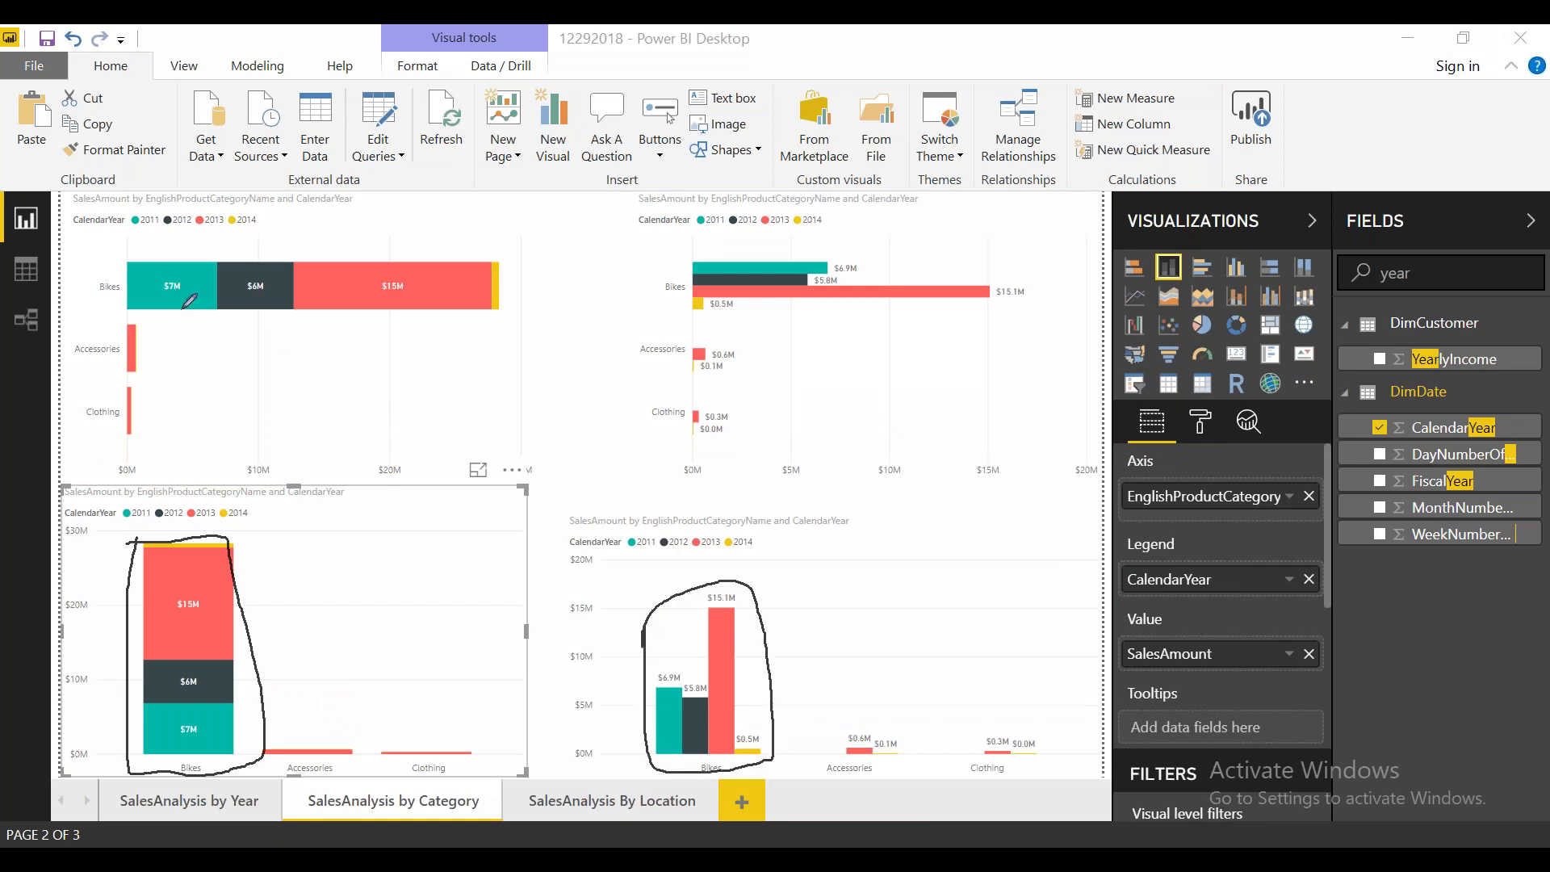
Step: Circle the Bikes bars in both bar charts and draw lines linking them to the matching column charts below
left_click(106, 264)
mouse_move(307, 312)
left_mouse_down()
mouse_move(50, 289)
mouse_move(181, 359)
mouse_move(196, 548)
left_mouse_up()
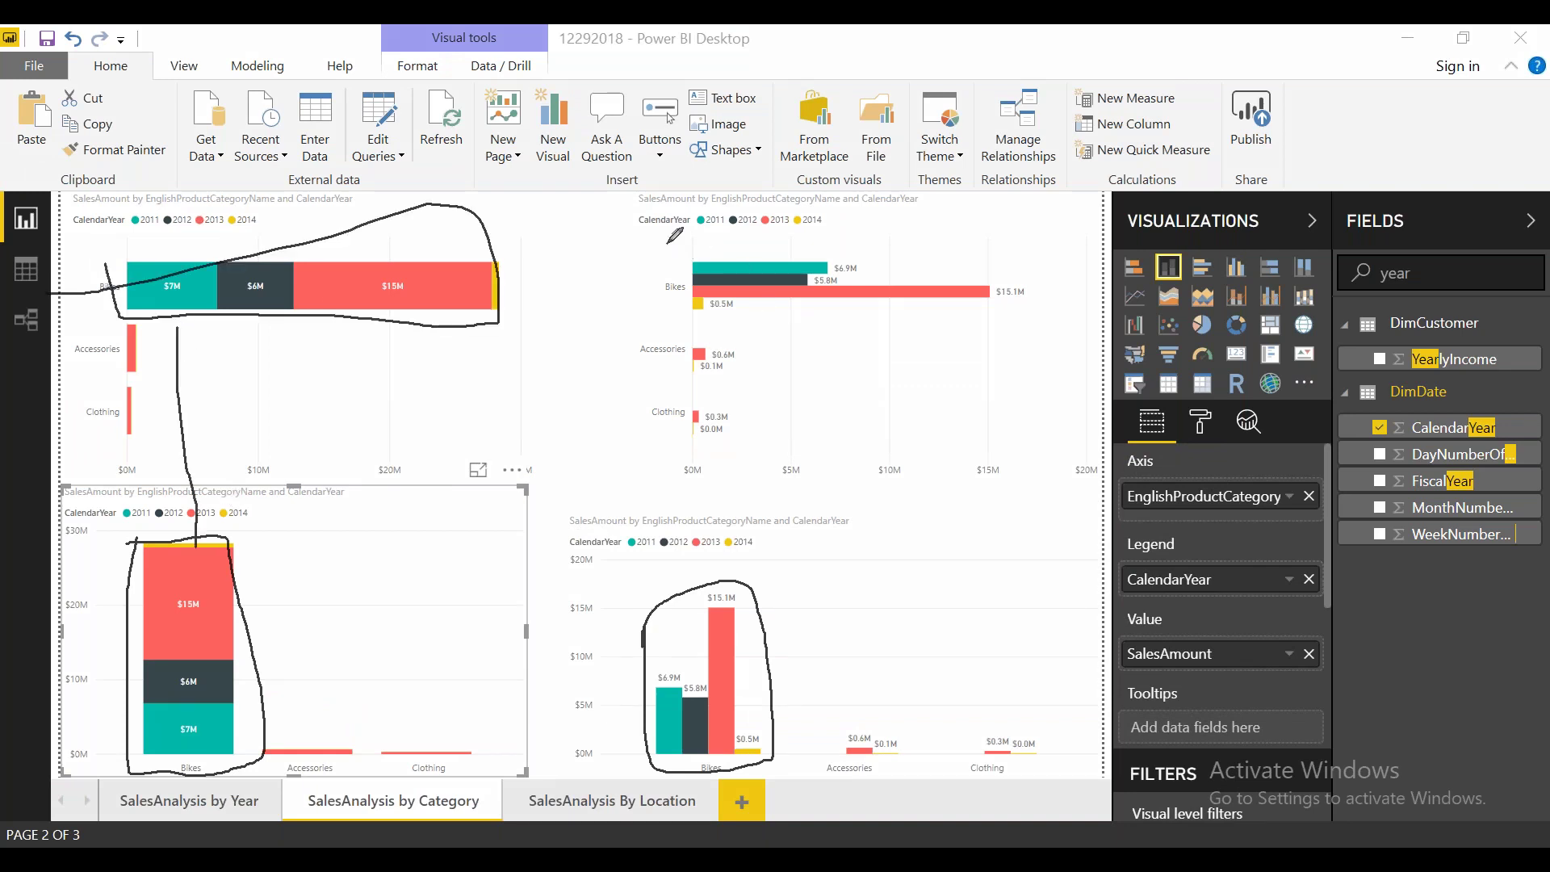
mouse_move(644, 228)
left_mouse_down()
mouse_move(712, 314)
mouse_move(715, 580)
left_mouse_up()
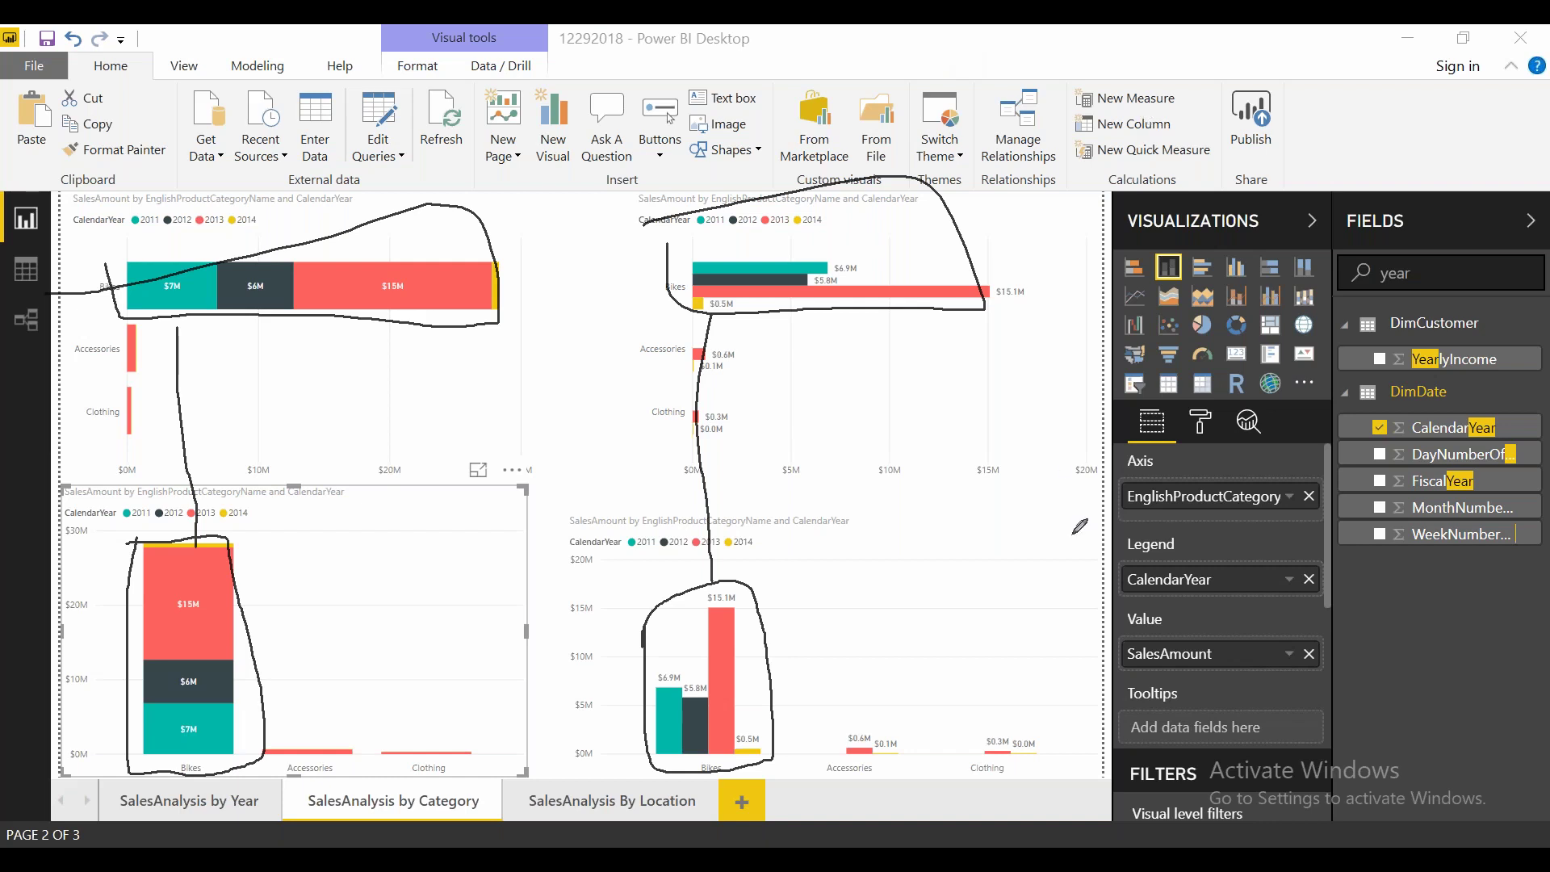
Step: Circle the chart's Axis, Legend and Value field assignments with the pen, and clear all annotations
left_click_drag(1122, 478, 1110, 599)
mouse_move(1244, 672)
left_mouse_down()
mouse_move(1114, 484)
mouse_move(1112, 512)
left_mouse_up()
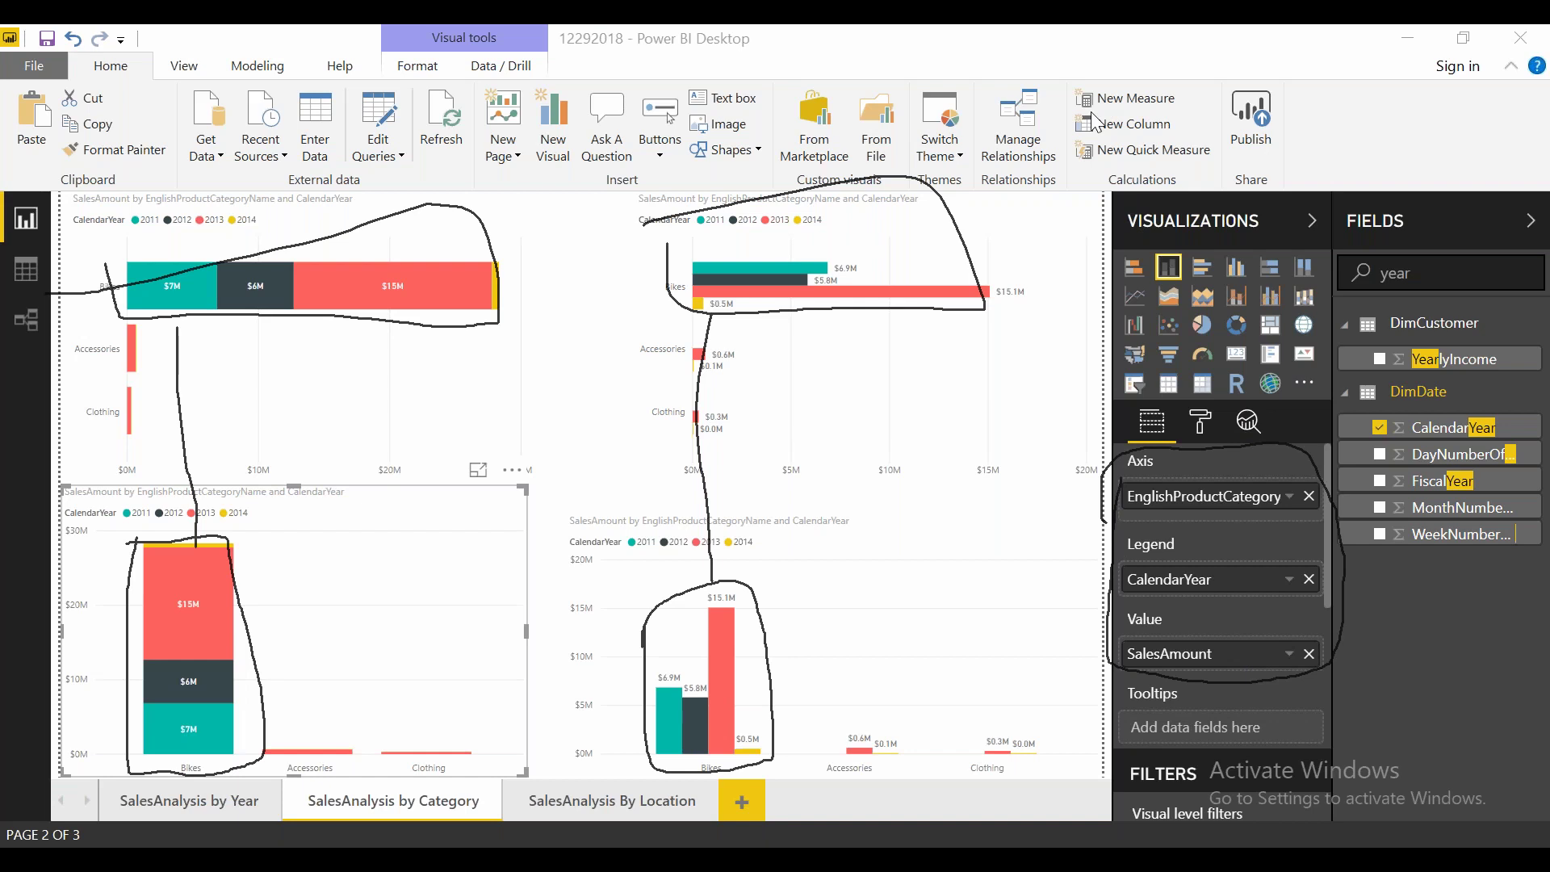
left_click(1294, 111)
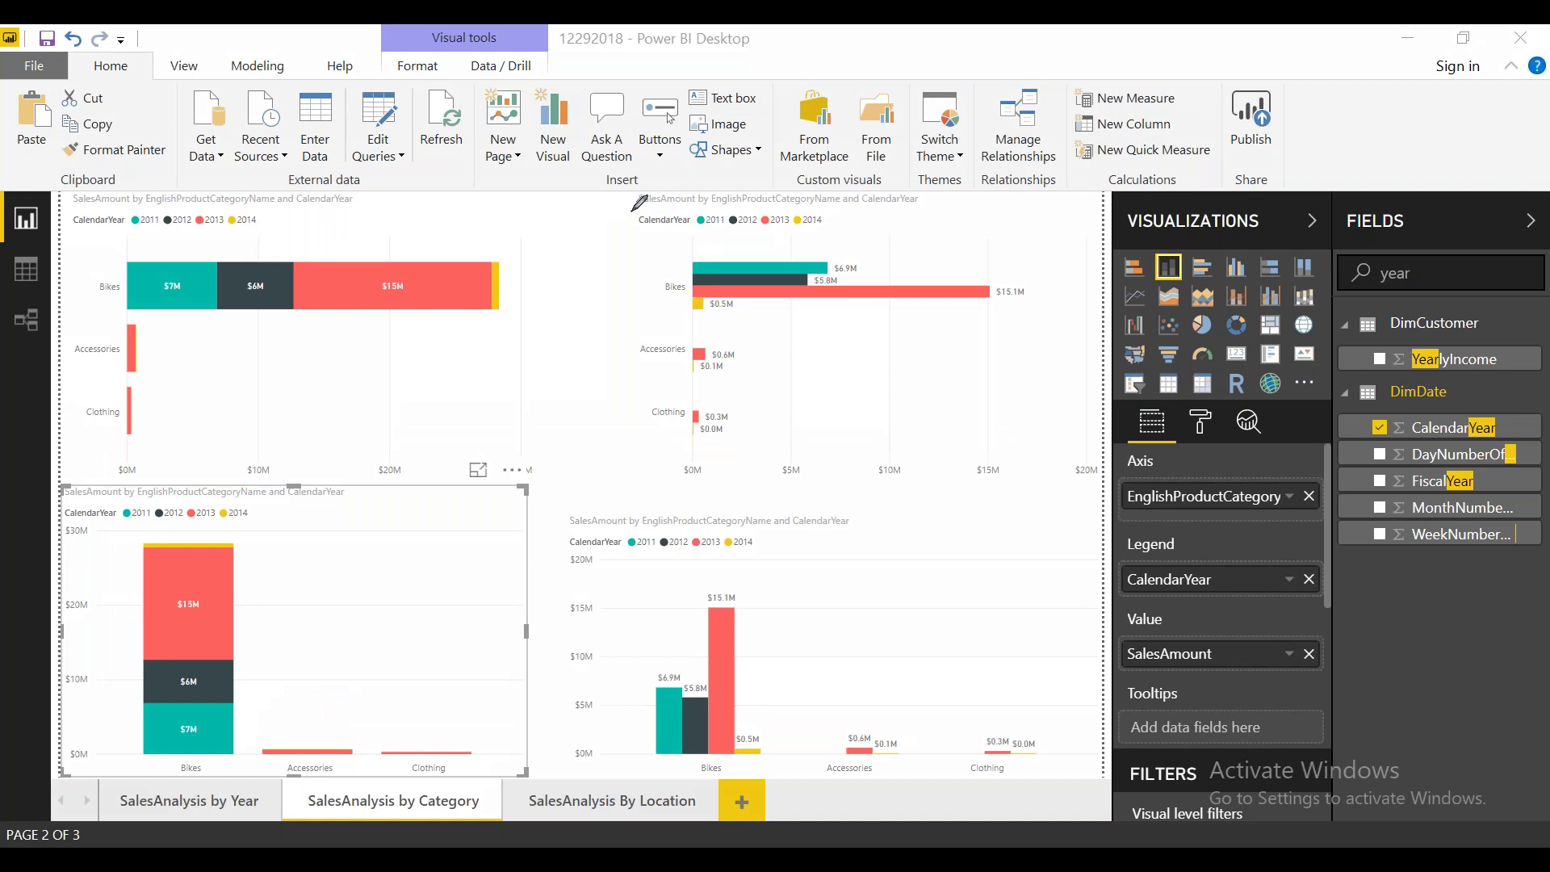
Step: Circle the CalendarYear legends of both bar charts with the pen, and clear the annotations
left_click_drag(618, 207, 767, 198)
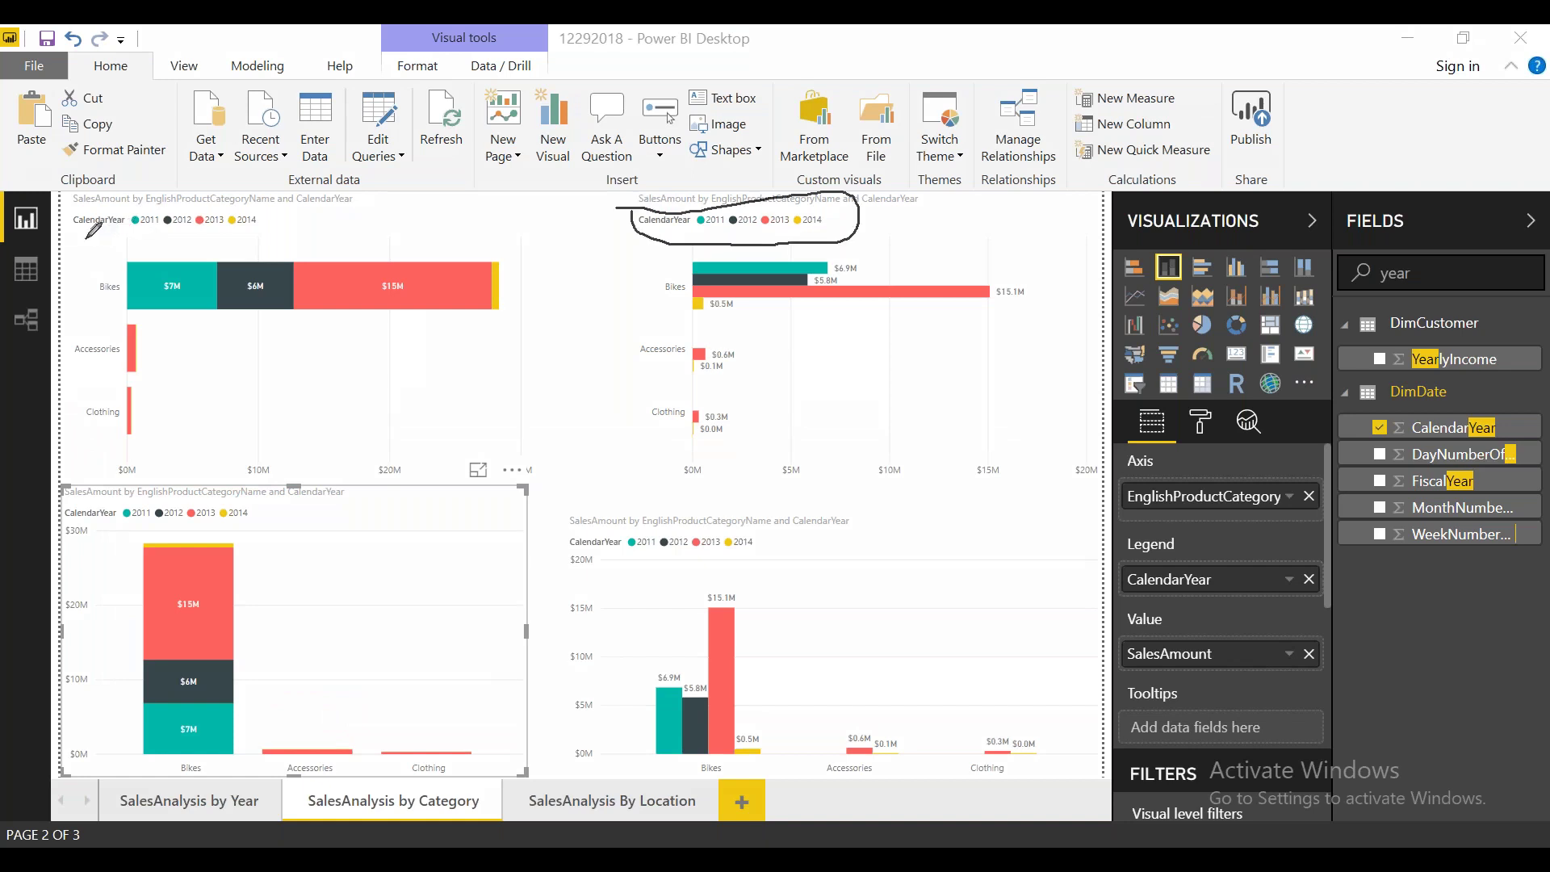
mouse_move(291, 218)
left_mouse_down()
mouse_move(89, 242)
mouse_move(147, 216)
left_mouse_up()
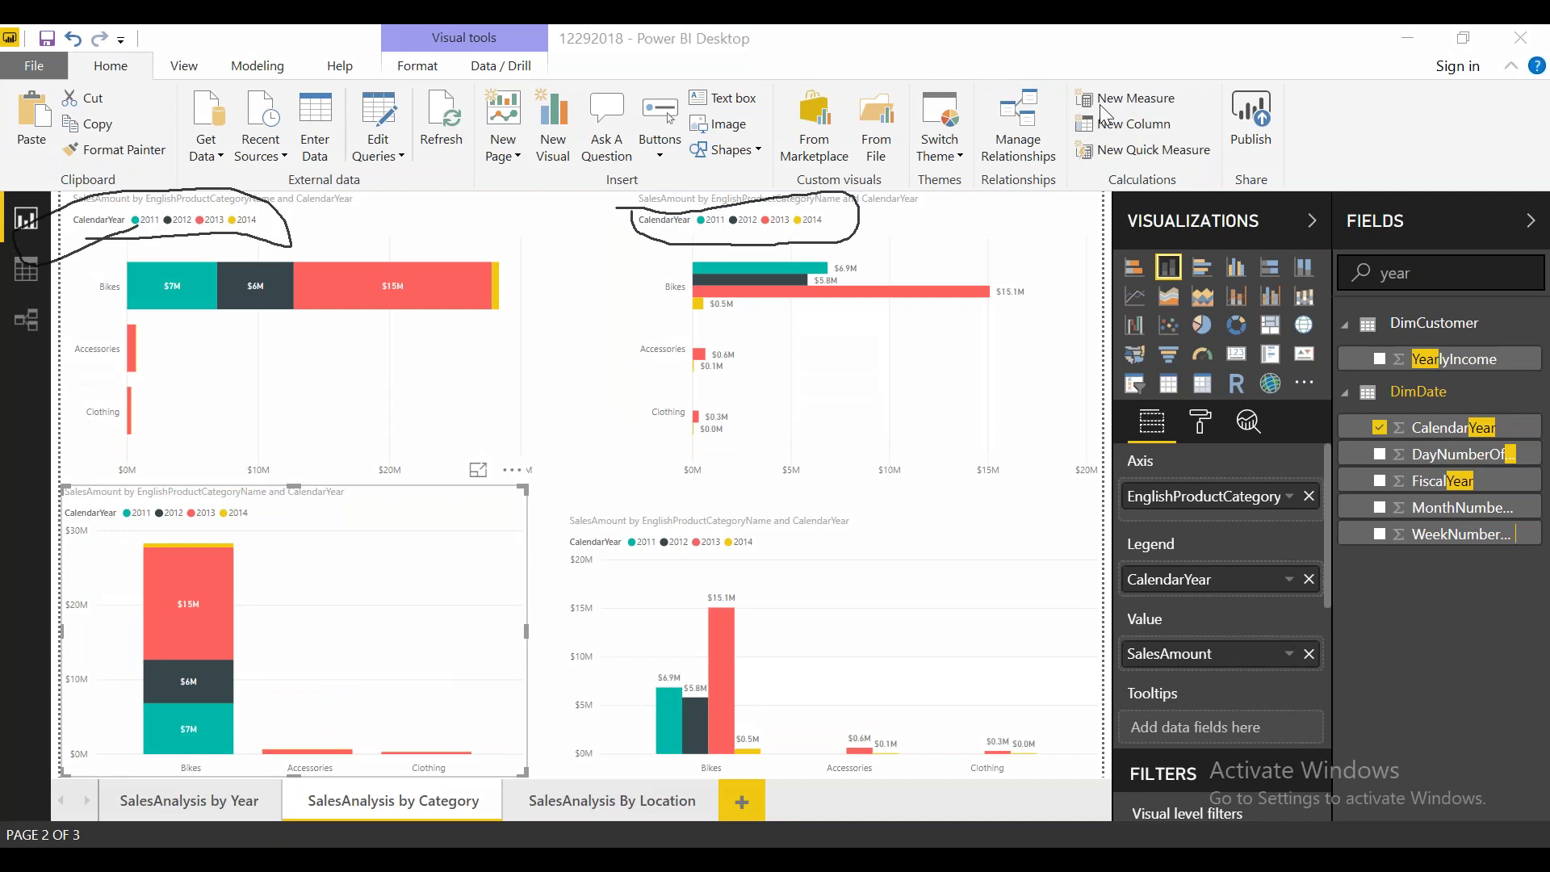
key("Escape")
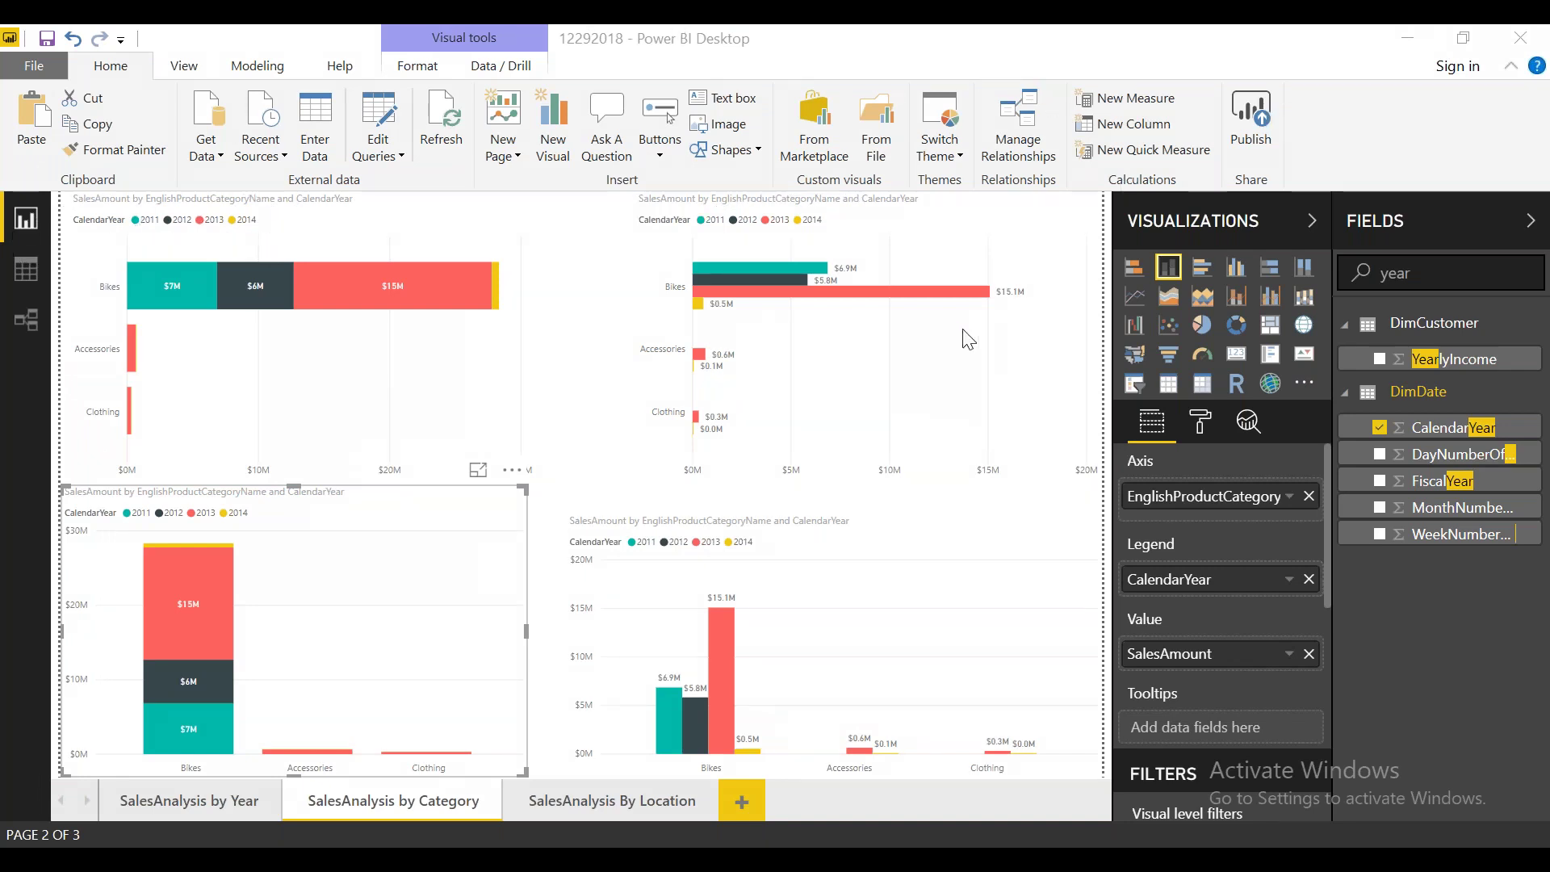
left_click(413, 373)
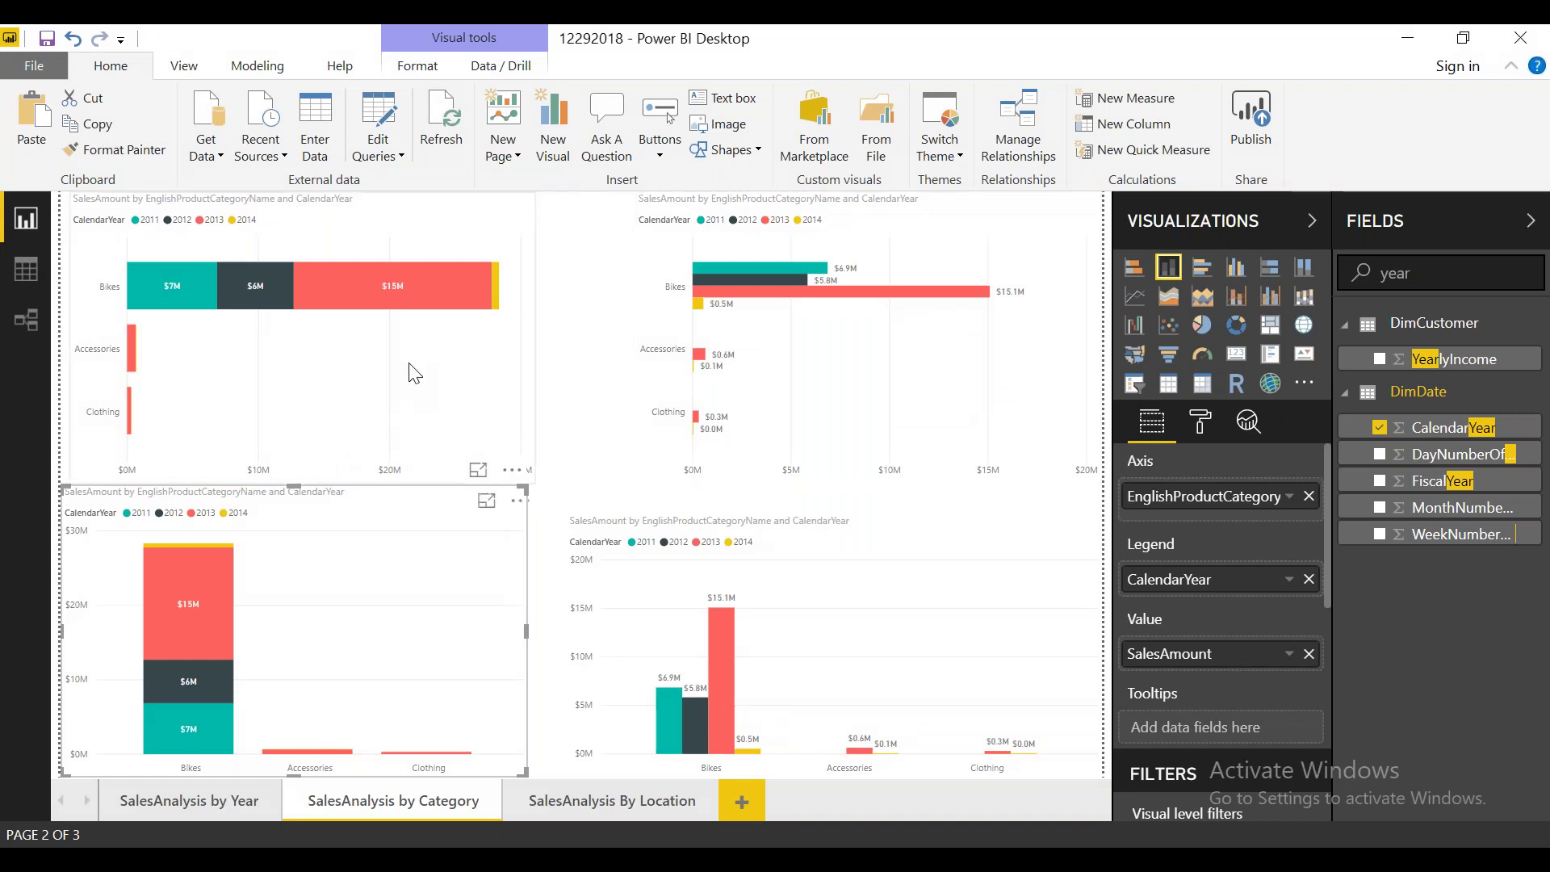
Step: Narrow the stacked bar chart and the stacked column chart from their right edges so their widths match
left_click_drag(534, 332, 447, 336)
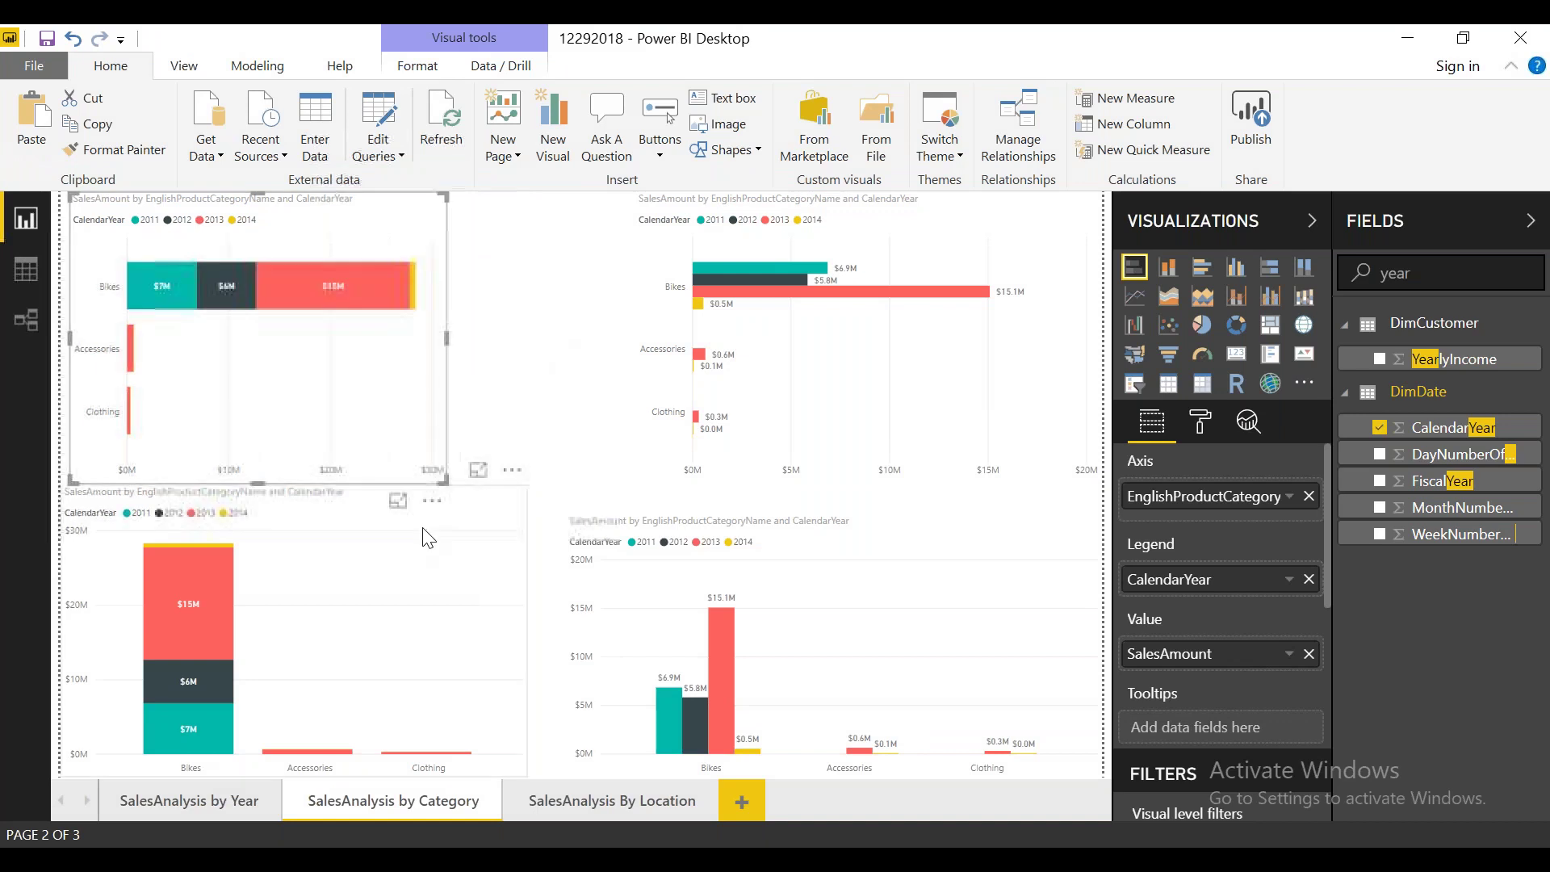
left_click(523, 636)
left_click_drag(524, 636, 449, 624)
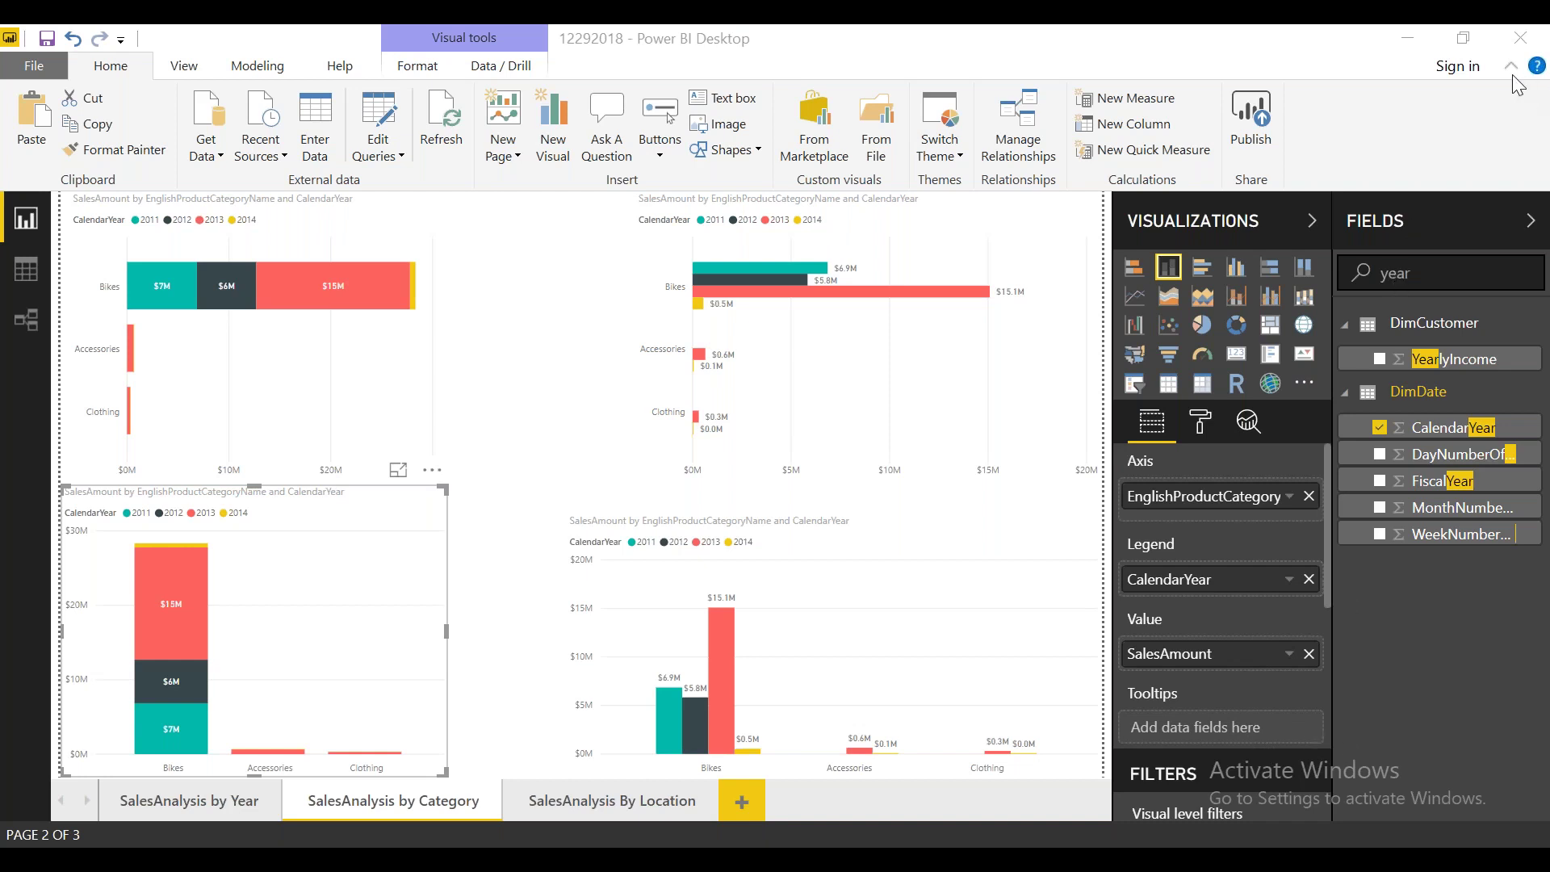
Step: Widen the stacked bar chart toward the clustered bar chart, and widen the stacked column chart toward the clustered column chart
left_click(358, 262)
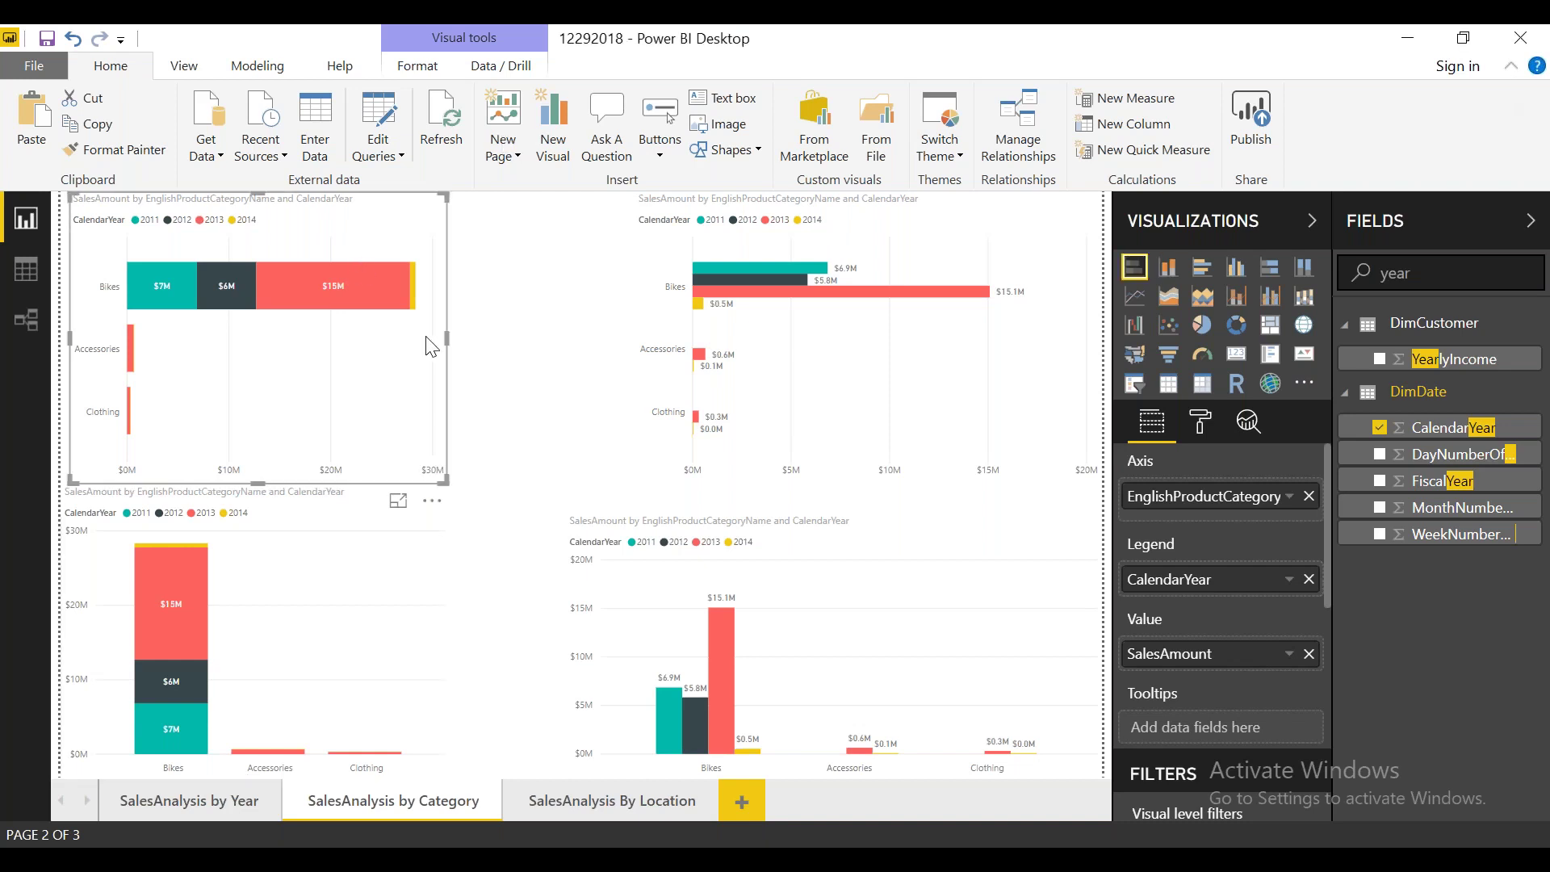
left_click_drag(446, 338, 566, 335)
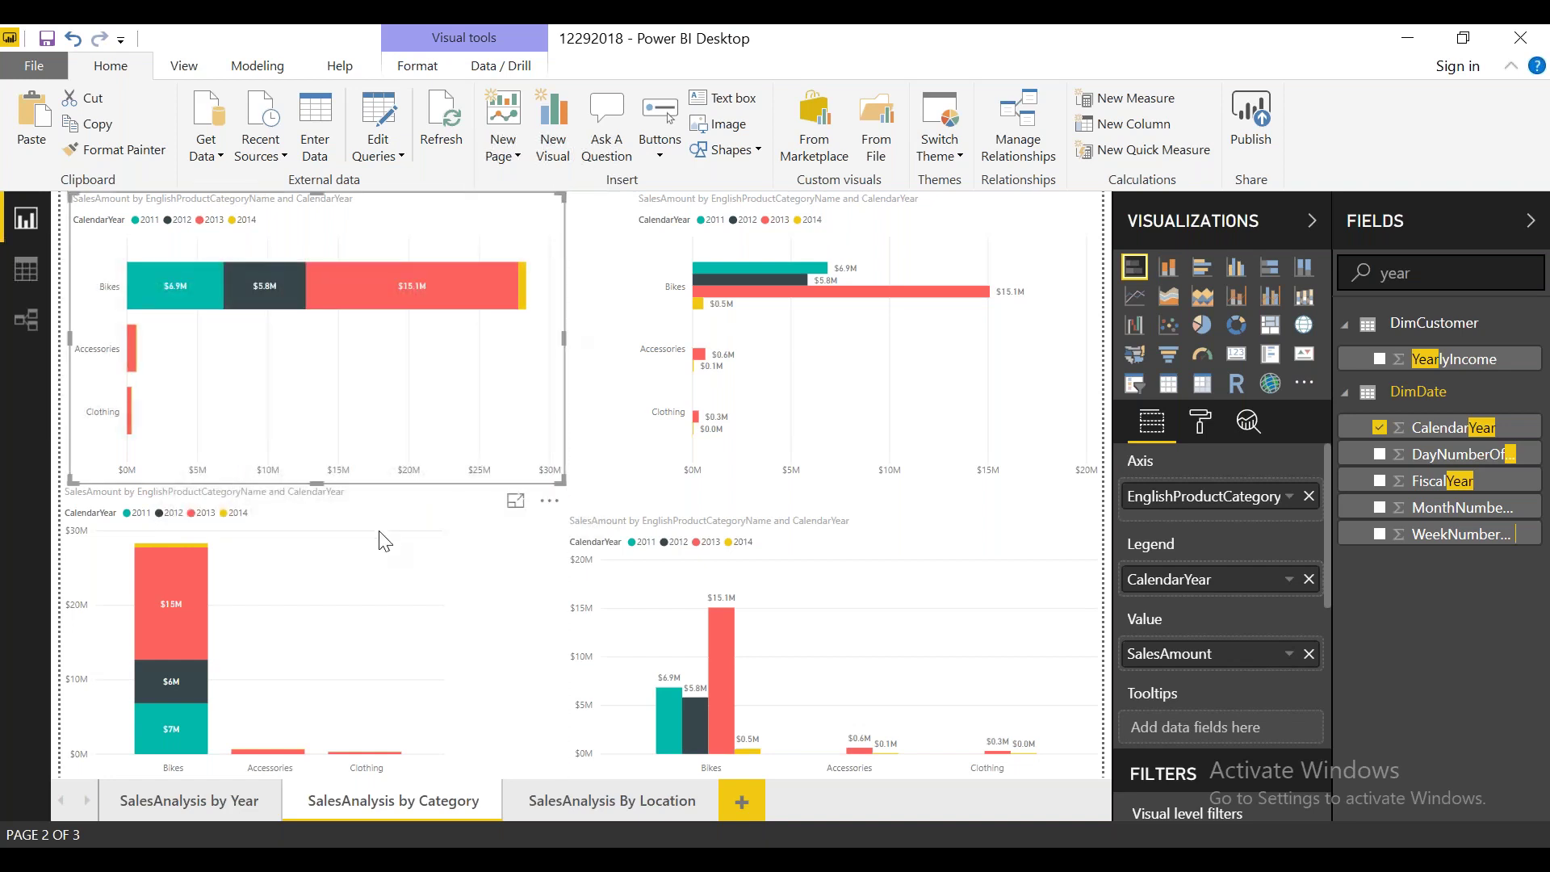
left_click(441, 628)
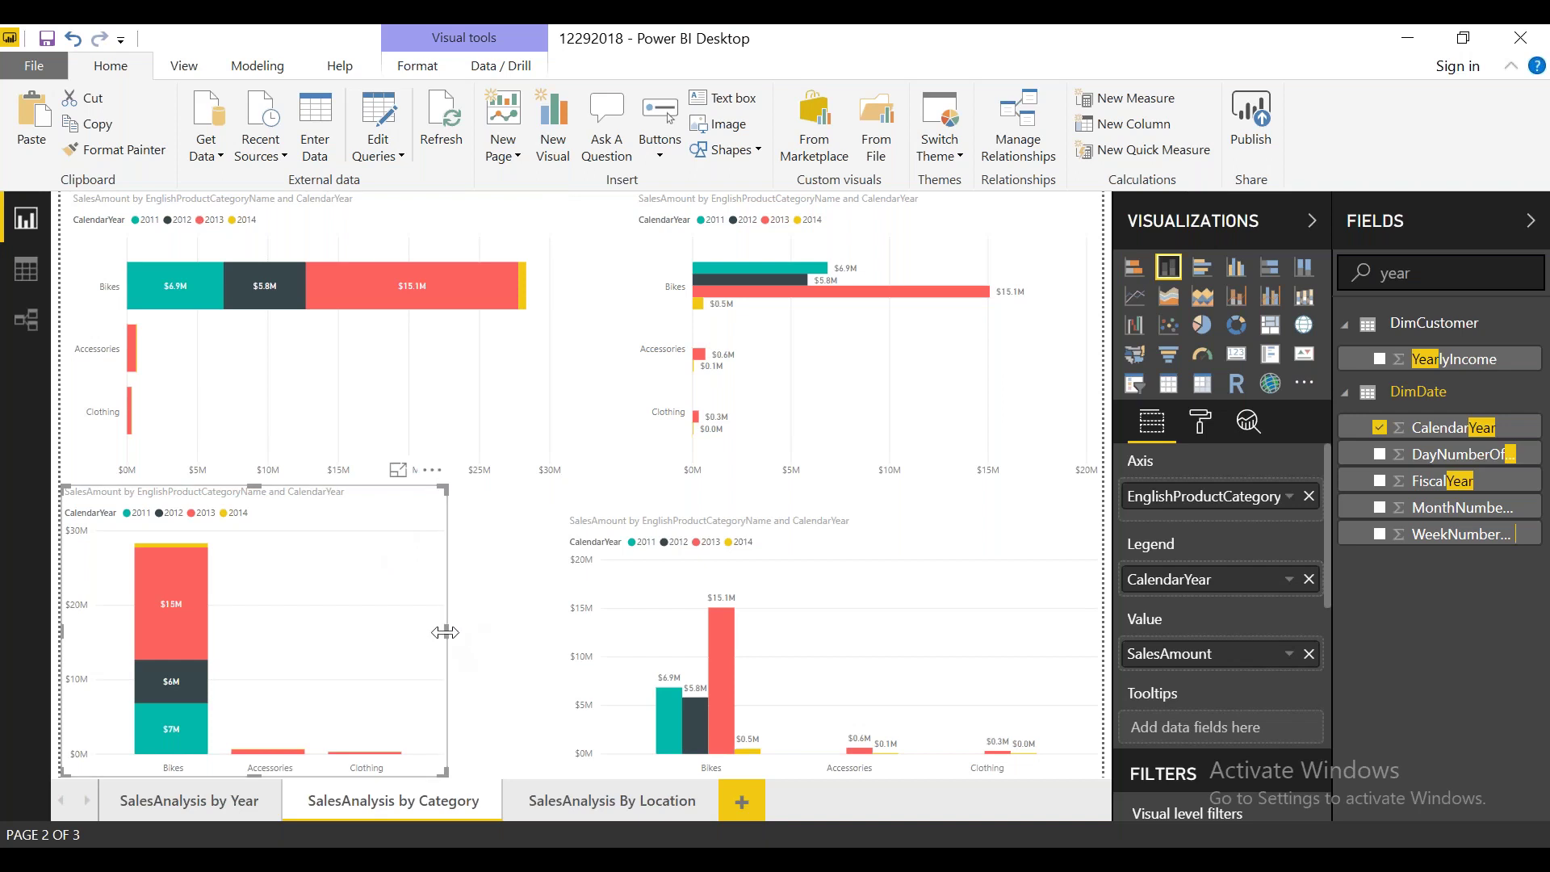
left_click_drag(446, 631, 529, 631)
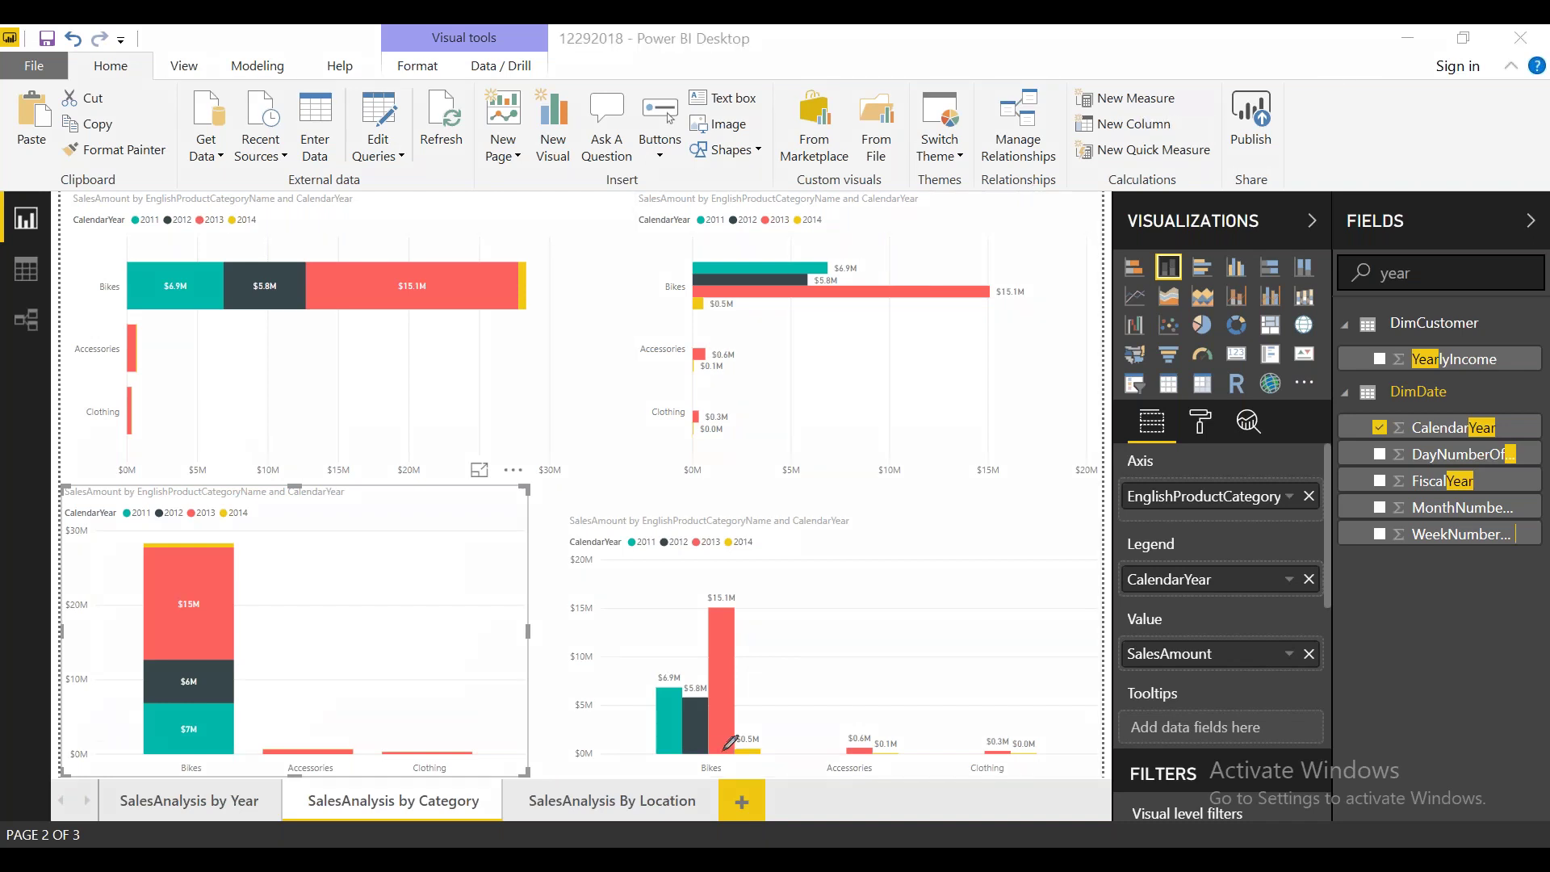
Step: Circle the Bikes label in the clustered column chart with the pen and draw an arc from Bikes to Accessories
left_click_drag(760, 772, 723, 747)
left_click_drag(686, 663, 774, 491)
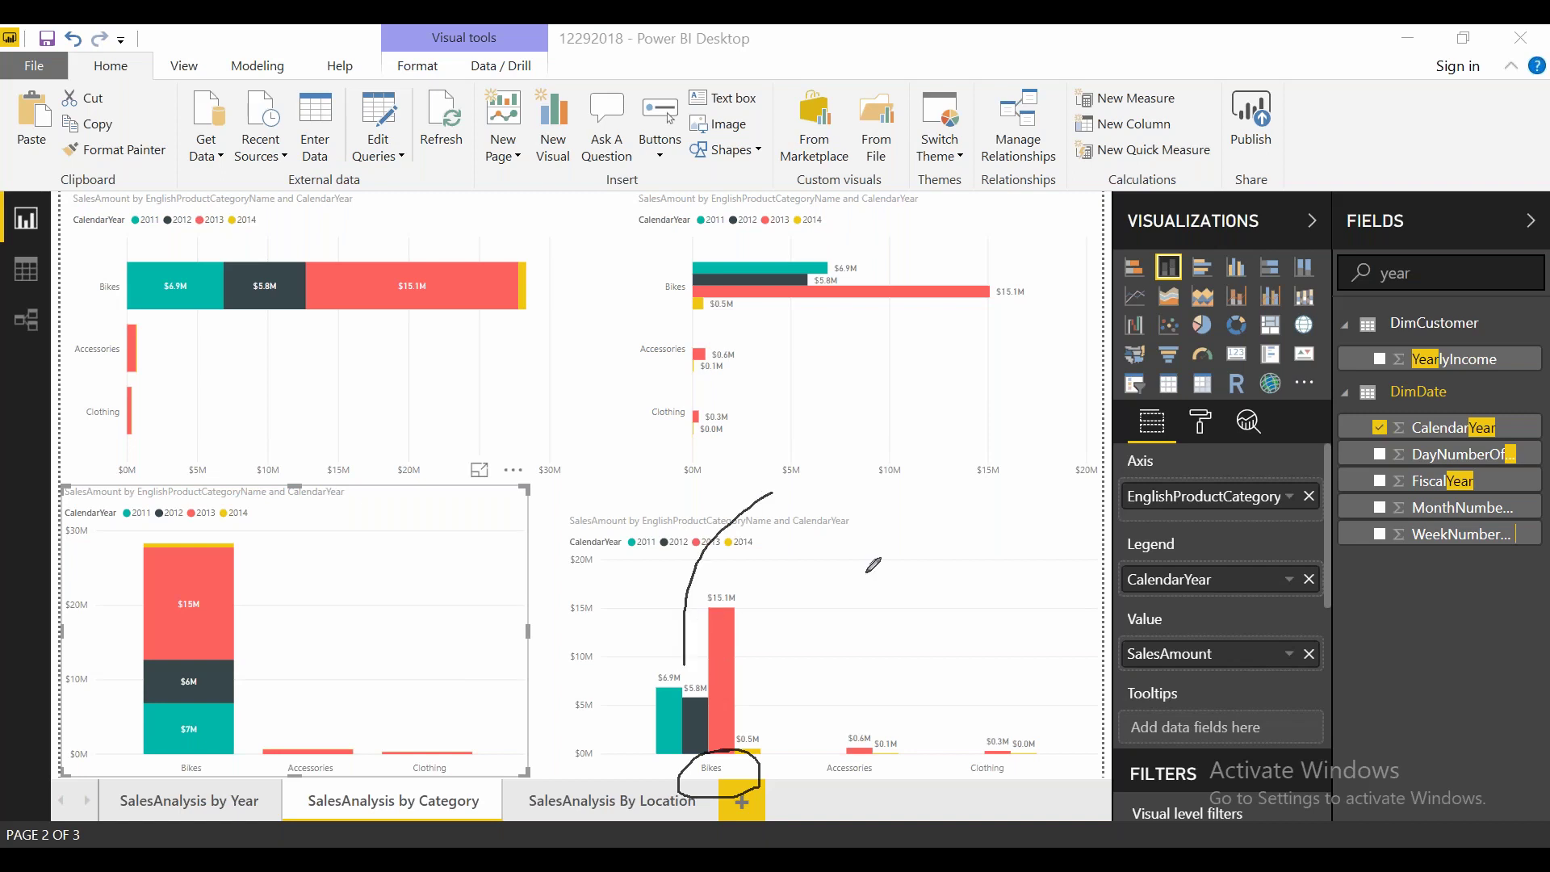
left_click_drag(867, 571, 882, 727)
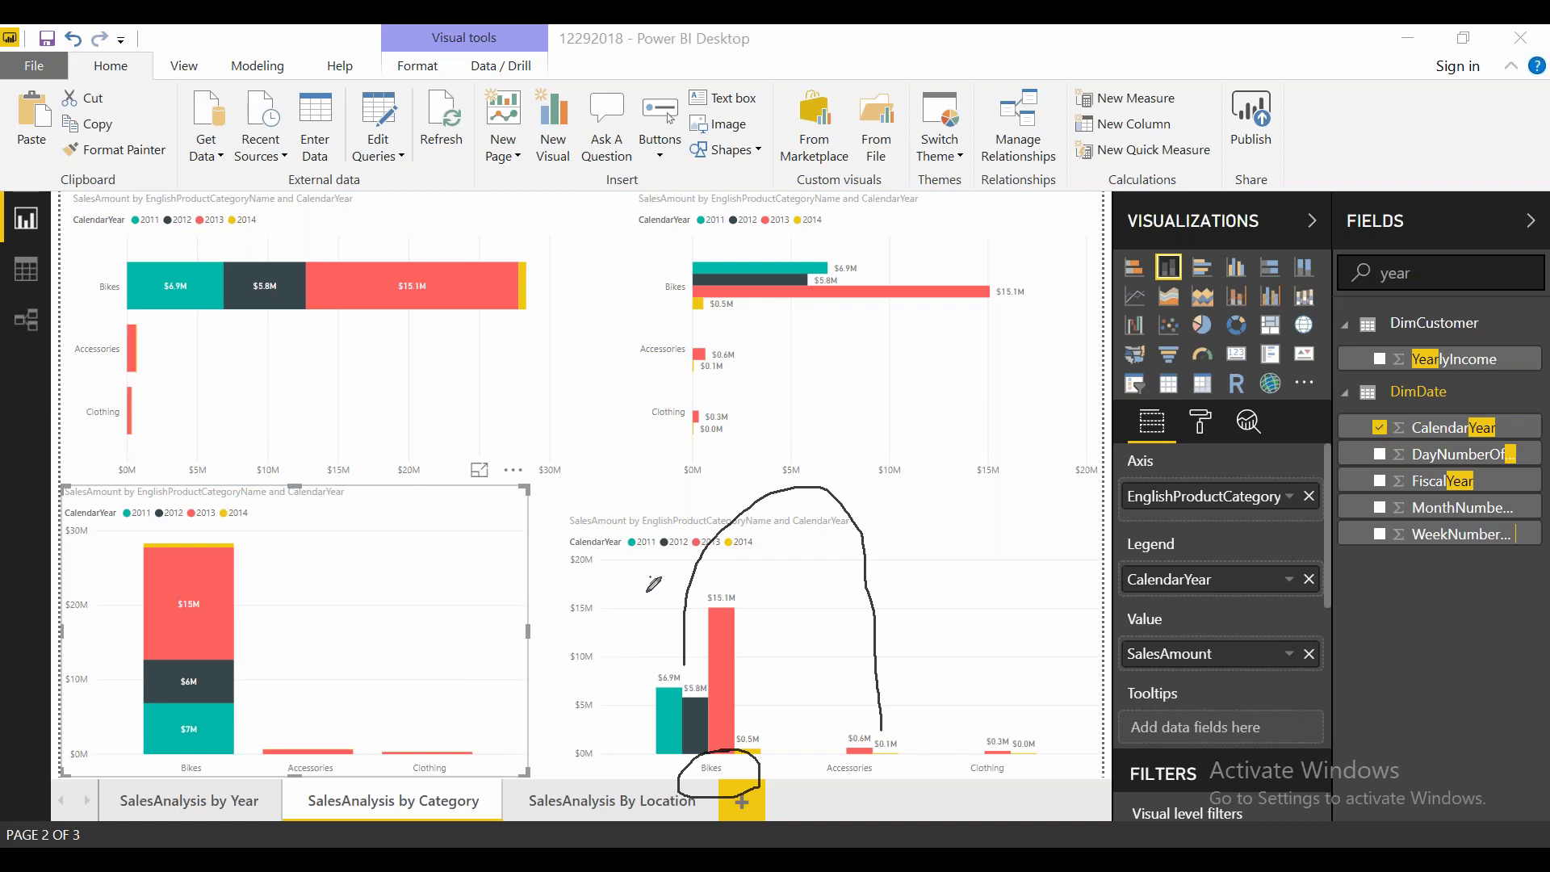
mouse_move(651, 578)
left_mouse_down()
mouse_move(642, 613)
mouse_move(747, 804)
mouse_move(660, 575)
left_mouse_up()
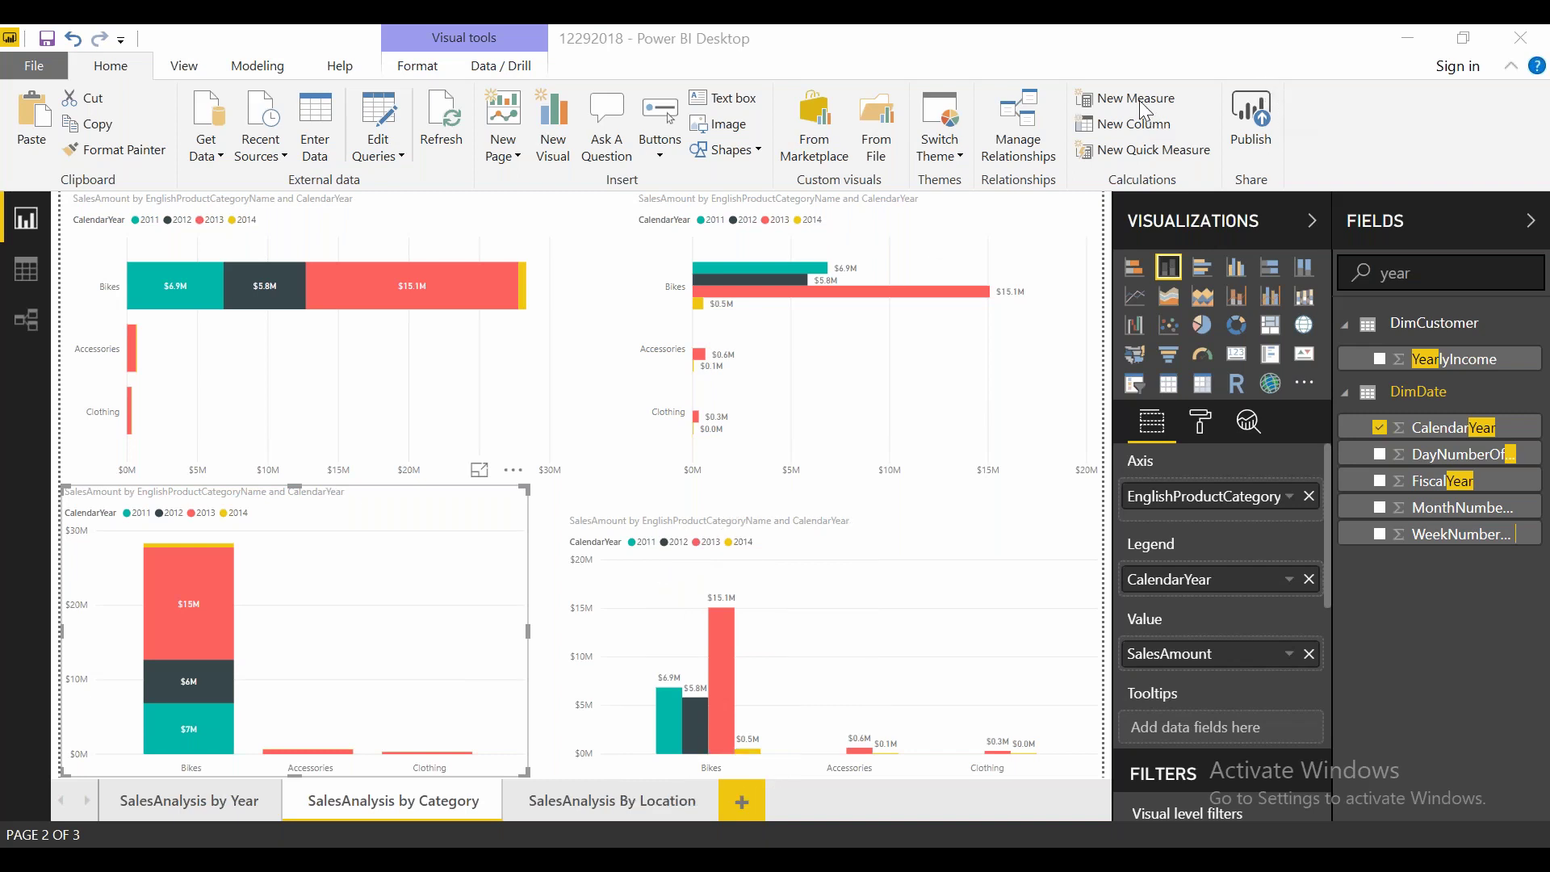
Step: Circle the Bikes columns in the stacked and clustered column charts with the pen
left_click(117, 558)
mouse_move(270, 762)
left_mouse_down()
mouse_move(121, 569)
mouse_move(279, 763)
left_mouse_up()
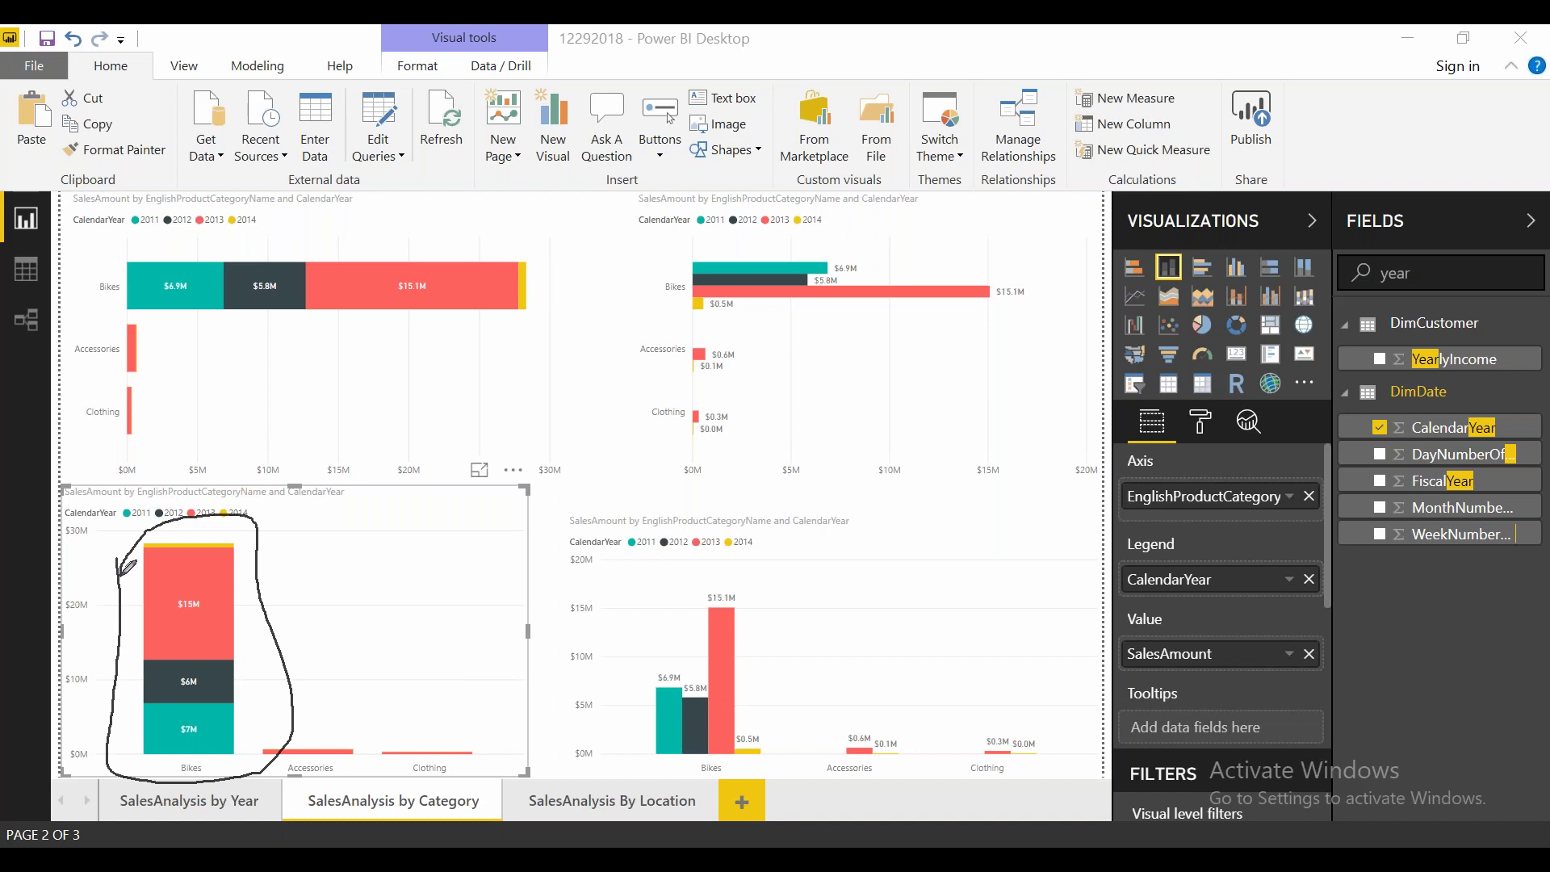
left_click(637, 635)
mouse_move(636, 642)
left_mouse_down()
mouse_move(787, 711)
mouse_move(635, 646)
left_mouse_up()
Step: Draw check marks above both circled Bikes columns and an arc toward the stacked chart's smaller columns, and clear the annotations
left_click_drag(179, 464, 326, 382)
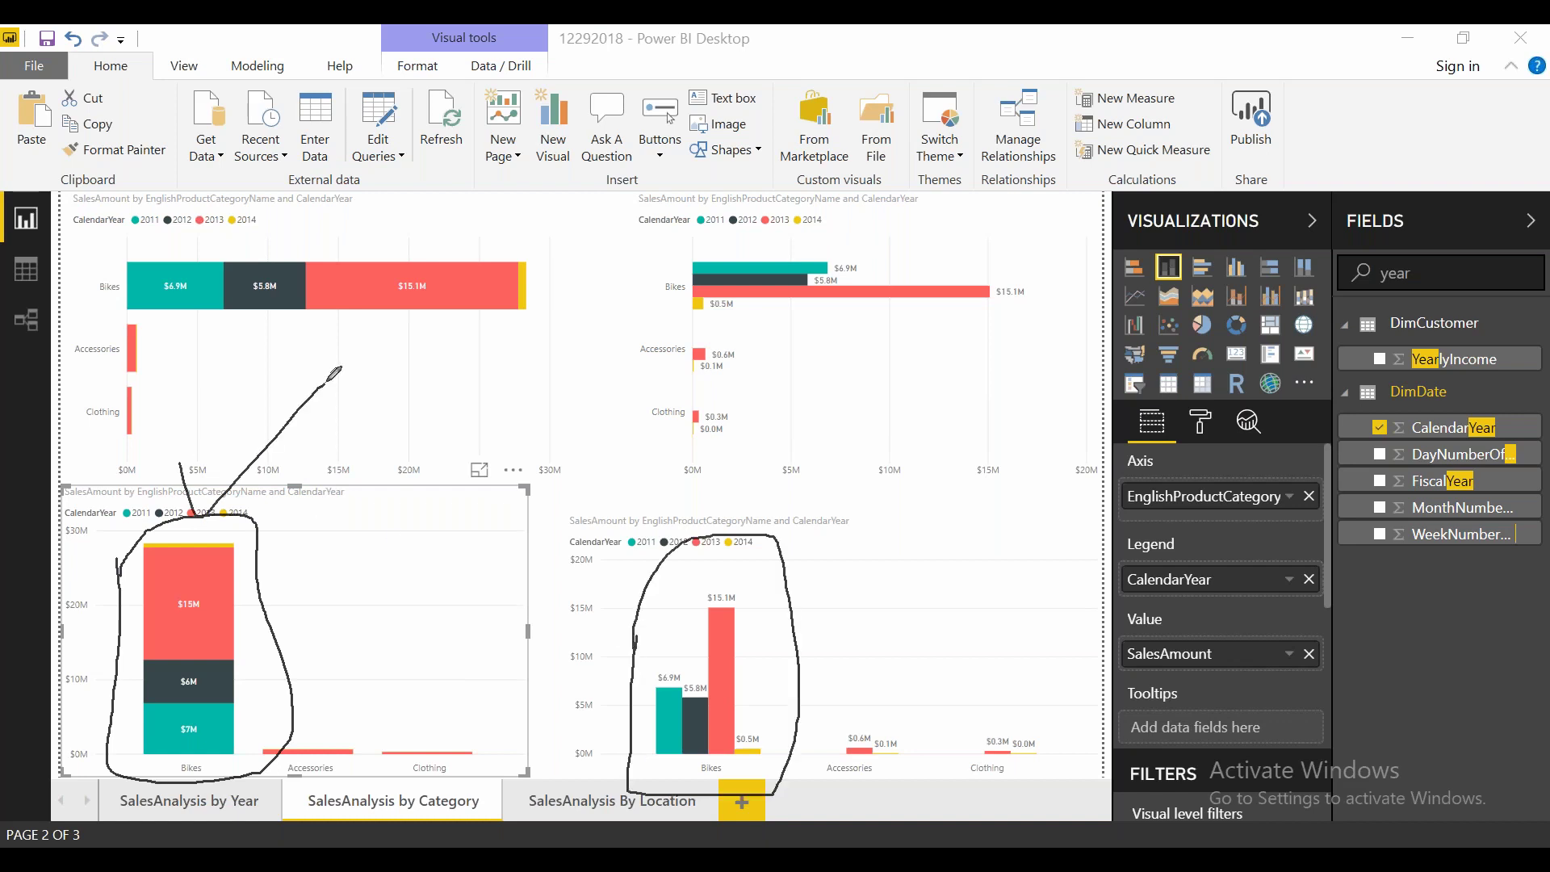
left_click(690, 492)
left_click_drag(690, 494, 917, 326)
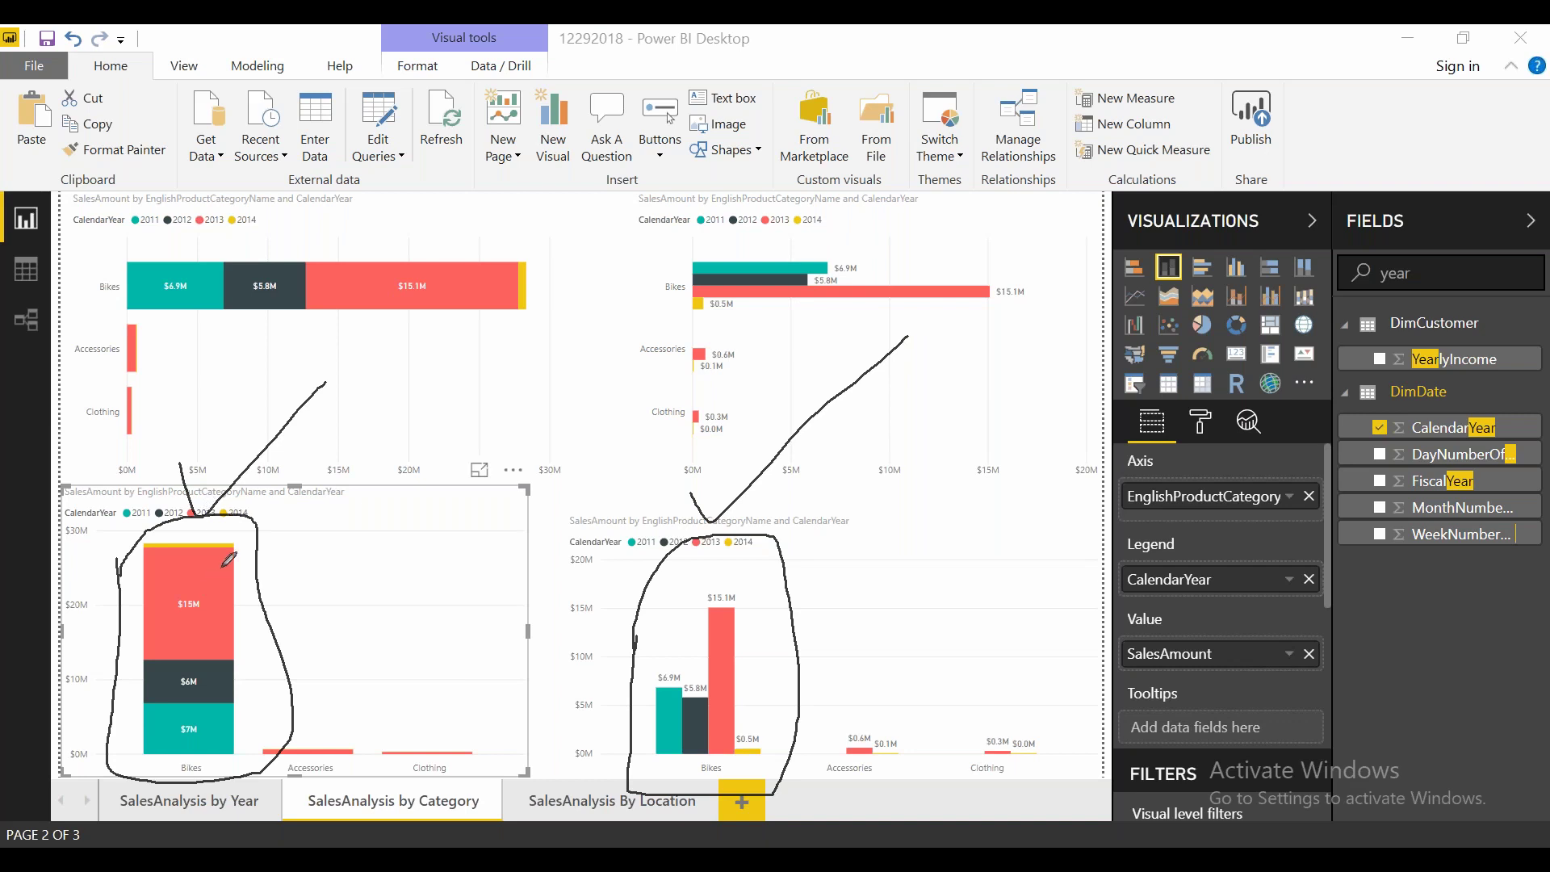
left_click(203, 542)
left_click_drag(204, 543, 357, 721)
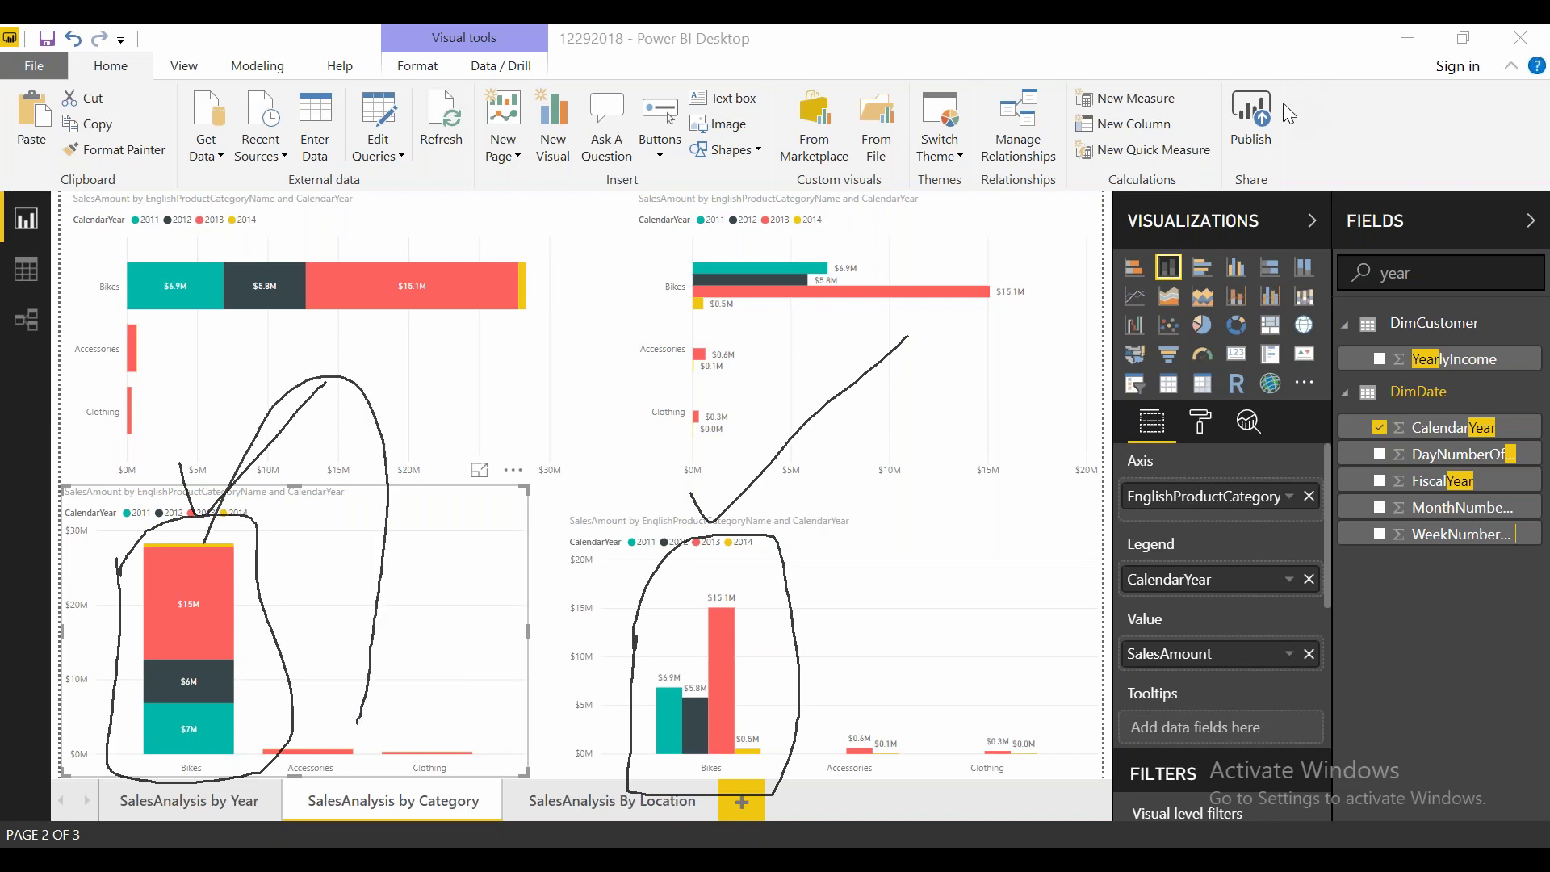
key("Escape")
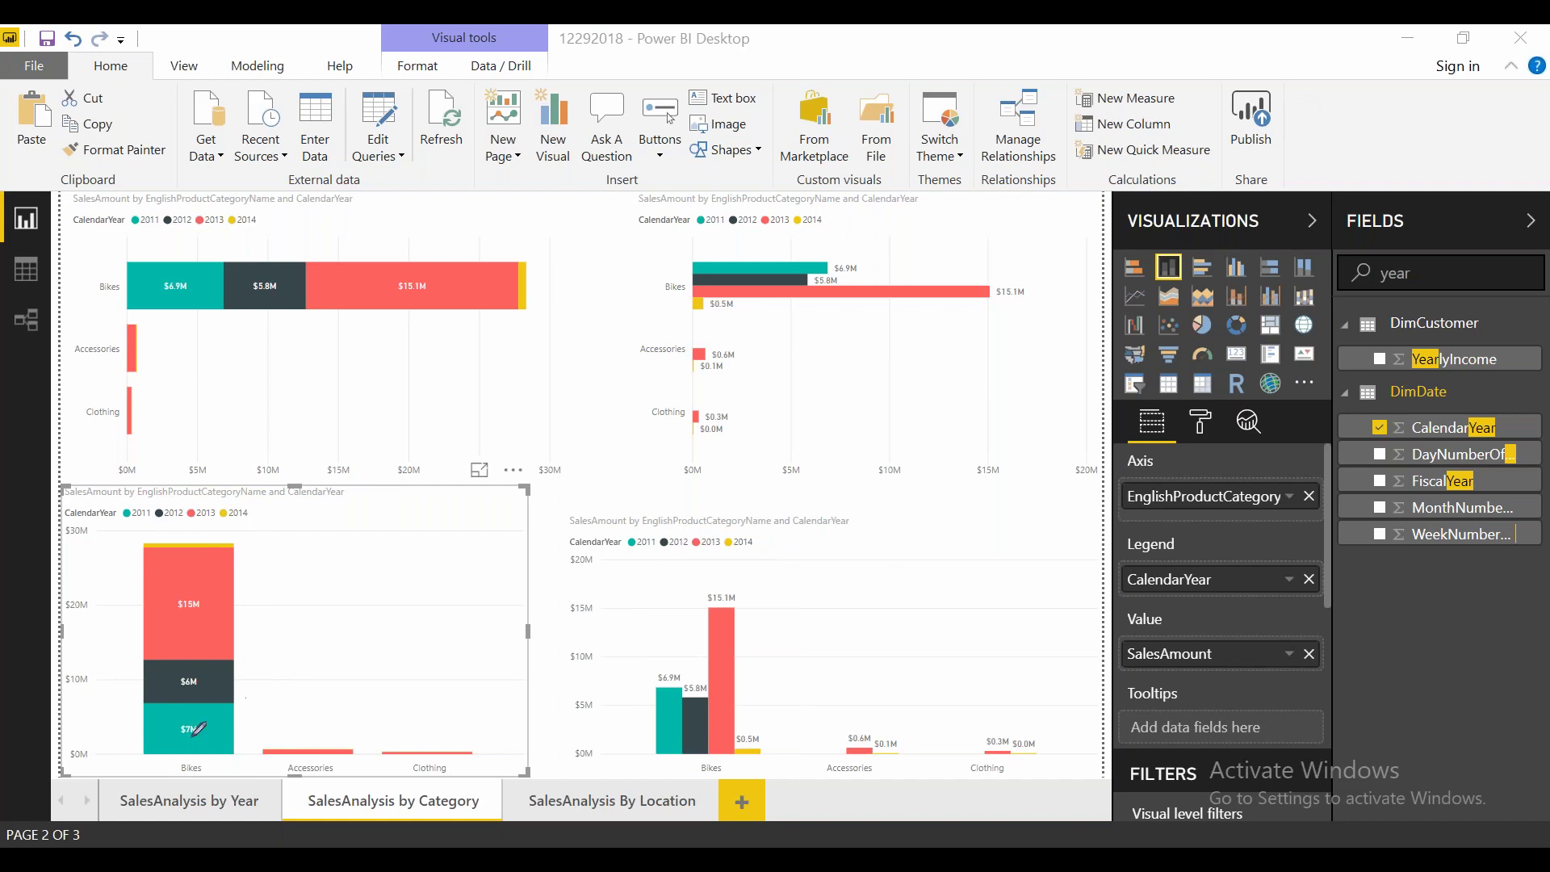
Step: Circle the base of the stacked chart's columns and the Bikes group of the clustered column chart, and clear the annotations
left_click_drag(172, 748, 171, 775)
mouse_move(464, 721)
left_mouse_down()
mouse_move(453, 776)
mouse_move(169, 757)
left_mouse_up()
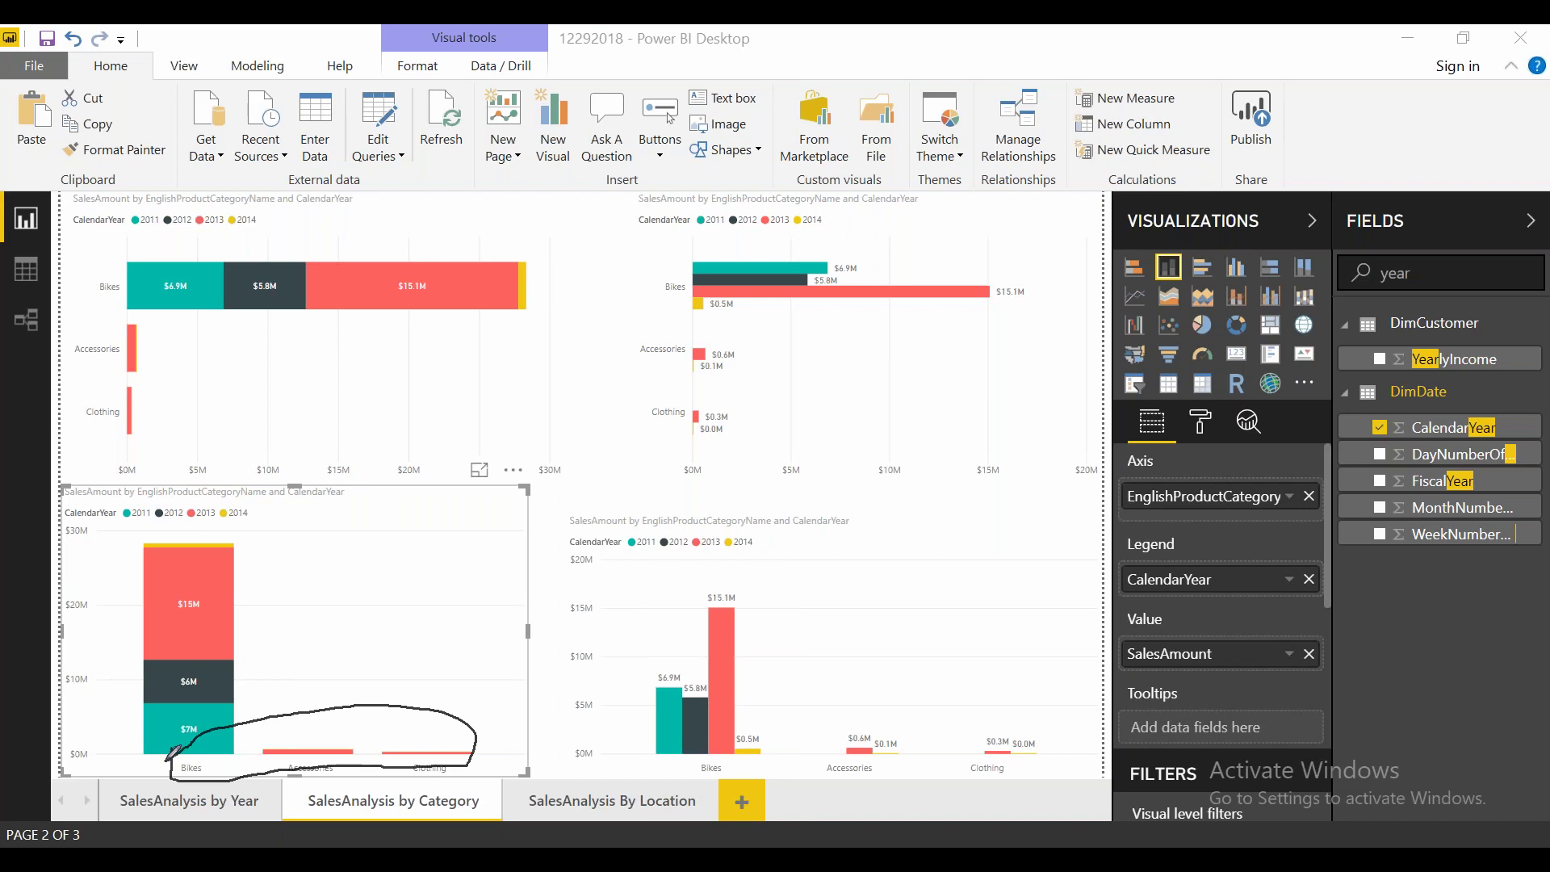
left_click(644, 654)
left_click_drag(645, 654, 624, 767)
mouse_move(762, 777)
left_mouse_down()
mouse_move(799, 654)
mouse_move(779, 582)
mouse_move(641, 677)
left_mouse_up()
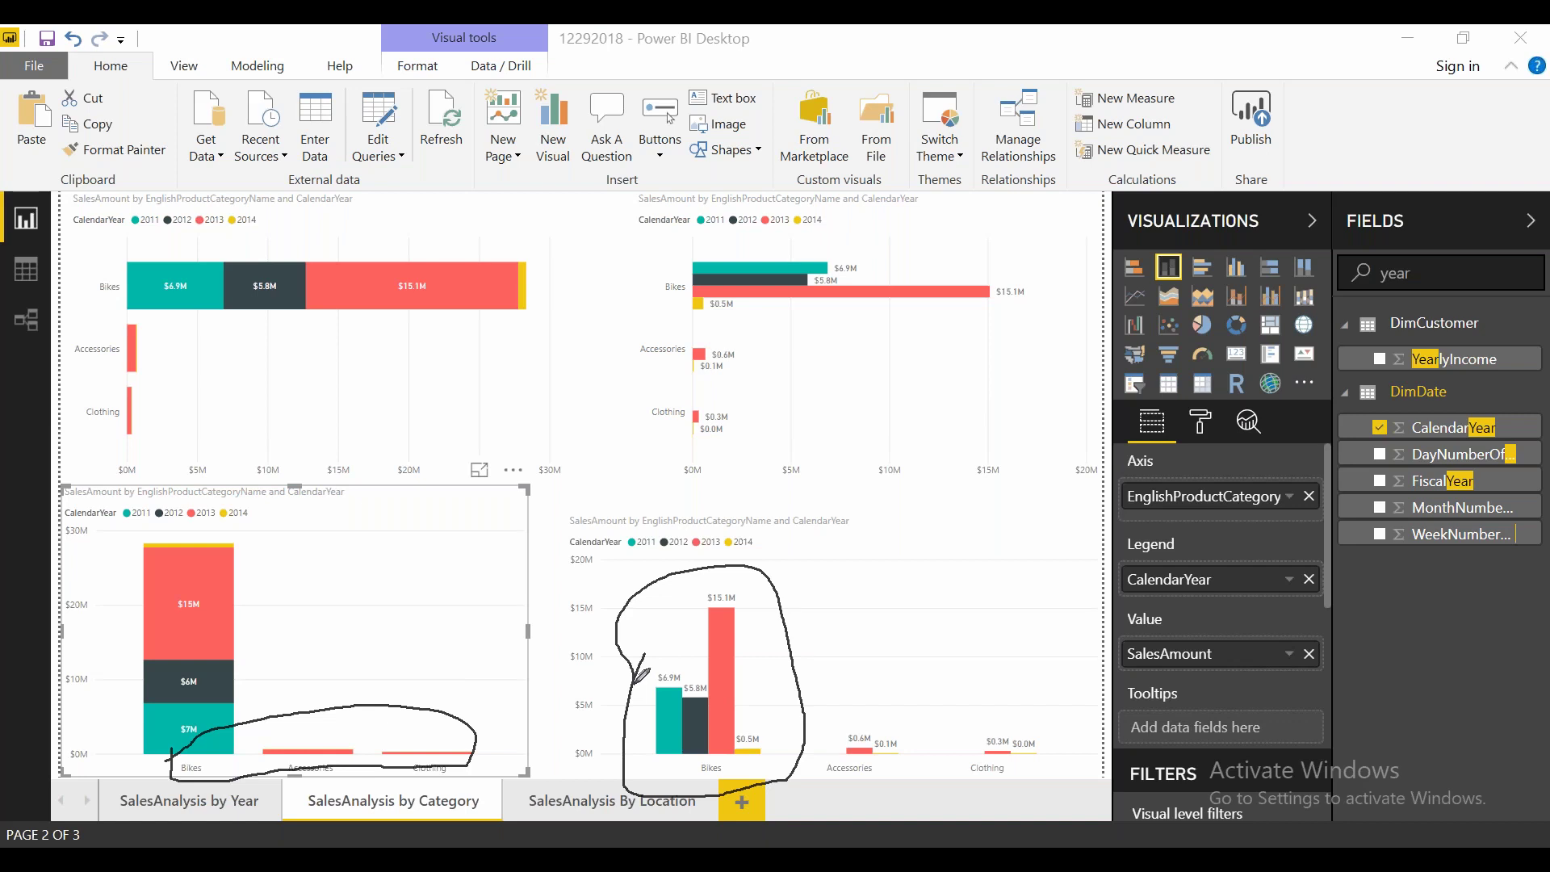
left_click(1286, 104)
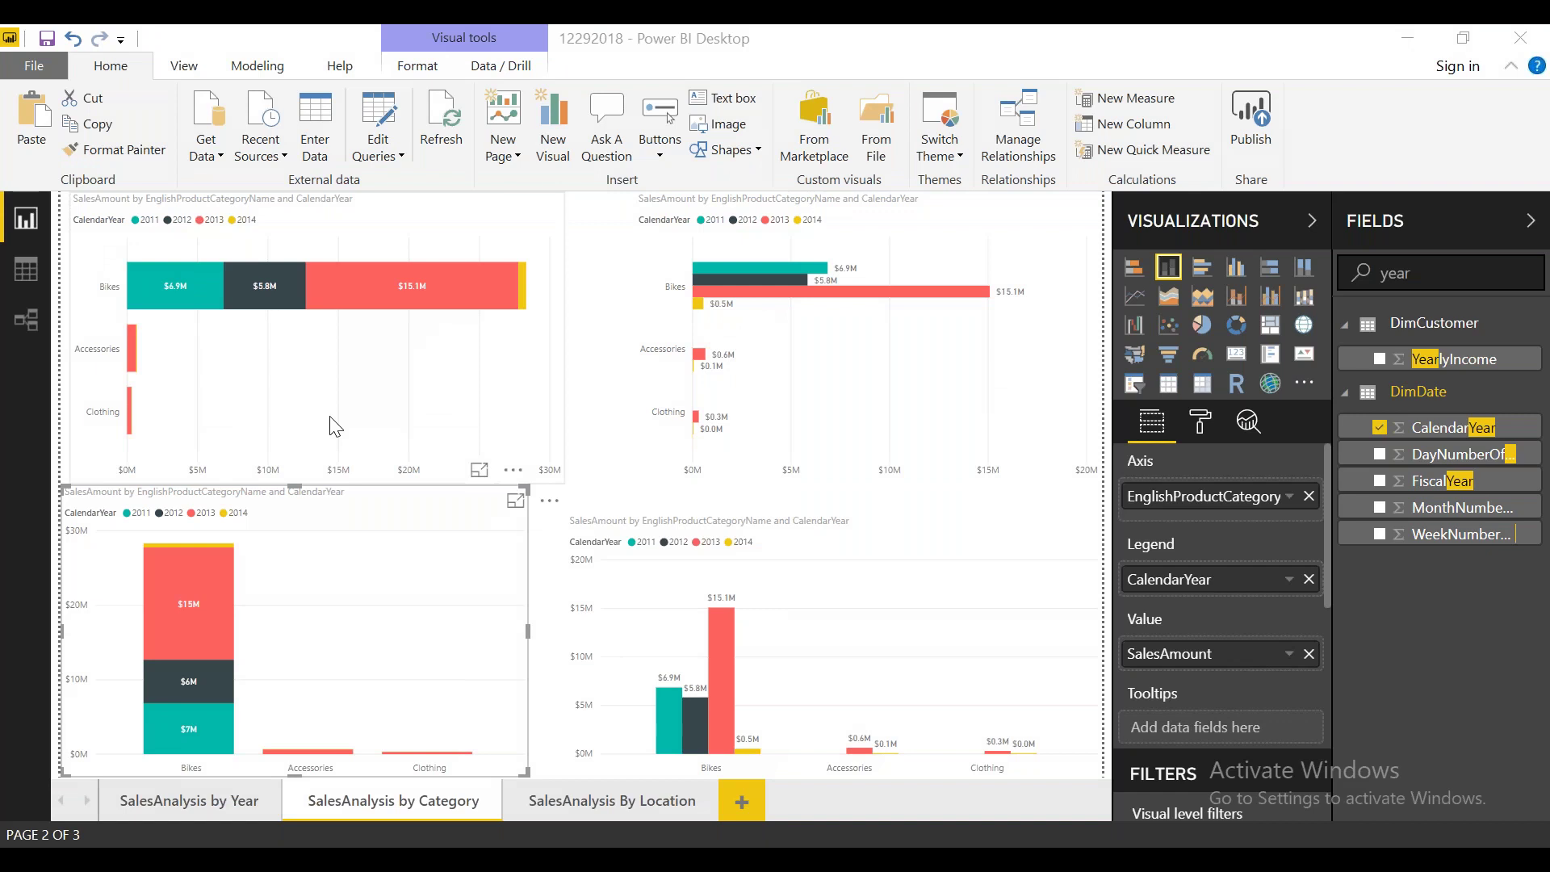
Step: Replace EnglishProductCategoryName with EnglishProductName on the stacked bar chart's axis, searching the fields for "product", and browse its product bars
left_click(441, 363)
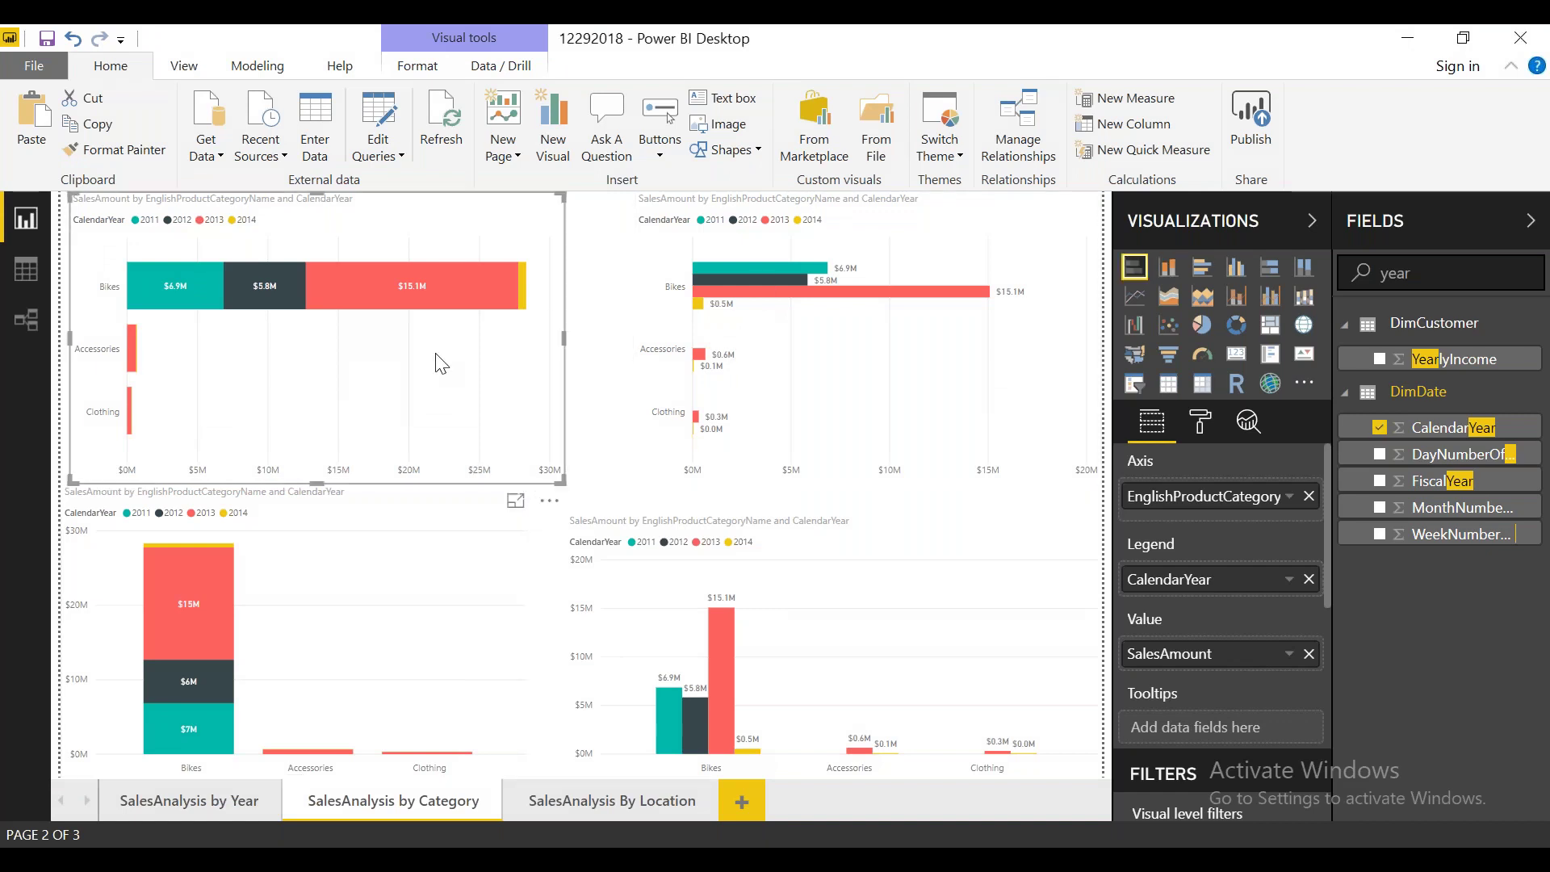
left_click(1309, 496)
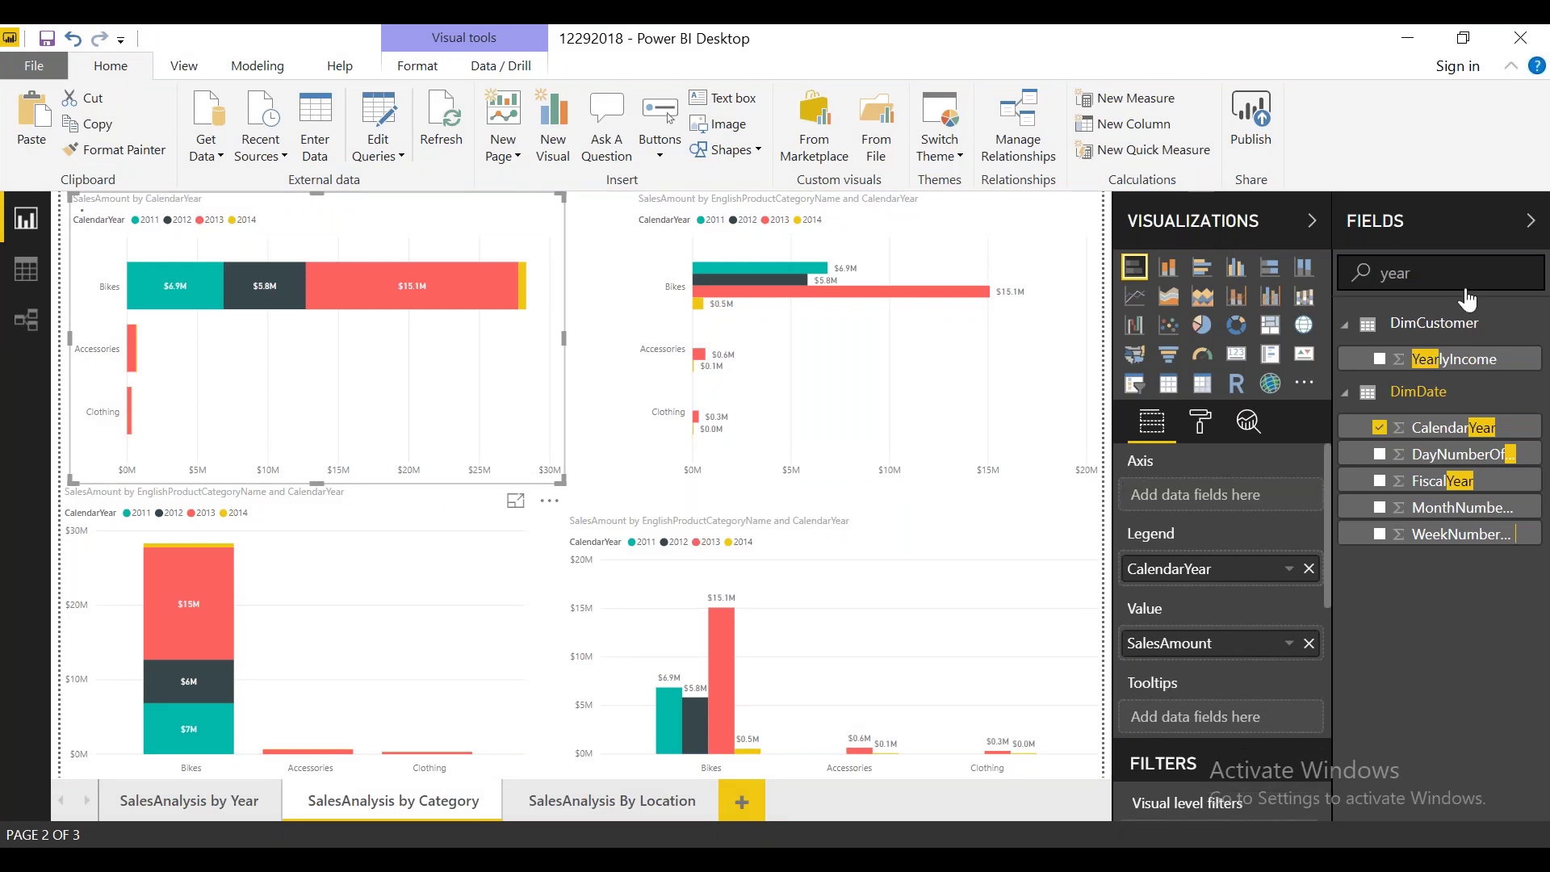
type("product")
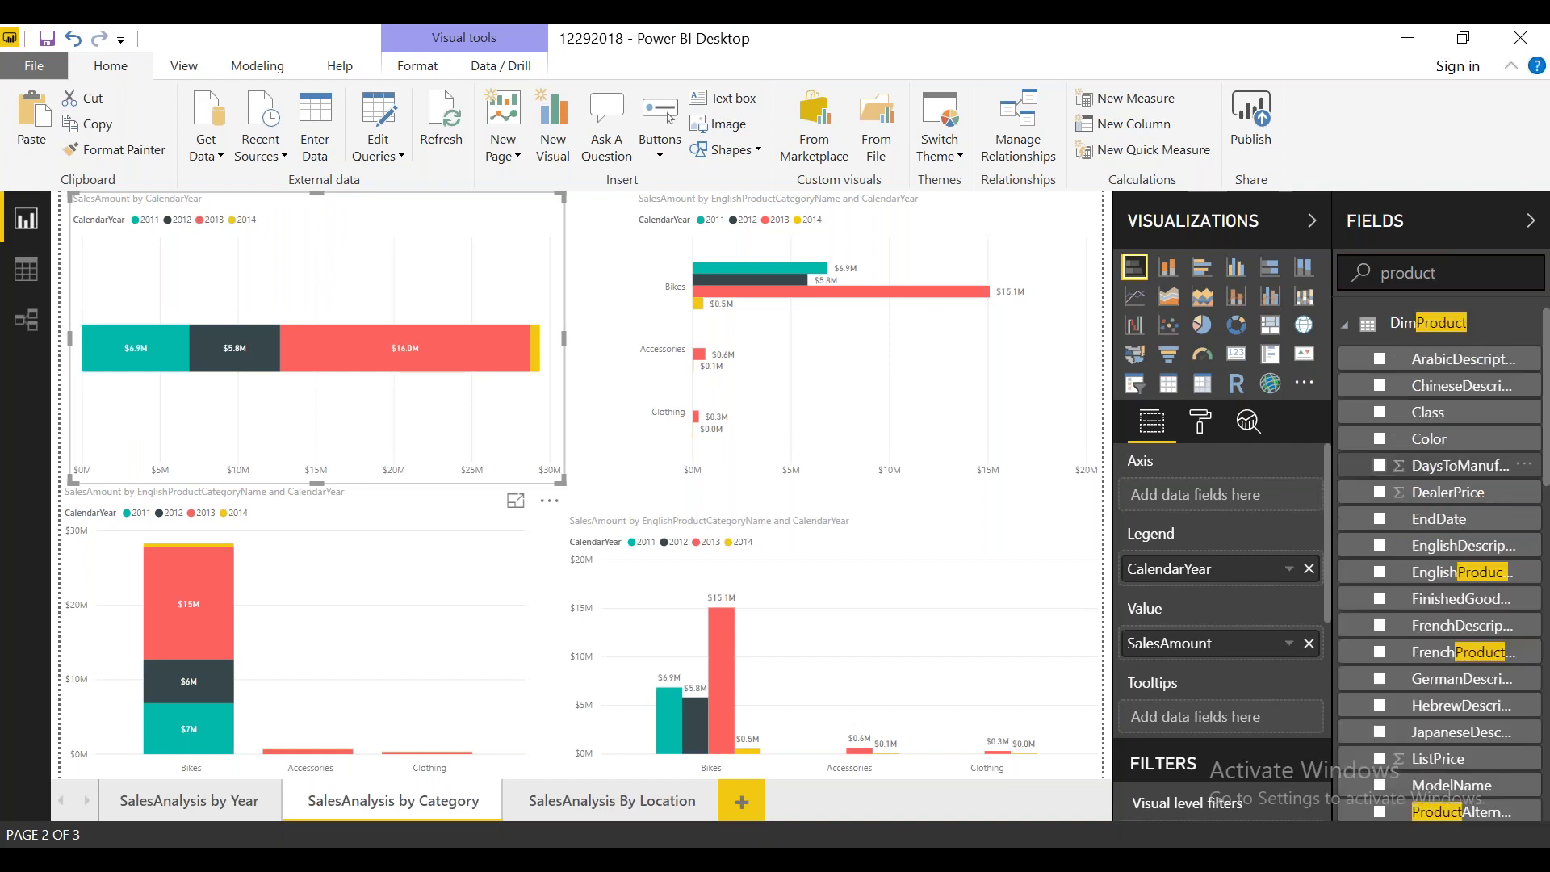
left_click_drag(1478, 573, 1244, 500)
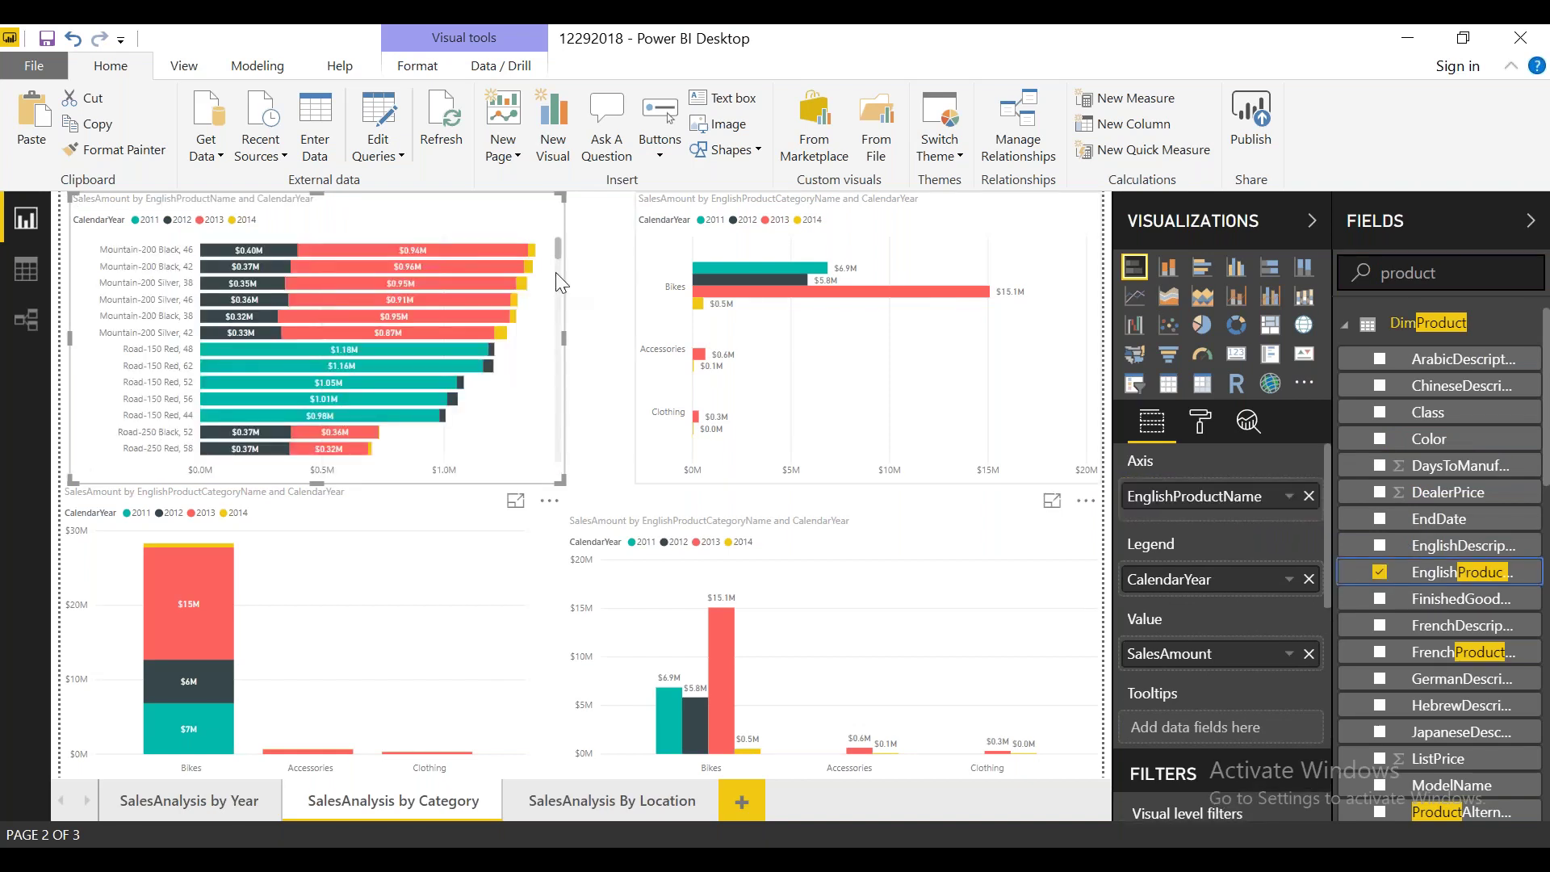
left_click_drag(551, 310, 557, 437)
scroll(556, 404, "up", 10)
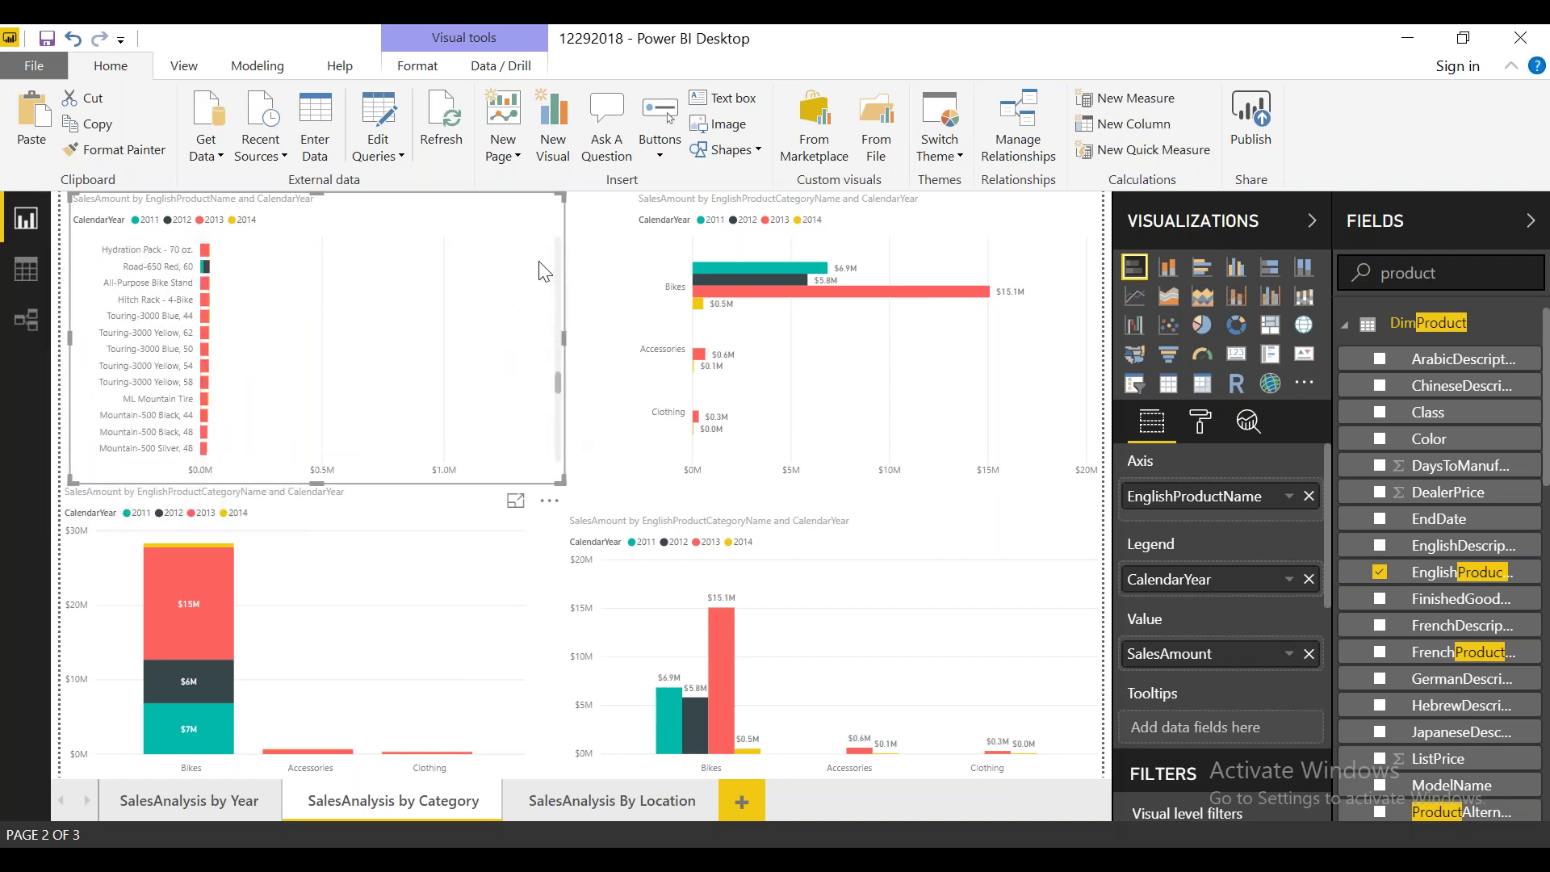
scroll(558, 404, "down", 10)
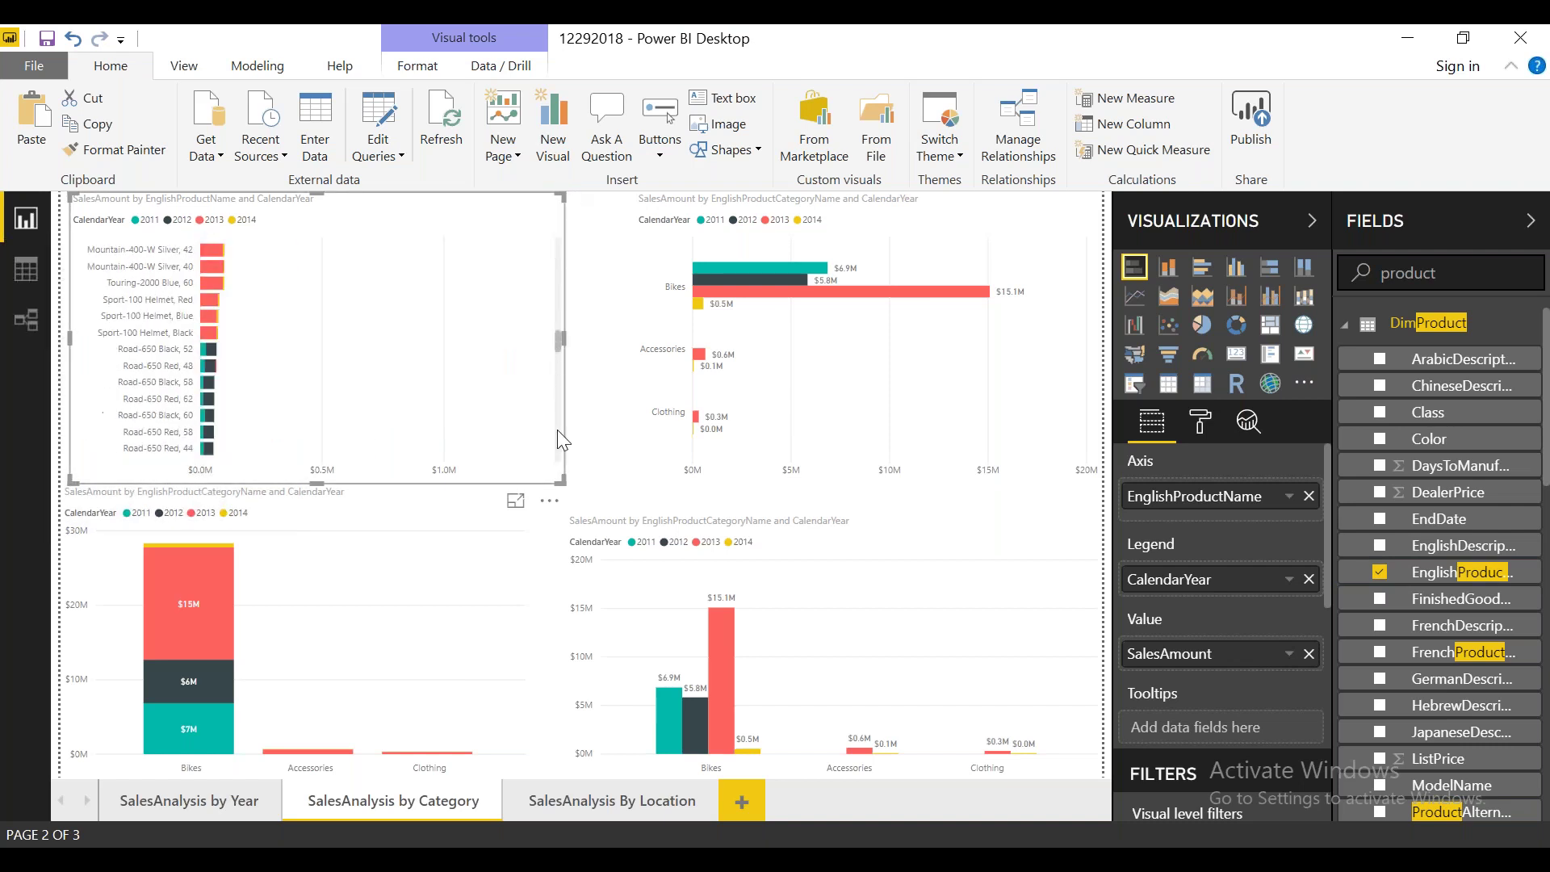
scroll(561, 283, "up", 10)
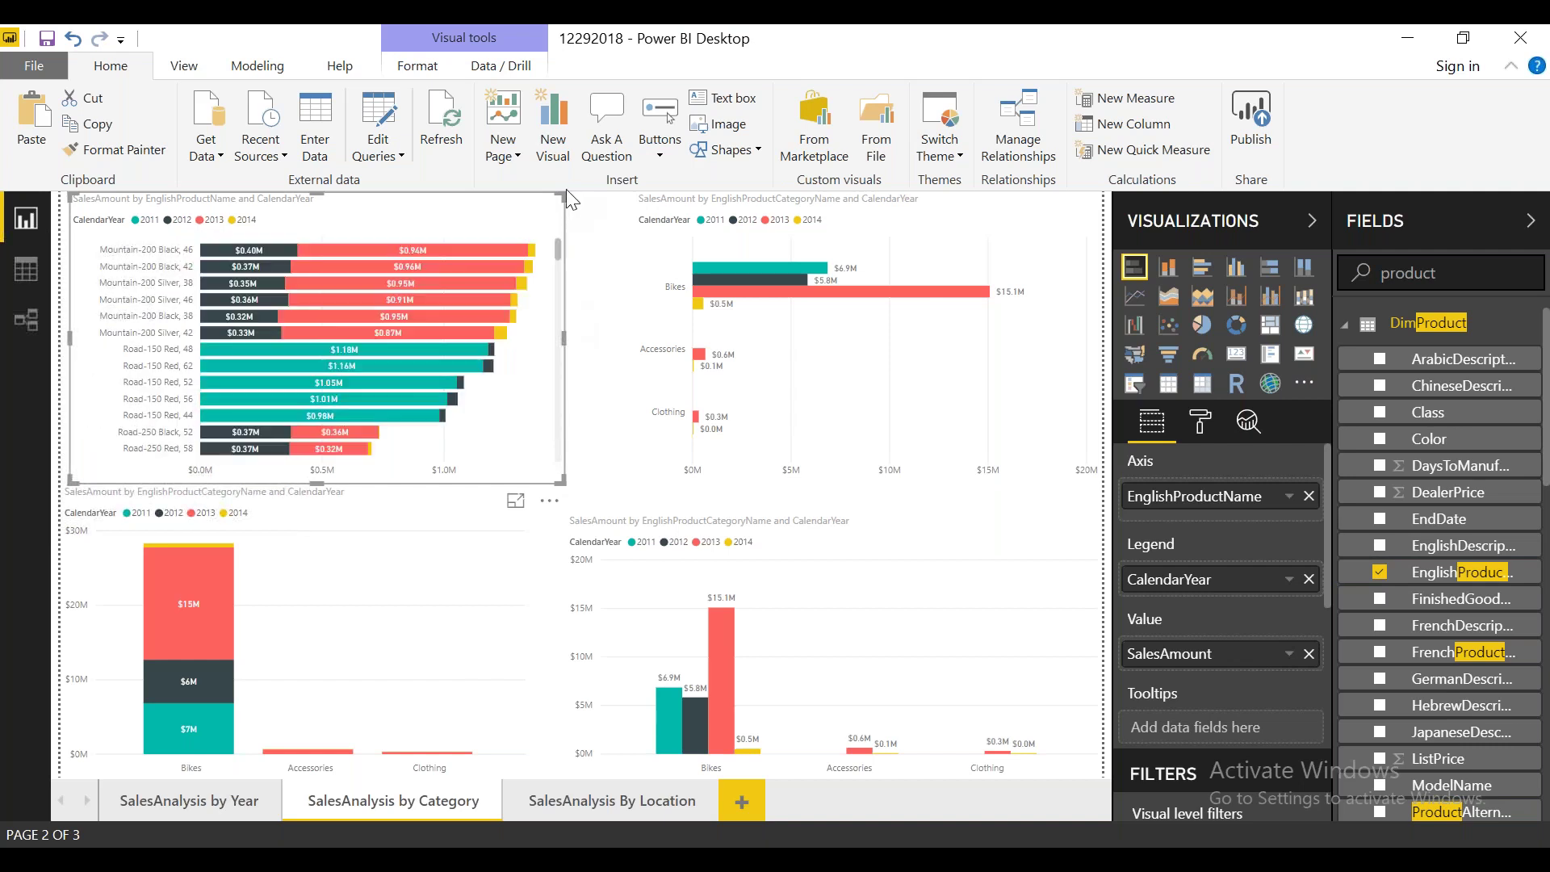
Step: Replace EnglishProductCategoryName with EnglishProductName on the stacked column chart's axis and browse its product columns
left_click(403, 588)
double_click(1427, 272)
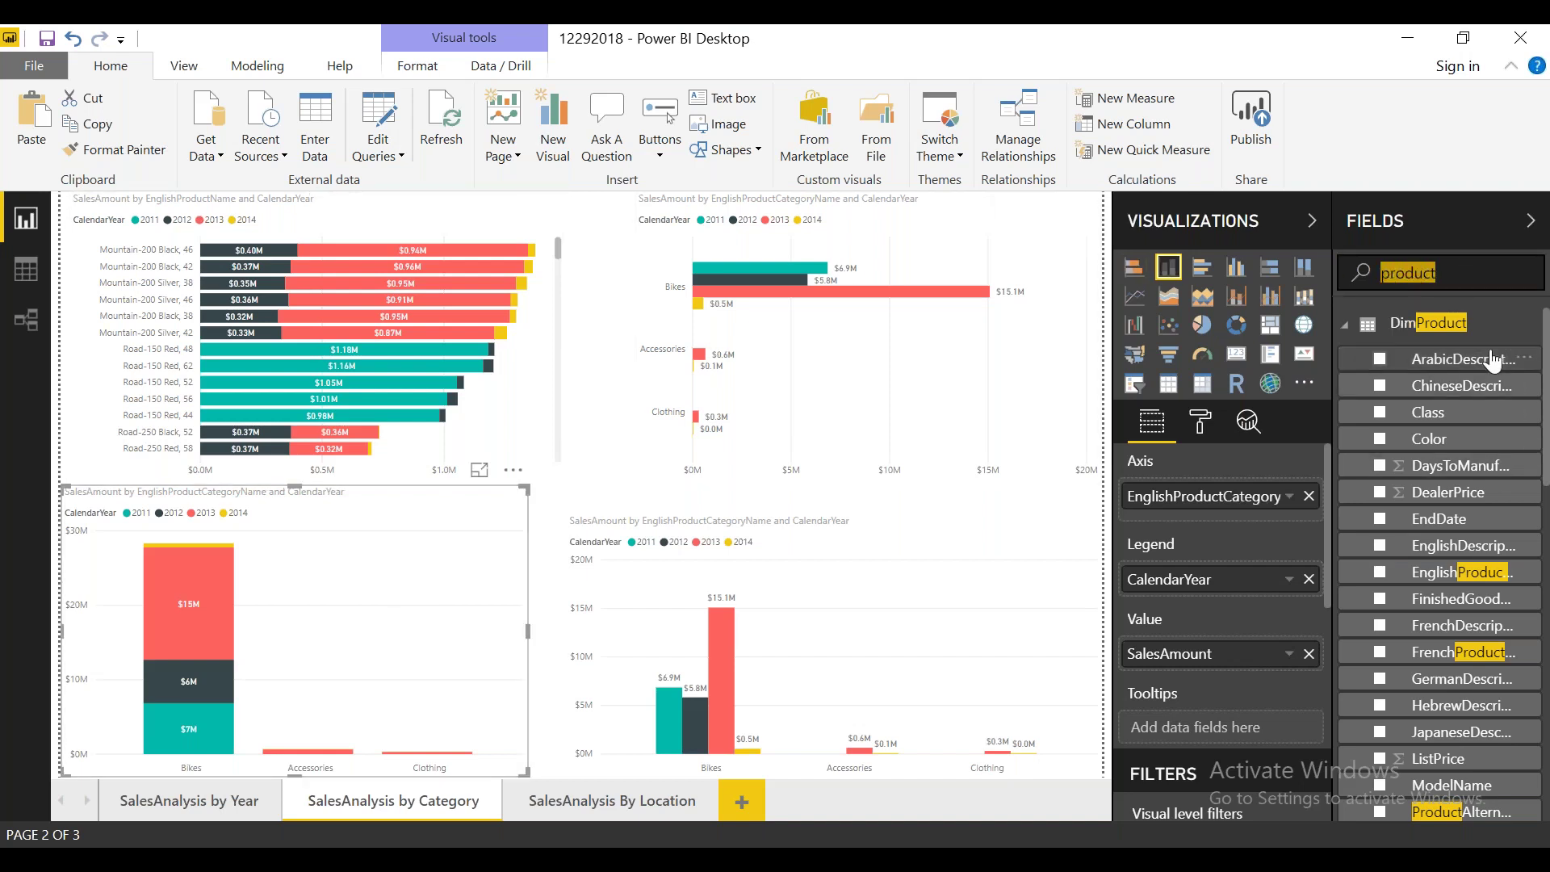
left_click_drag(1494, 578, 1179, 494)
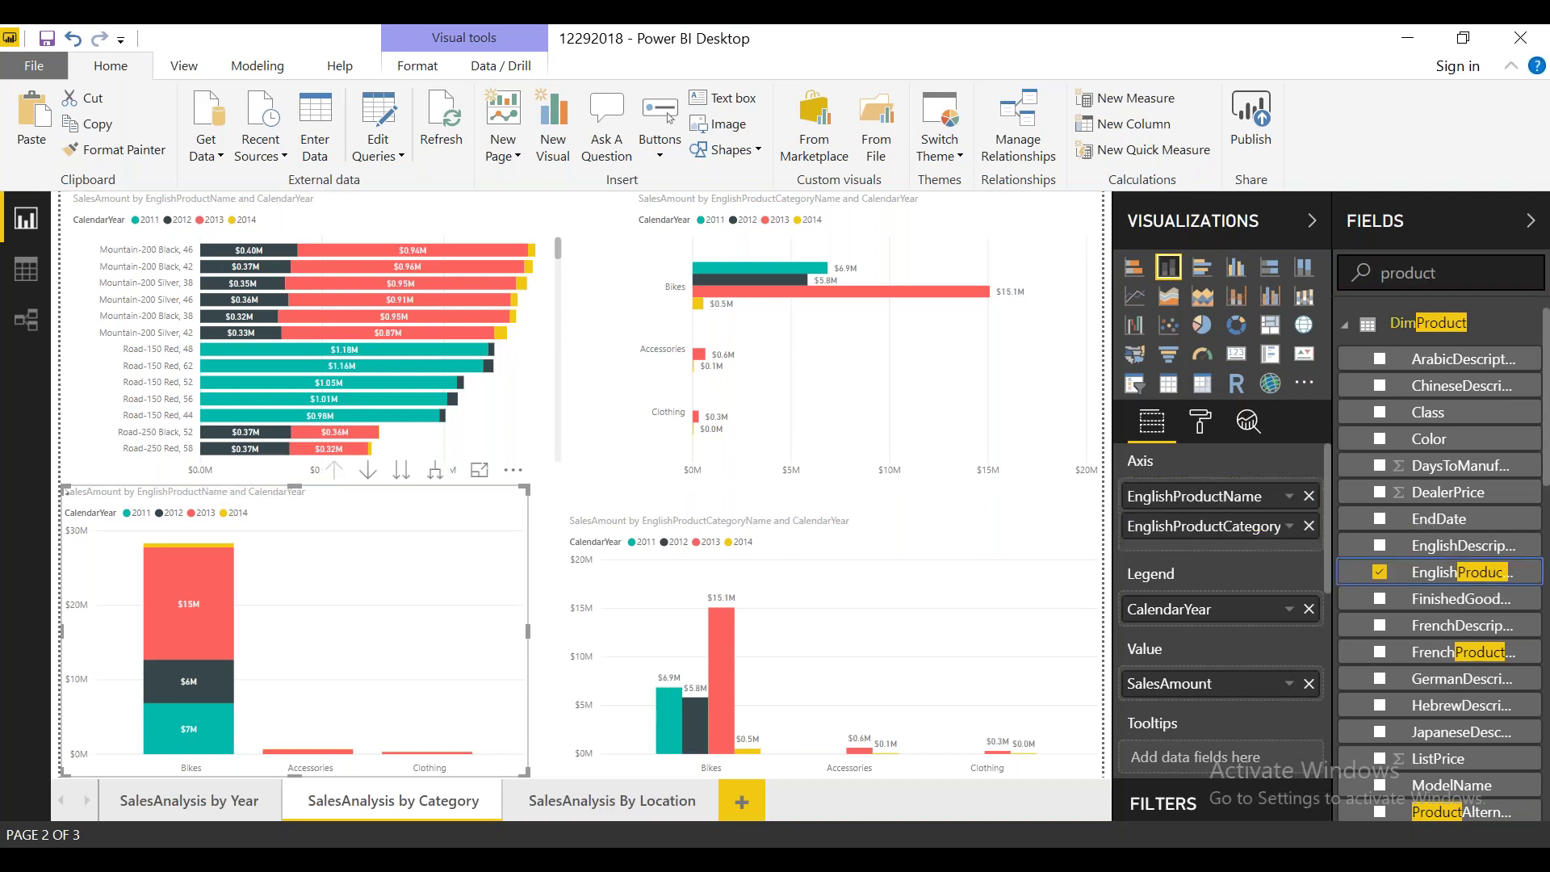
left_click(1309, 526)
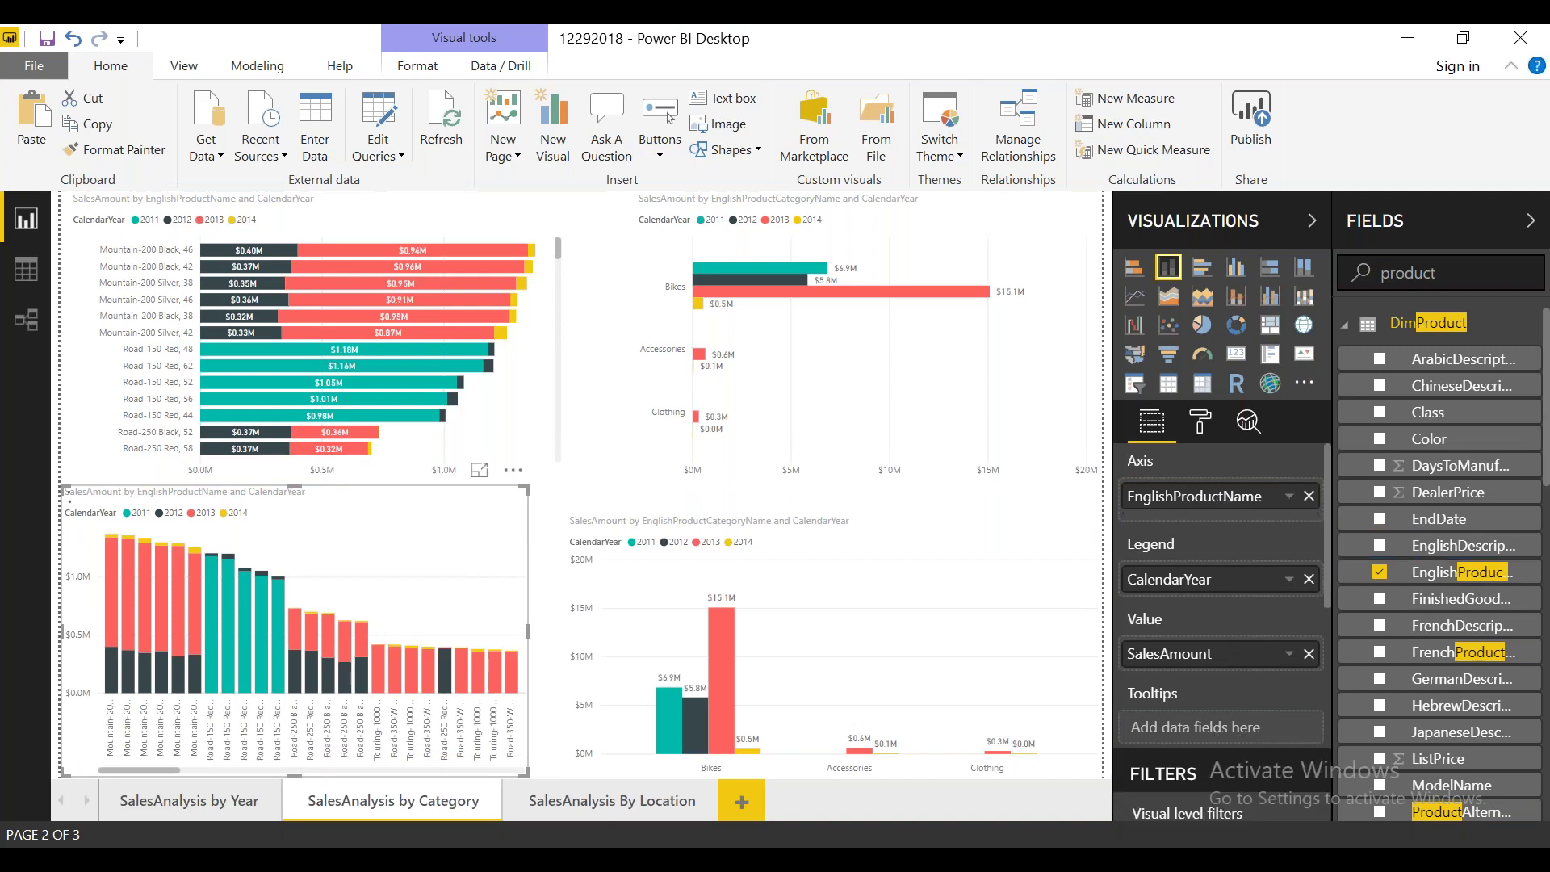
left_click_drag(154, 768, 507, 769)
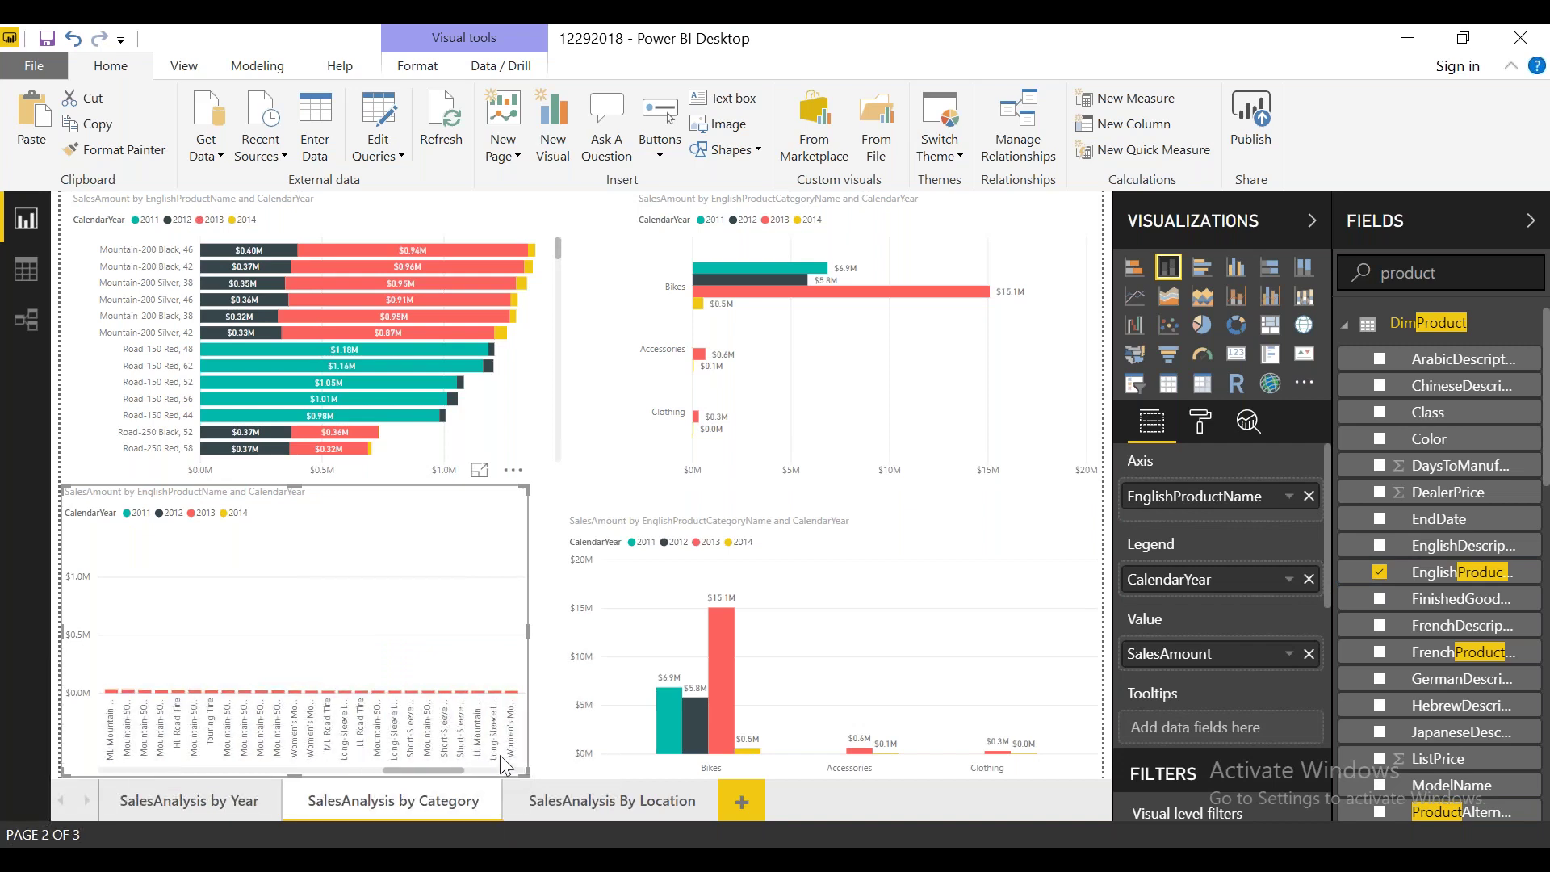
left_click(97, 767)
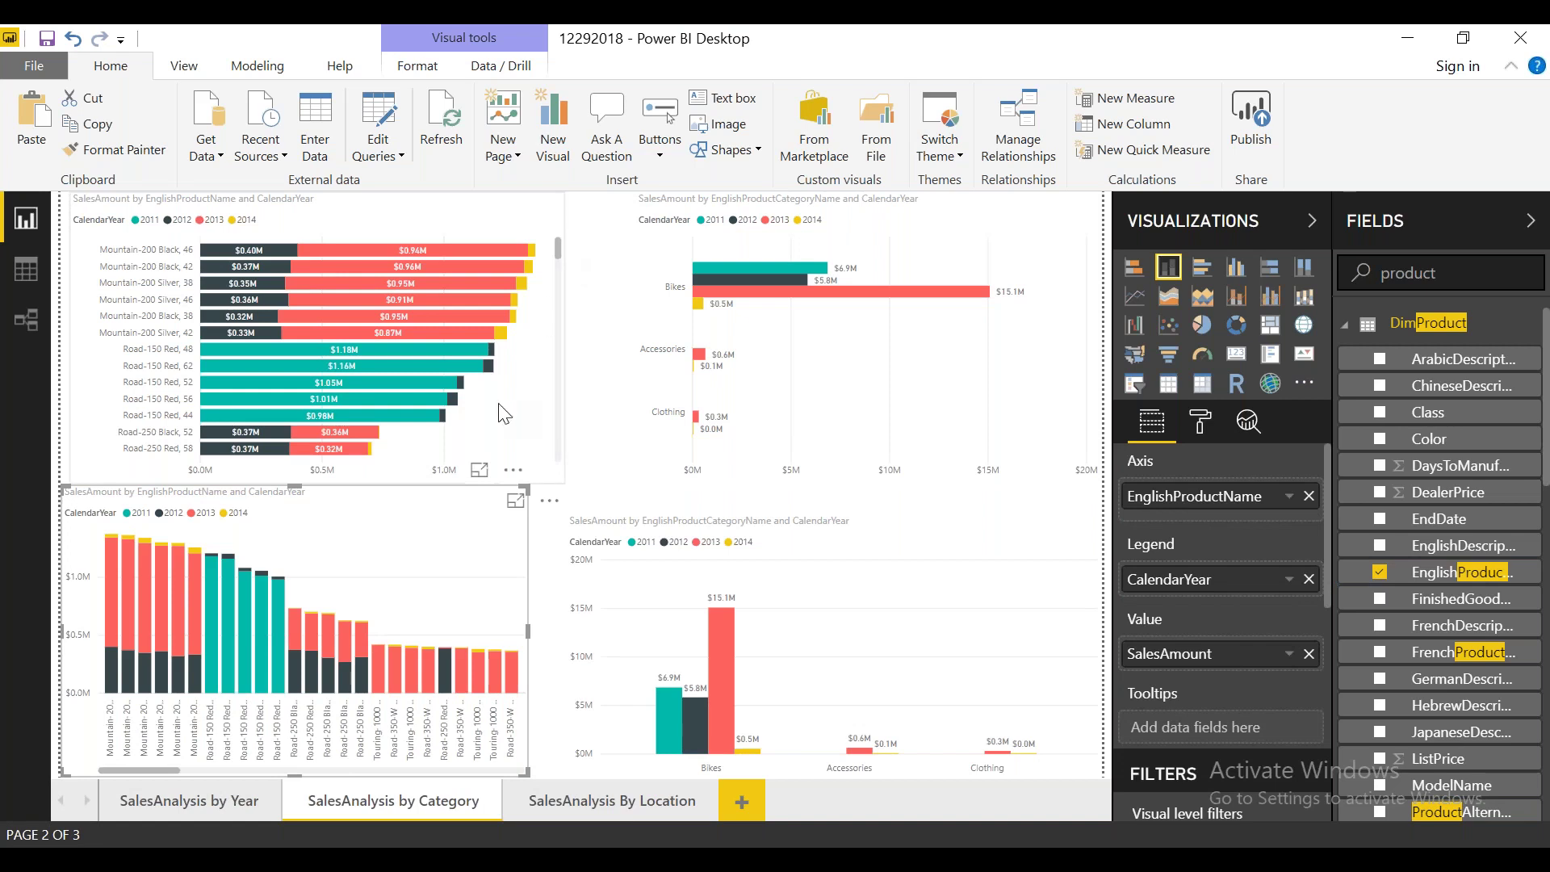
left_click_drag(560, 249, 562, 467)
key("ctrl+z")
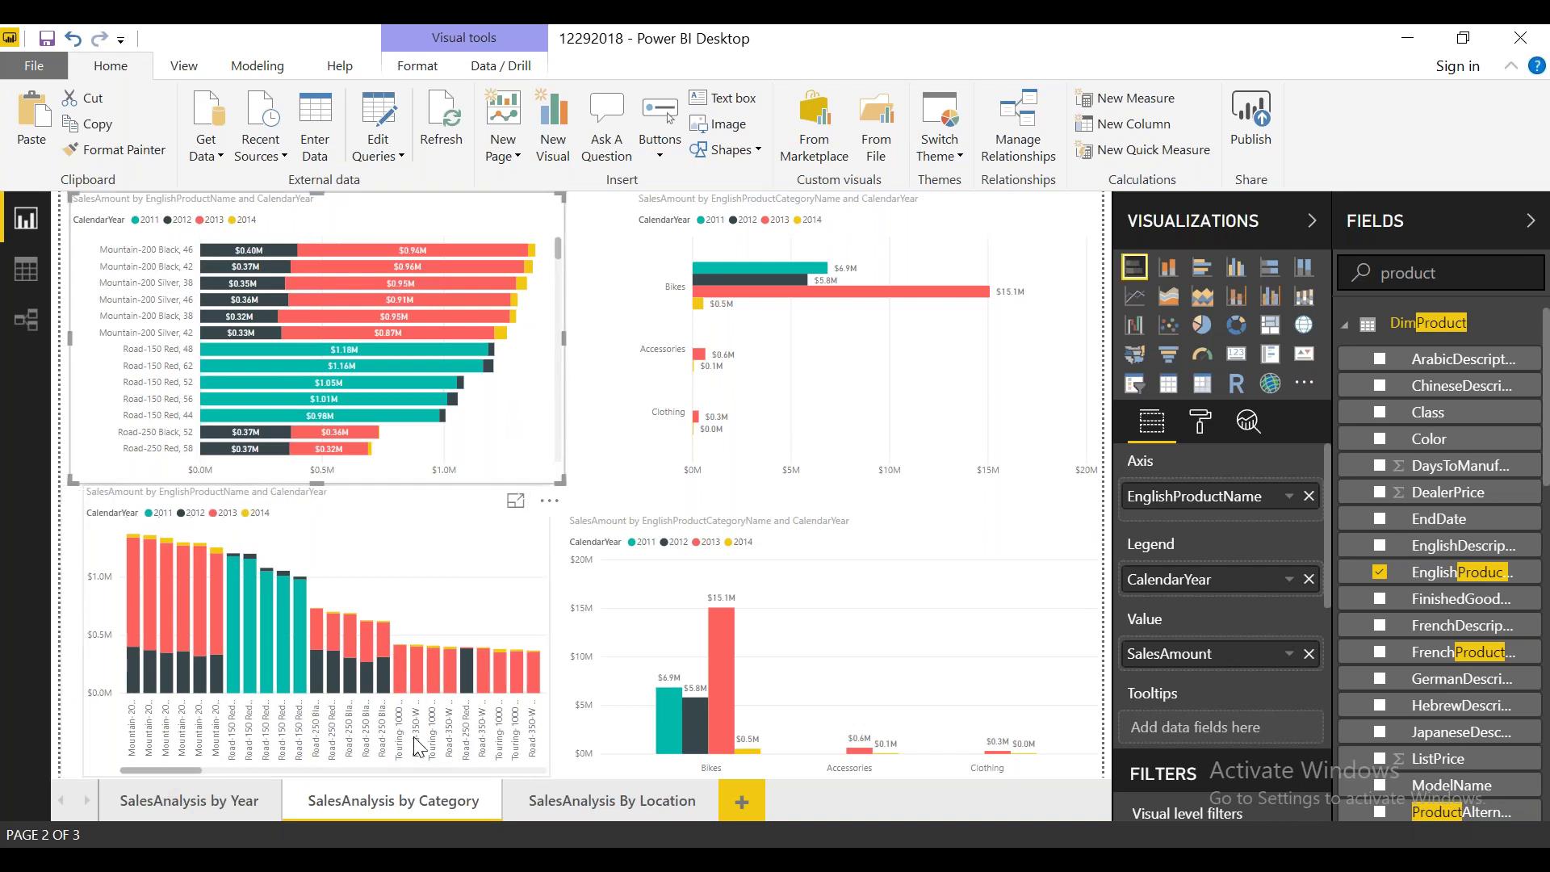
left_click_drag(414, 737, 209, 764)
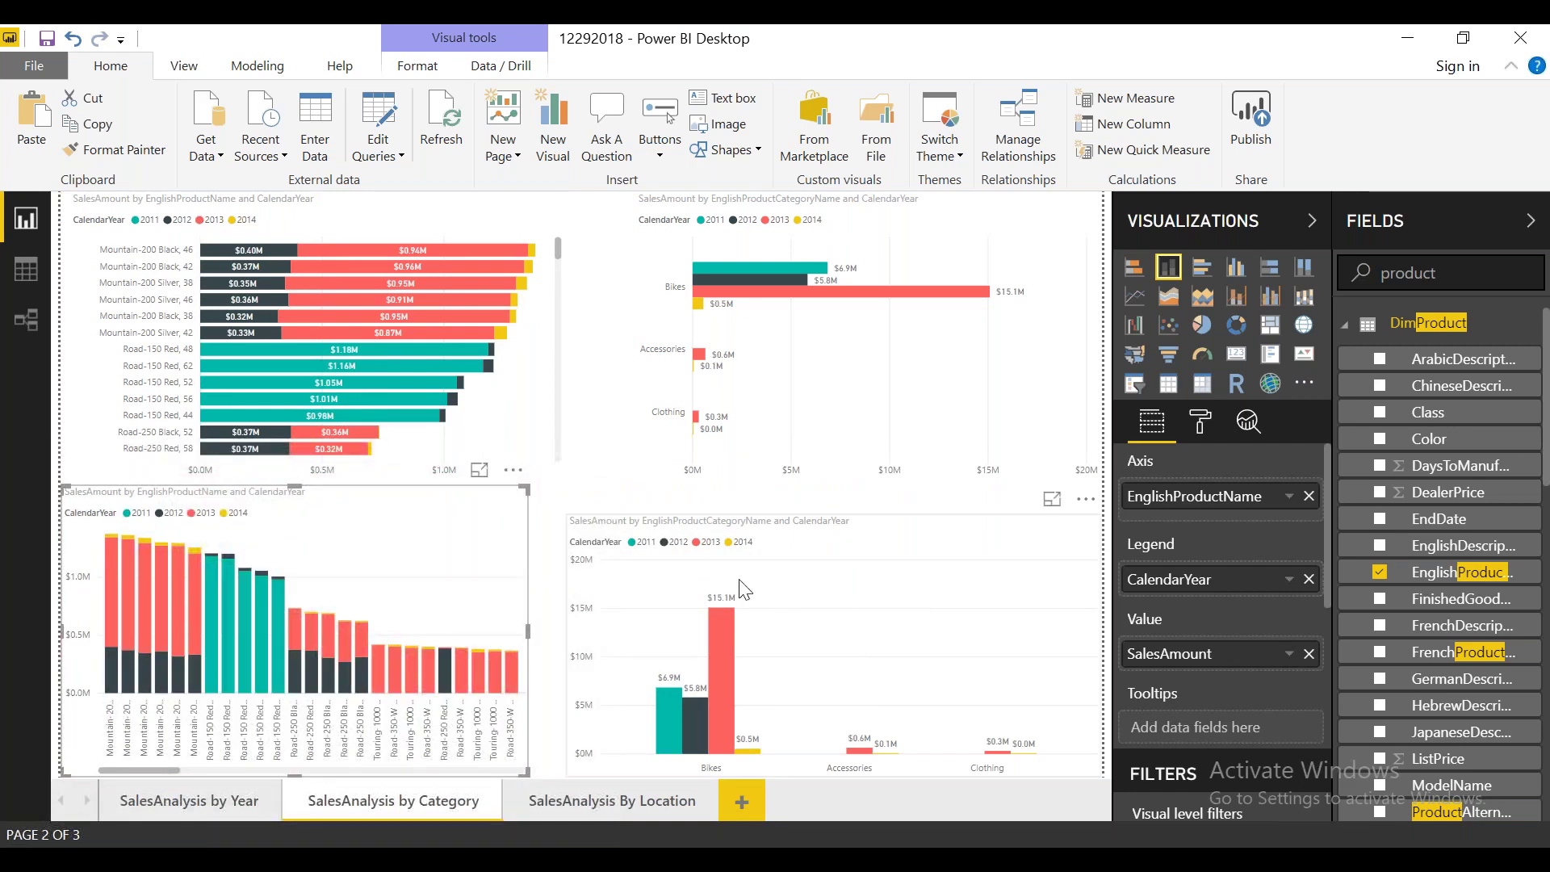
Step: Delete the clustered column chart and widen the stacked column chart across the full width of the page
left_click(715, 573)
key("Delete")
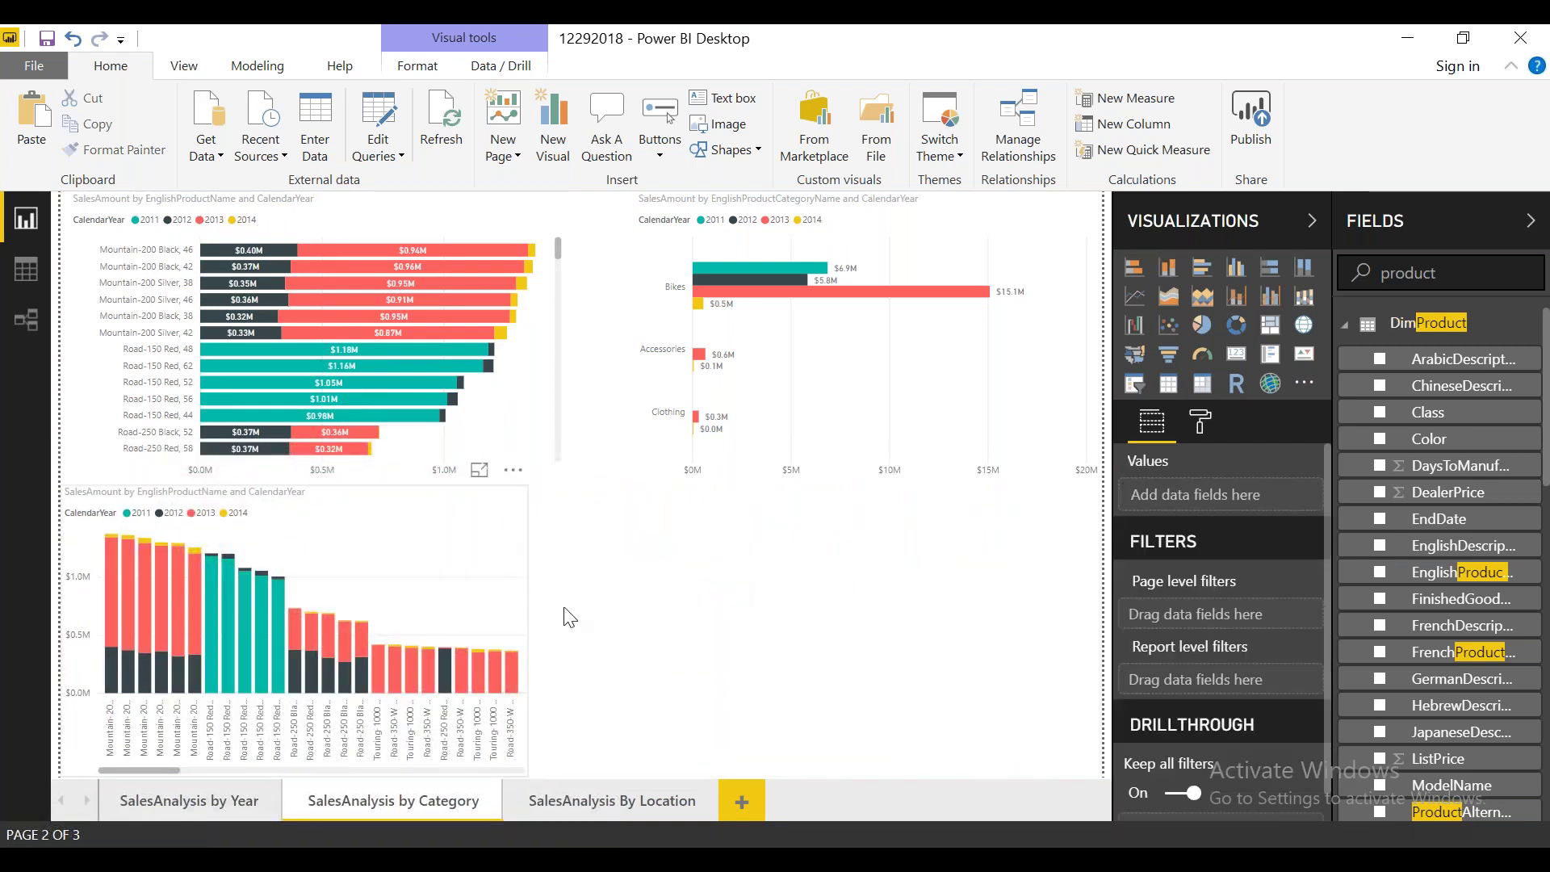
left_click(528, 624)
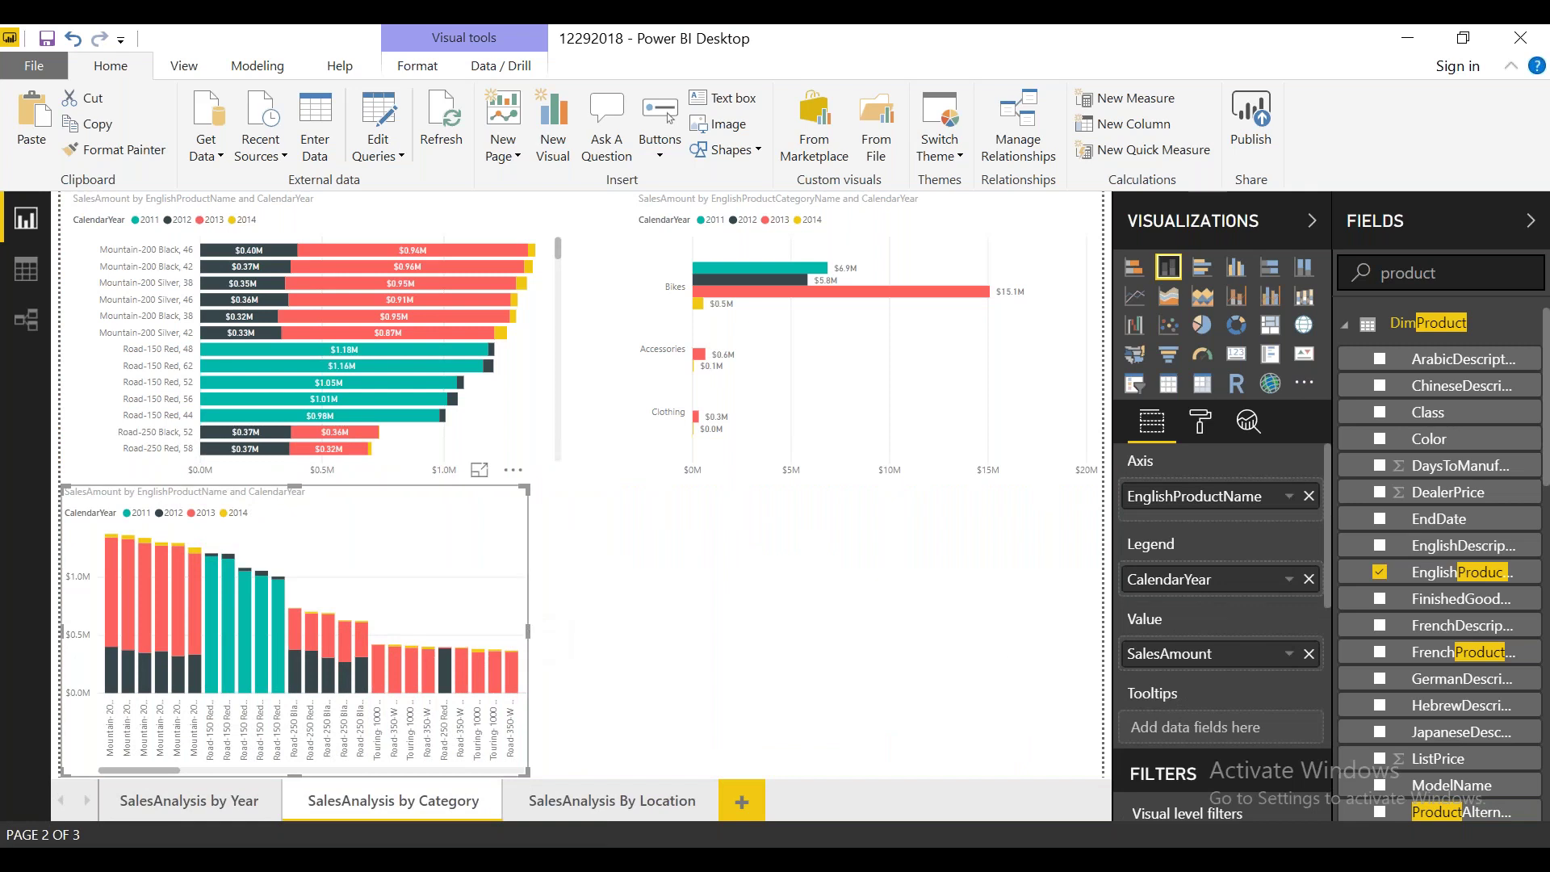
left_click_drag(528, 631, 1165, 667)
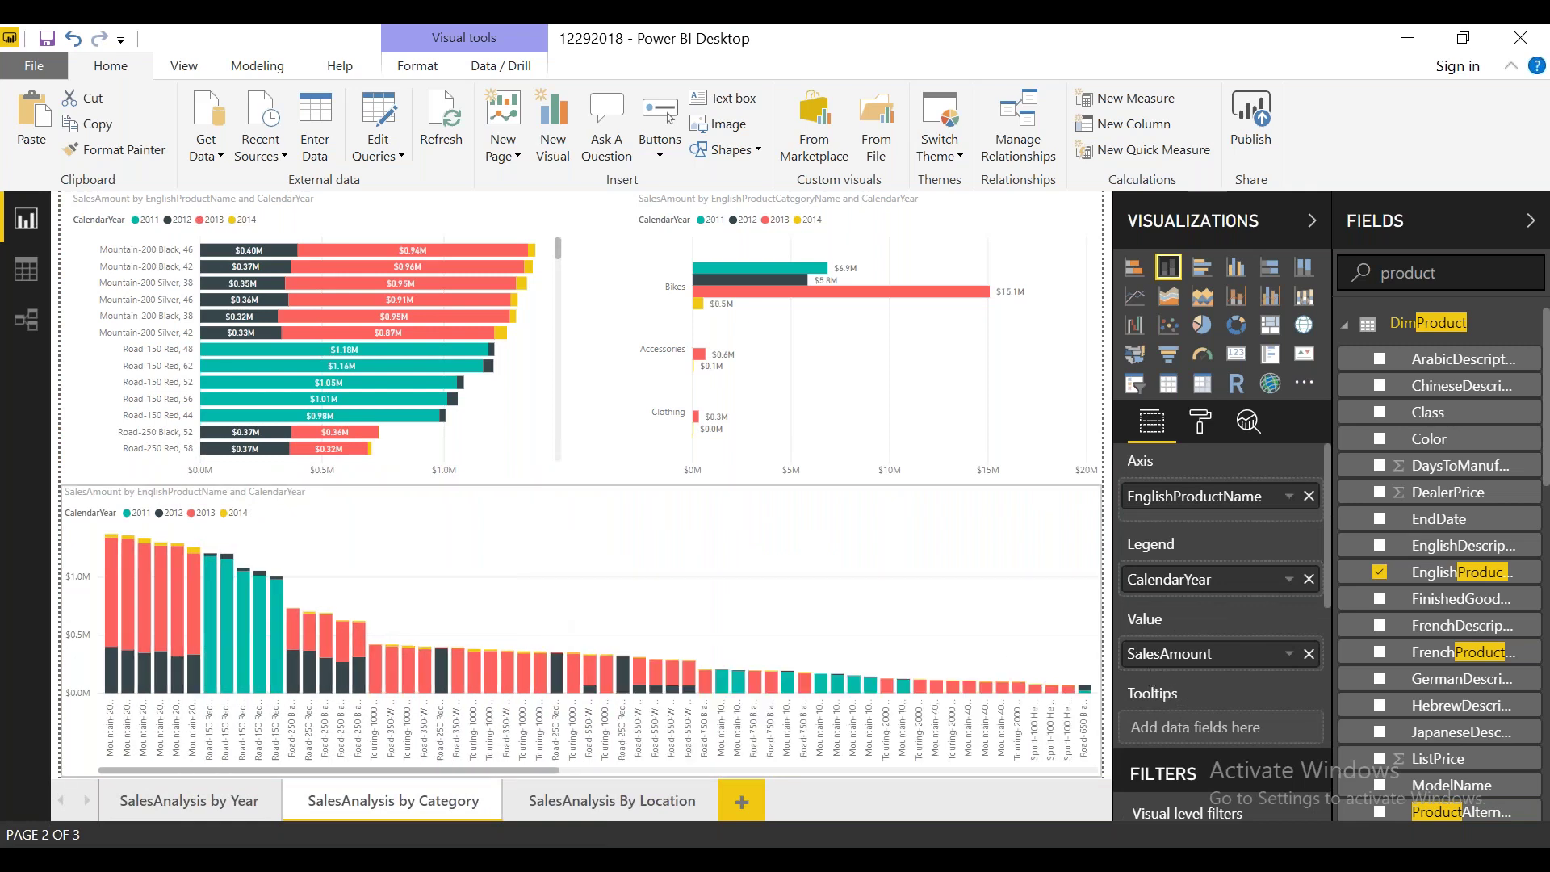
Step: Delete the clustered bar chart of sales amount by product category and calendar year
left_click(908, 361)
key("Delete")
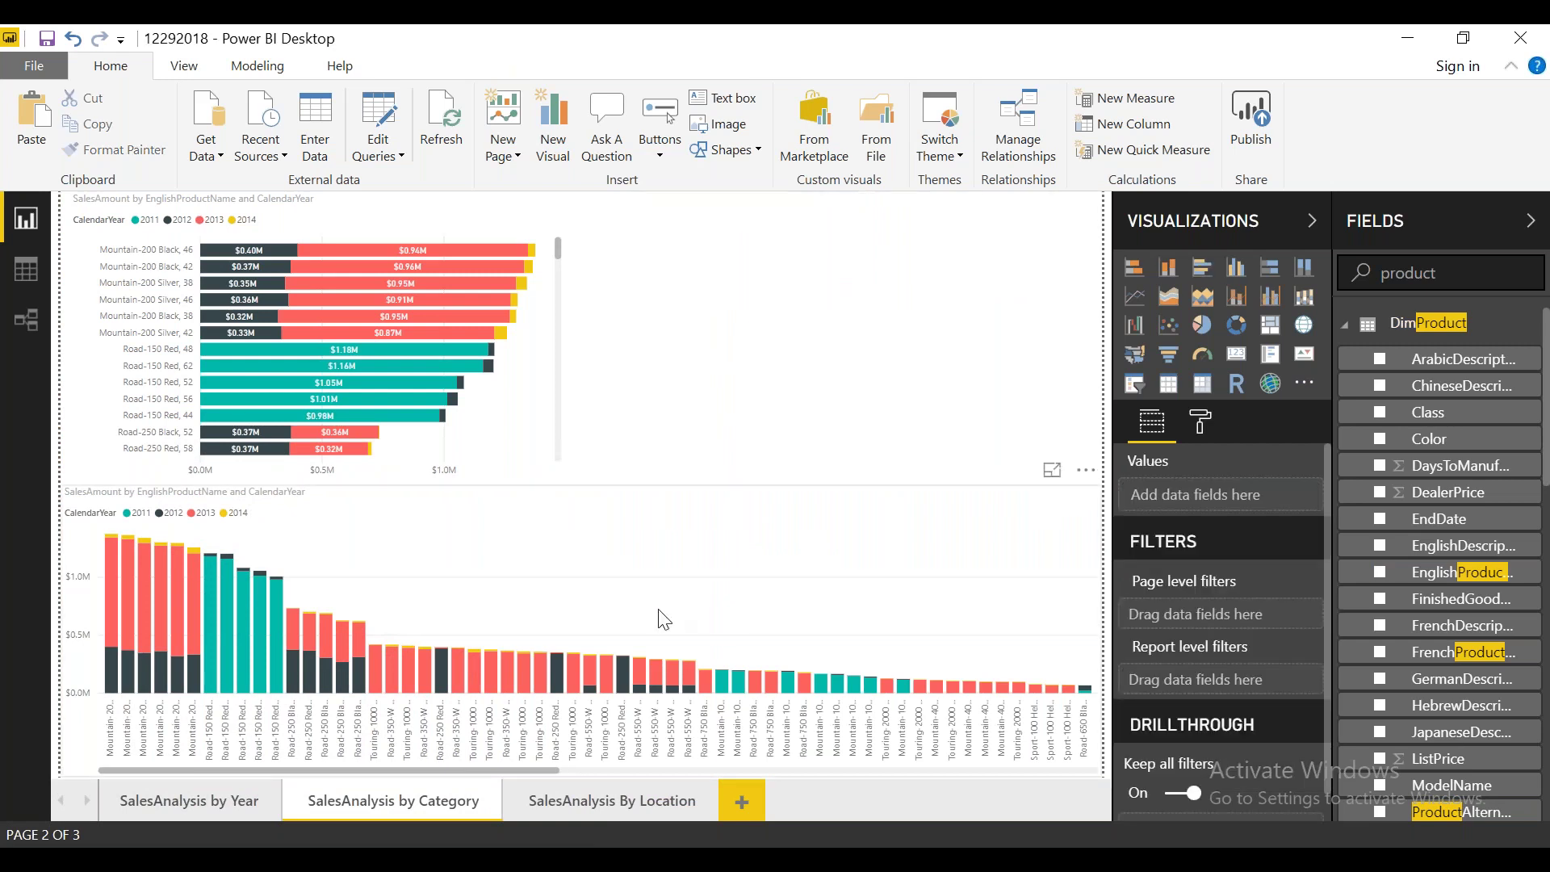
Step: Browse the stacked column chart's products and narrow the chart from its left edge to about the rightmost third of the page
scroll(638, 759, "down", 3)
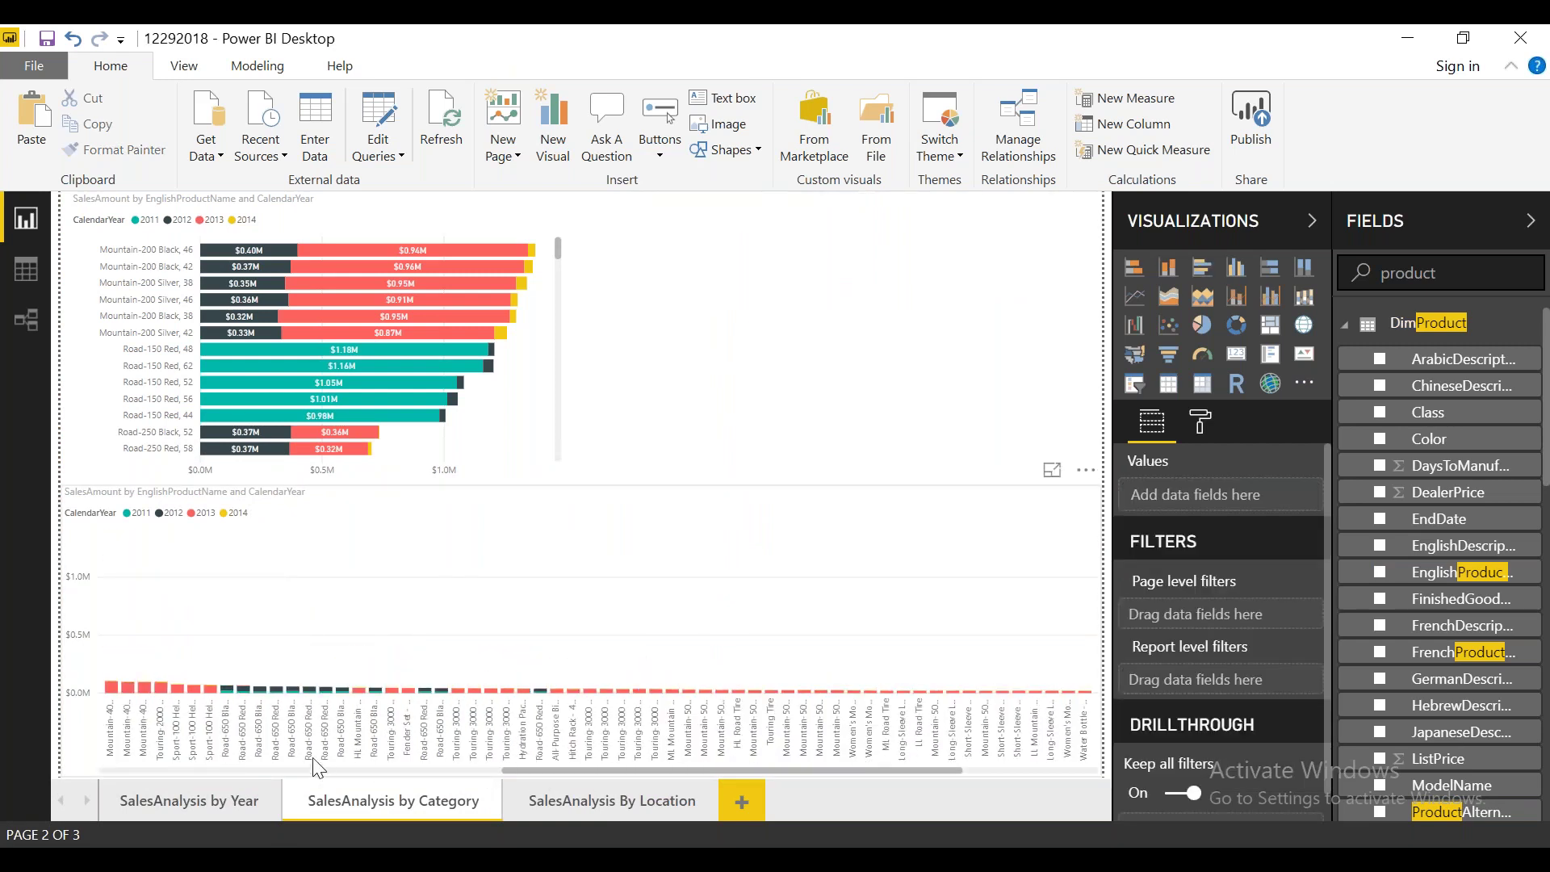
scroll(202, 766, "up", 3)
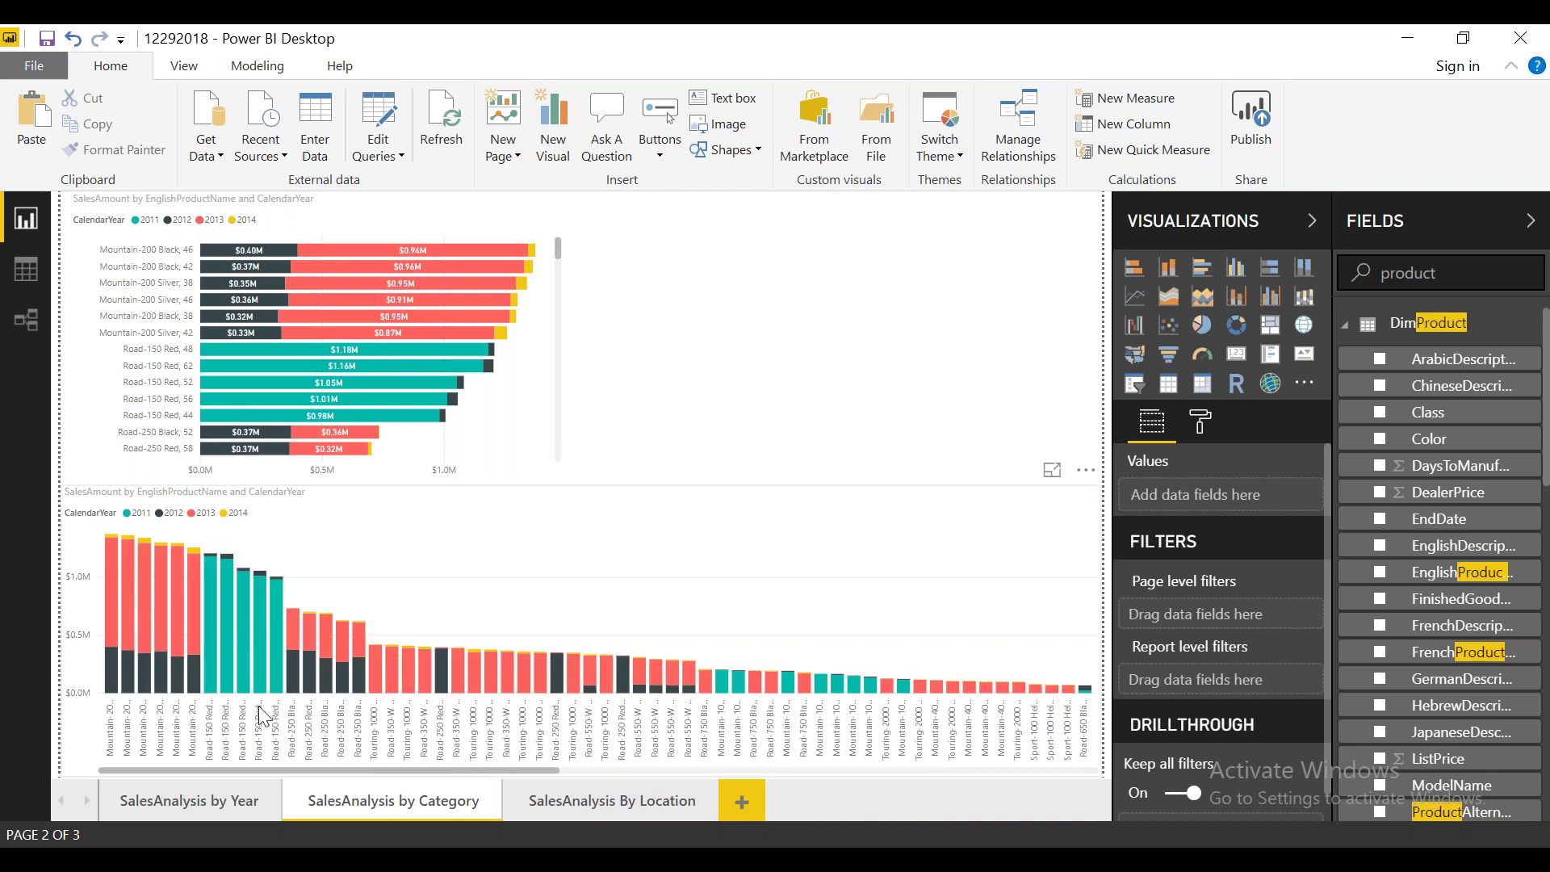
left_click(408, 539)
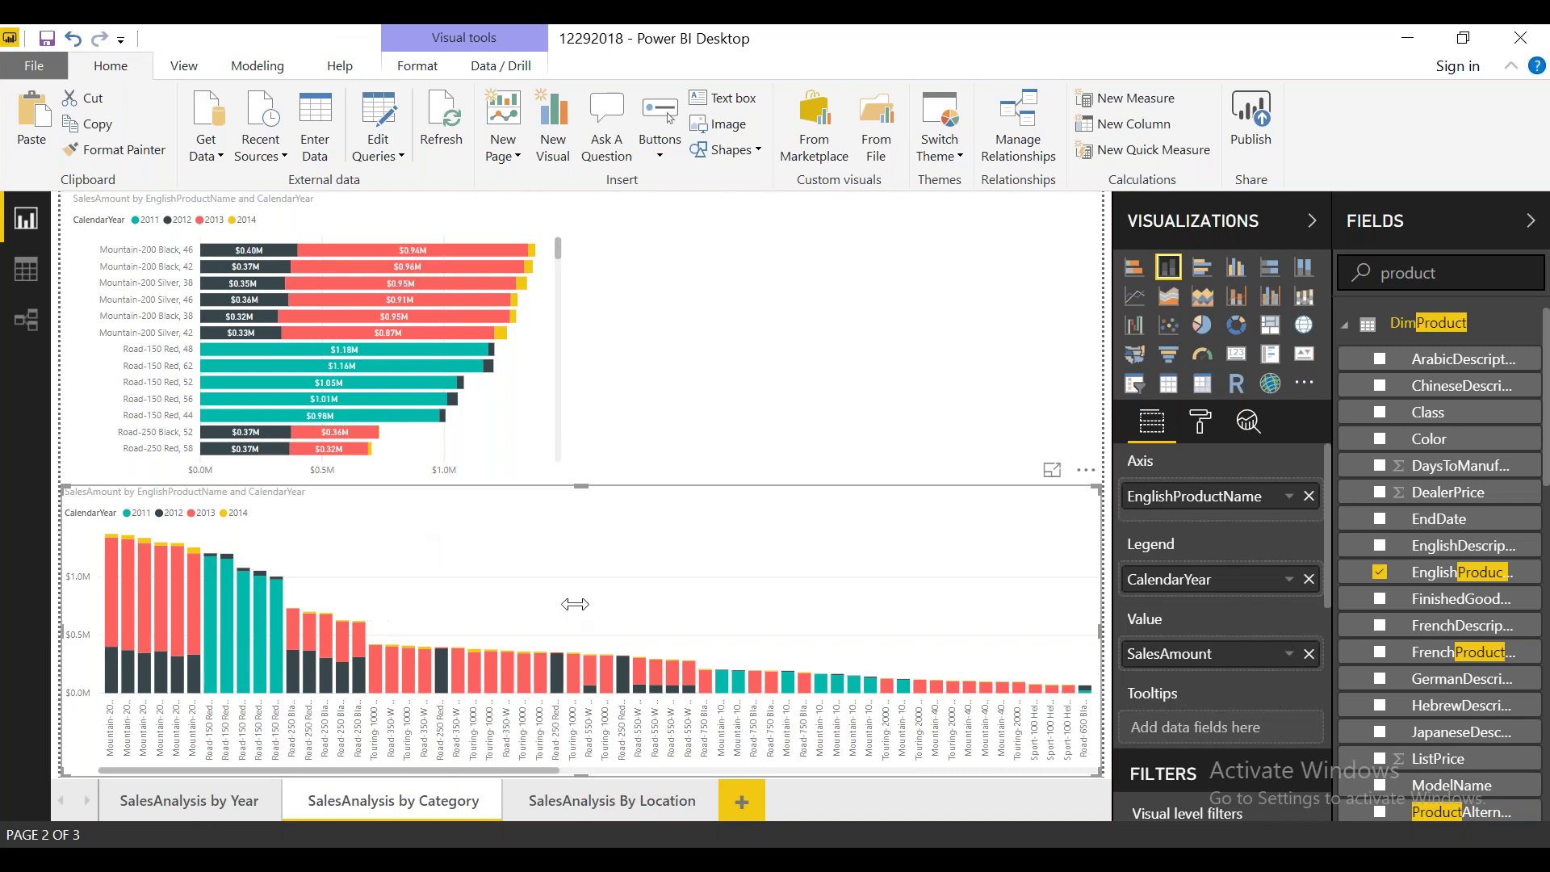
left_click_drag(688, 606, 719, 592)
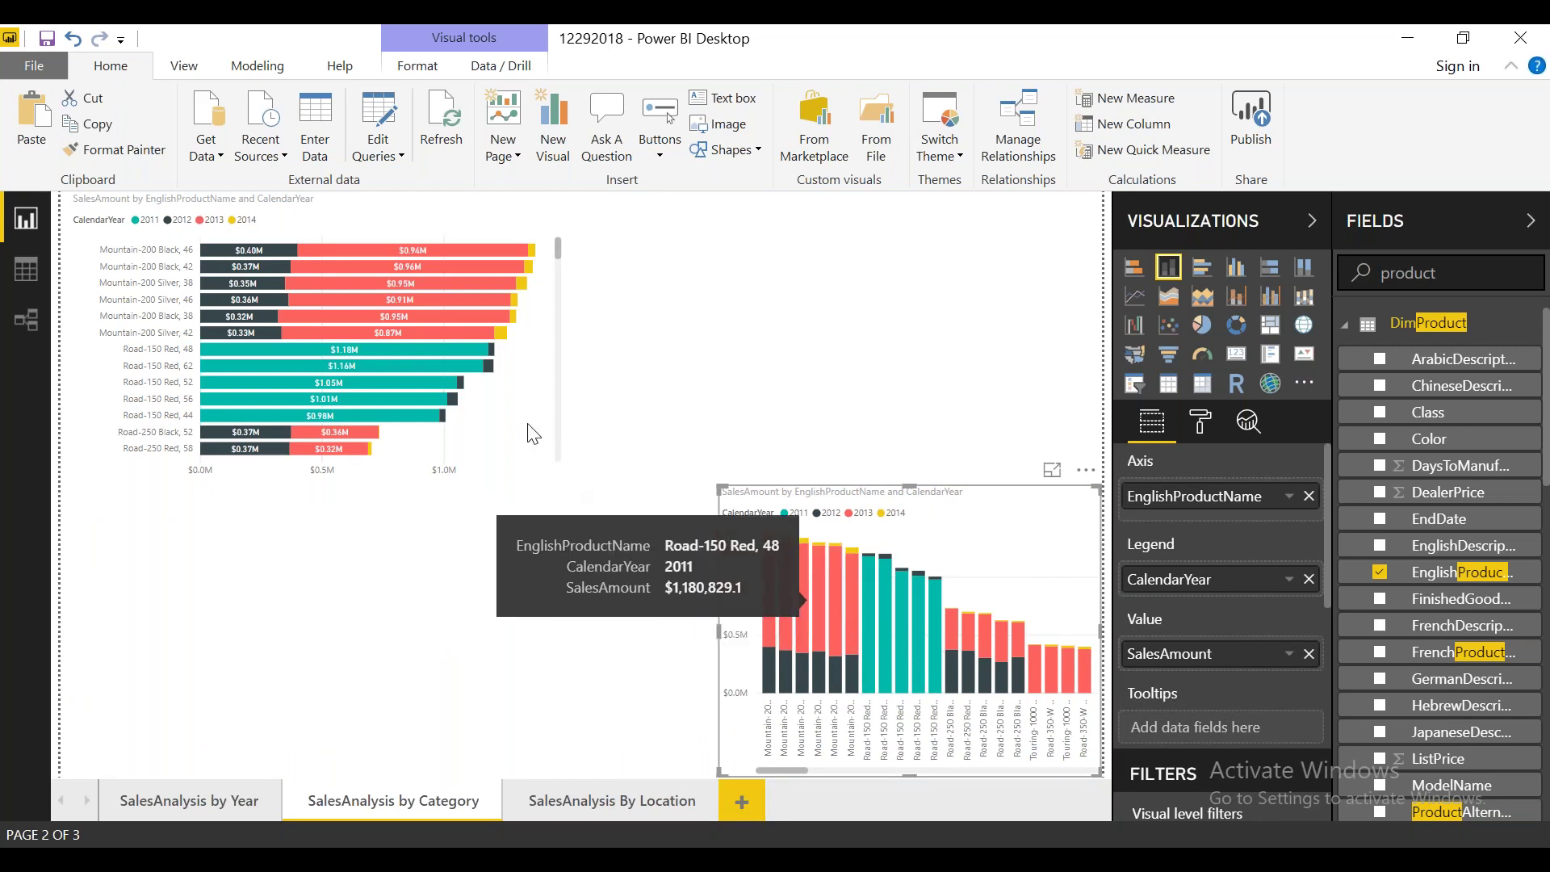
Step: Extend the stacked bar chart down to the bottom edge of the page and browse its product bars
left_click(407, 472)
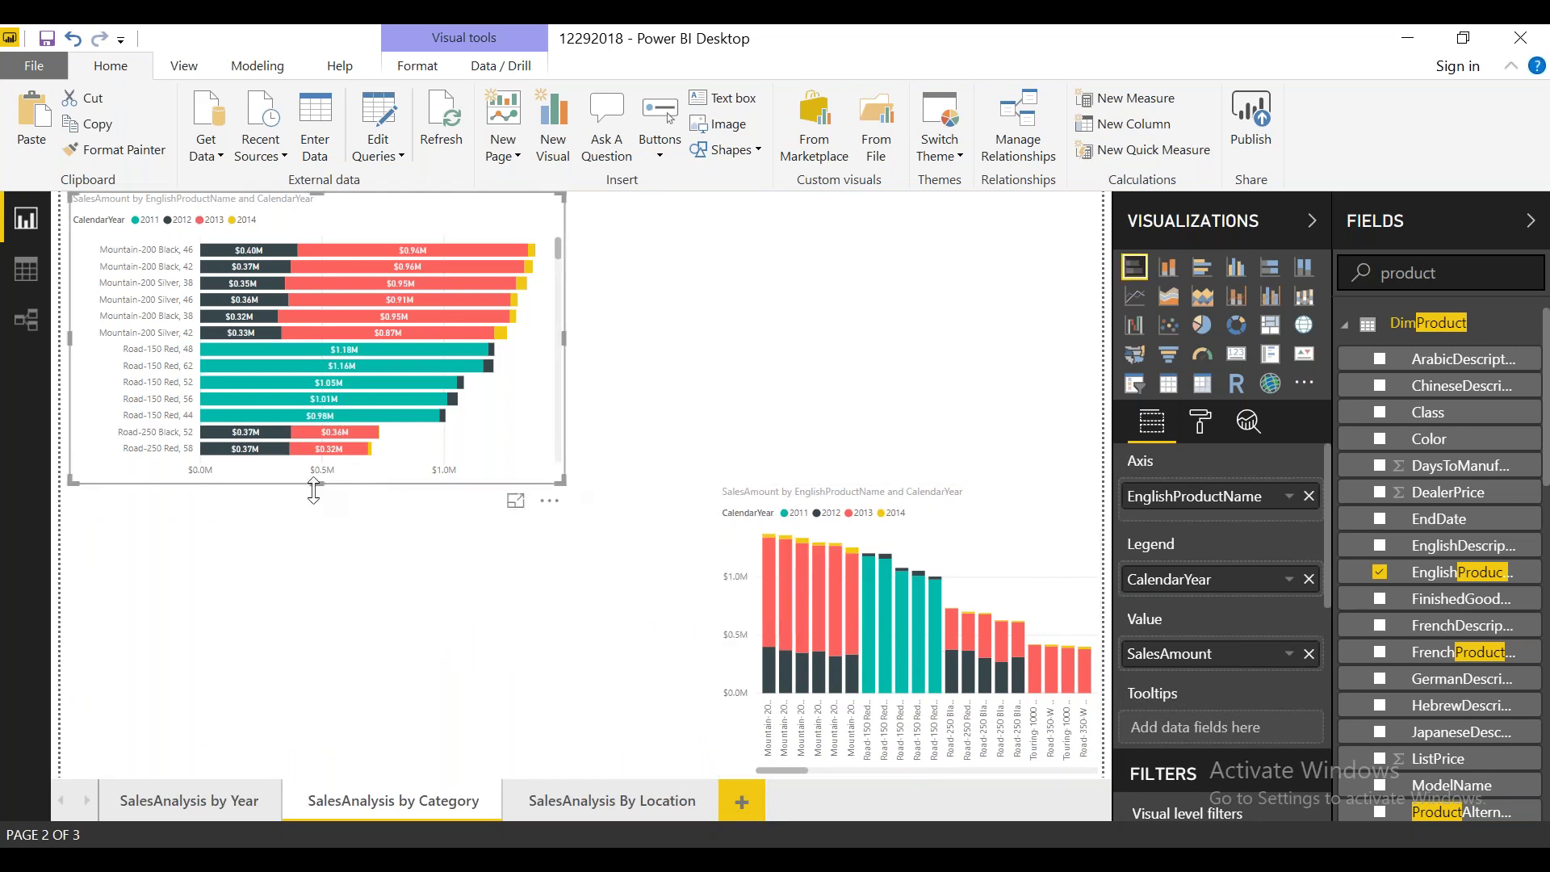
left_click_drag(296, 642, 294, 809)
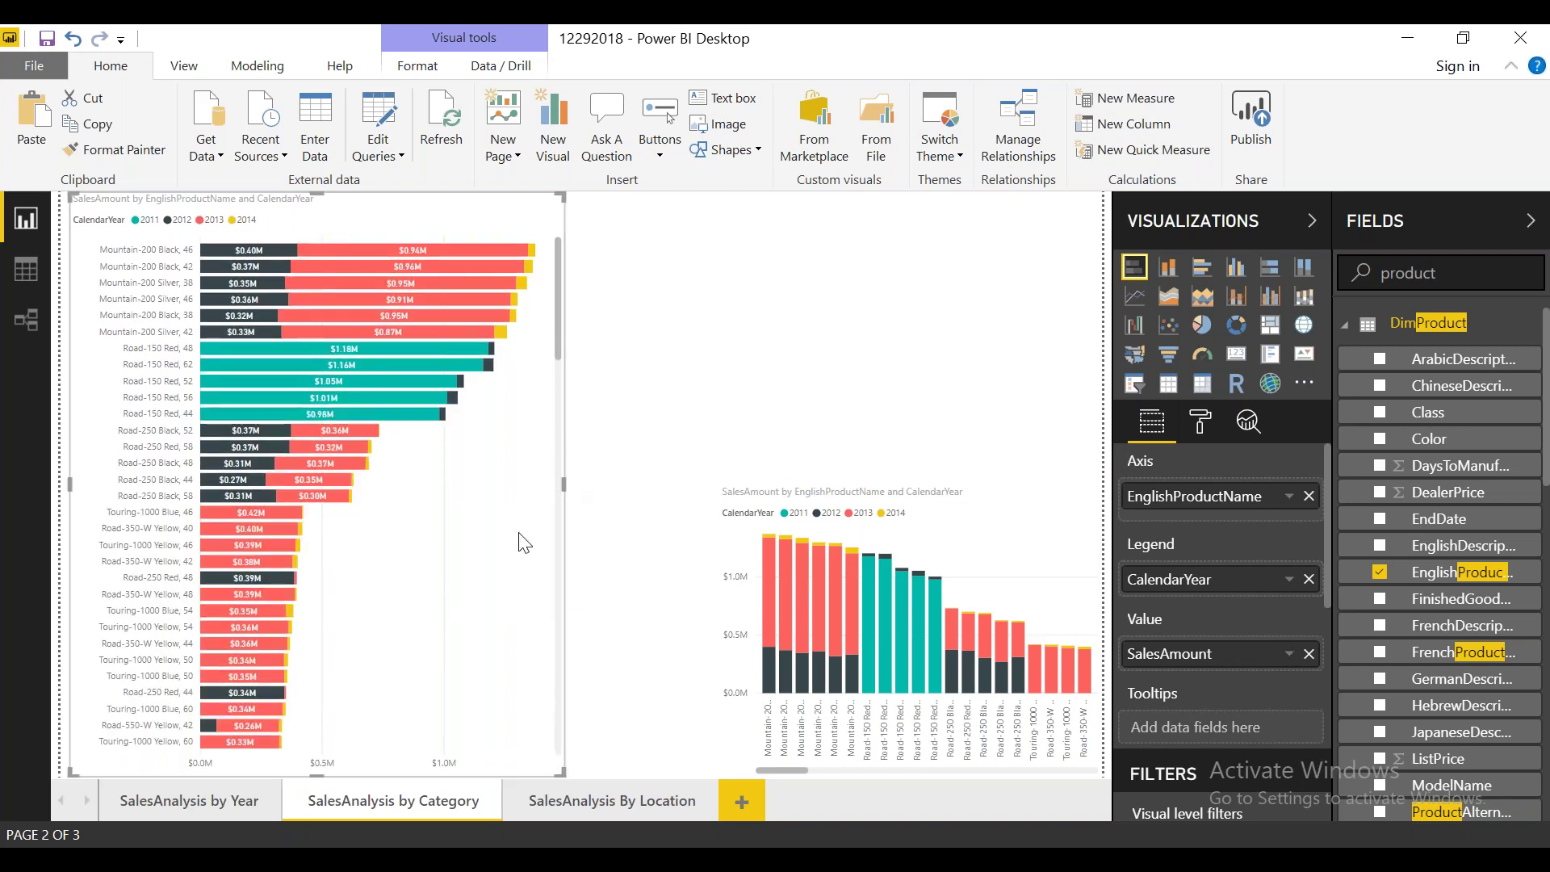
left_click_drag(561, 428, 560, 239)
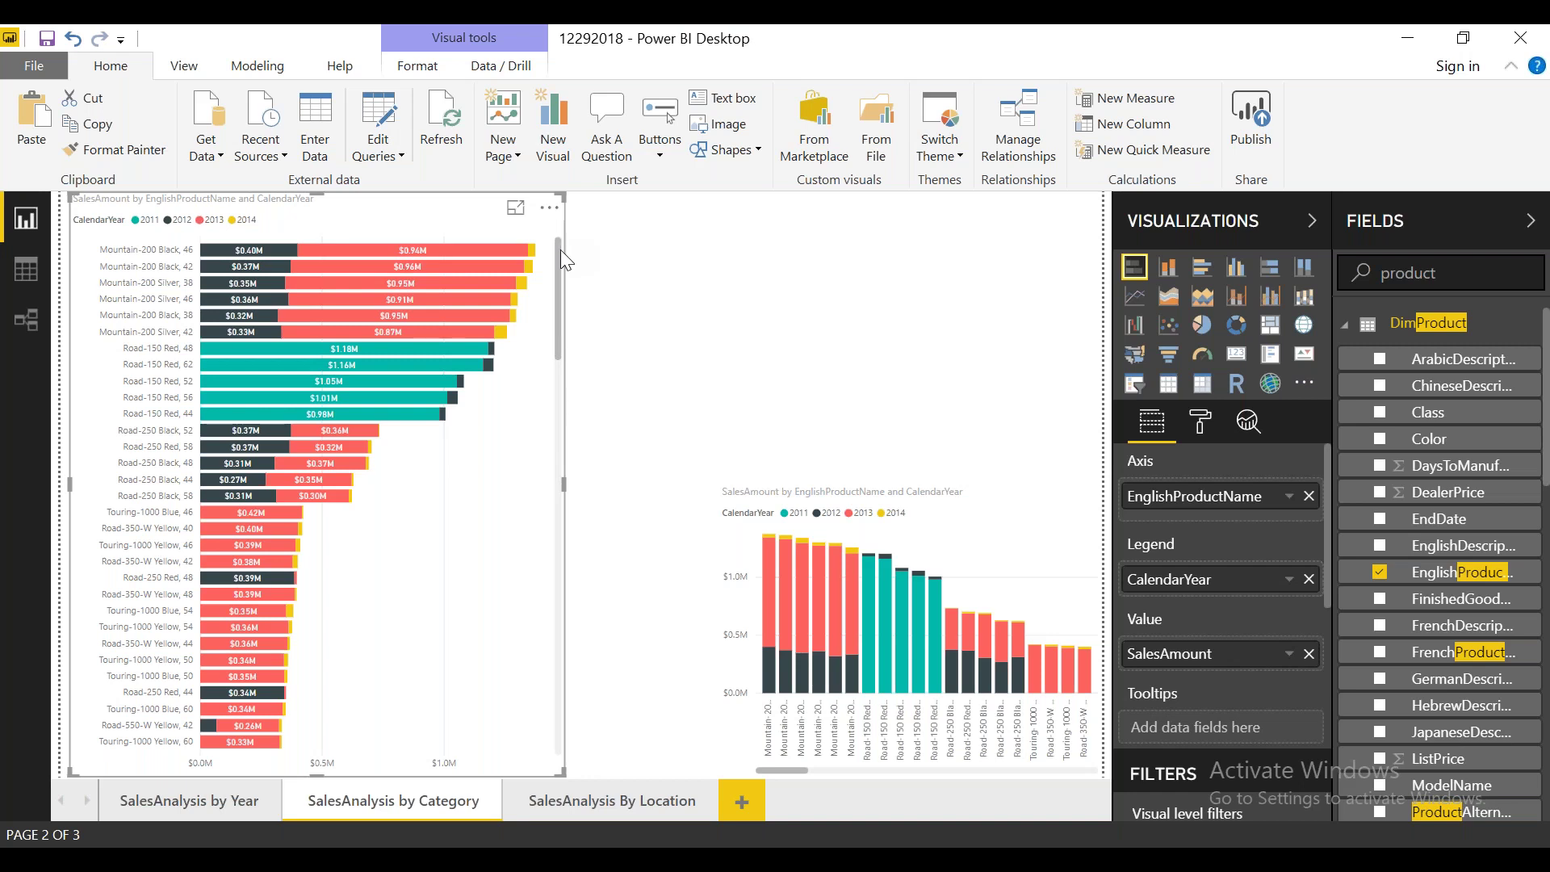
left_click_drag(561, 270, 560, 280)
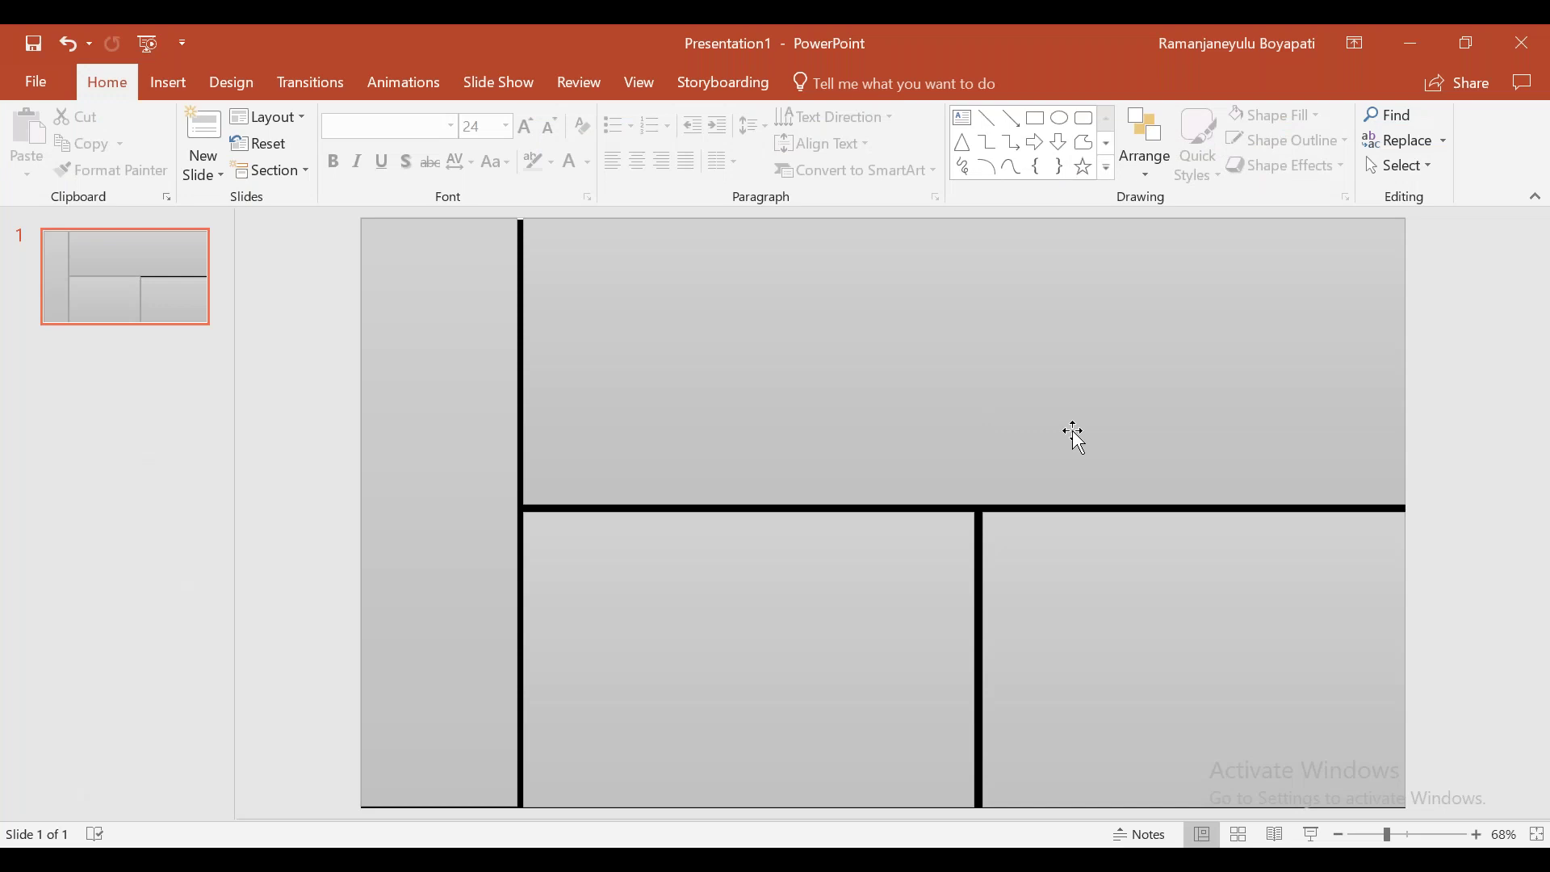
Step: Switch from the PowerPoint layout slide back to the Power BI Desktop report
left_click(700, 856)
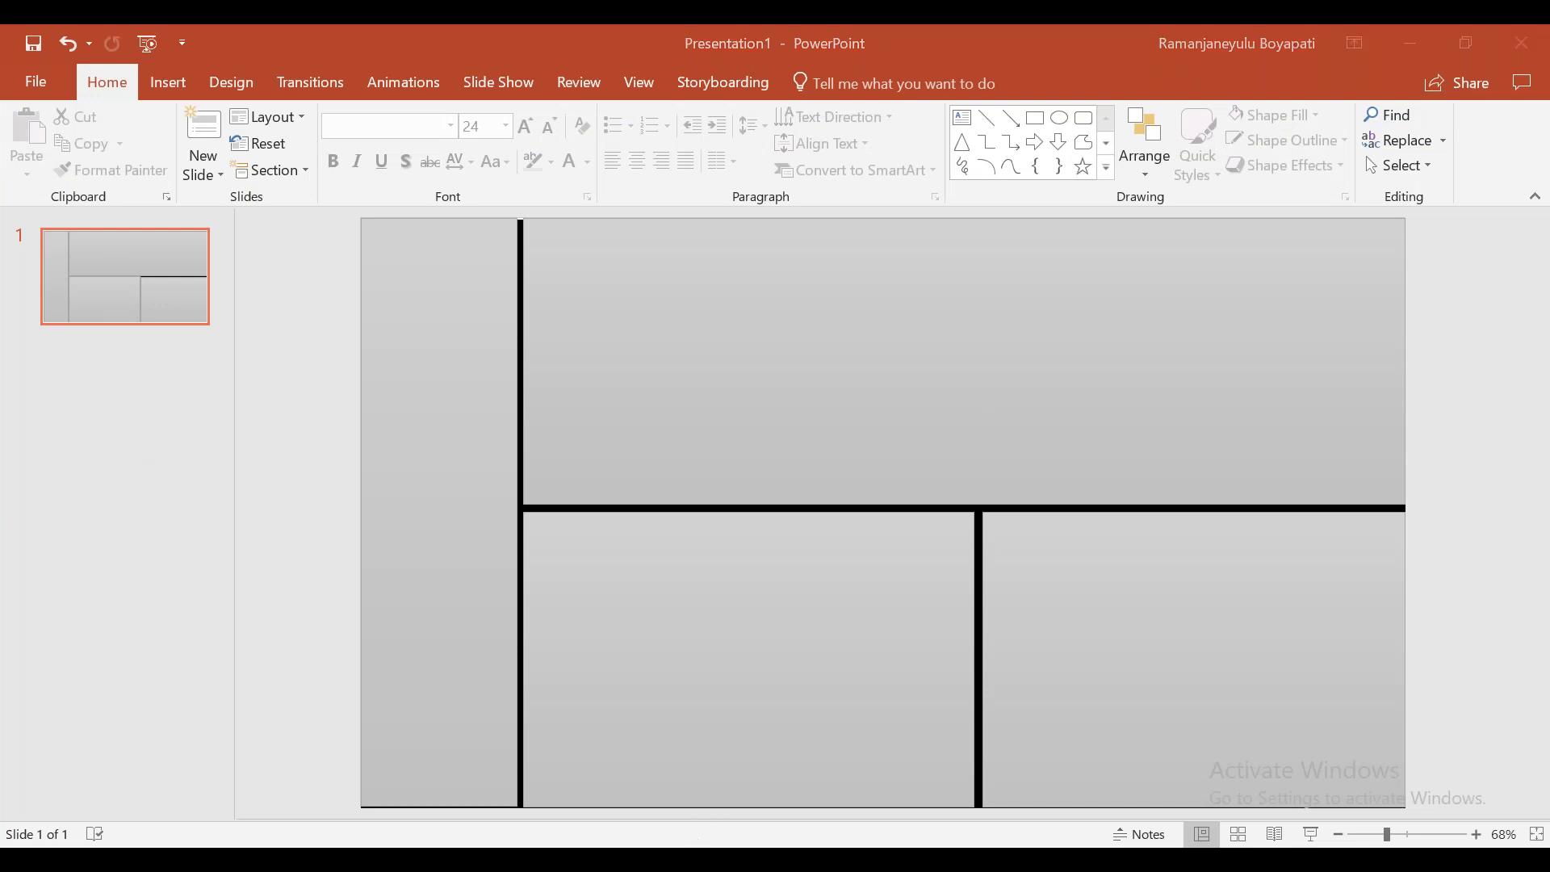